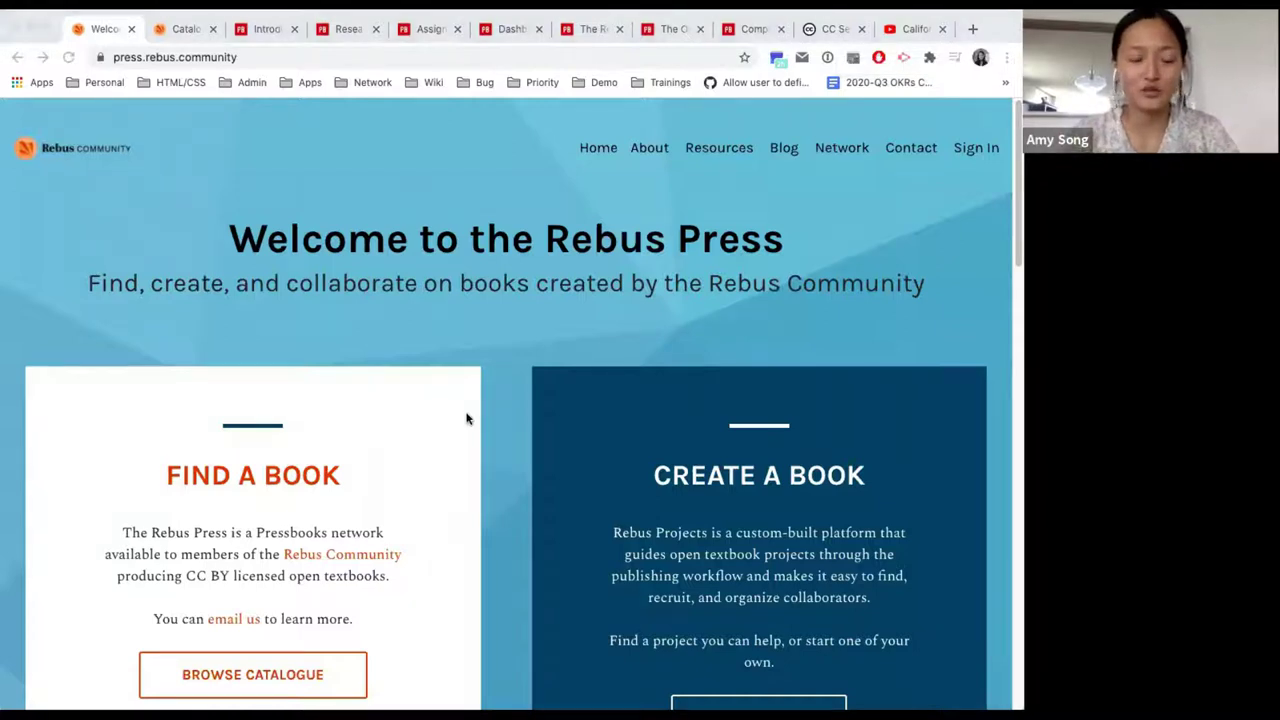
- Review the Rebus Press welcome page, then close its tab to reveal the Catalog
{"action": "left_click", "coordinate": [636, 432]}
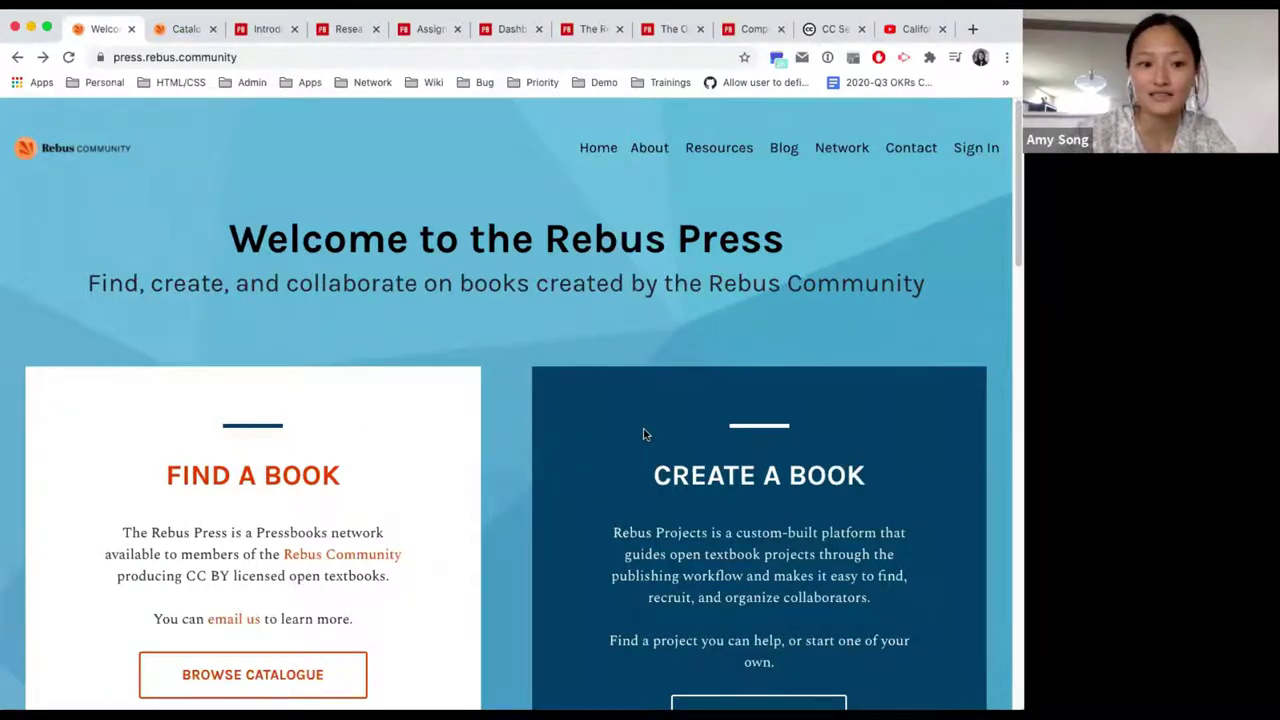
{"action": "scroll", "coordinate": [644, 434], "scroll_direction": "down", "scroll_amount": 12}
{"action": "scroll", "coordinate": [466, 423], "scroll_direction": "down", "scroll_amount": 2}
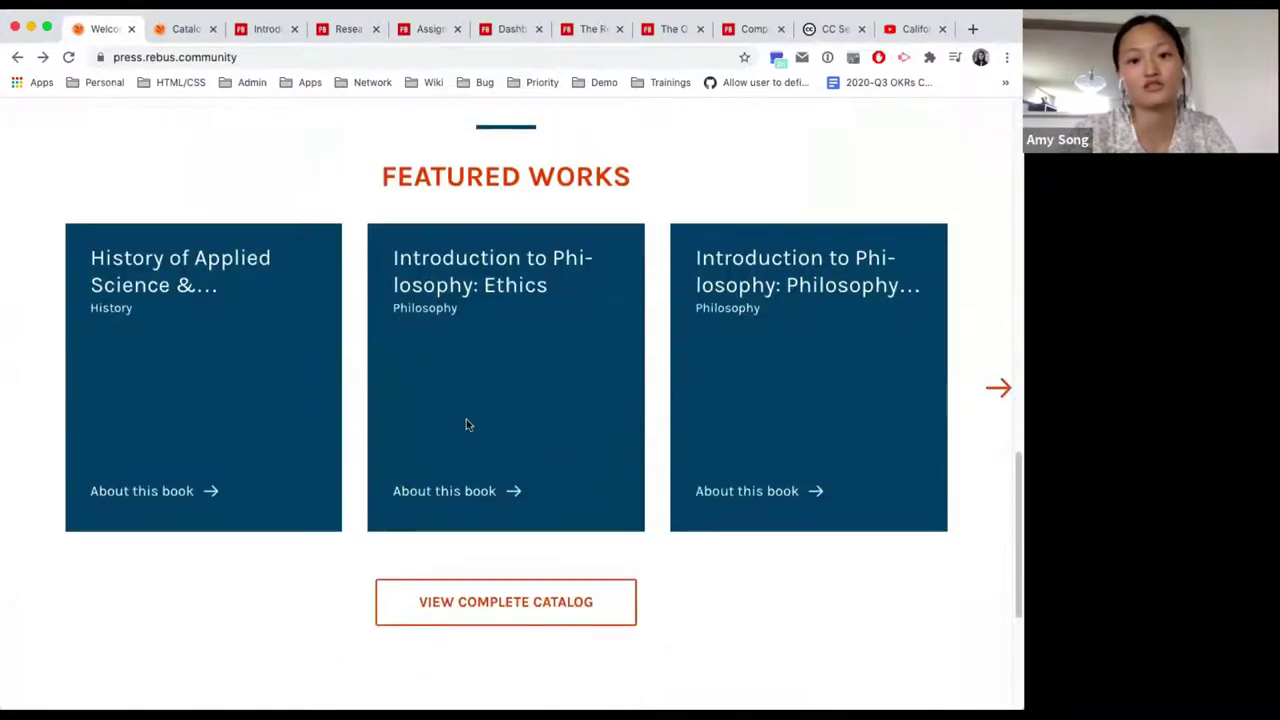
{"action": "scroll", "coordinate": [554, 371], "scroll_direction": "up", "scroll_amount": 14}
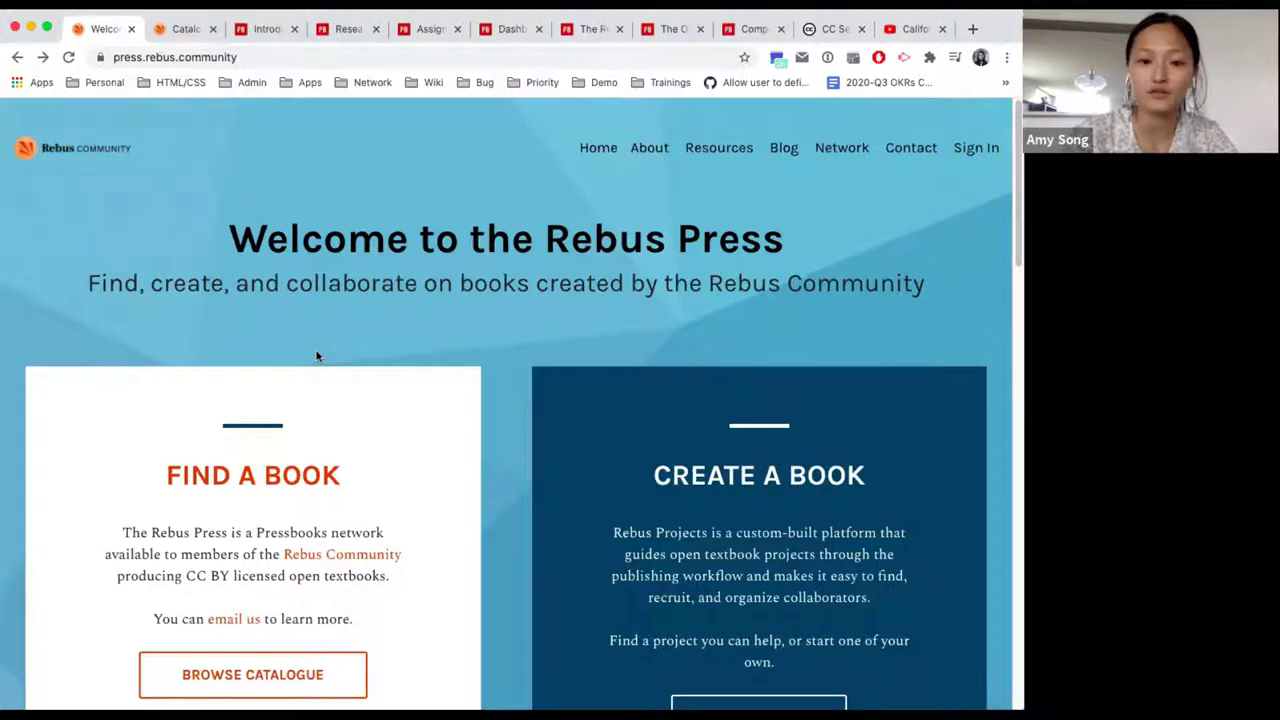
{"action": "scroll", "coordinate": [316, 356], "scroll_direction": "down", "scroll_amount": 7}
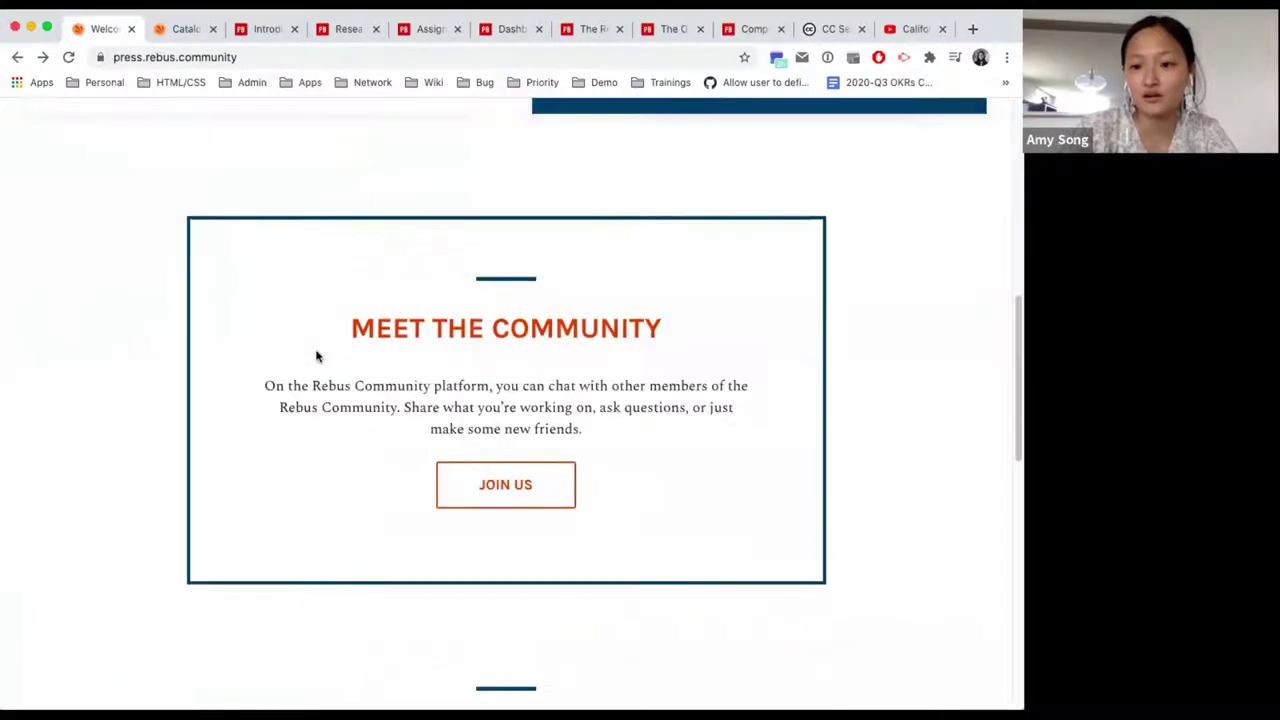
{"action": "scroll", "coordinate": [316, 356], "scroll_direction": "down", "scroll_amount": 5}
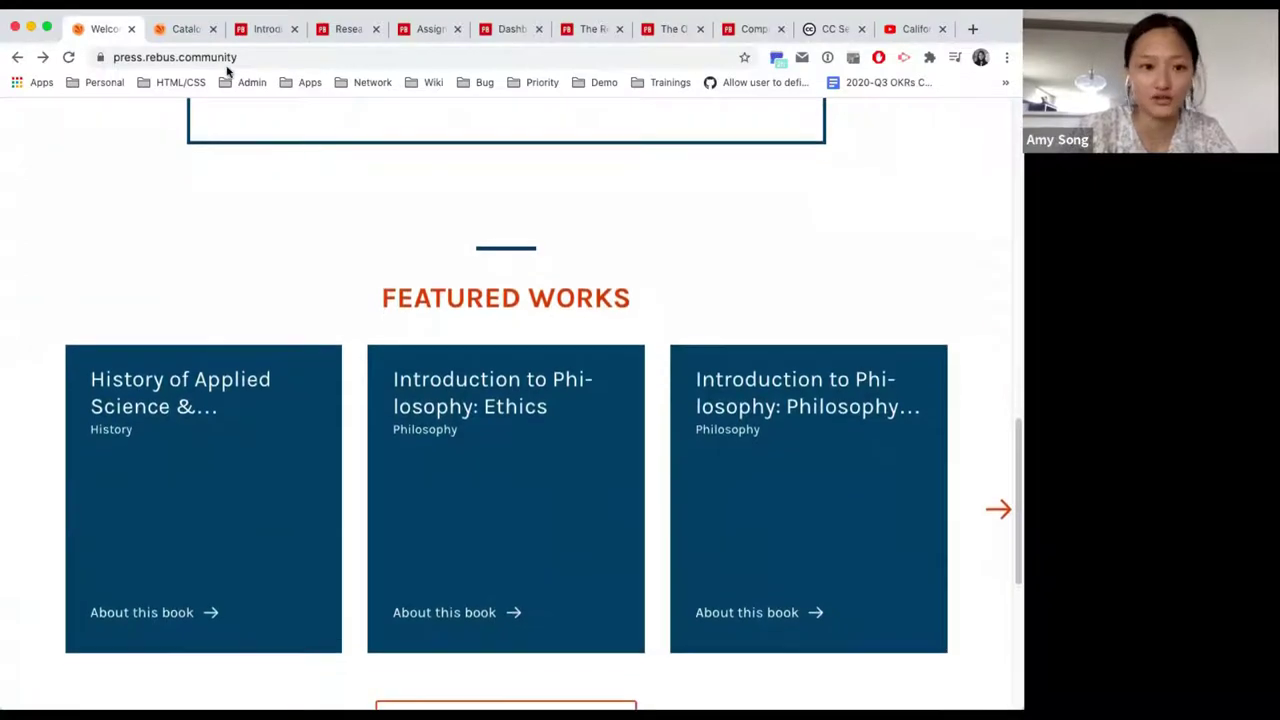
{"action": "left_click", "coordinate": [131, 29]}
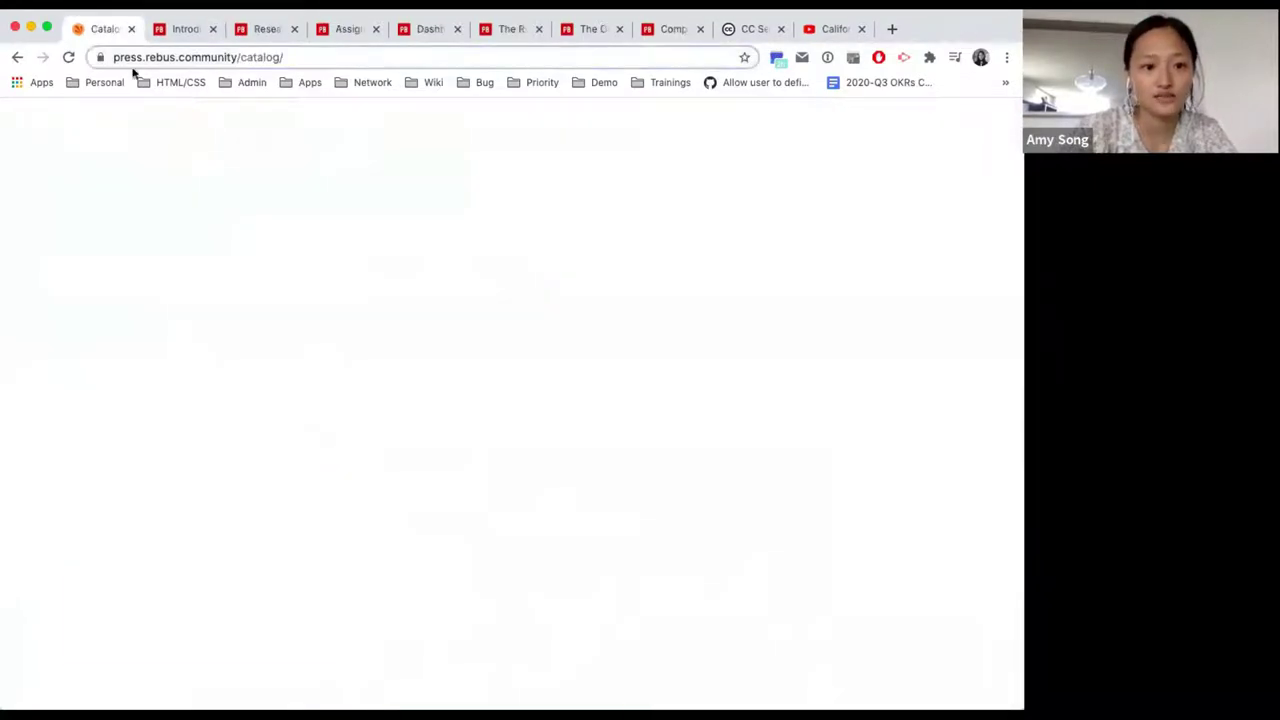
- Browse the Rebus catalogue's grid of books, then switch to the Introduction to Philosophy tab
{"action": "scroll", "coordinate": [611, 271], "scroll_direction": "down", "scroll_amount": 2}
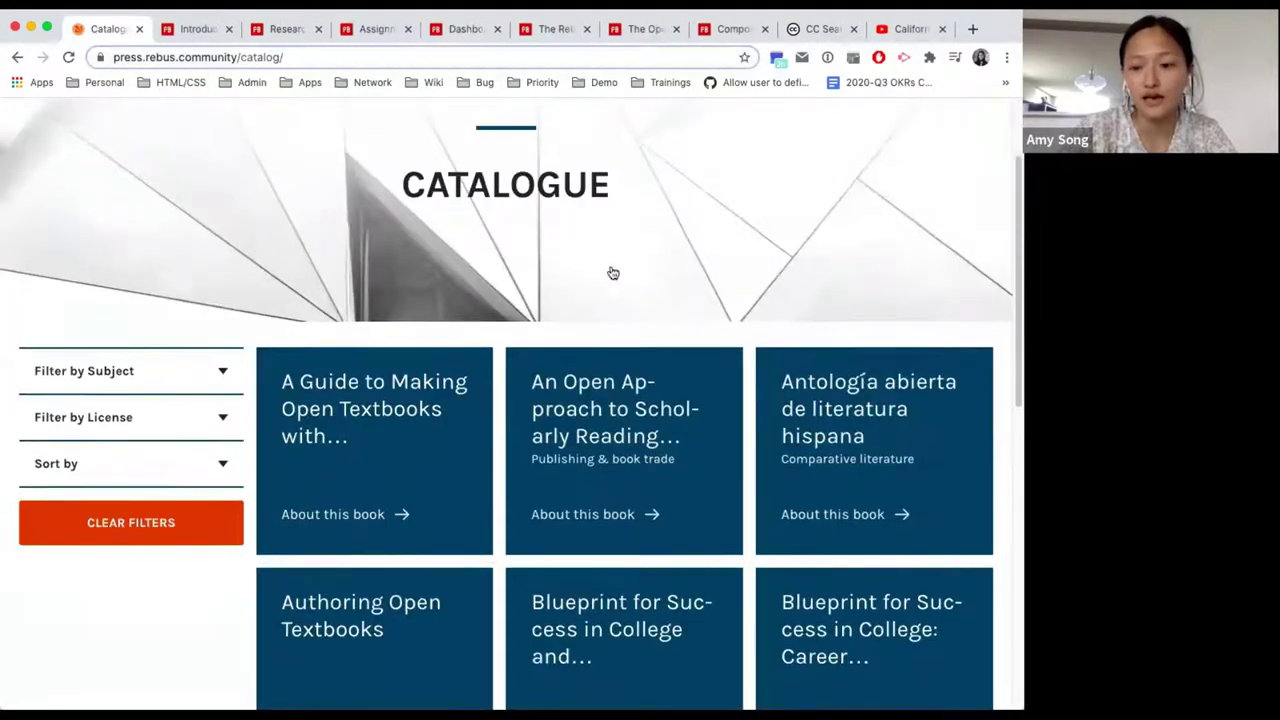
{"action": "scroll", "coordinate": [611, 271], "scroll_direction": "down", "scroll_amount": 6}
{"action": "scroll", "coordinate": [605, 470], "scroll_direction": "up", "scroll_amount": 5}
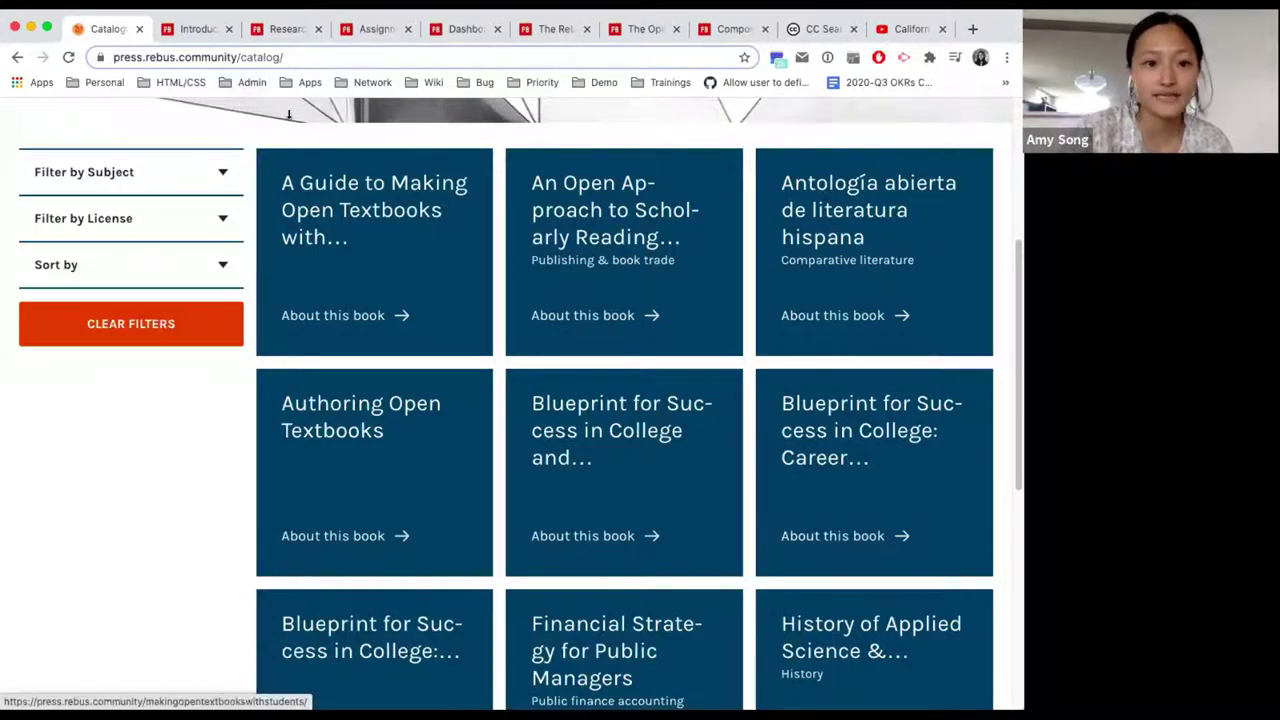
{"action": "left_click", "coordinate": [199, 35]}
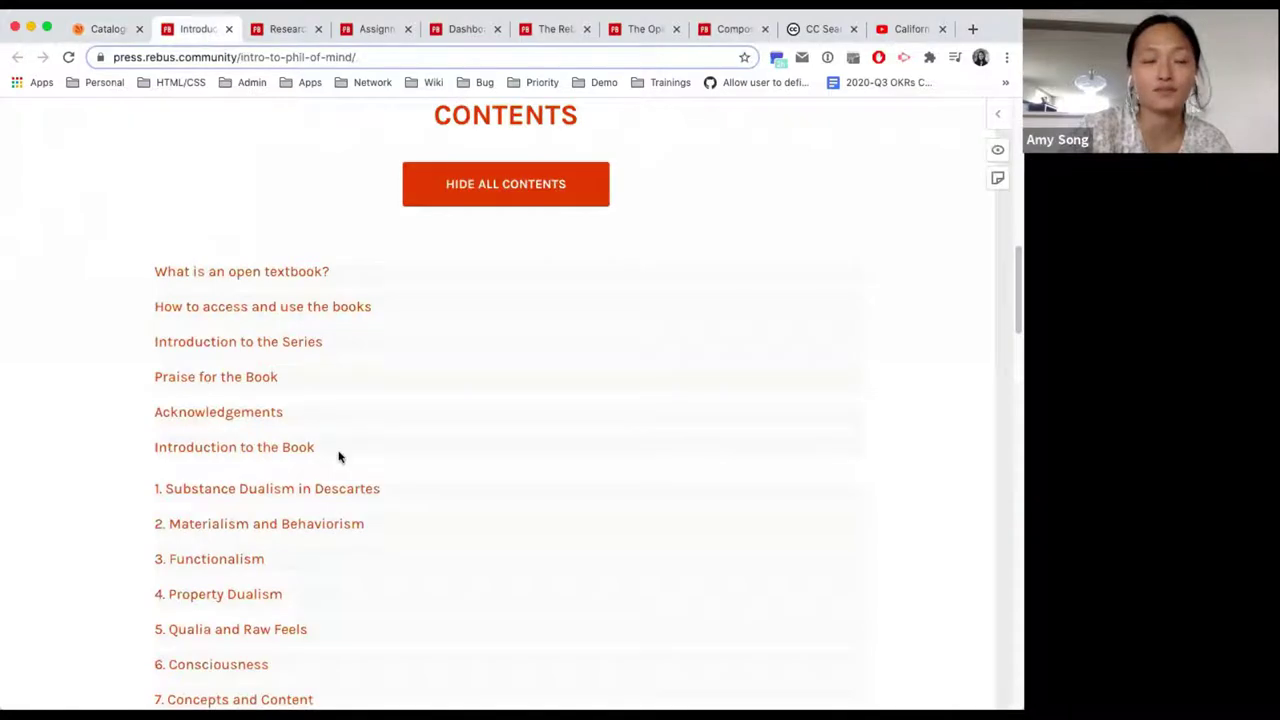
- Close the Catalog tab and check the philosophy book's Download this book formats
{"action": "scroll", "coordinate": [337, 457], "scroll_direction": "up", "scroll_amount": 10}
{"action": "scroll", "coordinate": [335, 450], "scroll_direction": "up", "scroll_amount": 3}
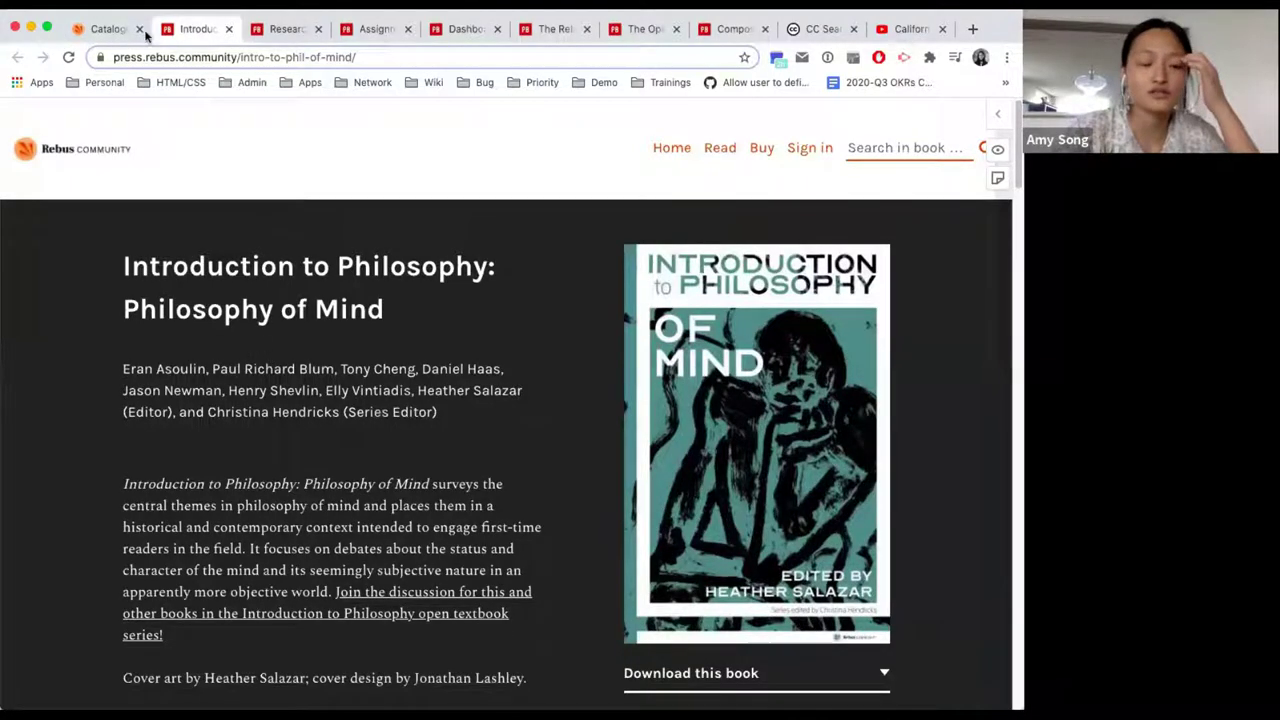
{"action": "left_click", "coordinate": [139, 28]}
{"action": "scroll", "coordinate": [287, 283], "scroll_direction": "down", "scroll_amount": 5}
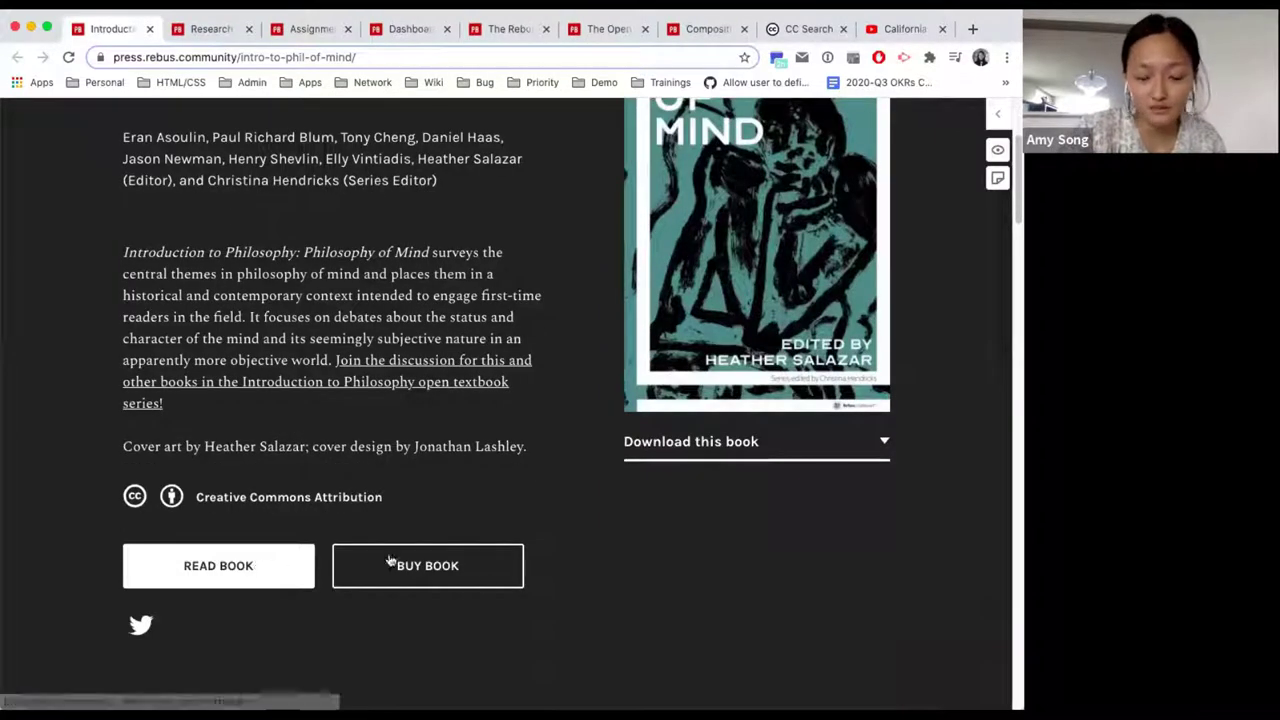
{"action": "left_click", "coordinate": [820, 442]}
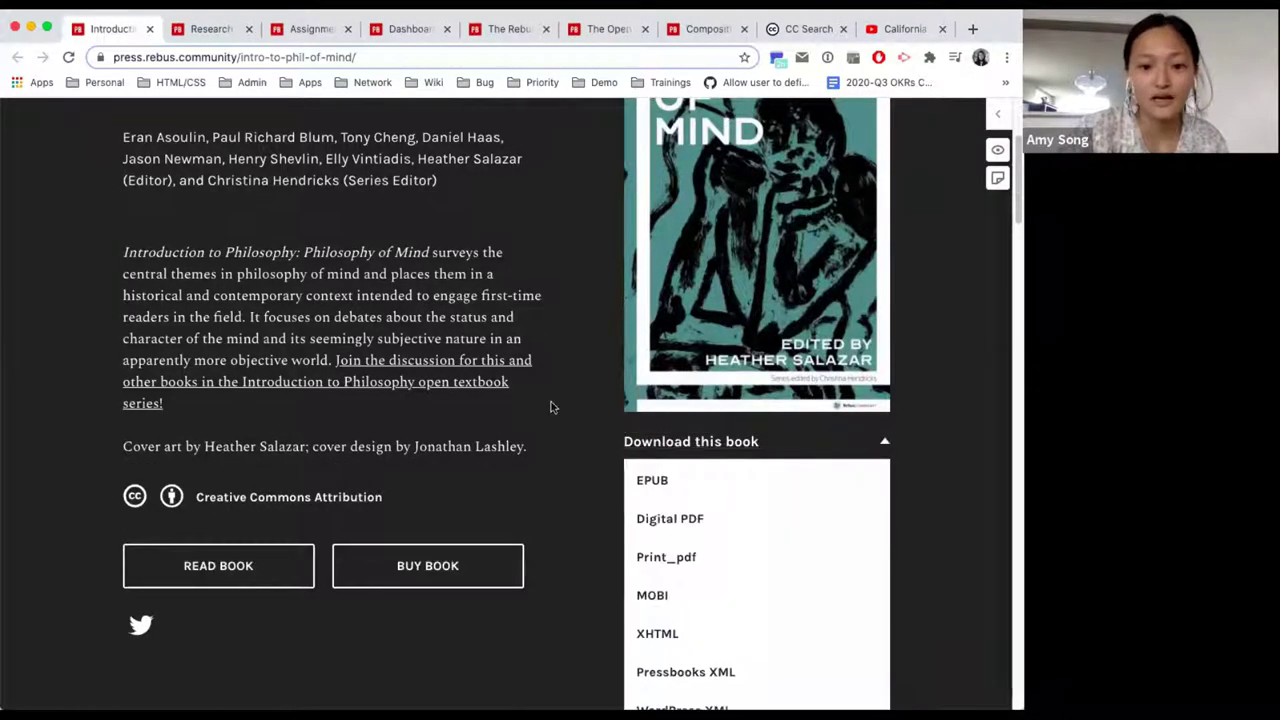
{"action": "left_click", "coordinate": [551, 406]}
- Scroll through the eight chapters, from Substance Dualism in Descartes to Freedom of the Will
{"action": "scroll", "coordinate": [551, 406], "scroll_direction": "up", "scroll_amount": 3}
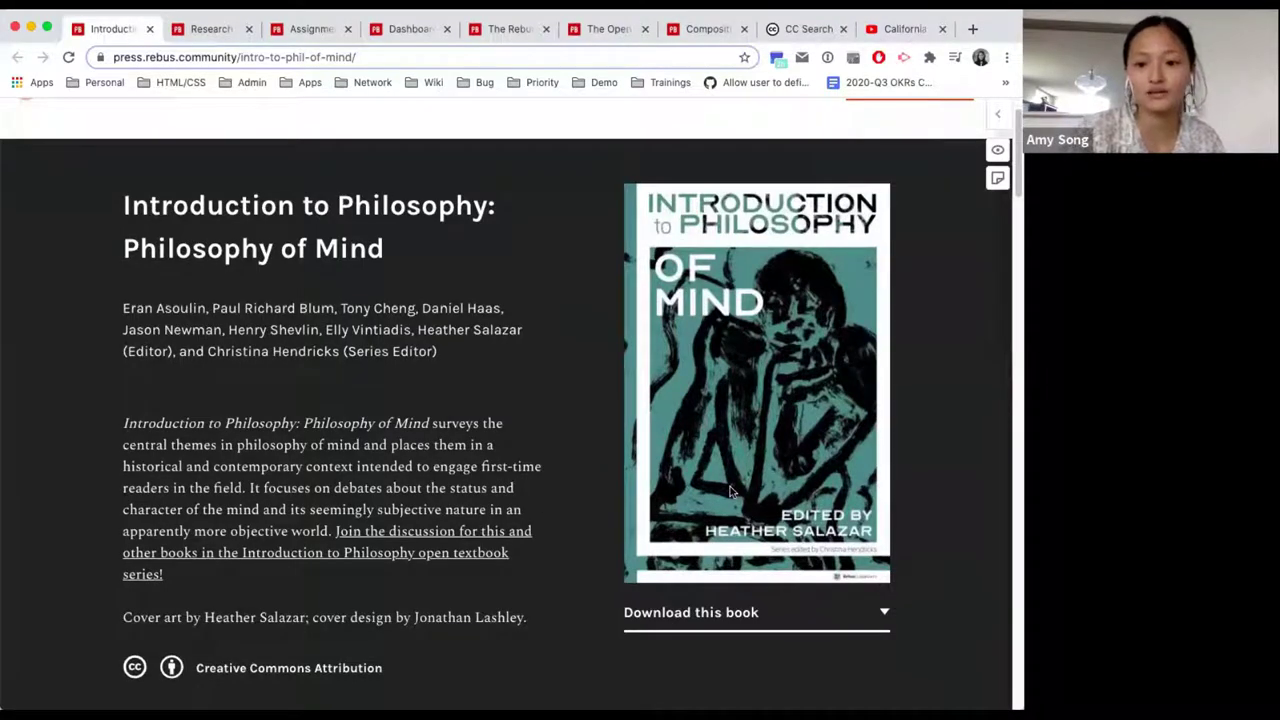
{"action": "scroll", "coordinate": [730, 486], "scroll_direction": "down", "scroll_amount": 3}
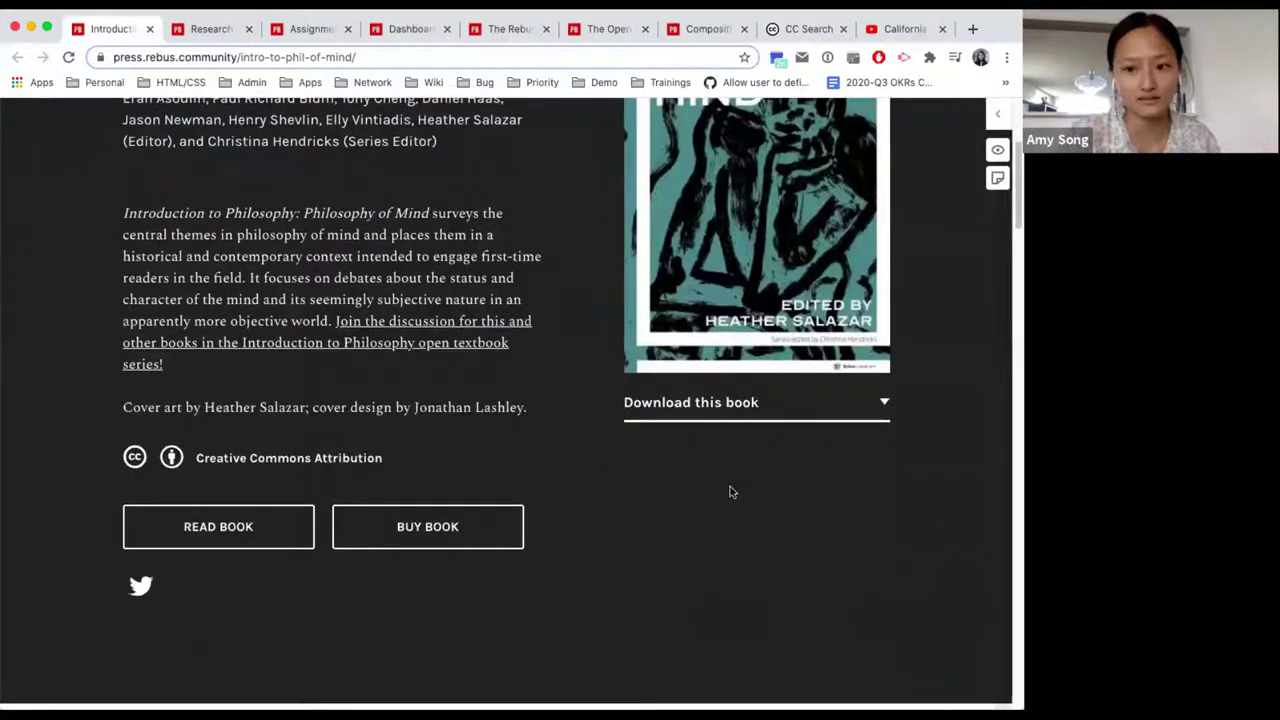
{"action": "scroll", "coordinate": [730, 490], "scroll_direction": "up", "scroll_amount": 1}
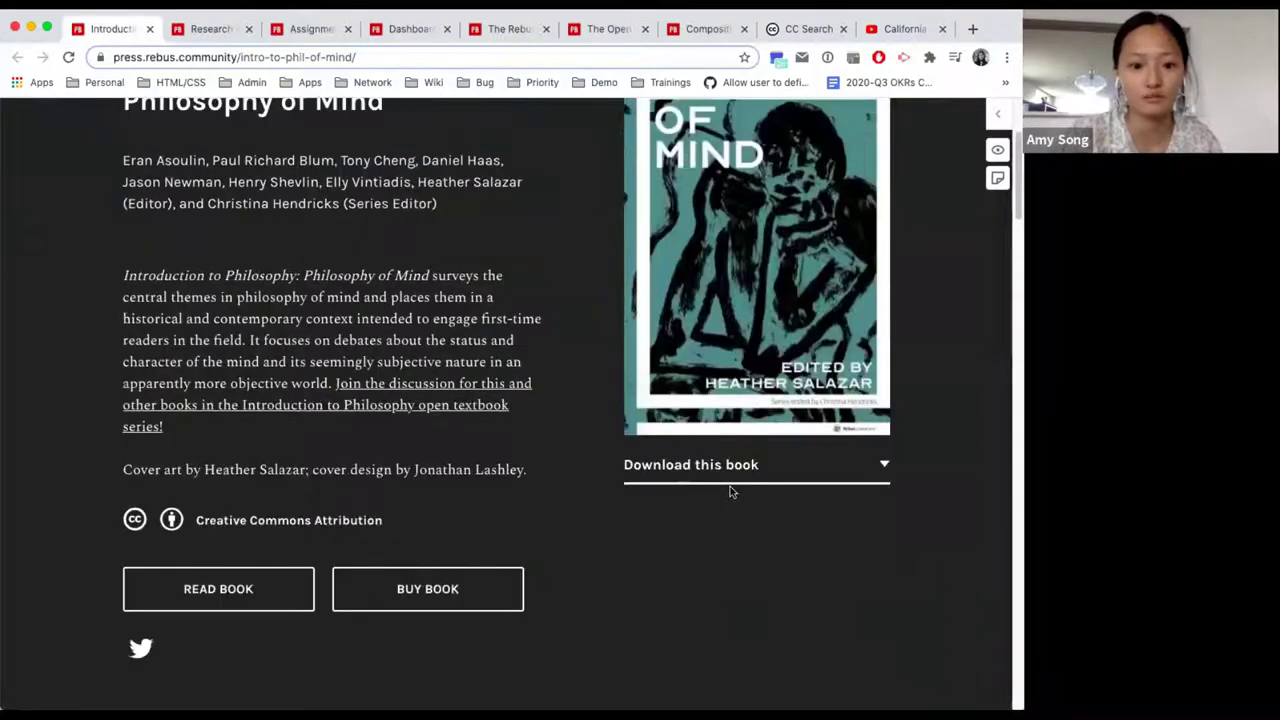
{"action": "scroll", "coordinate": [730, 490], "scroll_direction": "down", "scroll_amount": 6}
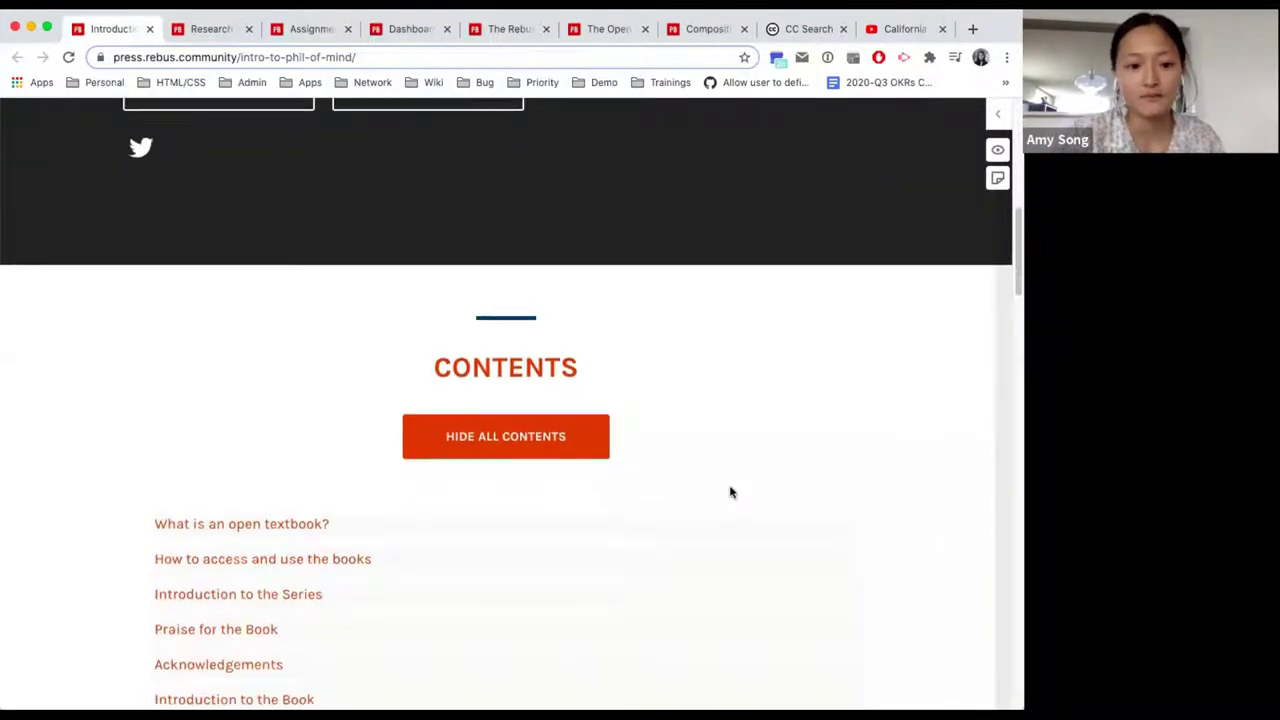
{"action": "scroll", "coordinate": [730, 492], "scroll_direction": "down", "scroll_amount": 4}
{"action": "scroll", "coordinate": [730, 492], "scroll_direction": "down", "scroll_amount": 3}
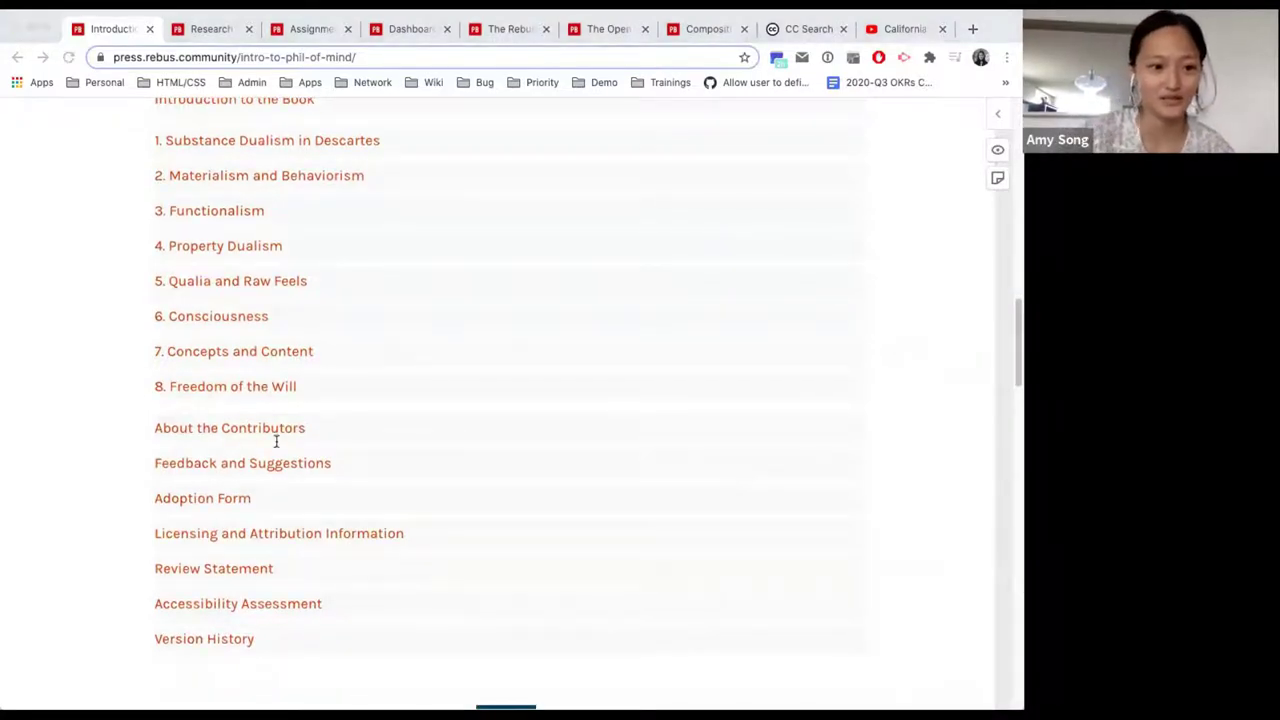
{"action": "left_click", "coordinate": [723, 440]}
{"action": "scroll", "coordinate": [723, 440], "scroll_direction": "up", "scroll_amount": 3}
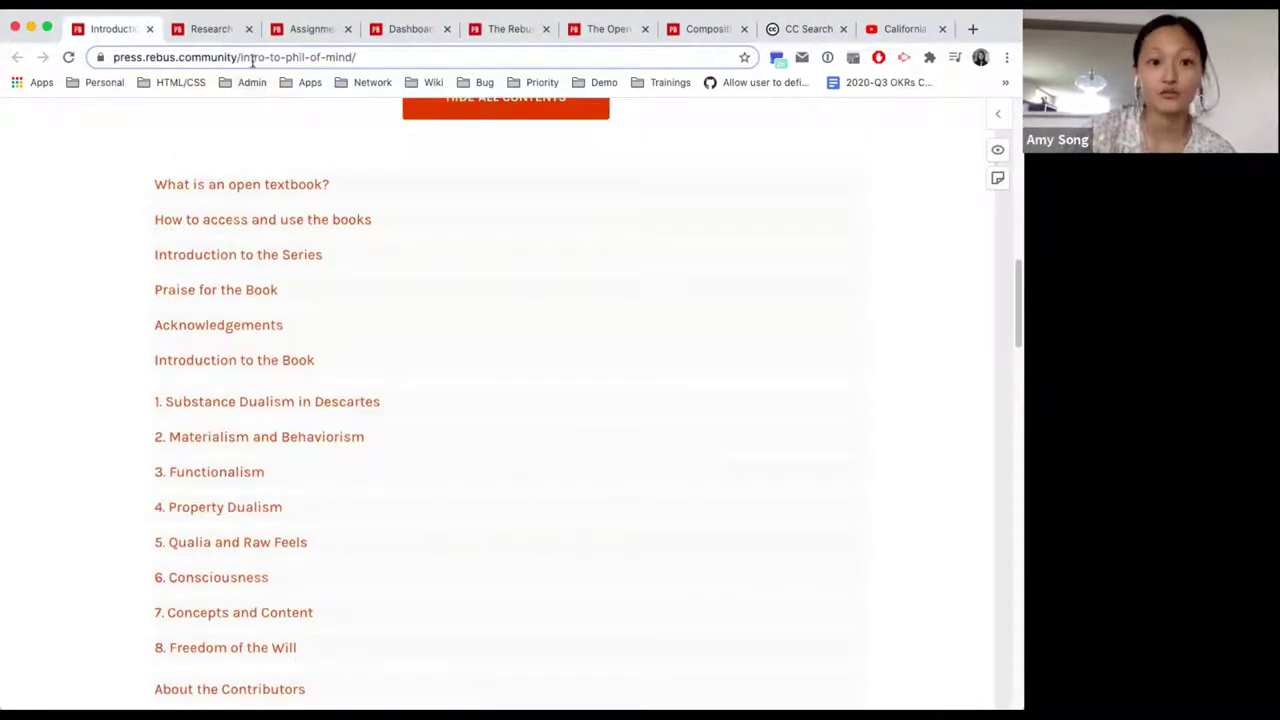
- Switch to the Research Methods chapter and go to the community psychology book's home page
{"action": "left_click", "coordinate": [228, 38]}
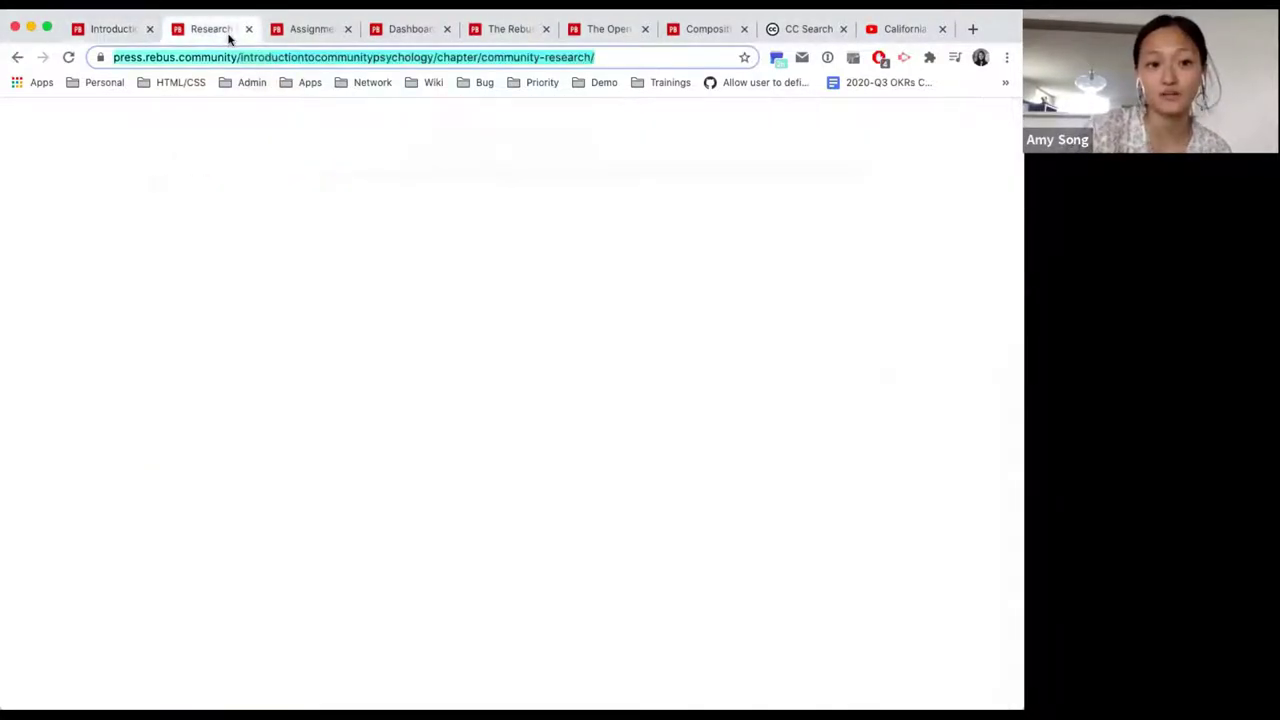
{"action": "scroll", "coordinate": [362, 368], "scroll_direction": "up", "scroll_amount": 1}
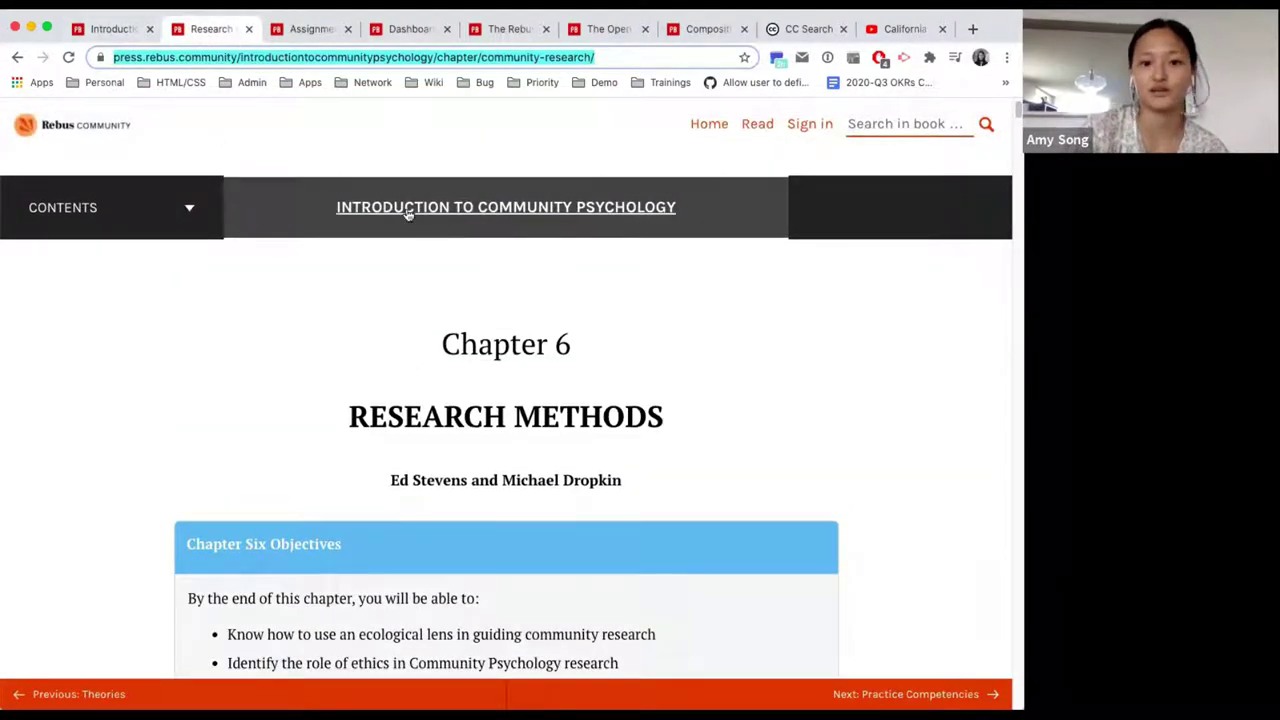
{"action": "left_click", "coordinate": [408, 212]}
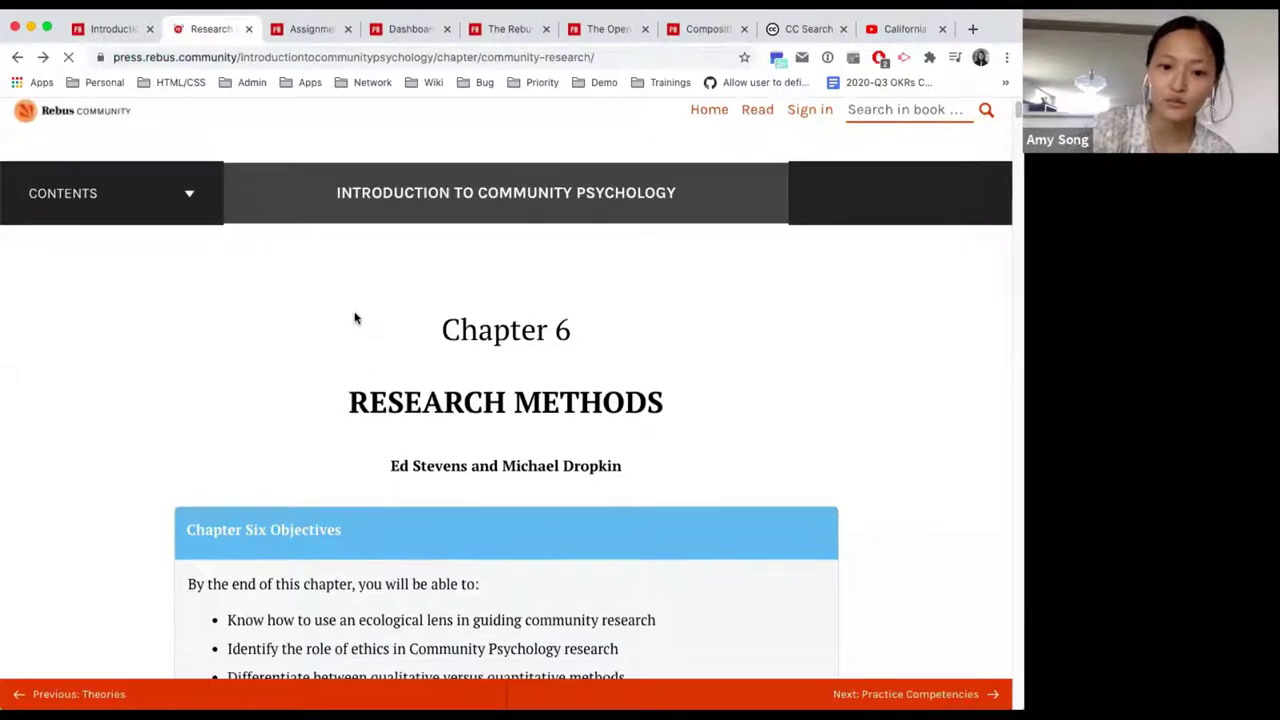
- Scroll through the community psychology book's home page, then switch to the Demo Book assignment tab
{"action": "scroll", "coordinate": [513, 297], "scroll_direction": "down", "scroll_amount": 2}
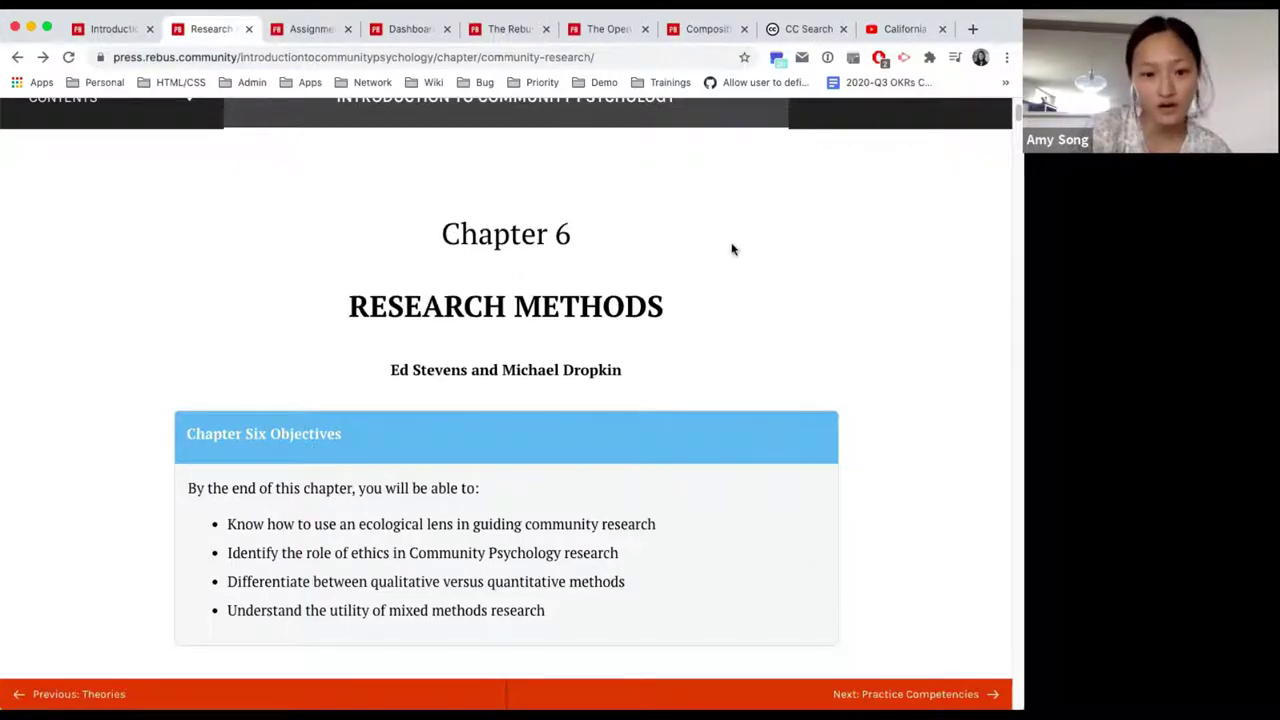
{"action": "scroll", "coordinate": [731, 249], "scroll_direction": "down", "scroll_amount": 2}
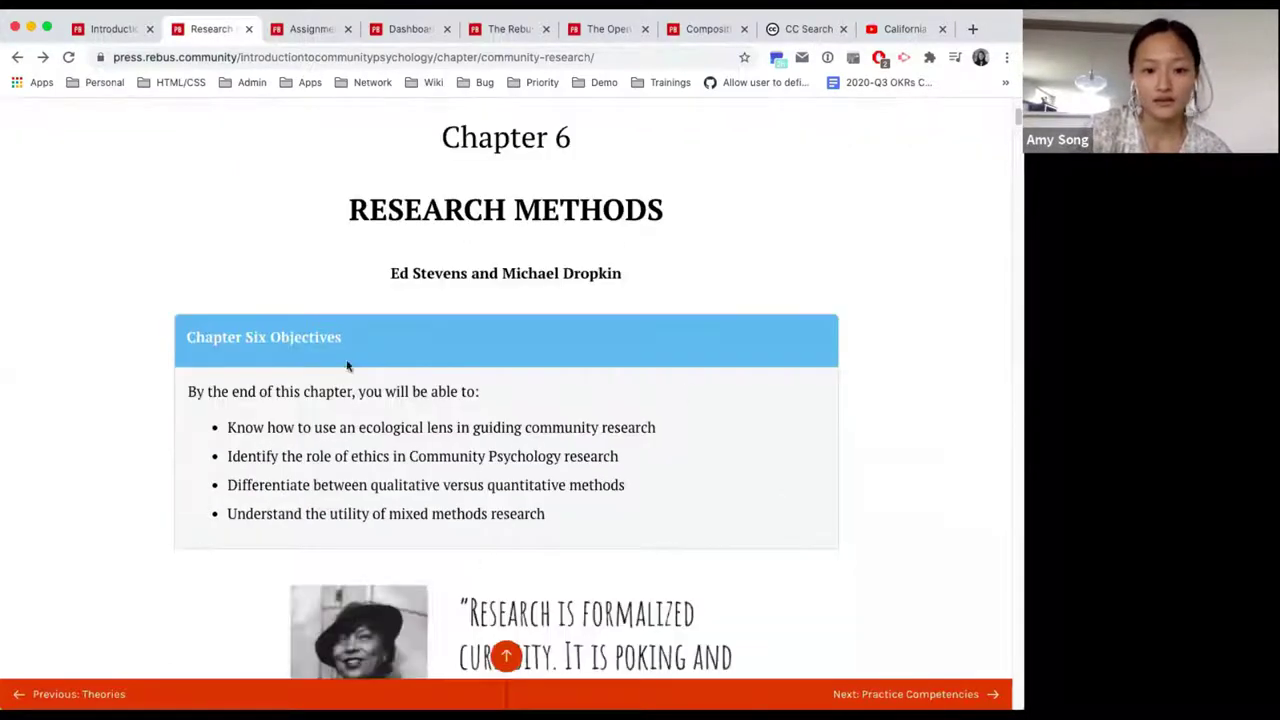
{"action": "scroll", "coordinate": [603, 380], "scroll_direction": "down", "scroll_amount": 2}
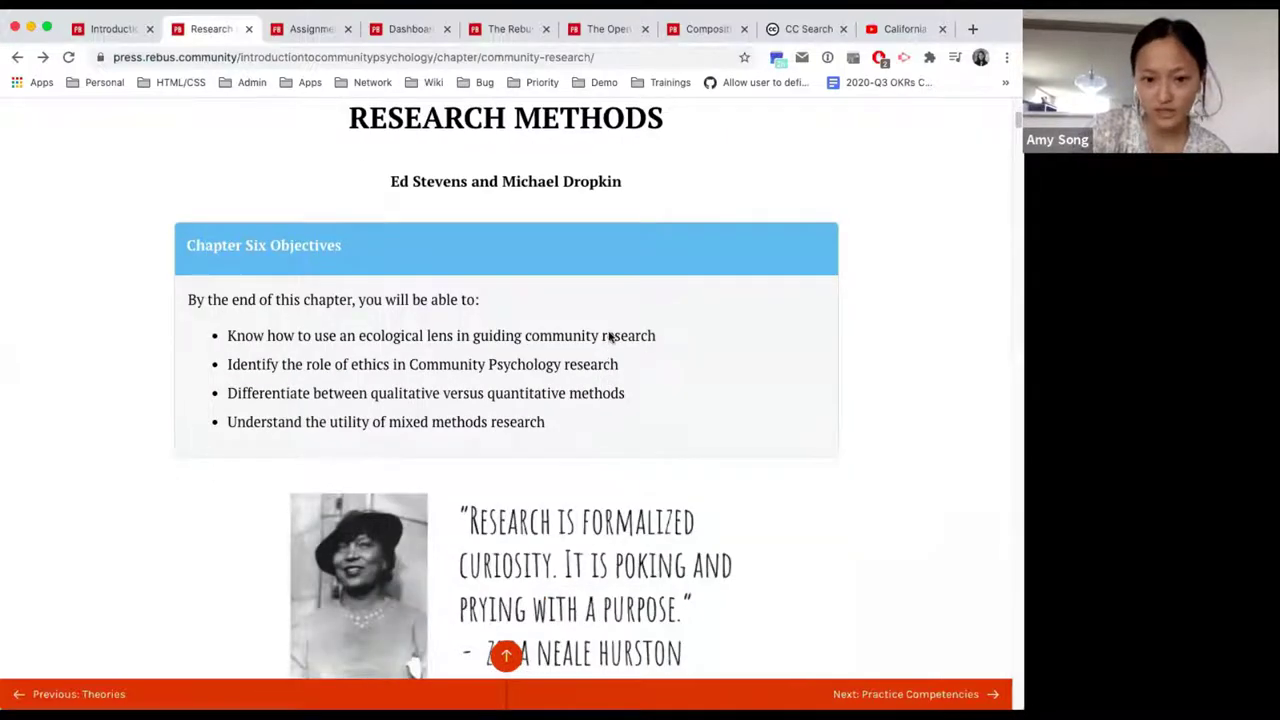
{"action": "scroll", "coordinate": [540, 400], "scroll_direction": "down", "scroll_amount": 3}
{"action": "scroll", "coordinate": [349, 481], "scroll_direction": "down", "scroll_amount": 3}
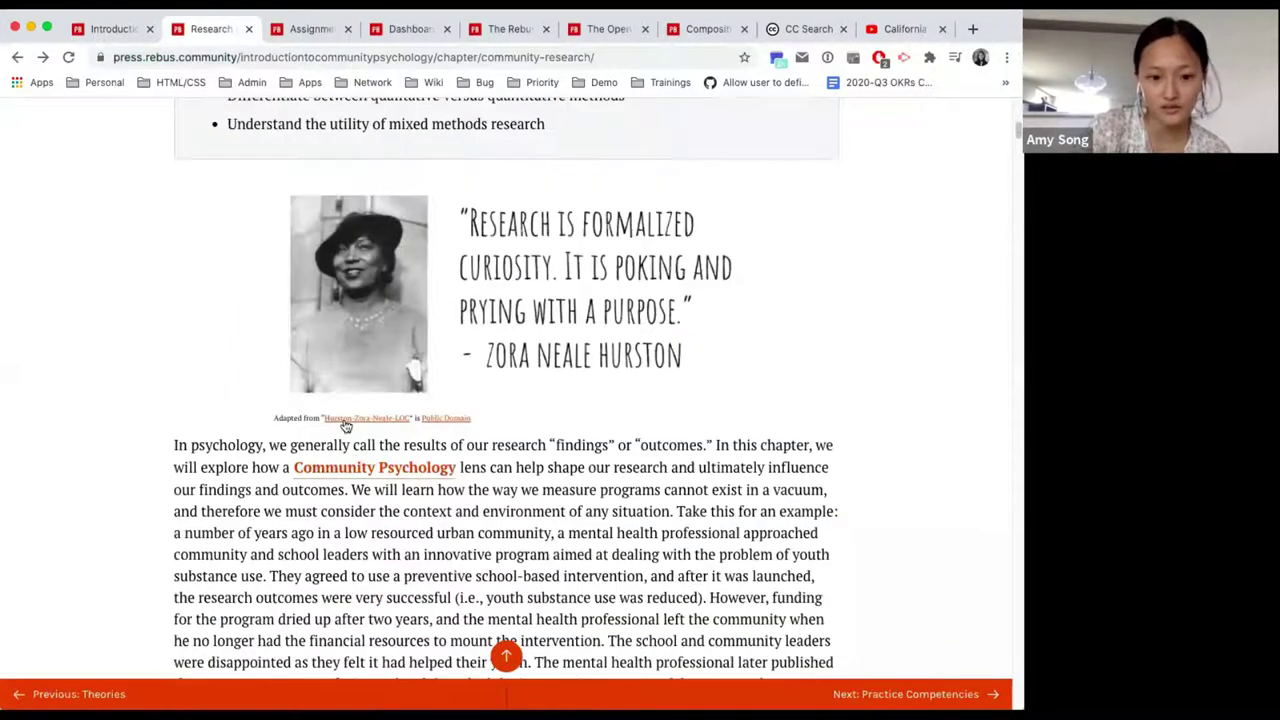
{"action": "scroll", "coordinate": [475, 416], "scroll_direction": "down", "scroll_amount": 2}
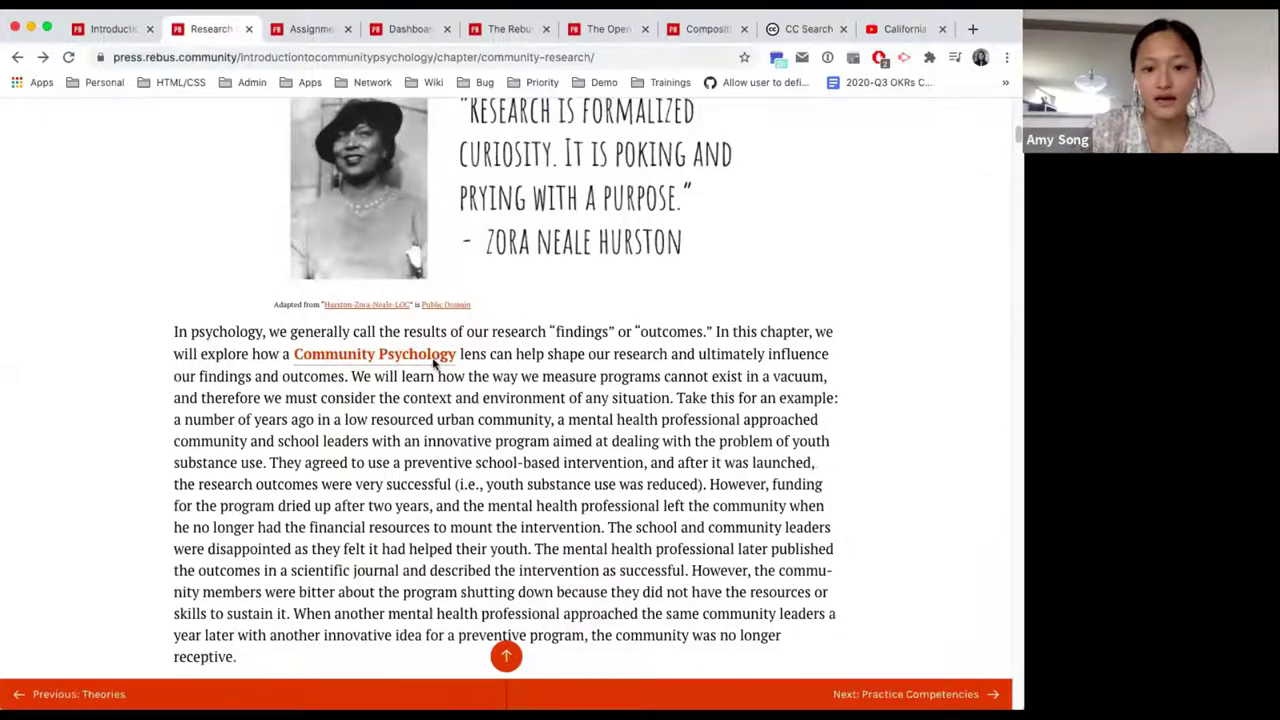
{"action": "mouse_move", "coordinate": [437, 360]}
{"action": "scroll", "coordinate": [634, 355], "scroll_direction": "down", "scroll_amount": 10}
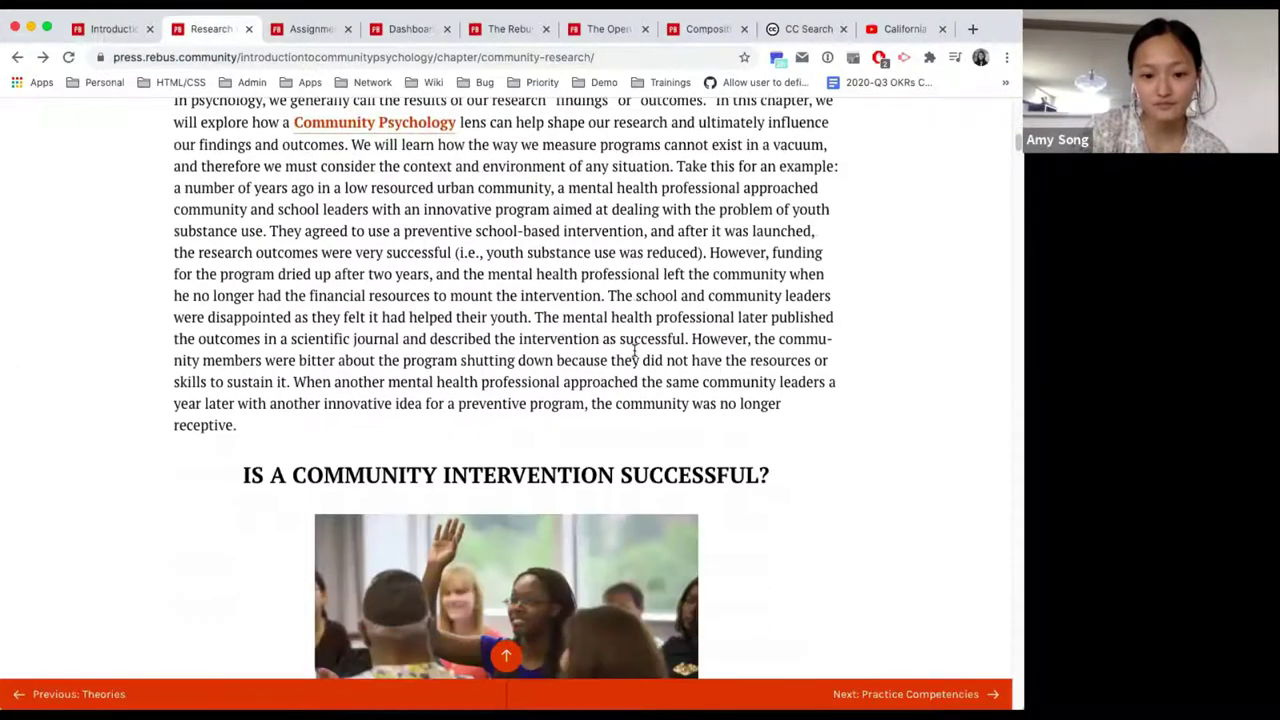
{"action": "scroll", "coordinate": [634, 355], "scroll_direction": "down", "scroll_amount": 20}
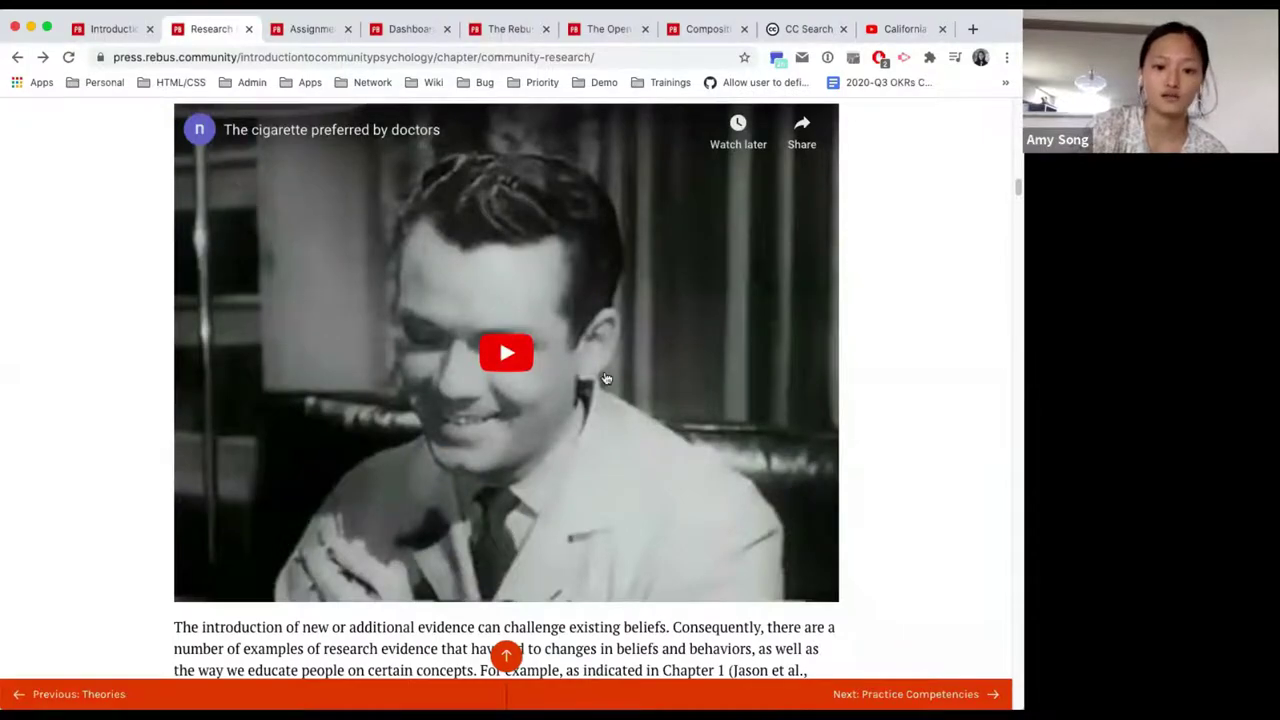
{"action": "scroll", "coordinate": [604, 377], "scroll_direction": "down", "scroll_amount": 15}
{"action": "scroll", "coordinate": [606, 378], "scroll_direction": "down", "scroll_amount": 5}
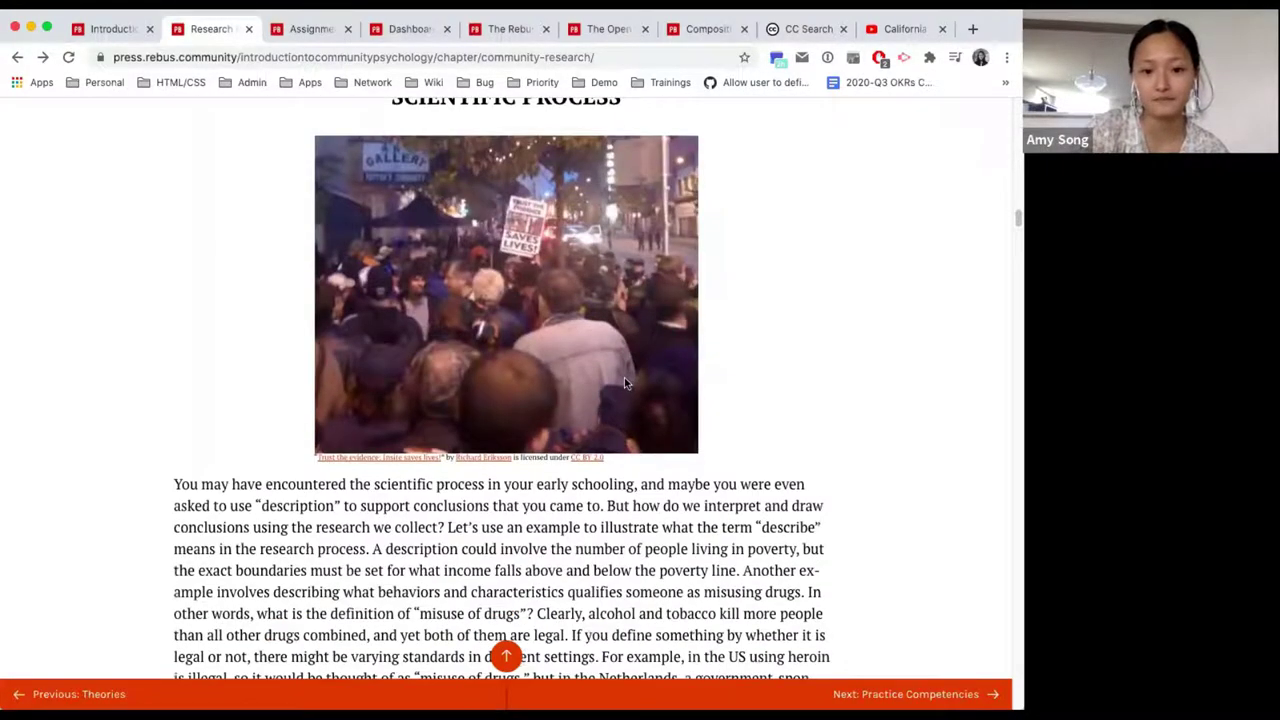
{"action": "scroll", "coordinate": [624, 377], "scroll_direction": "down", "scroll_amount": 15}
{"action": "scroll", "coordinate": [624, 378], "scroll_direction": "down", "scroll_amount": 20}
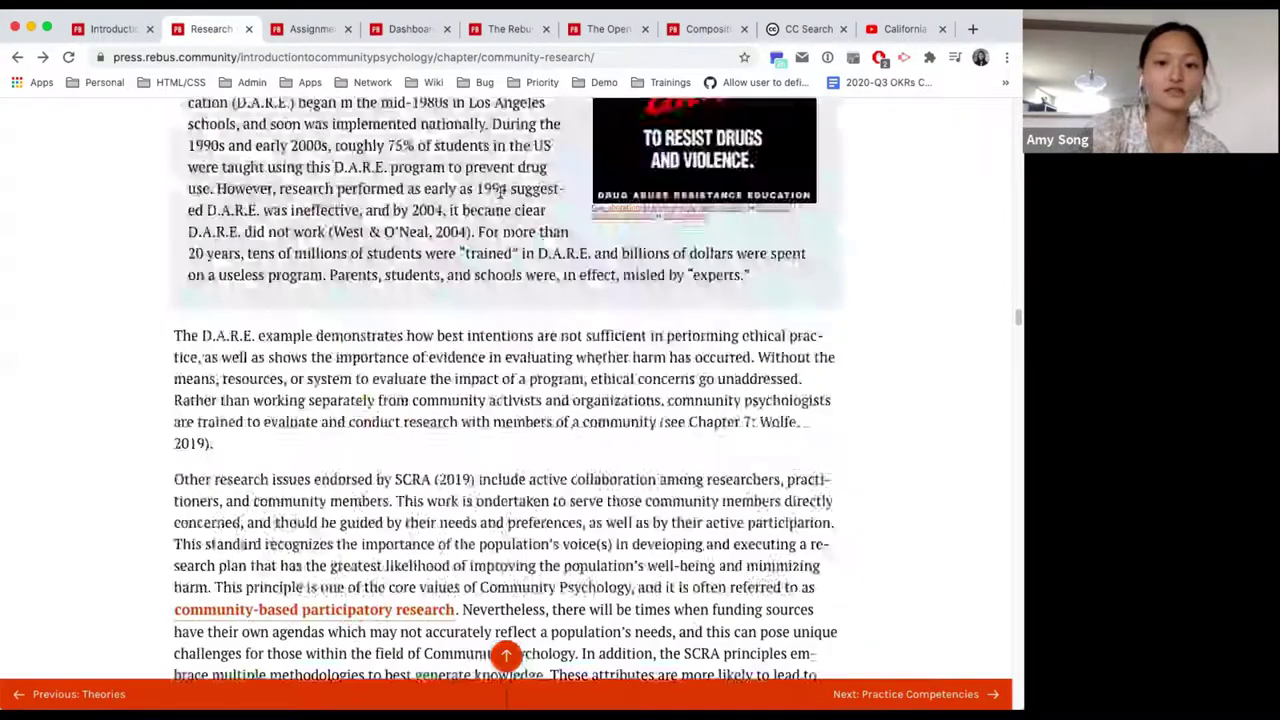
{"action": "scroll", "coordinate": [325, 155], "scroll_direction": "up", "scroll_amount": 20}
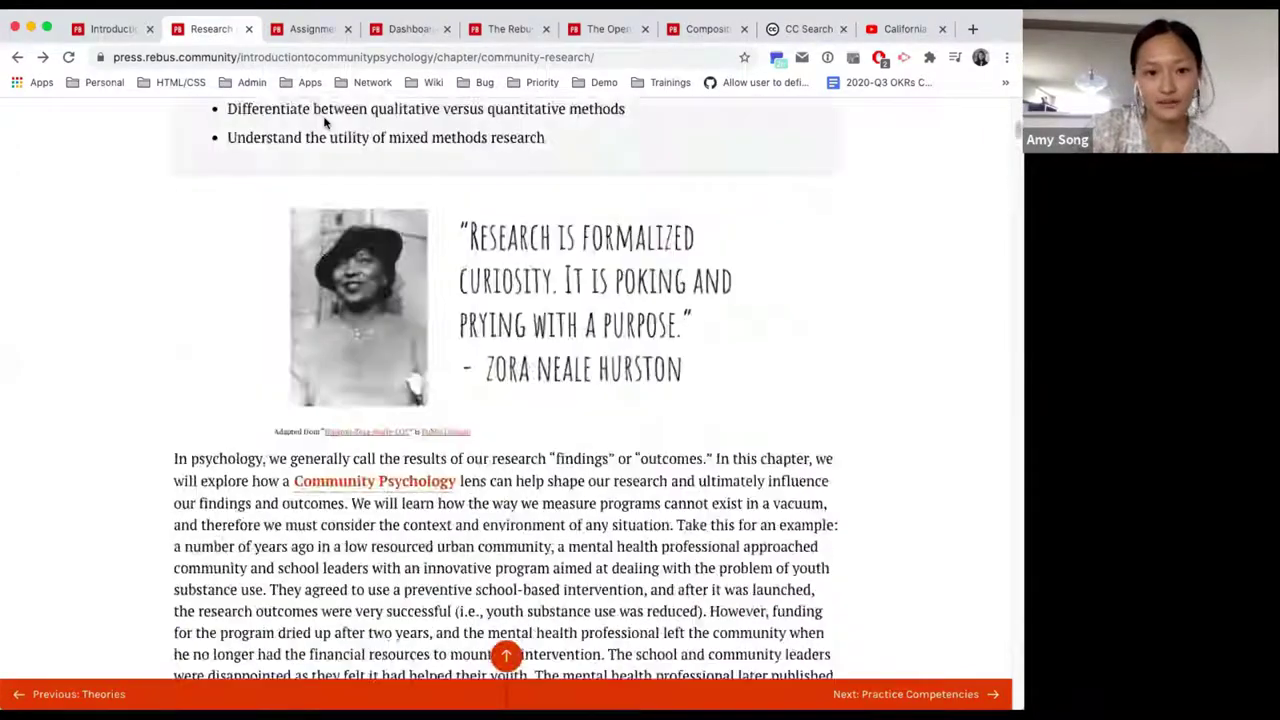
{"action": "left_click", "coordinate": [313, 32]}
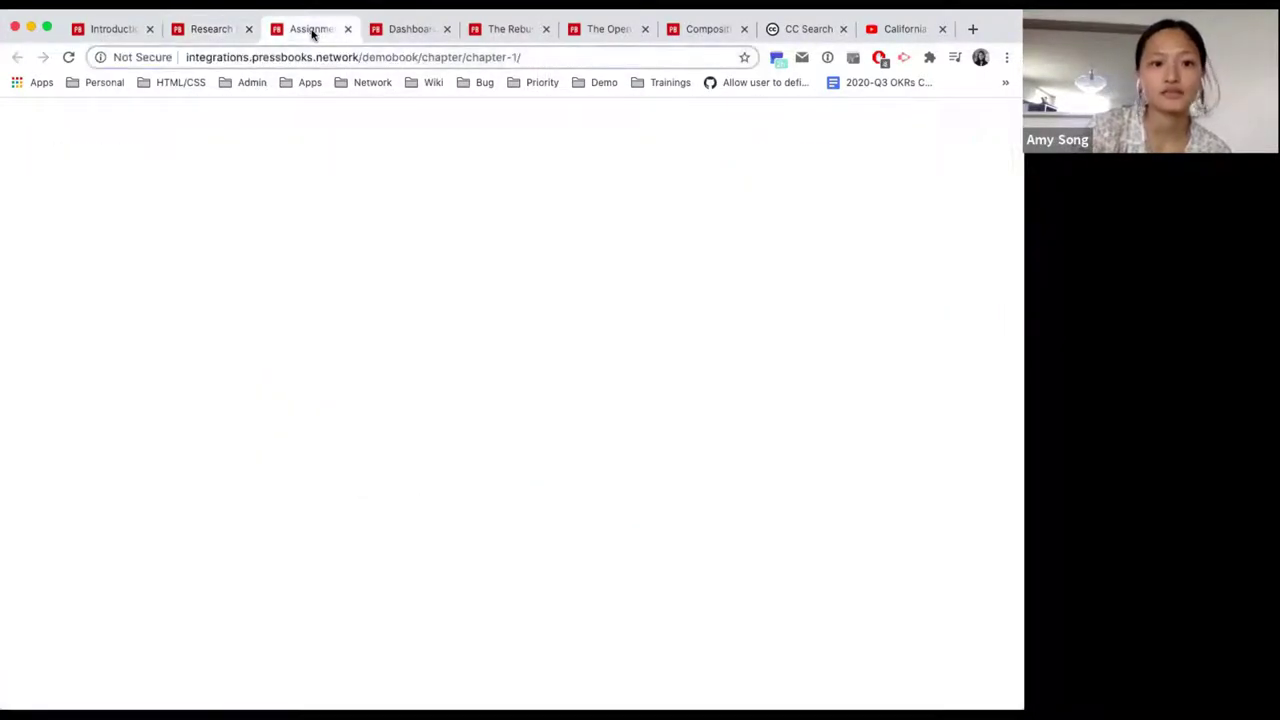
{"action": "scroll", "coordinate": [381, 163], "scroll_direction": "down", "scroll_amount": 2}
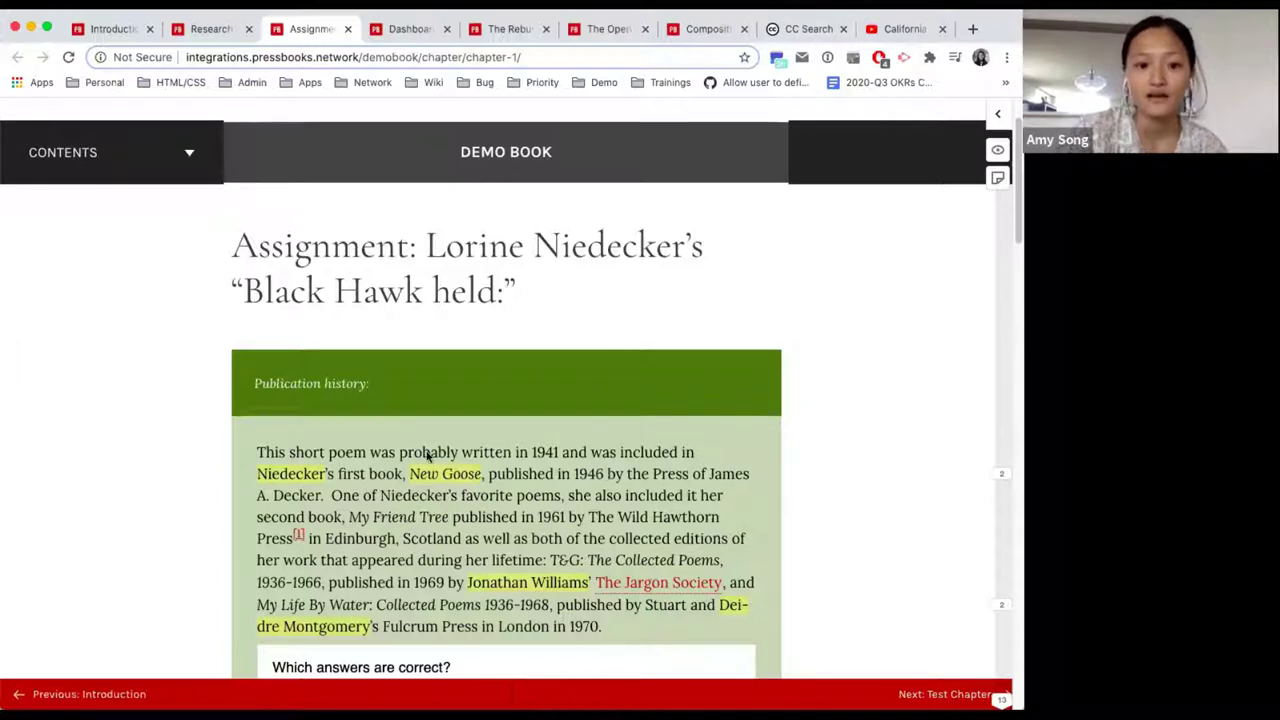
{"action": "left_click", "coordinate": [1000, 113]}
{"action": "left_click", "coordinate": [983, 113]}
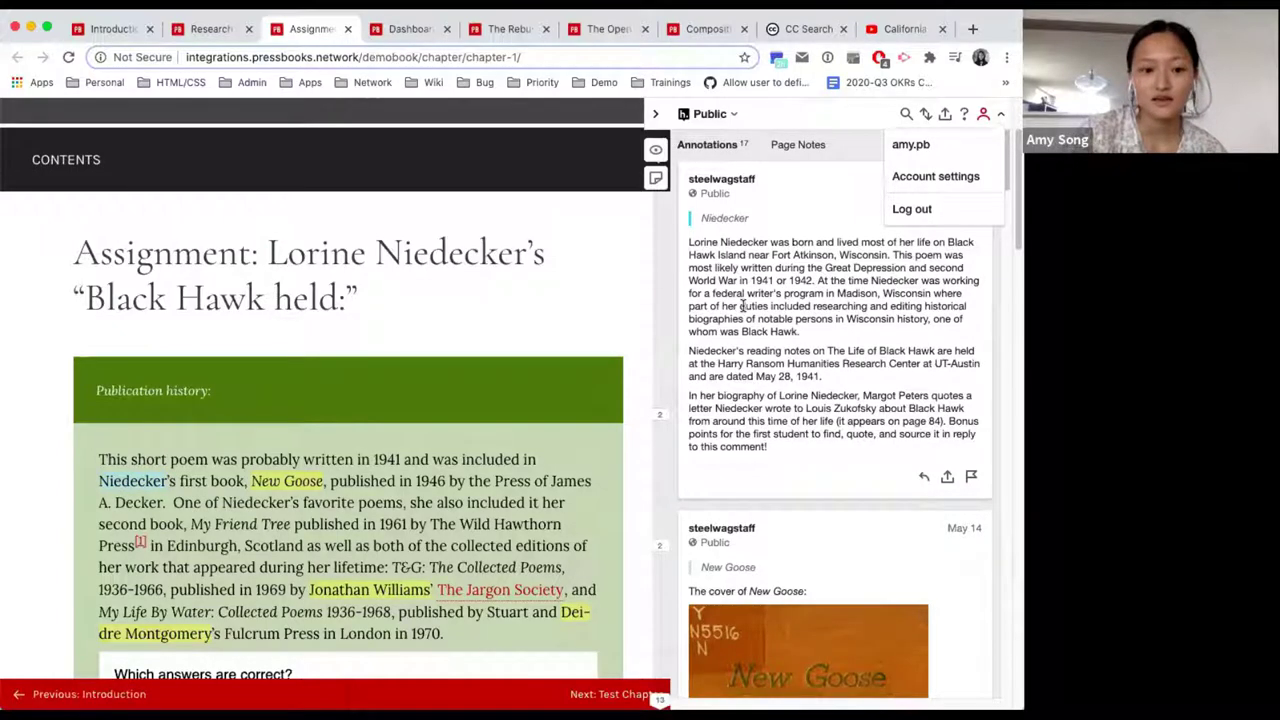
- Filter the Hypothesis annotations to show only the one on New Goose
{"action": "scroll", "coordinate": [383, 423], "scroll_direction": "down", "scroll_amount": 1}
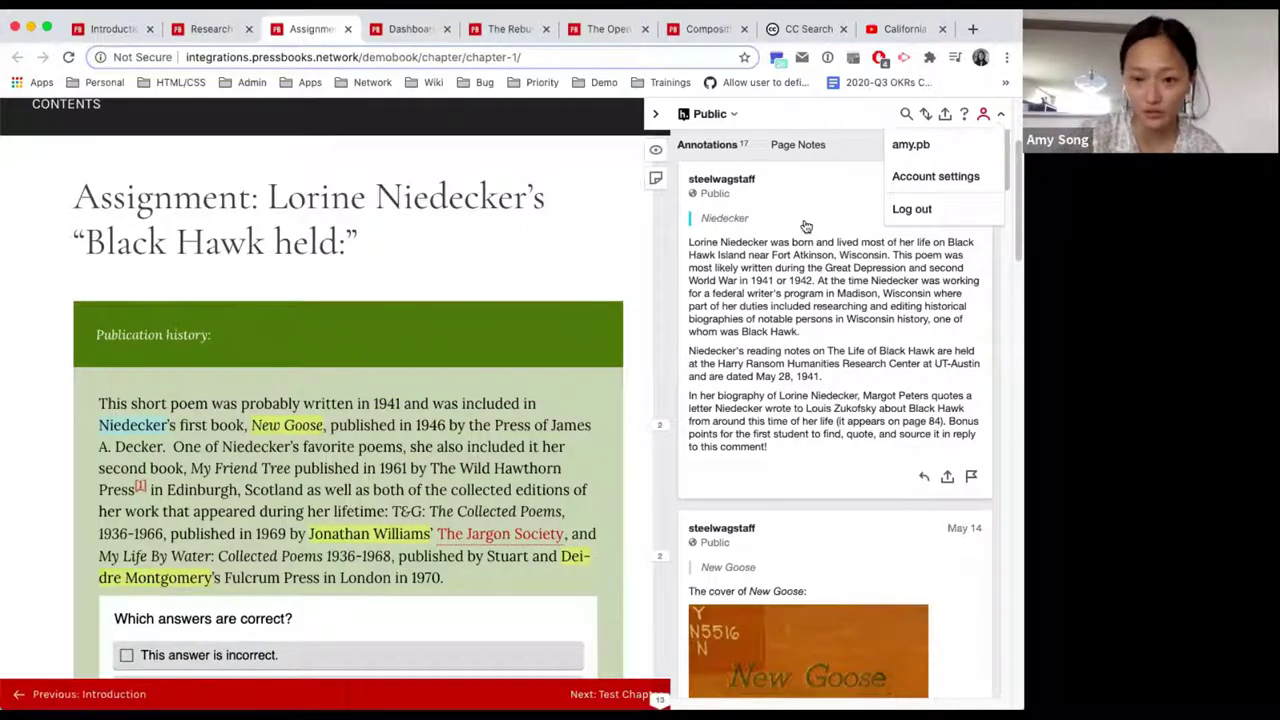
{"action": "scroll", "coordinate": [617, 346], "scroll_direction": "down", "scroll_amount": 4}
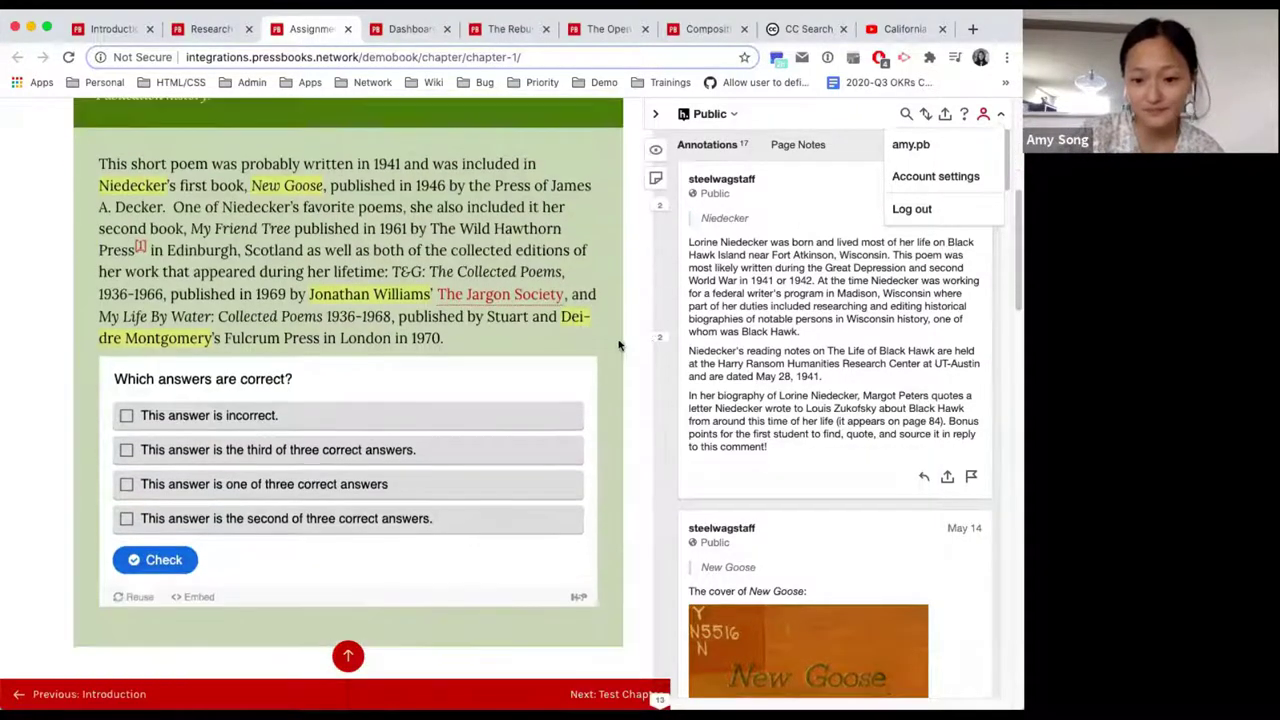
{"action": "scroll", "coordinate": [694, 347], "scroll_direction": "down", "scroll_amount": 3}
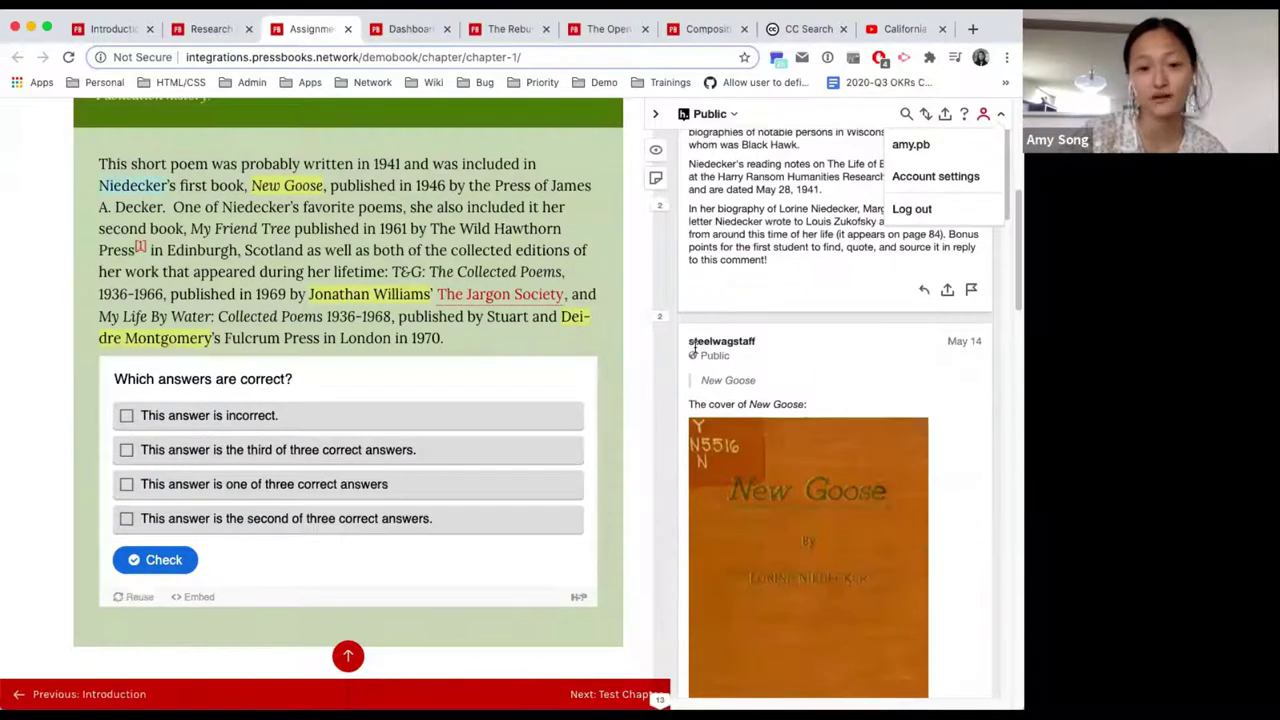
{"action": "scroll", "coordinate": [700, 340], "scroll_direction": "down", "scroll_amount": 1}
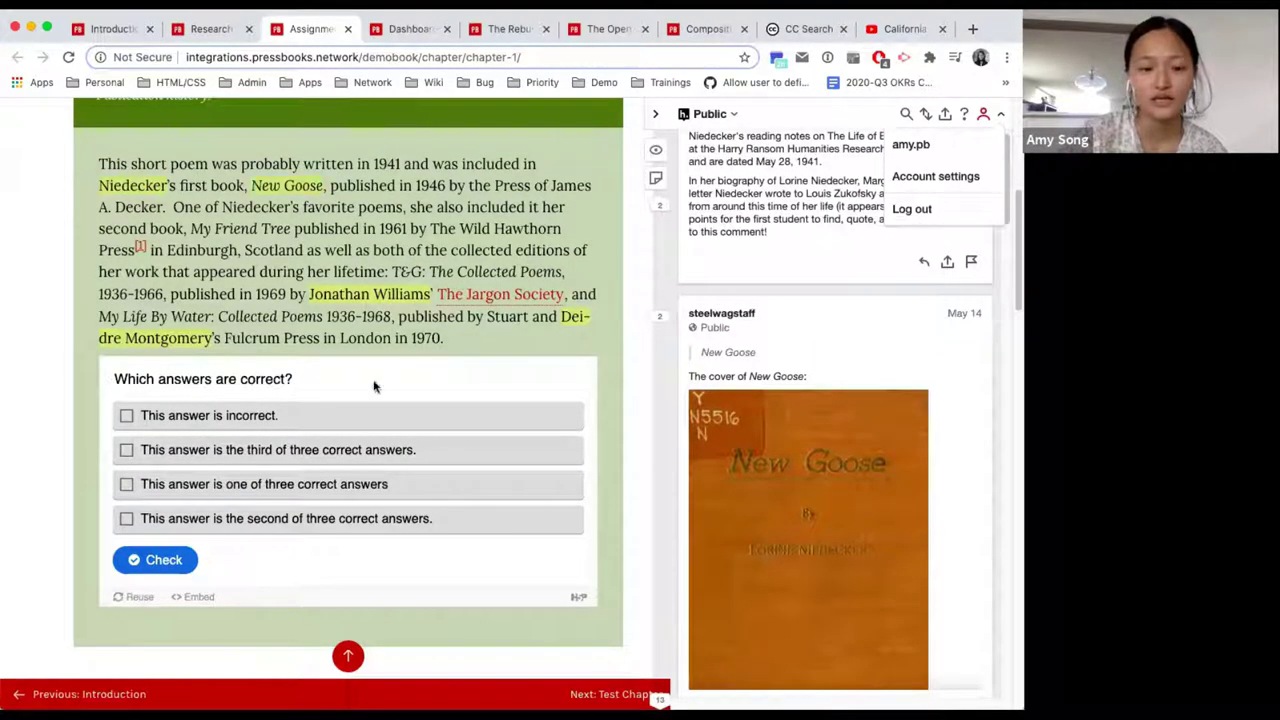
{"action": "scroll", "coordinate": [397, 340], "scroll_direction": "up", "scroll_amount": 1}
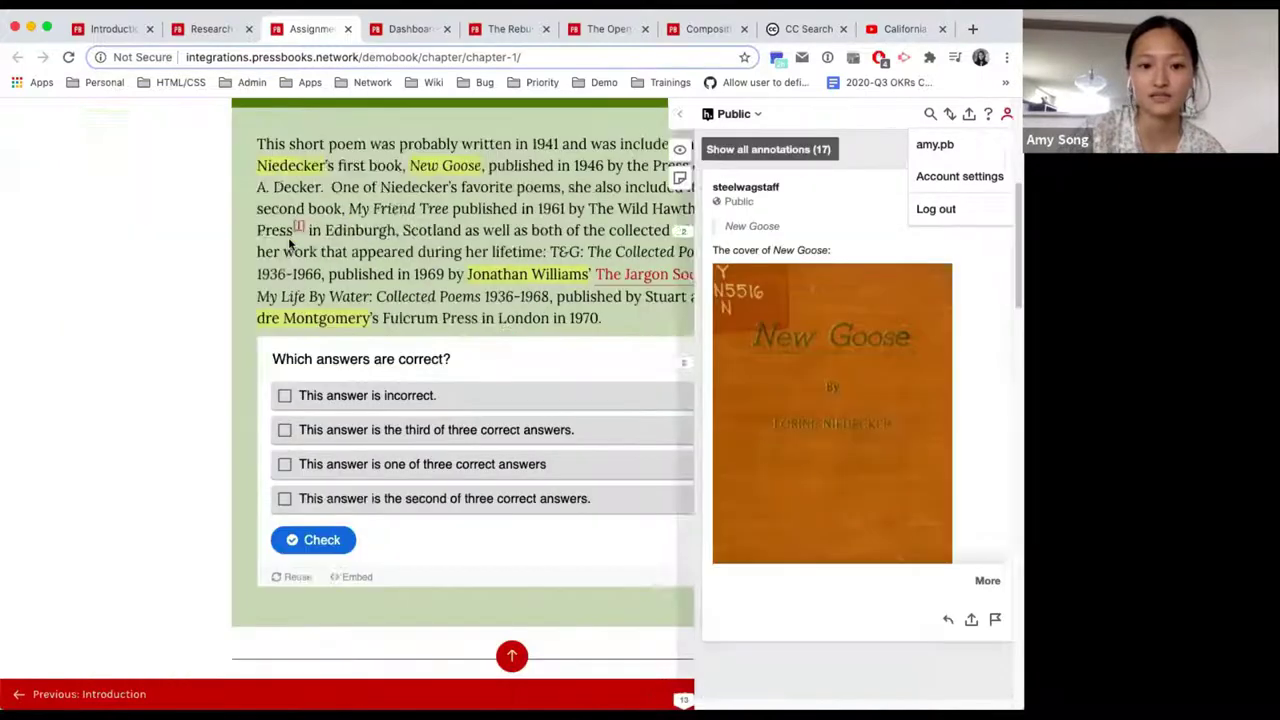
{"action": "left_click", "coordinate": [285, 243]}
{"action": "scroll", "coordinate": [293, 183], "scroll_direction": "down", "scroll_amount": 1}
{"action": "scroll", "coordinate": [540, 246], "scroll_direction": "up", "scroll_amount": 5}
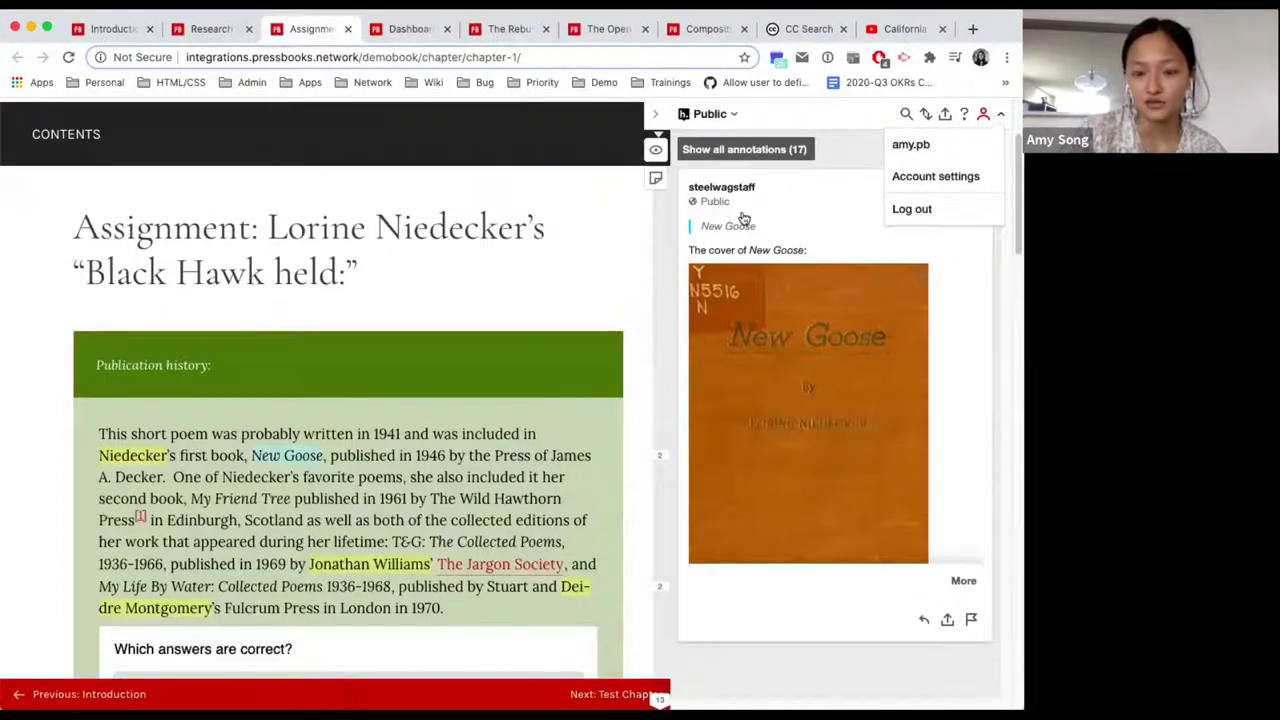
- Locate the New Goose passage, get the annotation's share link, and collapse the sidebar
{"action": "left_click", "coordinate": [723, 234]}
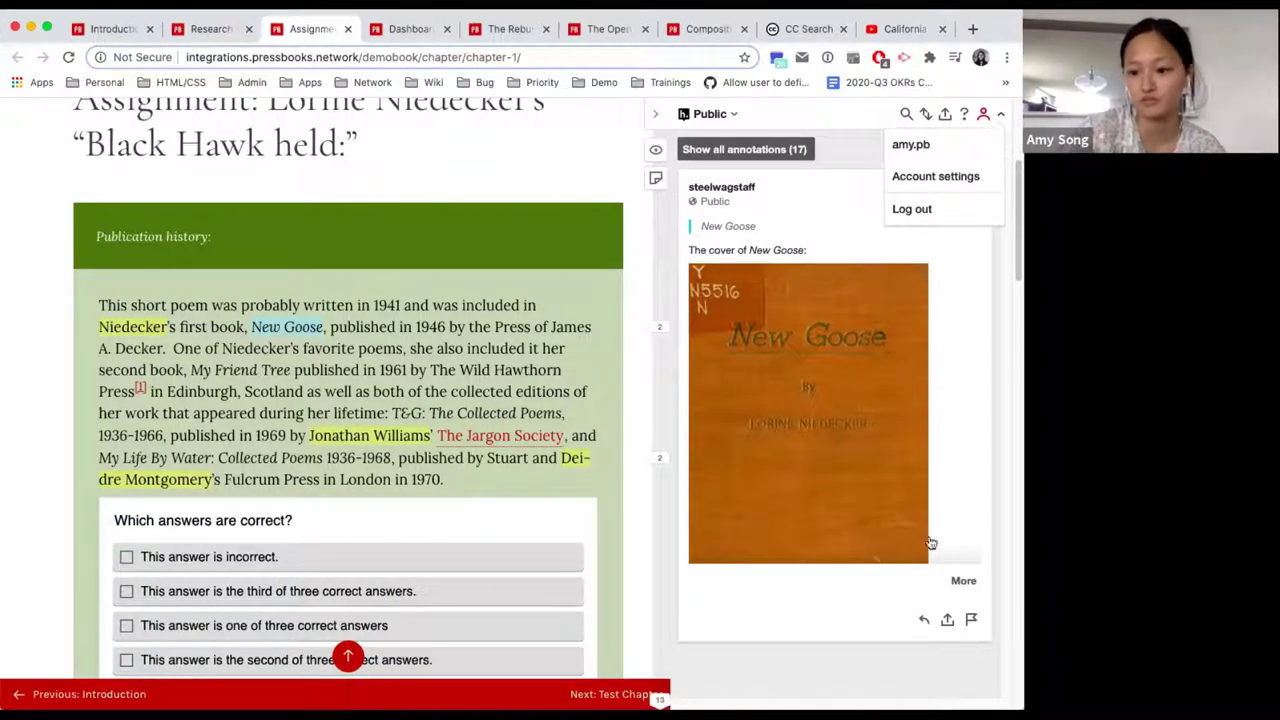
{"action": "left_click", "coordinate": [947, 621]}
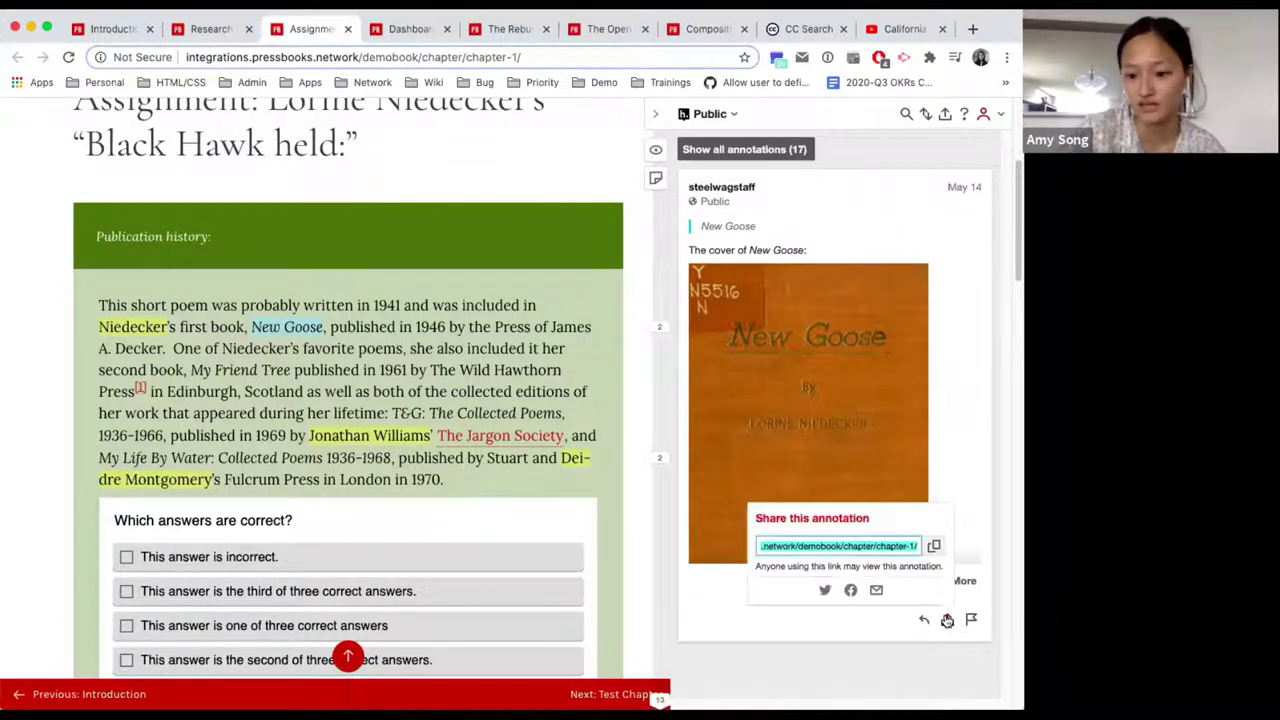
{"action": "left_click", "coordinate": [652, 122]}
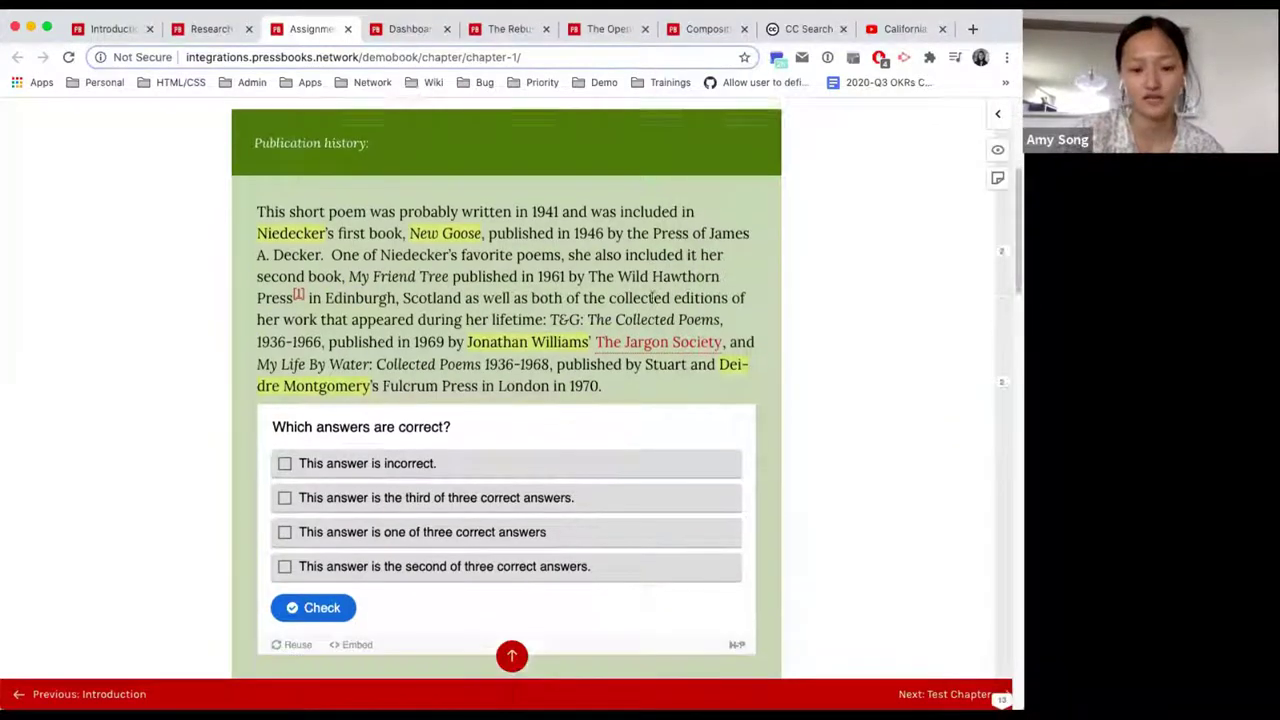
- Scroll the Niedecker assignment page past the quizzes to the license footer and back up
{"action": "scroll", "coordinate": [614, 449], "scroll_direction": "down", "scroll_amount": 3}
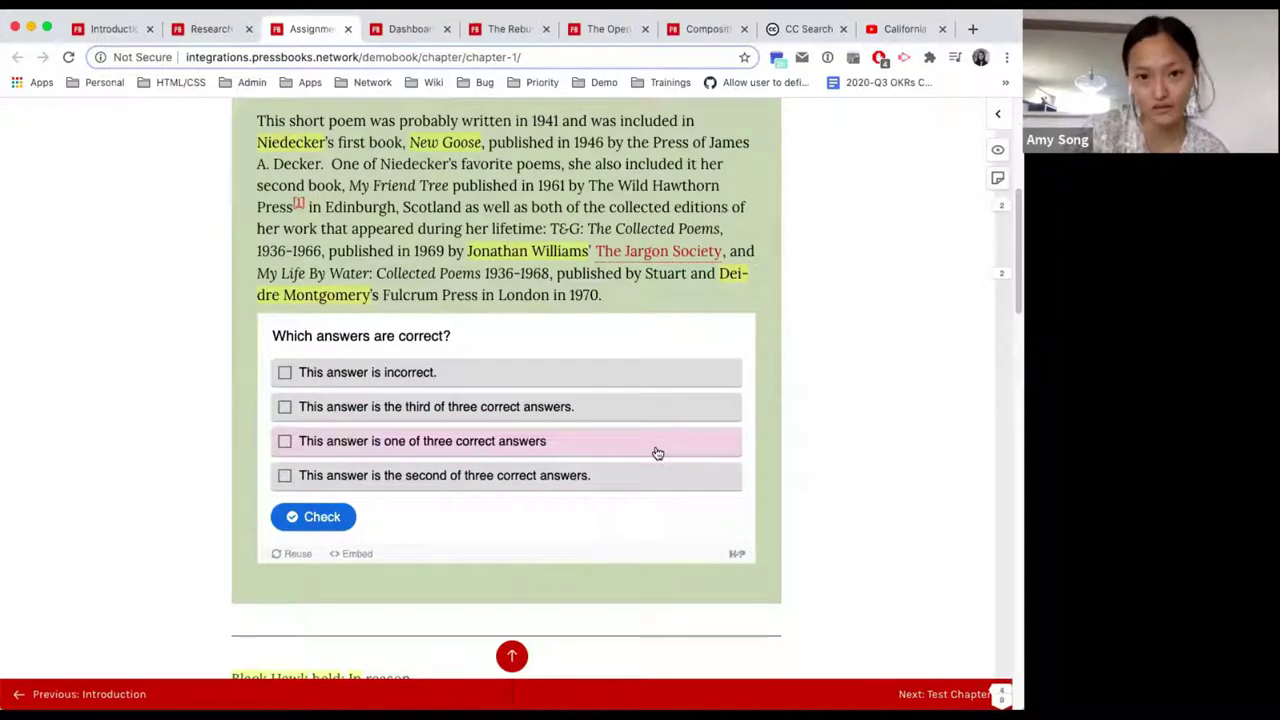
{"action": "scroll", "coordinate": [657, 452], "scroll_direction": "down", "scroll_amount": 6}
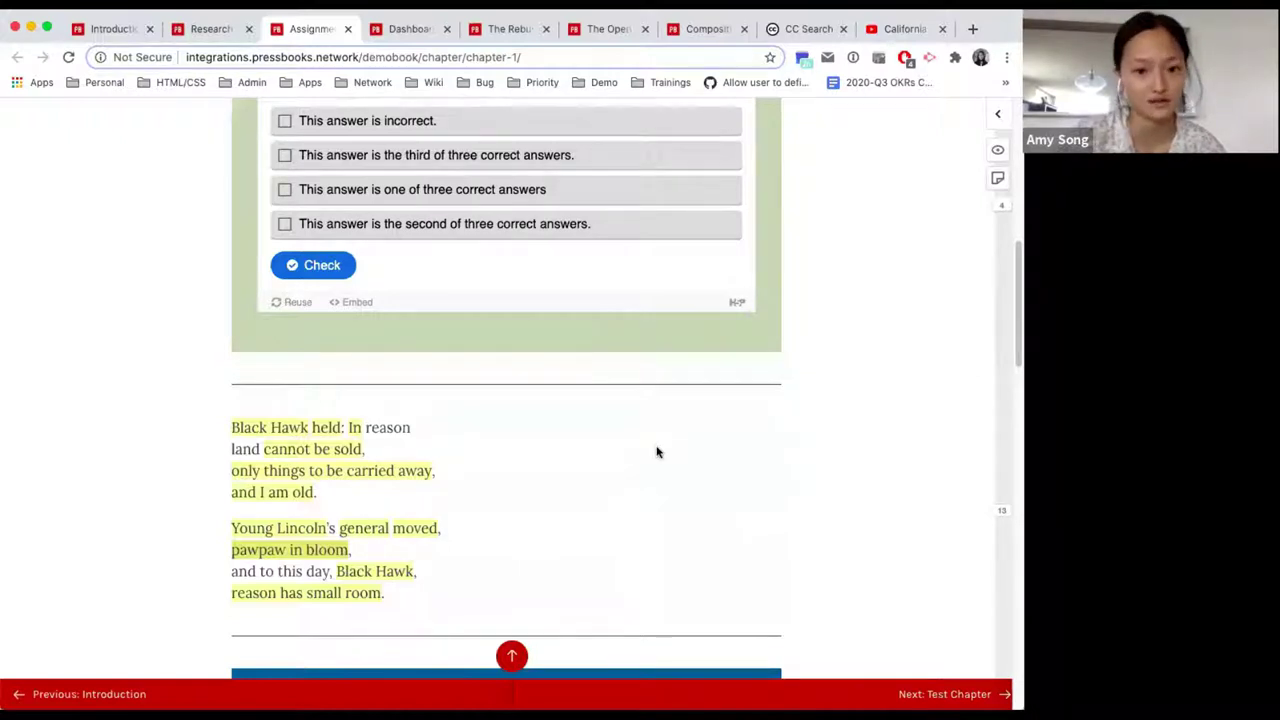
{"action": "scroll", "coordinate": [657, 453], "scroll_direction": "down", "scroll_amount": 5}
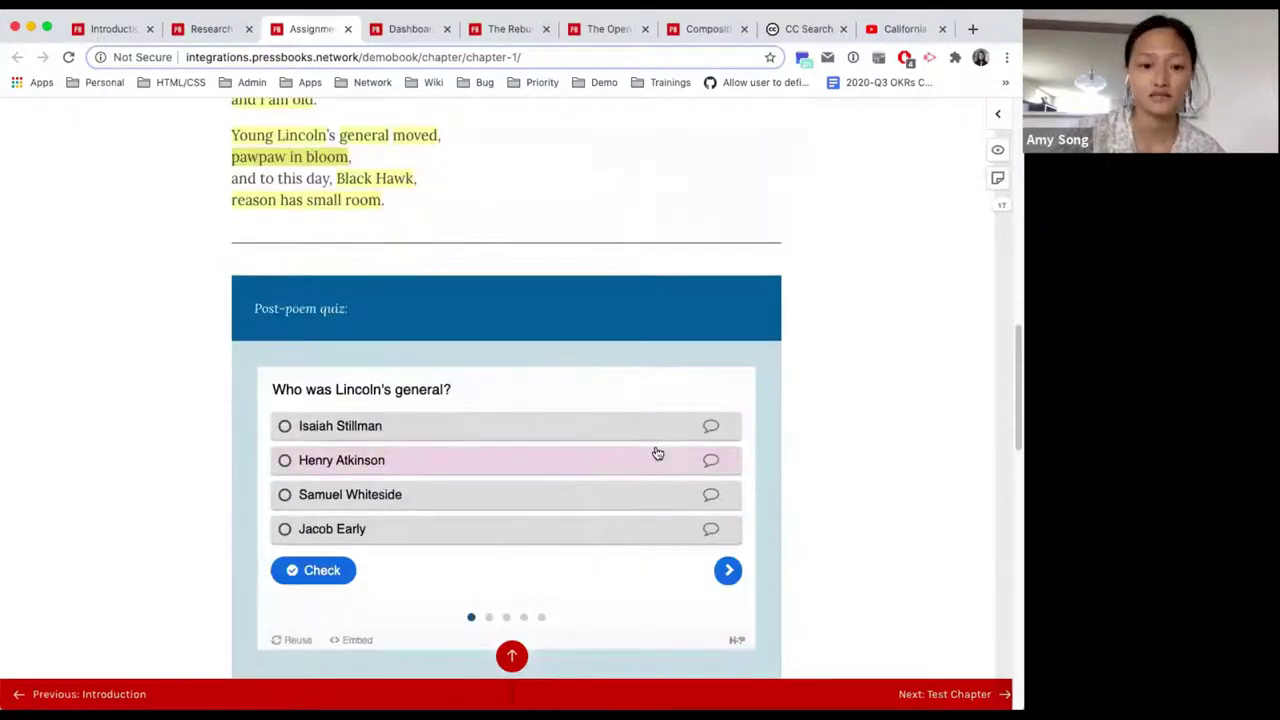
{"action": "scroll", "coordinate": [657, 453], "scroll_direction": "down", "scroll_amount": 8}
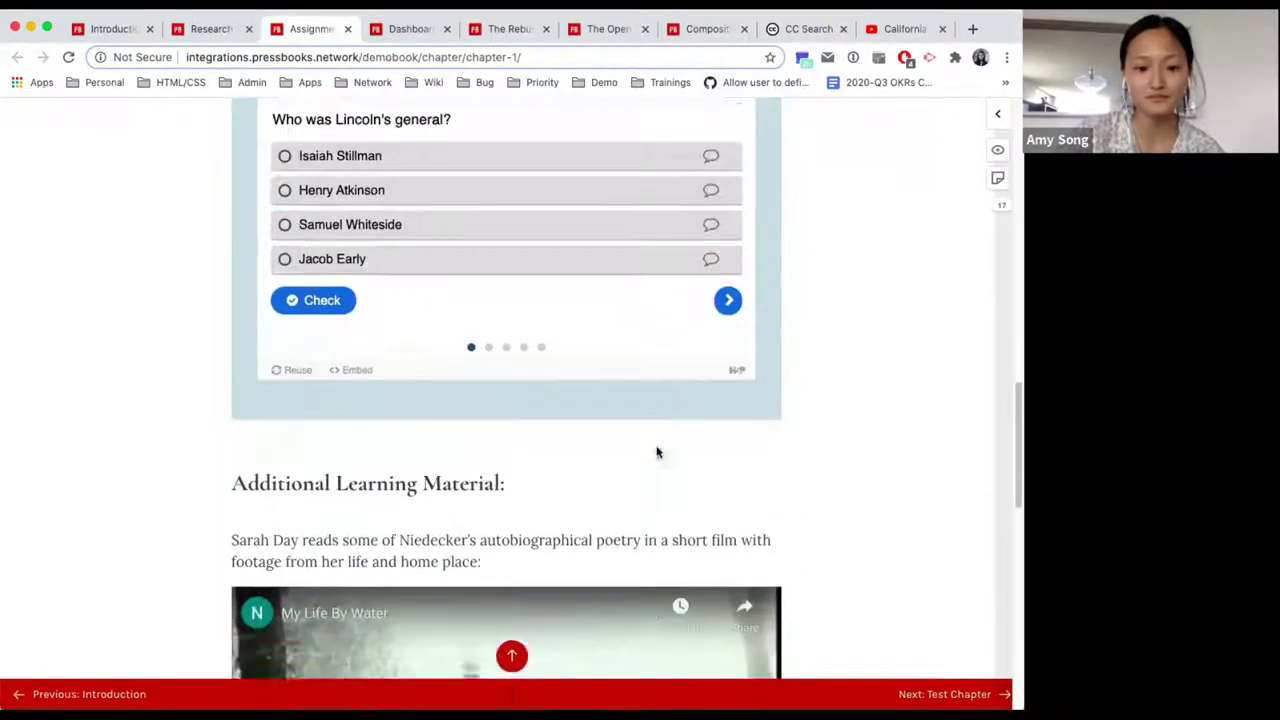
{"action": "scroll", "coordinate": [657, 453], "scroll_direction": "down", "scroll_amount": 10}
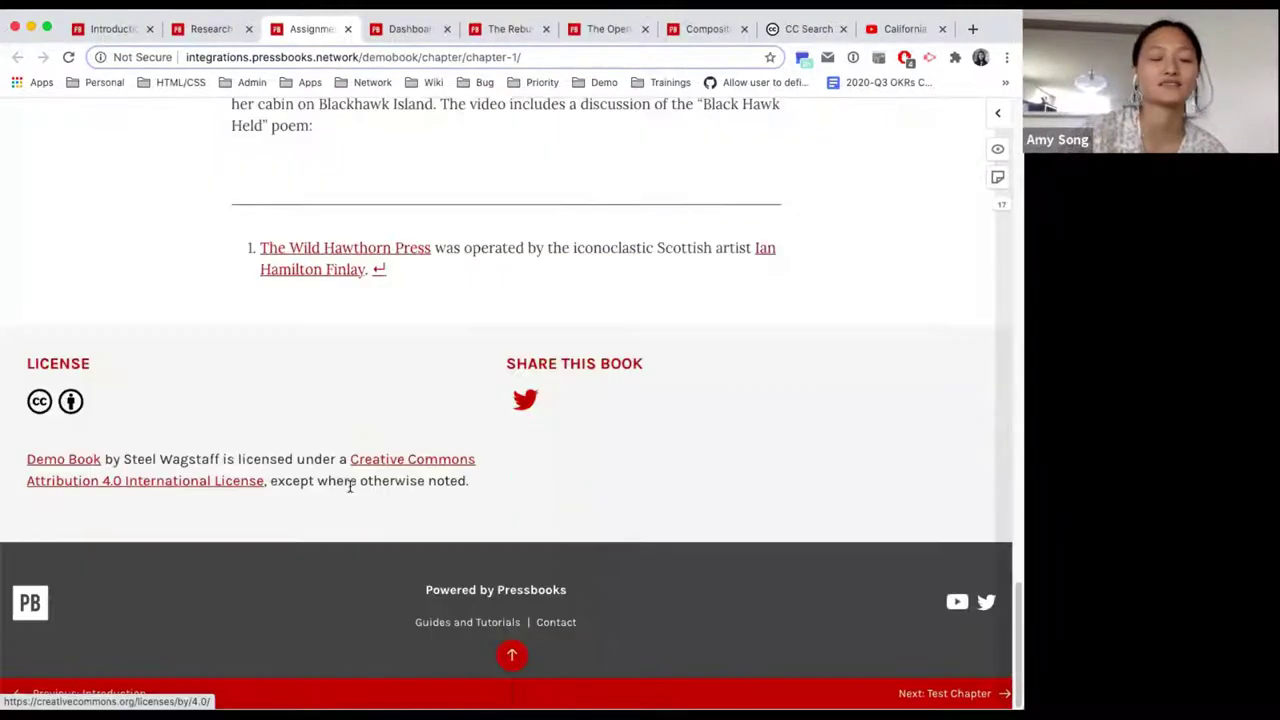
{"action": "scroll", "coordinate": [349, 485], "scroll_direction": "up", "scroll_amount": 20}
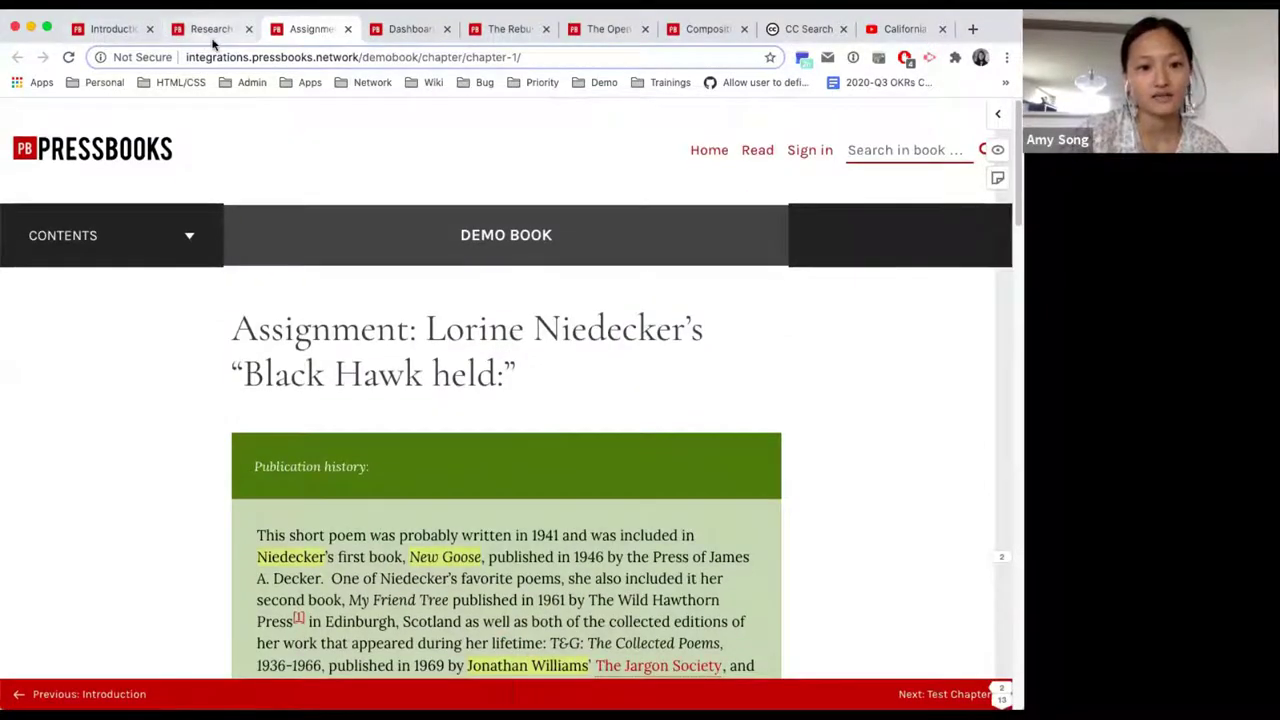
{"action": "left_click", "coordinate": [208, 31]}
{"action": "scroll", "coordinate": [528, 372], "scroll_direction": "down", "scroll_amount": 2}
{"action": "scroll", "coordinate": [528, 372], "scroll_direction": "down", "scroll_amount": 8}
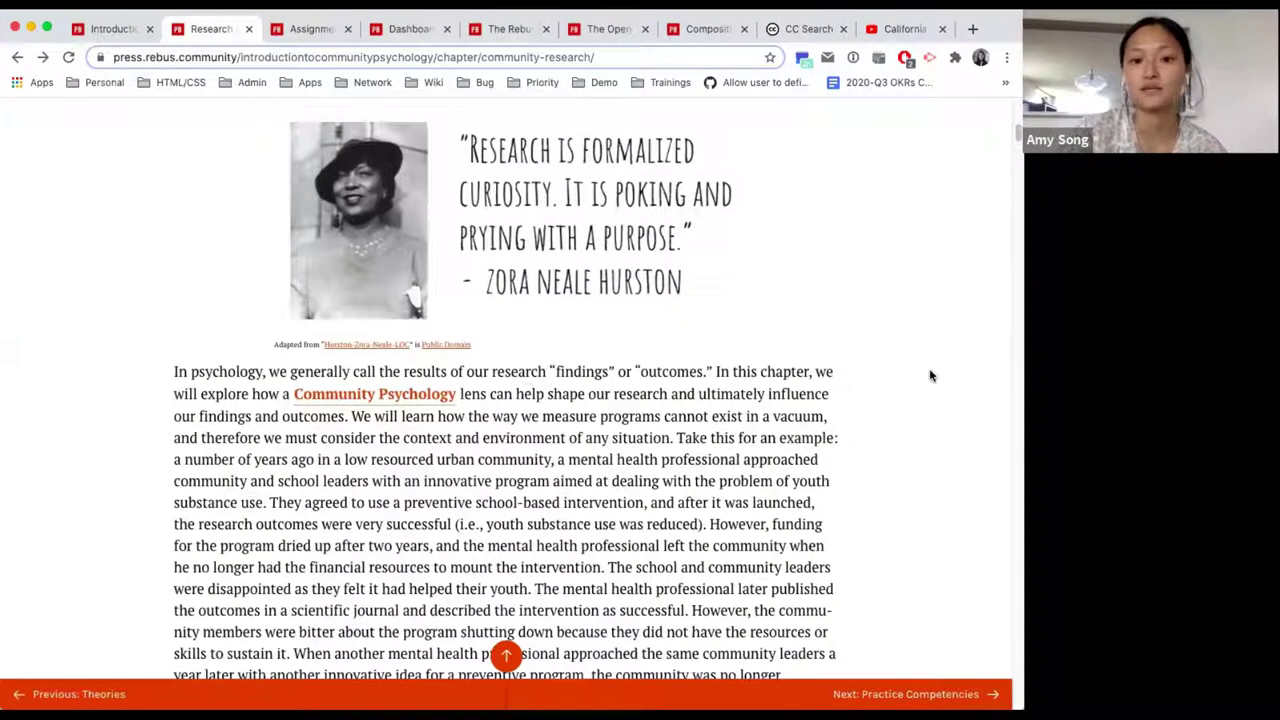
{"action": "left_click", "coordinate": [462, 346]}
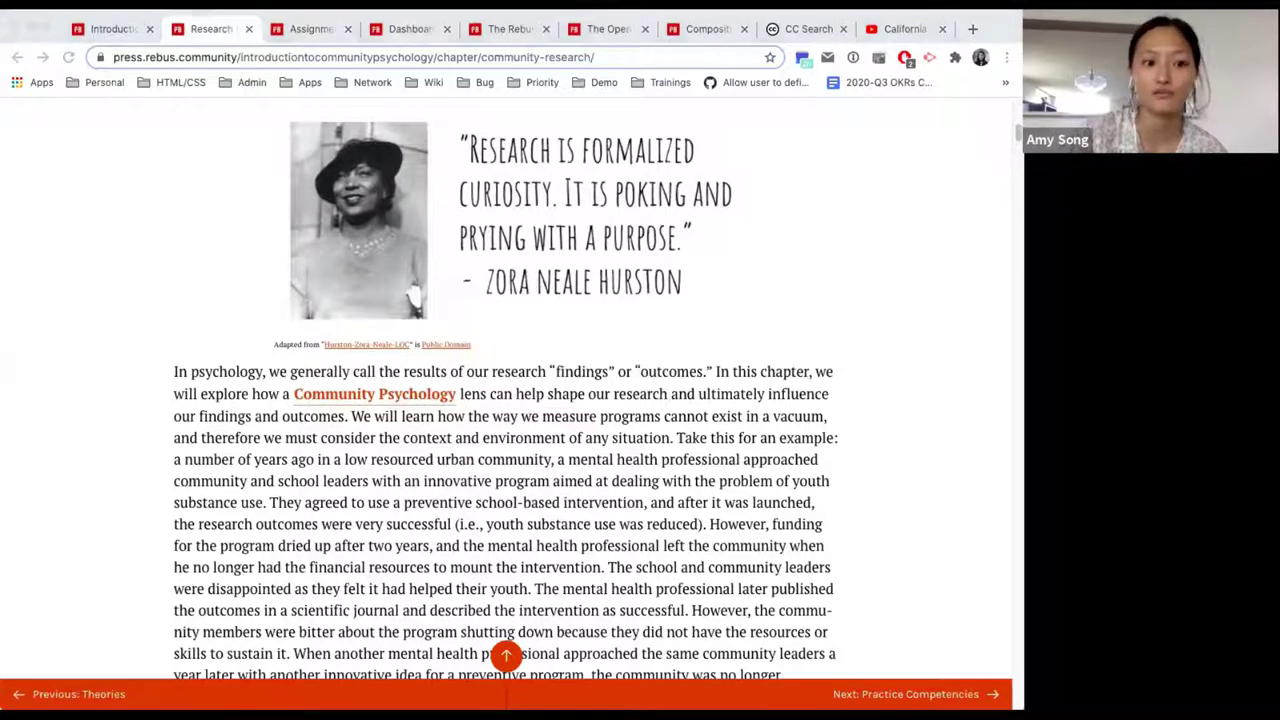
{"action": "left_click", "coordinate": [692, 451]}
{"action": "scroll", "coordinate": [692, 451], "scroll_direction": "up", "scroll_amount": 10}
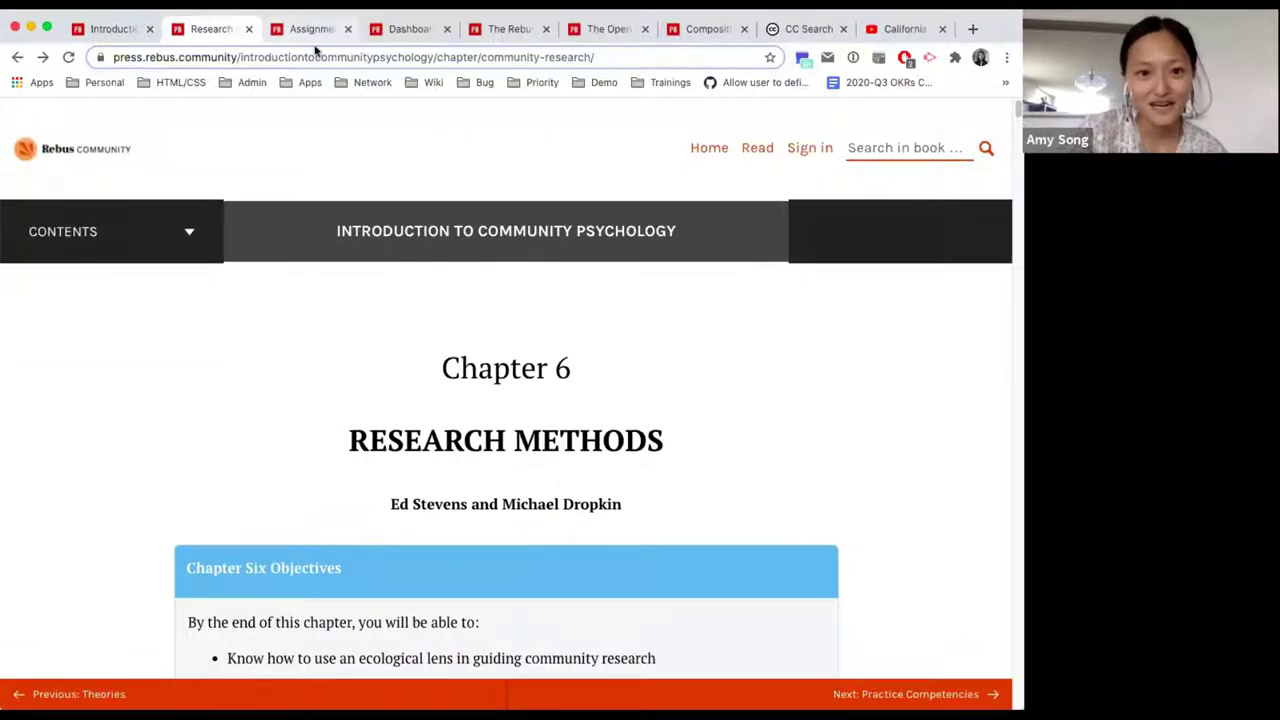
- Go to the PressbooksEDU admin dashboard and choose Create A New Book under My Books
{"action": "left_click", "coordinate": [408, 32]}
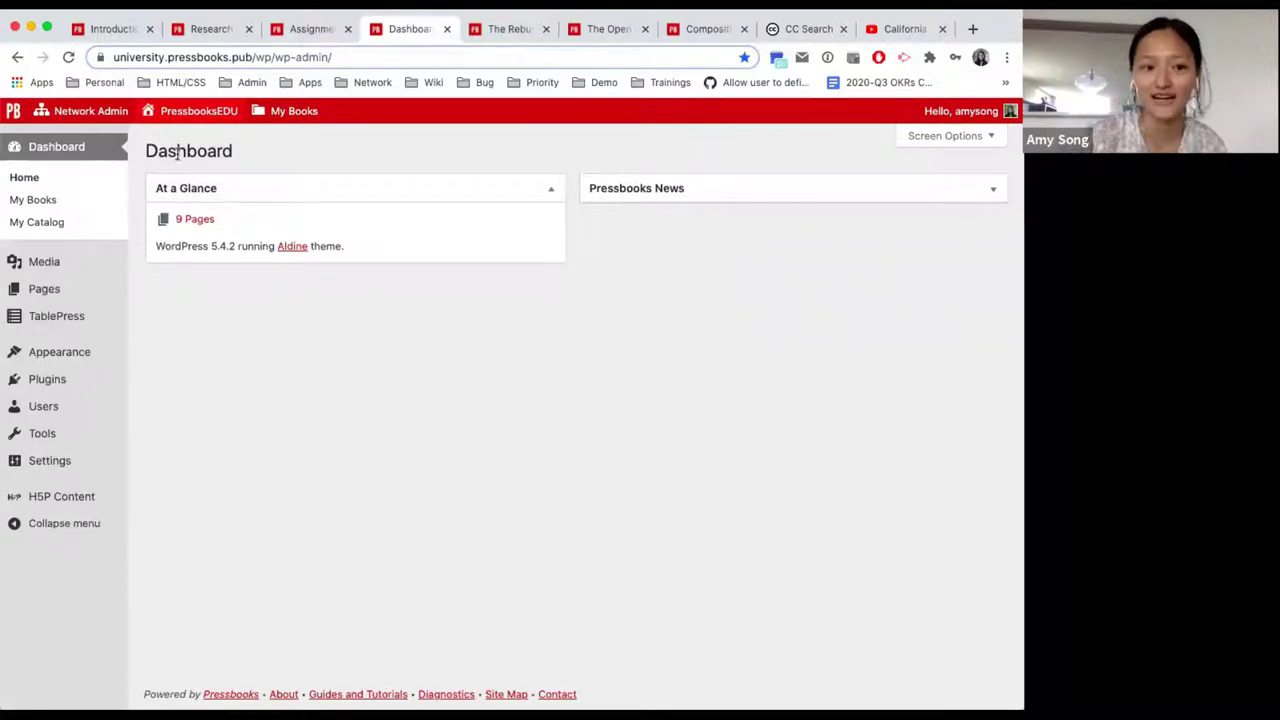
{"action": "mouse_move", "coordinate": [107, 115]}
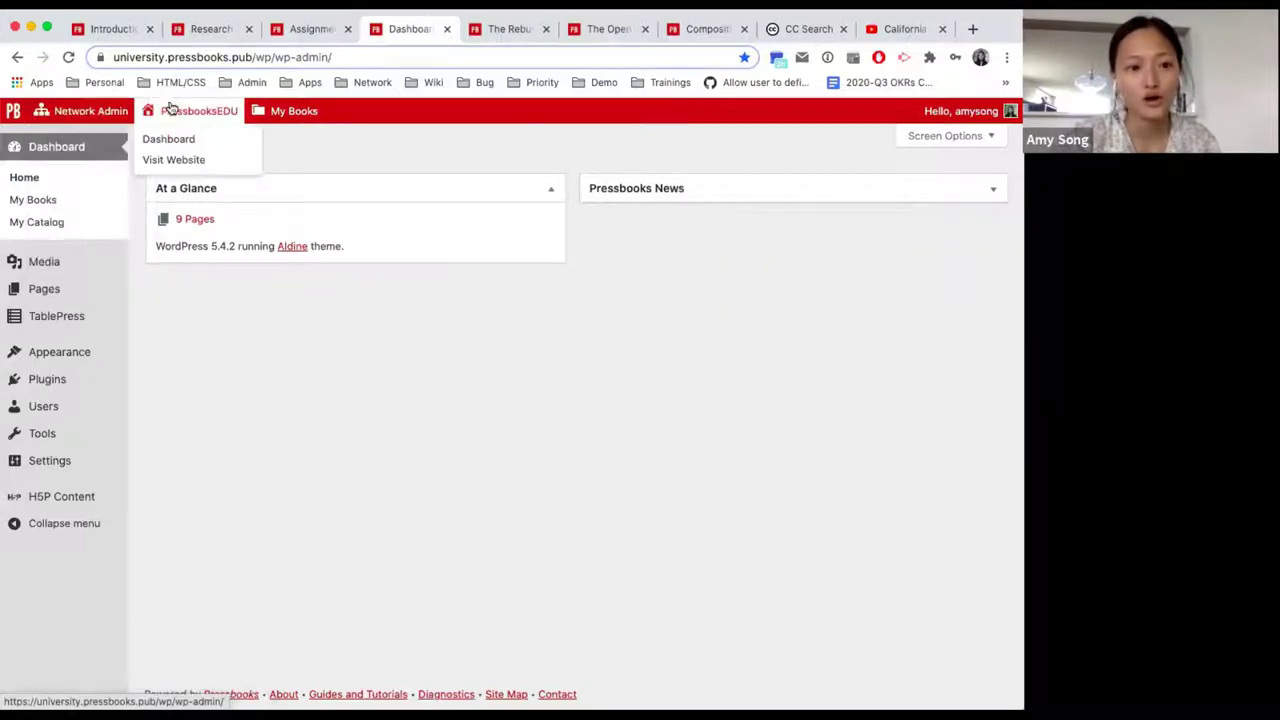
{"action": "mouse_move", "coordinate": [282, 119]}
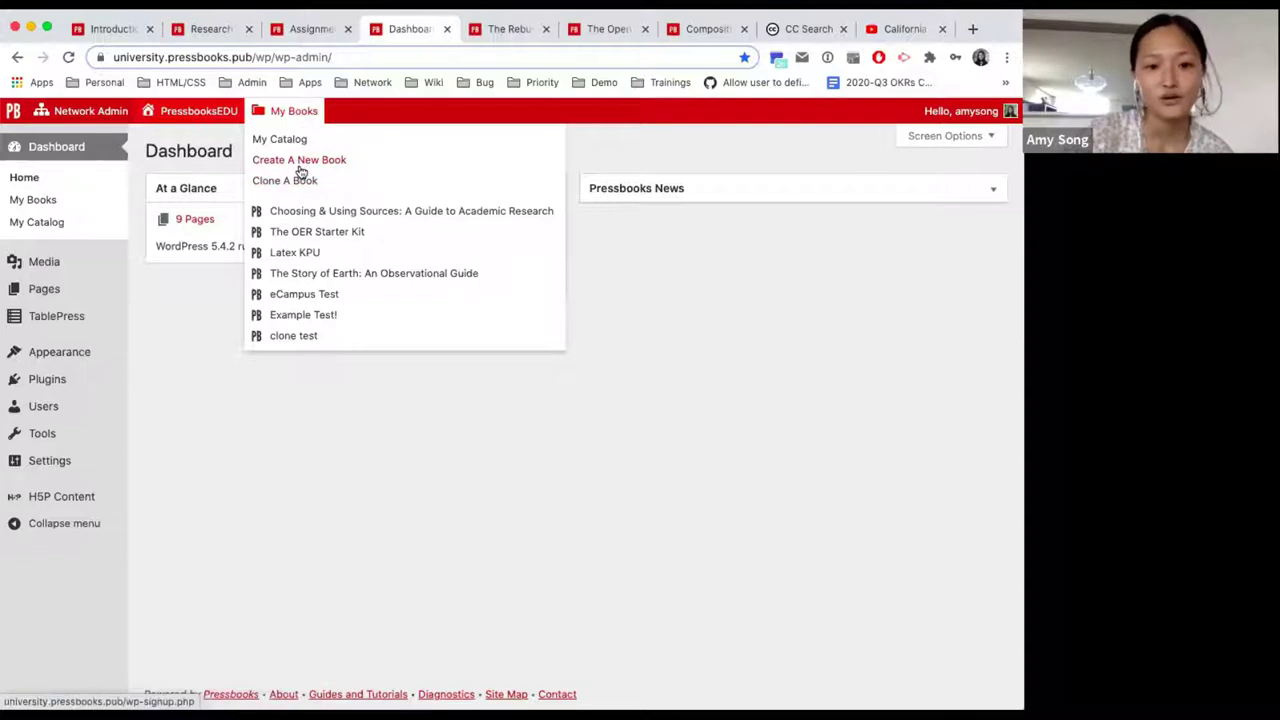
{"action": "left_click", "coordinate": [298, 168]}
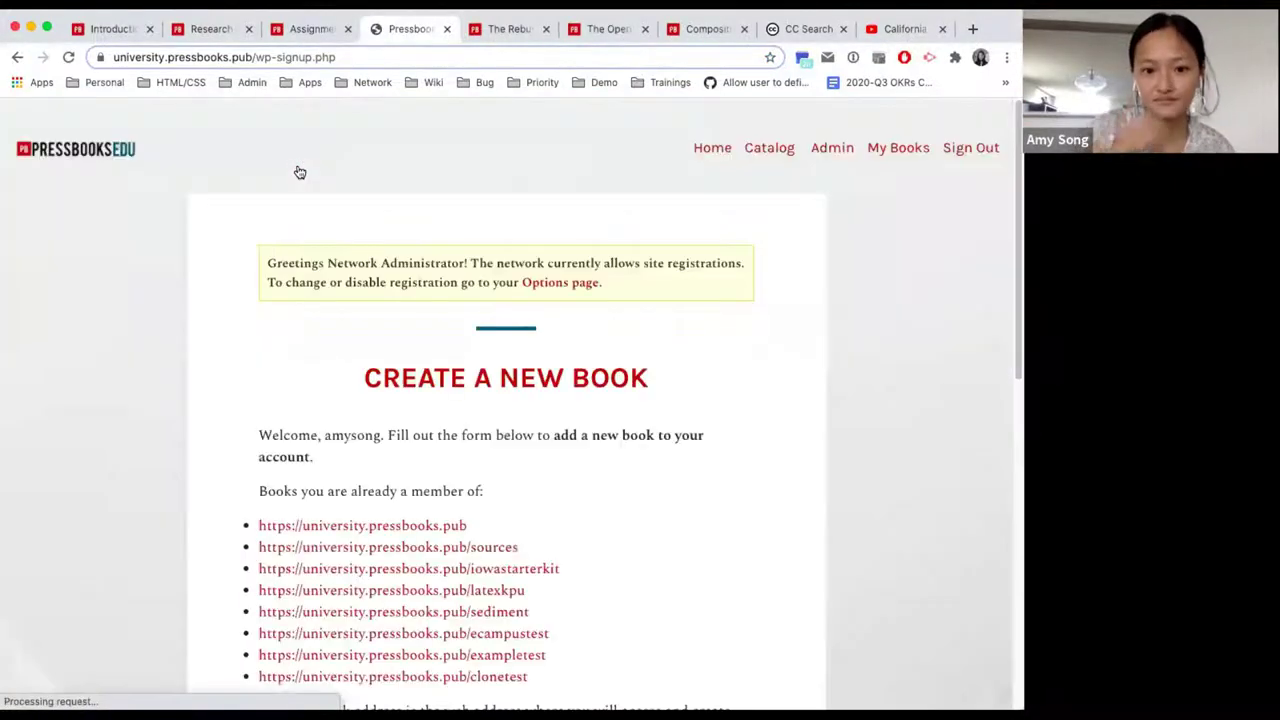
- Scroll the new-book form down to the Webbook Address and Book Title fields and select the address field
{"action": "scroll", "coordinate": [333, 357], "scroll_direction": "down", "scroll_amount": 5}
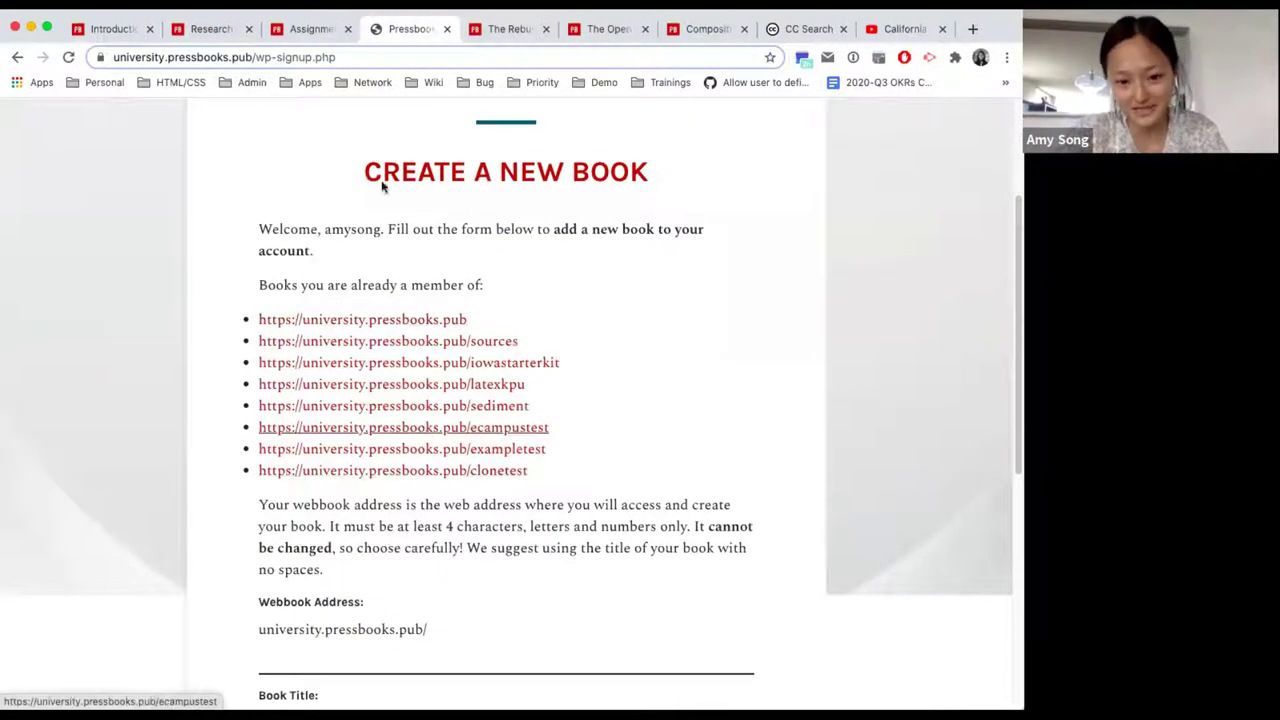
{"action": "scroll", "coordinate": [400, 460], "scroll_direction": "up", "scroll_amount": 1}
{"action": "scroll", "coordinate": [400, 520], "scroll_direction": "up", "scroll_amount": 1}
{"action": "scroll", "coordinate": [420, 471], "scroll_direction": "down", "scroll_amount": 5}
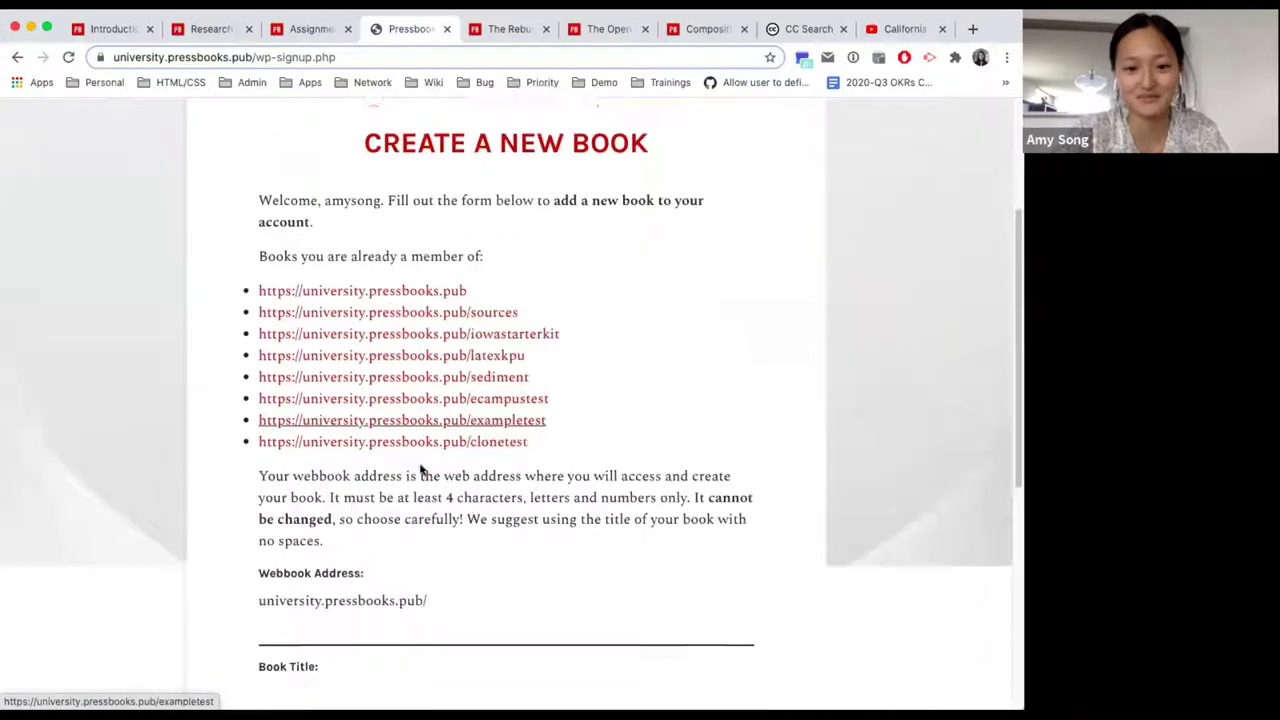
{"action": "scroll", "coordinate": [490, 497], "scroll_direction": "down", "scroll_amount": 5}
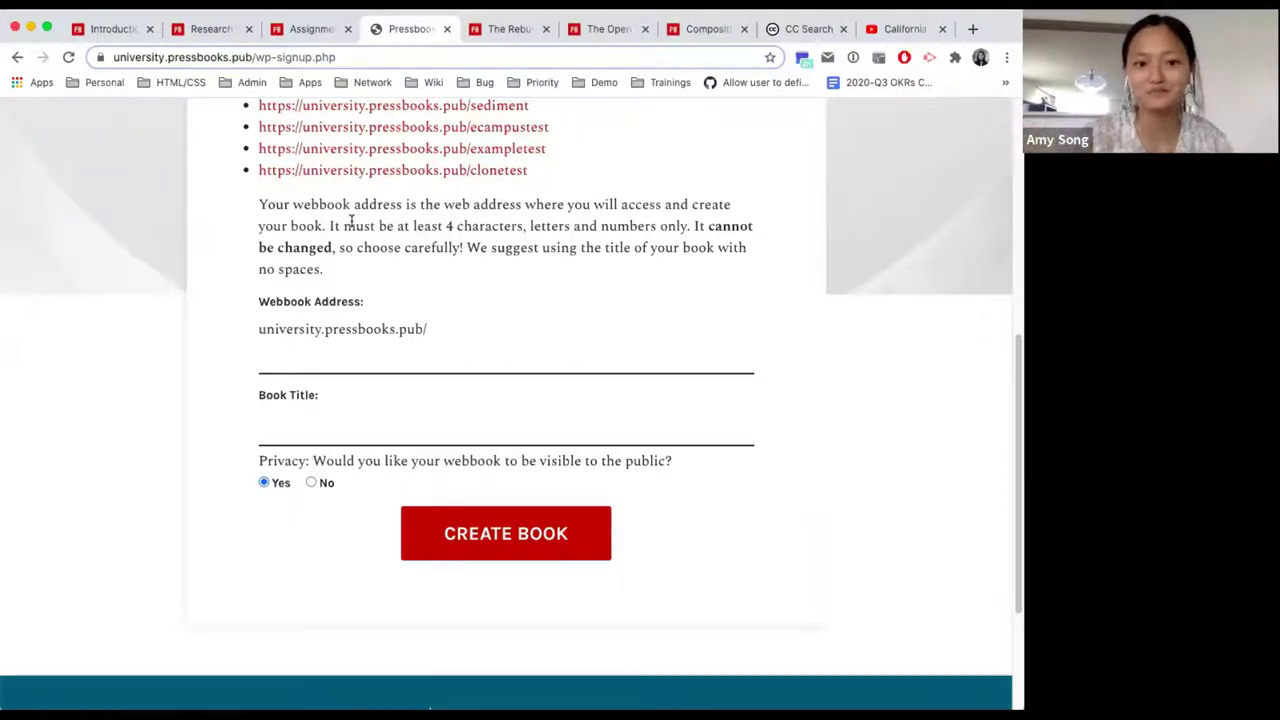
{"action": "left_click", "coordinate": [341, 361]}
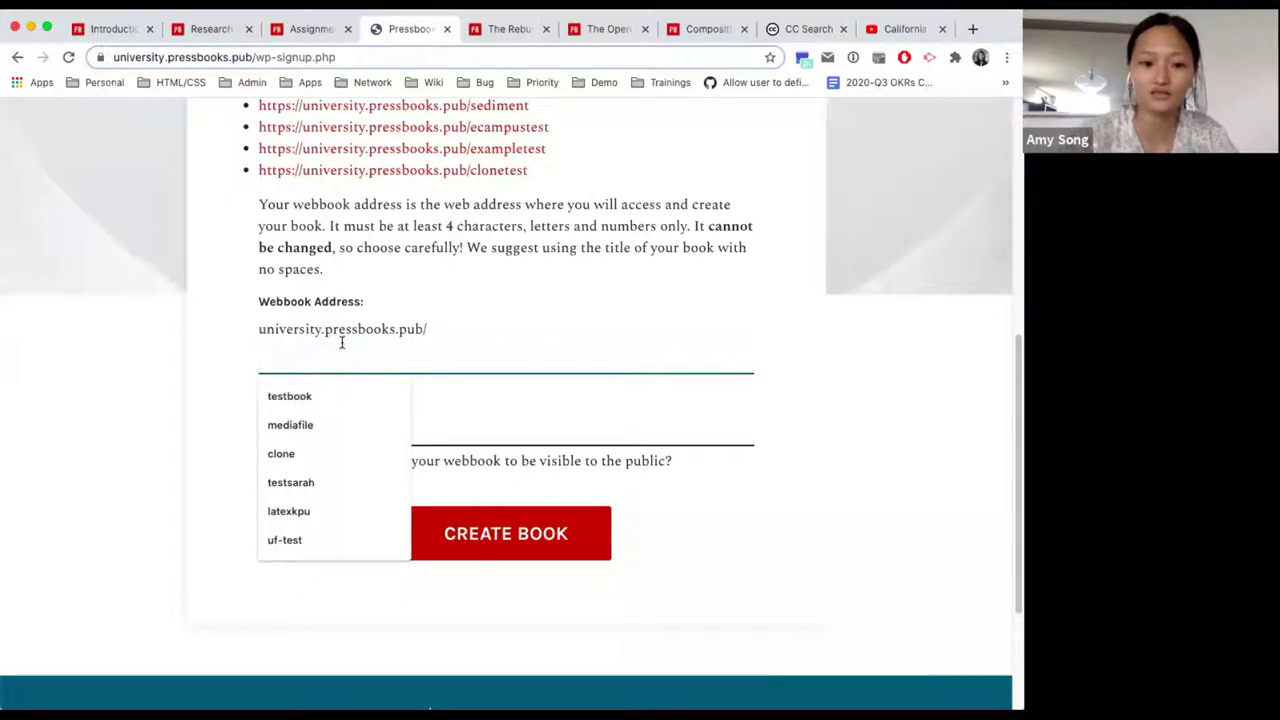
- Enter webbook address testbook, title 'Test Book', set public visibility to No, and submit
{"action": "left_click", "coordinate": [324, 396]}
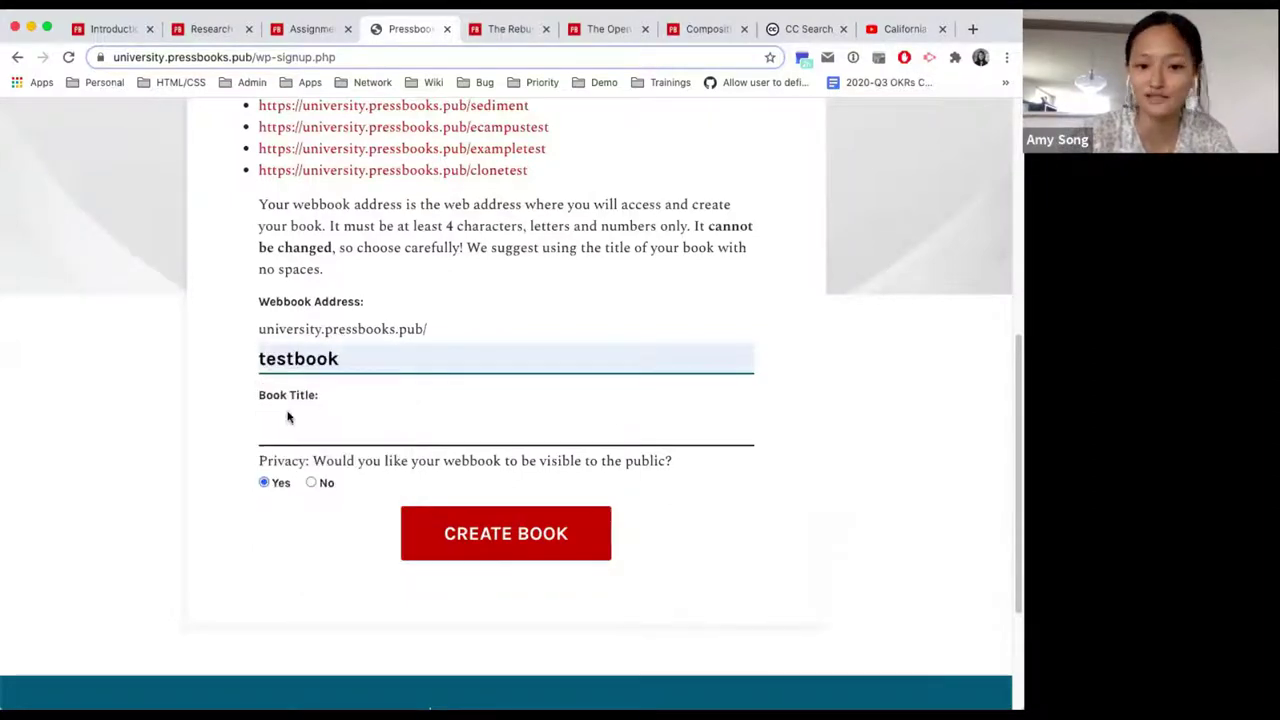
{"action": "left_click", "coordinate": [285, 418]}
{"action": "type", "text": "Test Book"}
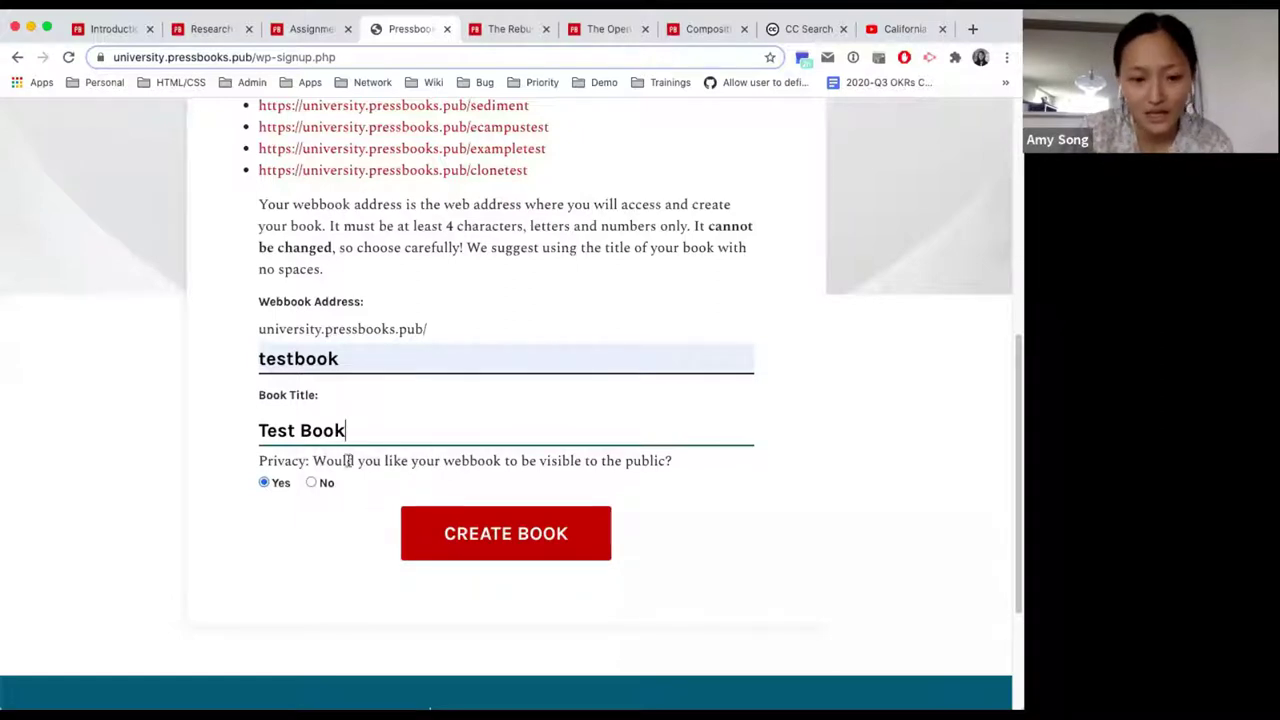
{"action": "left_click", "coordinate": [322, 484]}
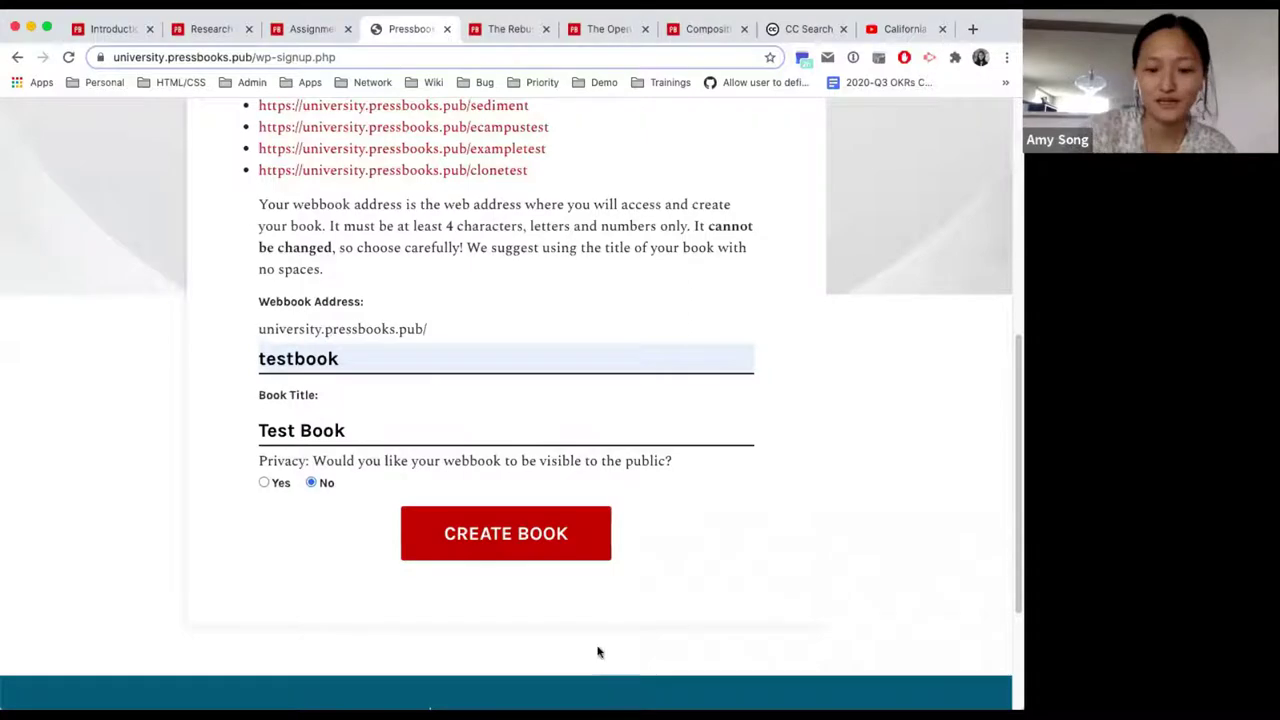
{"action": "left_click", "coordinate": [584, 563]}
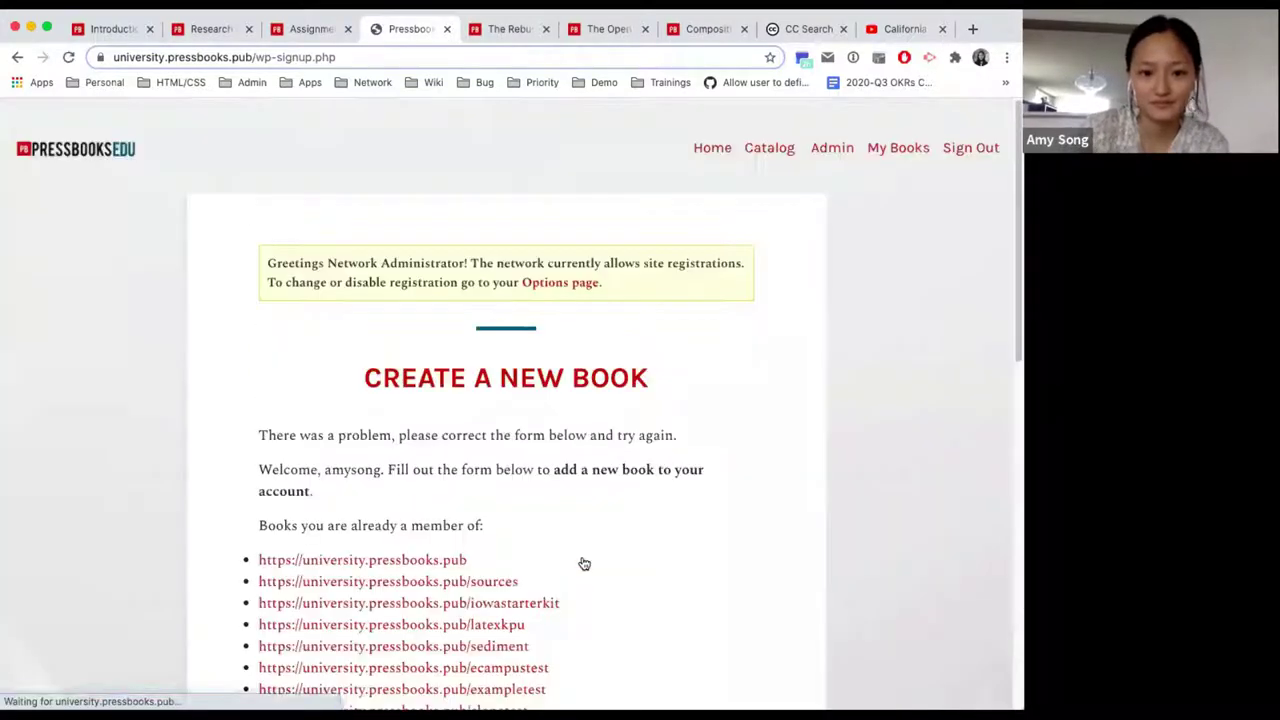
- After the address-exists error, change the webbook address to testbook3 and resubmit
{"action": "scroll", "coordinate": [584, 563], "scroll_direction": "down", "scroll_amount": 10}
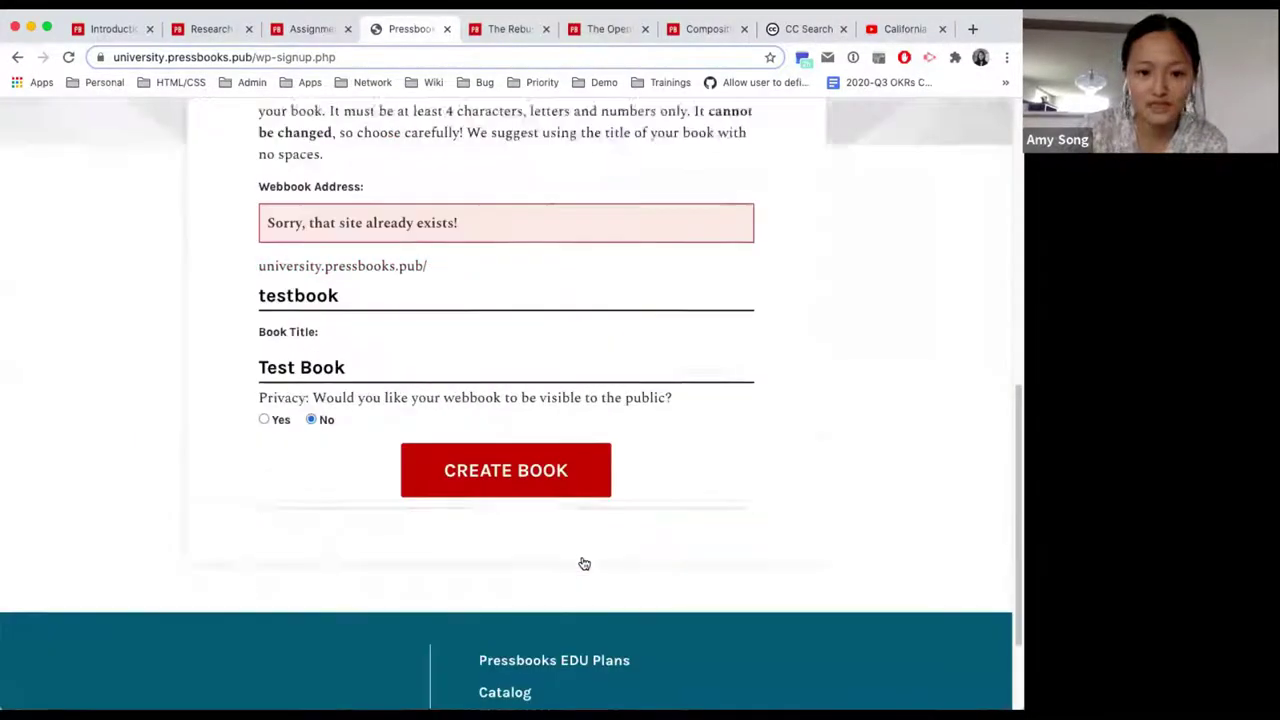
{"action": "left_click", "coordinate": [344, 233]}
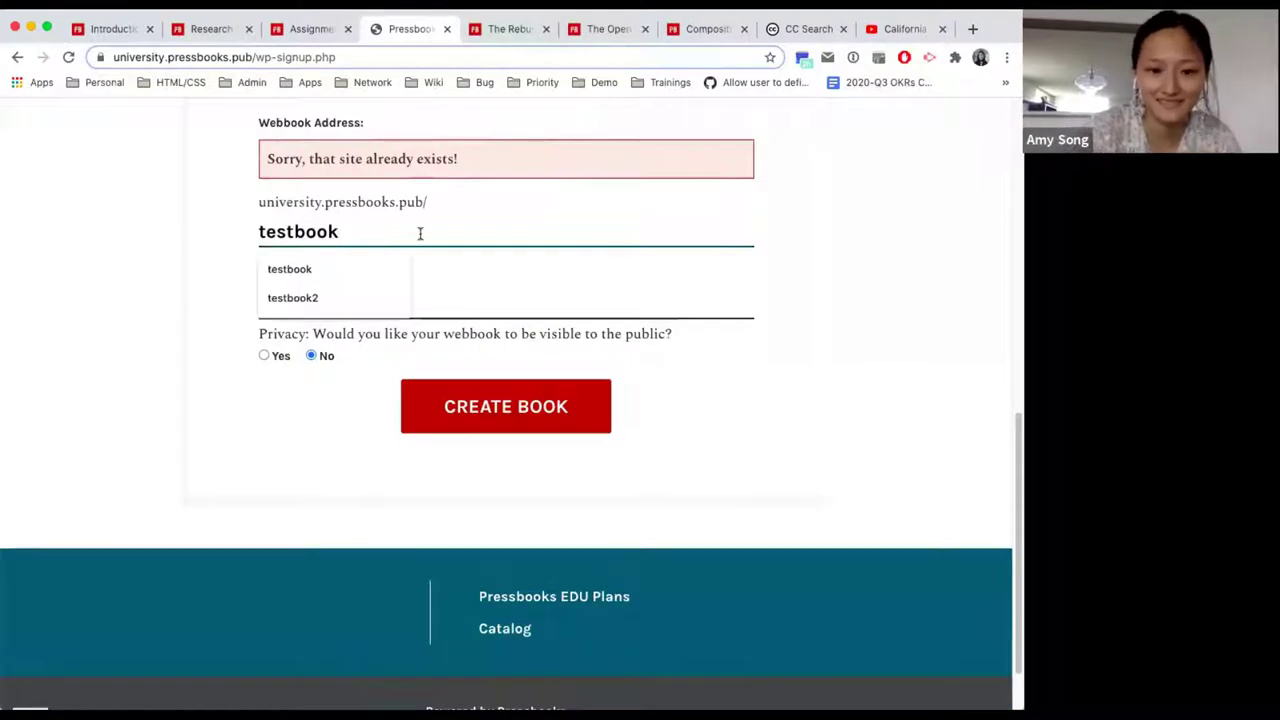
{"action": "type", "text": "3"}
{"action": "left_click", "coordinate": [462, 410]}
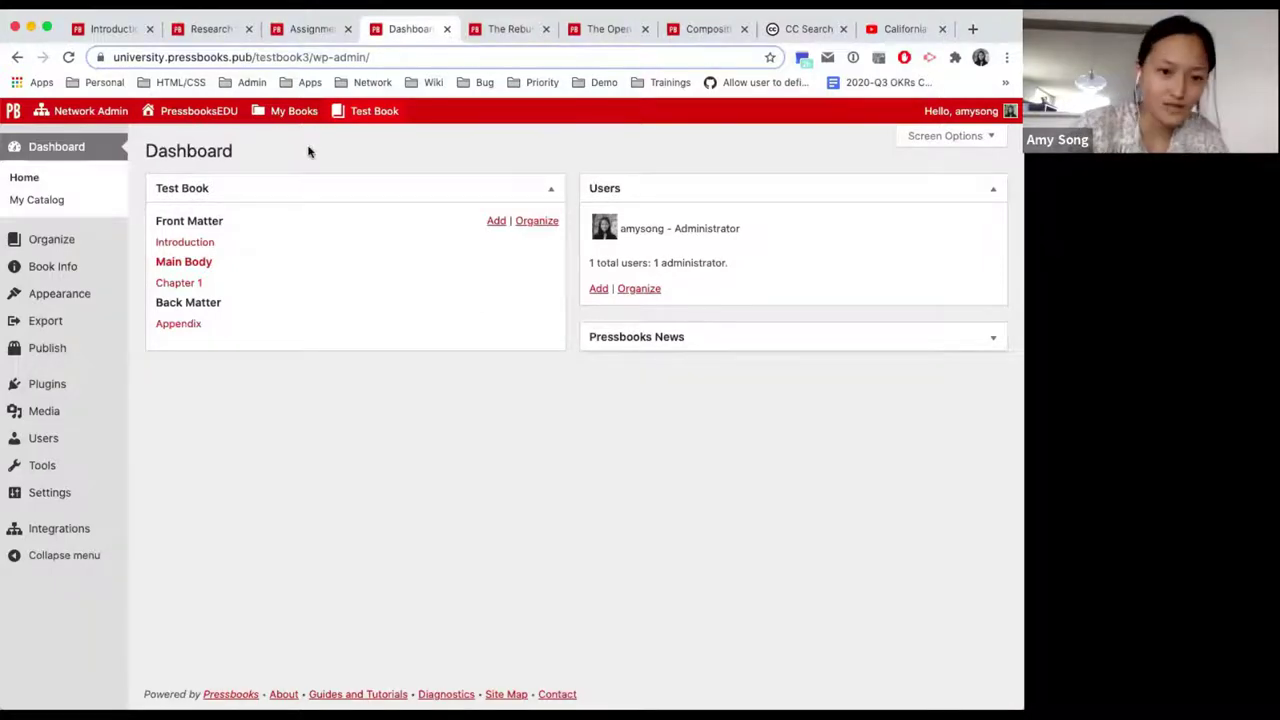
- Open Test Book's dashboard from My Books and view its Users list with one administrator
{"action": "mouse_move", "coordinate": [286, 110]}
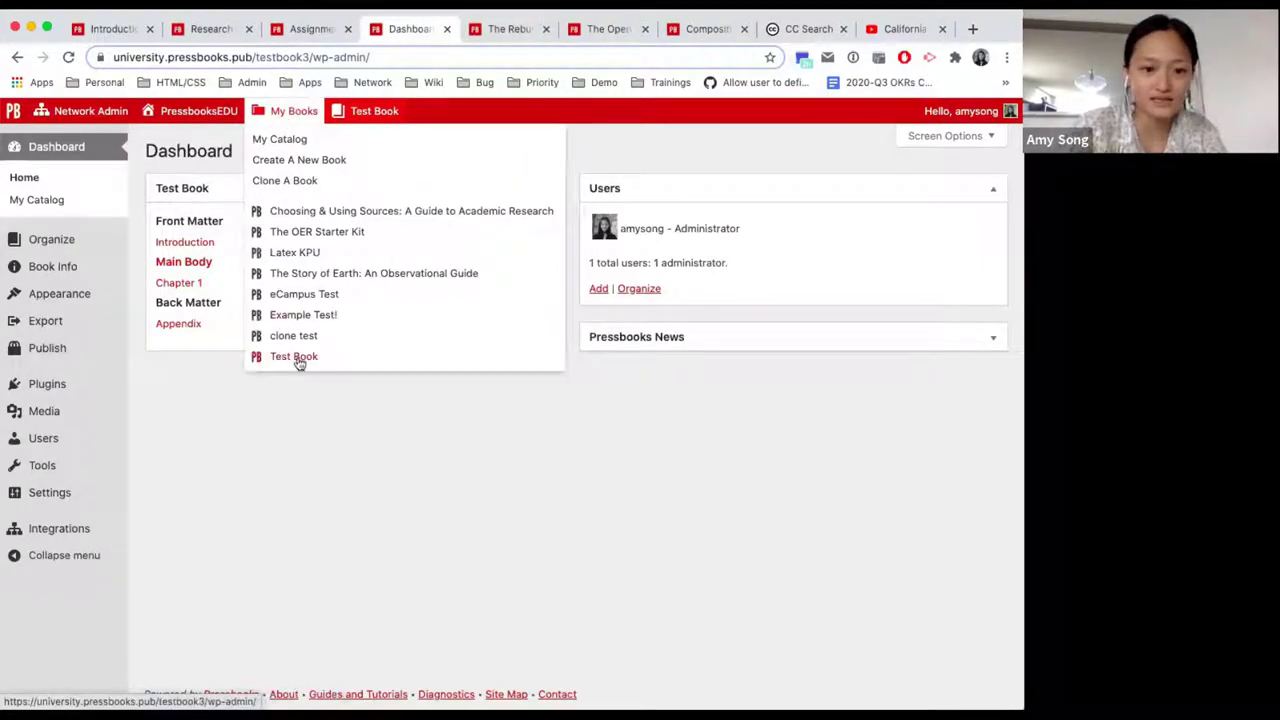
{"action": "mouse_move", "coordinate": [383, 114]}
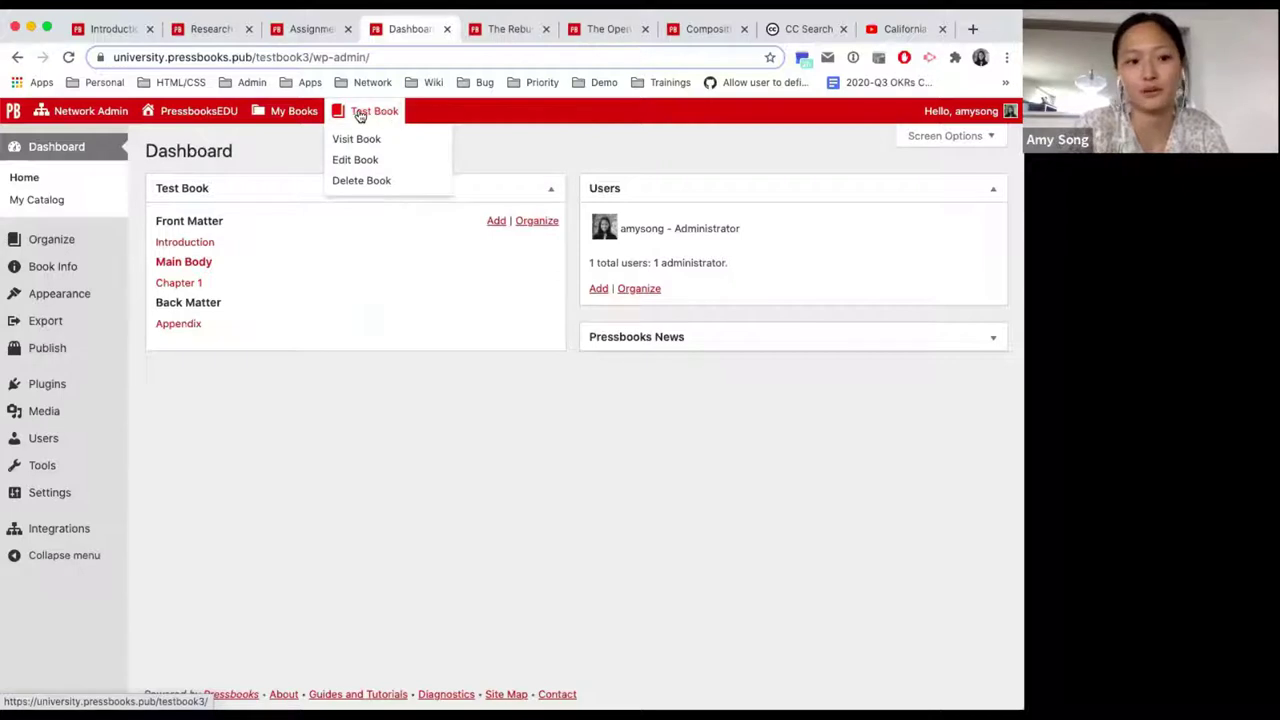
{"action": "left_click", "coordinate": [383, 115]}
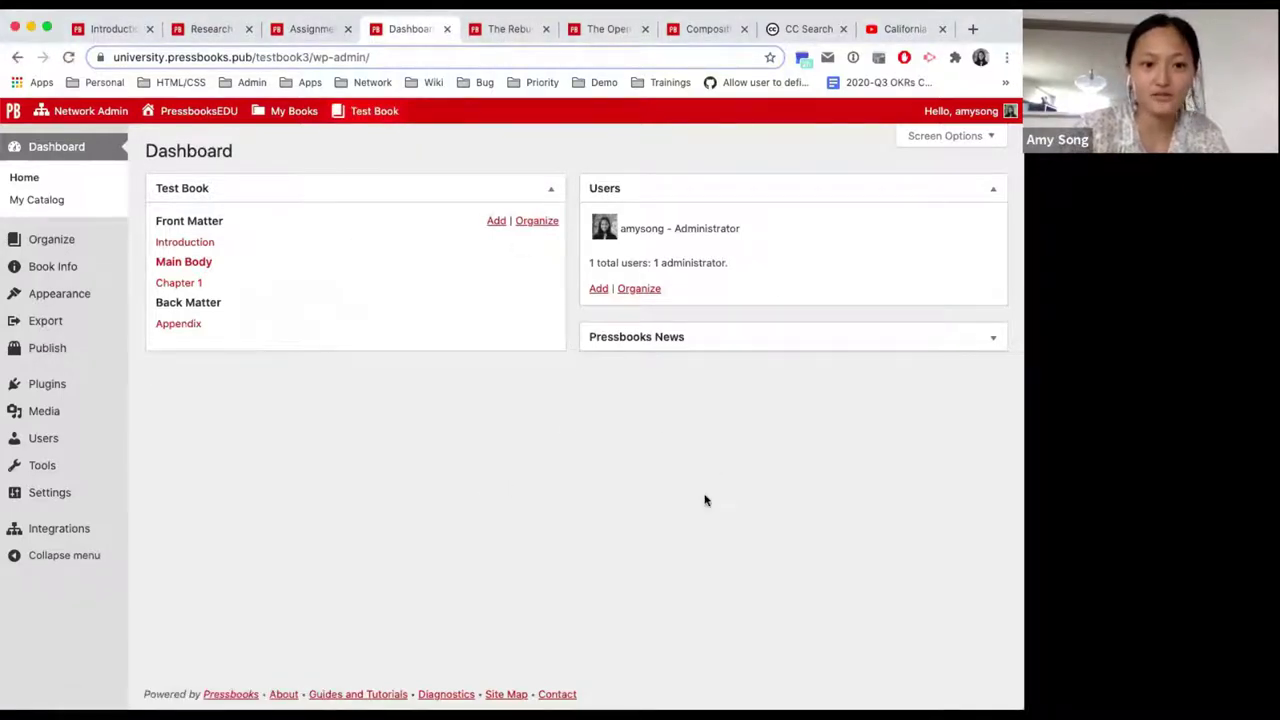
{"action": "mouse_move", "coordinate": [36, 438]}
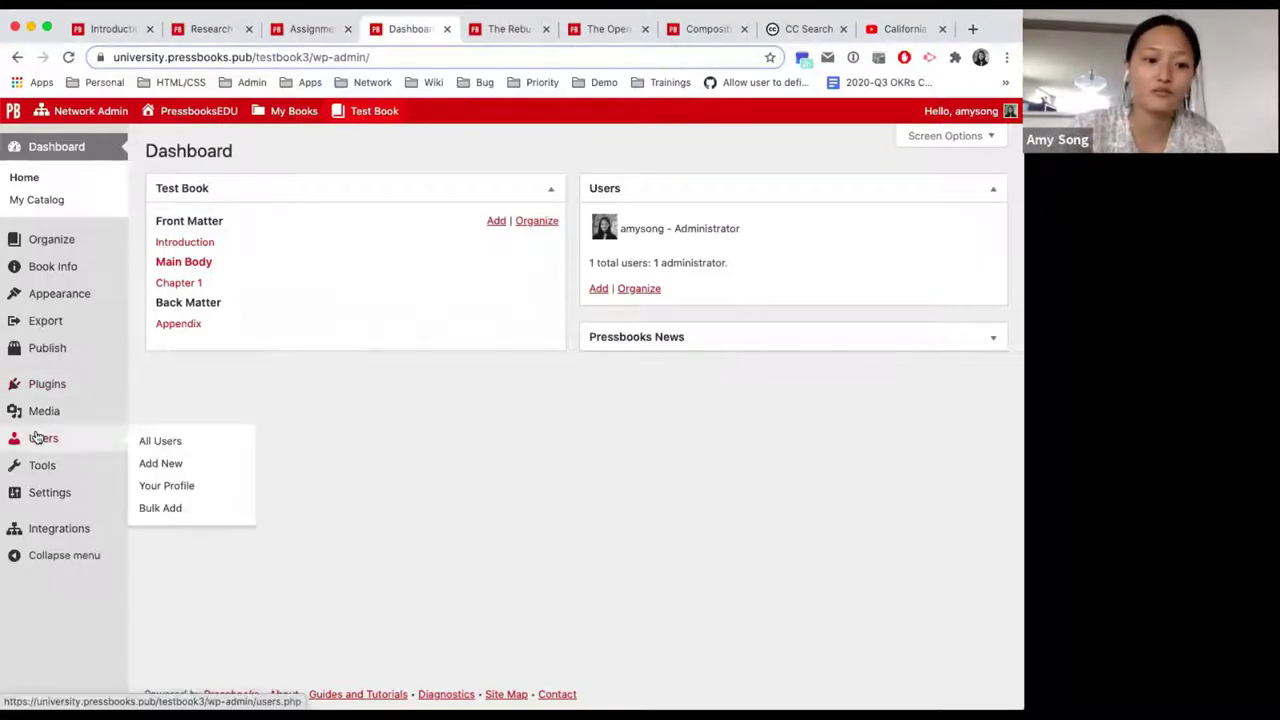
{"action": "left_click", "coordinate": [50, 438]}
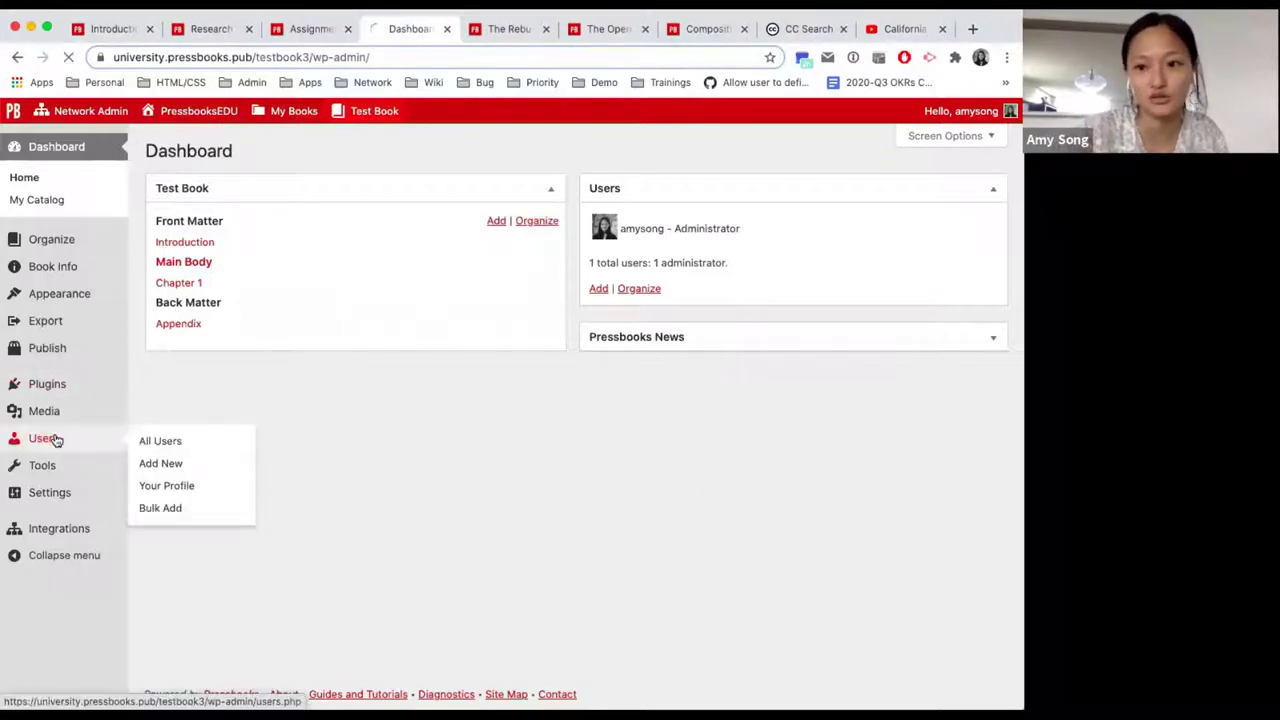
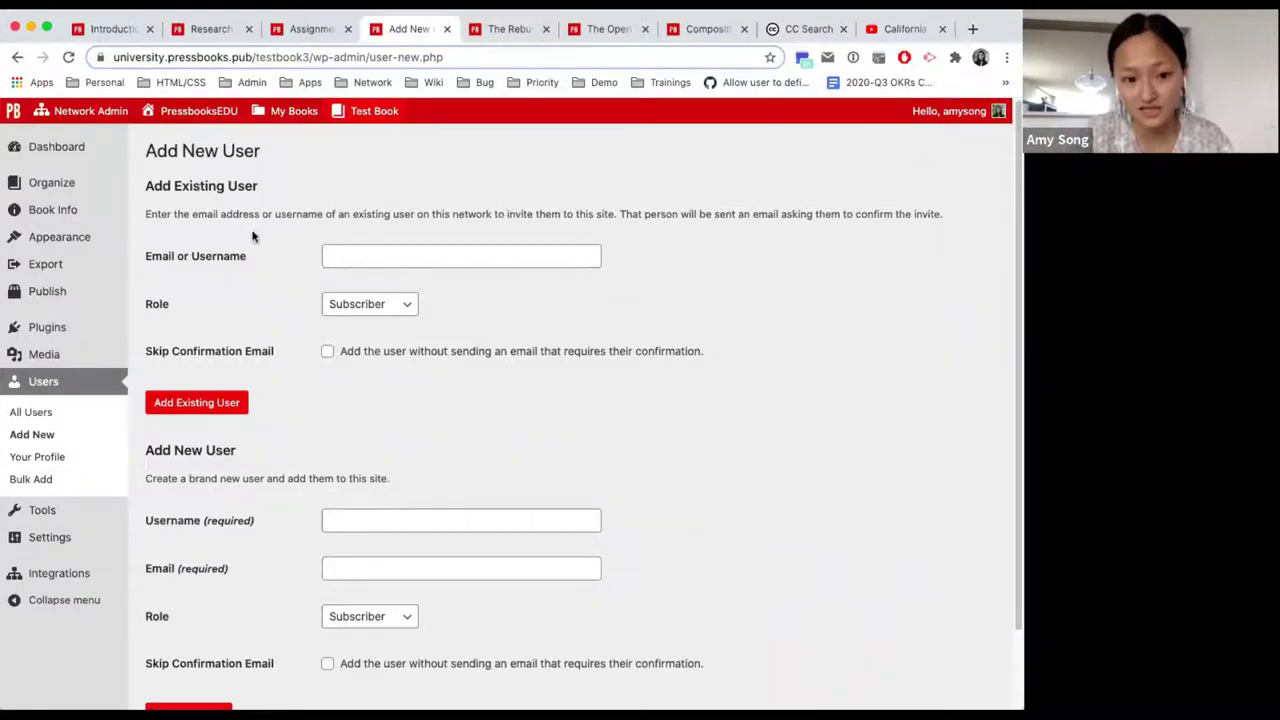
- Go to Test Book's Bulk Add page for adding several users at once
{"action": "scroll", "coordinate": [252, 237], "scroll_direction": "down", "scroll_amount": 2}
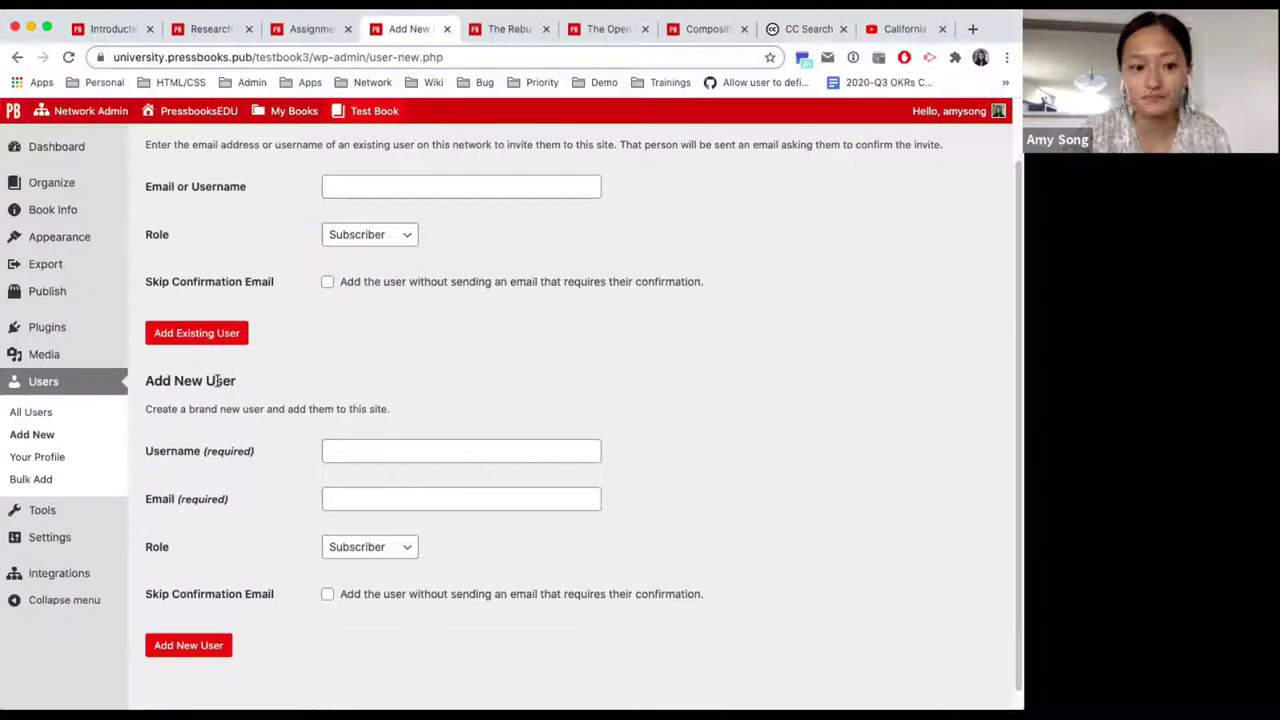
{"action": "scroll", "coordinate": [218, 380], "scroll_direction": "down", "scroll_amount": 1}
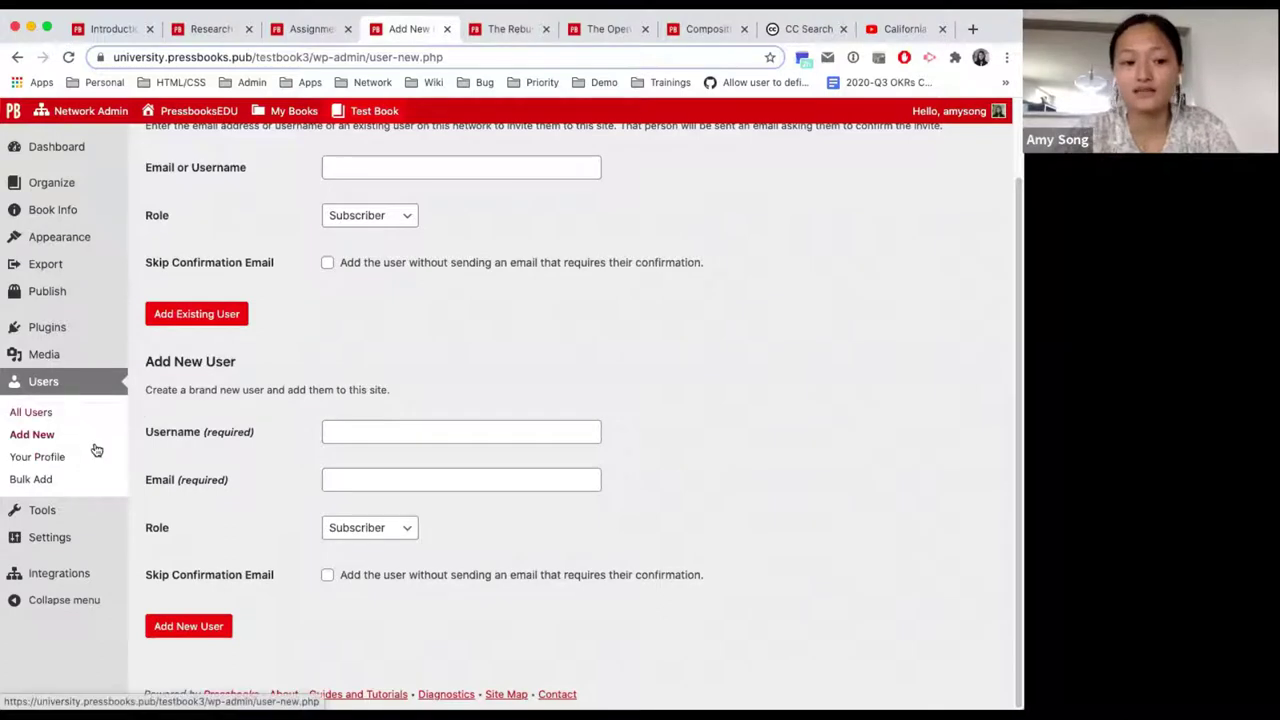
{"action": "left_click", "coordinate": [43, 487]}
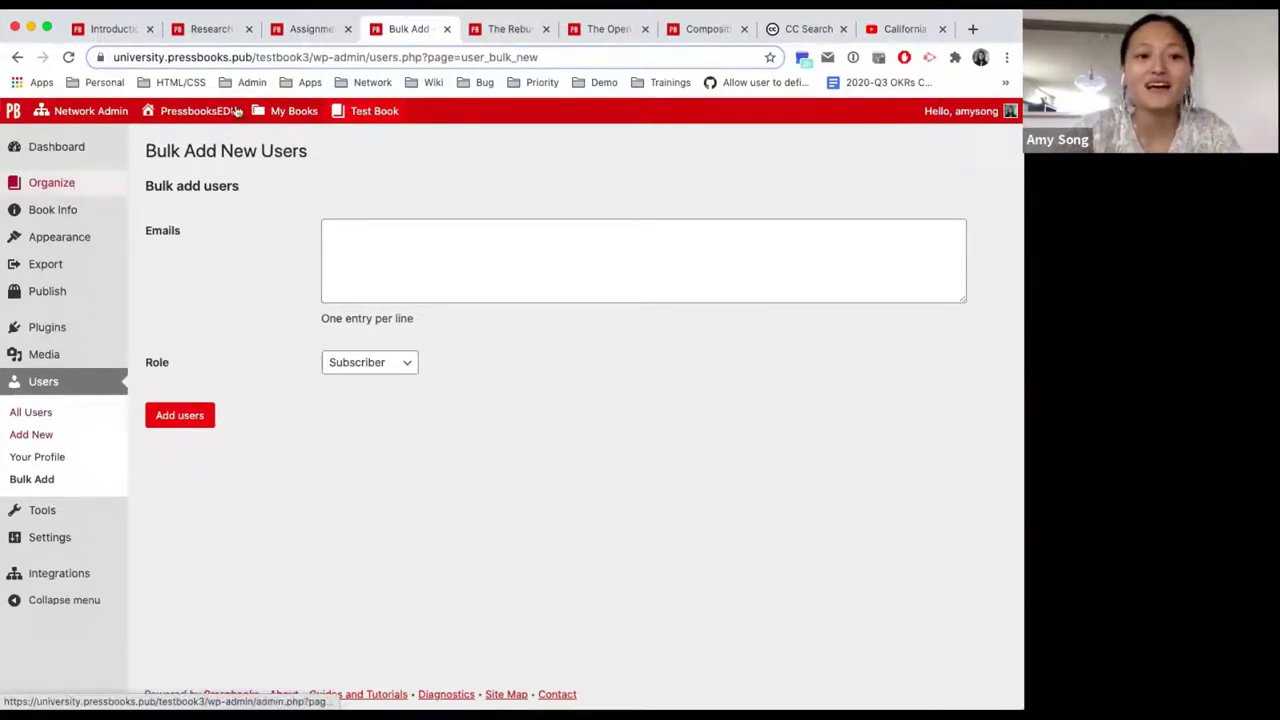
- Leave the bulk emails box empty and the role at Subscriber, then go to Book Info
{"action": "left_click", "coordinate": [354, 220]}
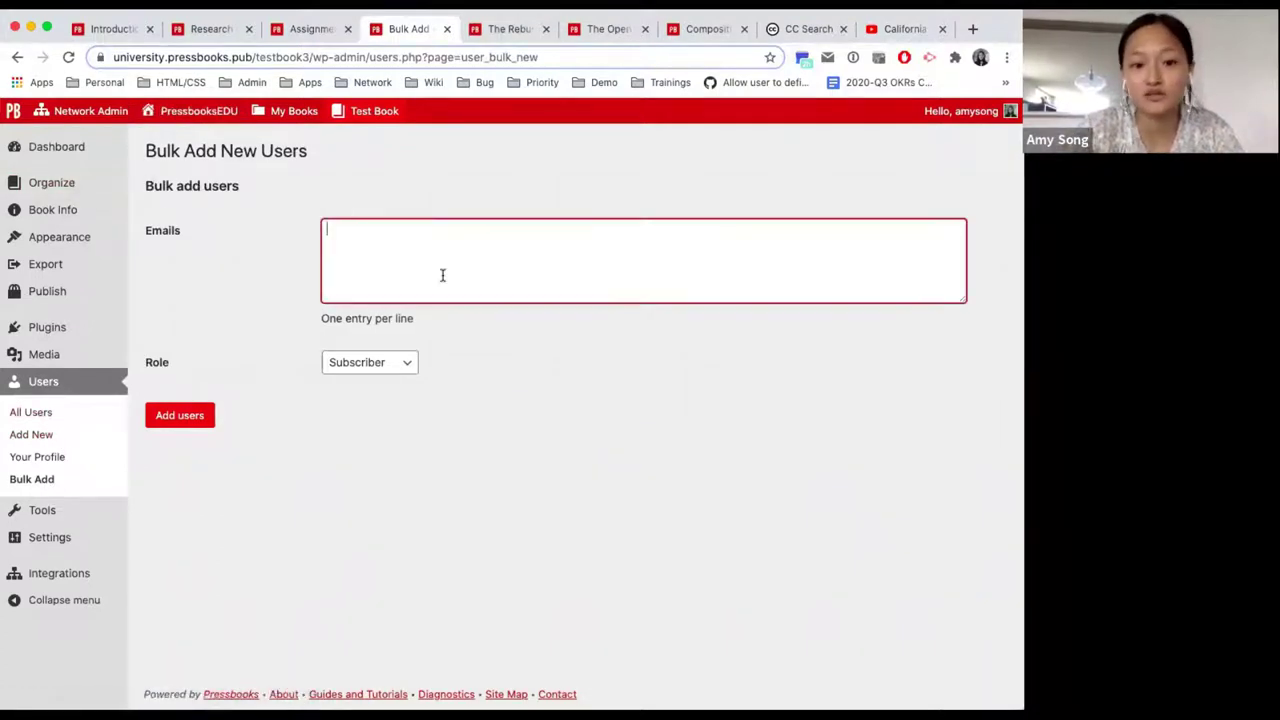
{"action": "left_click", "coordinate": [405, 365]}
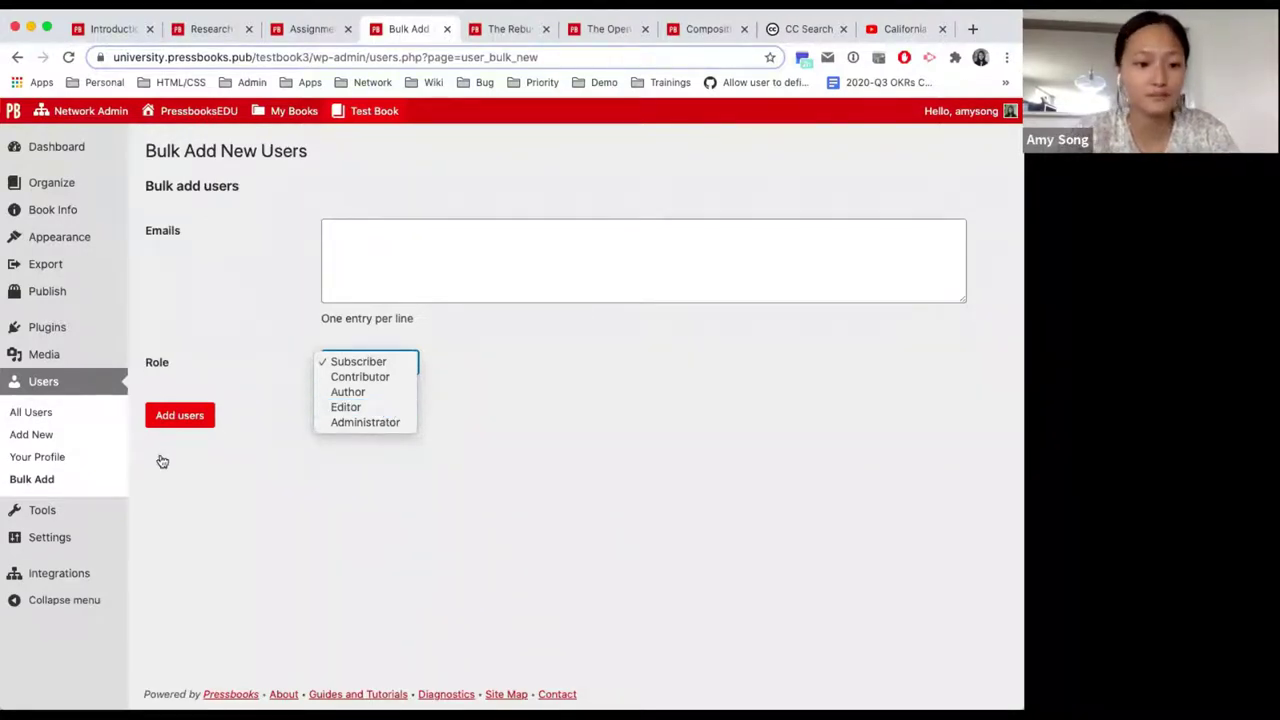
{"action": "left_click", "coordinate": [180, 483]}
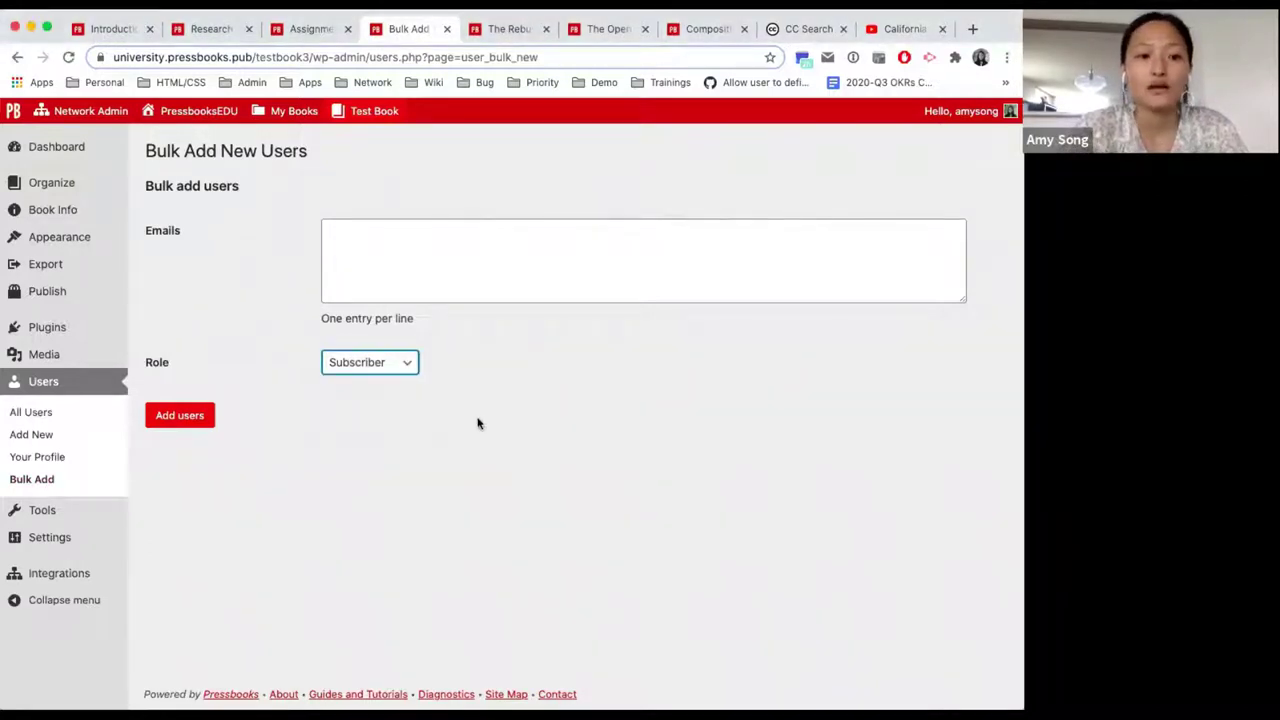
{"action": "left_click", "coordinate": [56, 204]}
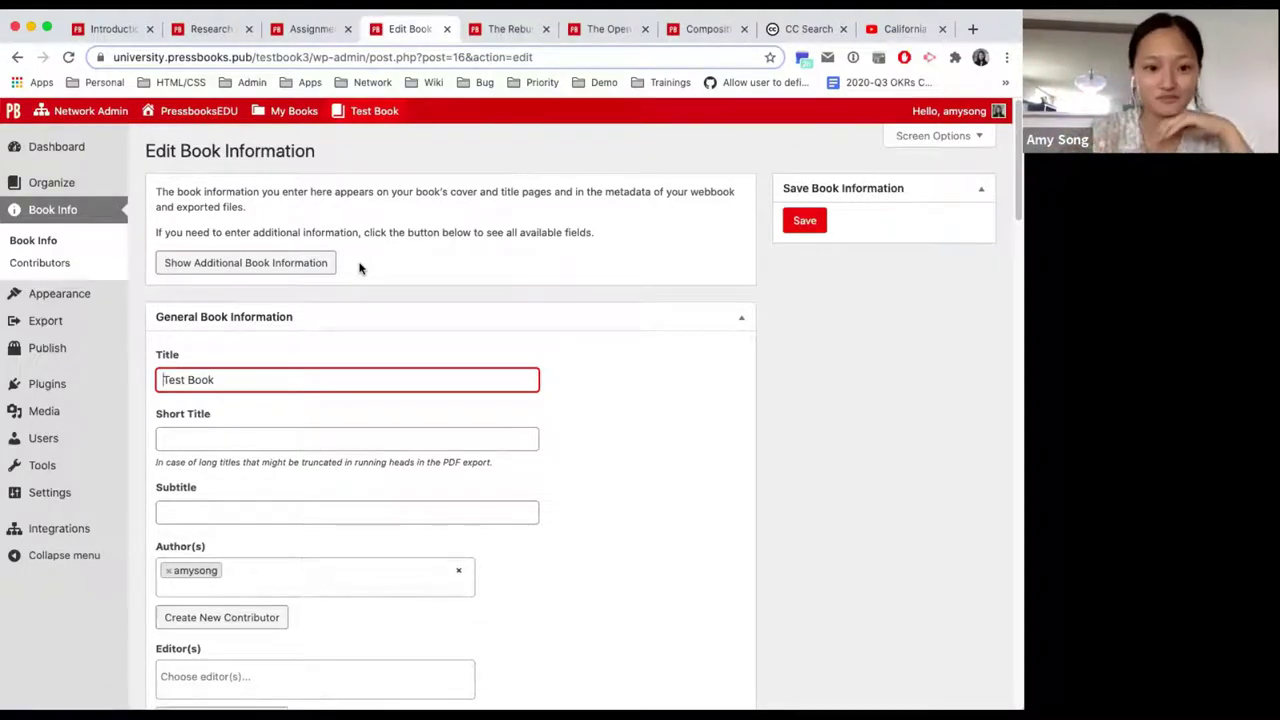
- Replace the book title with the presenter's name followed by 'Test Book'
{"action": "left_click", "coordinate": [314, 322]}
{"action": "left_click", "coordinate": [326, 323]}
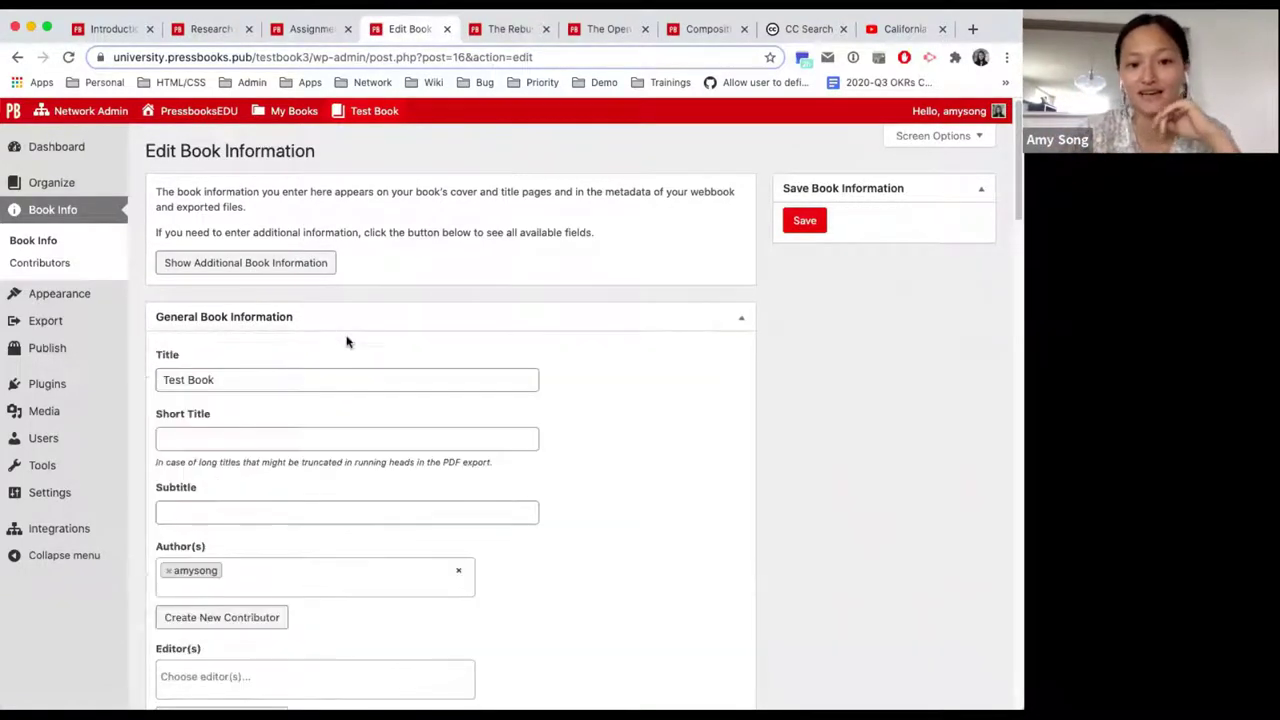
{"action": "double_click", "coordinate": [270, 57]}
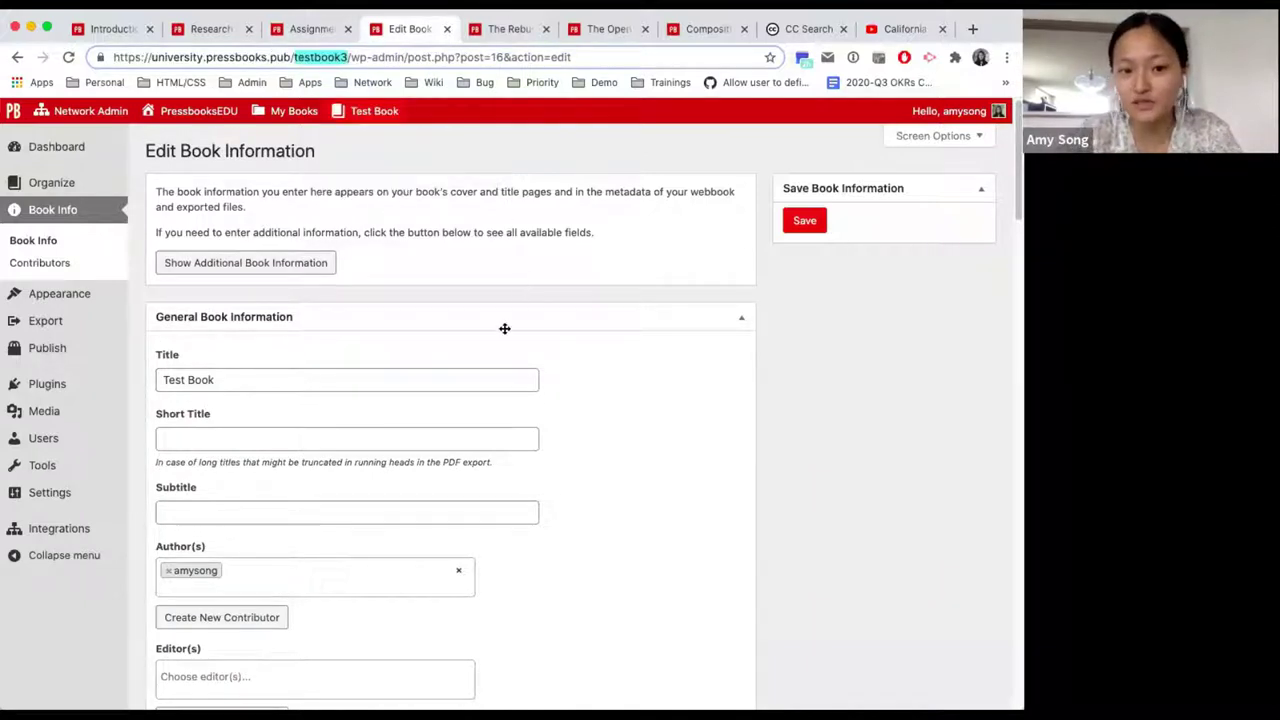
{"action": "left_click", "coordinate": [284, 385]}
{"action": "key", "text": "super+a"}
{"action": "type", "text": "Amy's Test Bo"}
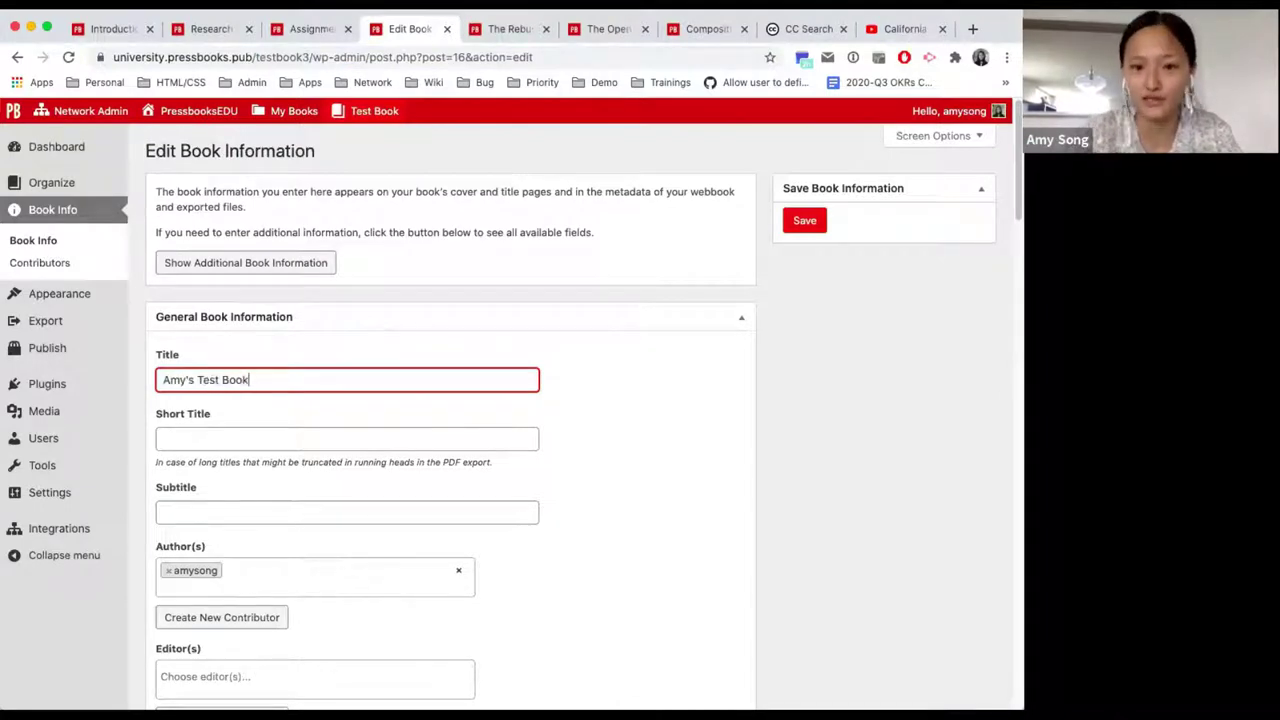
- Compare against the Philosophy of Mind book, leaving Short Title and Subtitle empty
{"action": "left_click", "coordinate": [112, 29]}
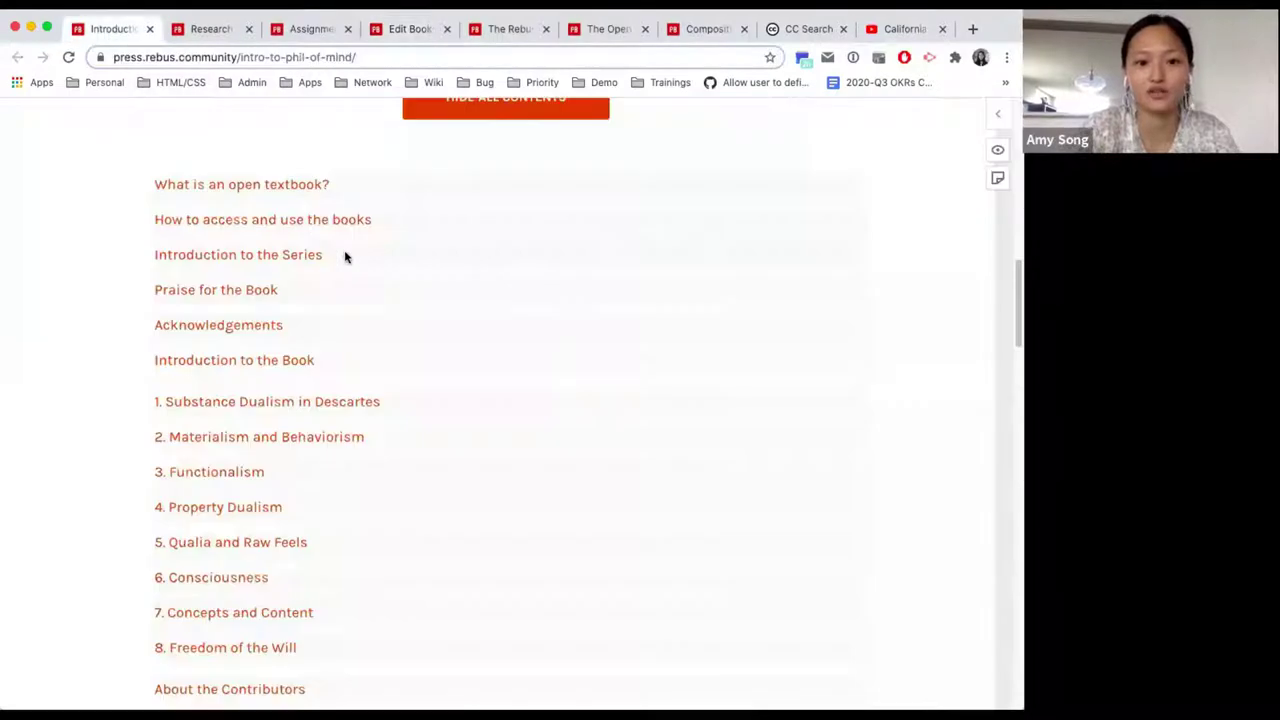
{"action": "scroll", "coordinate": [345, 257], "scroll_direction": "up", "scroll_amount": 10}
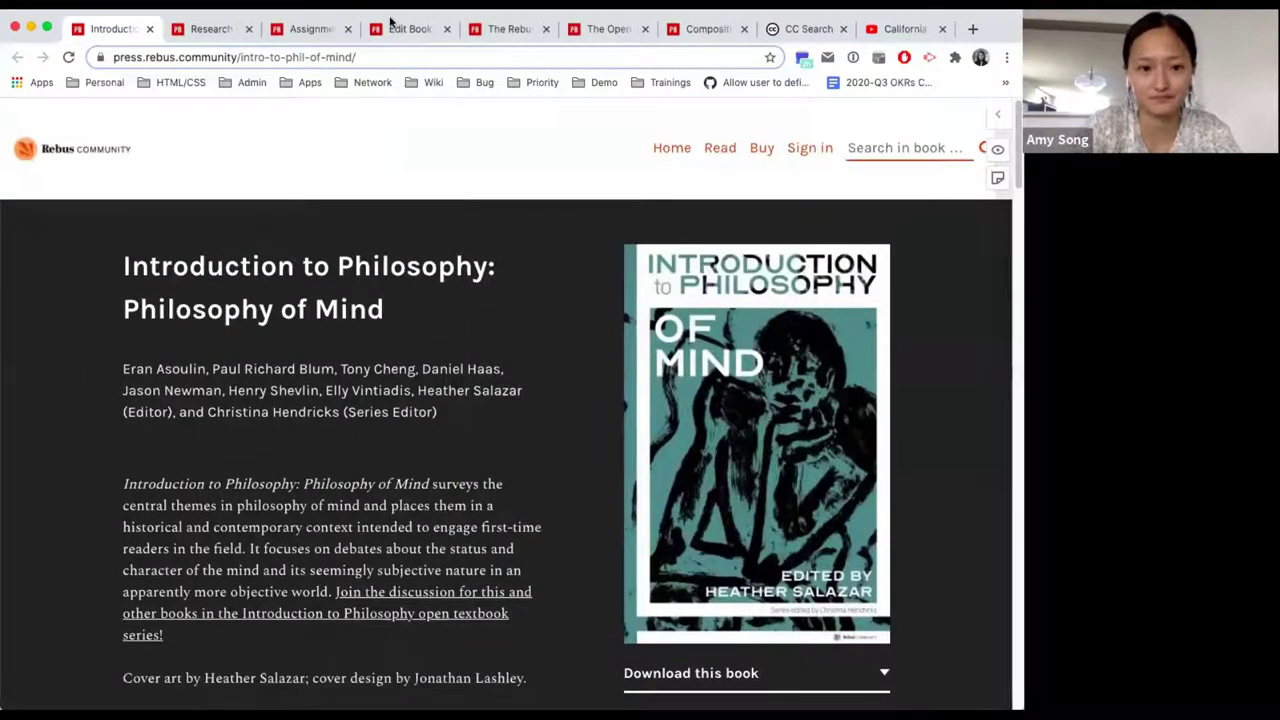
{"action": "left_click", "coordinate": [405, 29]}
{"action": "scroll", "coordinate": [403, 184], "scroll_direction": "down", "scroll_amount": 3}
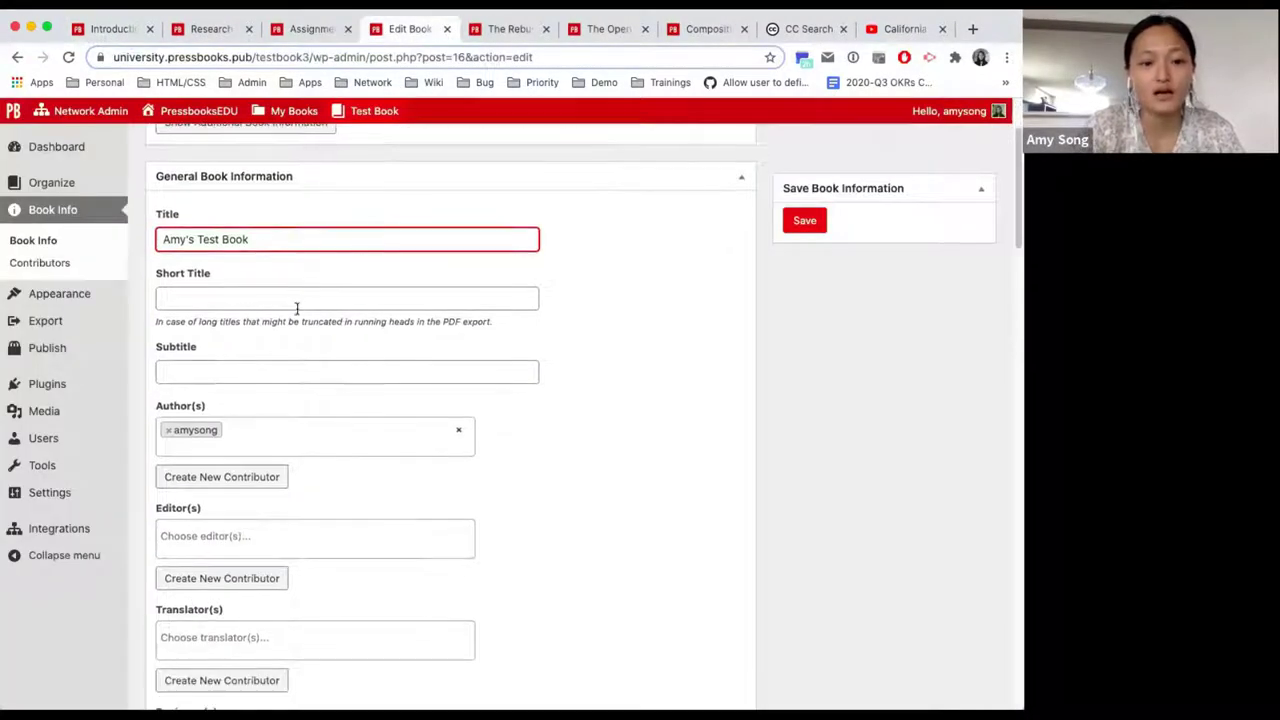
{"action": "left_click", "coordinate": [305, 302]}
{"action": "left_click", "coordinate": [274, 331]}
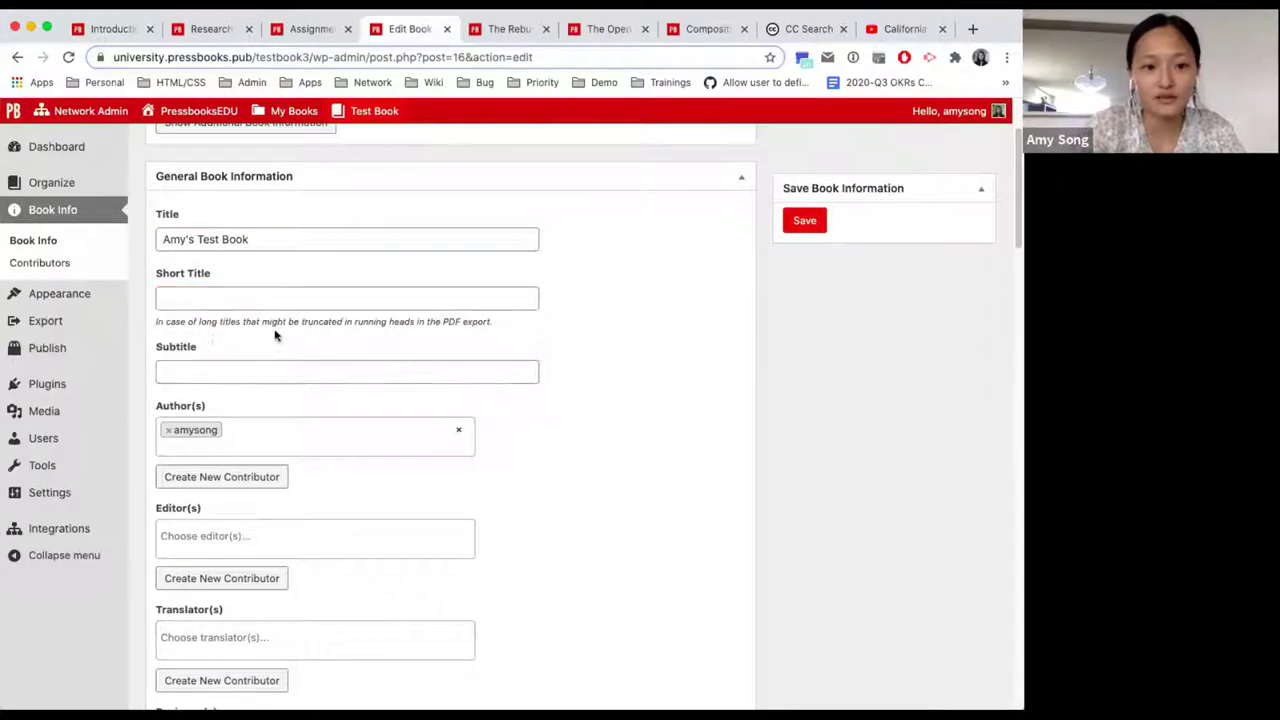
{"action": "left_click", "coordinate": [223, 300]}
{"action": "left_click", "coordinate": [390, 372]}
{"action": "scroll", "coordinate": [309, 366], "scroll_direction": "down", "scroll_amount": 1}
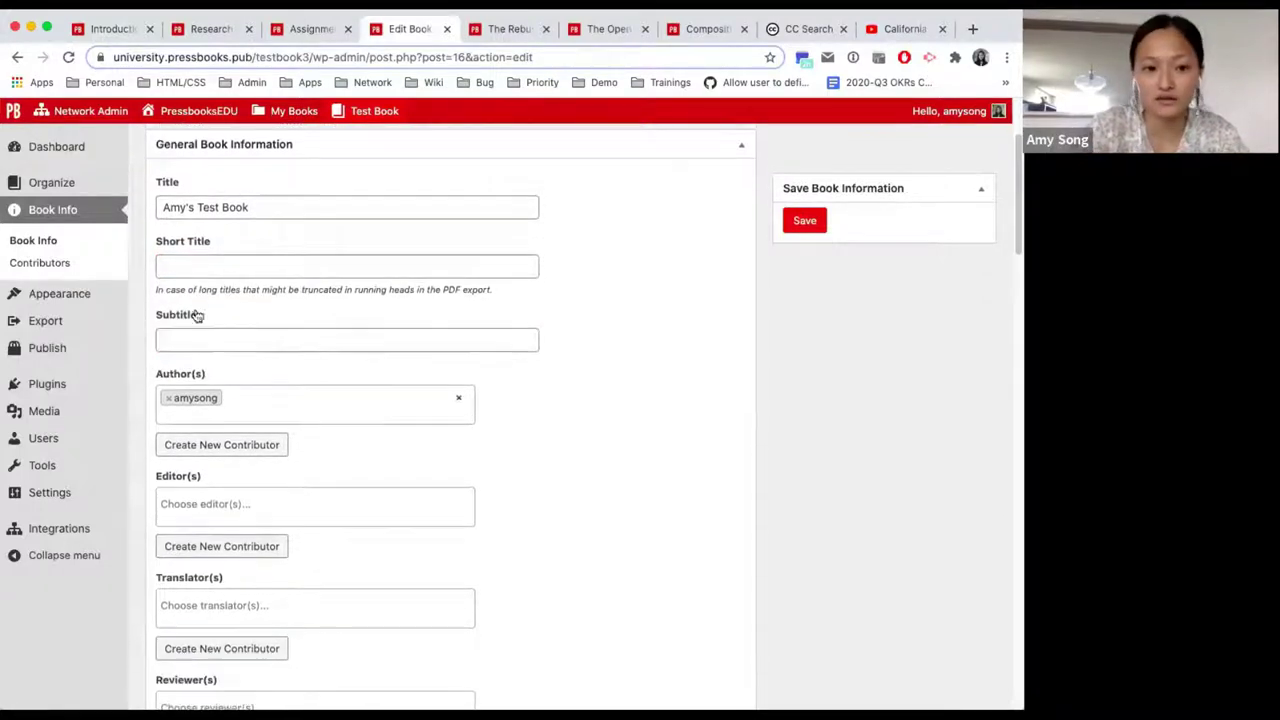
{"action": "left_click", "coordinate": [239, 336]}
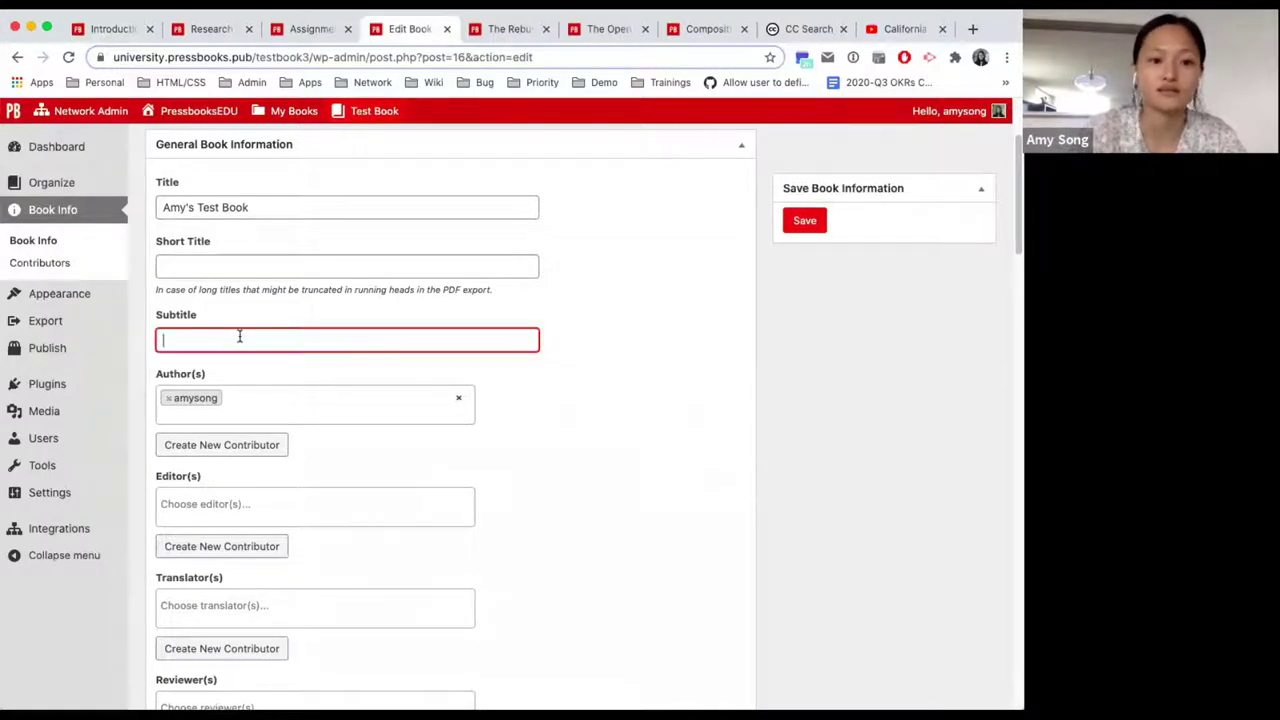
- Move down the form to the contributor fields and begin creating a new contributor
{"action": "scroll", "coordinate": [239, 336], "scroll_direction": "down", "scroll_amount": 3}
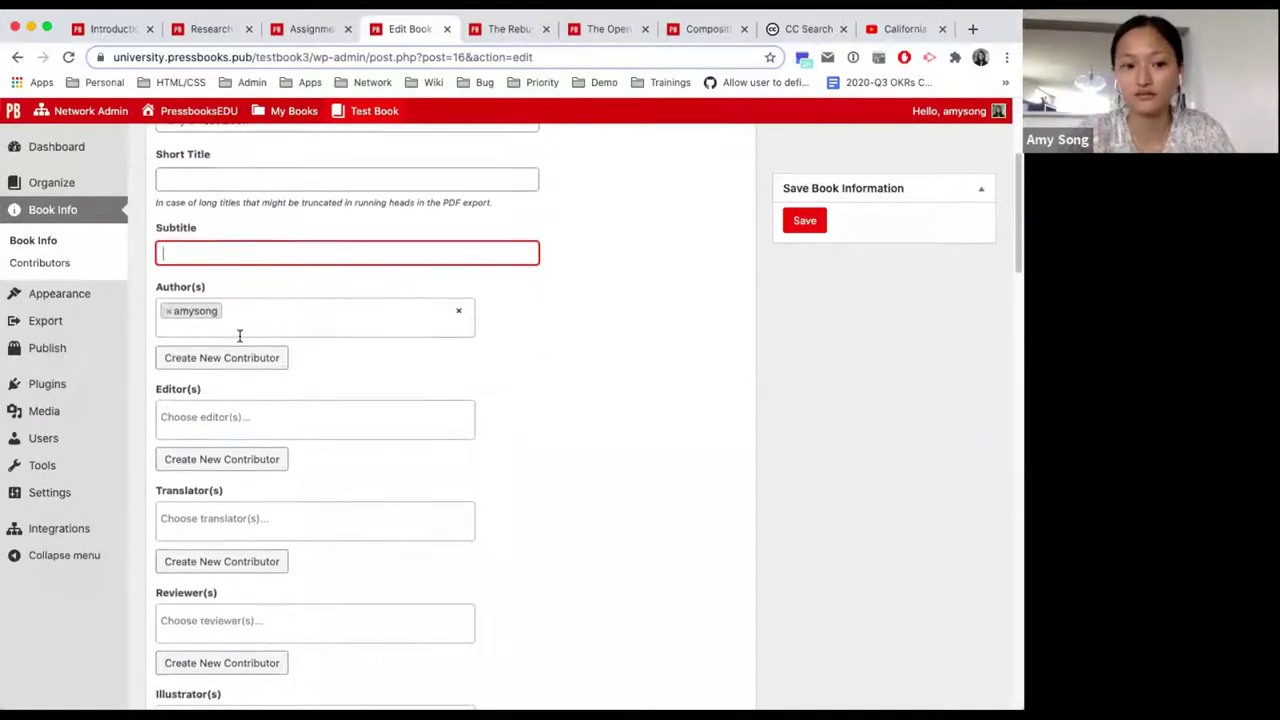
{"action": "scroll", "coordinate": [252, 281], "scroll_direction": "down", "scroll_amount": 3}
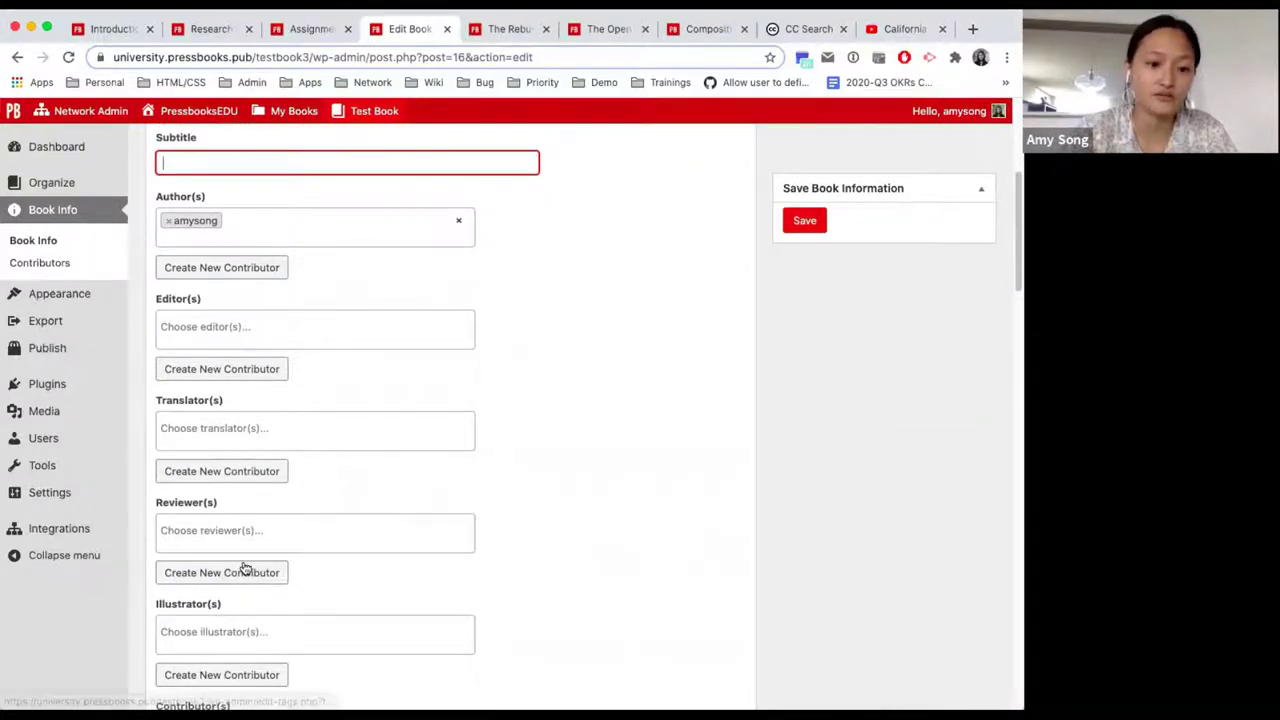
{"action": "scroll", "coordinate": [246, 569], "scroll_direction": "down", "scroll_amount": 5}
{"action": "scroll", "coordinate": [268, 492], "scroll_direction": "down", "scroll_amount": 1}
{"action": "scroll", "coordinate": [260, 450], "scroll_direction": "down", "scroll_amount": 3}
{"action": "scroll", "coordinate": [251, 420], "scroll_direction": "up", "scroll_amount": 10}
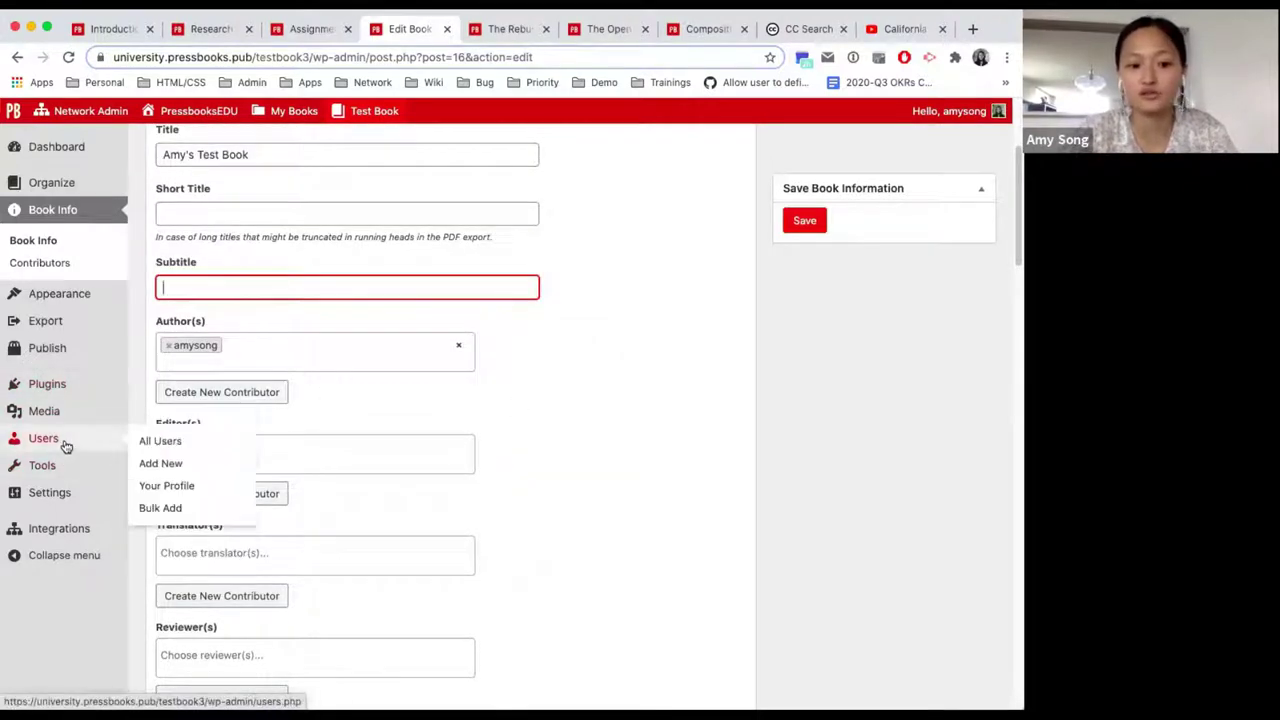
{"action": "left_click", "coordinate": [205, 393]}
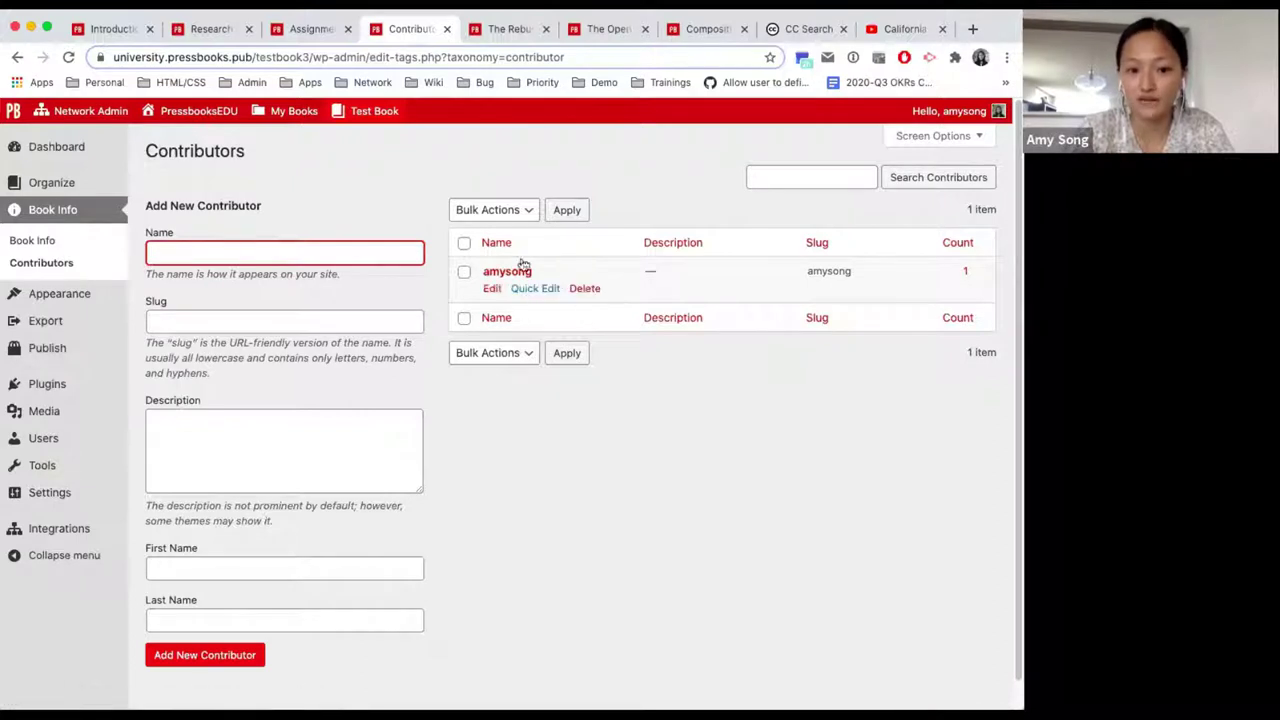
- Add a second contributor by full name, then return to the Philosophy of Mind book page
{"action": "mouse_move", "coordinate": [65, 447]}
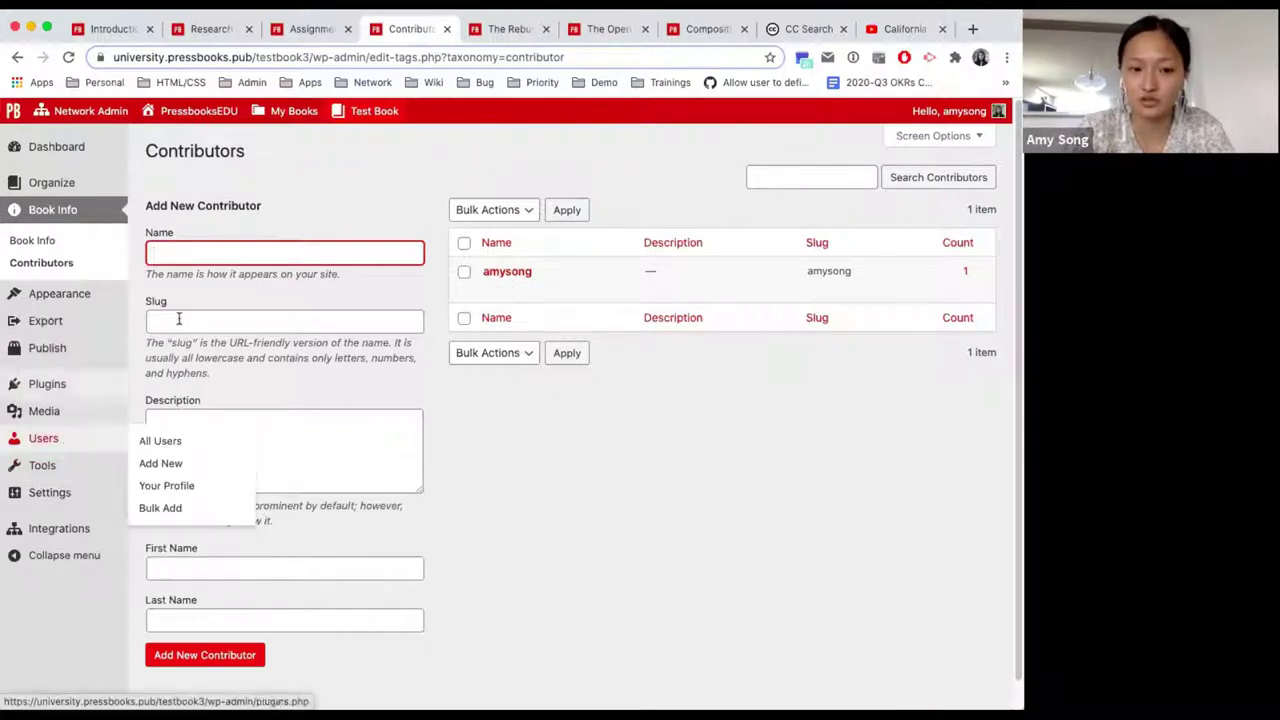
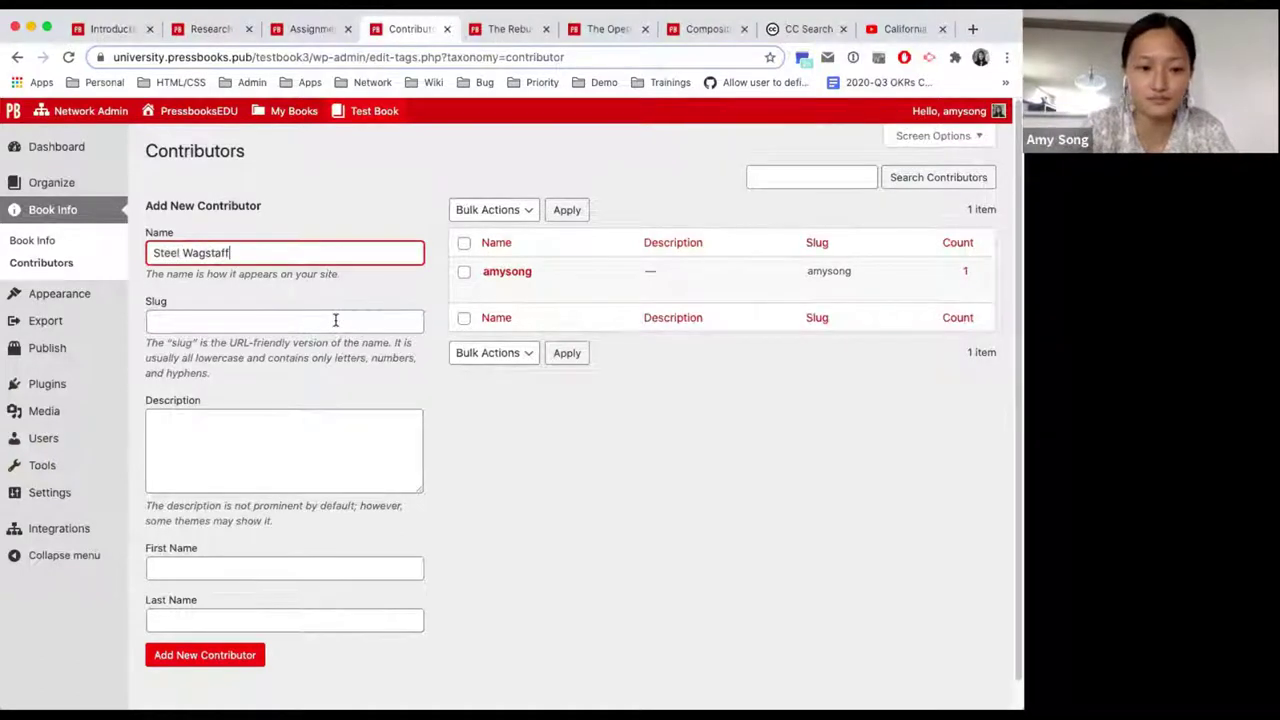
{"action": "scroll", "coordinate": [334, 320], "scroll_direction": "down", "scroll_amount": 1}
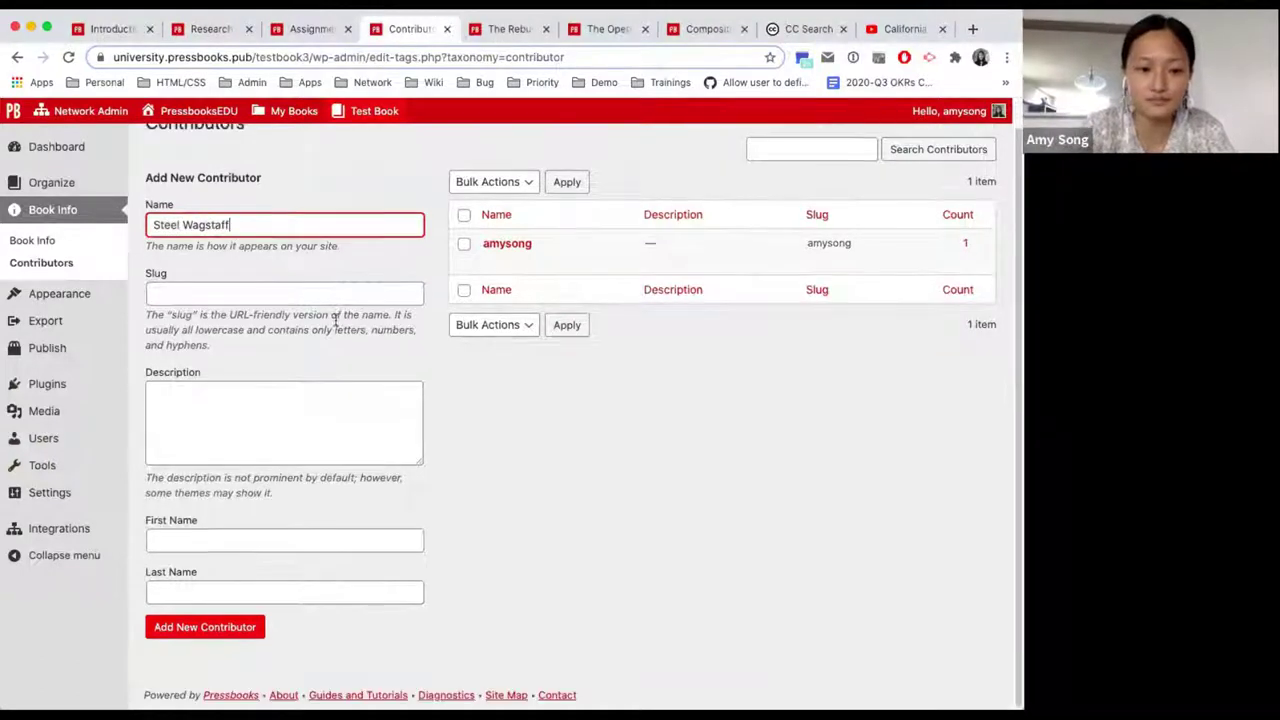
{"action": "left_click", "coordinate": [177, 538]}
{"action": "left_click", "coordinate": [173, 635]}
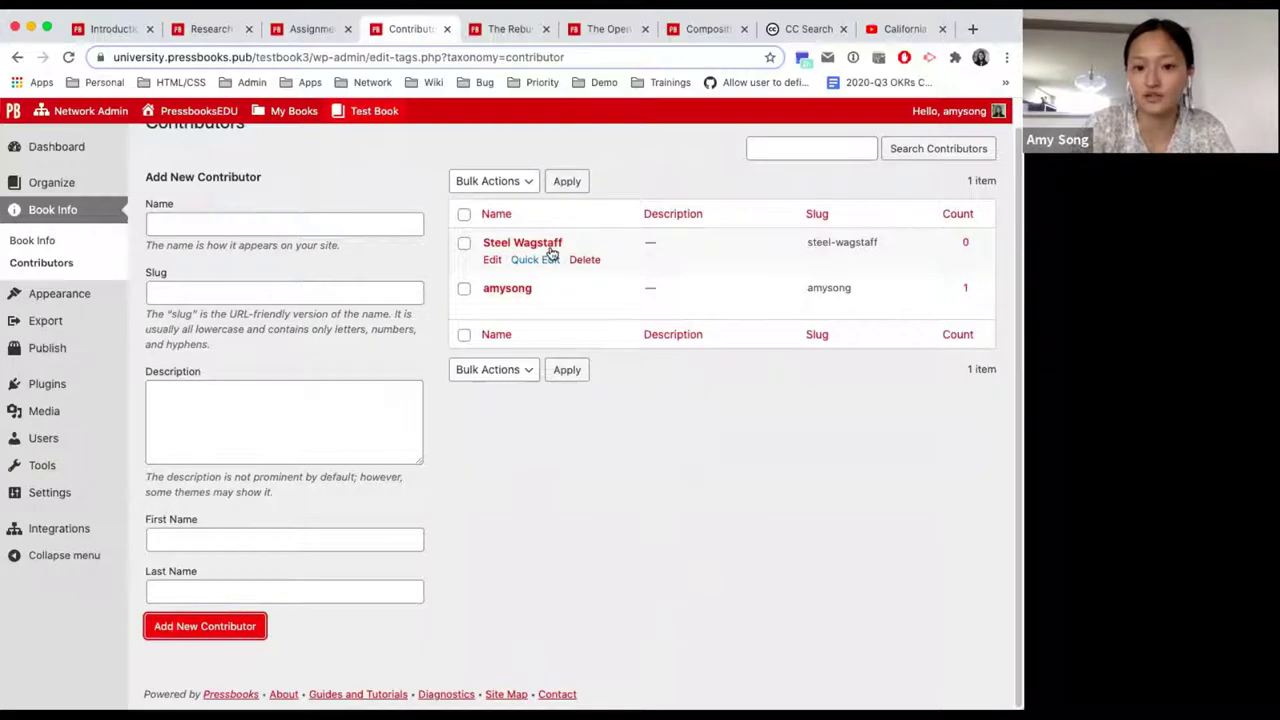
{"action": "left_click", "coordinate": [52, 210]}
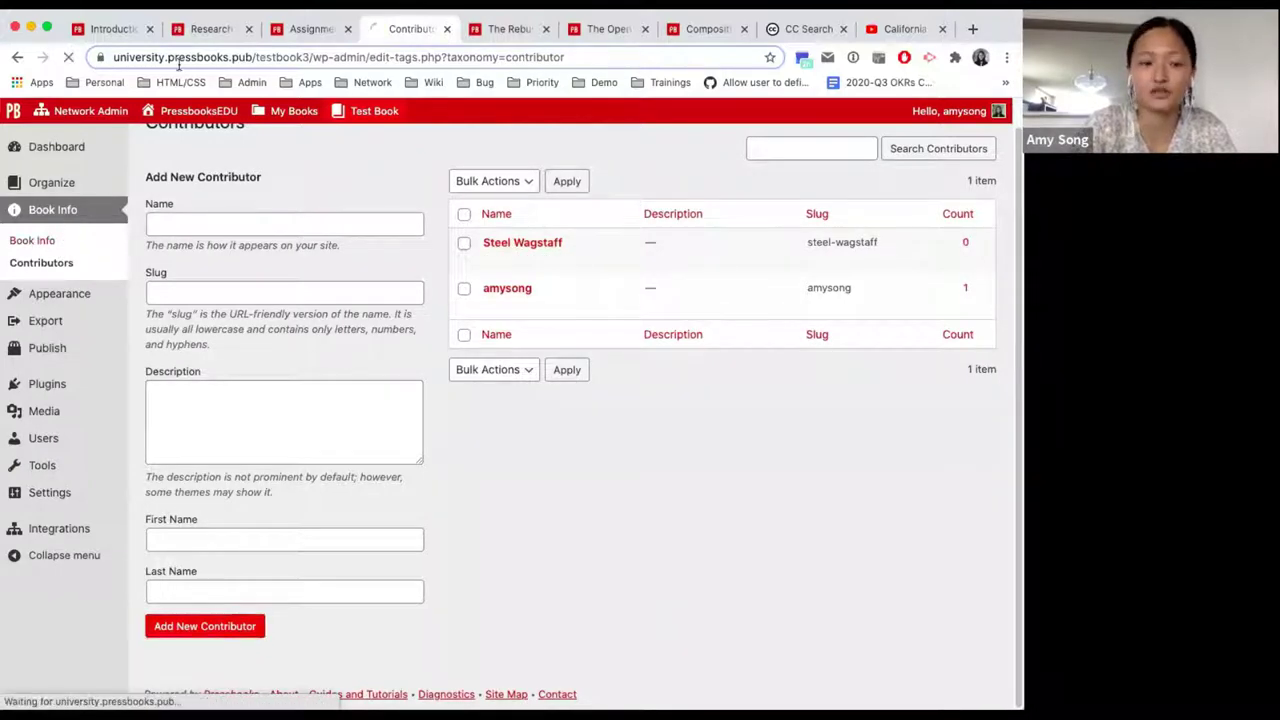
{"action": "left_click", "coordinate": [110, 28]}
{"action": "scroll", "coordinate": [360, 370], "scroll_direction": "down", "scroll_amount": 20}
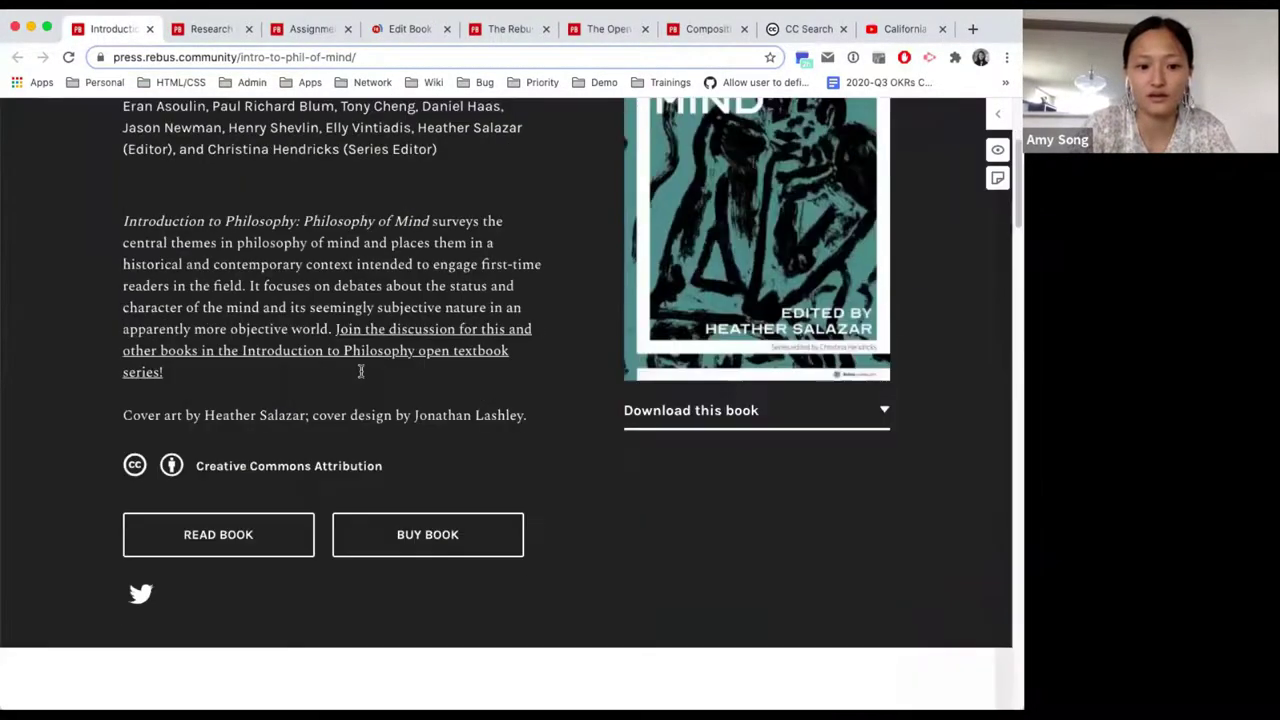
{"action": "scroll", "coordinate": [362, 375], "scroll_direction": "up", "scroll_amount": 1}
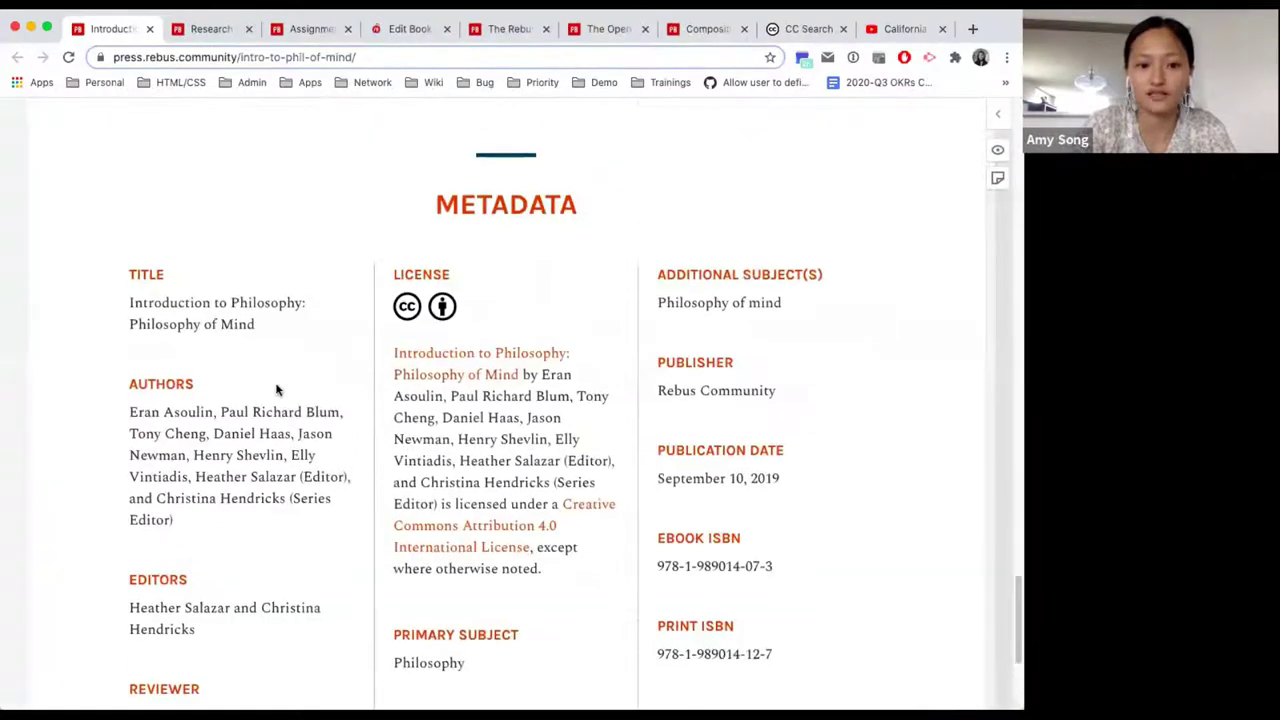
{"action": "left_click", "coordinate": [398, 29]}
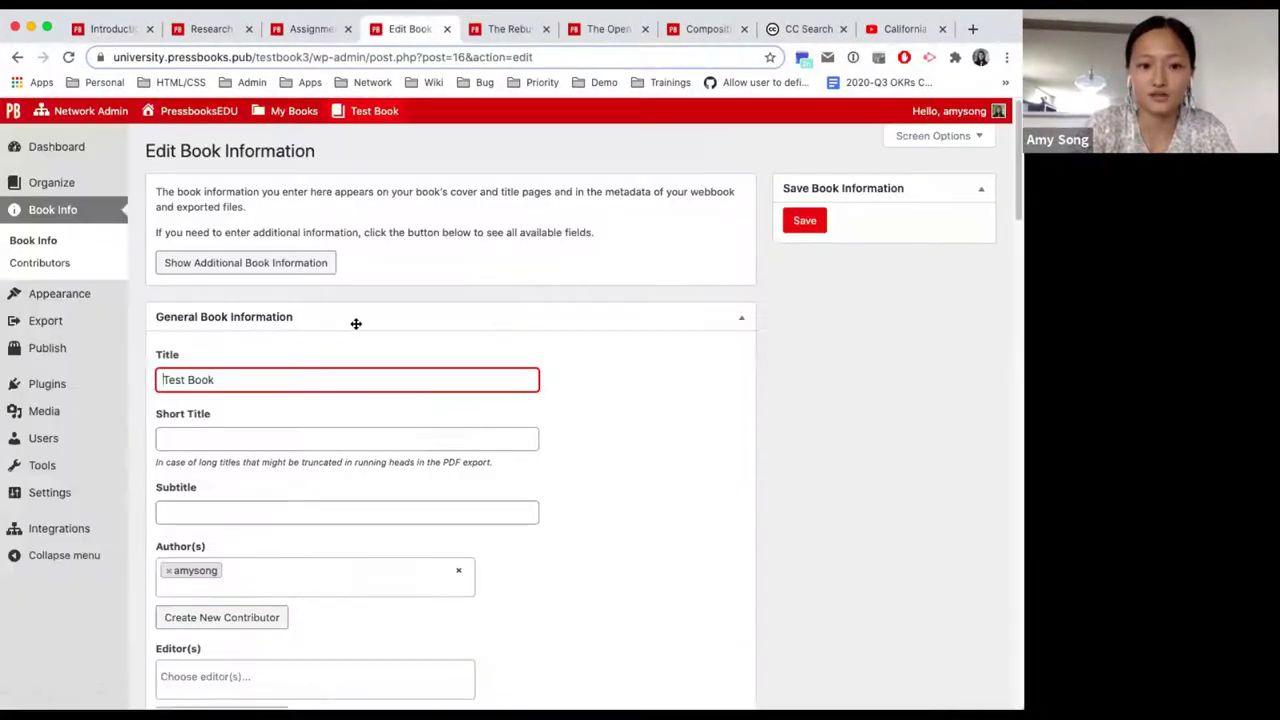
{"action": "scroll", "coordinate": [357, 326], "scroll_direction": "down", "scroll_amount": 4}
{"action": "scroll", "coordinate": [244, 303], "scroll_direction": "up", "scroll_amount": 2}
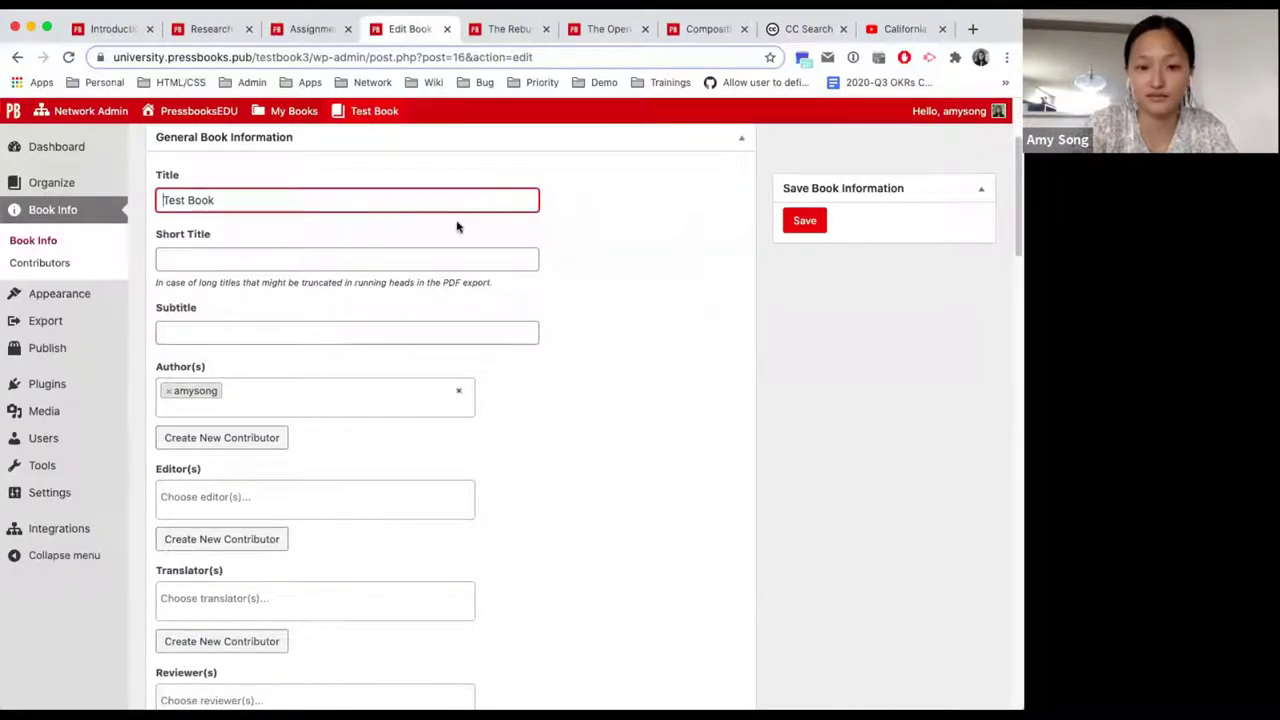
{"action": "left_click", "coordinate": [28, 238]}
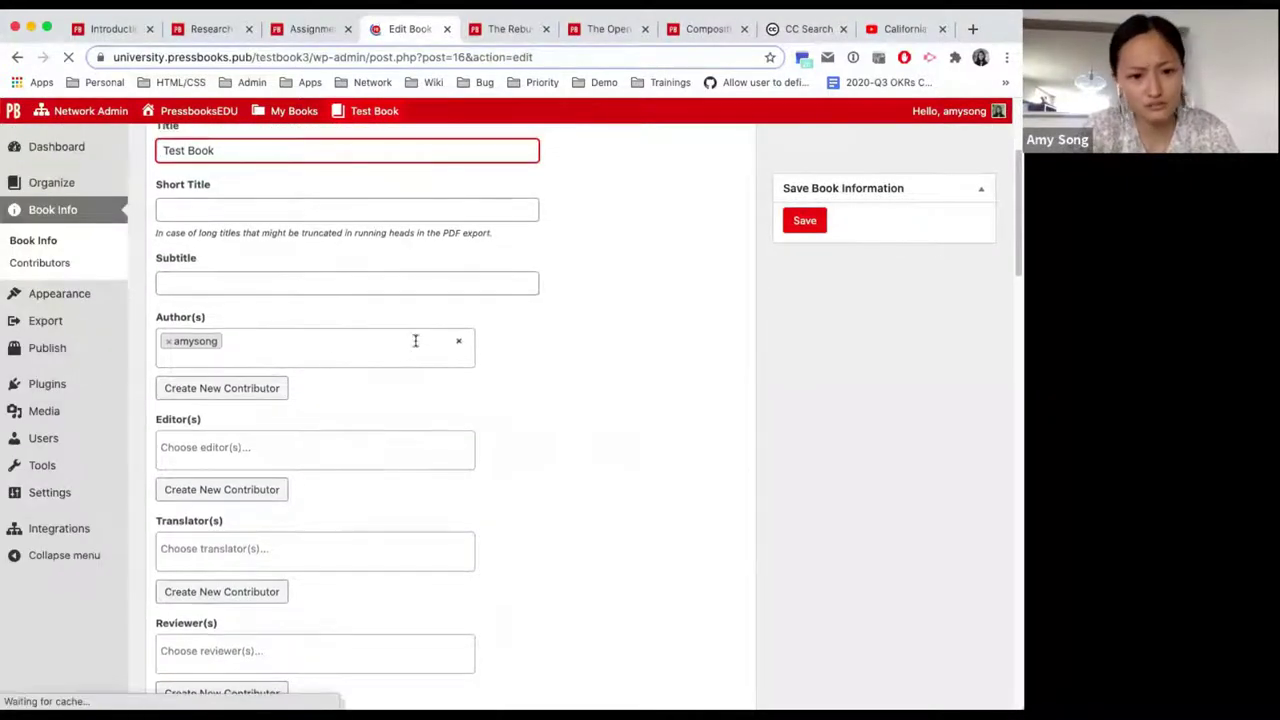
{"action": "scroll", "coordinate": [329, 366], "scroll_direction": "down", "scroll_amount": 3}
{"action": "scroll", "coordinate": [329, 366], "scroll_direction": "up", "scroll_amount": 2}
{"action": "scroll", "coordinate": [327, 366], "scroll_direction": "down", "scroll_amount": 10}
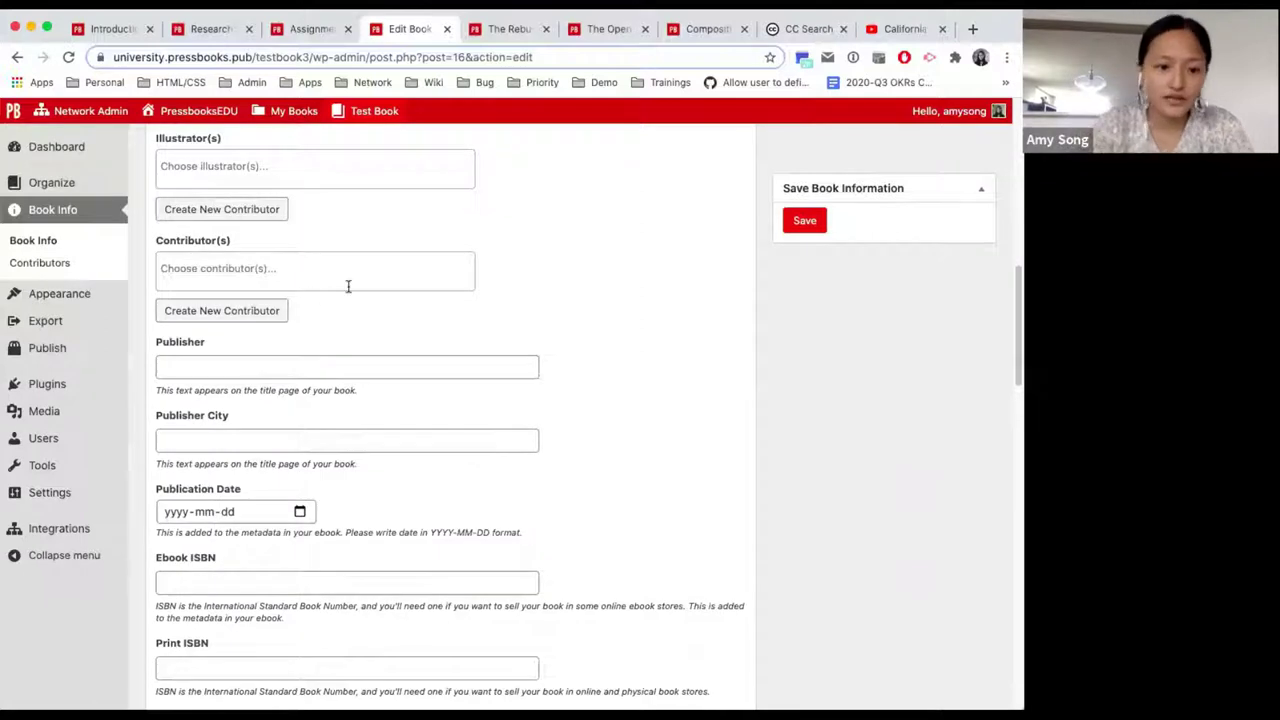
{"action": "scroll", "coordinate": [269, 320], "scroll_direction": "down", "scroll_amount": 4}
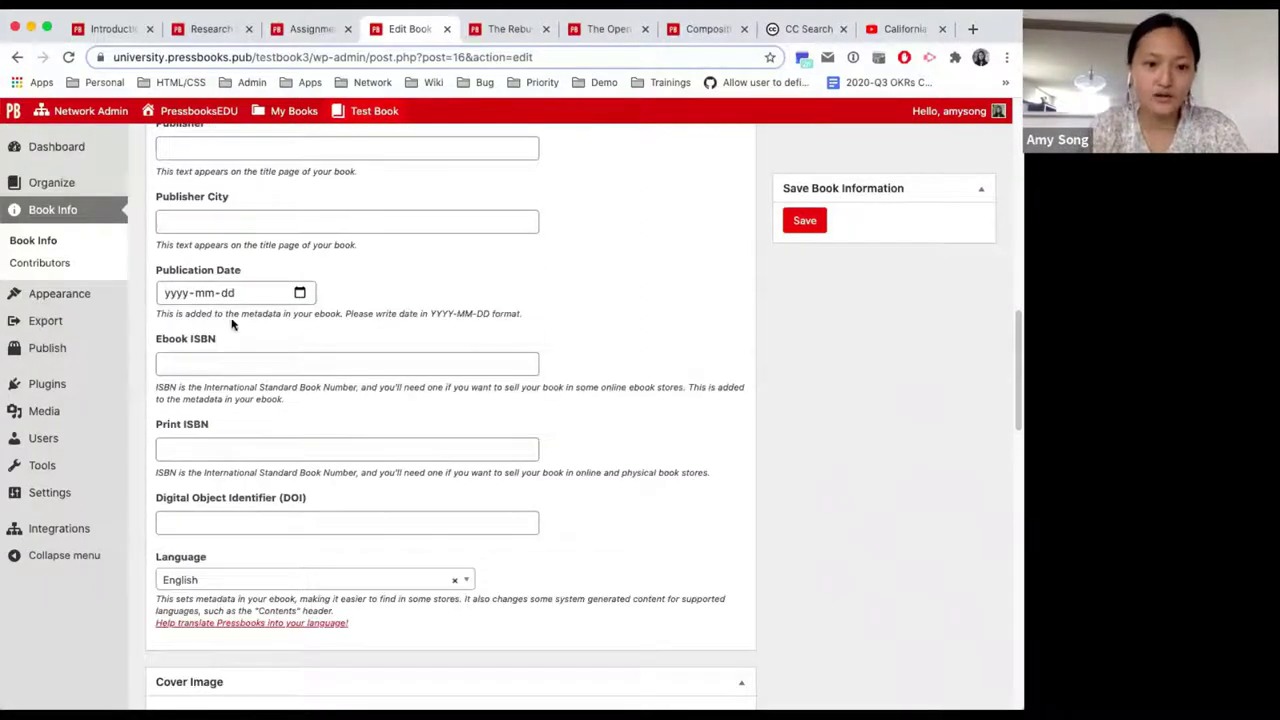
{"action": "scroll", "coordinate": [228, 320], "scroll_direction": "up", "scroll_amount": 2}
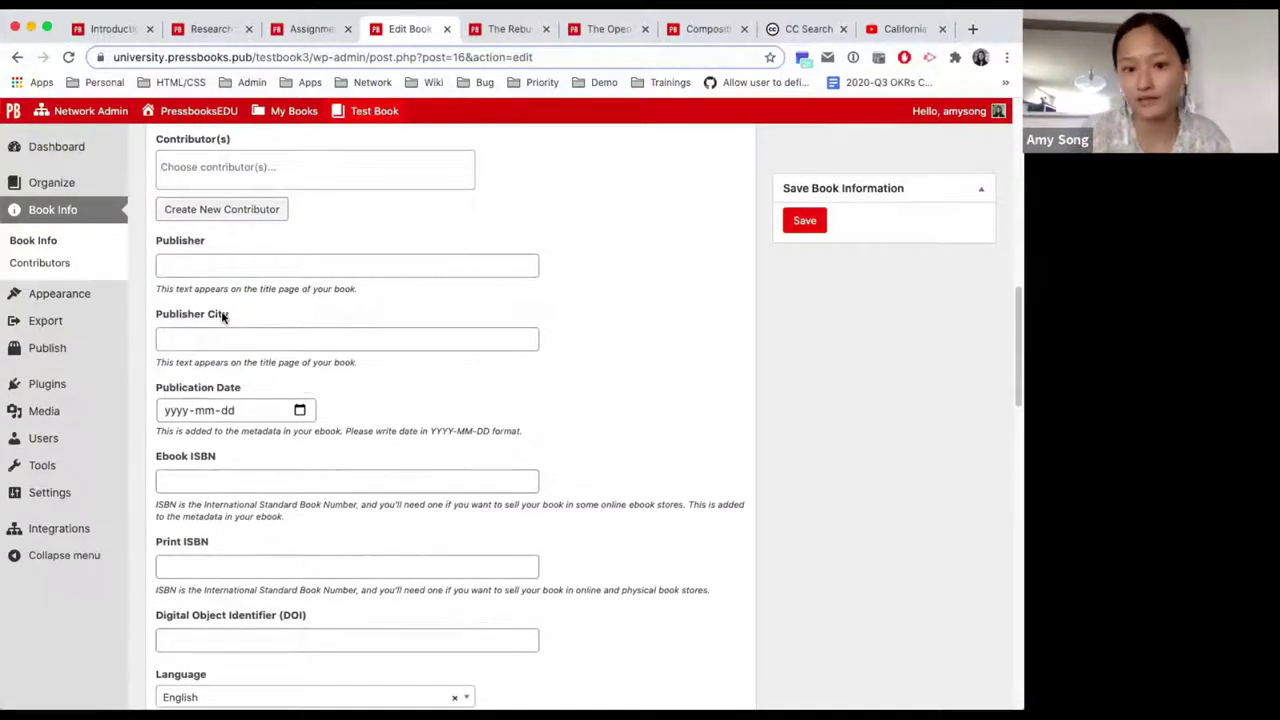
{"action": "scroll", "coordinate": [242, 327], "scroll_direction": "down", "scroll_amount": 1}
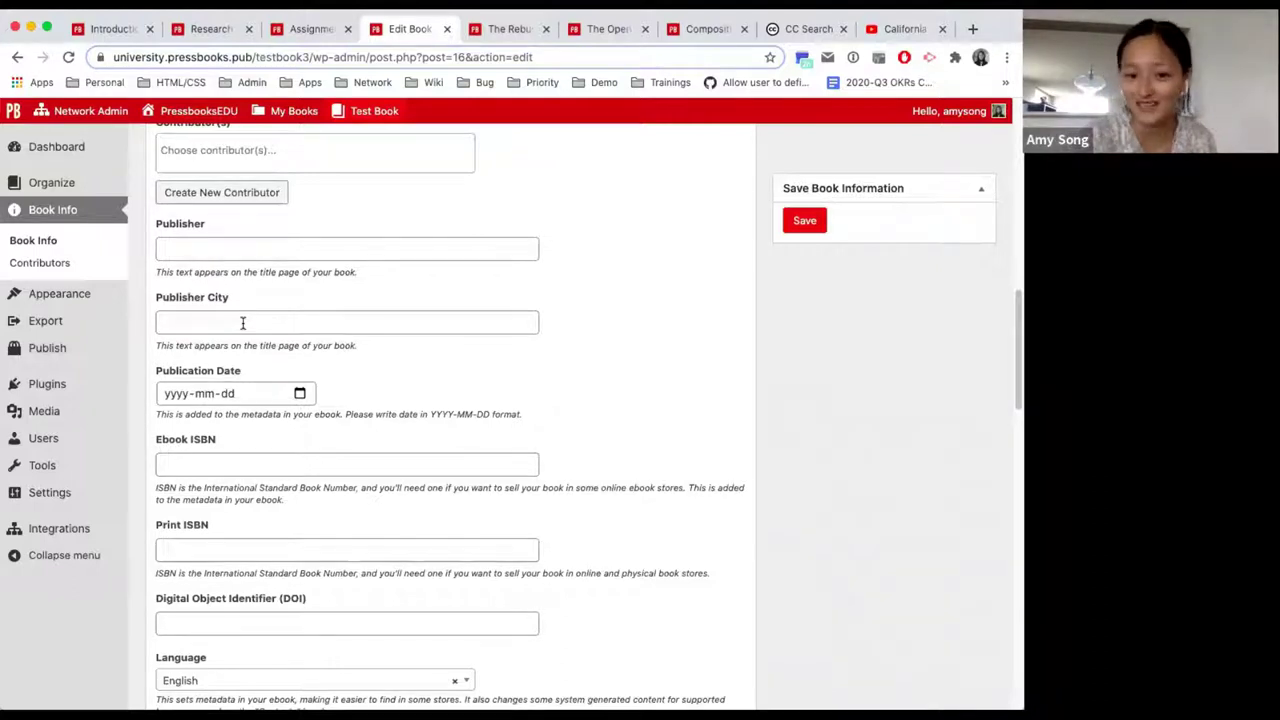
{"action": "scroll", "coordinate": [243, 408], "scroll_direction": "down", "scroll_amount": 3}
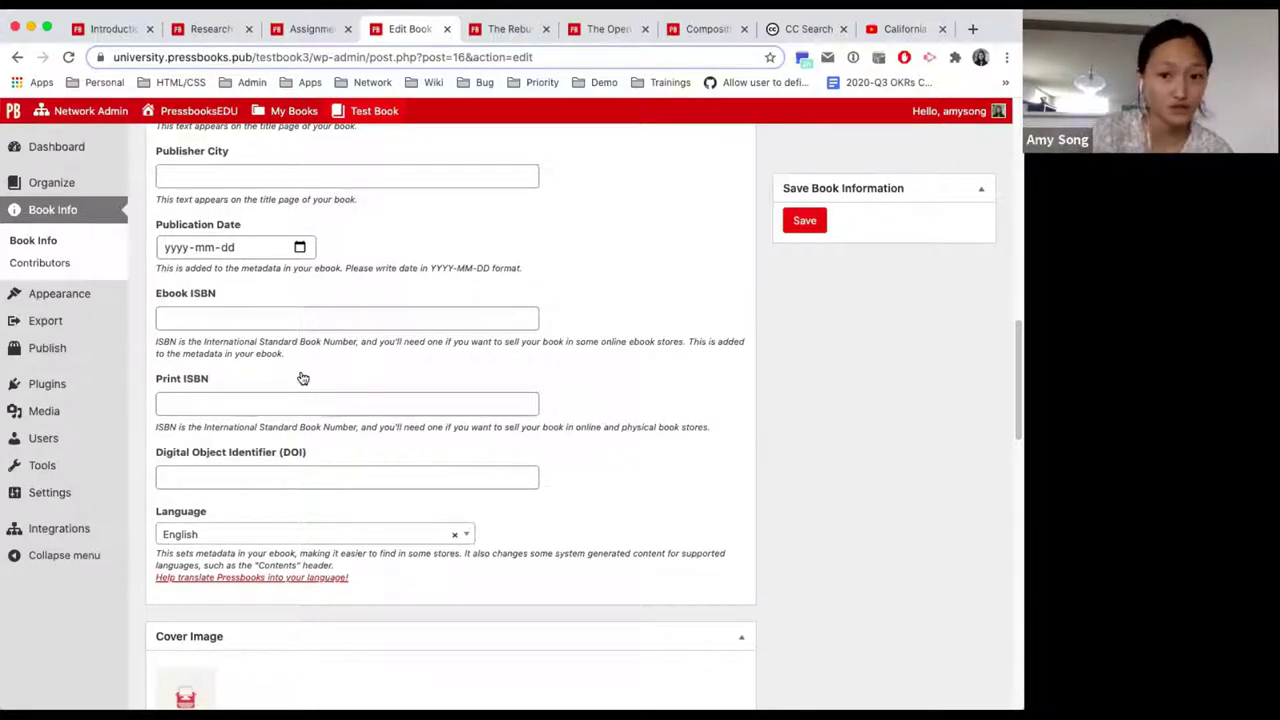
{"action": "scroll", "coordinate": [303, 378], "scroll_direction": "down", "scroll_amount": 2}
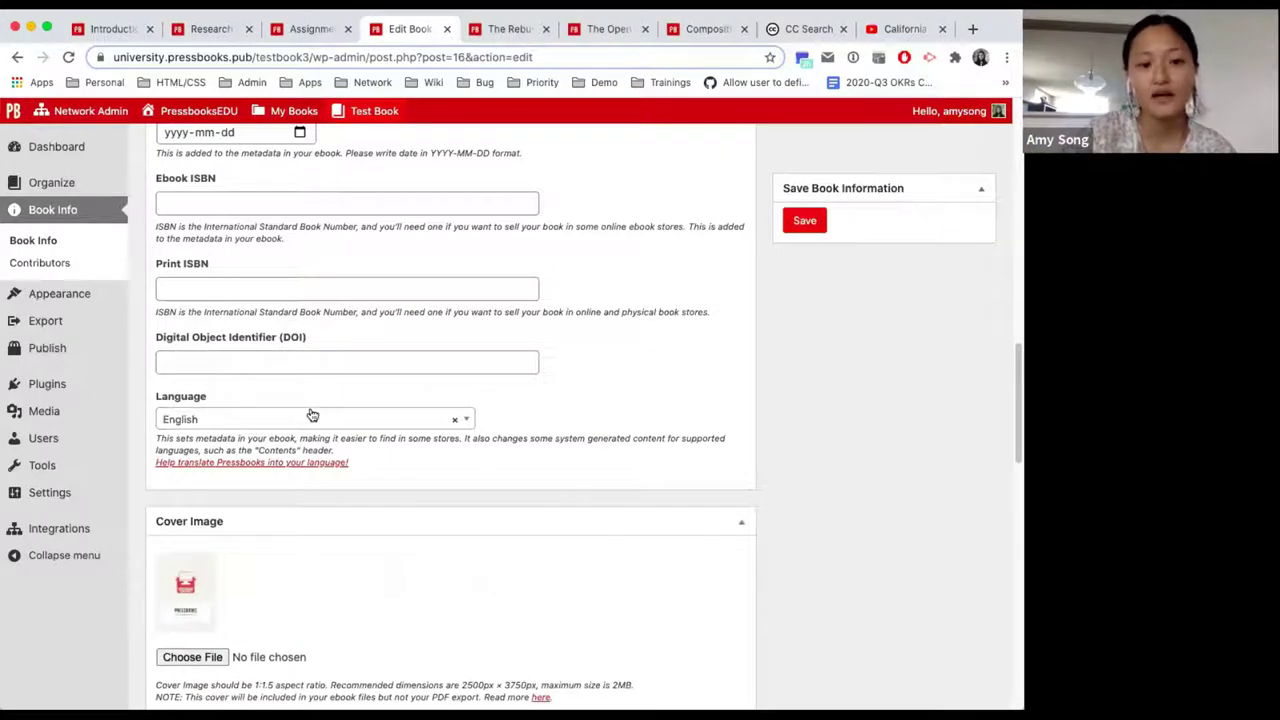
{"action": "left_click", "coordinate": [312, 418]}
- Keep Test Book's language as English, then view the Philosophy of Mind book's licence metadata
{"action": "scroll", "coordinate": [367, 467], "scroll_direction": "down", "scroll_amount": 1}
{"action": "scroll", "coordinate": [367, 468], "scroll_direction": "down", "scroll_amount": 20}
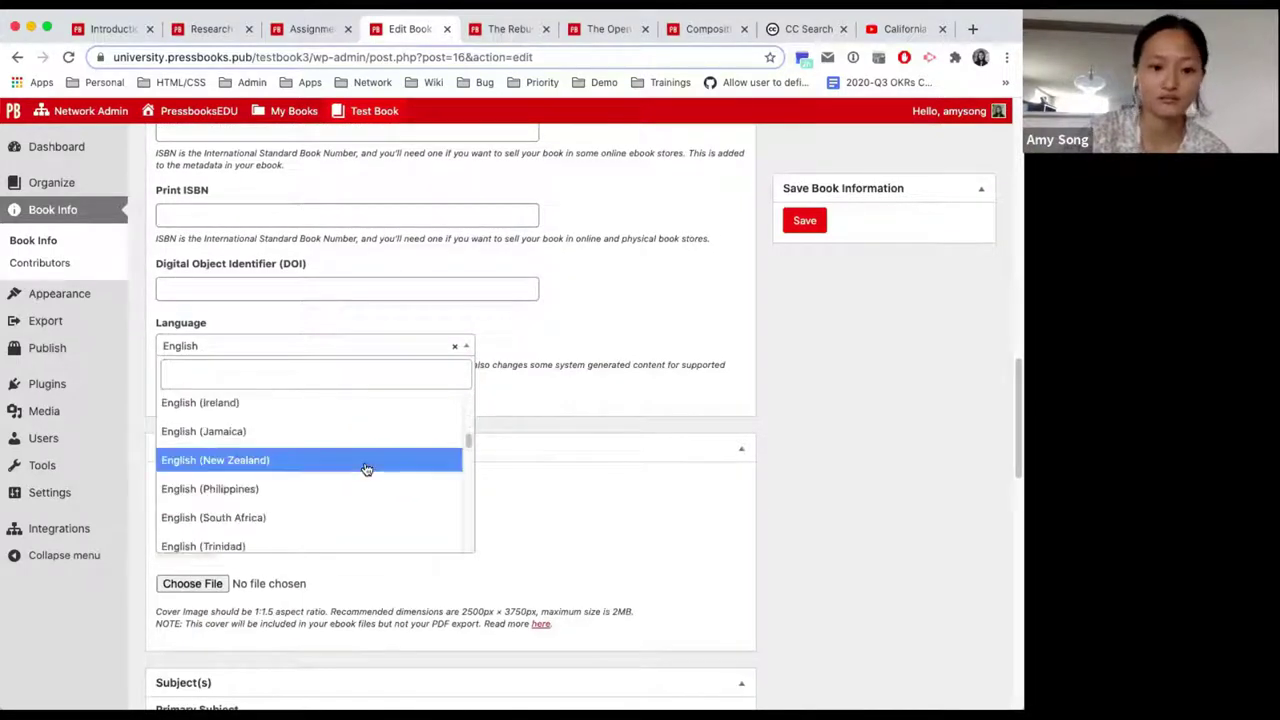
{"action": "scroll", "coordinate": [367, 468], "scroll_direction": "down", "scroll_amount": 10}
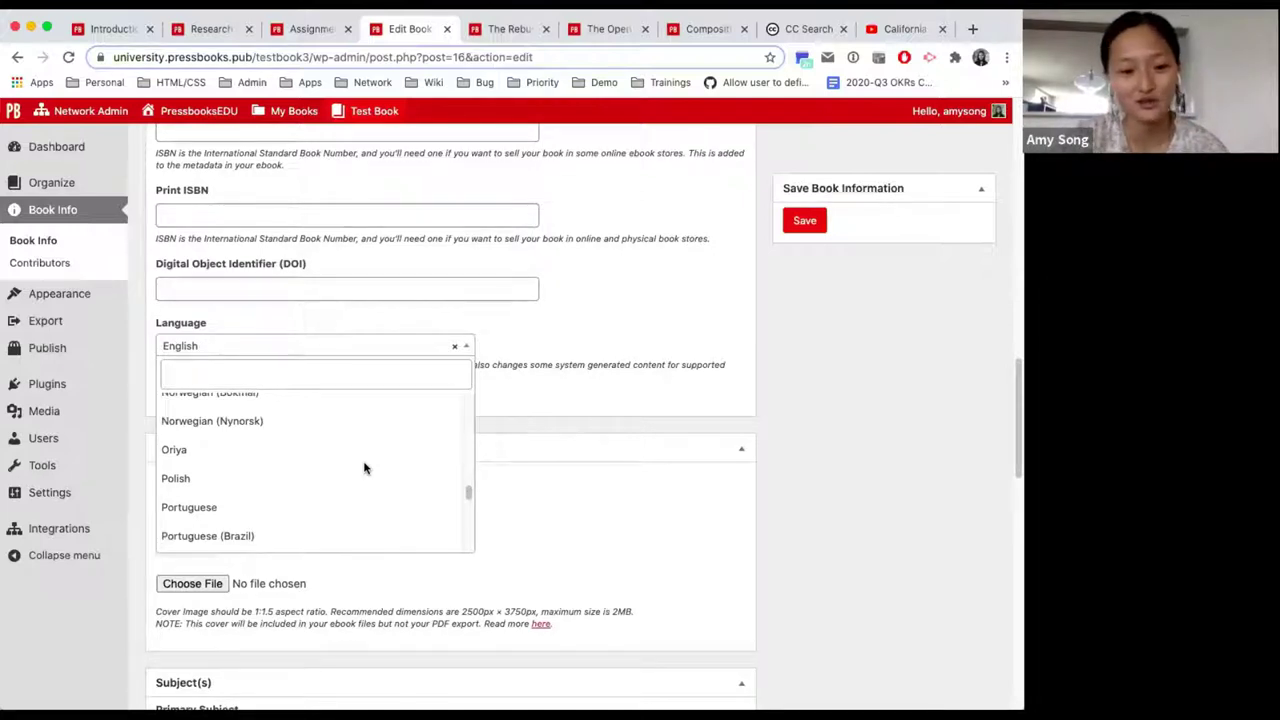
{"action": "scroll", "coordinate": [365, 468], "scroll_direction": "up", "scroll_amount": 15}
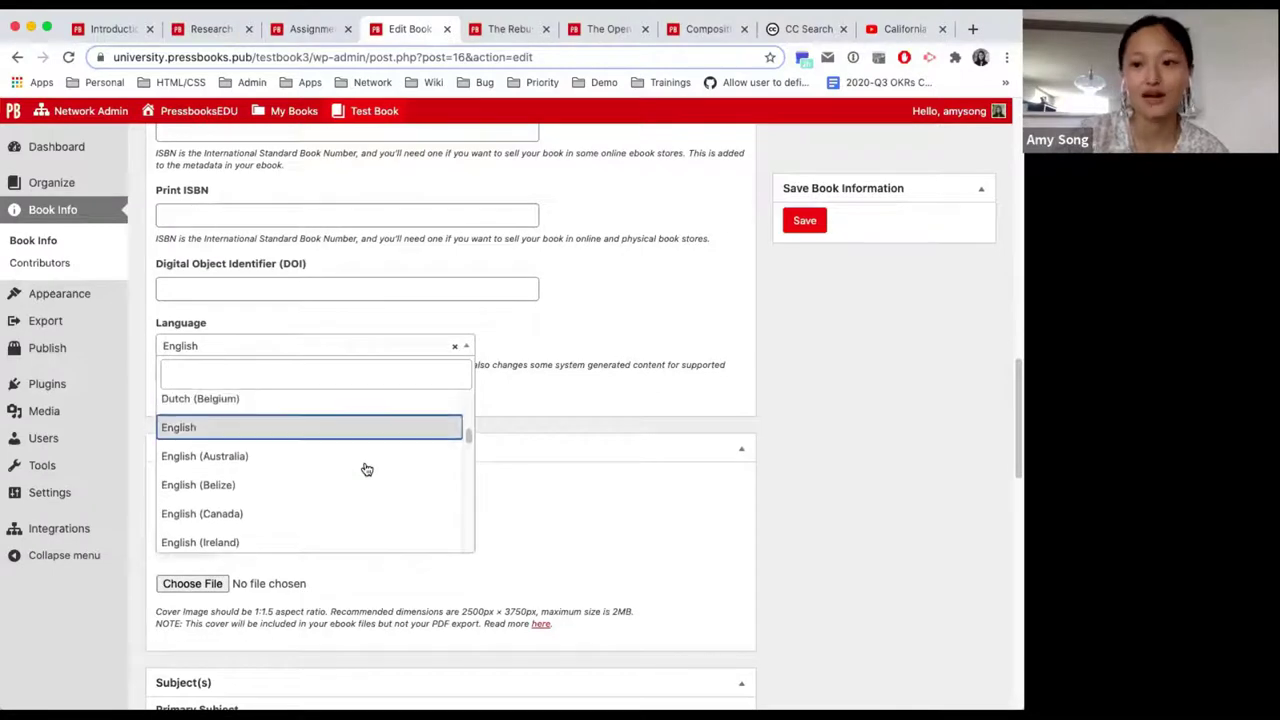
{"action": "left_click", "coordinate": [600, 434]}
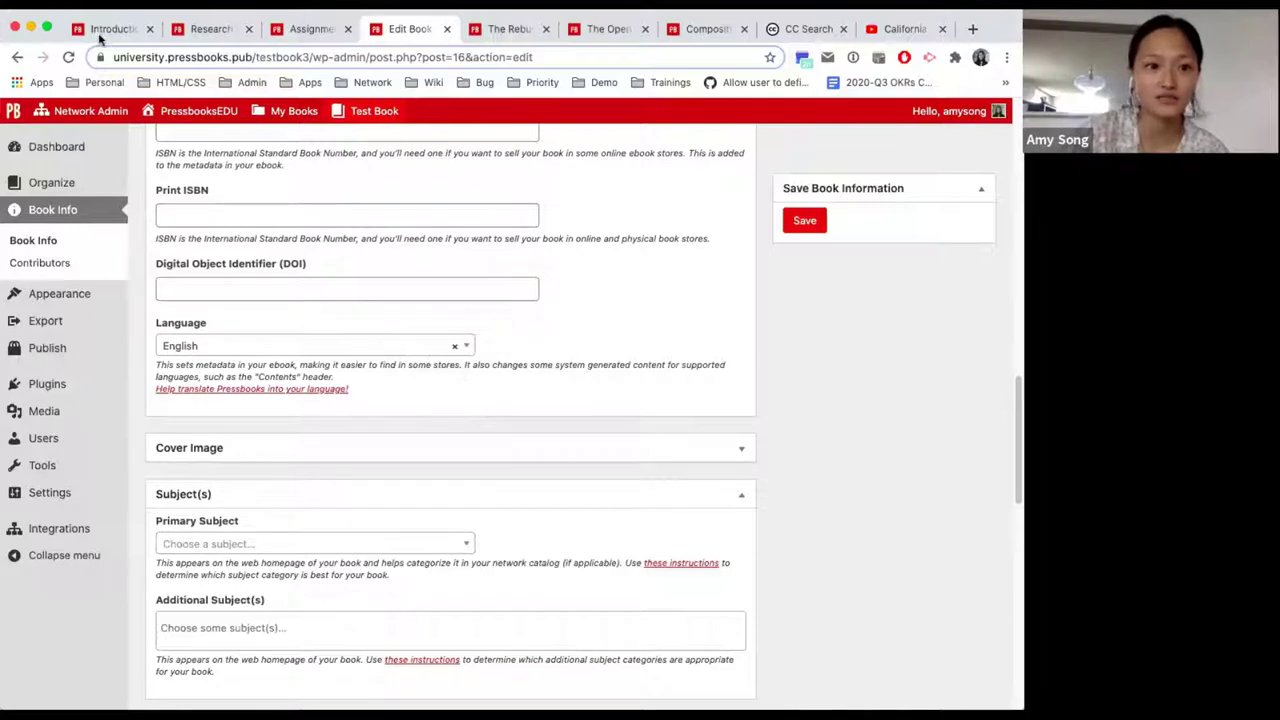
{"action": "left_click", "coordinate": [108, 30]}
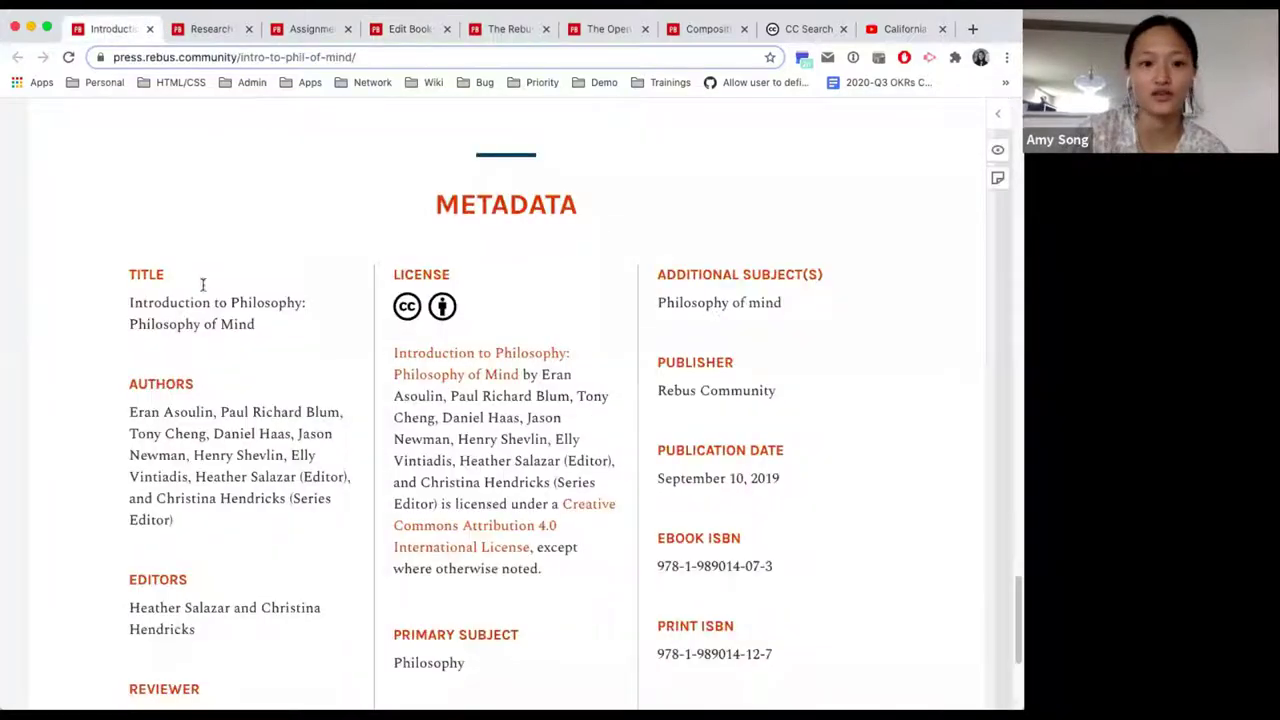
{"action": "double_click", "coordinate": [428, 272]}
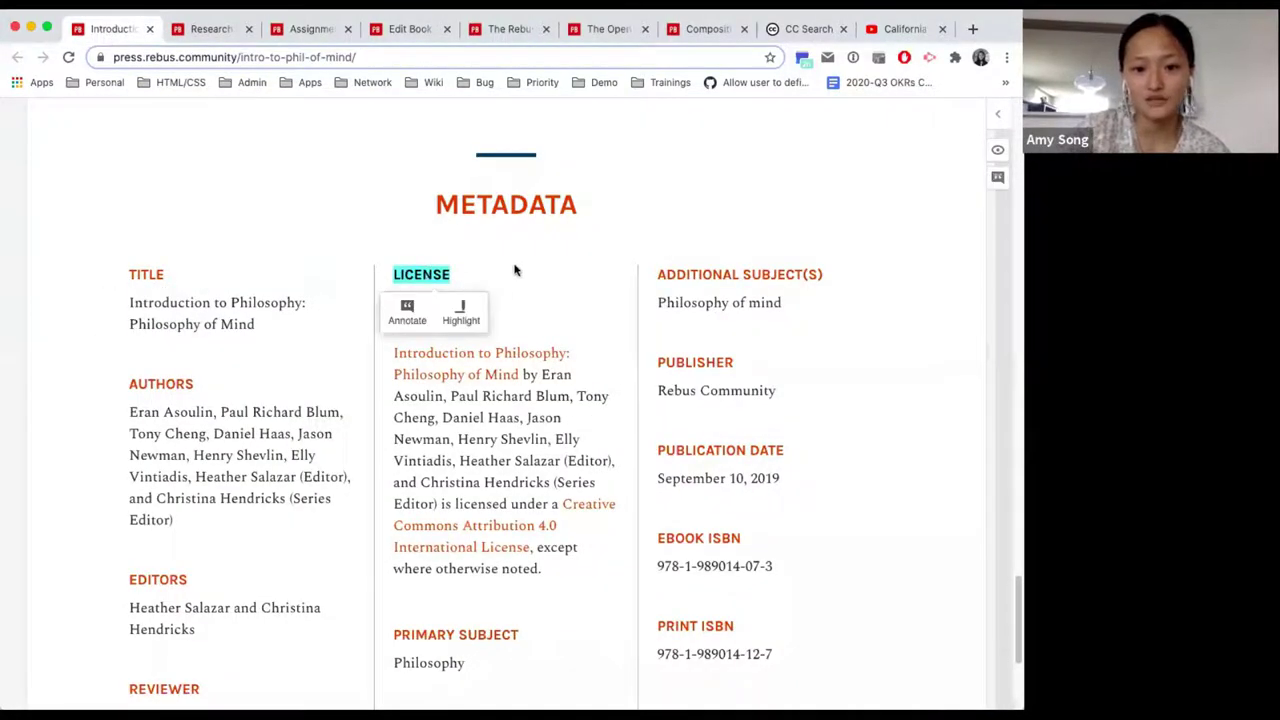
- Back on Test Book's Book Info form, expand the Cover Image section
{"action": "left_click", "coordinate": [515, 270]}
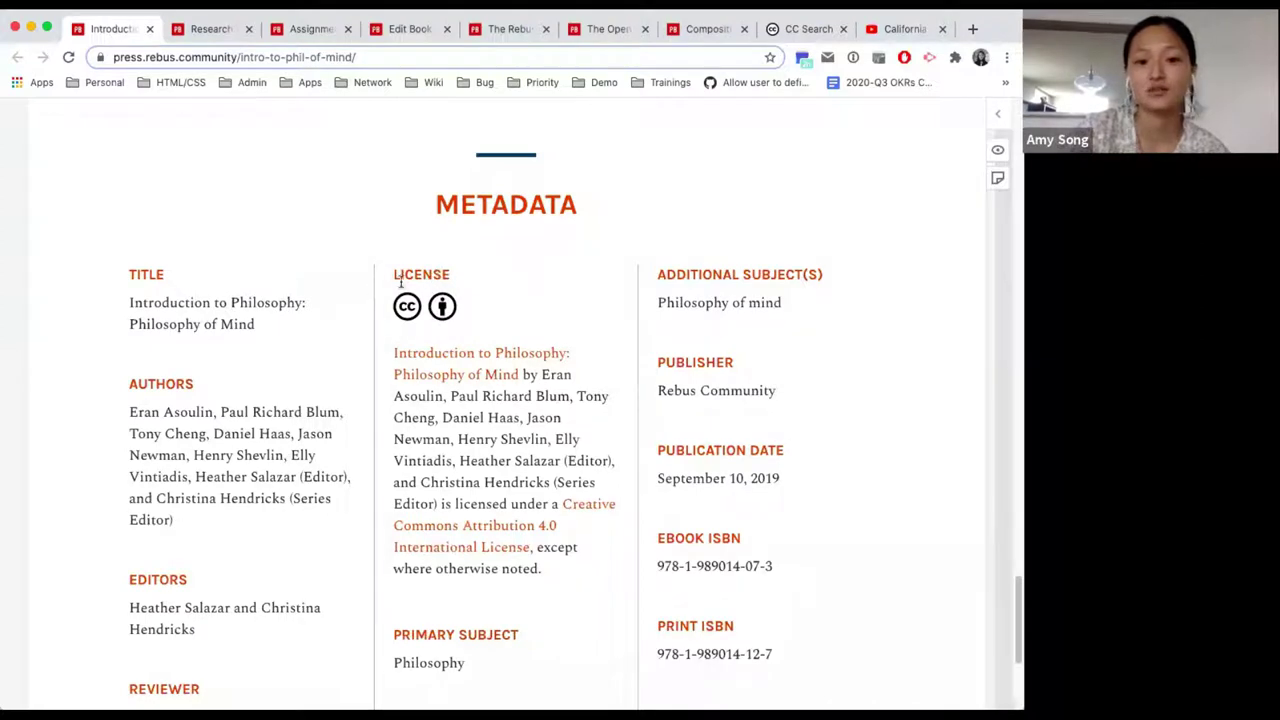
{"action": "left_click", "coordinate": [405, 36]}
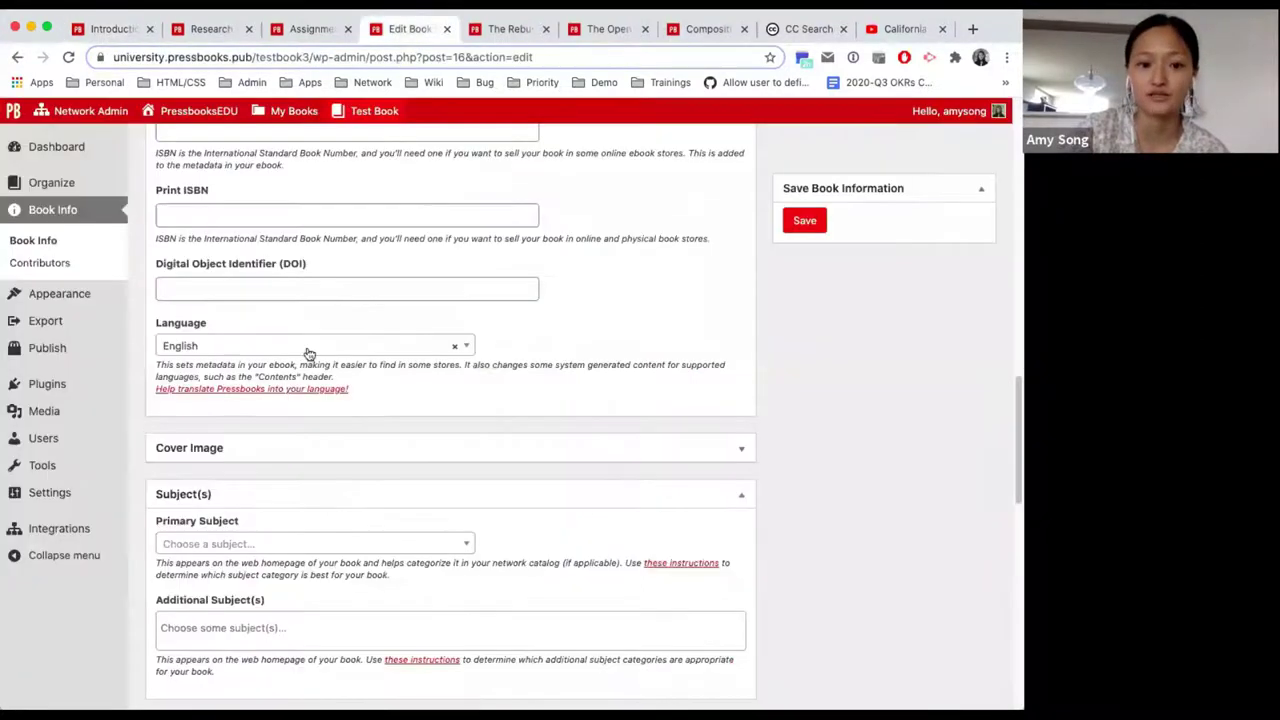
{"action": "left_click", "coordinate": [309, 447]}
{"action": "scroll", "coordinate": [545, 455], "scroll_direction": "down", "scroll_amount": 2}
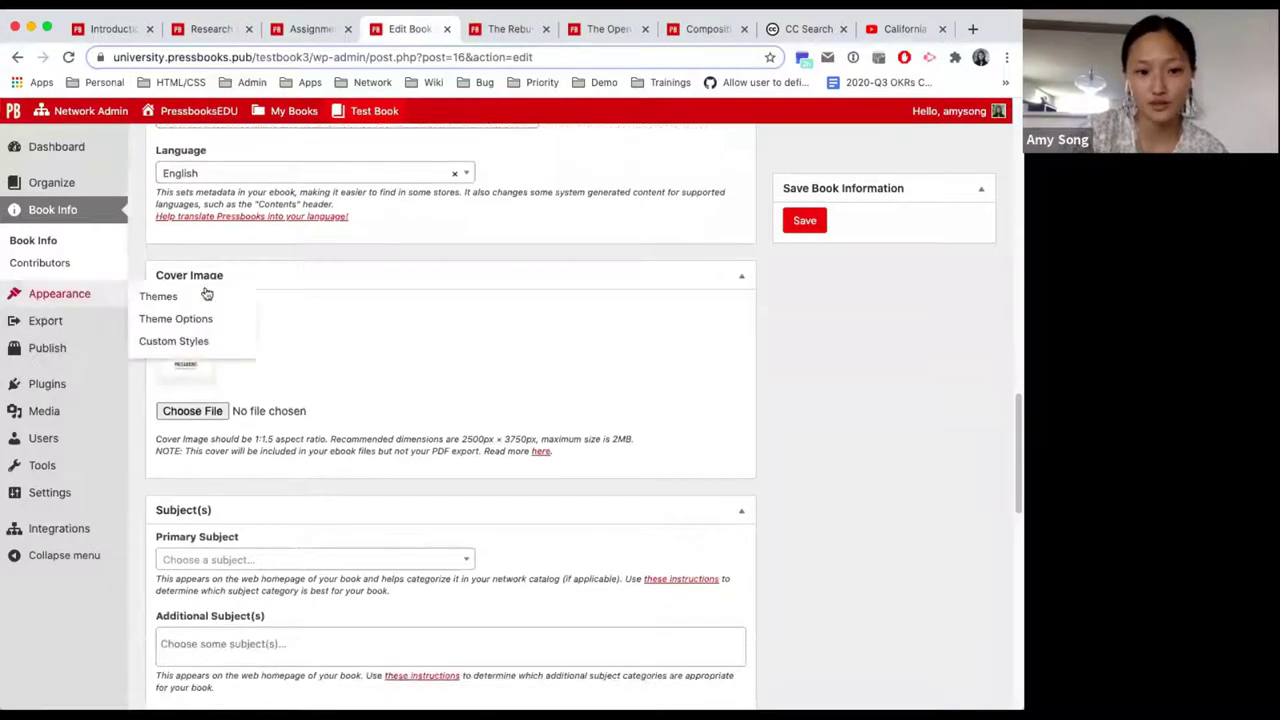
- Reload the Rebus book page, then list the Primary Subject choices like The Arts
{"action": "left_click", "coordinate": [118, 28]}
{"action": "key", "text": "super+r"}
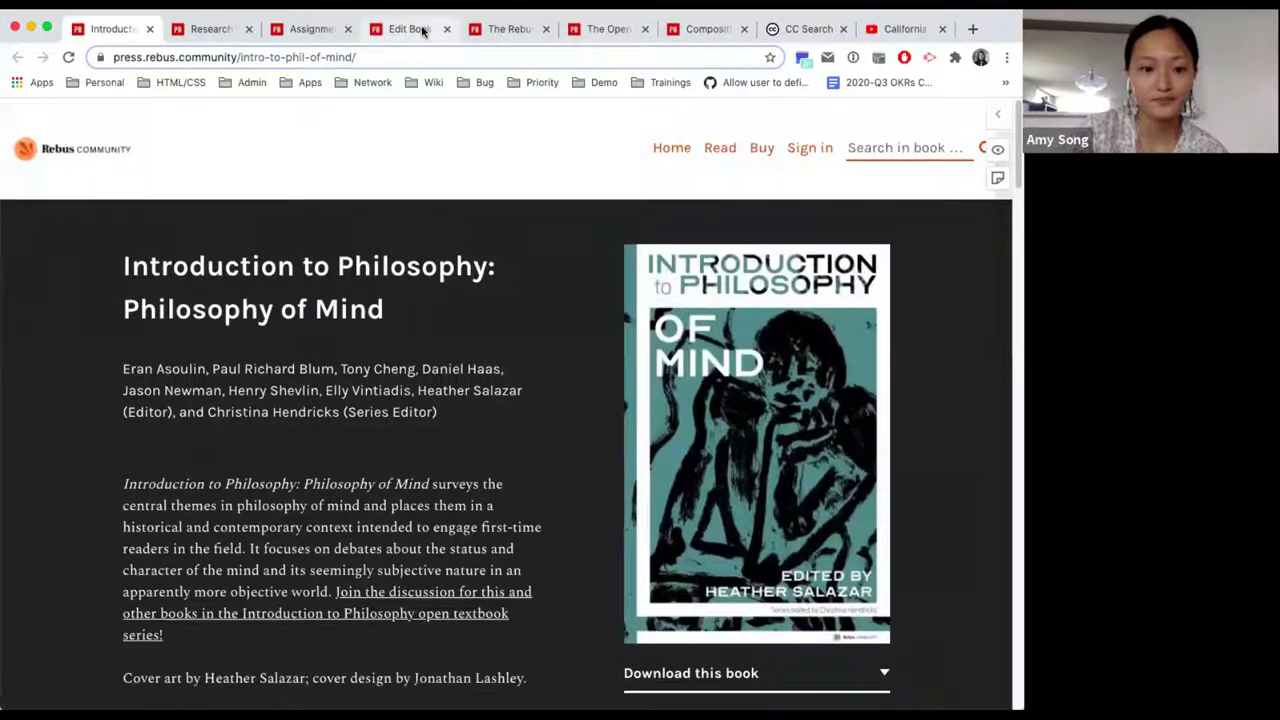
{"action": "left_click", "coordinate": [430, 30]}
{"action": "scroll", "coordinate": [380, 400], "scroll_direction": "down", "scroll_amount": 2}
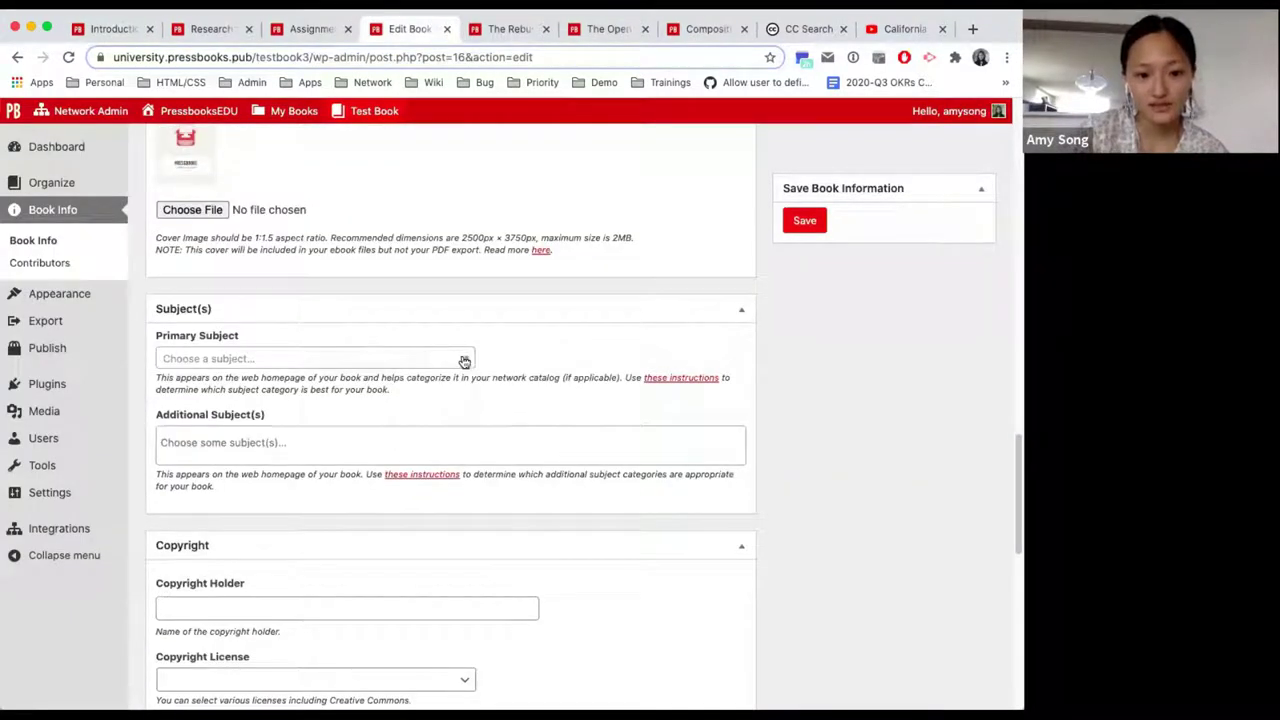
{"action": "left_click", "coordinate": [466, 361]}
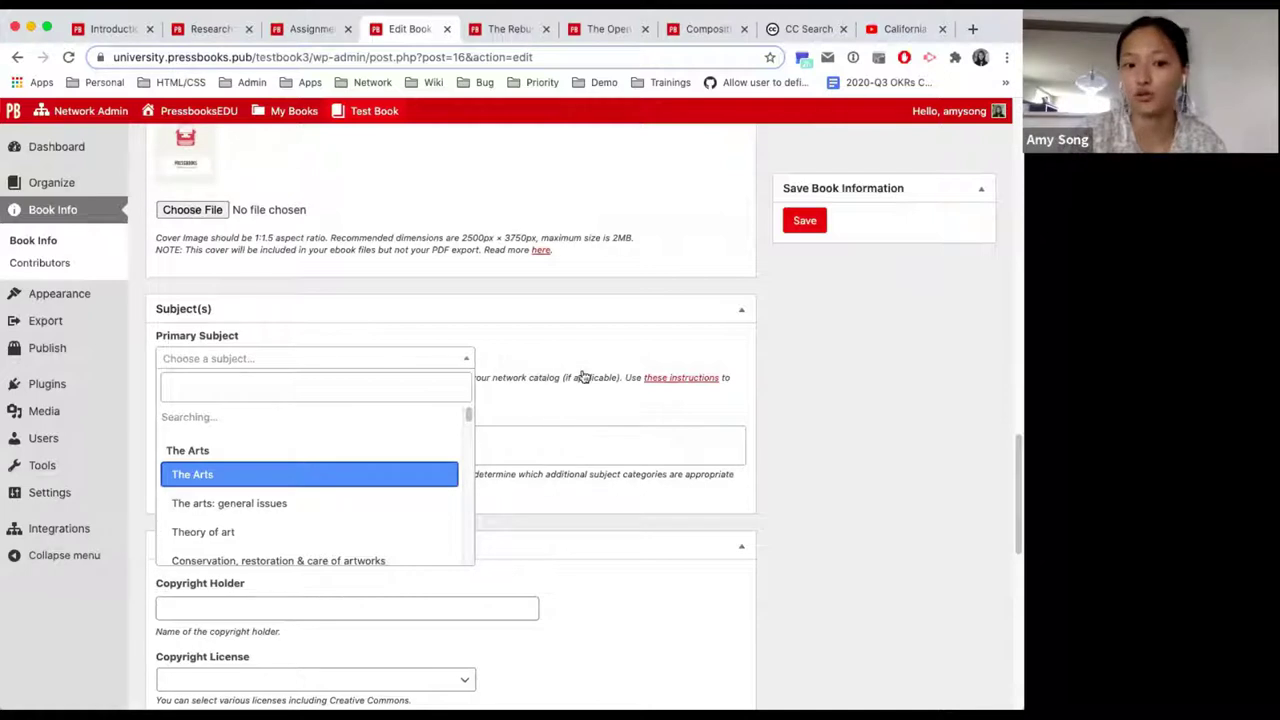
{"action": "scroll", "coordinate": [590, 385], "scroll_direction": "down", "scroll_amount": 2}
- Consult EDItEUR's Thema v1.4 subject guidance, then show the Copyright License choices on the form
{"action": "scroll", "coordinate": [679, 505], "scroll_direction": "down", "scroll_amount": 1}
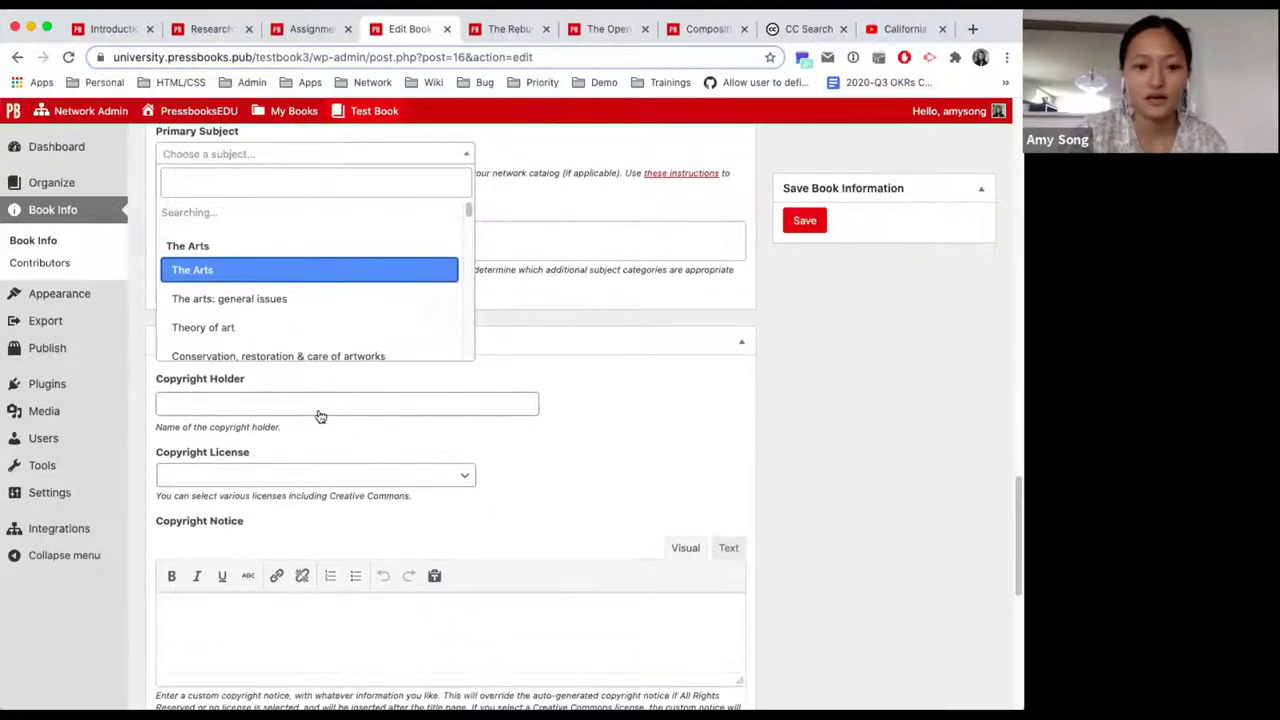
{"action": "left_click", "coordinate": [601, 534]}
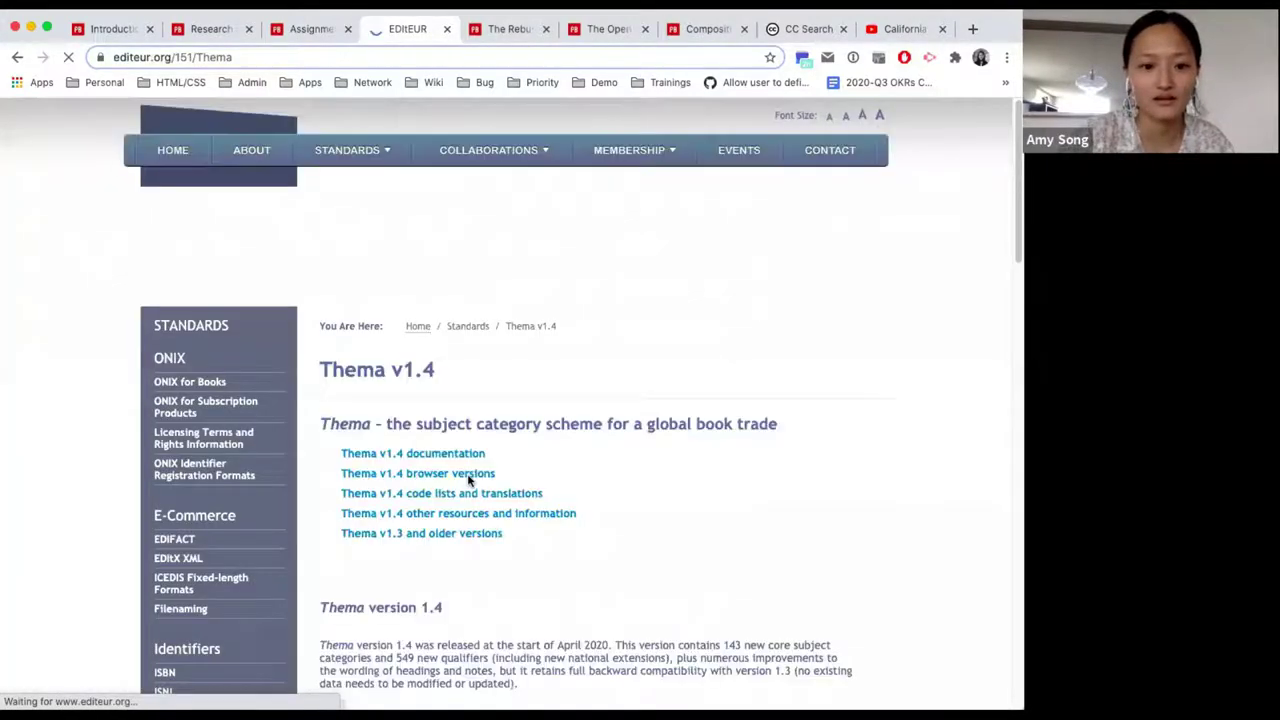
{"action": "left_click", "coordinate": [16, 57]}
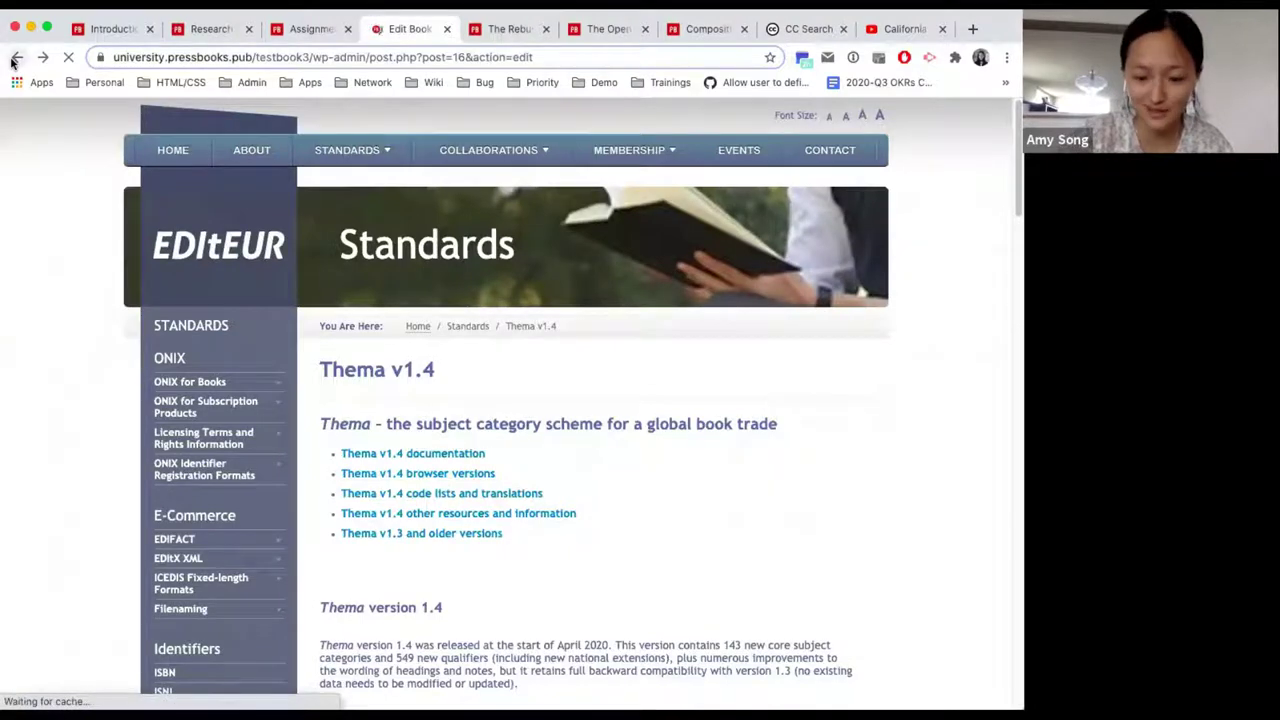
{"action": "scroll", "coordinate": [406, 295], "scroll_direction": "down", "scroll_amount": 5}
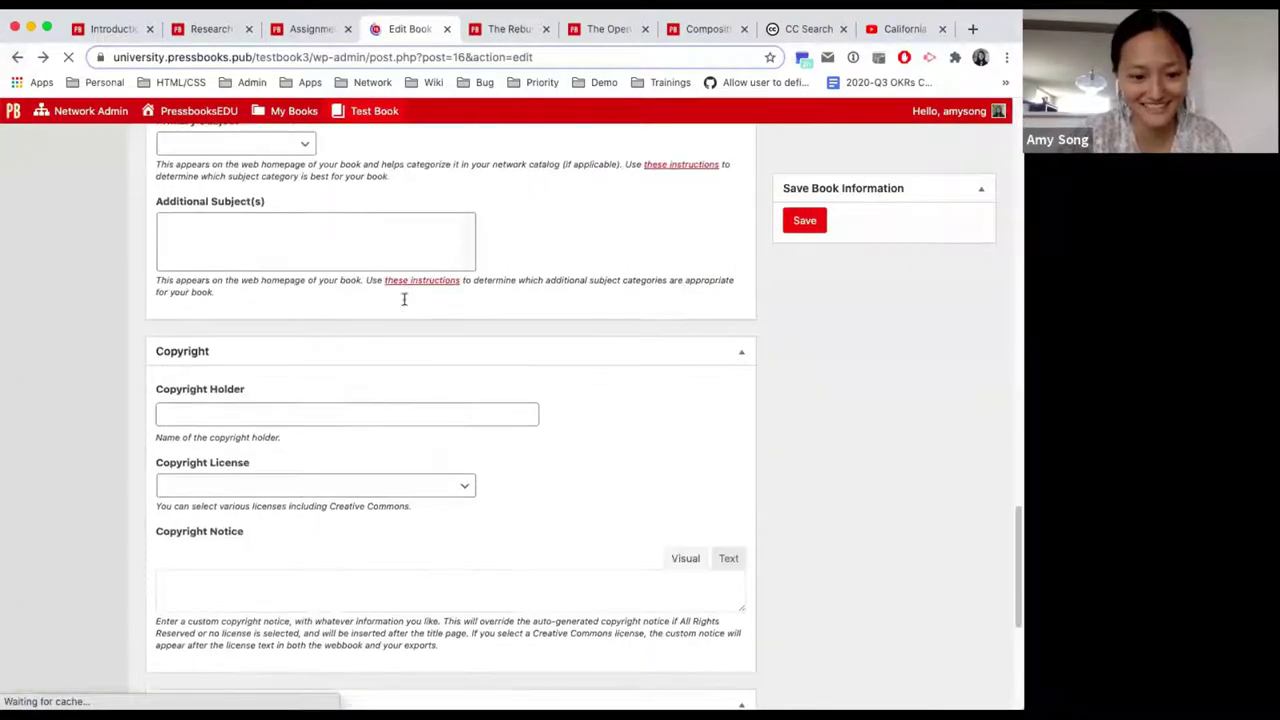
{"action": "scroll", "coordinate": [374, 395], "scroll_direction": "down", "scroll_amount": 10}
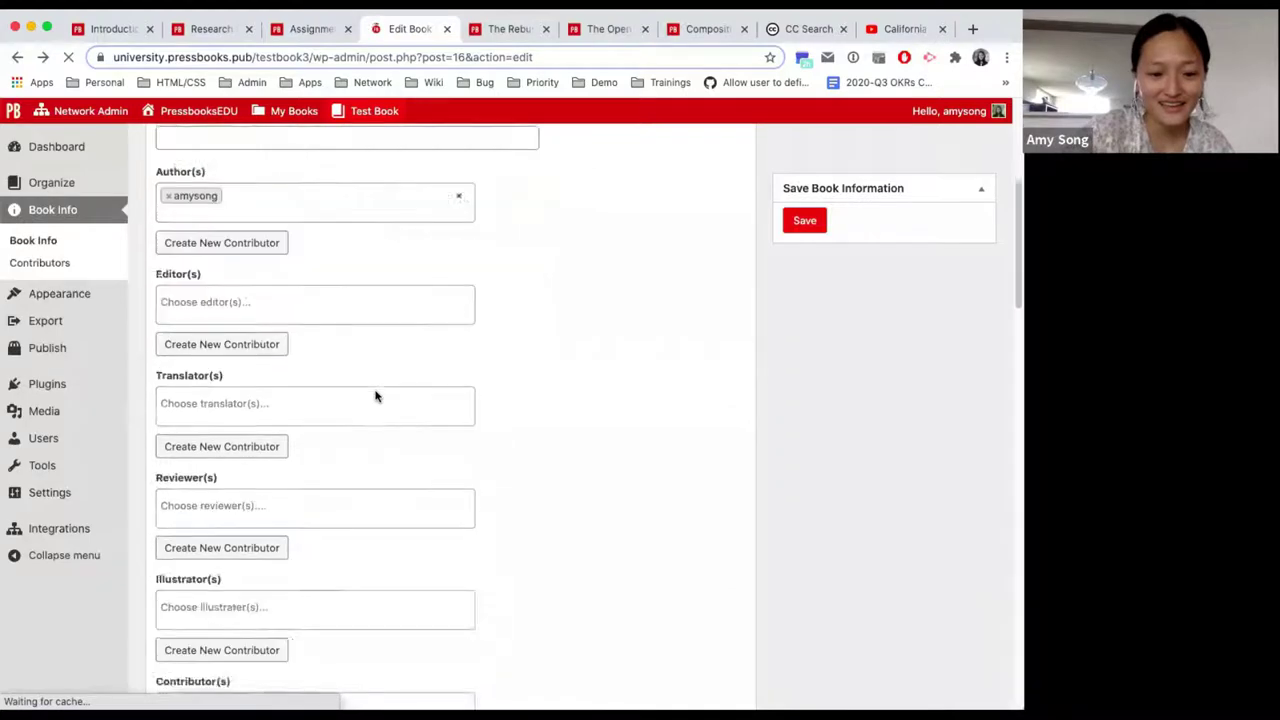
{"action": "scroll", "coordinate": [375, 396], "scroll_direction": "down", "scroll_amount": 5}
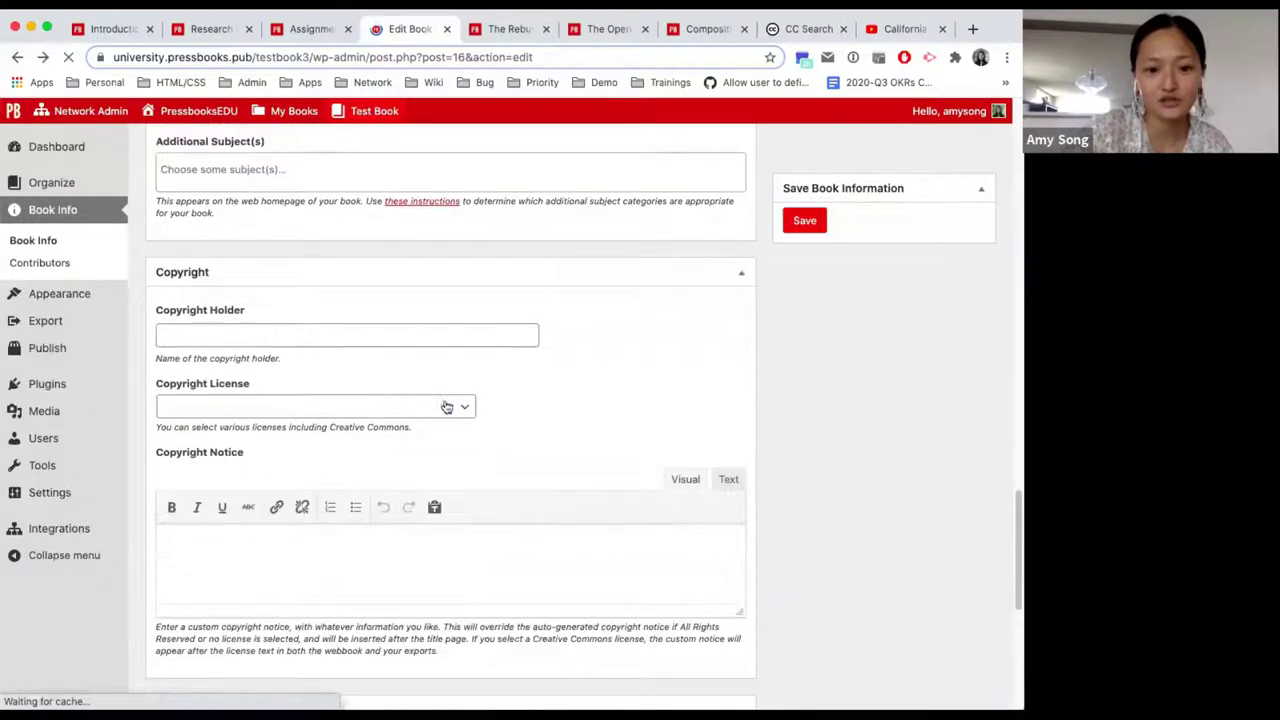
{"action": "left_click", "coordinate": [437, 404]}
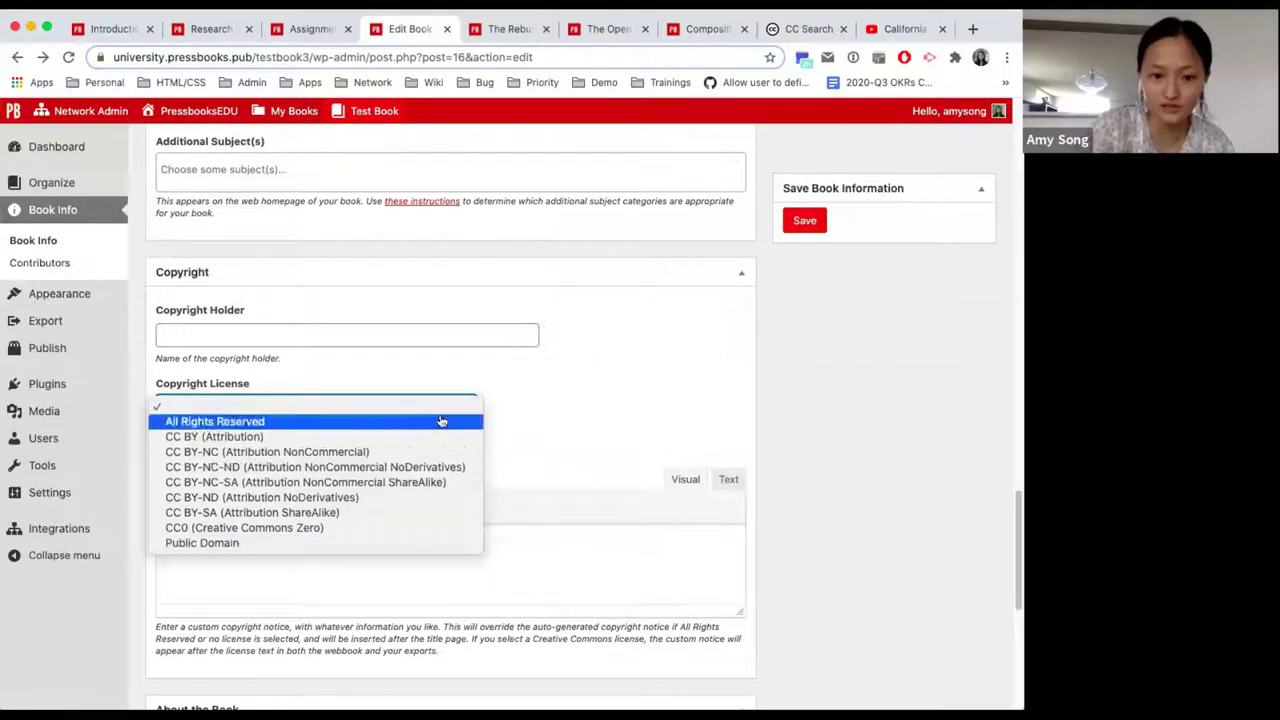
{"action": "left_click", "coordinate": [569, 413]}
{"action": "scroll", "coordinate": [567, 416], "scroll_direction": "down", "scroll_amount": 10}
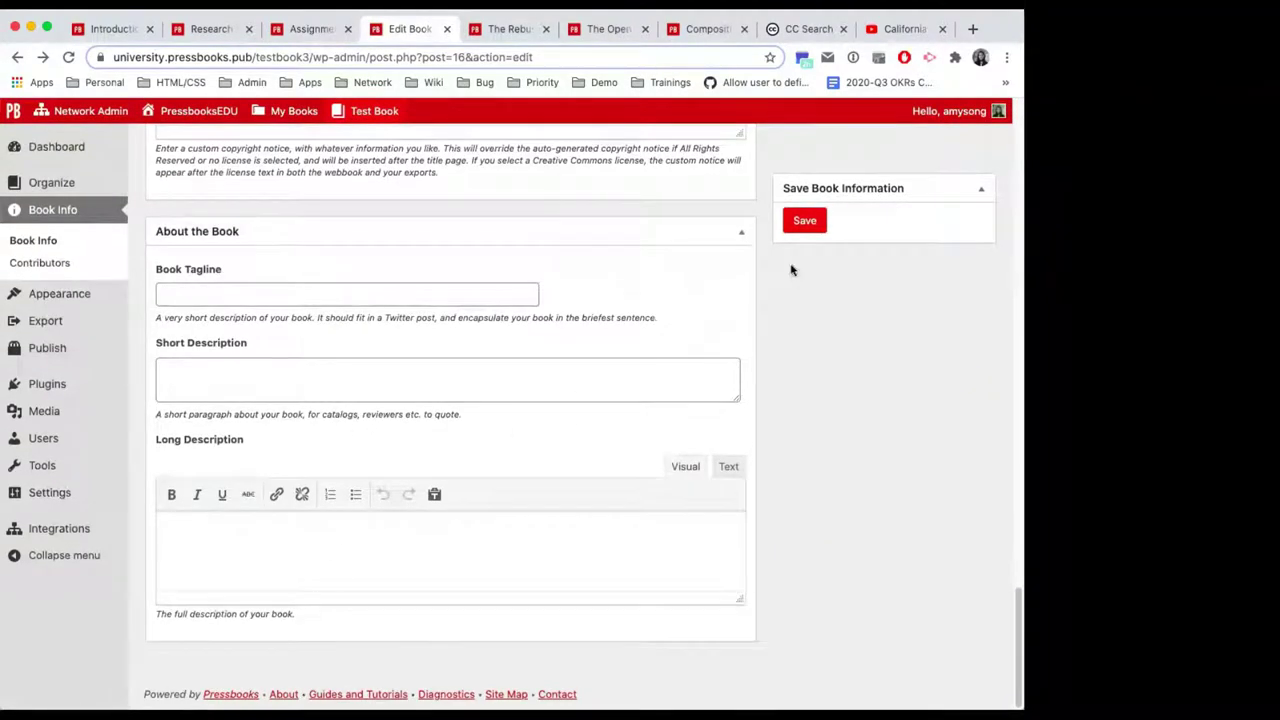
{"action": "scroll", "coordinate": [540, 285], "scroll_direction": "up", "scroll_amount": 5}
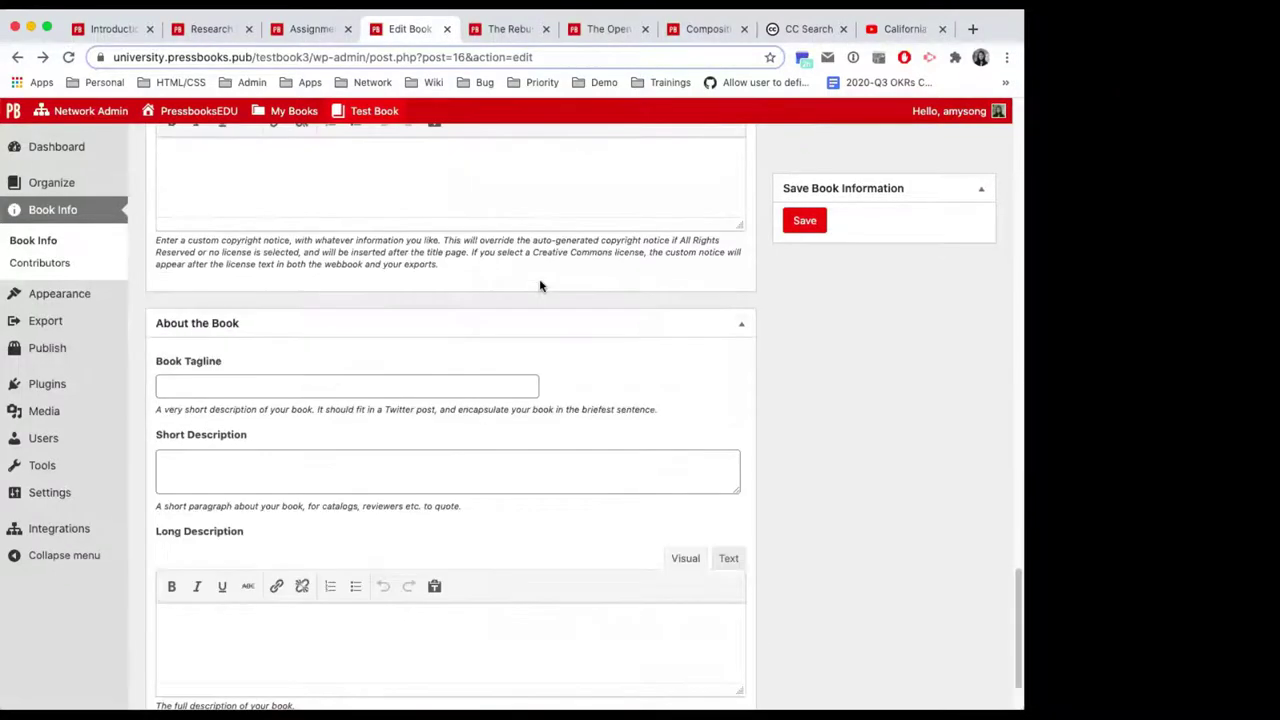
{"action": "scroll", "coordinate": [690, 368], "scroll_direction": "up", "scroll_amount": 3}
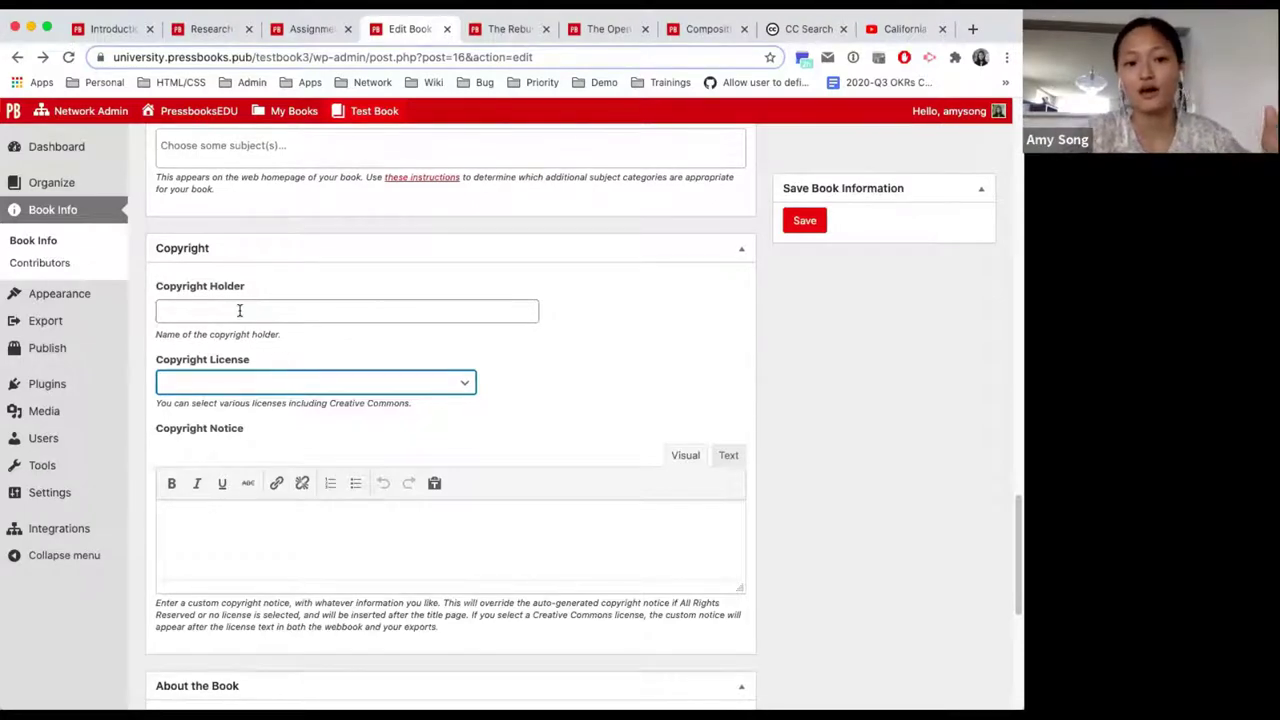
{"action": "scroll", "coordinate": [341, 371], "scroll_direction": "up", "scroll_amount": 1}
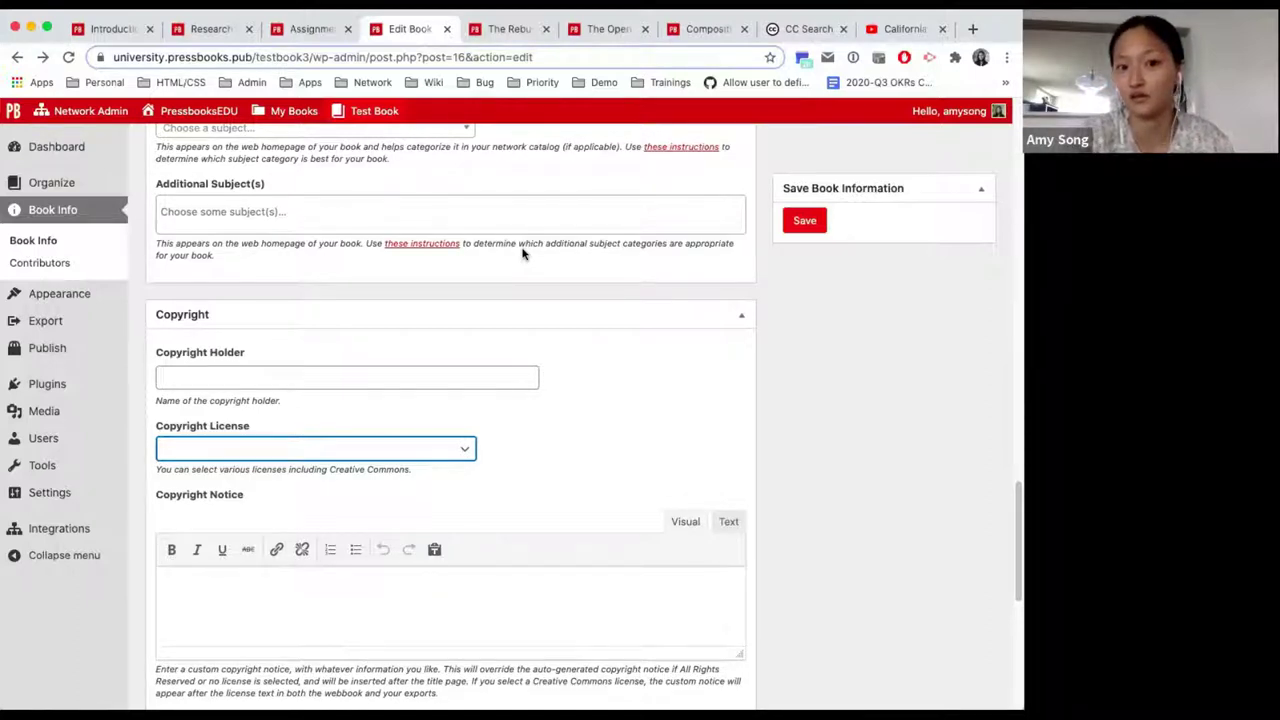
{"action": "left_click", "coordinate": [330, 30]}
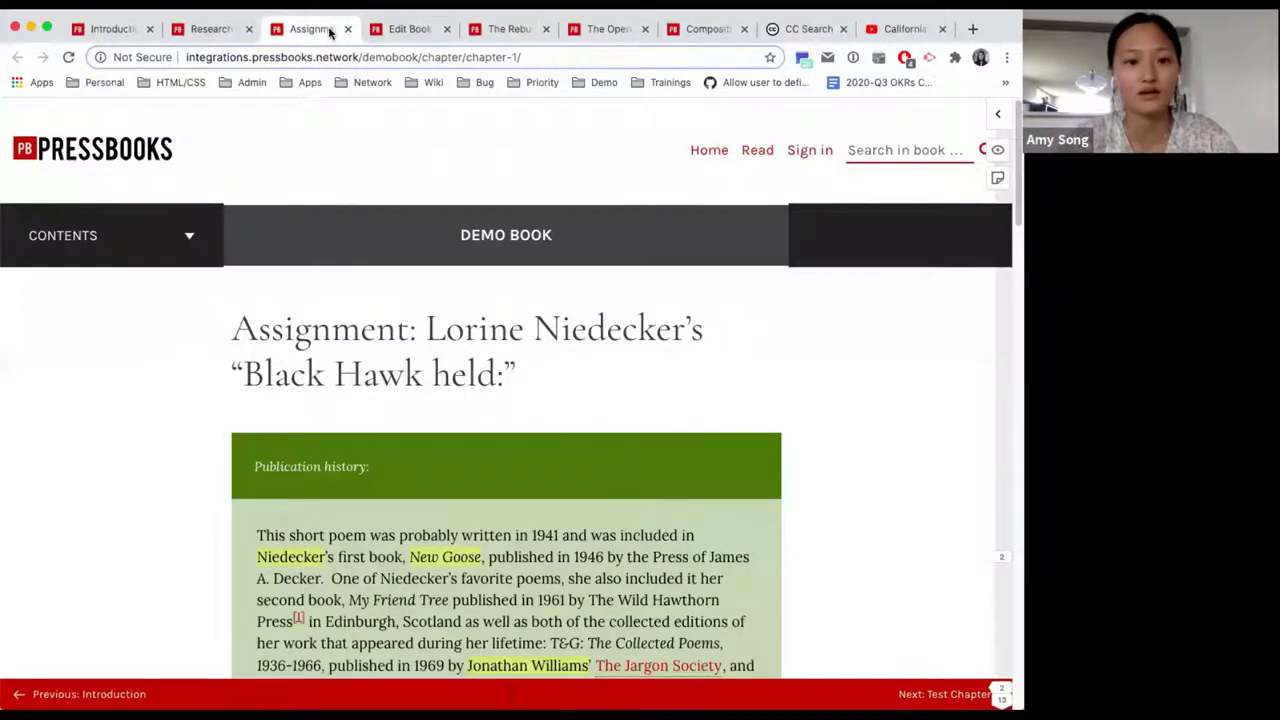
{"action": "left_click", "coordinate": [435, 35]}
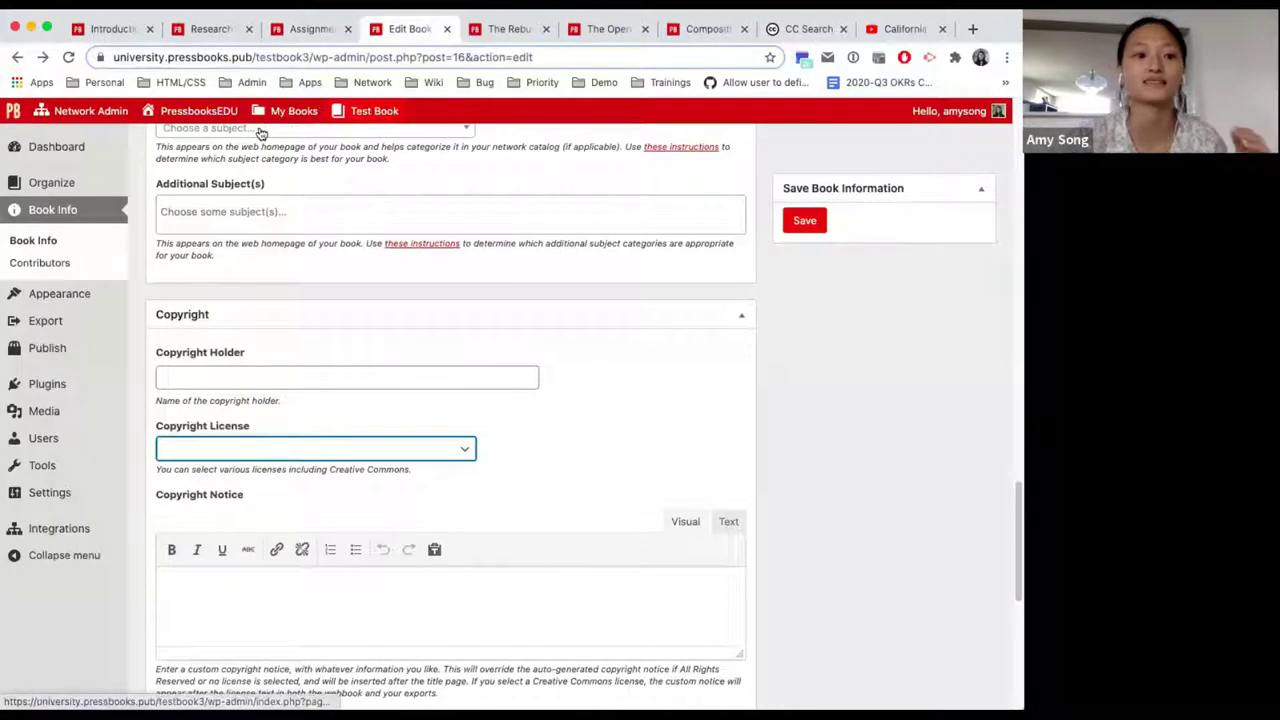
{"action": "left_click", "coordinate": [90, 180]}
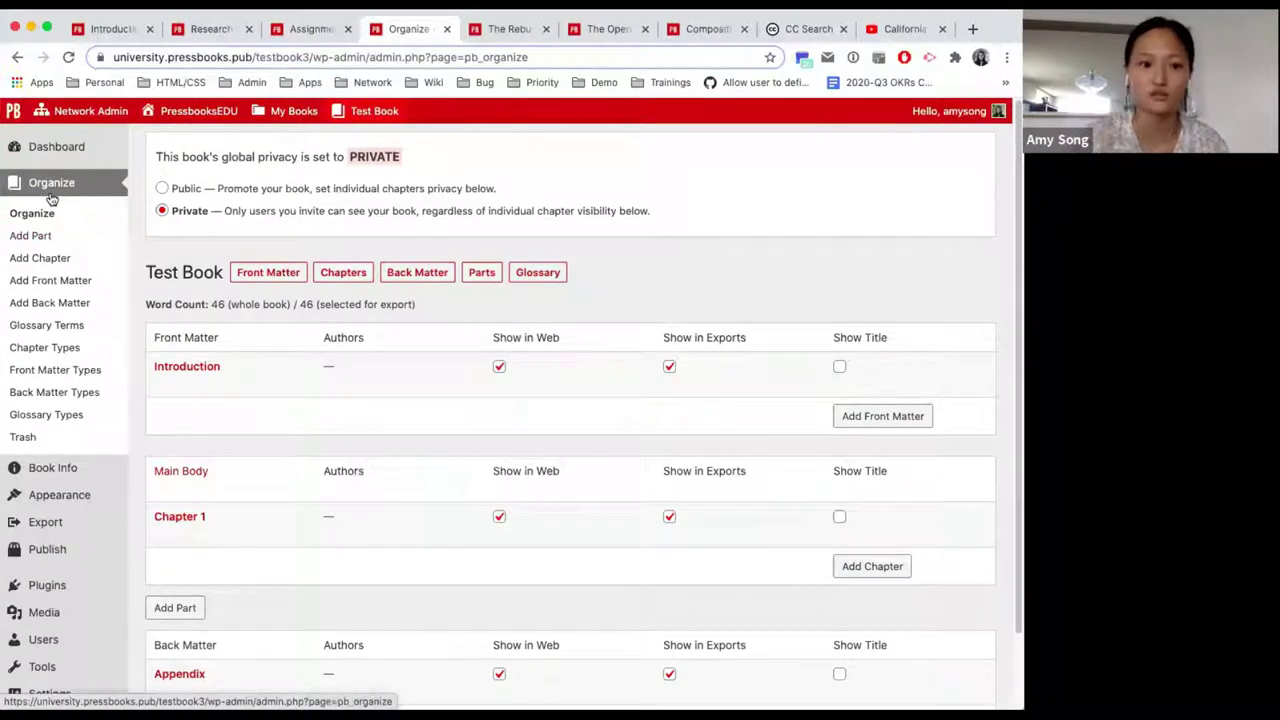
{"action": "mouse_move", "coordinate": [372, 118]}
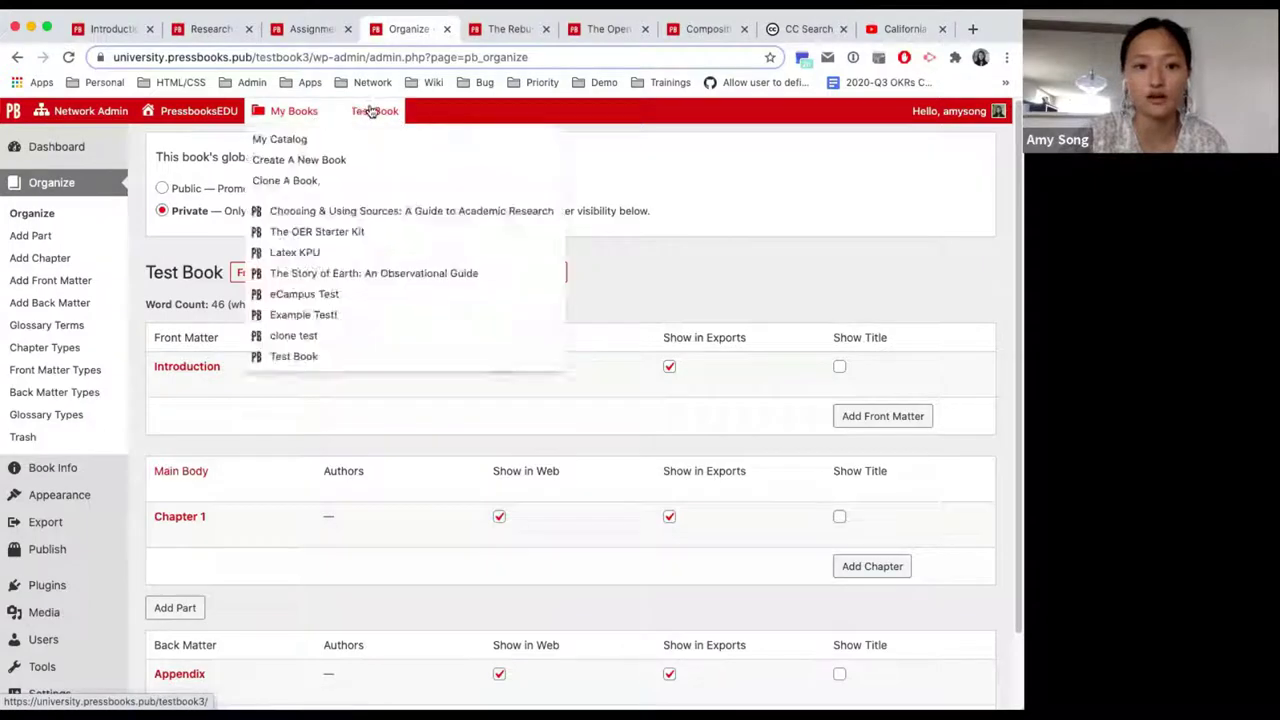
{"action": "left_click", "coordinate": [358, 143]}
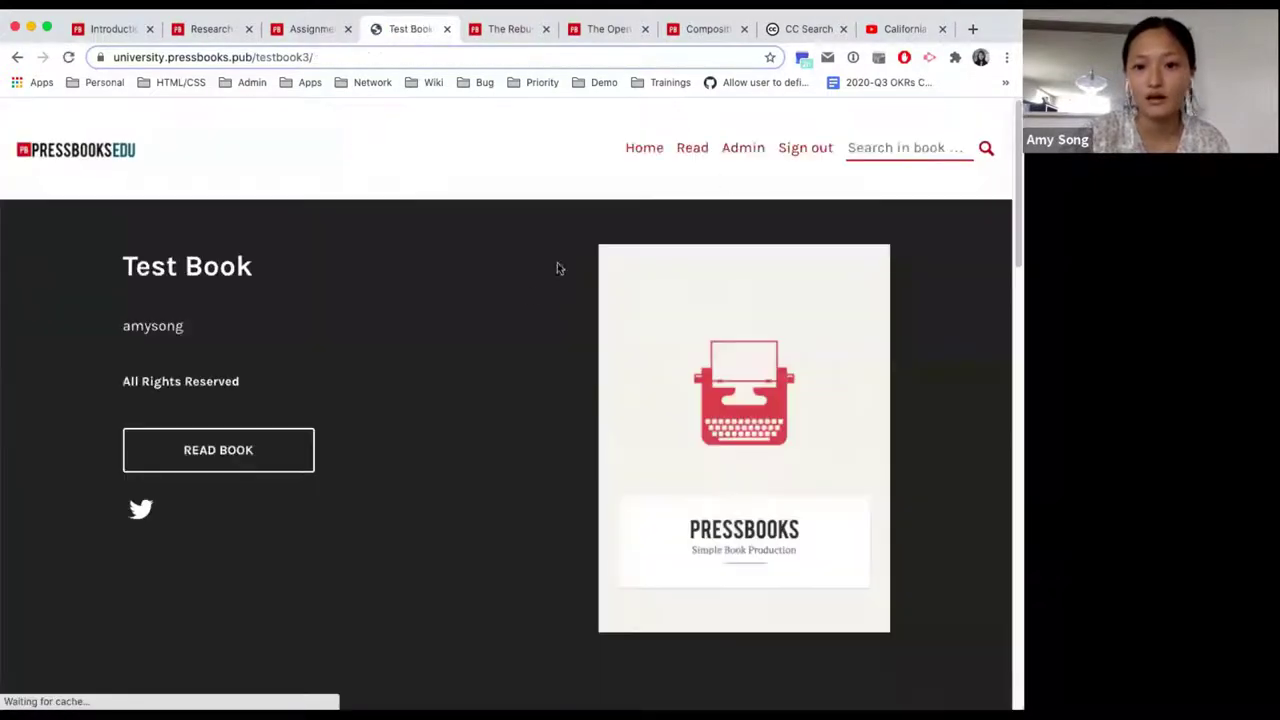
{"action": "left_click", "coordinate": [806, 152]}
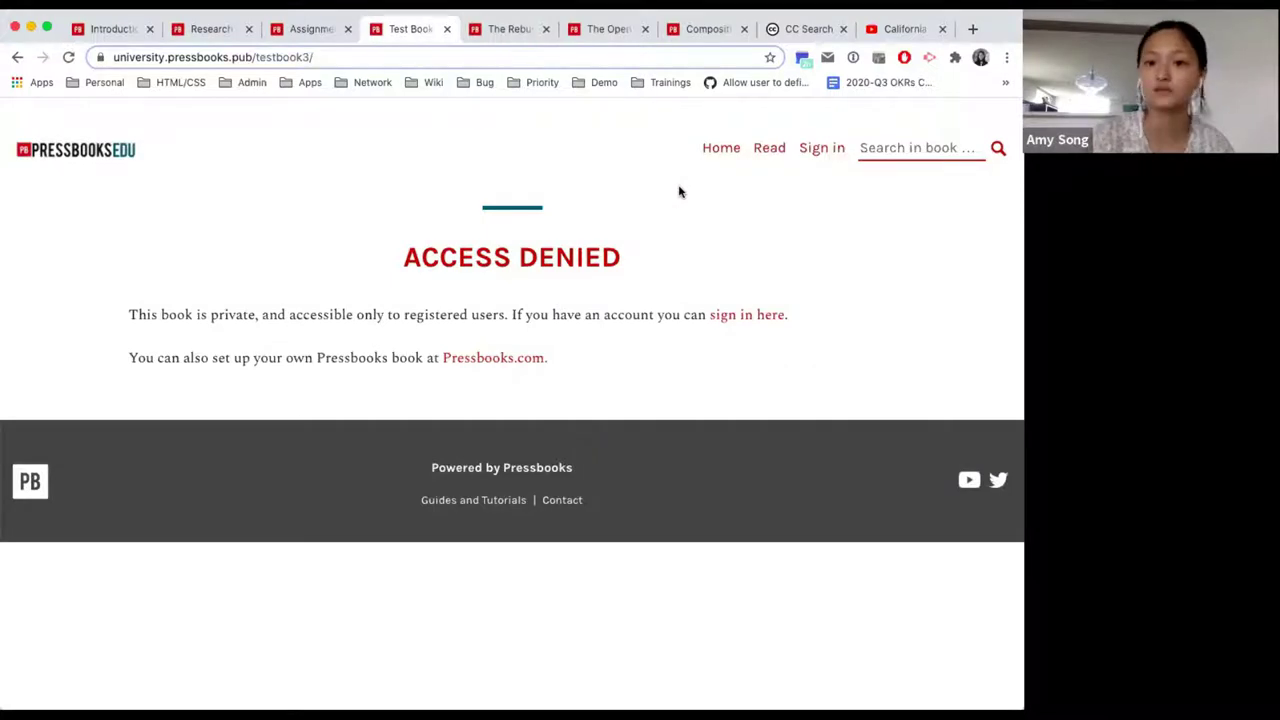
{"action": "left_click", "coordinate": [820, 149]}
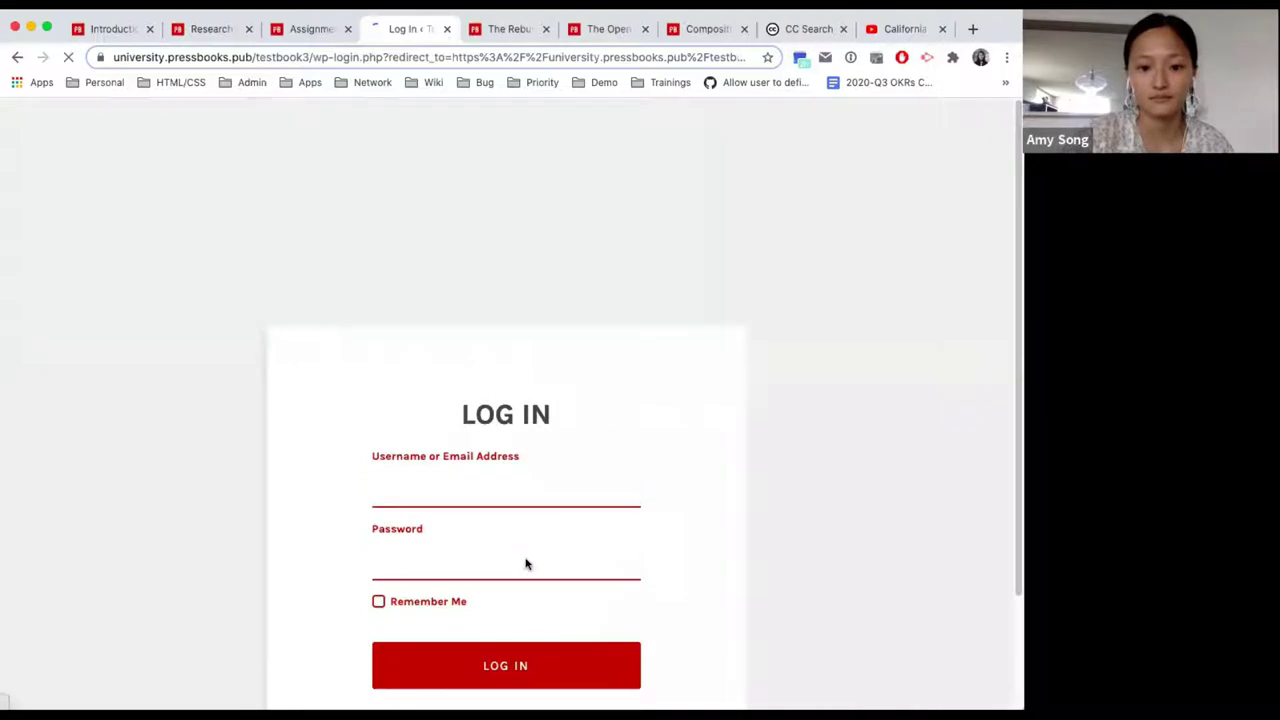
{"action": "scroll", "coordinate": [526, 563], "scroll_direction": "down", "scroll_amount": 2}
{"action": "left_click", "coordinate": [534, 528]}
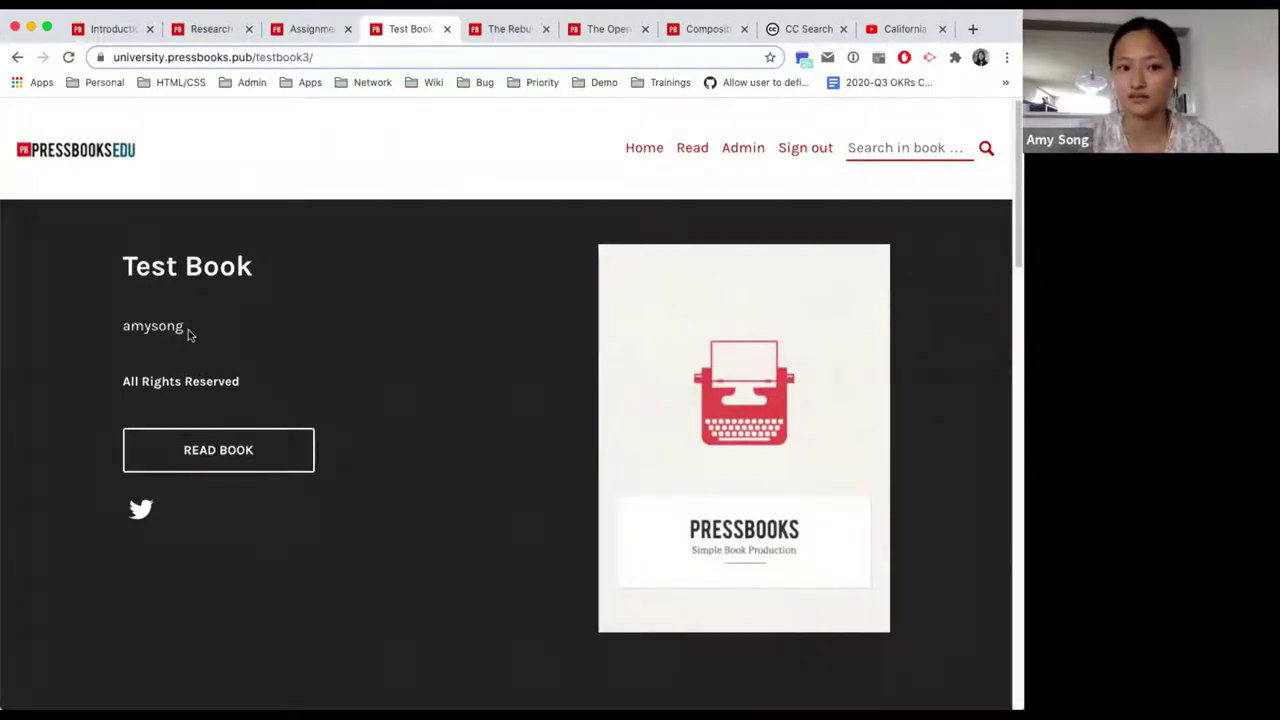
{"action": "scroll", "coordinate": [200, 200], "scroll_direction": "down", "scroll_amount": 3}
{"action": "left_click", "coordinate": [293, 22]}
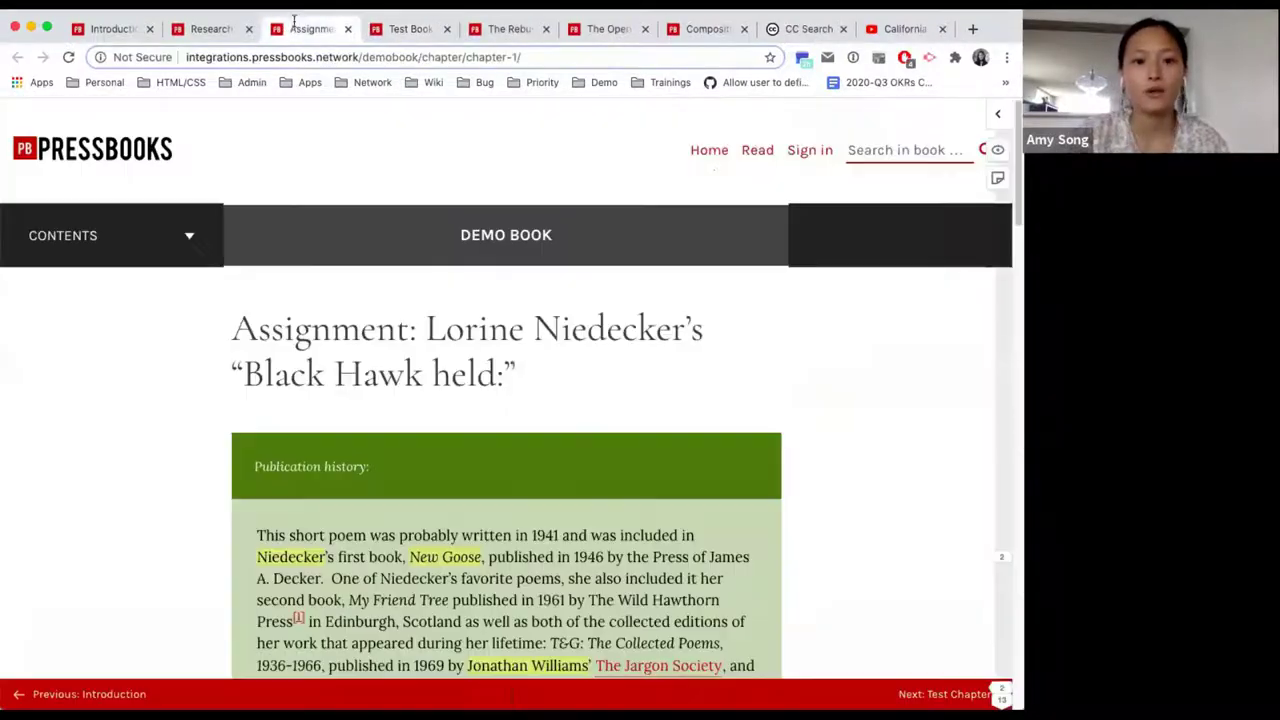
{"action": "left_click", "coordinate": [208, 29]}
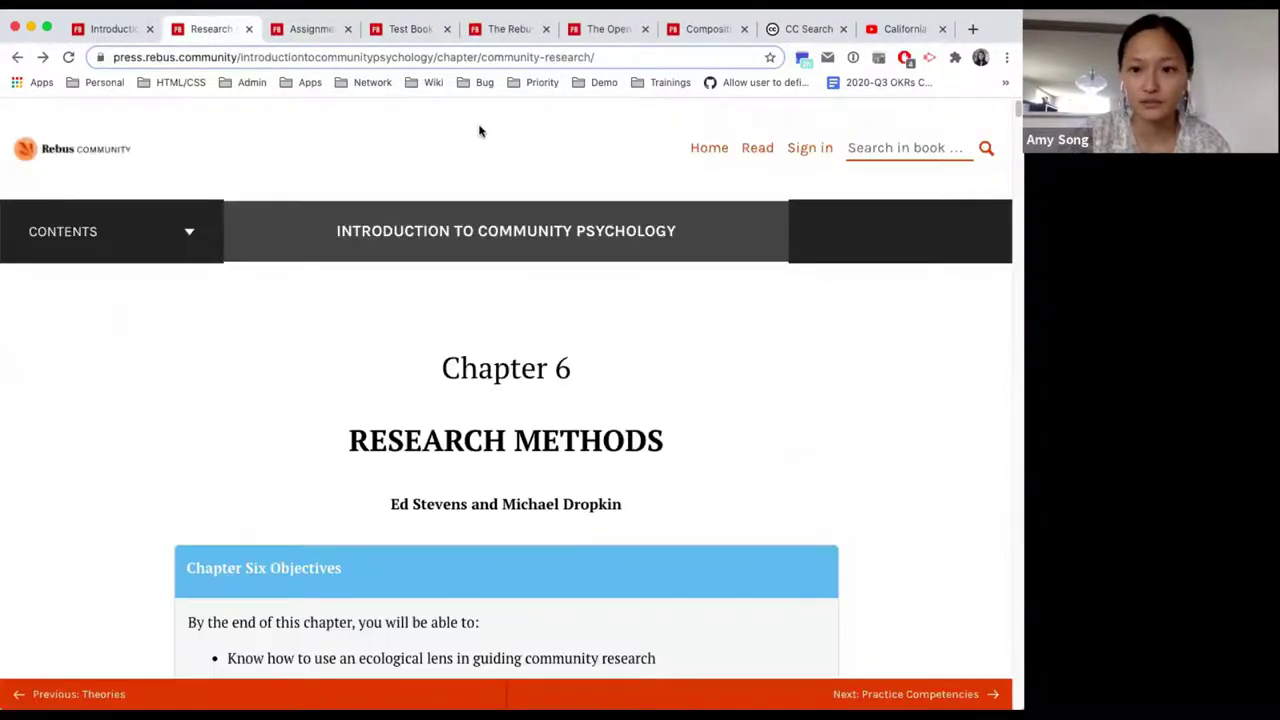
{"action": "scroll", "coordinate": [637, 243], "scroll_direction": "down", "scroll_amount": 2}
{"action": "scroll", "coordinate": [380, 195], "scroll_direction": "up", "scroll_amount": 2}
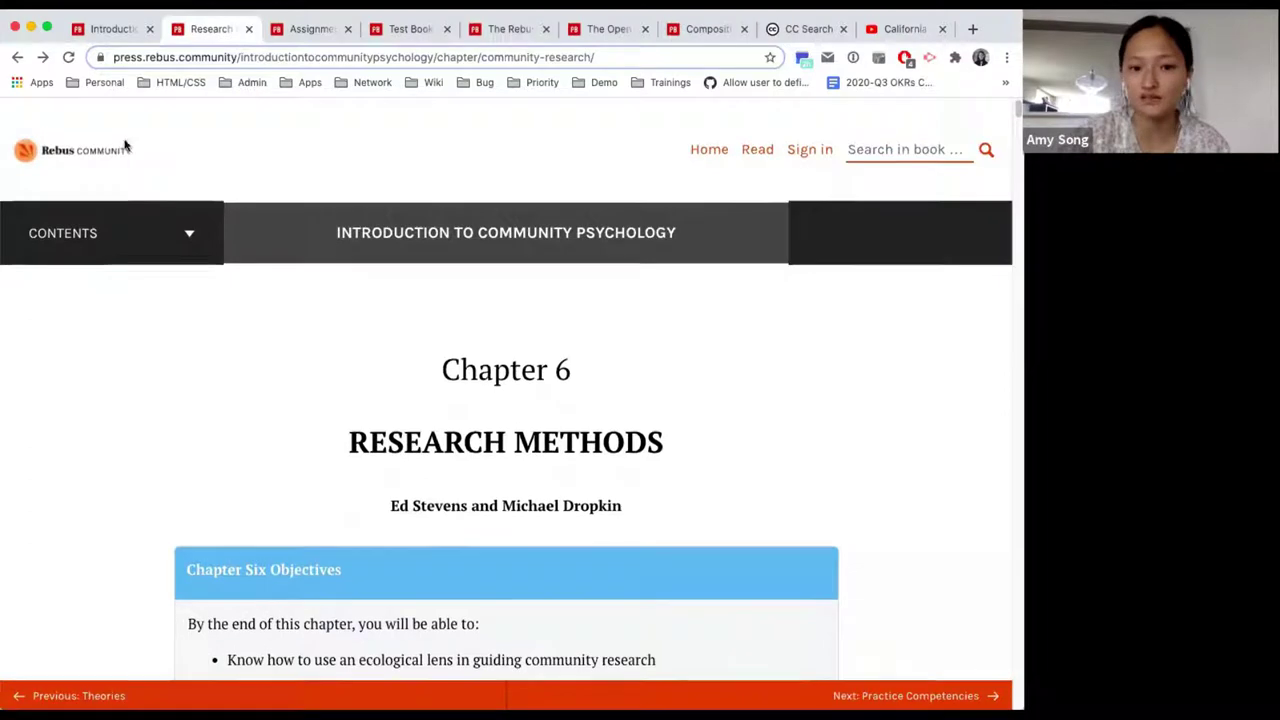
{"action": "scroll", "coordinate": [448, 291], "scroll_direction": "down", "scroll_amount": 1}
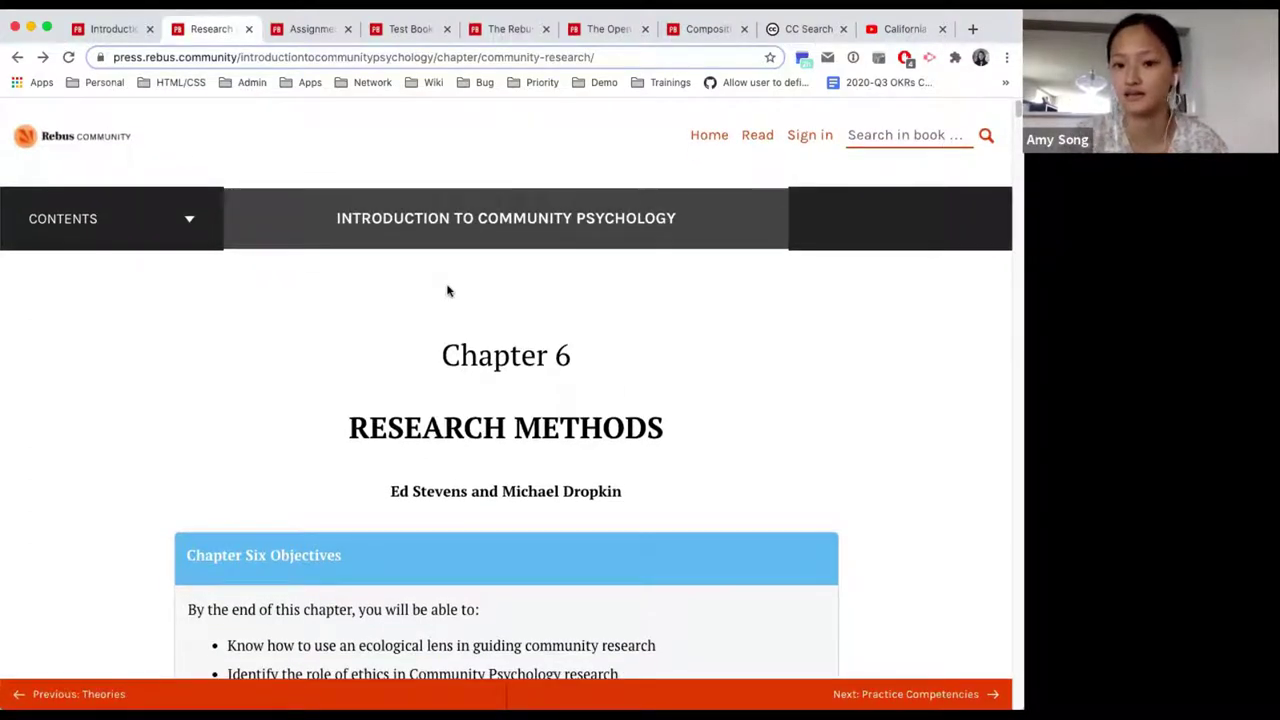
{"action": "left_click", "coordinate": [412, 29]}
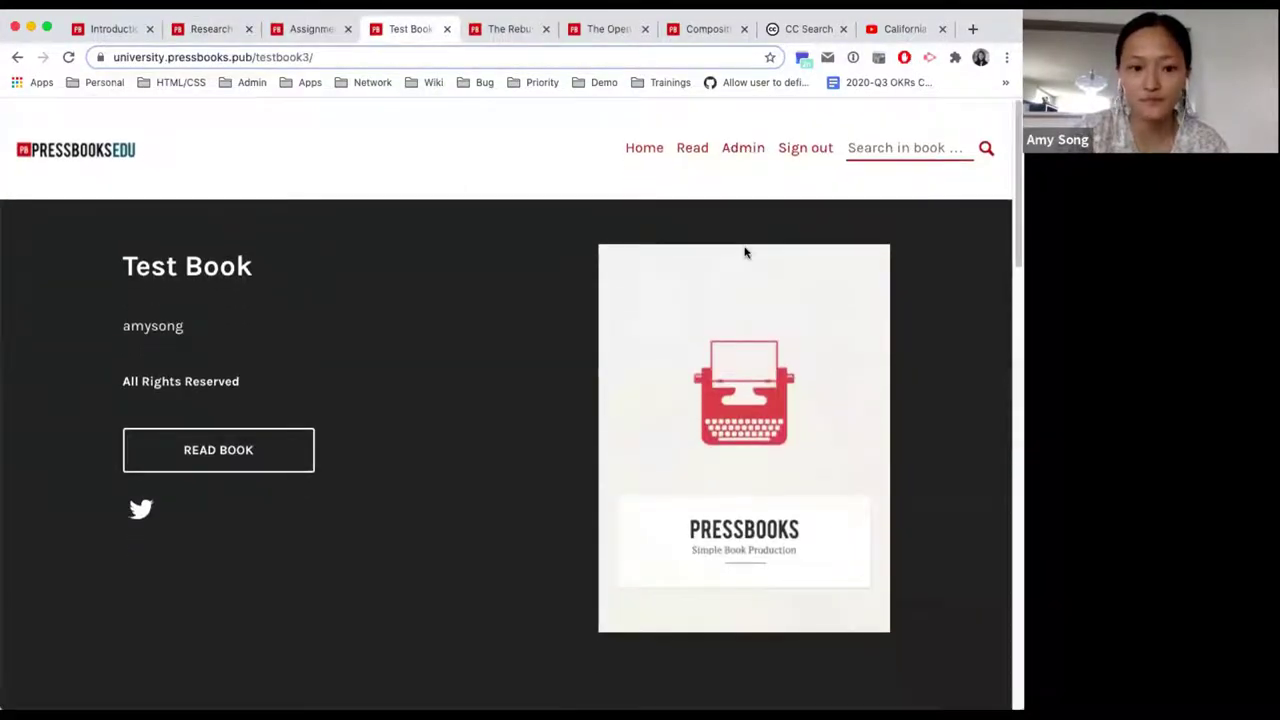
{"action": "left_click", "coordinate": [744, 150]}
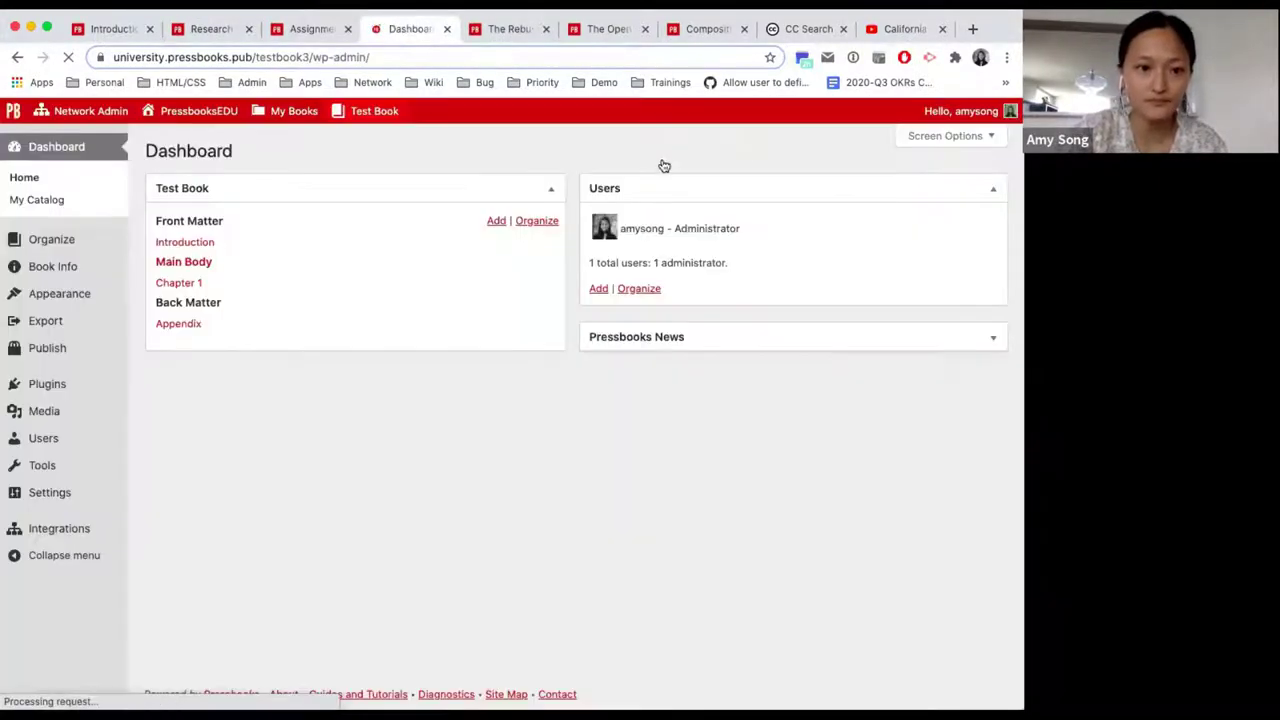
{"action": "left_click", "coordinate": [70, 250]}
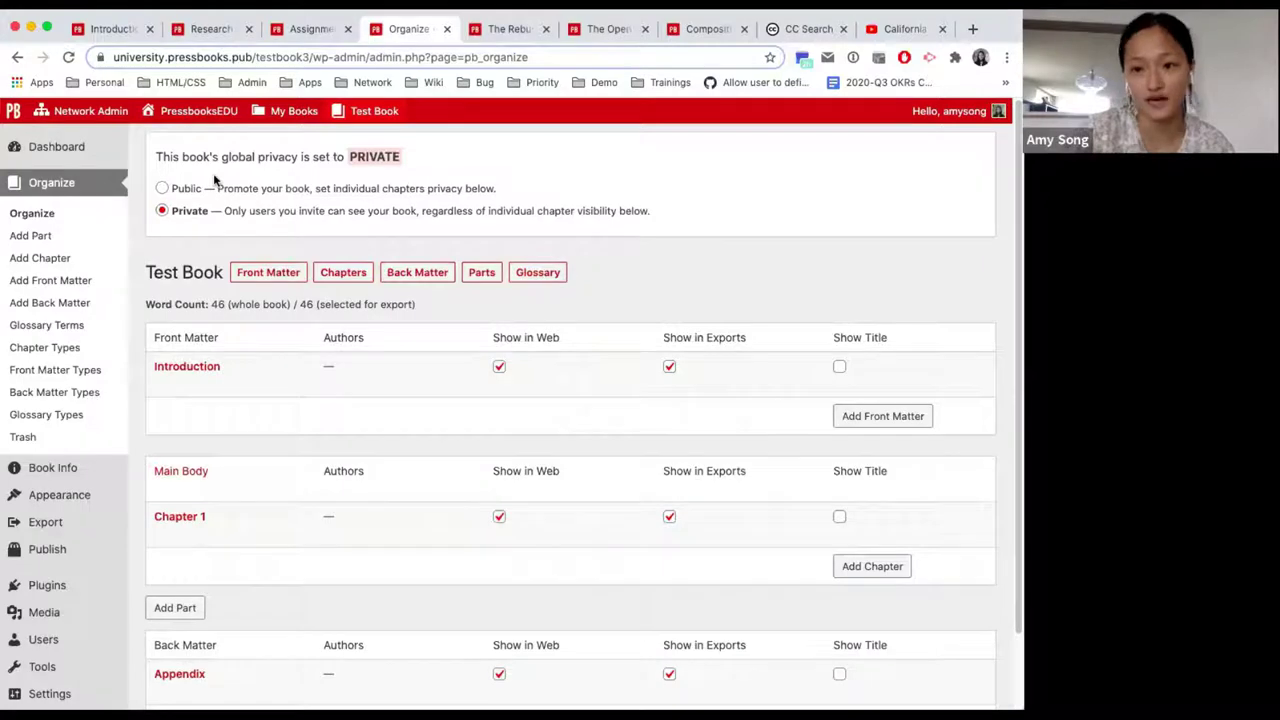
{"action": "left_click", "coordinate": [215, 189]}
- Keep Test Book Private and return to its Edit Book Information form
{"action": "left_click", "coordinate": [214, 211]}
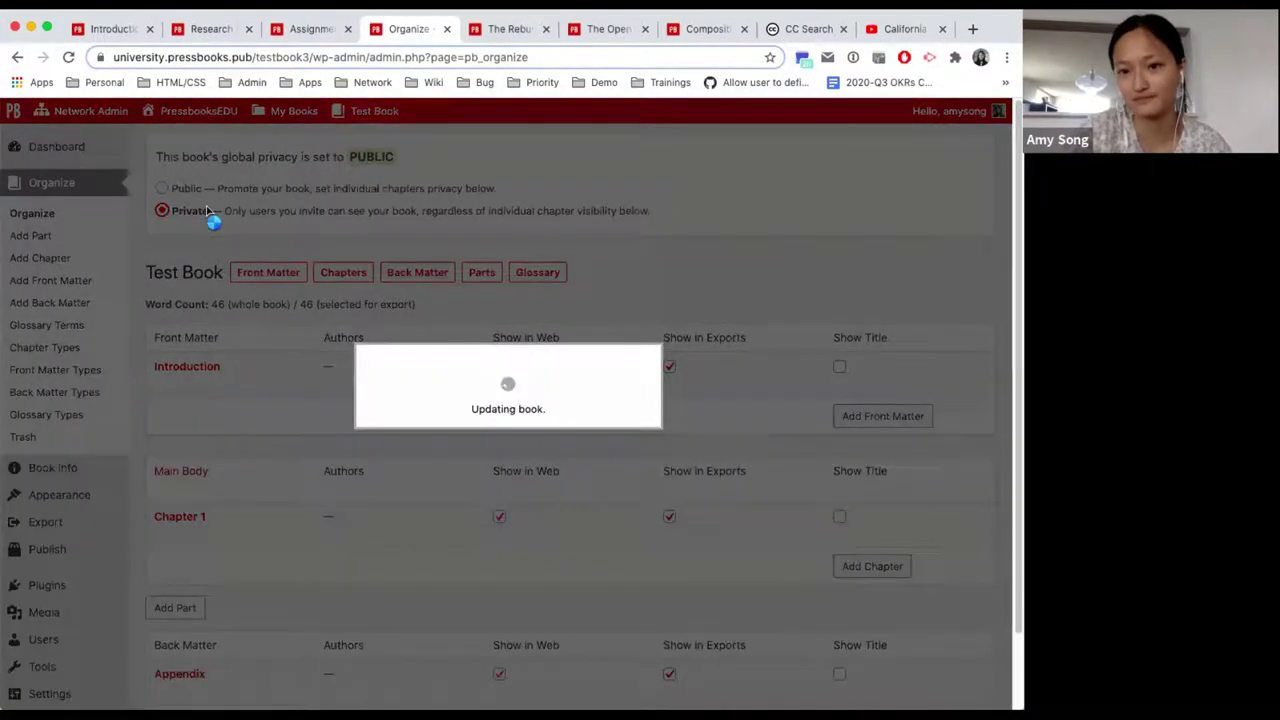
{"action": "scroll", "coordinate": [820, 500], "scroll_direction": "down", "scroll_amount": 1}
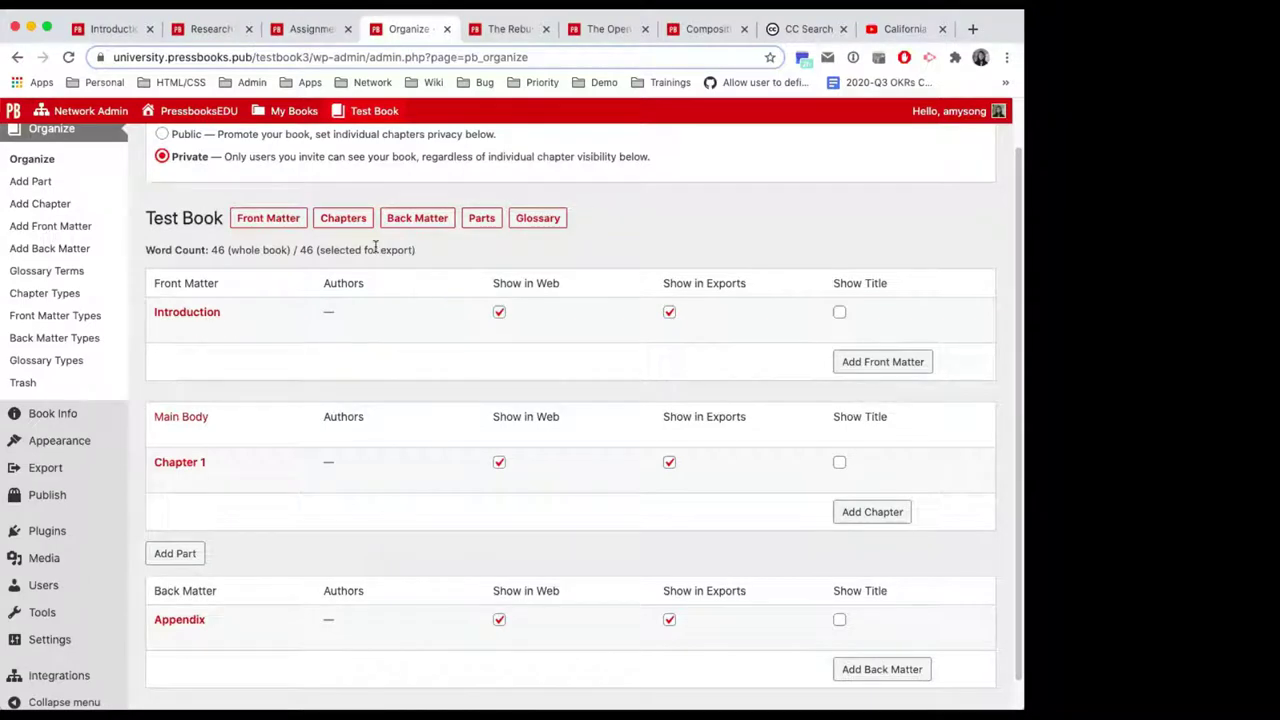
{"action": "left_click", "coordinate": [100, 418]}
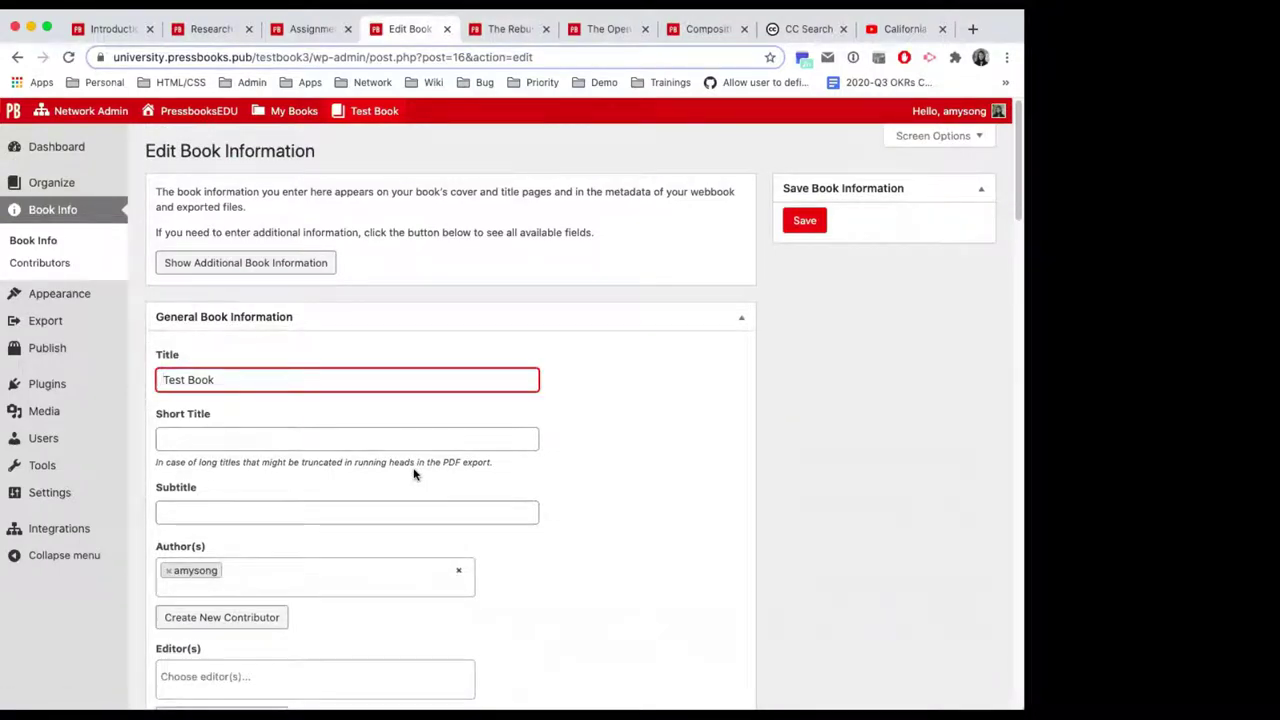
{"action": "scroll", "coordinate": [415, 474], "scroll_direction": "down", "scroll_amount": 15}
- Scroll the About the Book fields, then switch to the Community Psychology Research Methods chapter
{"action": "scroll", "coordinate": [415, 474], "scroll_direction": "down", "scroll_amount": 8}
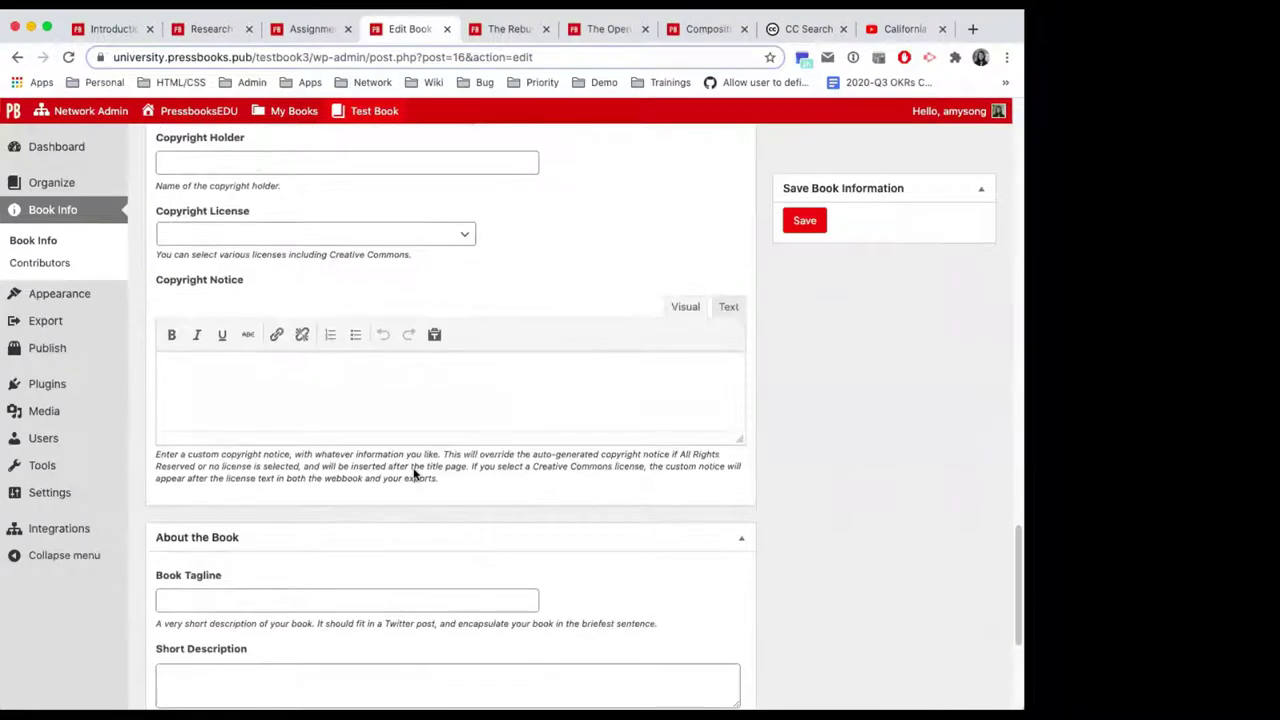
{"action": "scroll", "coordinate": [415, 474], "scroll_direction": "down", "scroll_amount": 3}
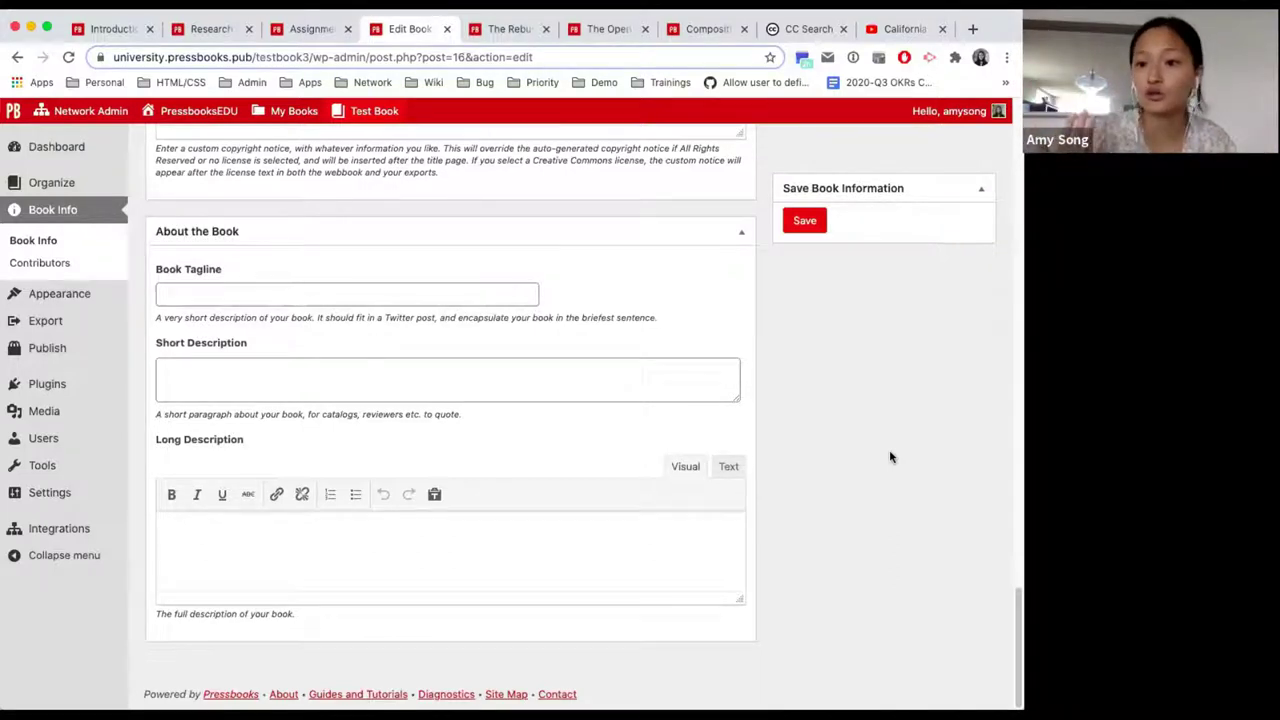
{"action": "left_click", "coordinate": [310, 29]}
- Browse Introduction to Community Psychology's home page contents, parts I–III and chapters 1–9
{"action": "left_click", "coordinate": [181, 28]}
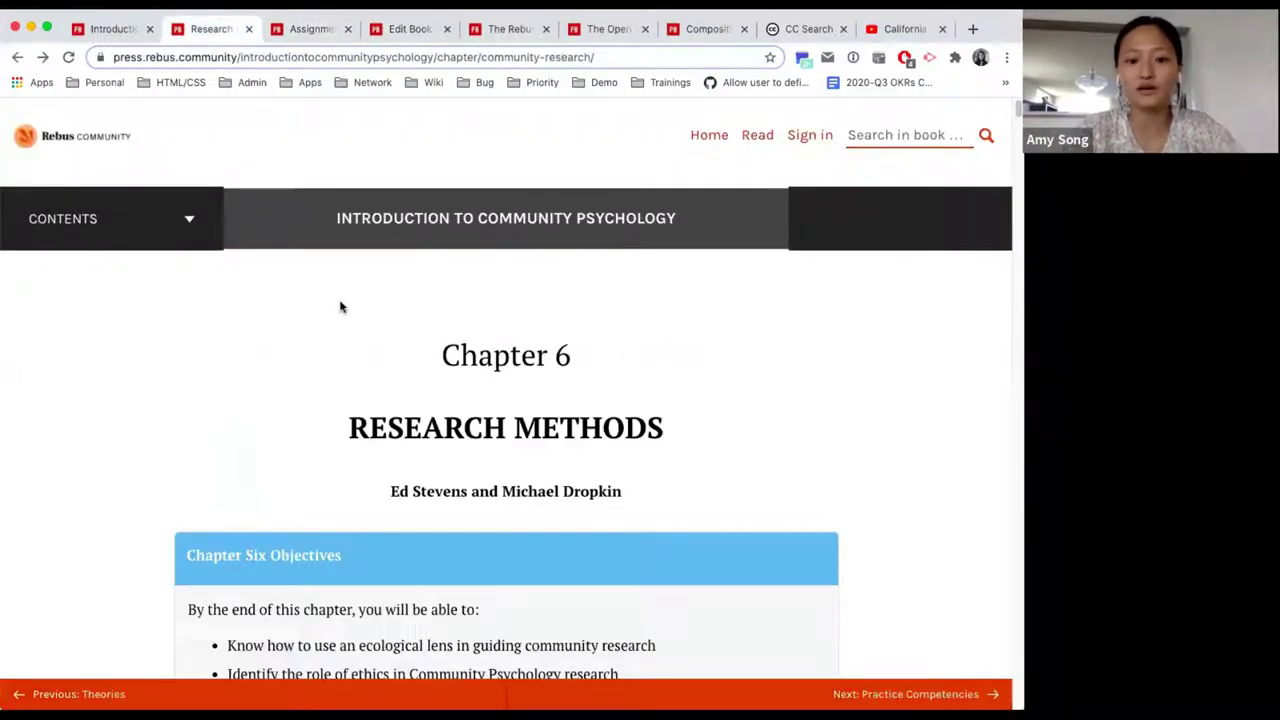
{"action": "scroll", "coordinate": [340, 306], "scroll_direction": "down", "scroll_amount": 2}
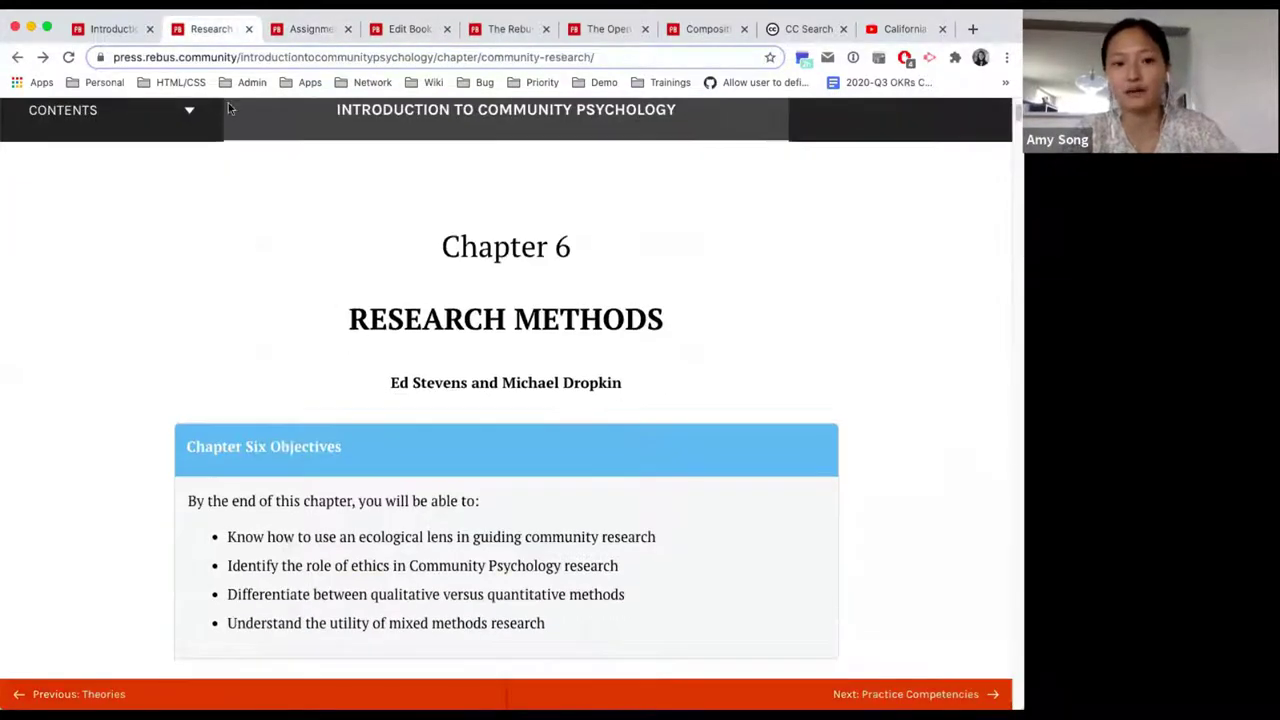
{"action": "left_click", "coordinate": [455, 121]}
{"action": "scroll", "coordinate": [486, 320], "scroll_direction": "down", "scroll_amount": 10}
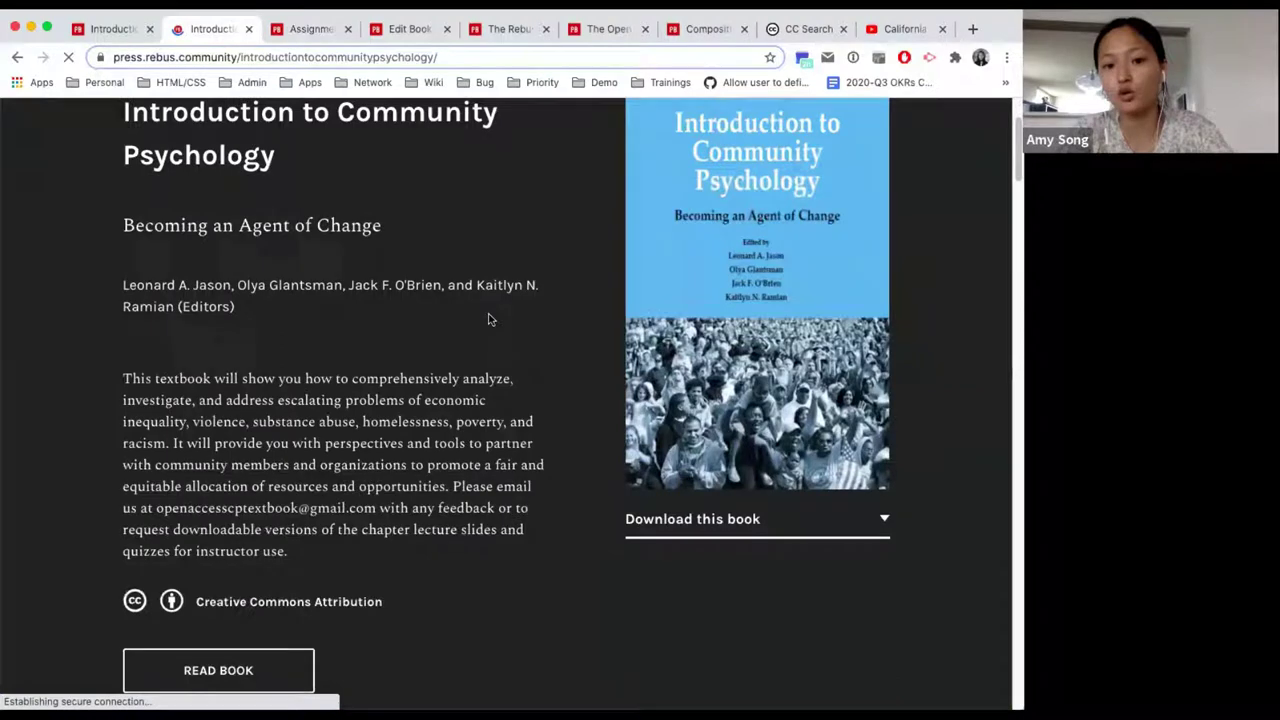
{"action": "scroll", "coordinate": [511, 291], "scroll_direction": "up", "scroll_amount": 5}
{"action": "scroll", "coordinate": [511, 291], "scroll_direction": "down", "scroll_amount": 5}
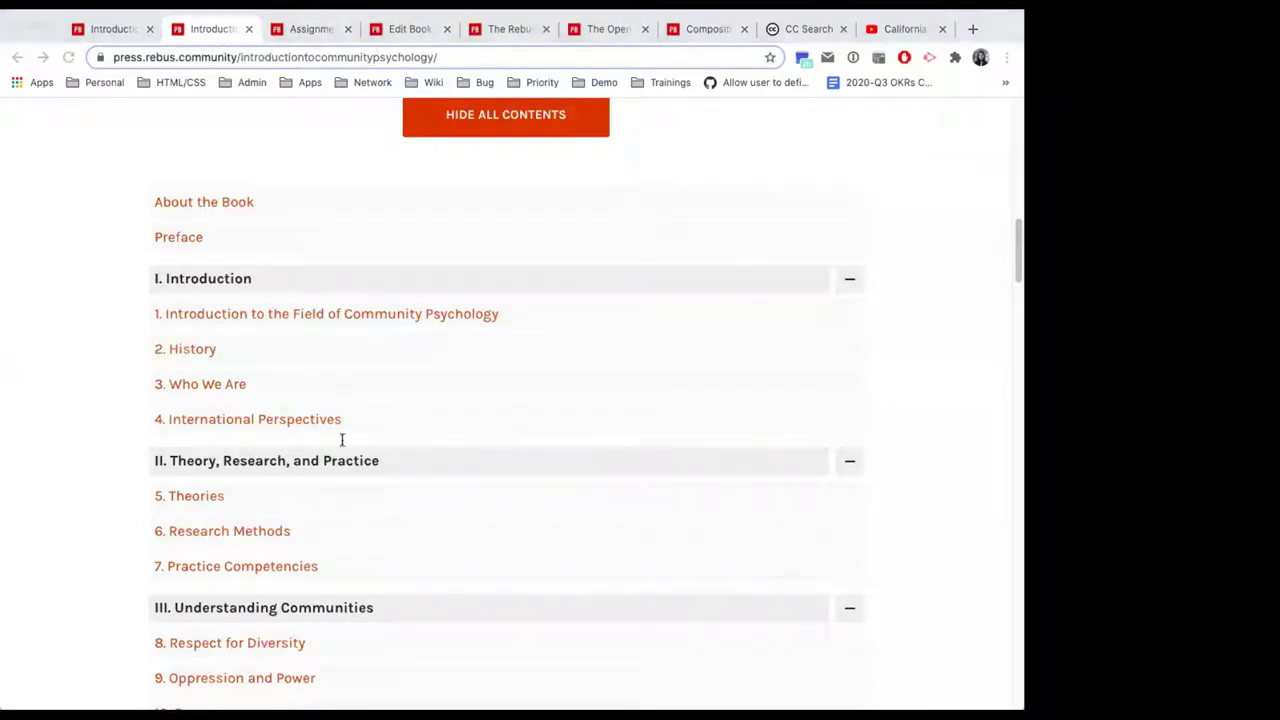
{"action": "left_click", "coordinate": [316, 30]}
- Review Test Book's information form alongside the Philosophy of Mind book page
{"action": "left_click", "coordinate": [410, 29]}
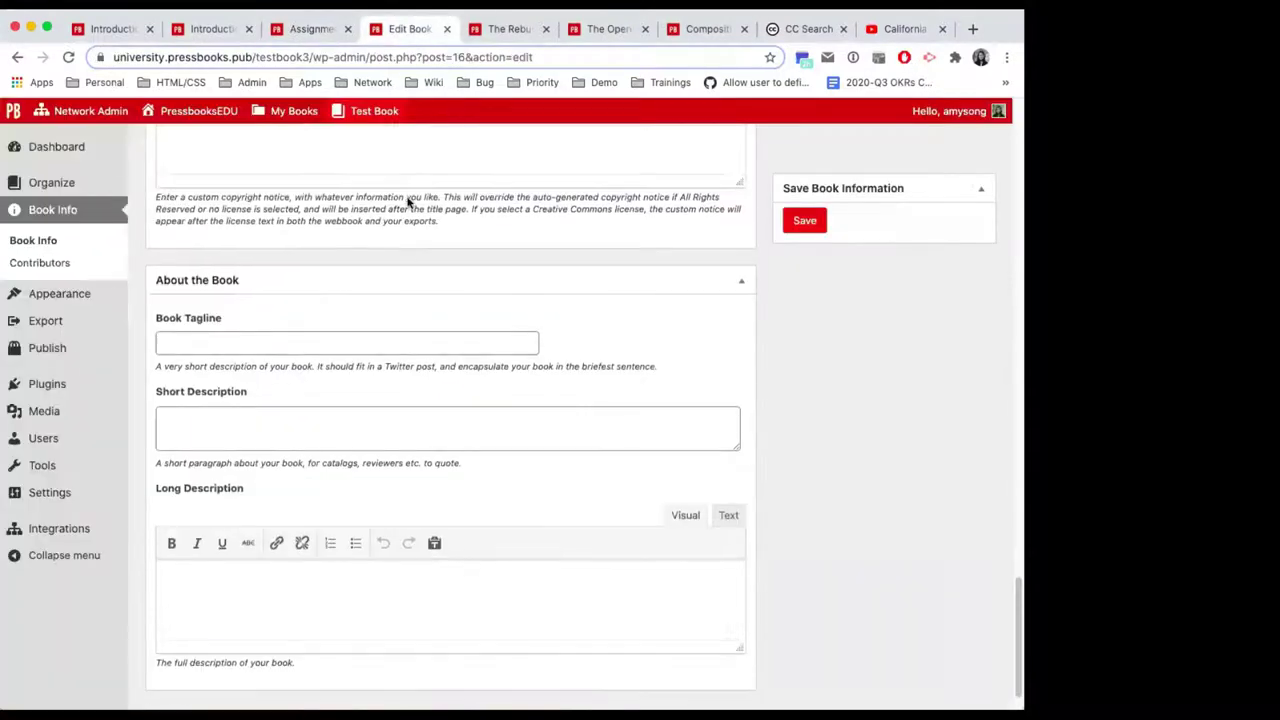
{"action": "scroll", "coordinate": [407, 203], "scroll_direction": "up", "scroll_amount": 10}
{"action": "scroll", "coordinate": [486, 266], "scroll_direction": "up", "scroll_amount": 5}
{"action": "scroll", "coordinate": [757, 251], "scroll_direction": "down", "scroll_amount": 1}
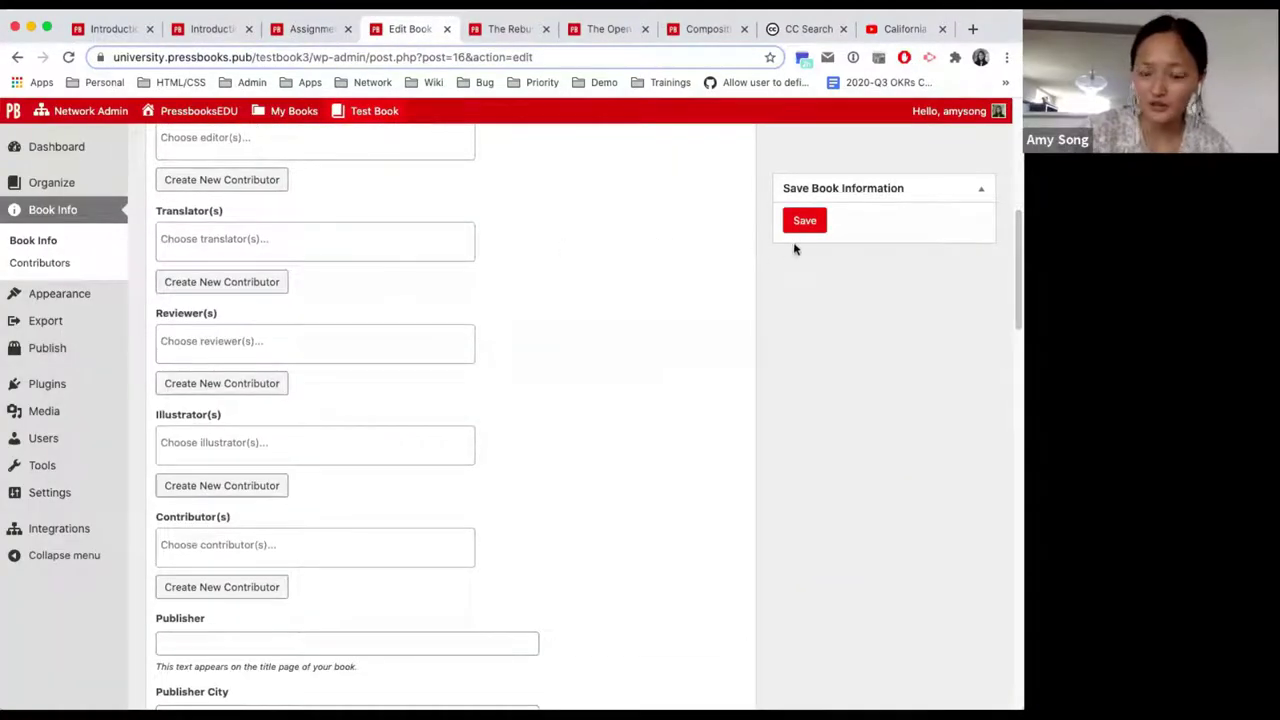
{"action": "scroll", "coordinate": [602, 369], "scroll_direction": "down", "scroll_amount": 20}
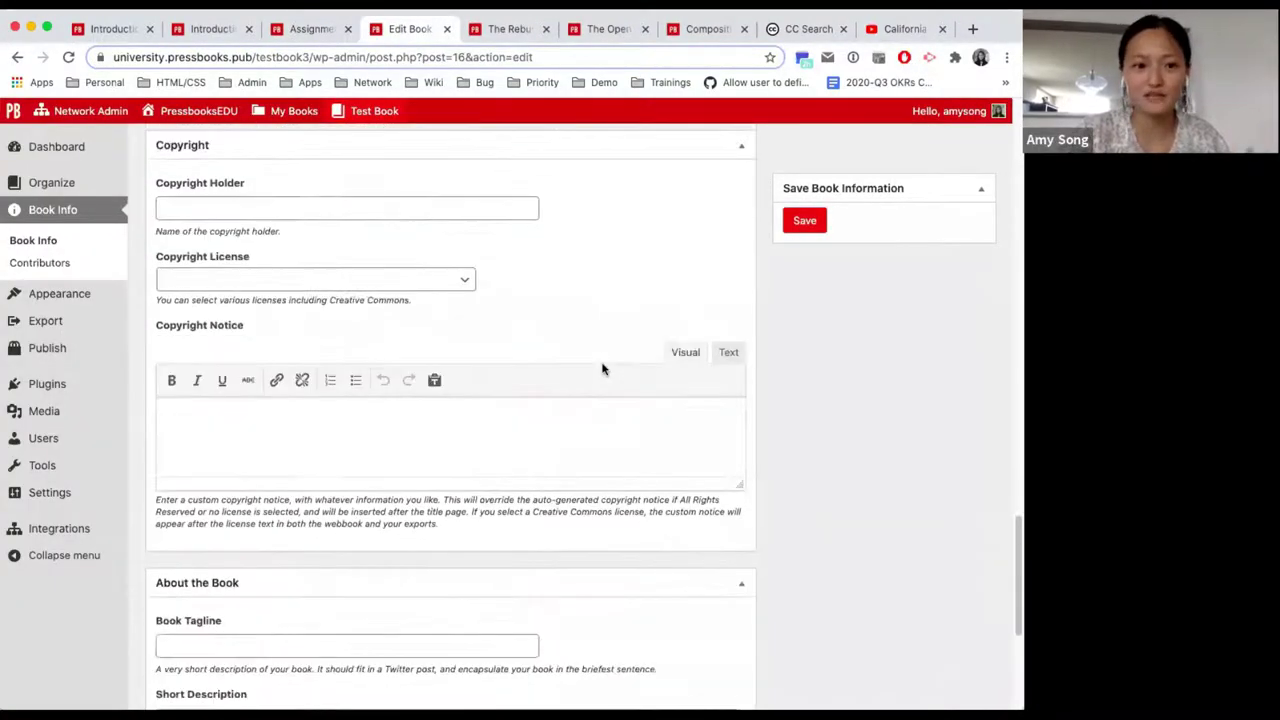
{"action": "scroll", "coordinate": [602, 369], "scroll_direction": "down", "scroll_amount": 5}
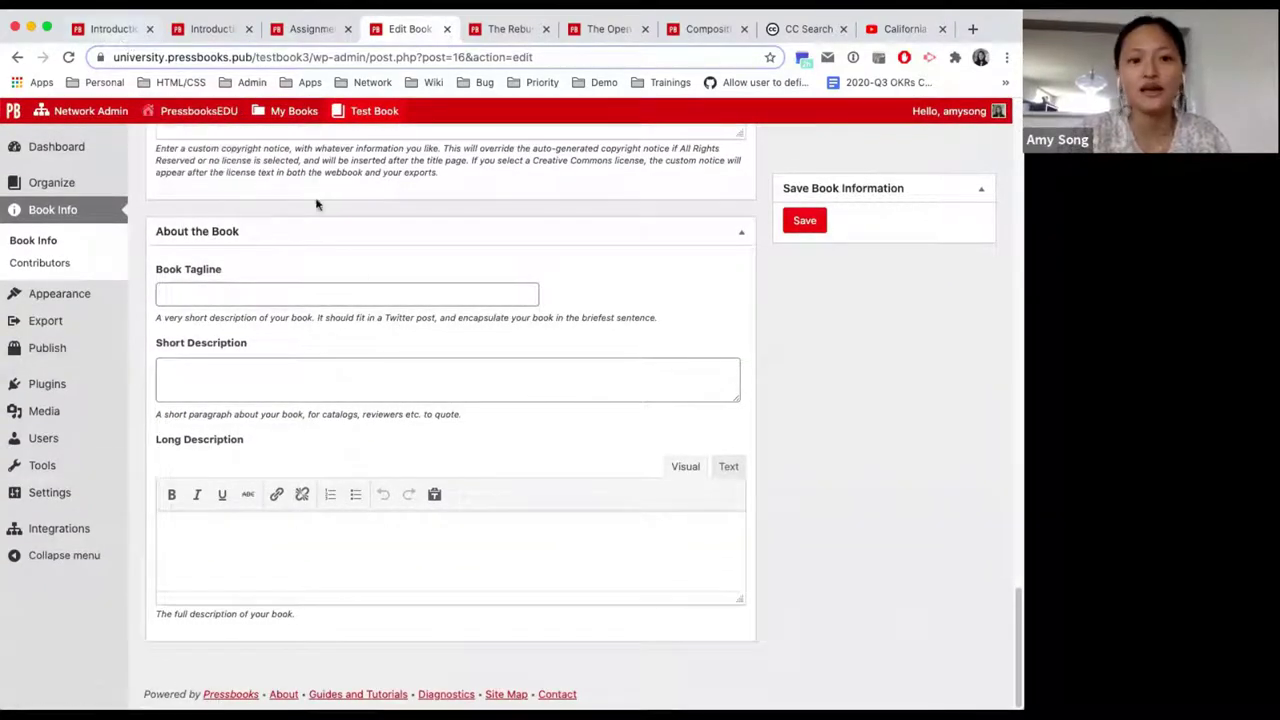
{"action": "left_click", "coordinate": [120, 34]}
{"action": "scroll", "coordinate": [337, 300], "scroll_direction": "down", "scroll_amount": 1}
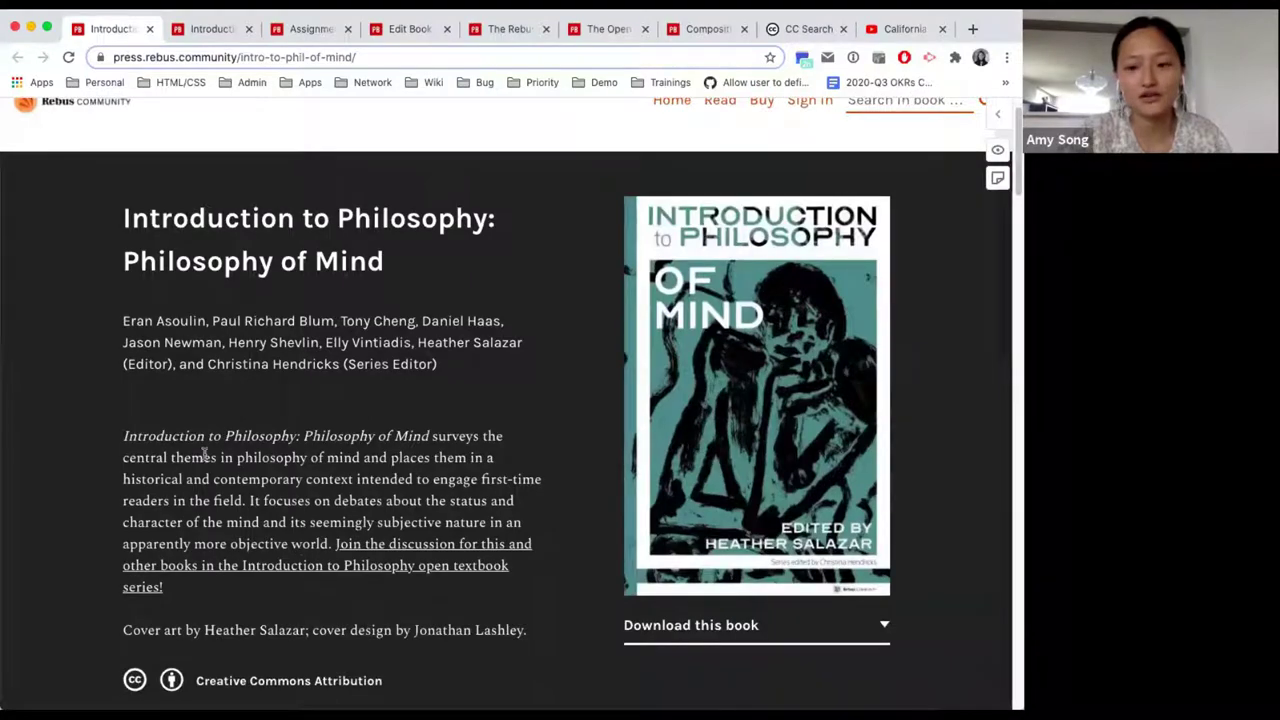
{"action": "scroll", "coordinate": [203, 453], "scroll_direction": "down", "scroll_amount": 10}
{"action": "scroll", "coordinate": [496, 368], "scroll_direction": "down", "scroll_amount": 10}
{"action": "scroll", "coordinate": [496, 368], "scroll_direction": "up", "scroll_amount": 8}
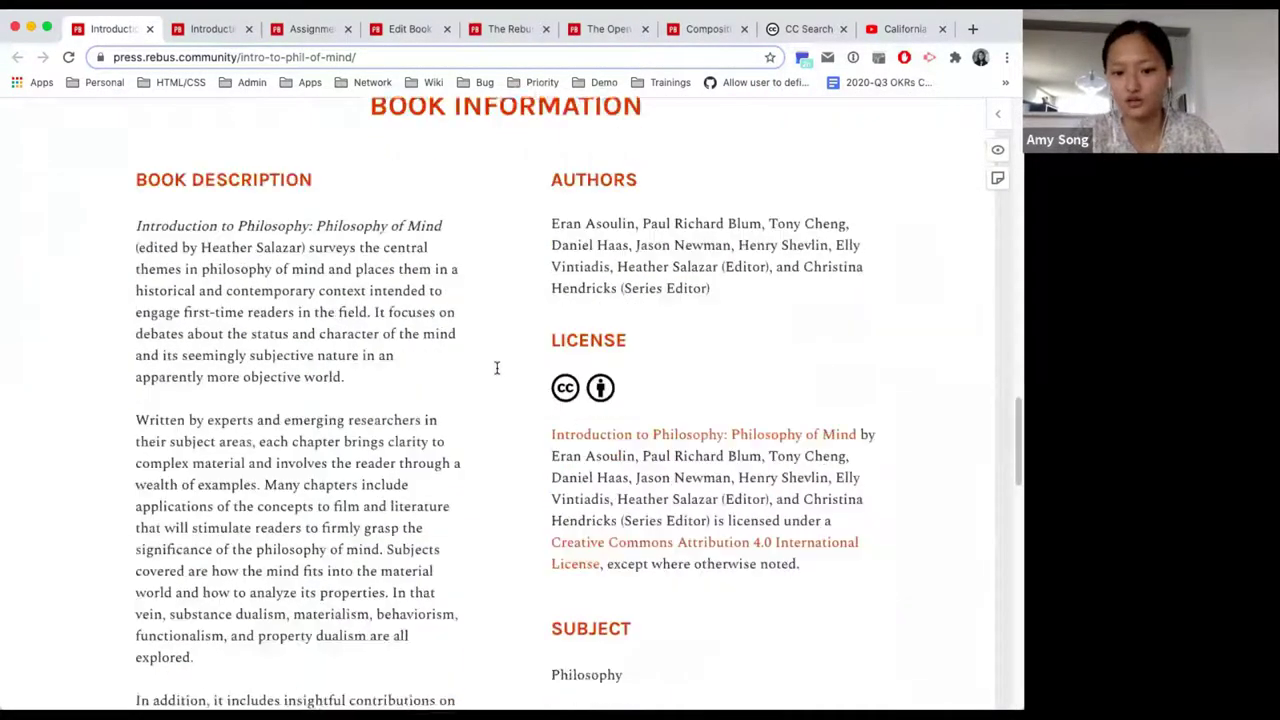
{"action": "scroll", "coordinate": [496, 368], "scroll_direction": "down", "scroll_amount": 1}
{"action": "scroll", "coordinate": [496, 368], "scroll_direction": "up", "scroll_amount": 15}
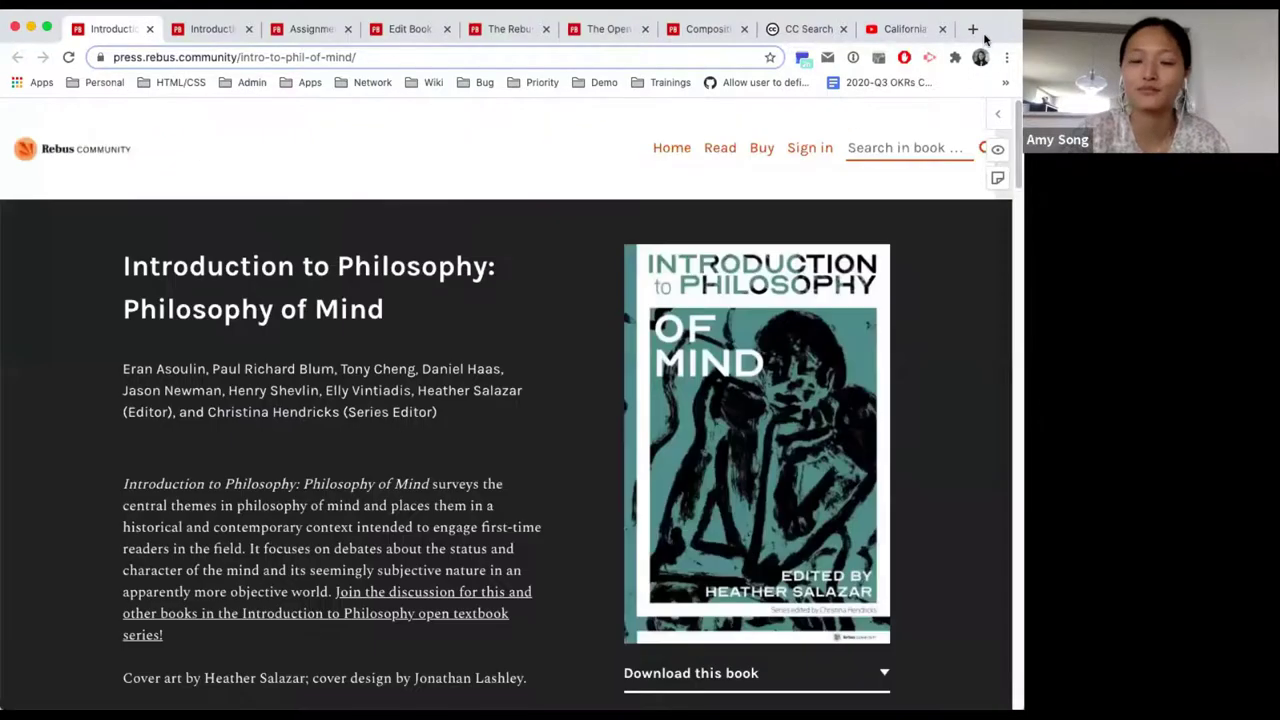
- Save Test Book's information on the Edit Book Information page
{"action": "left_click", "coordinate": [388, 32]}
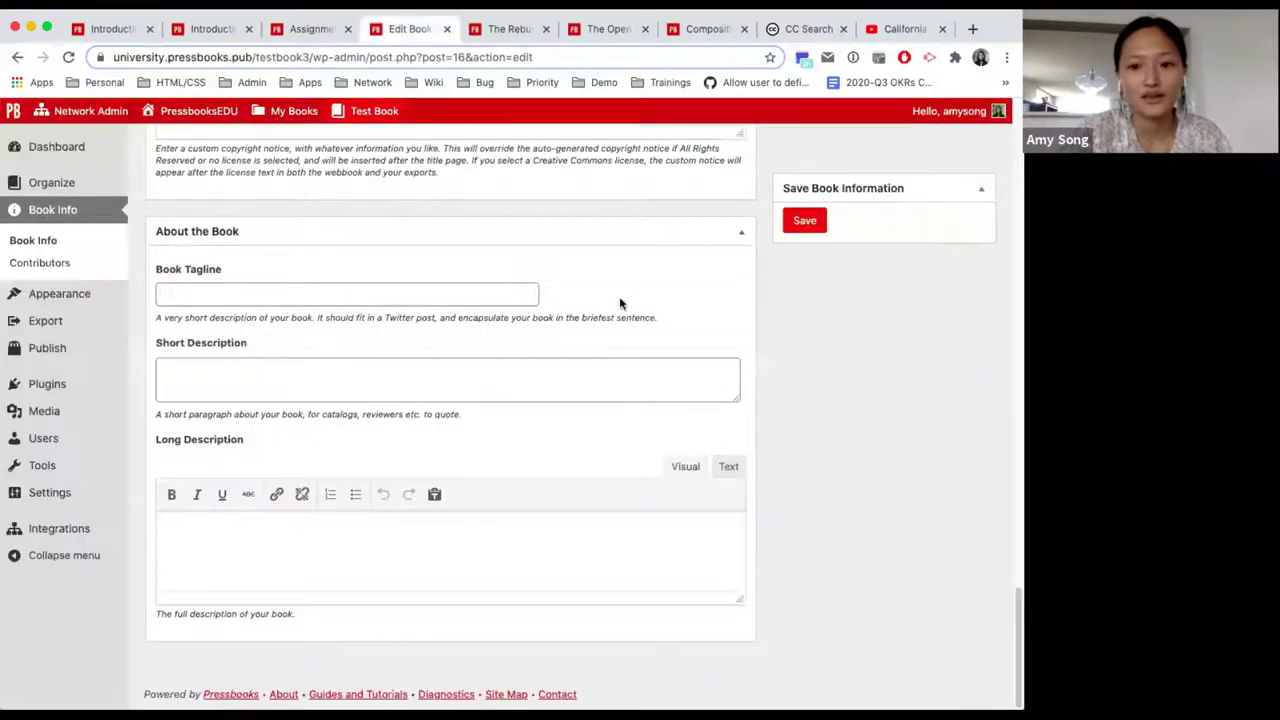
{"action": "left_click", "coordinate": [807, 222]}
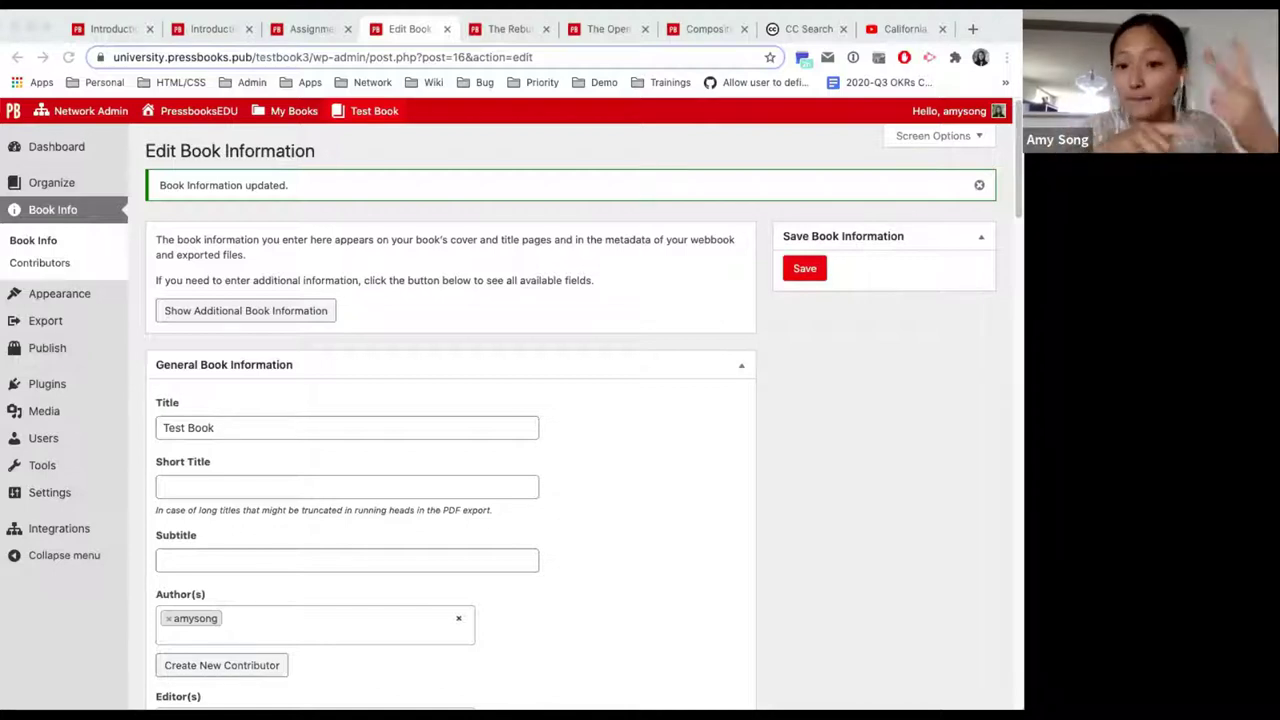
{"action": "left_click", "coordinate": [680, 251]}
{"action": "mouse_move", "coordinate": [354, 126]}
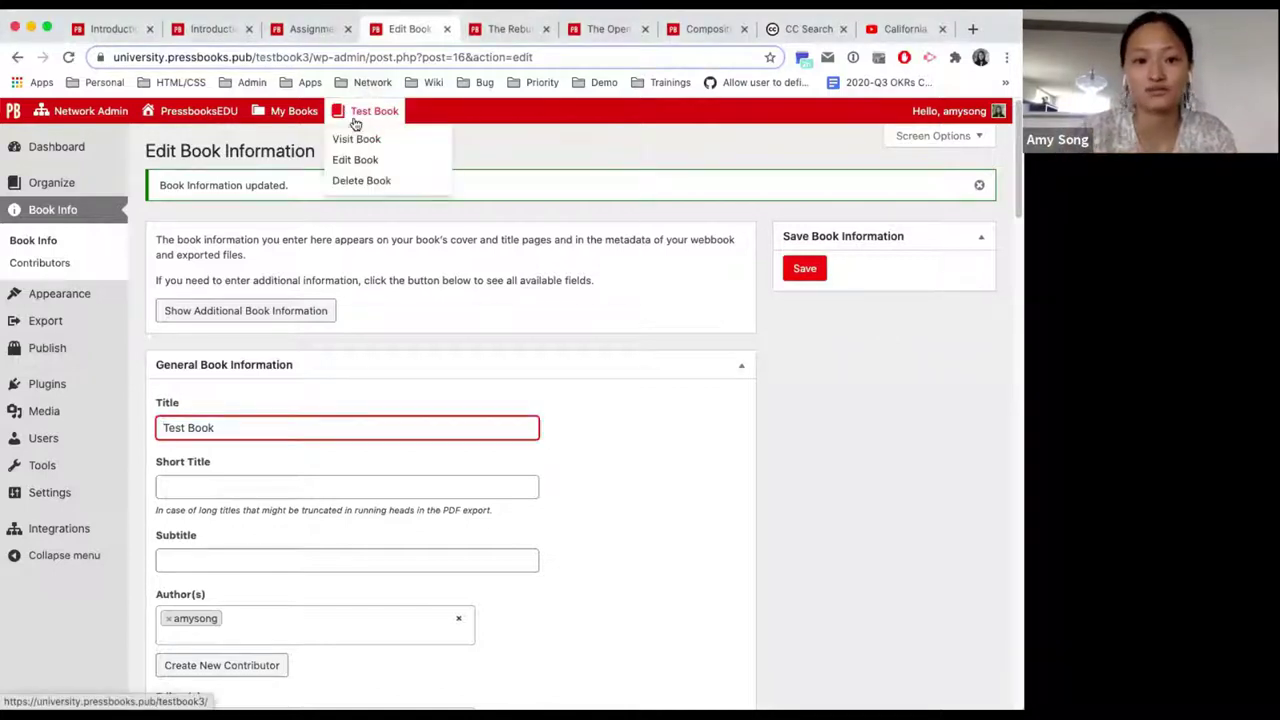
{"action": "mouse_move", "coordinate": [286, 114]}
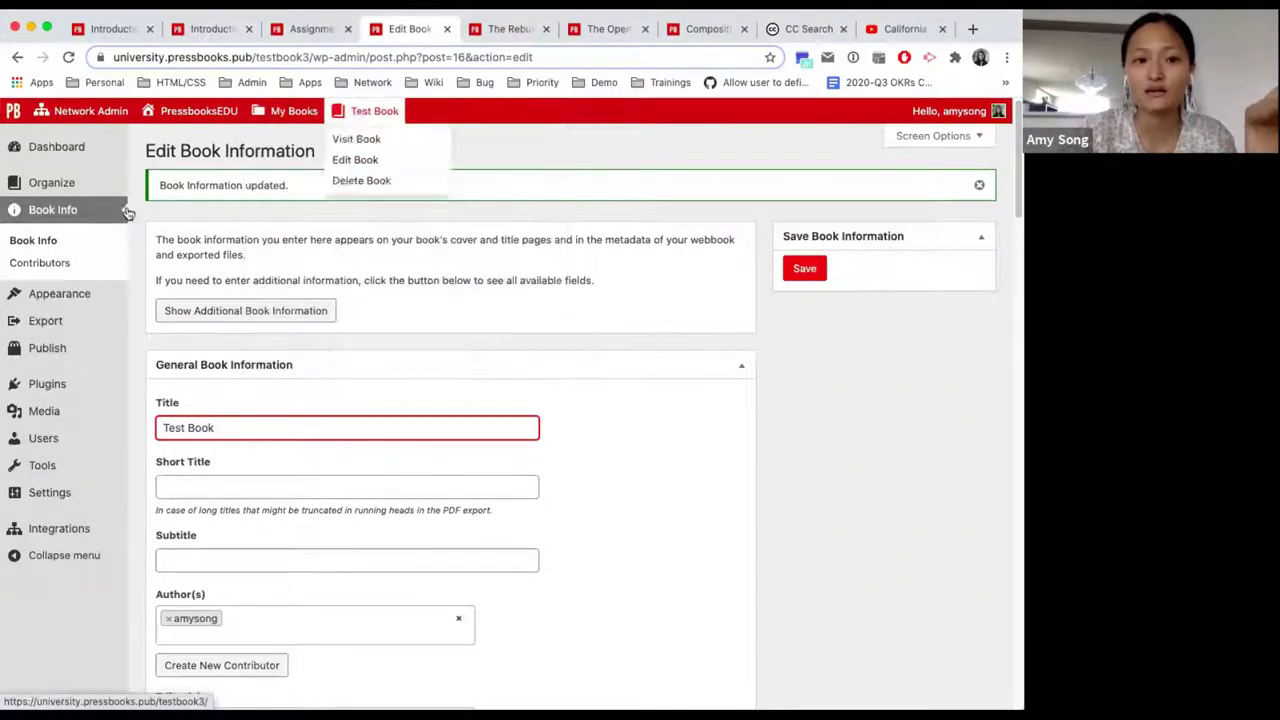
- Show Test Book's Organize page listing Introduction, Chapter 1 and Appendix
{"action": "left_click", "coordinate": [82, 201]}
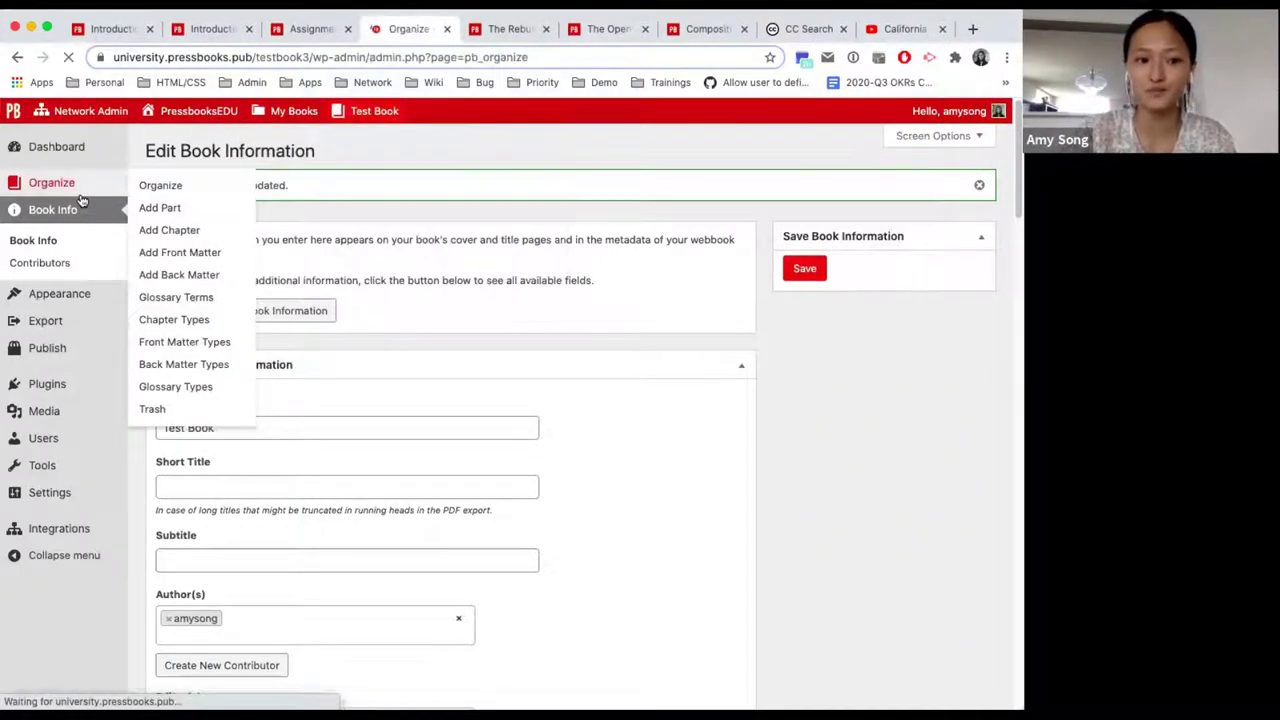
{"action": "scroll", "coordinate": [351, 274], "scroll_direction": "down", "scroll_amount": 3}
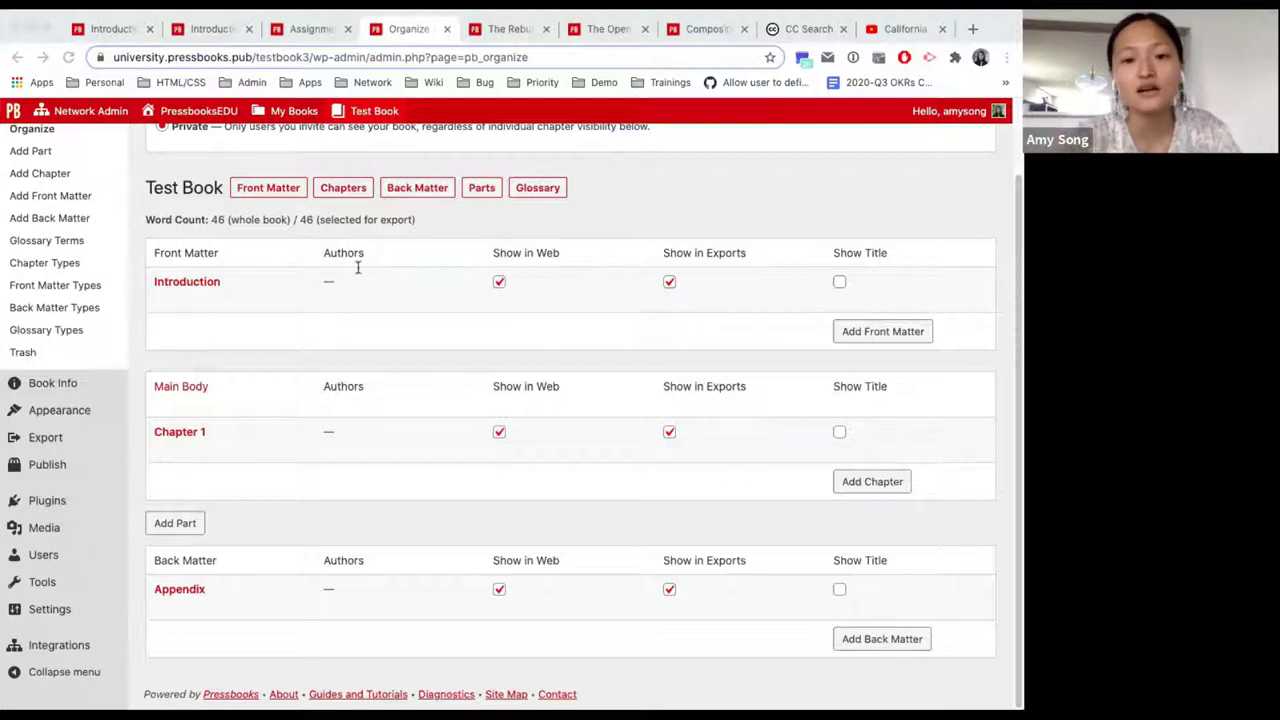
{"action": "left_click", "coordinate": [697, 217]}
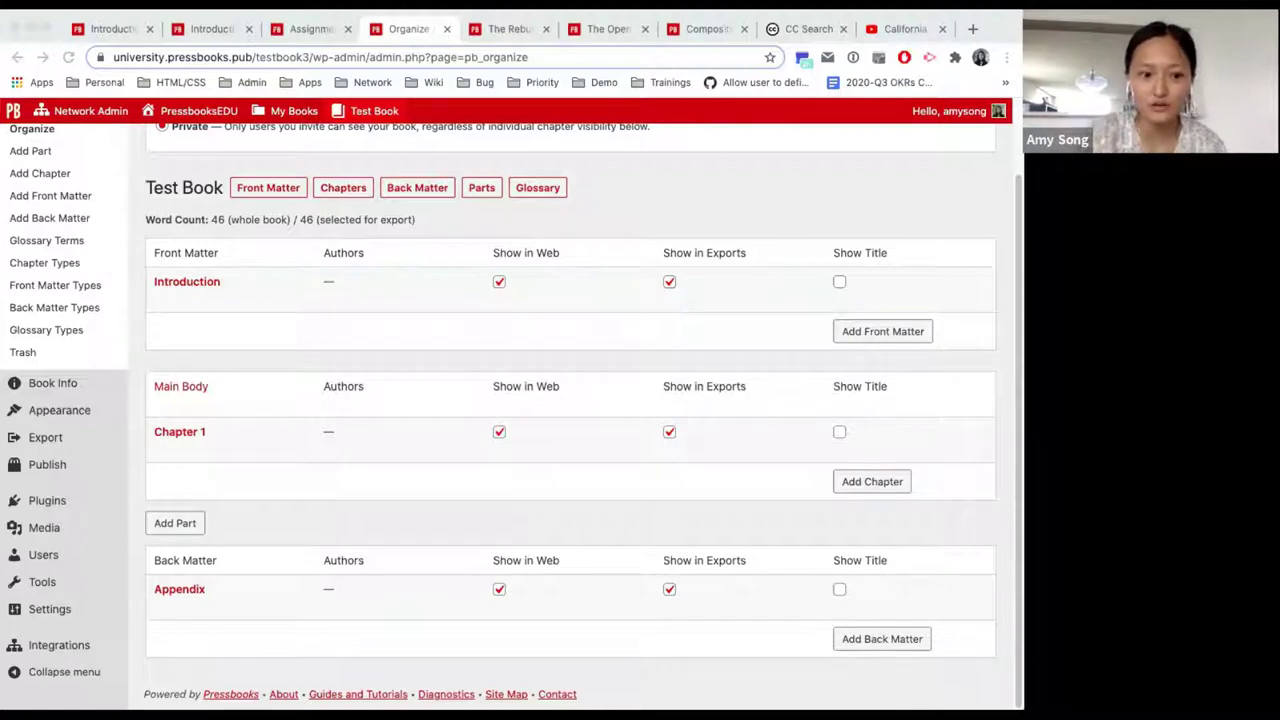
{"action": "left_click", "coordinate": [588, 368]}
{"action": "mouse_move", "coordinate": [395, 387]}
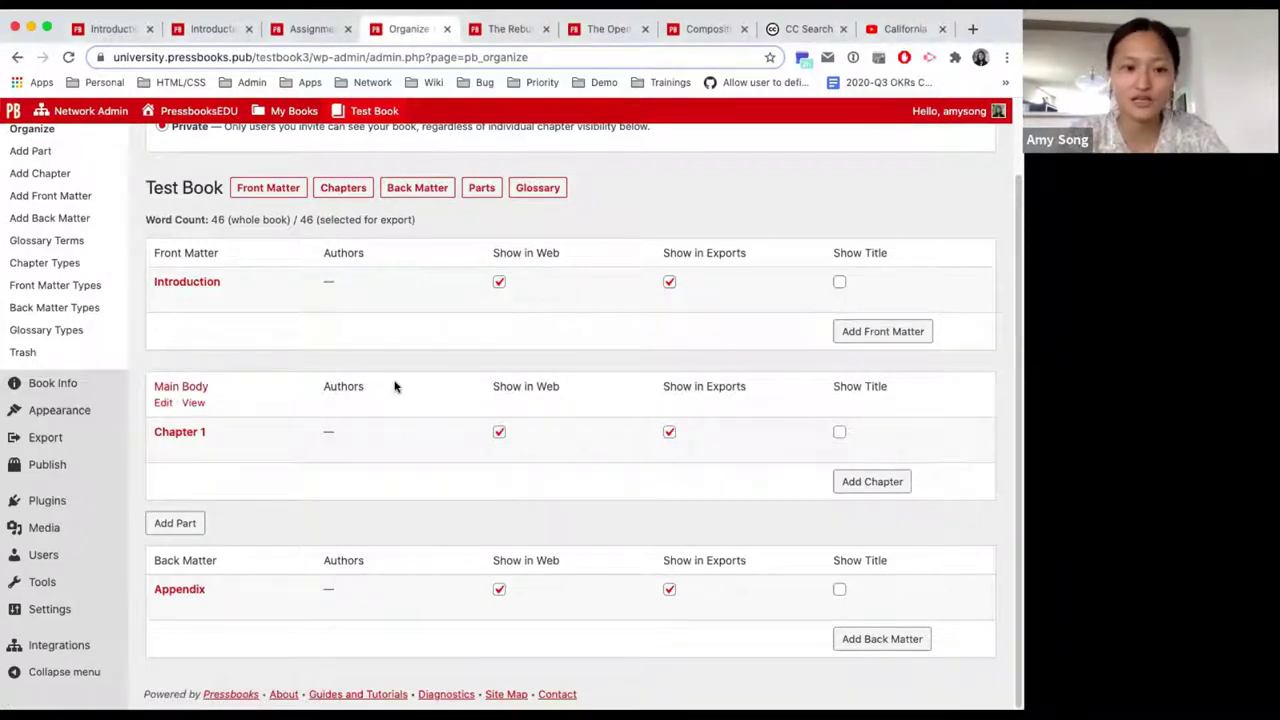
{"action": "mouse_move", "coordinate": [307, 111]}
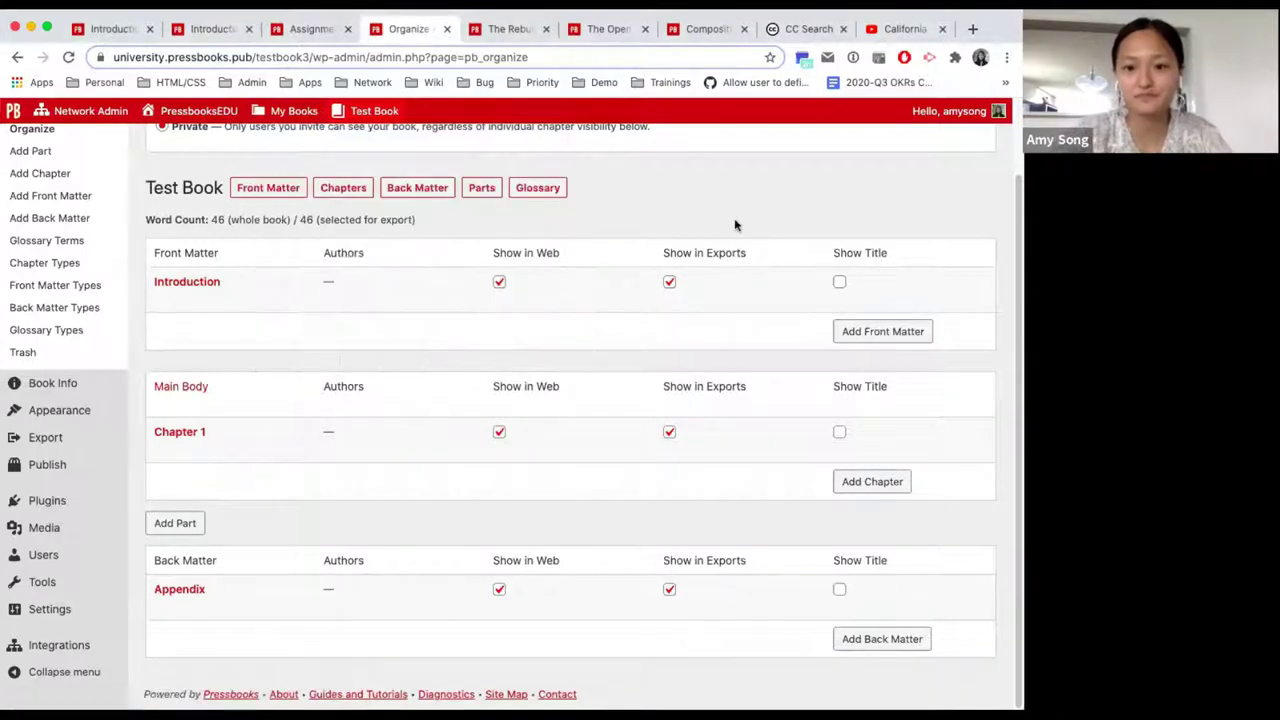
{"action": "scroll", "coordinate": [689, 240], "scroll_direction": "down", "scroll_amount": 1}
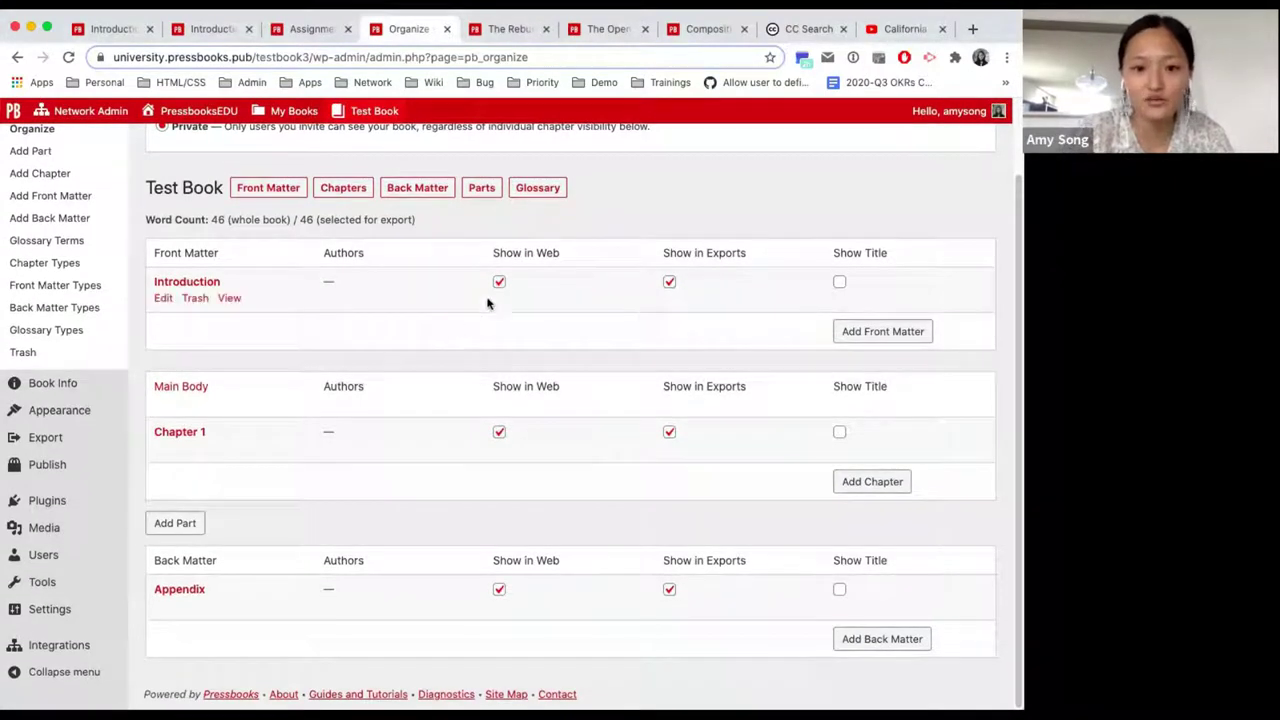
{"action": "scroll", "coordinate": [500, 285], "scroll_direction": "up", "scroll_amount": 2}
- Open Test Book's public page in a new tab and review its contents
{"action": "mouse_move", "coordinate": [365, 117]}
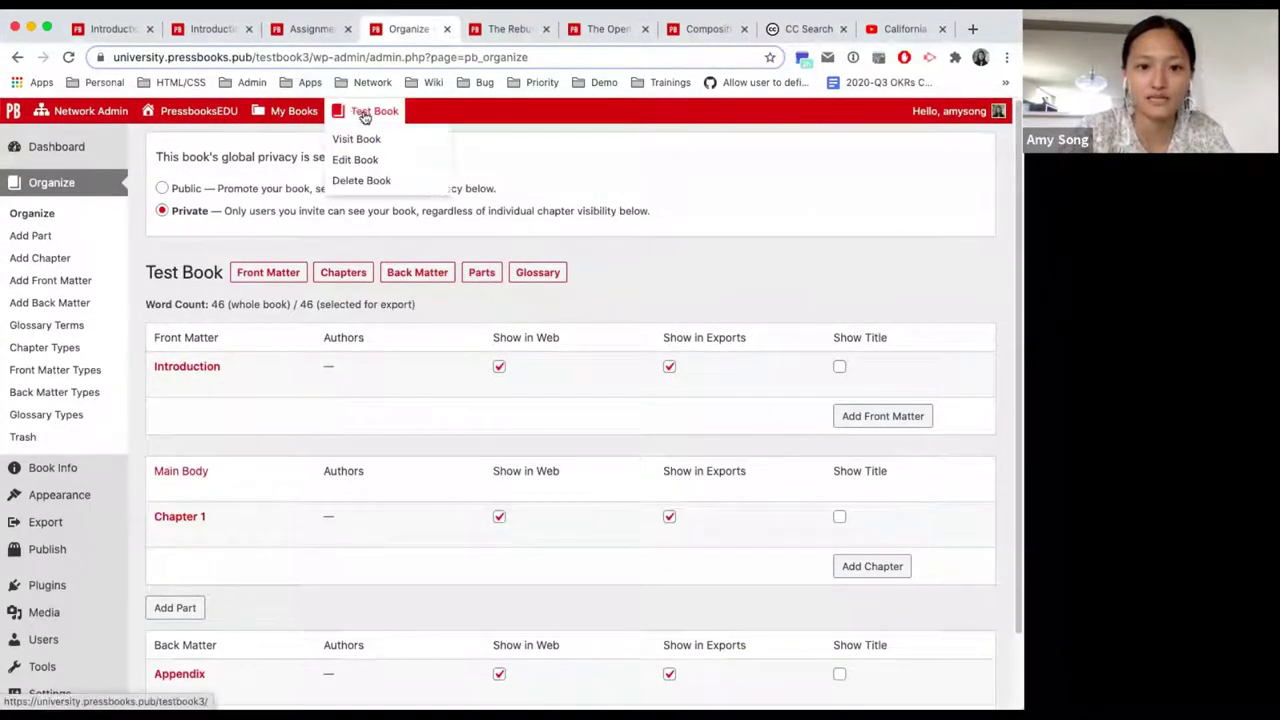
{"action": "right_click", "coordinate": [362, 139]}
{"action": "left_click", "coordinate": [440, 143]}
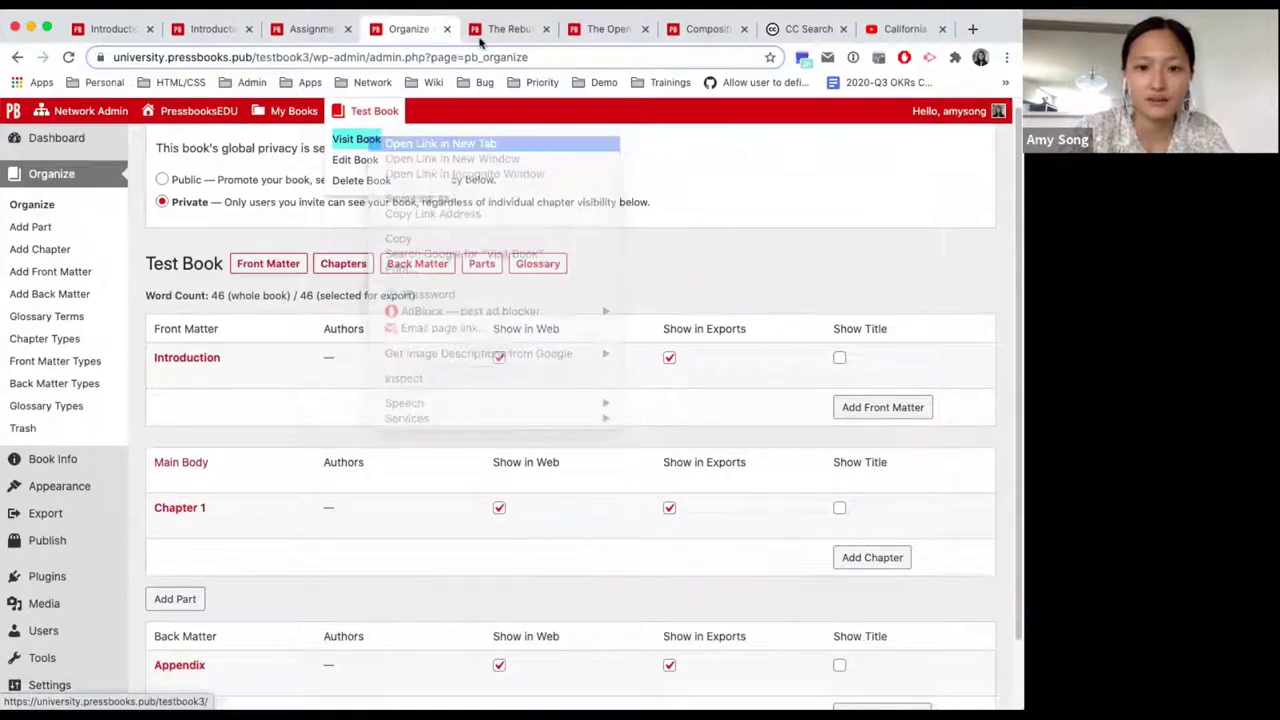
{"action": "left_click", "coordinate": [483, 29]}
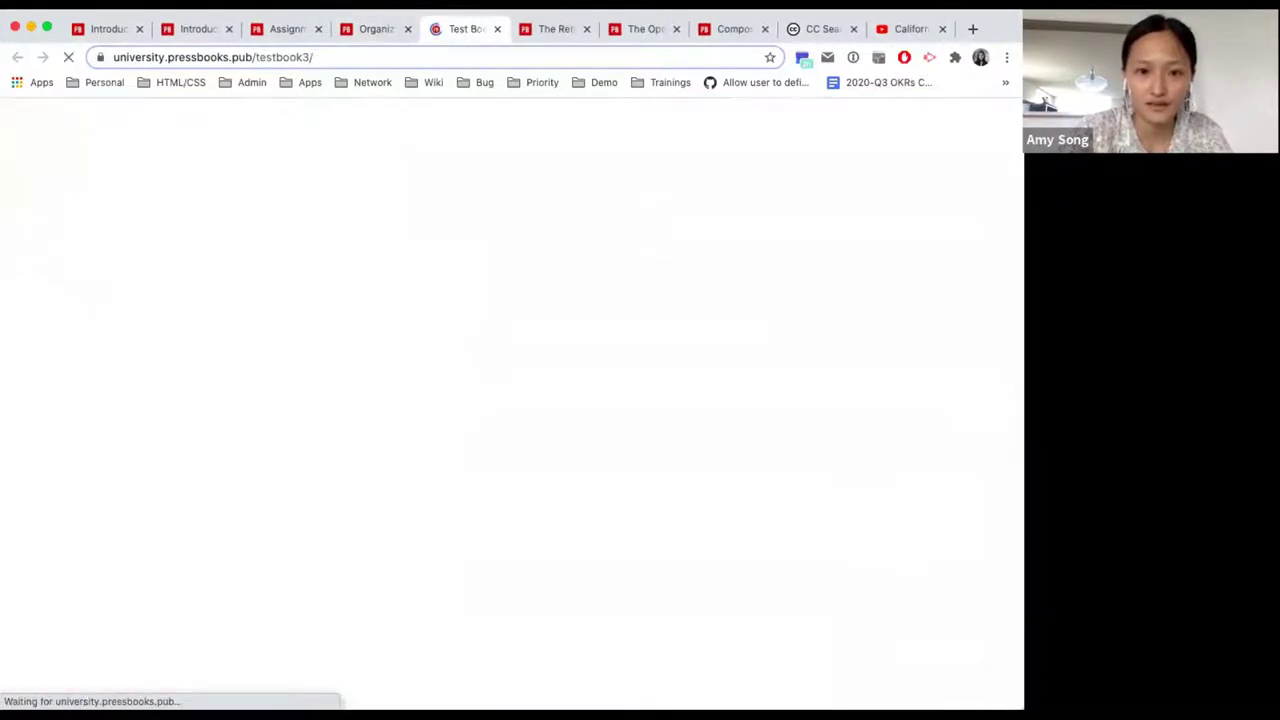
{"action": "scroll", "coordinate": [449, 334], "scroll_direction": "down", "scroll_amount": 9}
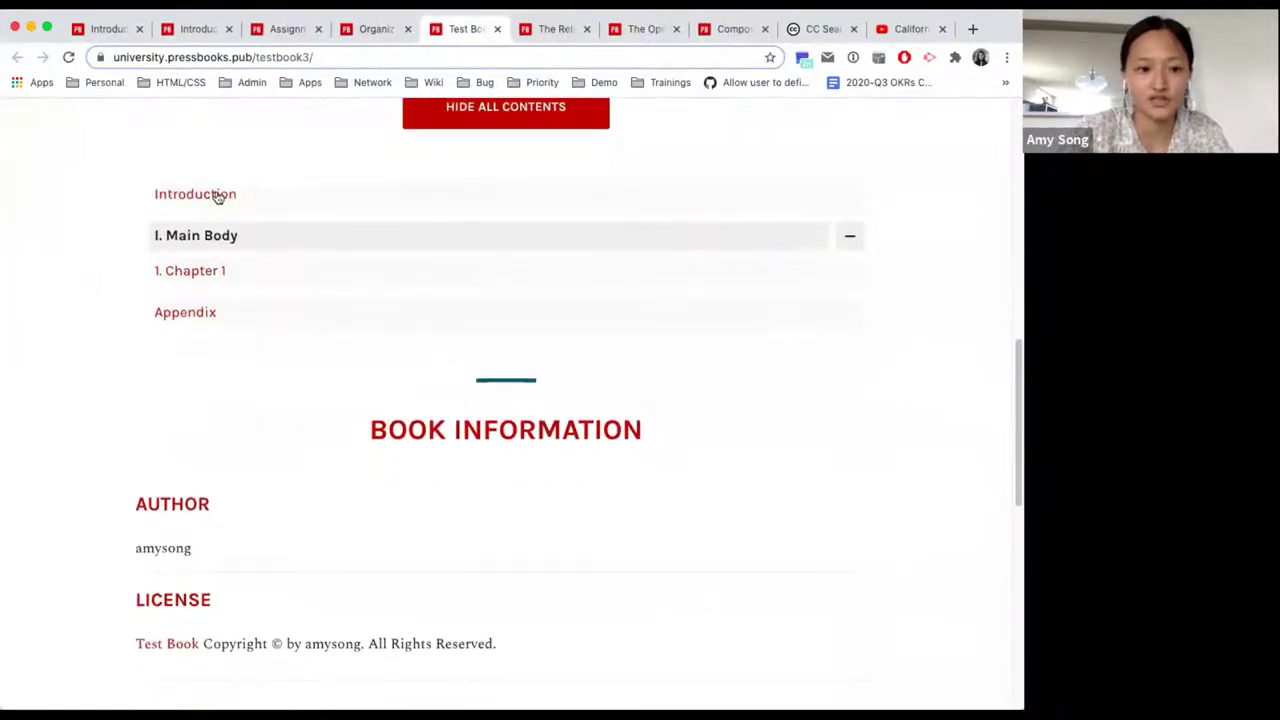
- Untick Show in Web for Chapter 1 and reload the public book page
{"action": "left_click", "coordinate": [370, 30]}
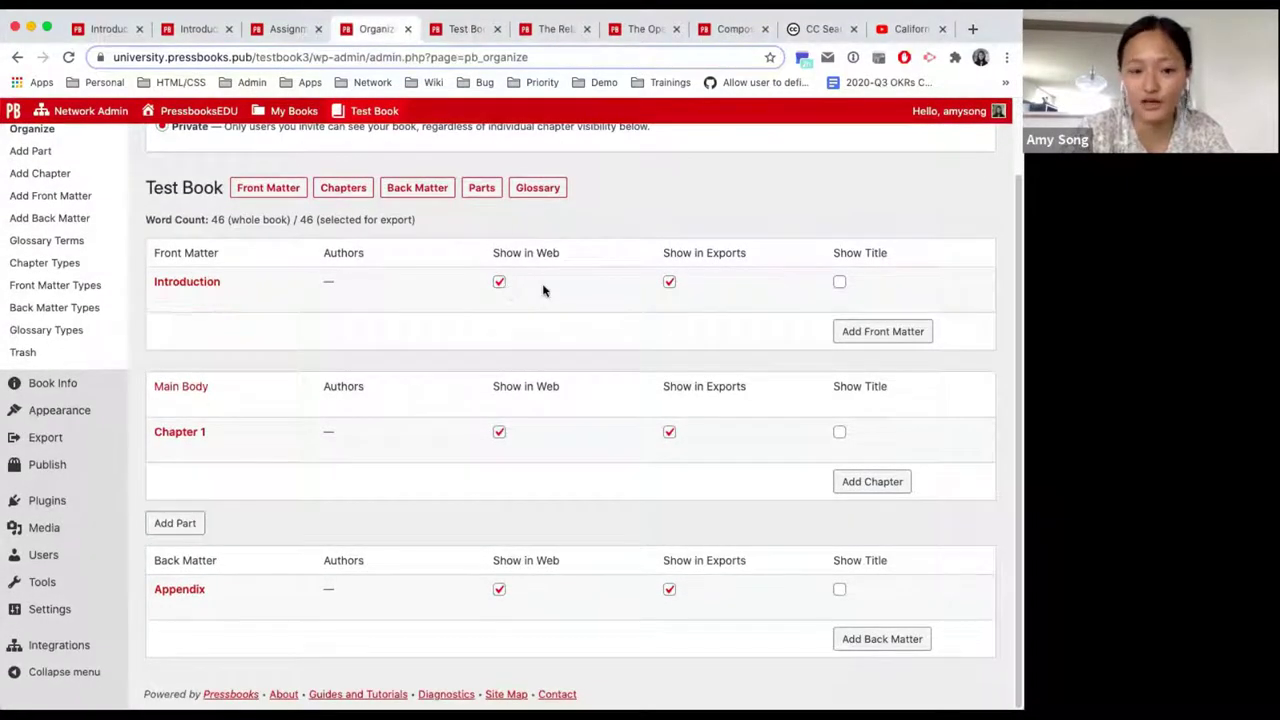
{"action": "left_click", "coordinate": [500, 432]}
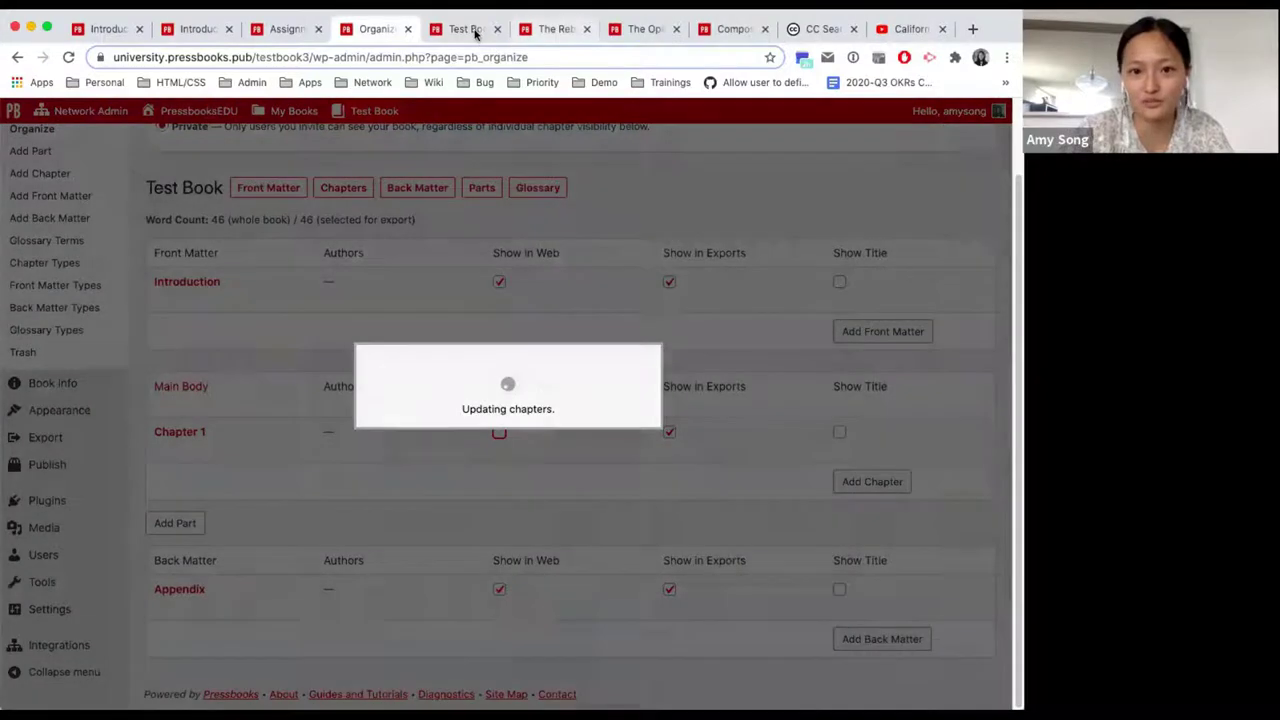
{"action": "left_click", "coordinate": [470, 29]}
{"action": "key", "text": "super+r"}
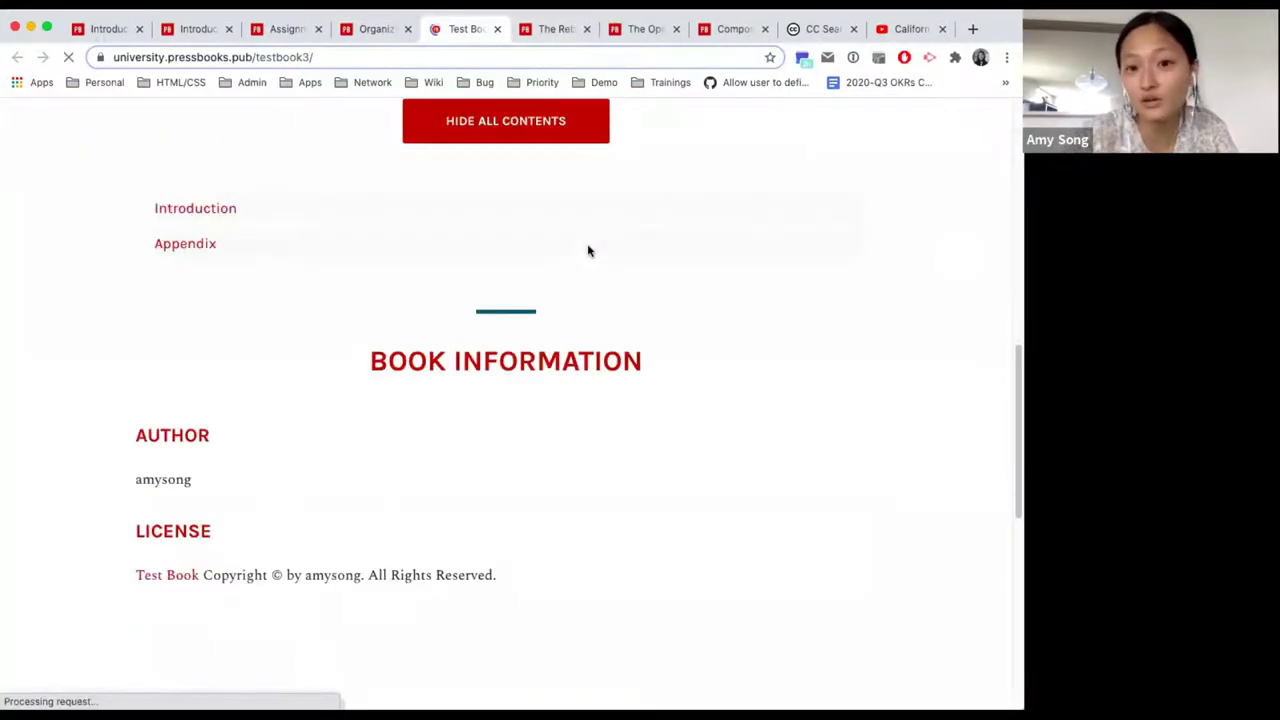
- Set Test Book's privacy to Public and reload the public page
{"action": "left_click", "coordinate": [375, 29]}
{"action": "scroll", "coordinate": [230, 215], "scroll_direction": "up", "scroll_amount": 2}
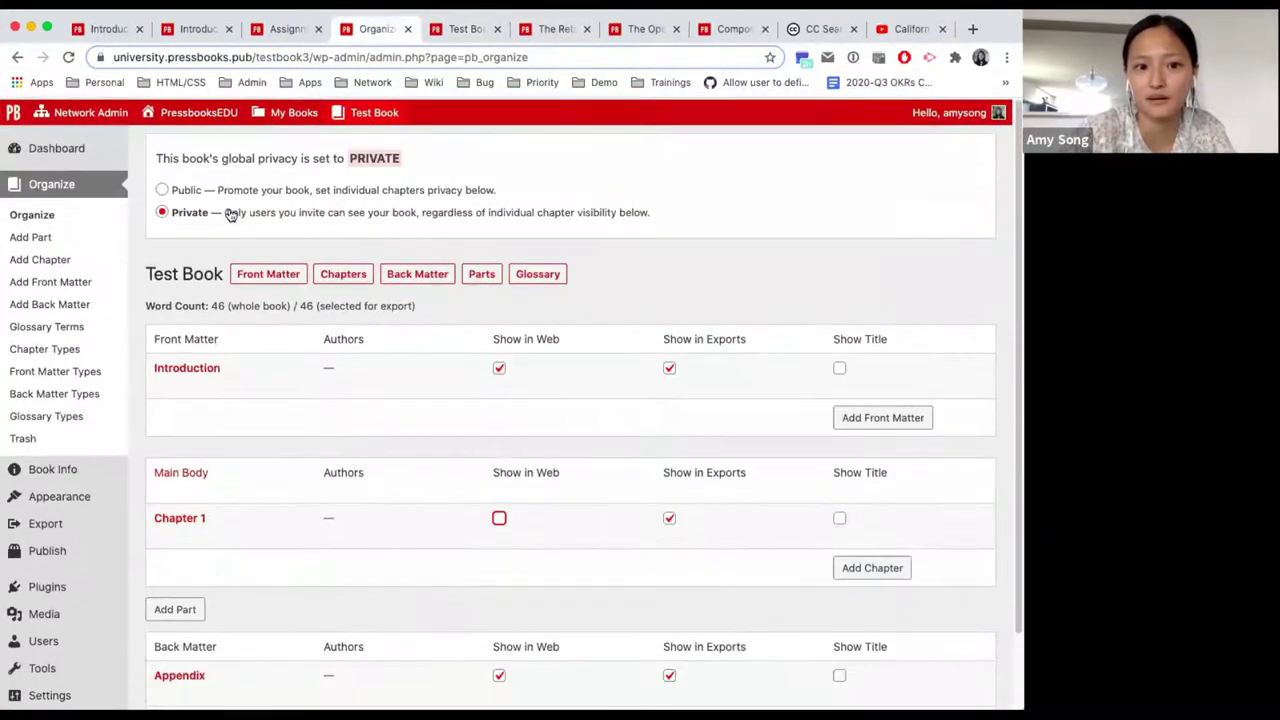
{"action": "left_click", "coordinate": [230, 190]}
{"action": "left_click", "coordinate": [455, 29]}
{"action": "scroll", "coordinate": [493, 343], "scroll_direction": "up", "scroll_amount": 15}
{"action": "key", "text": "super+r"}
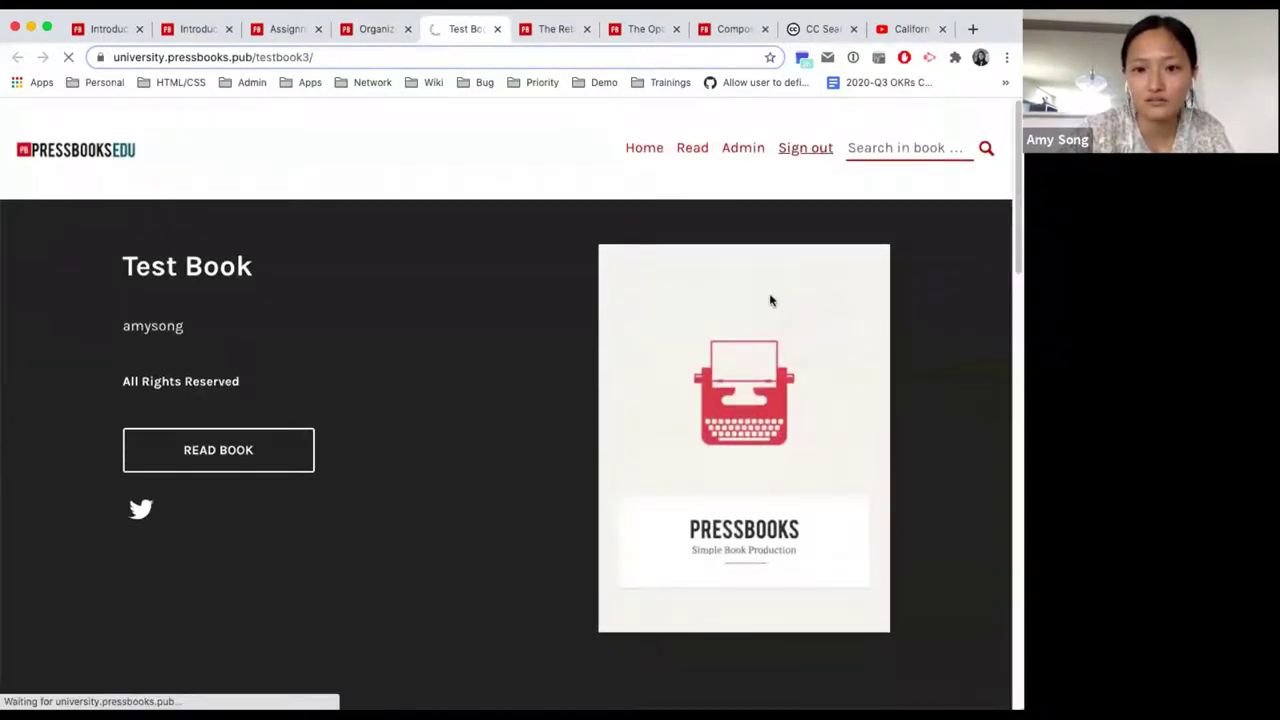
{"action": "scroll", "coordinate": [770, 300], "scroll_direction": "down", "scroll_amount": 6}
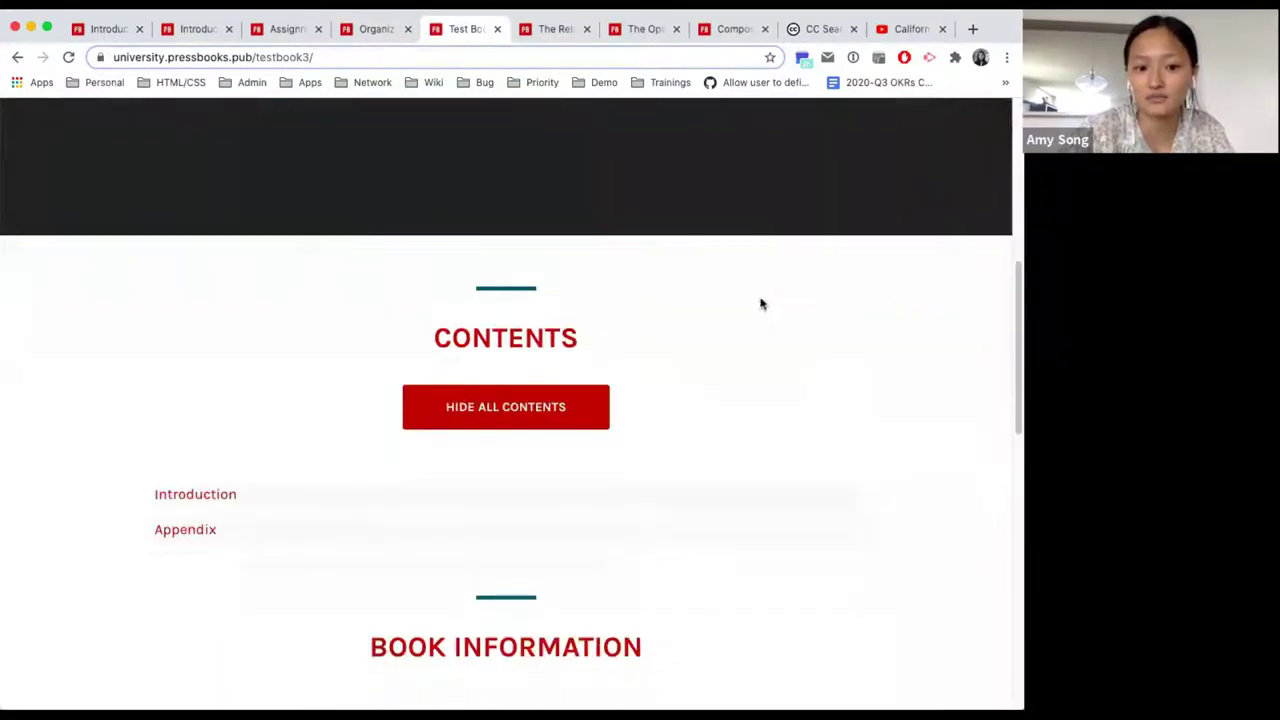
- Compare the Organize page with the public contents listing only Introduction and Appendix
{"action": "left_click", "coordinate": [370, 36]}
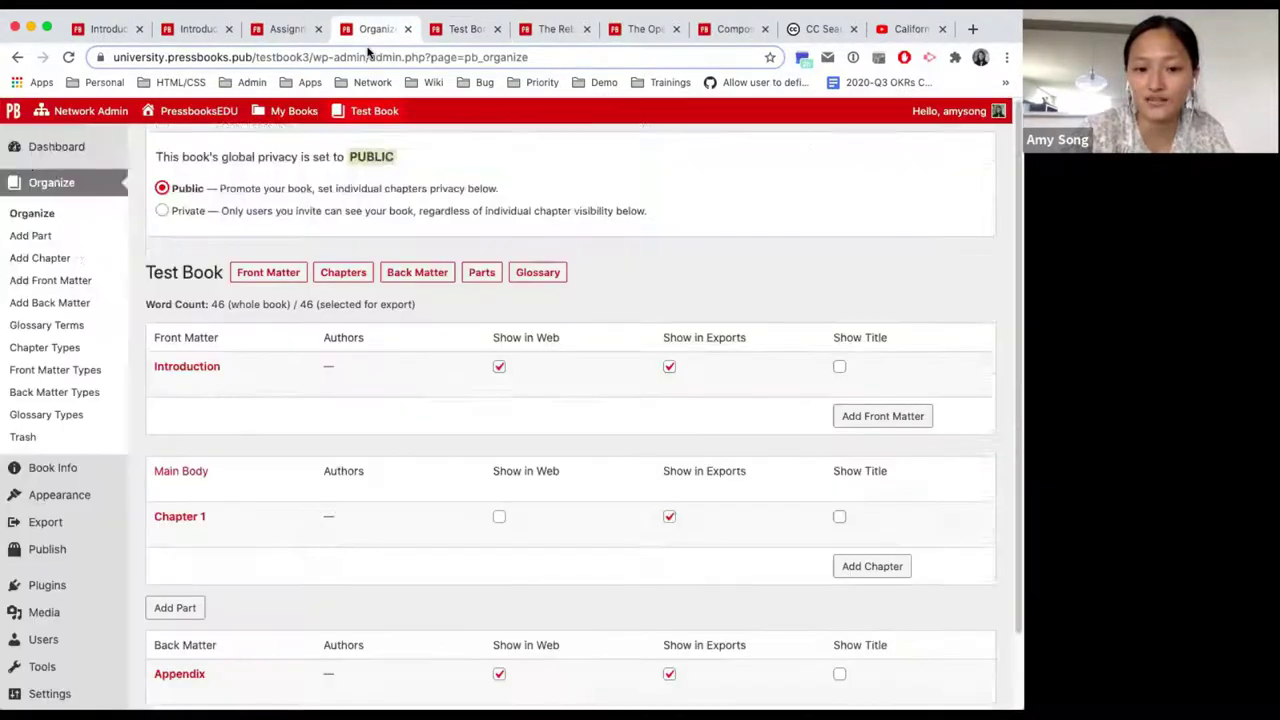
{"action": "scroll", "coordinate": [194, 440], "scroll_direction": "down", "scroll_amount": 2}
{"action": "left_click", "coordinate": [478, 34]}
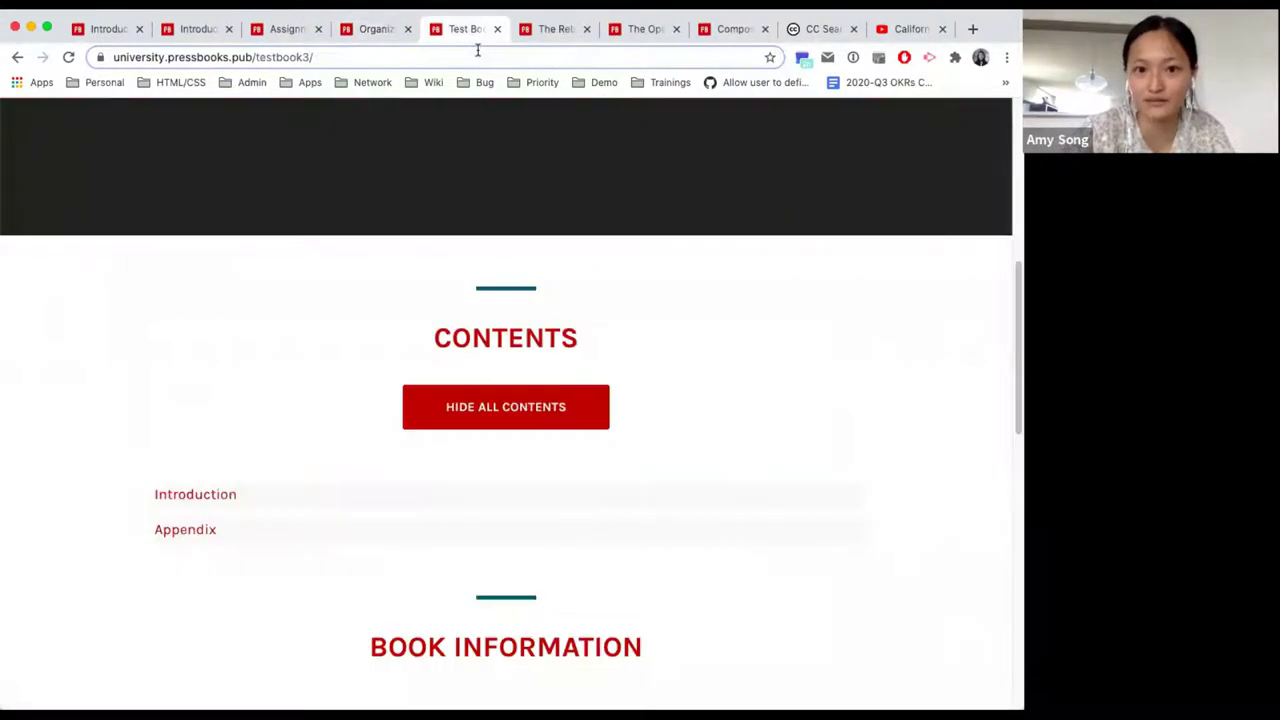
{"action": "left_click", "coordinate": [386, 35]}
{"action": "left_click", "coordinate": [472, 34]}
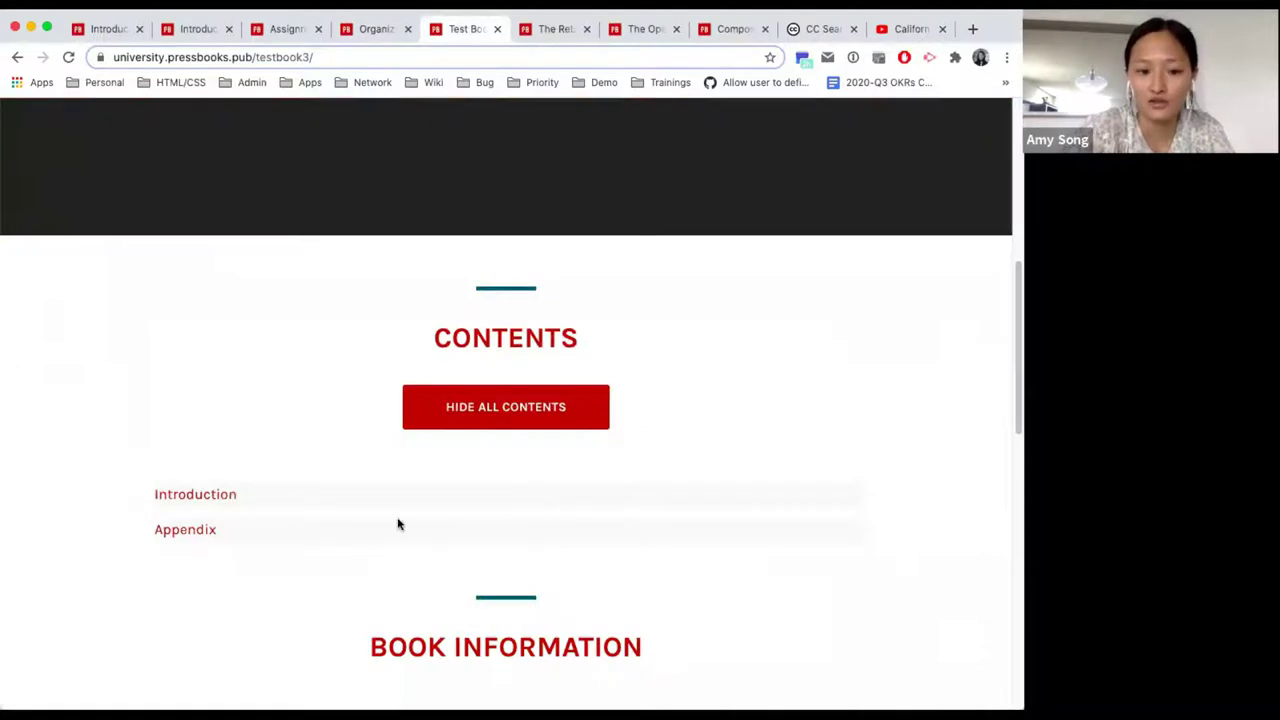
{"action": "scroll", "coordinate": [398, 524], "scroll_direction": "down", "scroll_amount": 3}
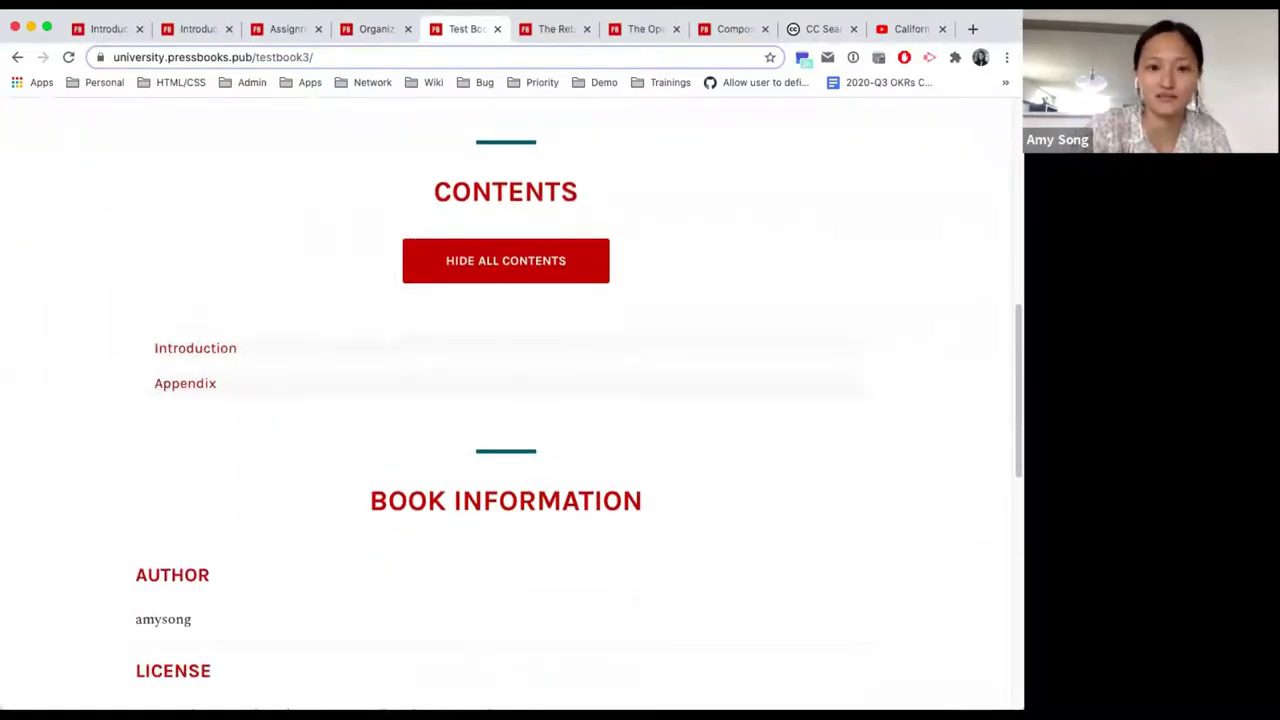
{"action": "left_click", "coordinate": [367, 37]}
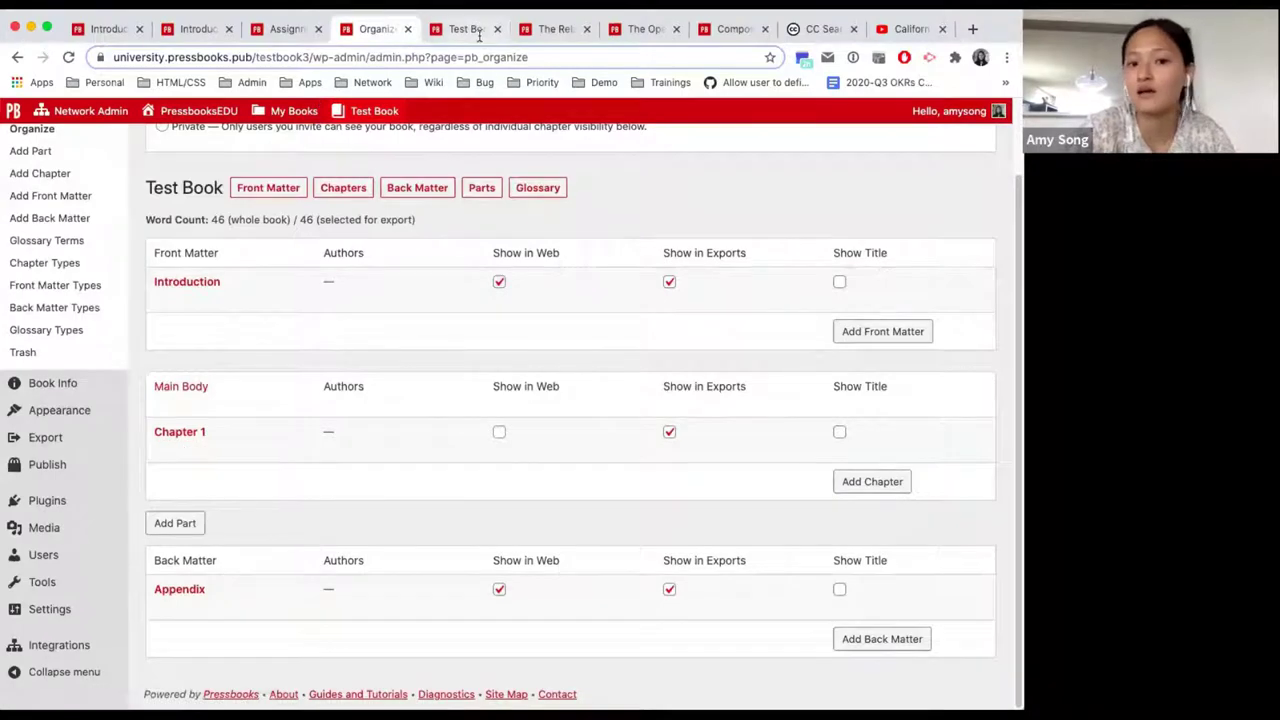
{"action": "left_click", "coordinate": [468, 28]}
{"action": "scroll", "coordinate": [488, 361], "scroll_direction": "up", "scroll_amount": 10}
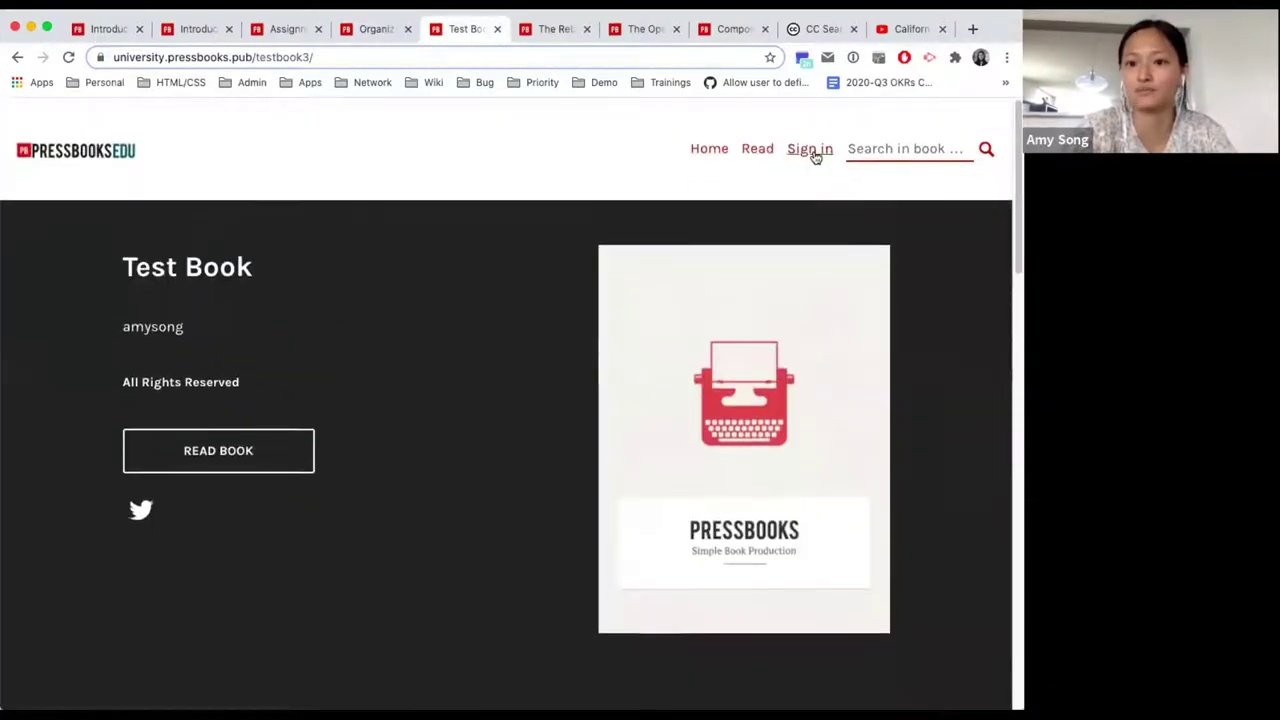
- Sign in from the public book page and start a new chapter from Organize
{"action": "left_click", "coordinate": [810, 149]}
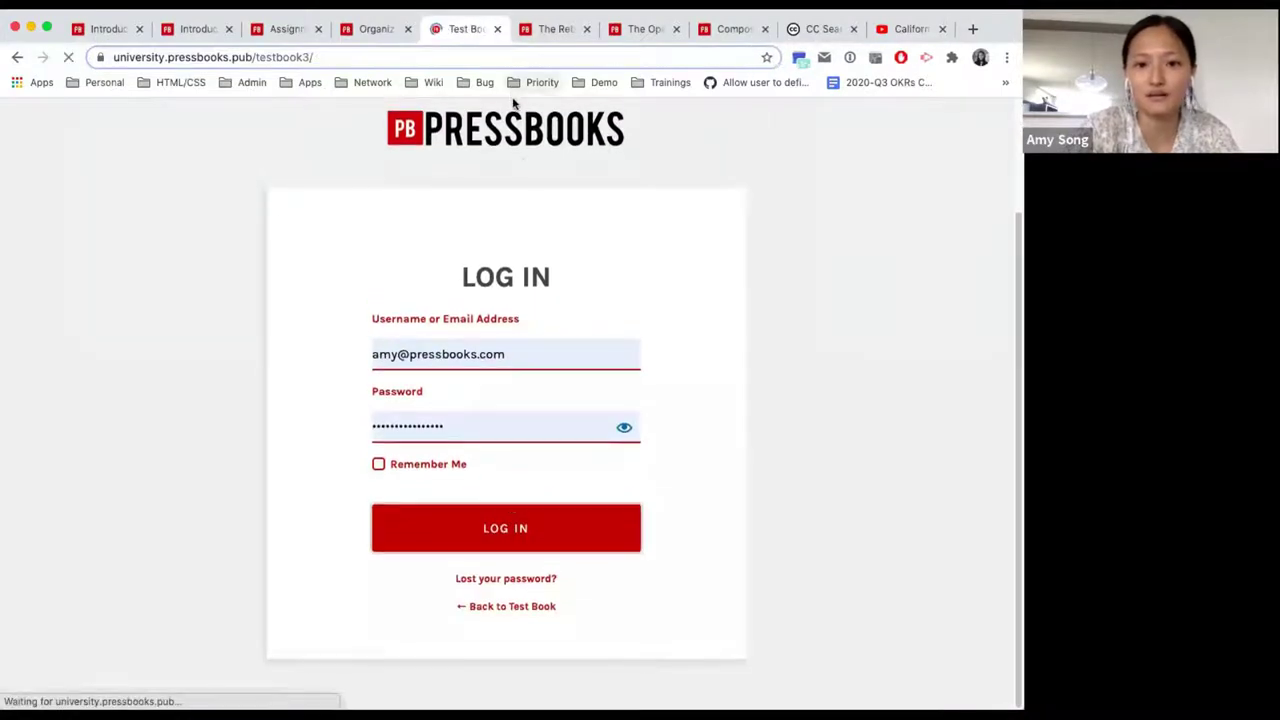
{"action": "scroll", "coordinate": [522, 170], "scroll_direction": "down", "scroll_amount": 5}
{"action": "scroll", "coordinate": [522, 170], "scroll_direction": "down", "scroll_amount": 2}
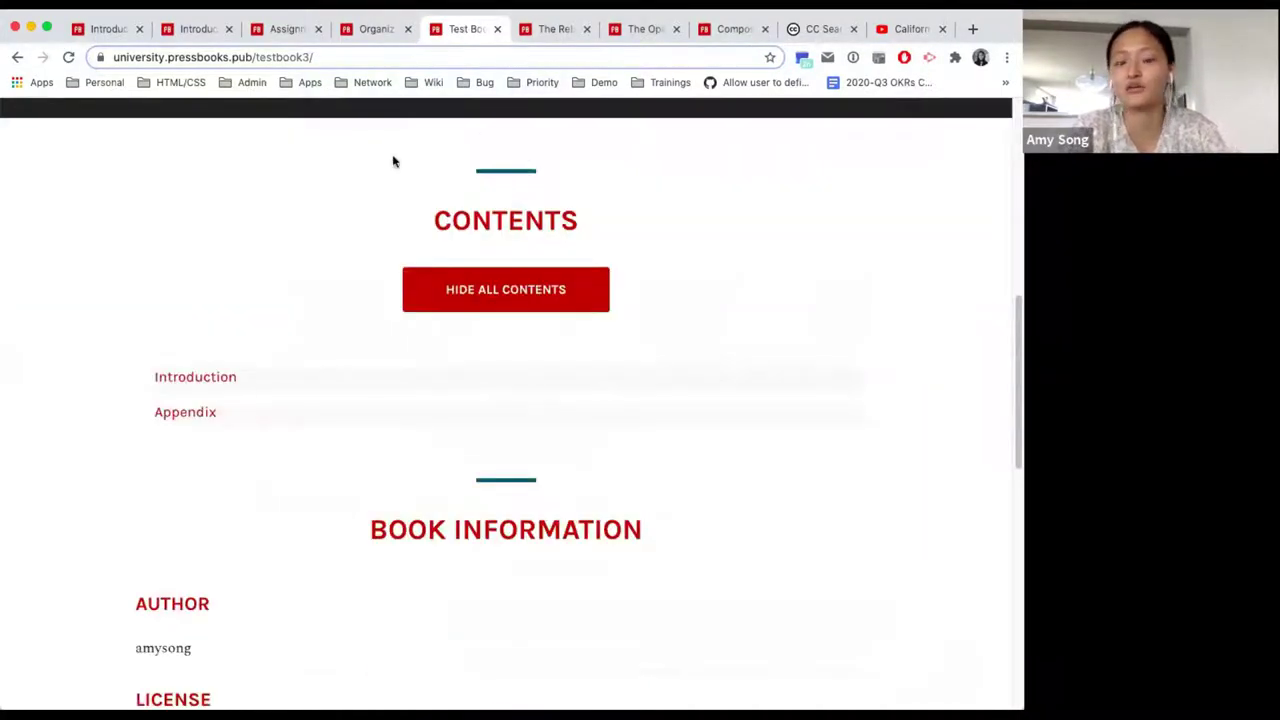
{"action": "scroll", "coordinate": [394, 160], "scroll_direction": "up", "scroll_amount": 1}
{"action": "key", "text": "ctrl+shift+Tab"}
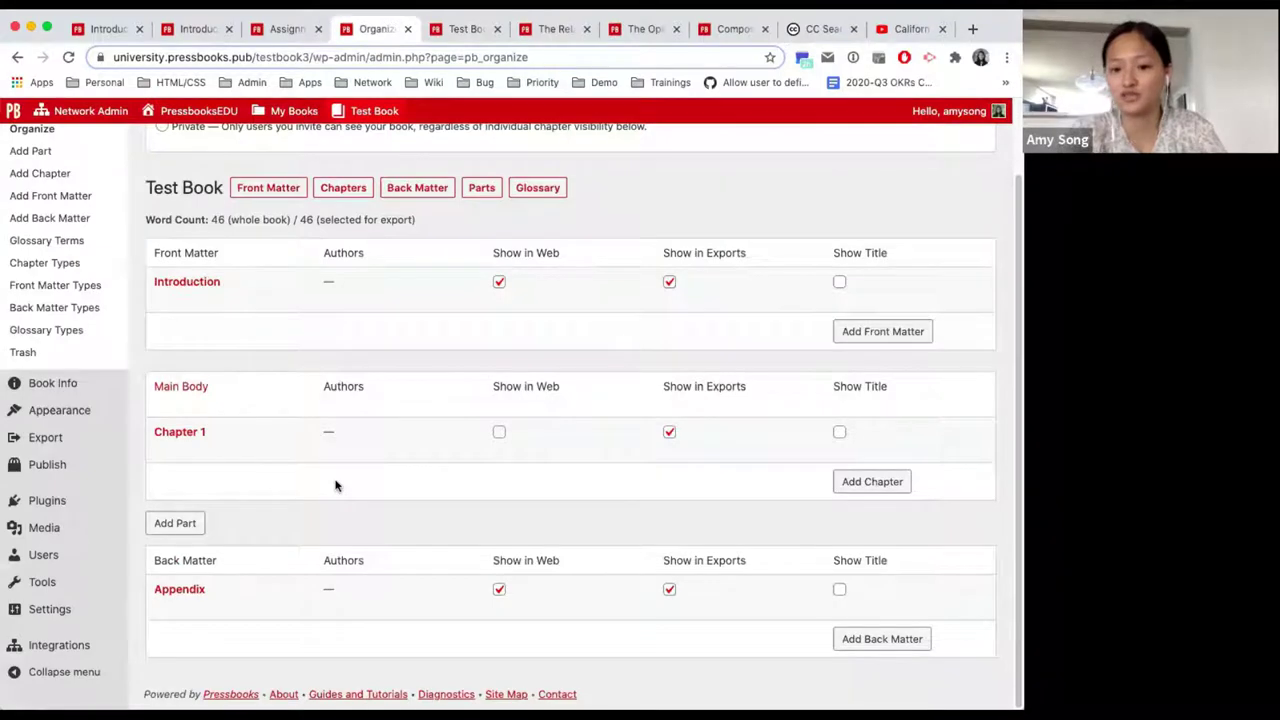
{"action": "left_click", "coordinate": [852, 486]}
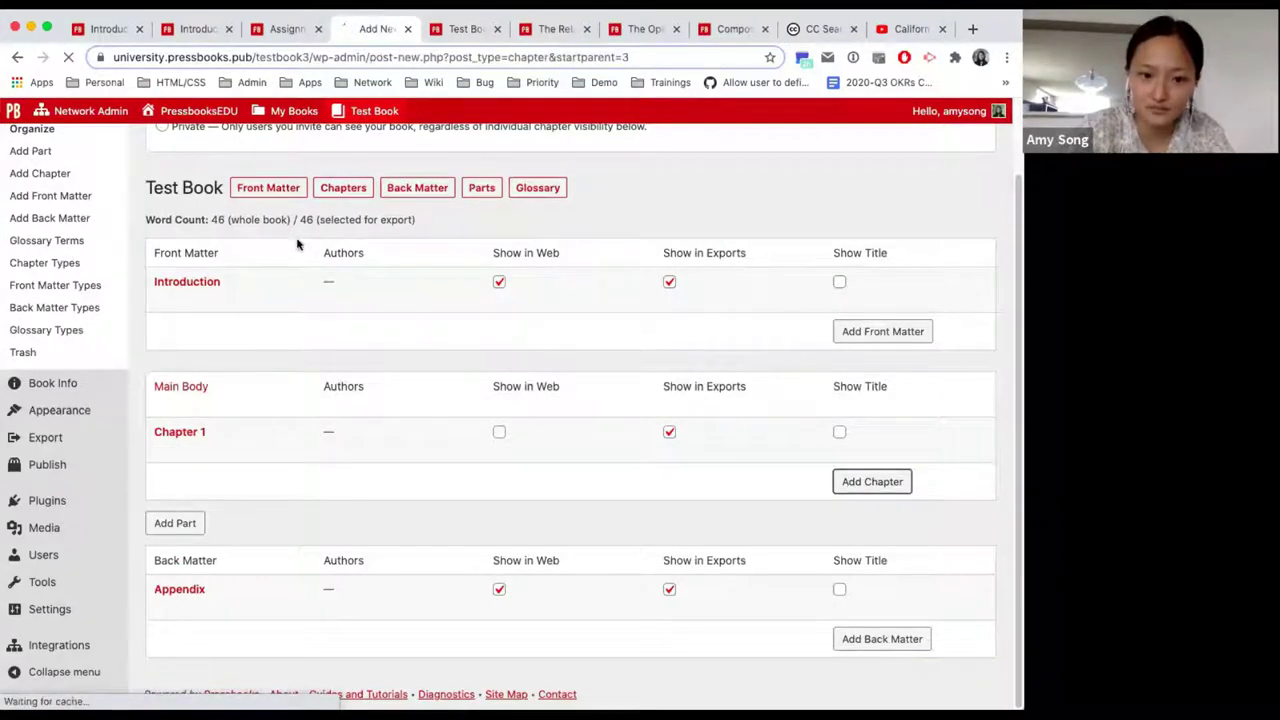
- Publish a new chapter titled 'Chapter 2' protected by the suggested password
{"action": "type", "text": "Chapter 2"}
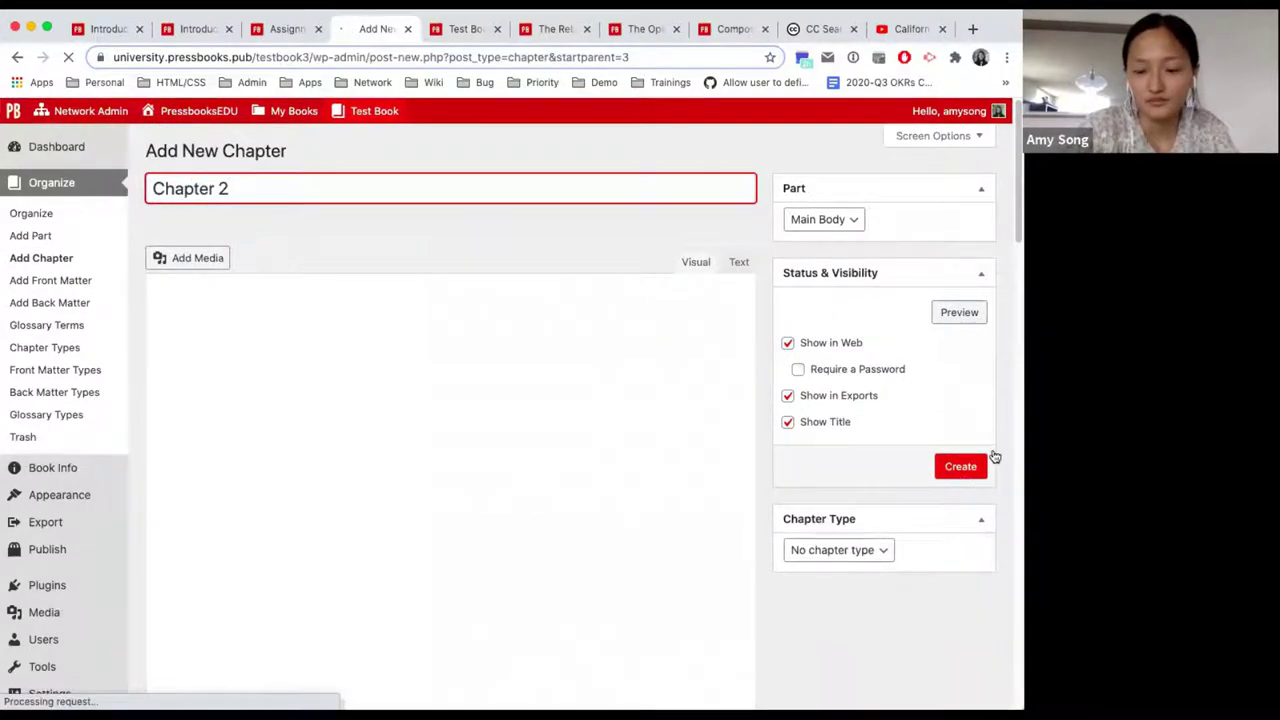
{"action": "left_click", "coordinate": [883, 373]}
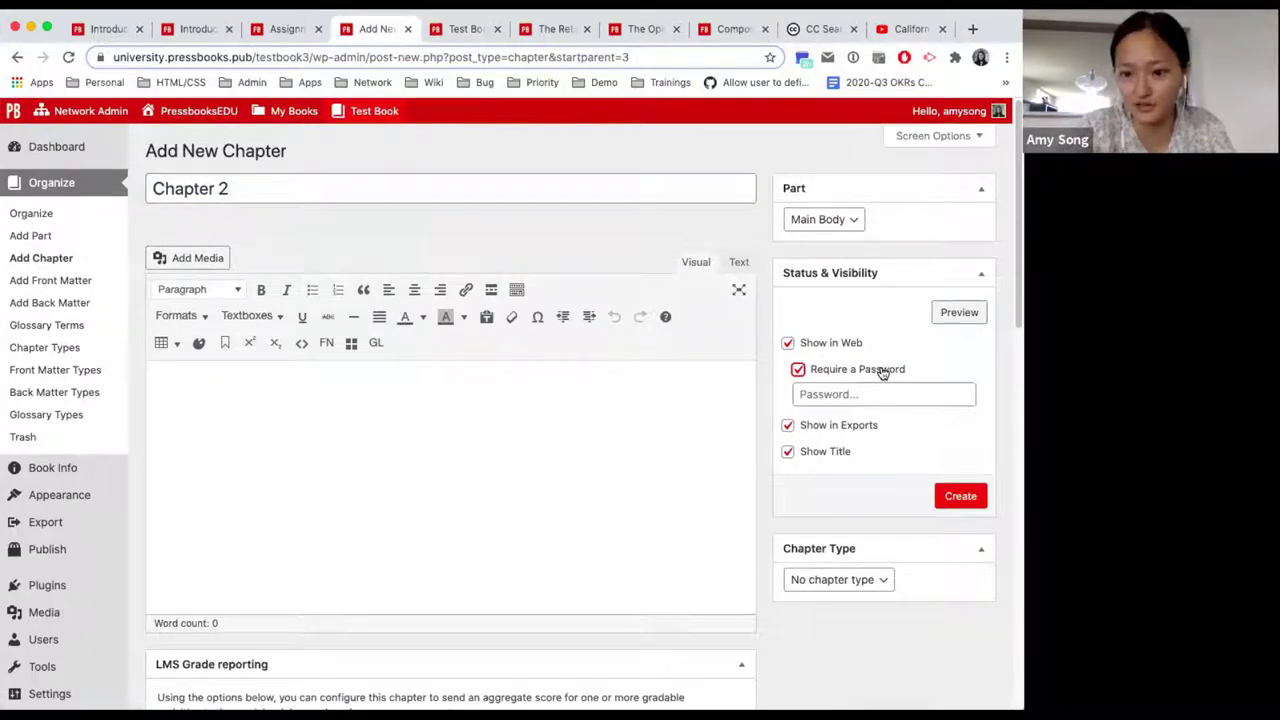
{"action": "left_click", "coordinate": [866, 394]}
{"action": "left_click", "coordinate": [817, 428]}
{"action": "left_click", "coordinate": [960, 494]}
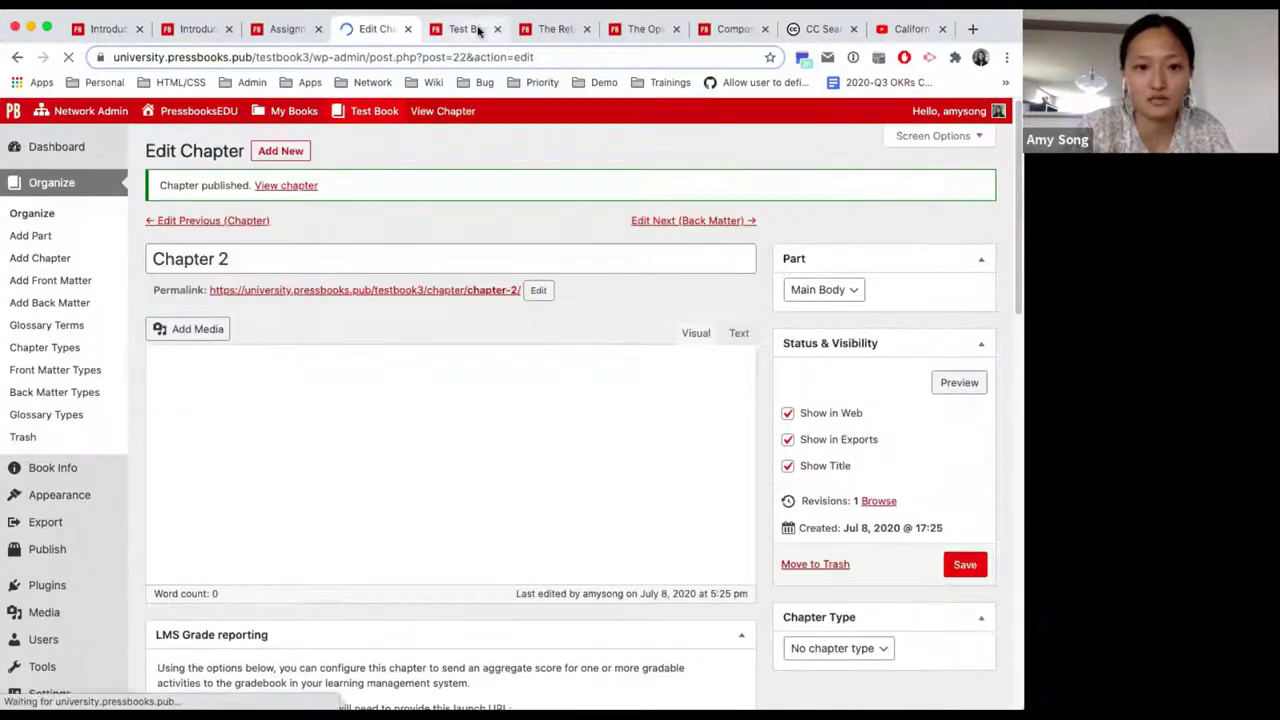
- Check the public book contents, then return to the Chapter 2 editor
{"action": "left_click", "coordinate": [466, 29]}
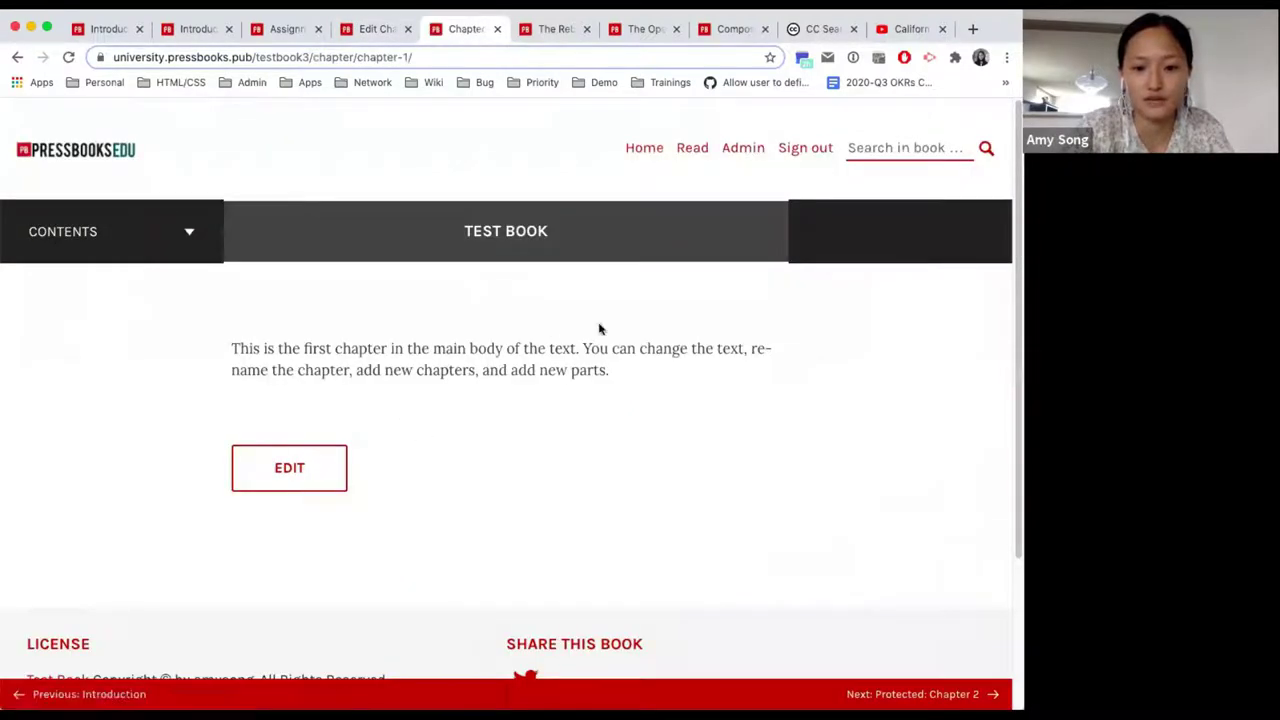
{"action": "scroll", "coordinate": [726, 363], "scroll_direction": "left", "scroll_amount": 5}
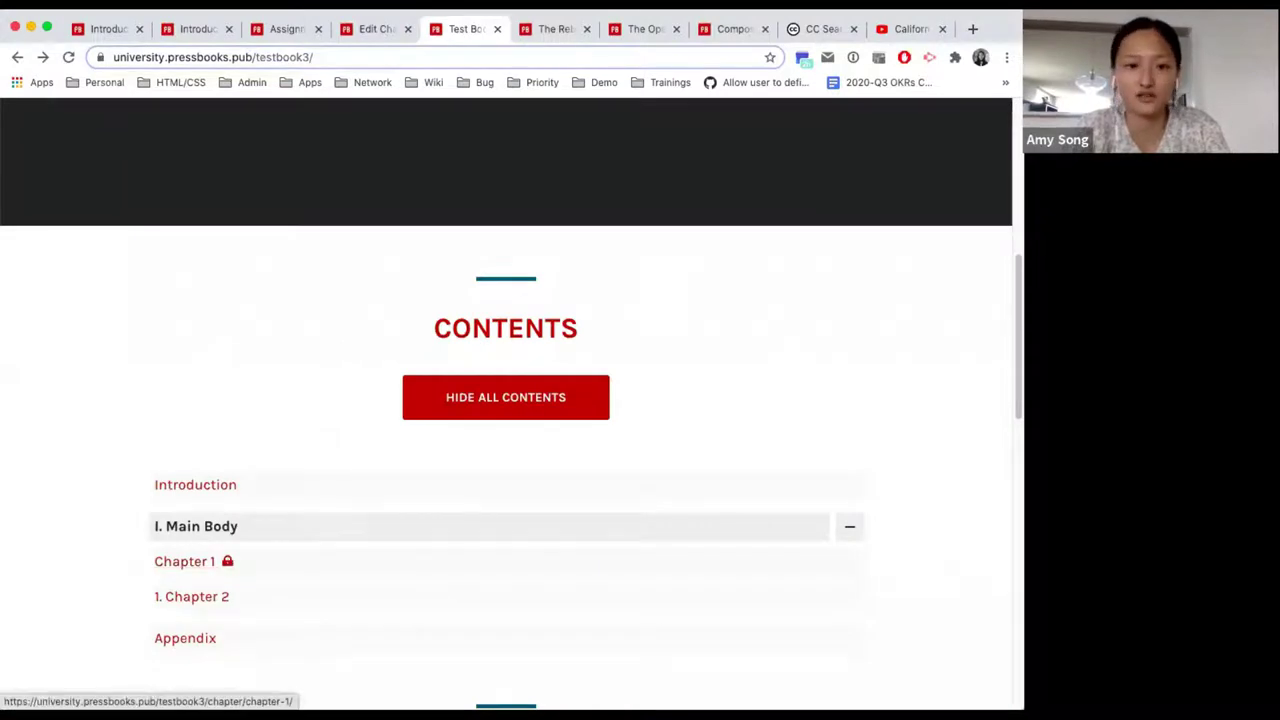
{"action": "left_click", "coordinate": [392, 36]}
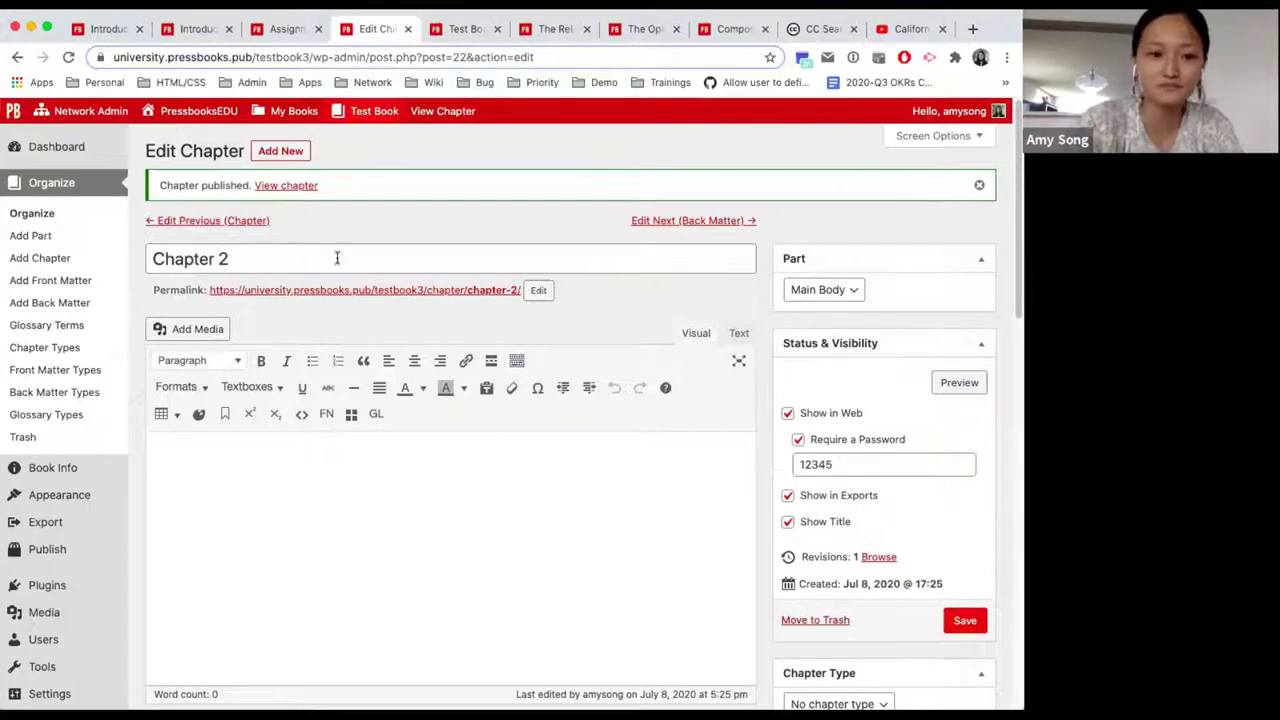
- Re-enable Show in Web for Chapter 1 on Test Book's Organize page
{"action": "left_click", "coordinate": [88, 192]}
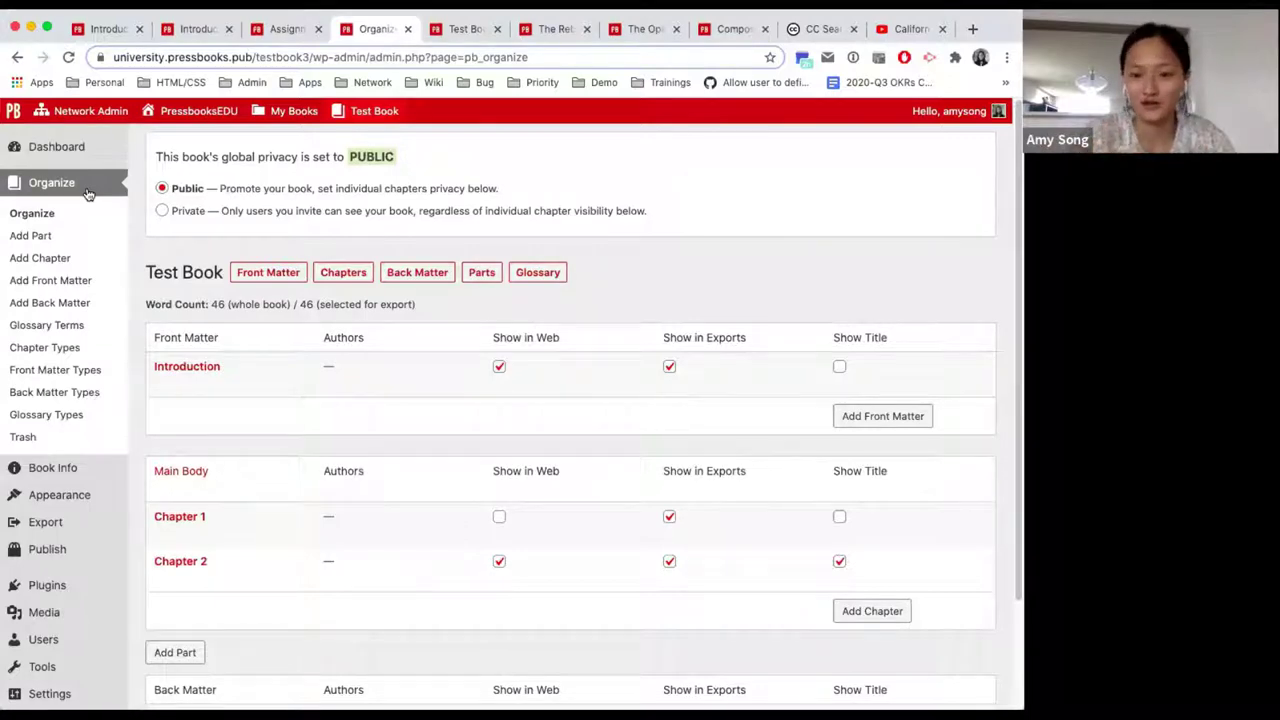
{"action": "left_click", "coordinate": [500, 517]}
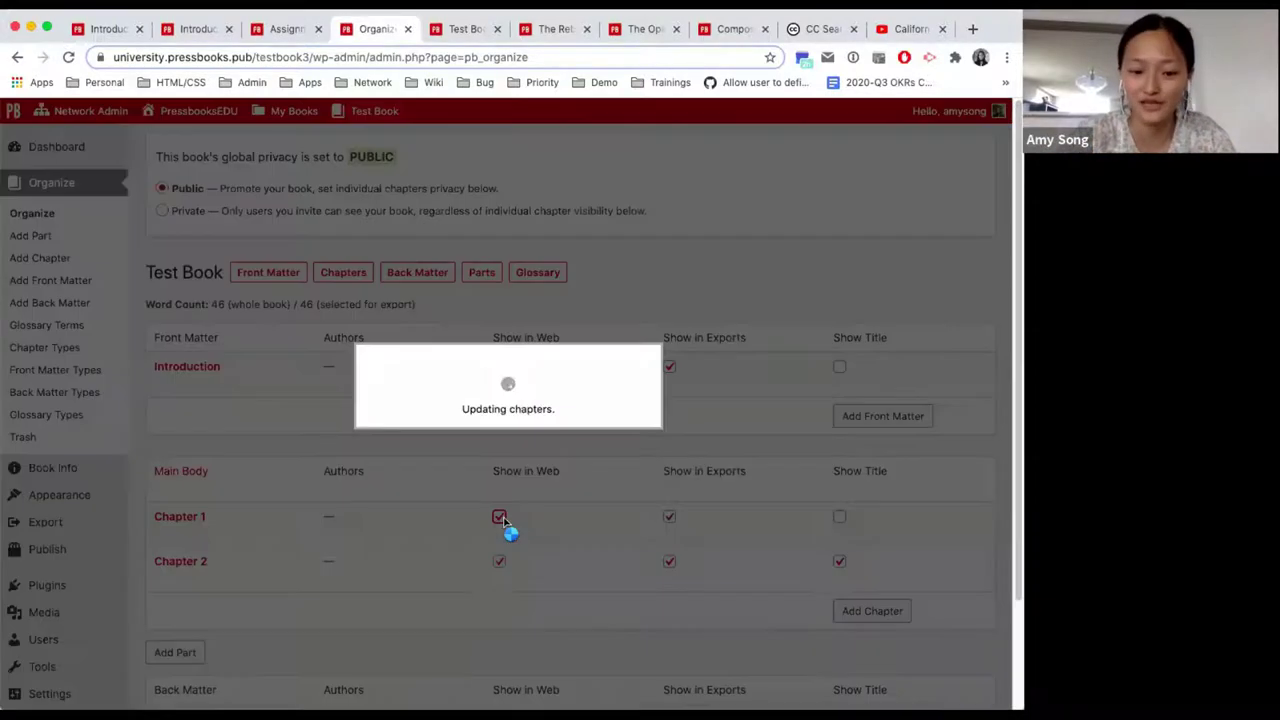
{"action": "scroll", "coordinate": [310, 400], "scroll_direction": "down", "scroll_amount": 3}
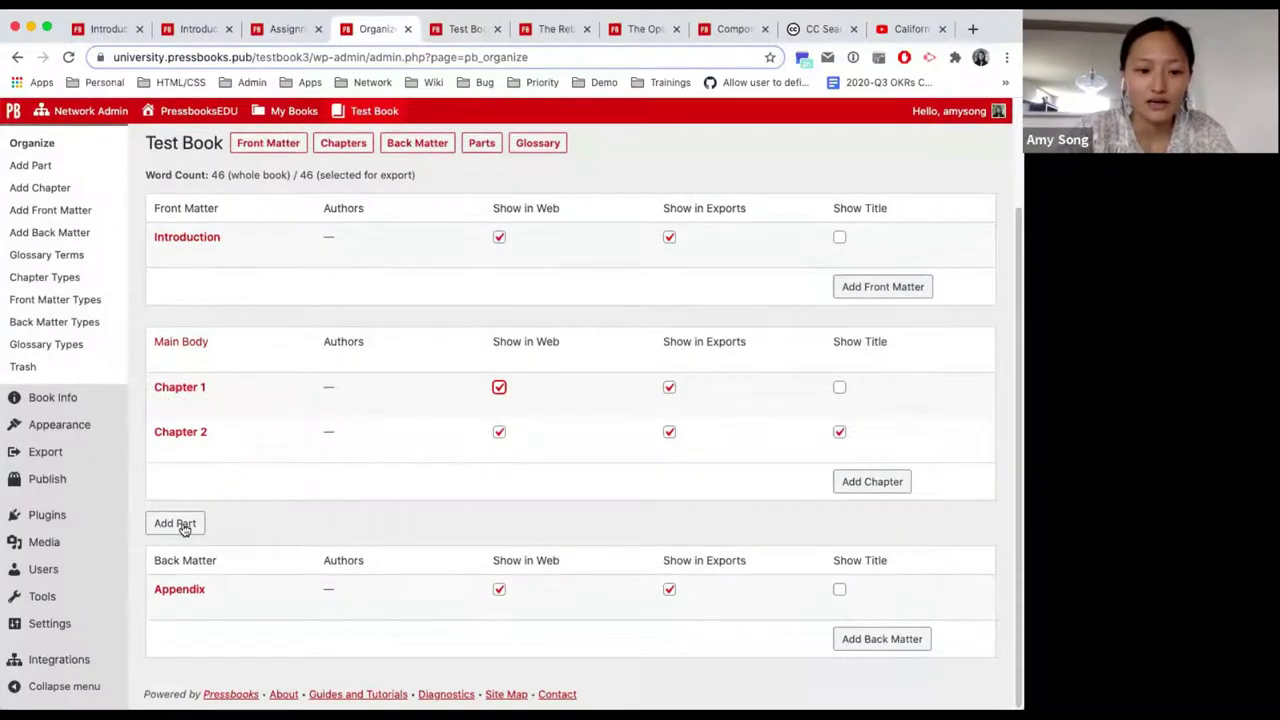
{"action": "left_click", "coordinate": [178, 521]}
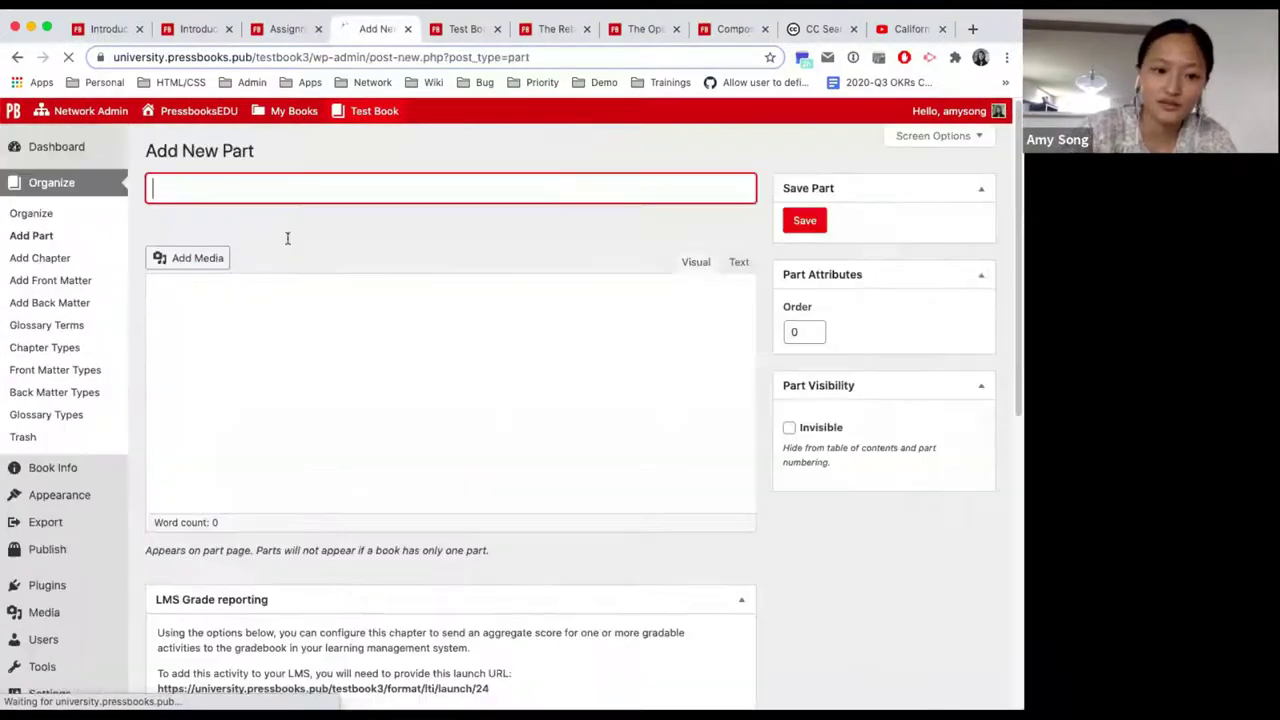
- Create a part named 'Middle Body' and drag Chapter 2 into it
{"action": "type", "text": "Middle Body"}
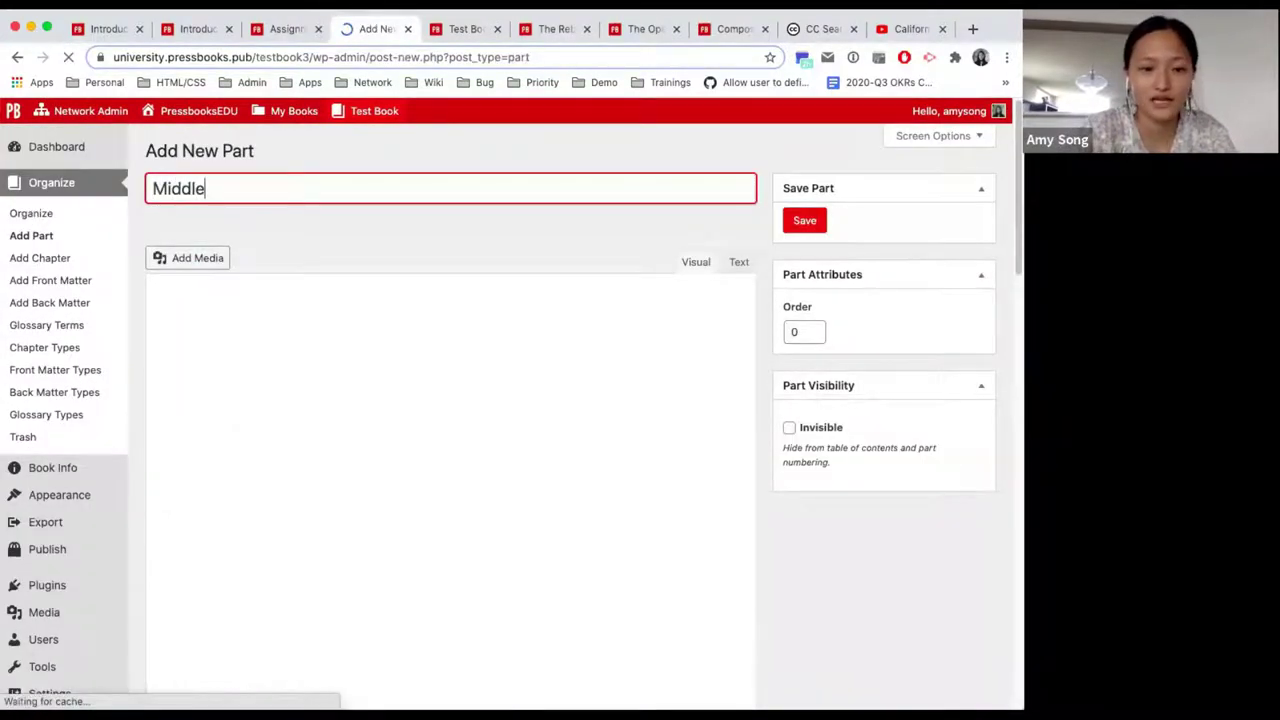
{"action": "left_click", "coordinate": [810, 222]}
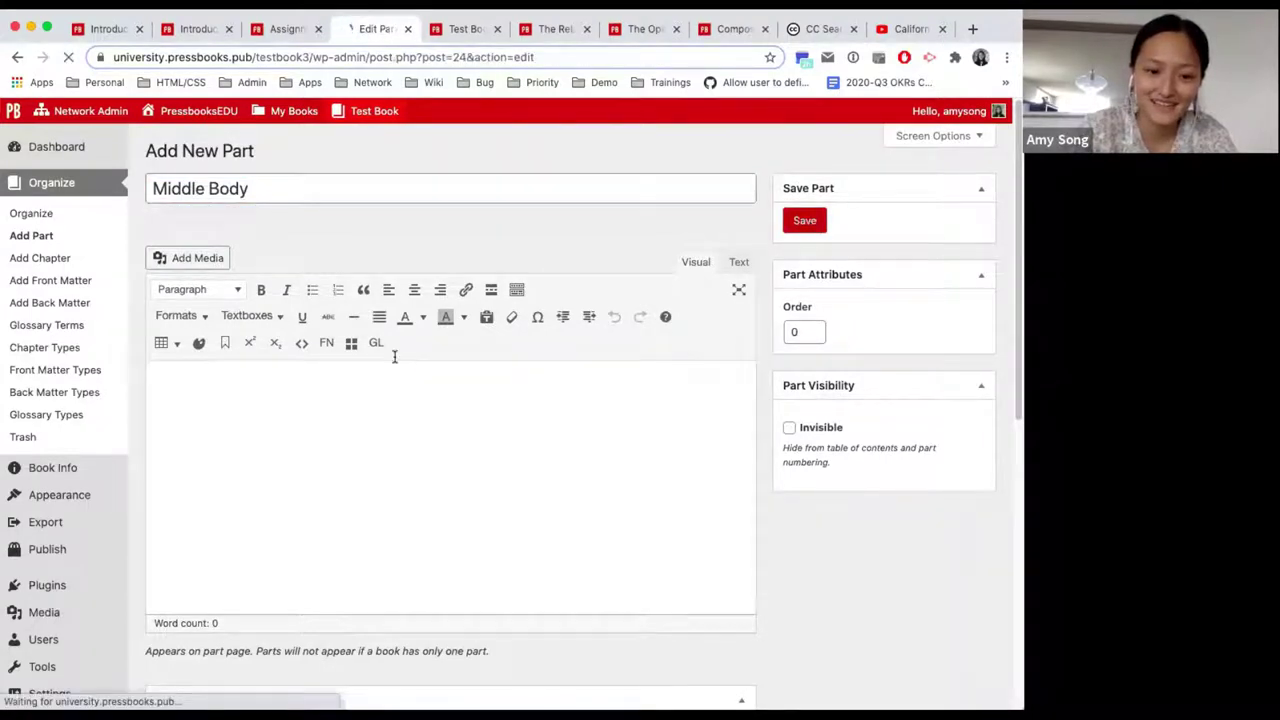
{"action": "left_click", "coordinate": [85, 184]}
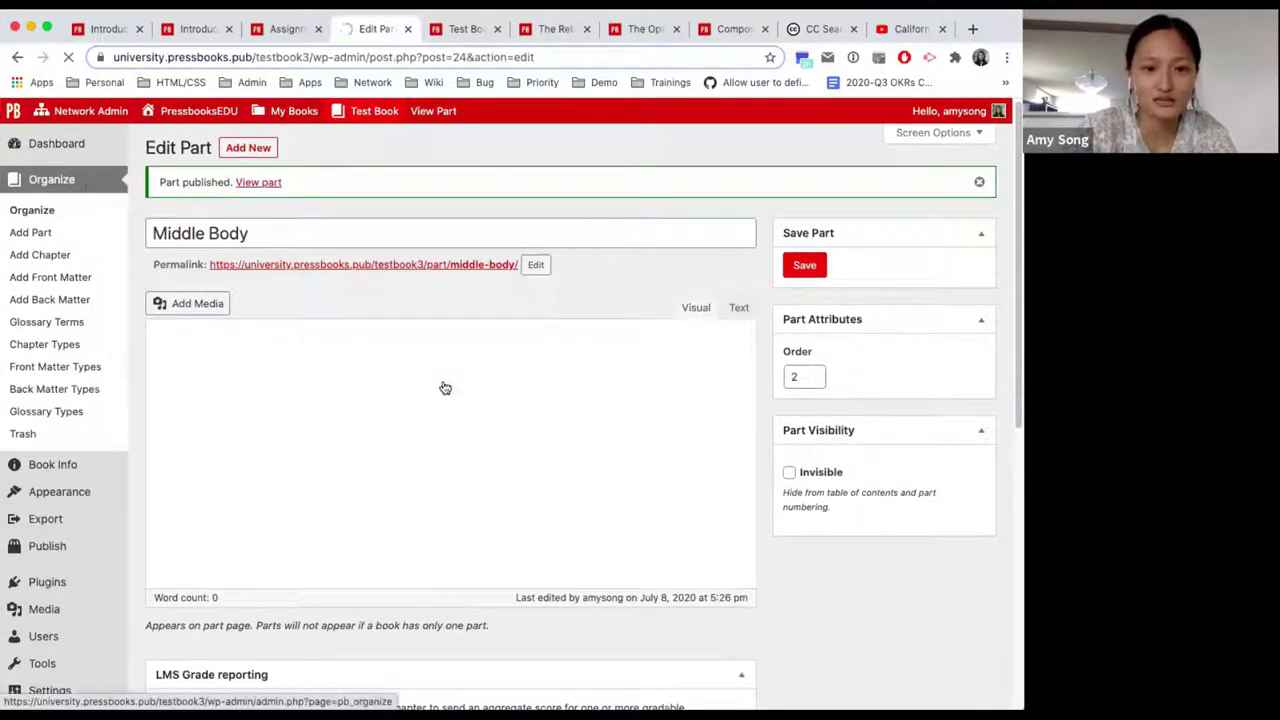
{"action": "scroll", "coordinate": [435, 374], "scroll_direction": "down", "scroll_amount": 5}
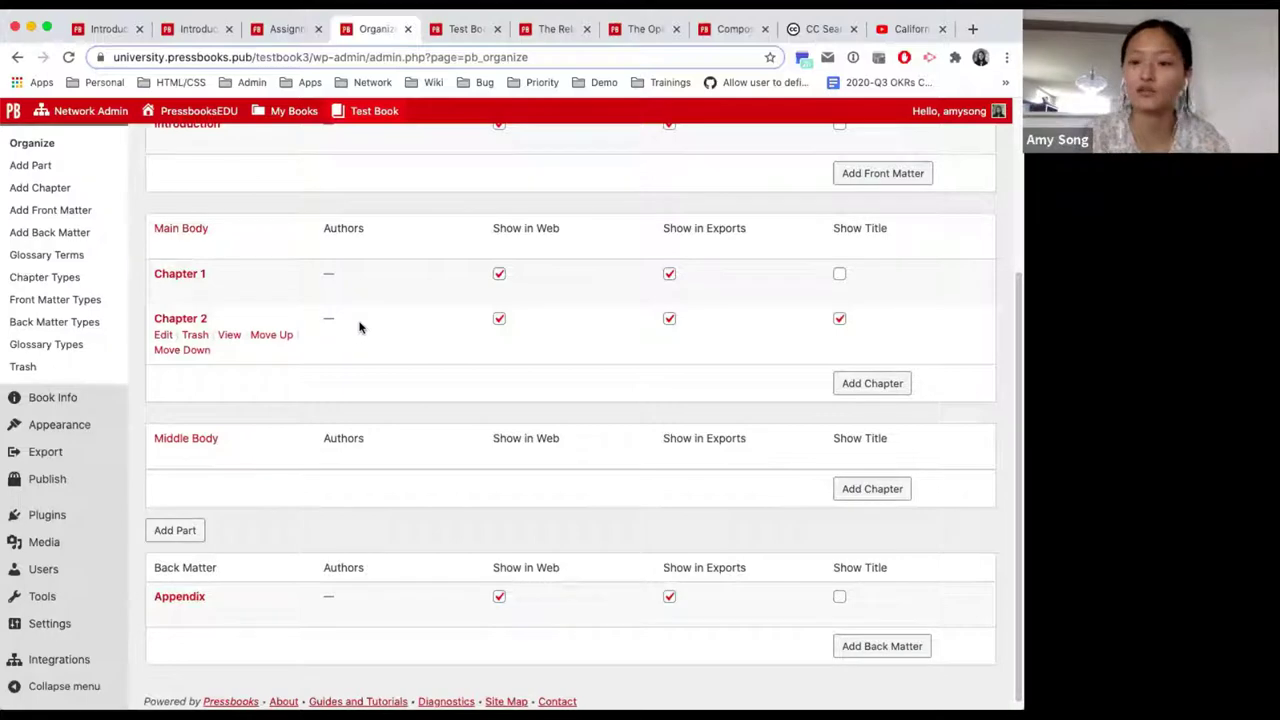
{"action": "left_click_drag", "start_coordinate": [360, 327], "coordinate": [347, 458]}
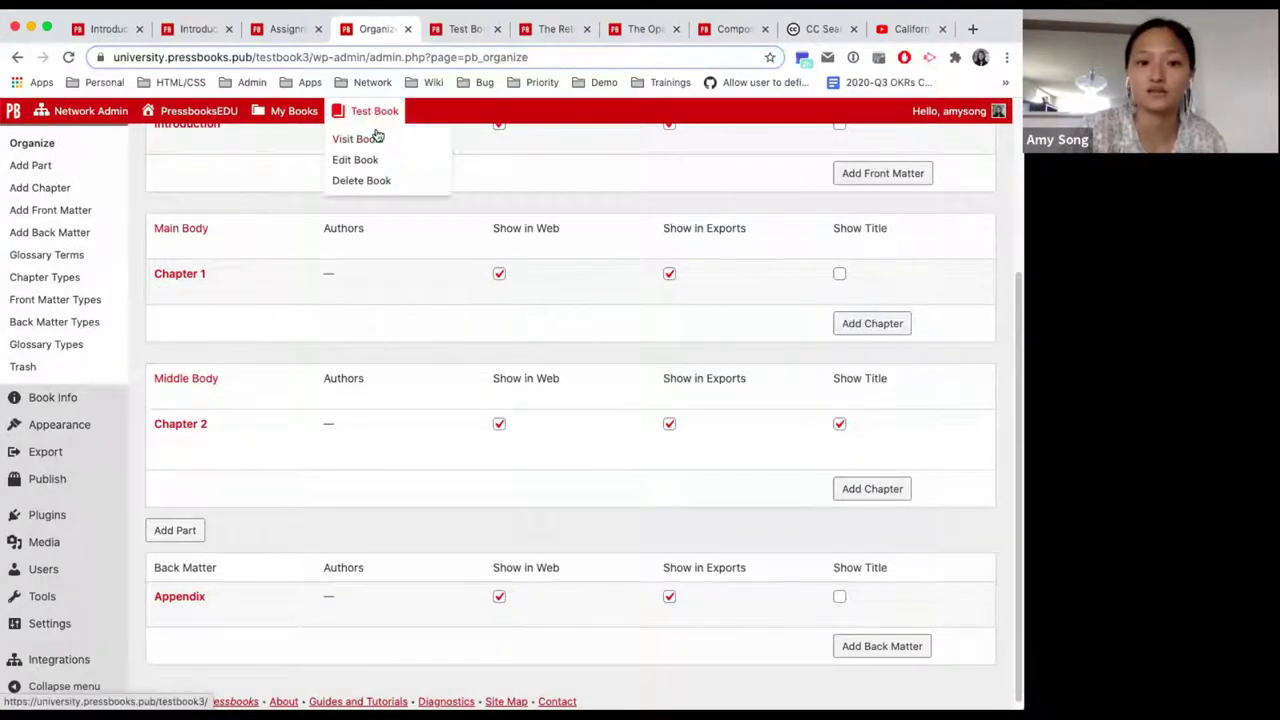
{"action": "right_click", "coordinate": [378, 137]}
- Replace the old public tab and confirm Chapter 2 appears under II. Middle Body
{"action": "left_click", "coordinate": [425, 134]}
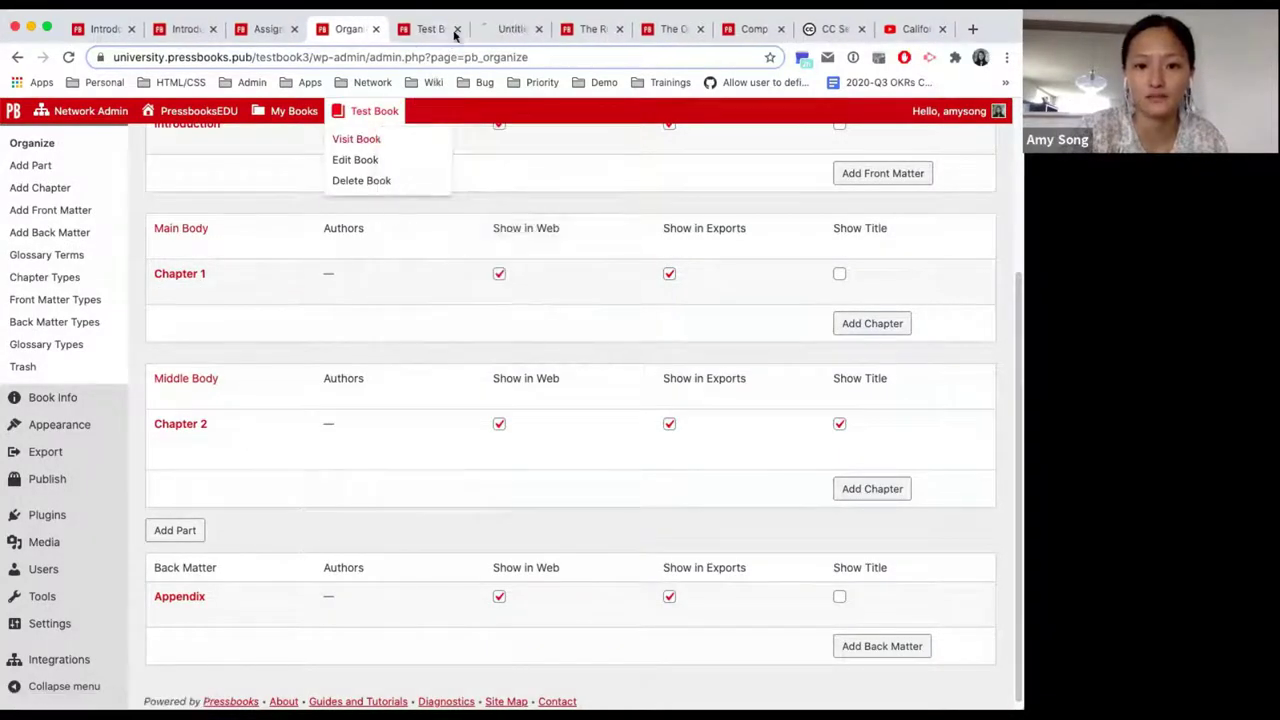
{"action": "left_click", "coordinate": [456, 30]}
{"action": "left_click", "coordinate": [434, 32]}
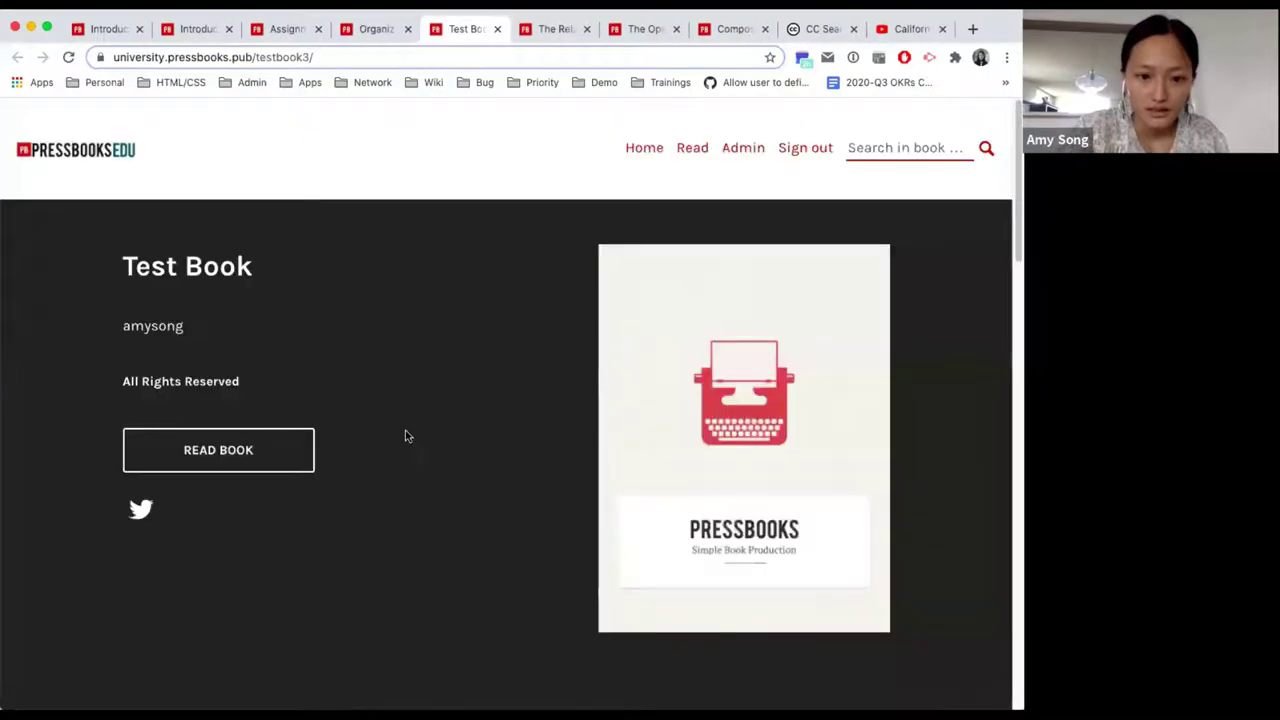
{"action": "scroll", "coordinate": [405, 436], "scroll_direction": "down", "scroll_amount": 10}
{"action": "scroll", "coordinate": [310, 232], "scroll_direction": "up", "scroll_amount": 1}
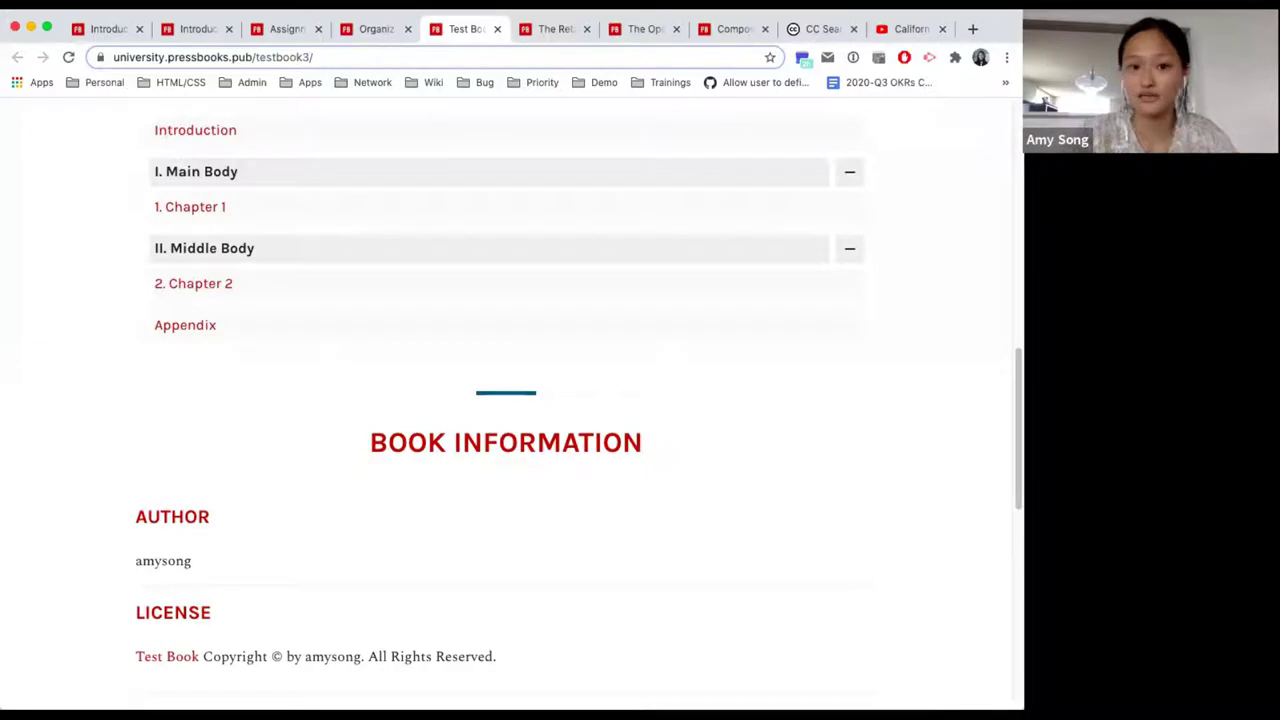
- Return to the Organize page and try dragging the Appendix into the book body
{"action": "left_click", "coordinate": [372, 29]}
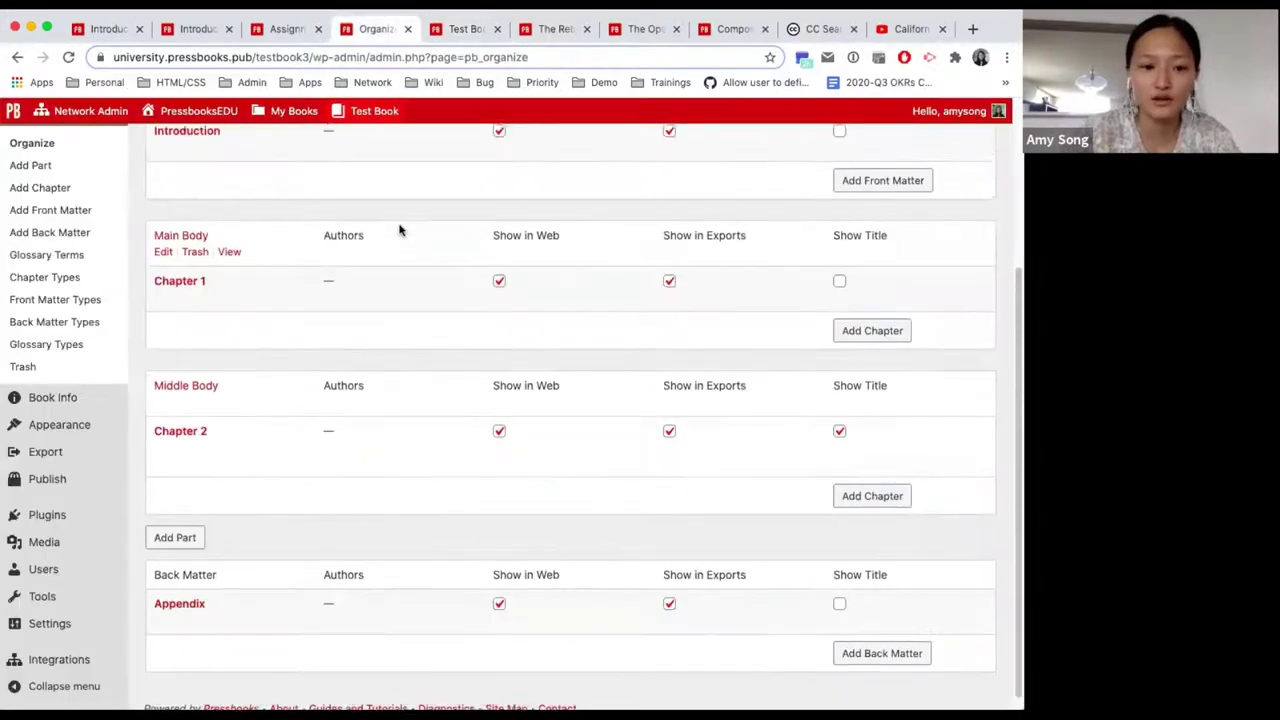
{"action": "scroll", "coordinate": [399, 230], "scroll_direction": "up", "scroll_amount": 3}
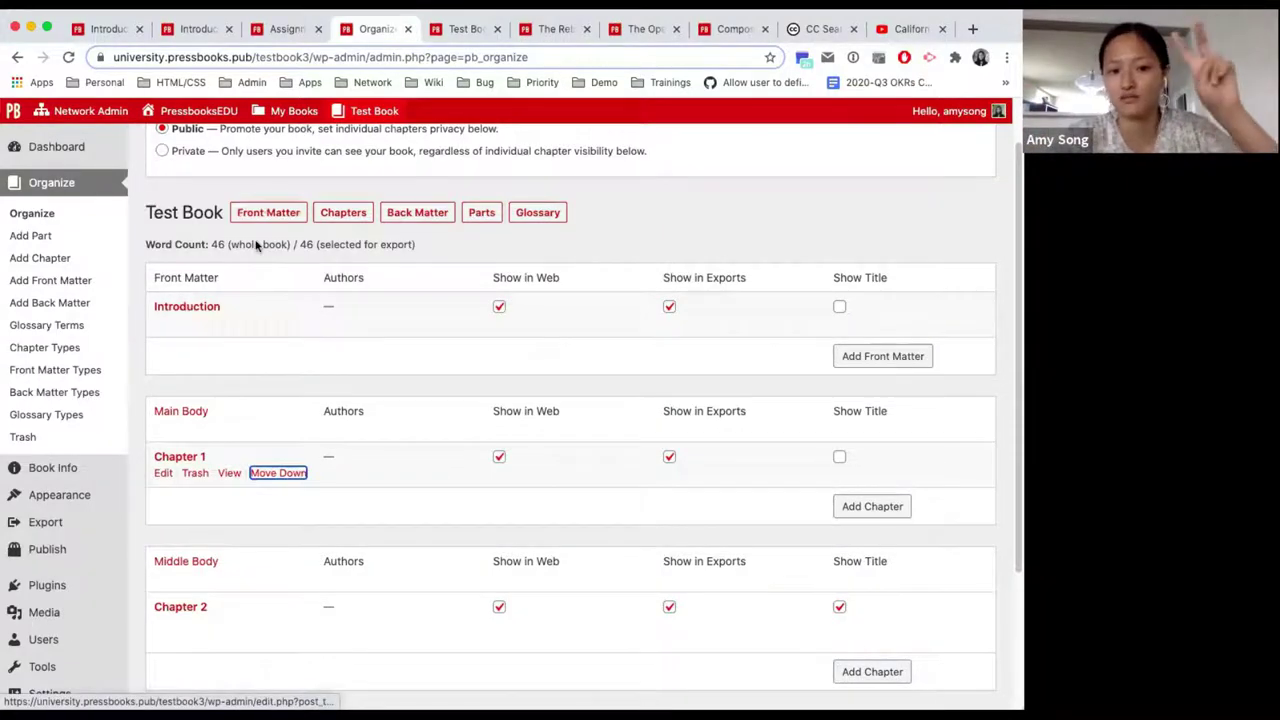
{"action": "scroll", "coordinate": [257, 245], "scroll_direction": "down", "scroll_amount": 3}
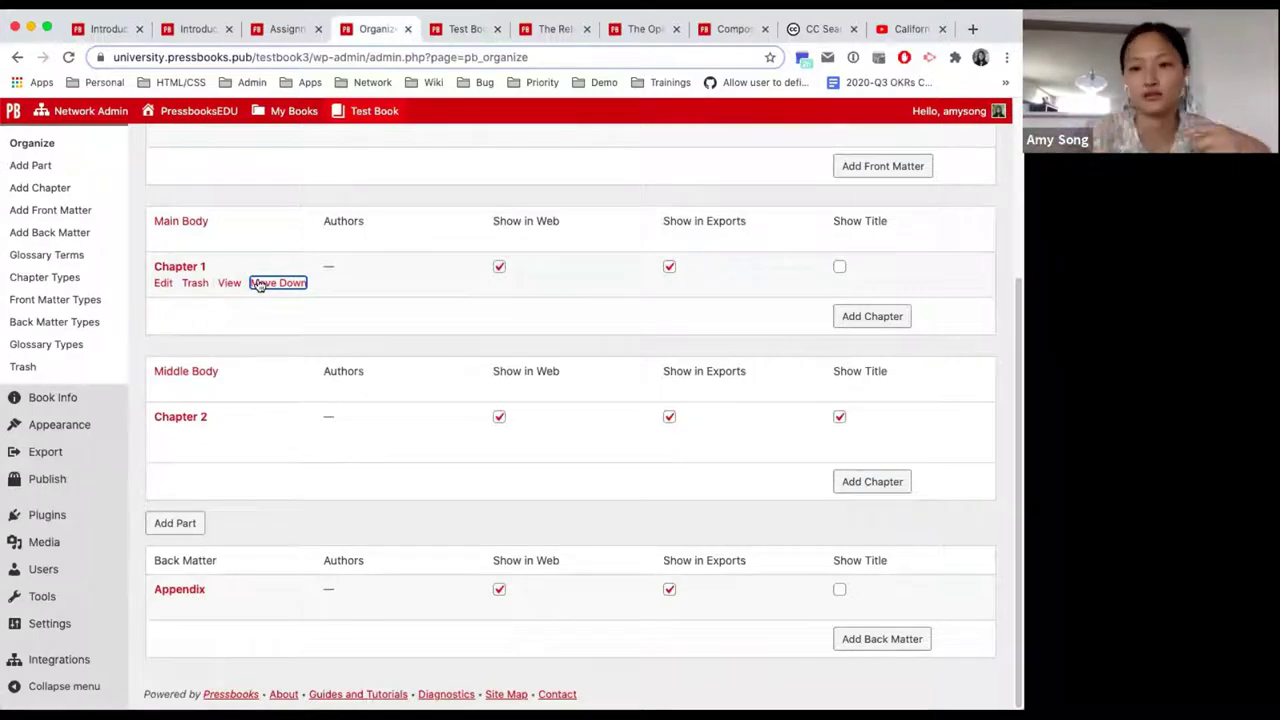
{"action": "left_click_drag", "start_coordinate": [390, 608], "coordinate": [389, 397]}
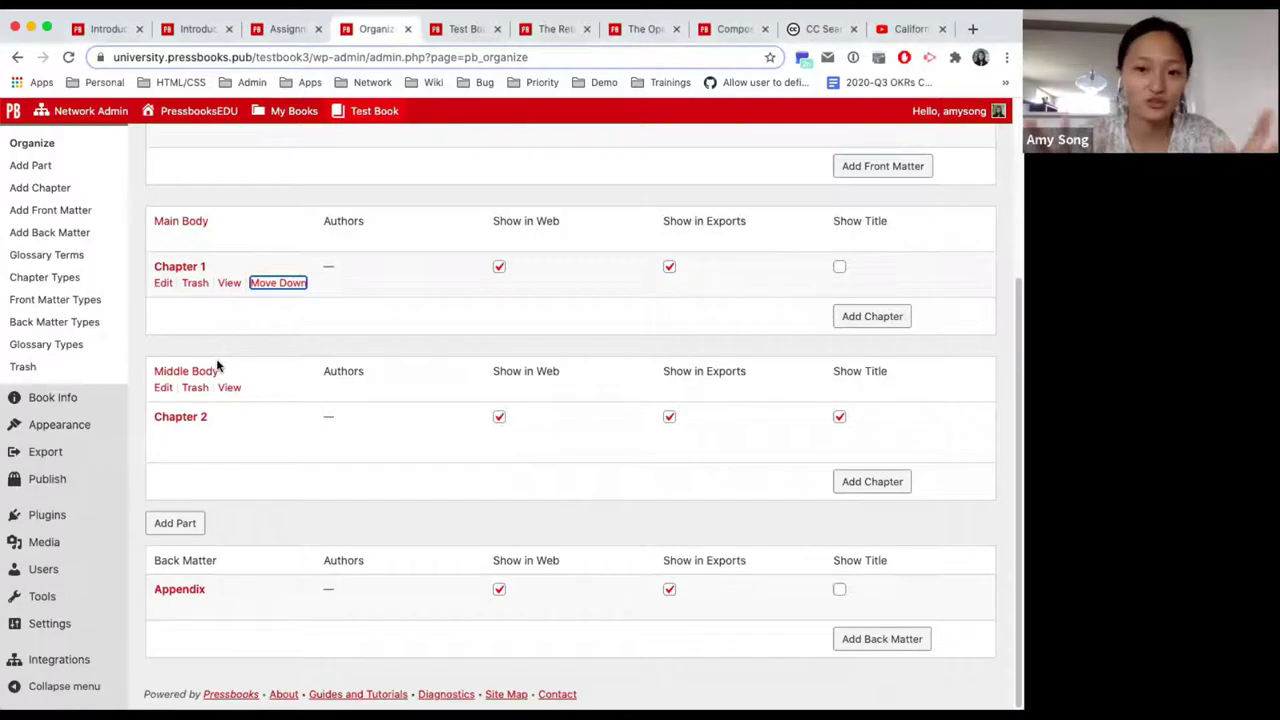
- Open Test Book's Import page under Tools and close the public book tab
{"action": "mouse_move", "coordinate": [71, 596]}
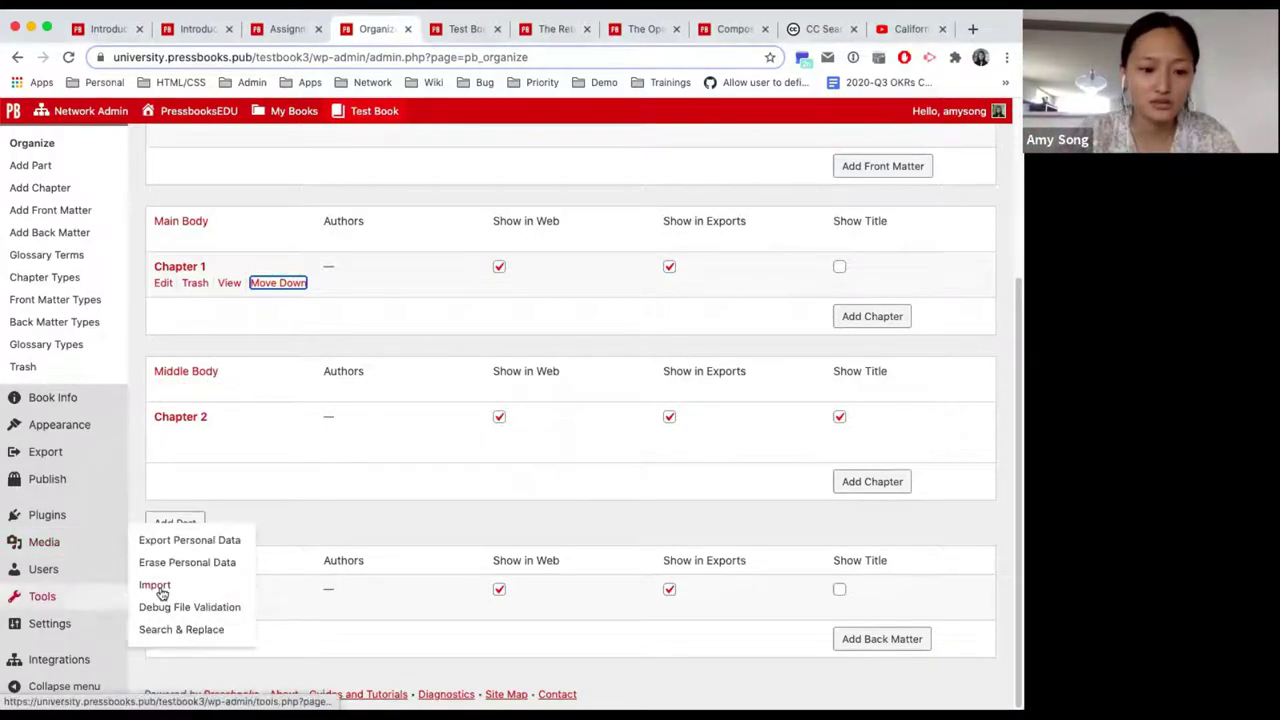
{"action": "left_click", "coordinate": [156, 587]}
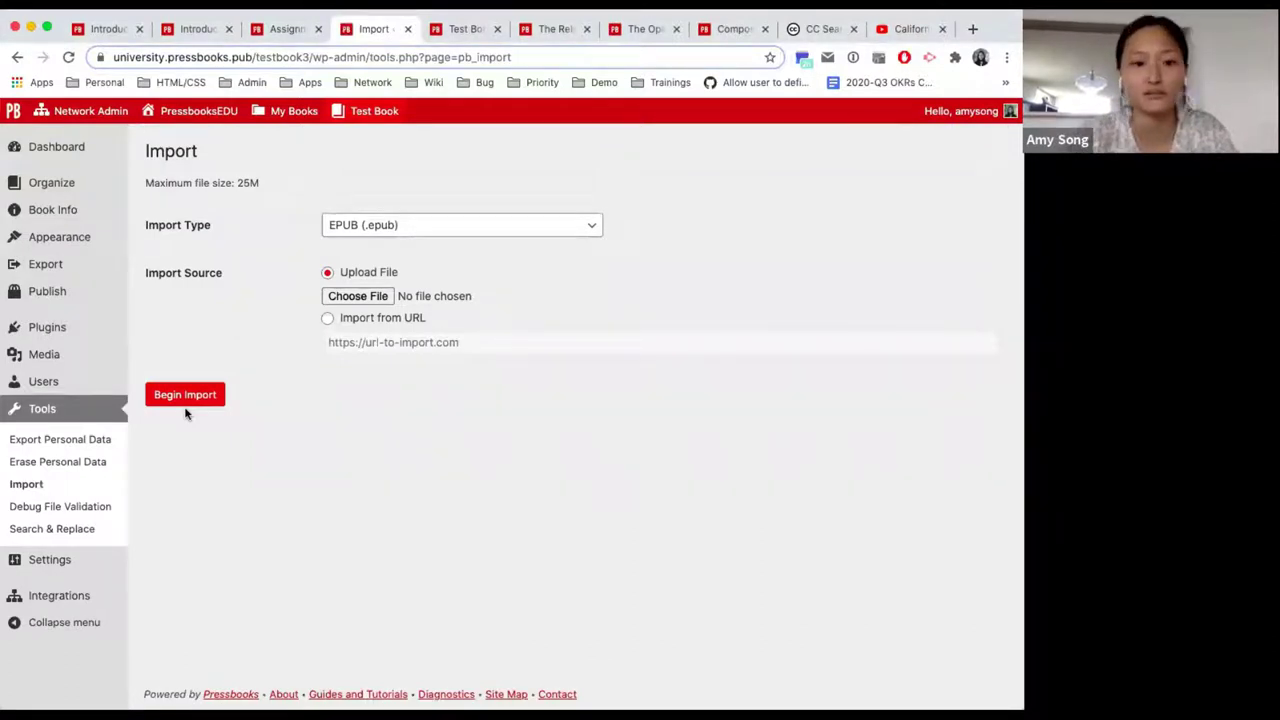
{"action": "left_click", "coordinate": [497, 29]}
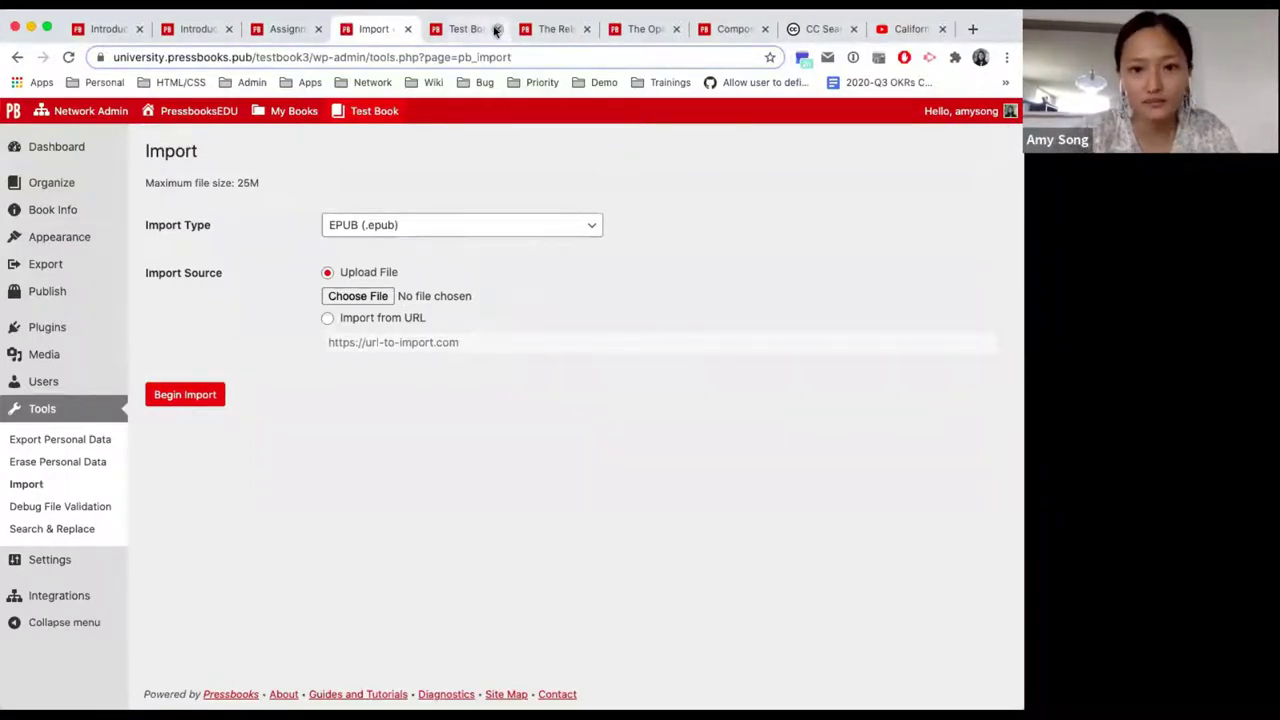
- Browse the Rebus Guide book page
{"action": "left_click", "coordinate": [471, 33]}
{"action": "scroll", "coordinate": [402, 226], "scroll_direction": "up", "scroll_amount": 3}
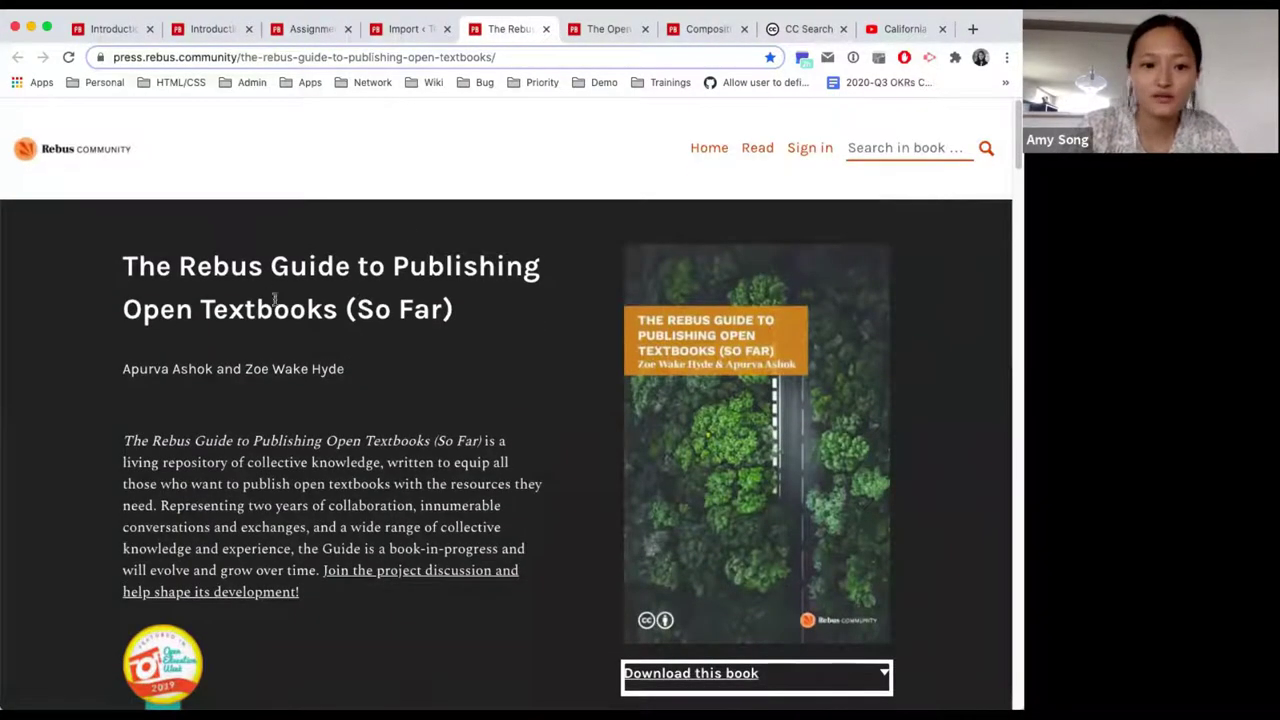
{"action": "scroll", "coordinate": [605, 336], "scroll_direction": "down", "scroll_amount": 5}
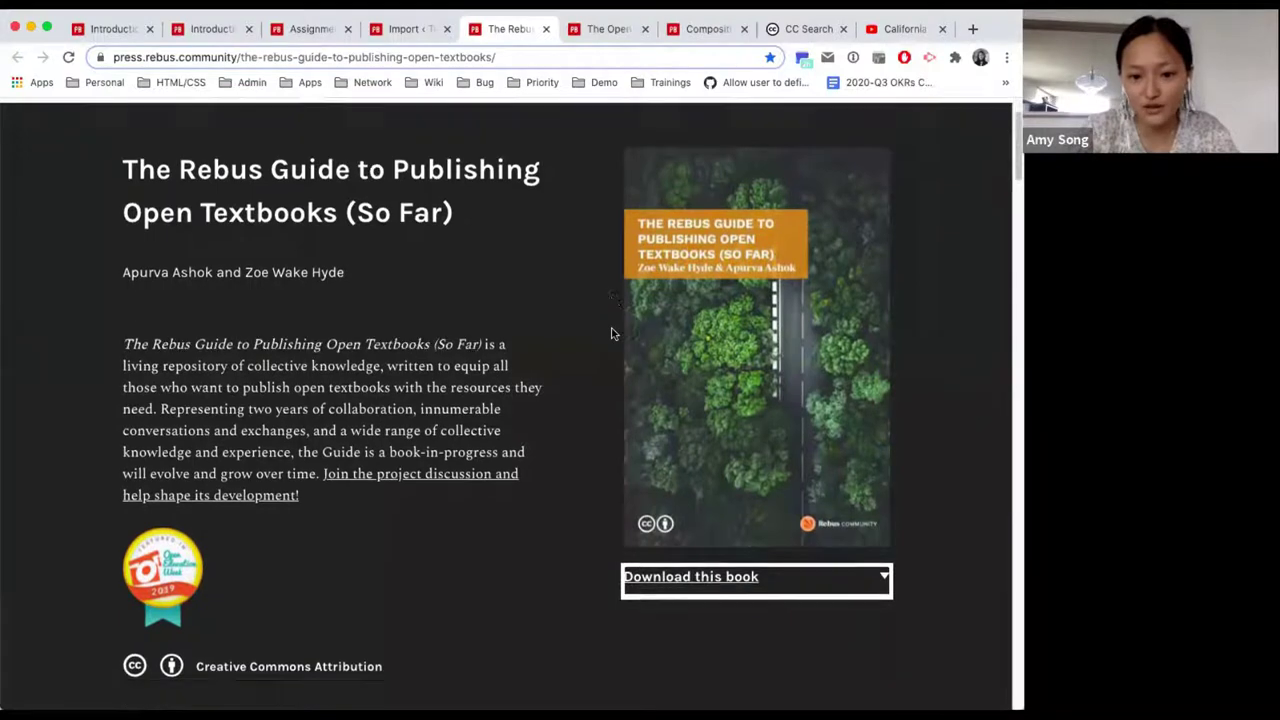
{"action": "scroll", "coordinate": [613, 334], "scroll_direction": "down", "scroll_amount": 3}
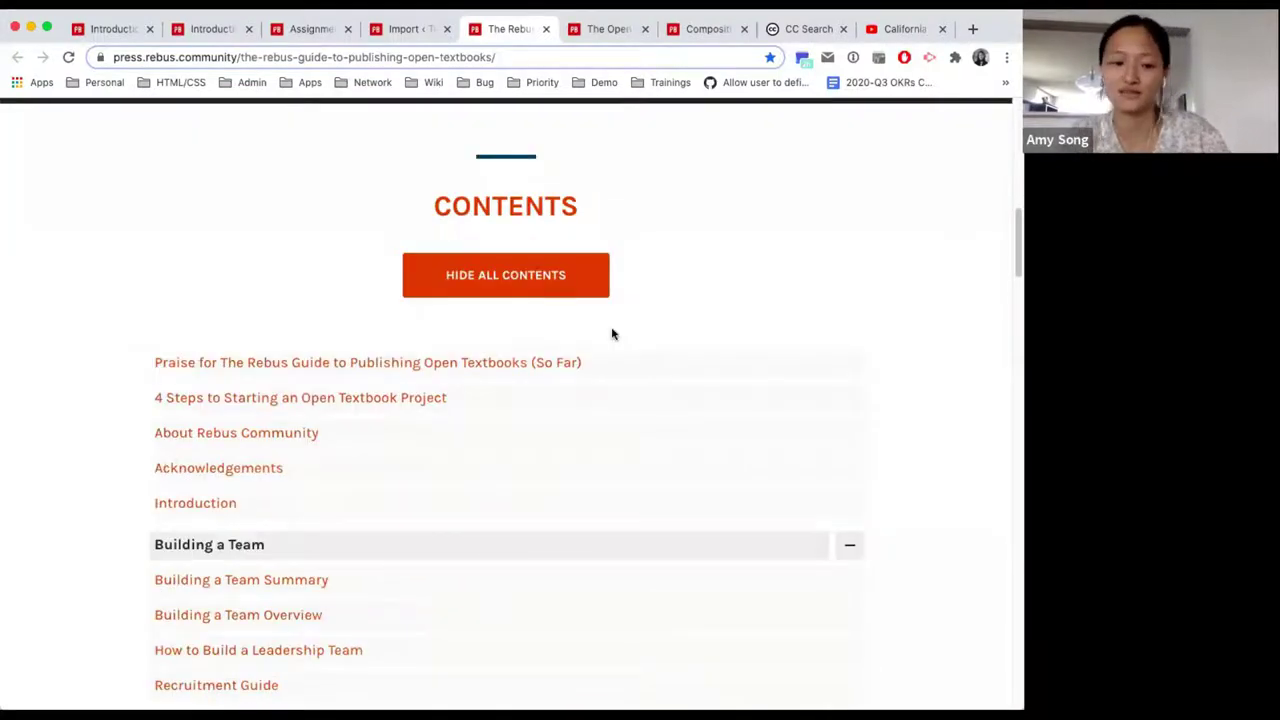
{"action": "scroll", "coordinate": [613, 334], "scroll_direction": "down", "scroll_amount": 1}
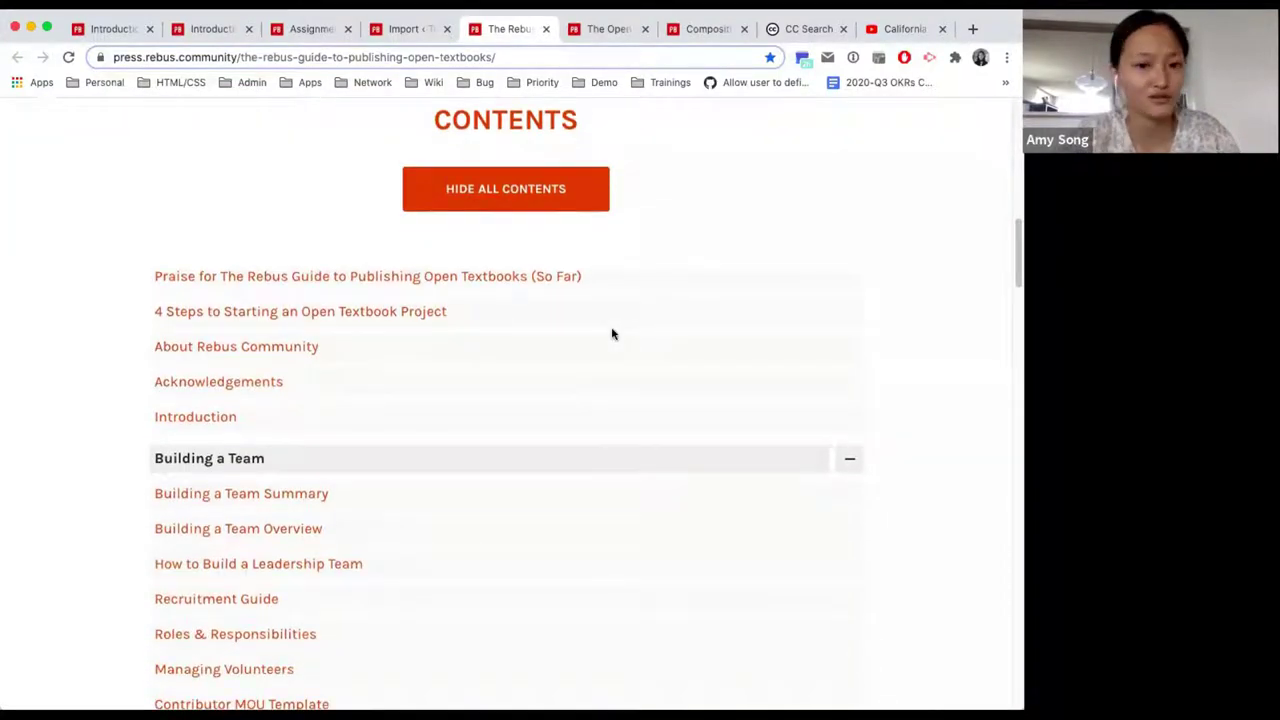
{"action": "scroll", "coordinate": [613, 334], "scroll_direction": "down", "scroll_amount": 4}
{"action": "scroll", "coordinate": [614, 340], "scroll_direction": "up", "scroll_amount": 10}
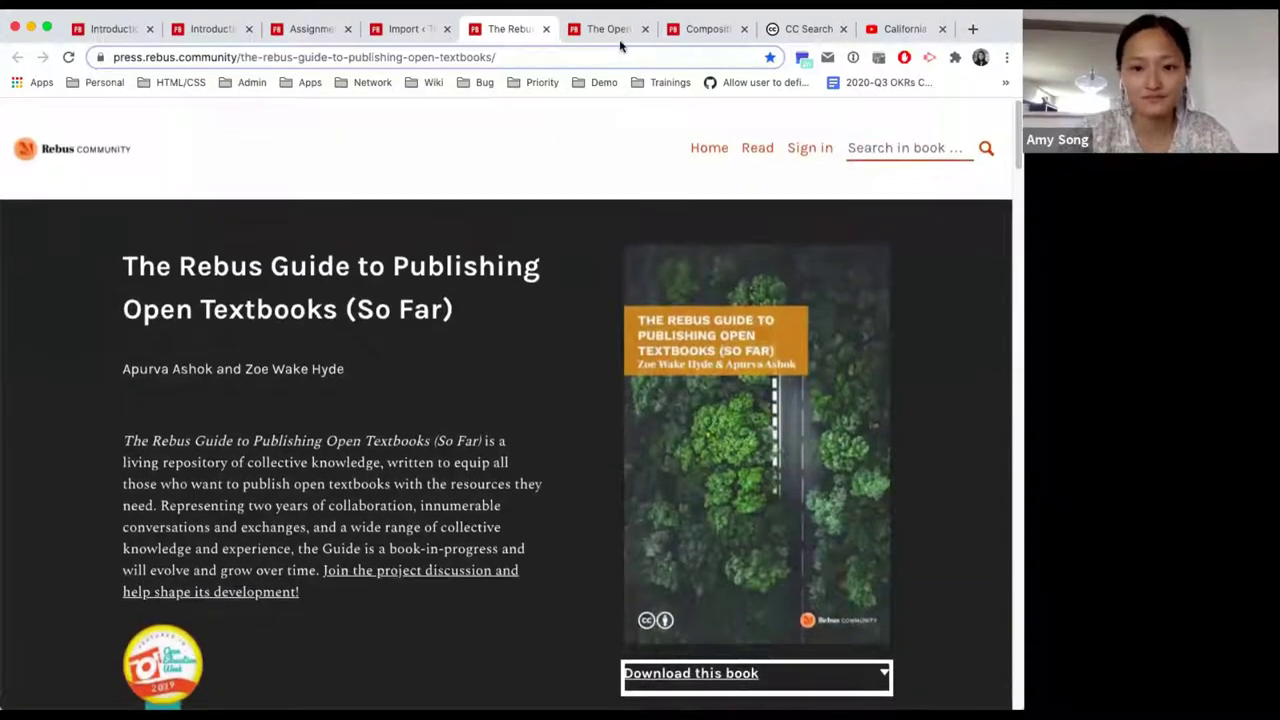
- Browse the Open Faculty Patchbook and Composition textbook pages, then return to Import
{"action": "left_click", "coordinate": [605, 29]}
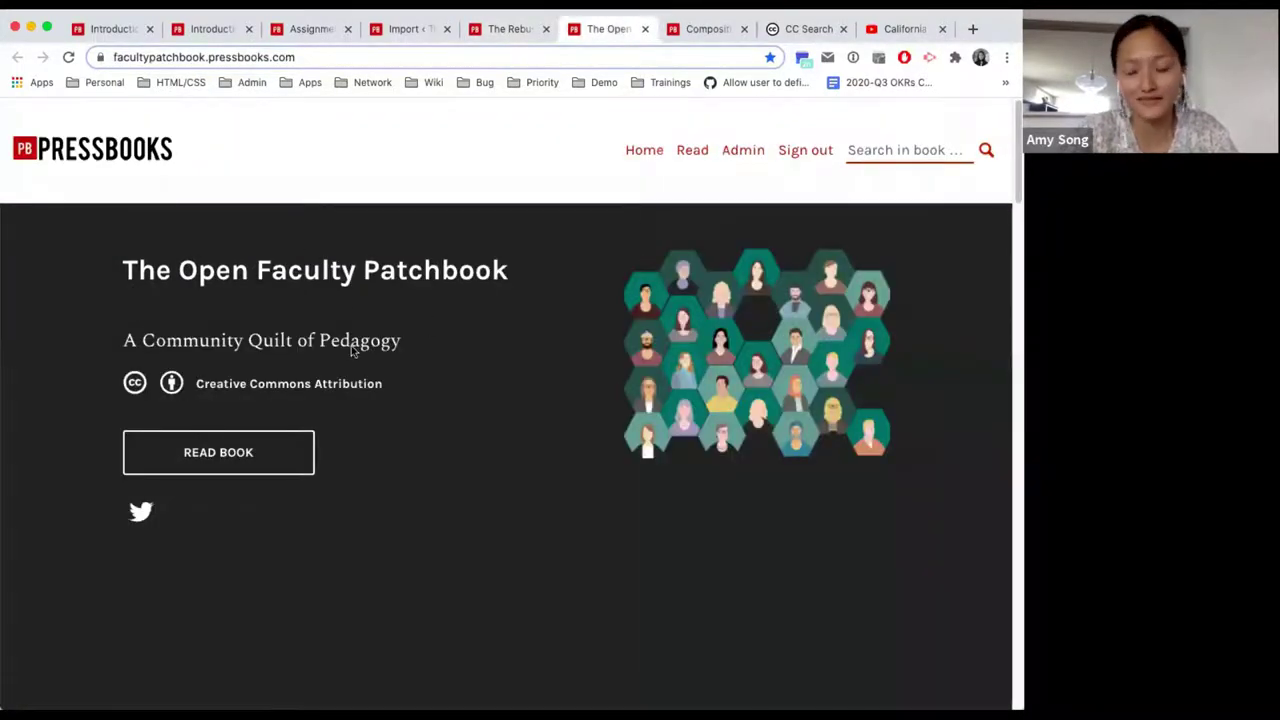
{"action": "scroll", "coordinate": [352, 350], "scroll_direction": "down", "scroll_amount": 5}
{"action": "scroll", "coordinate": [350, 425], "scroll_direction": "down", "scroll_amount": 15}
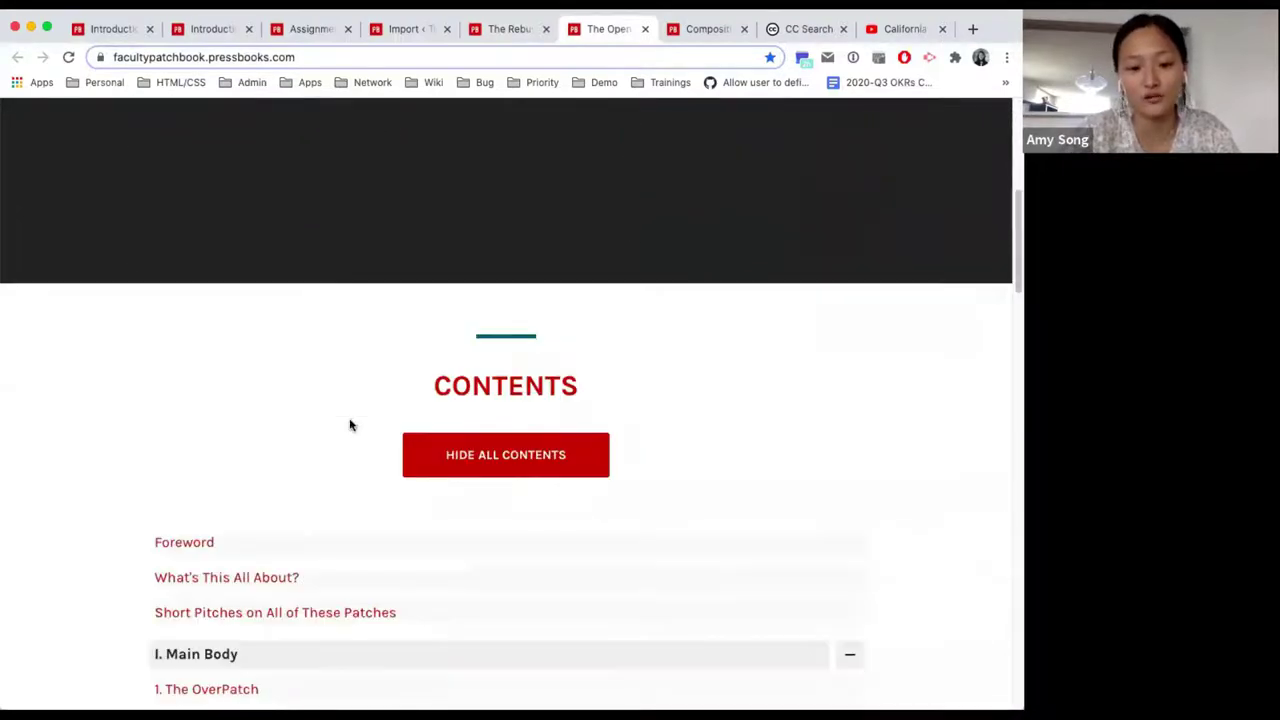
{"action": "scroll", "coordinate": [350, 425], "scroll_direction": "up", "scroll_amount": 1}
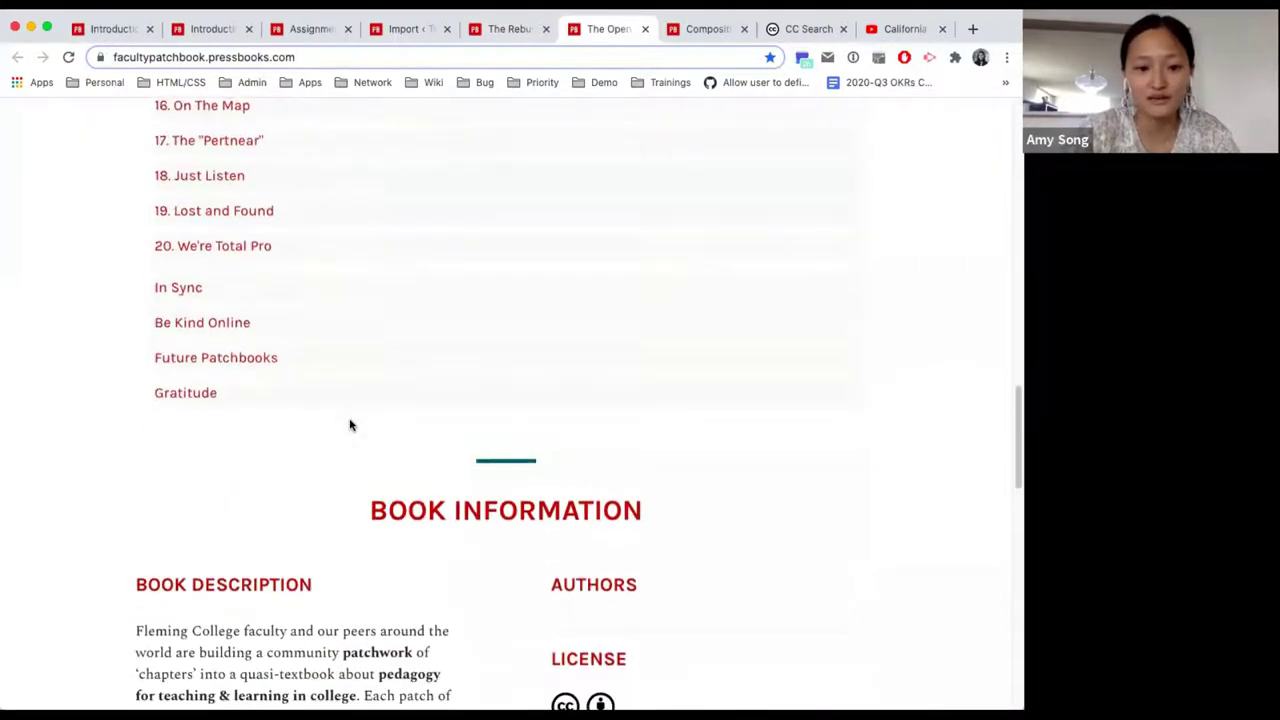
{"action": "scroll", "coordinate": [349, 423], "scroll_direction": "down", "scroll_amount": 4}
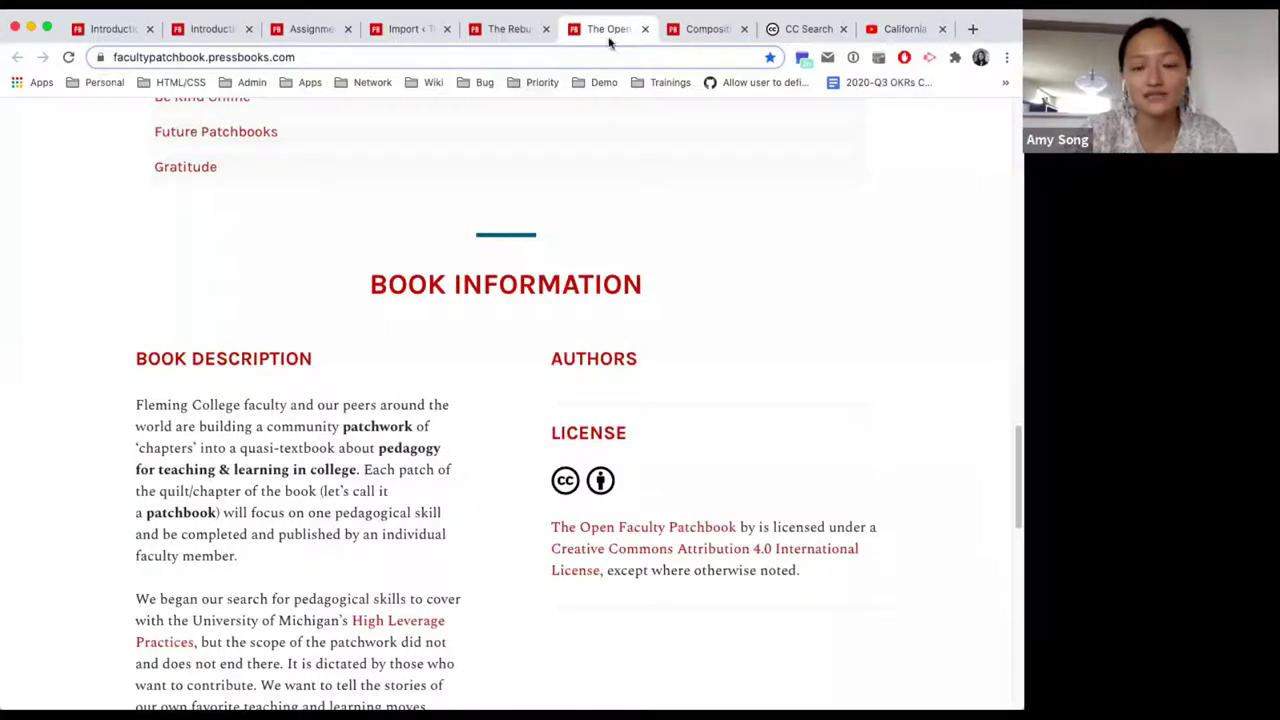
{"action": "scroll", "coordinate": [543, 223], "scroll_direction": "up", "scroll_amount": 15}
{"action": "left_click", "coordinate": [706, 28]}
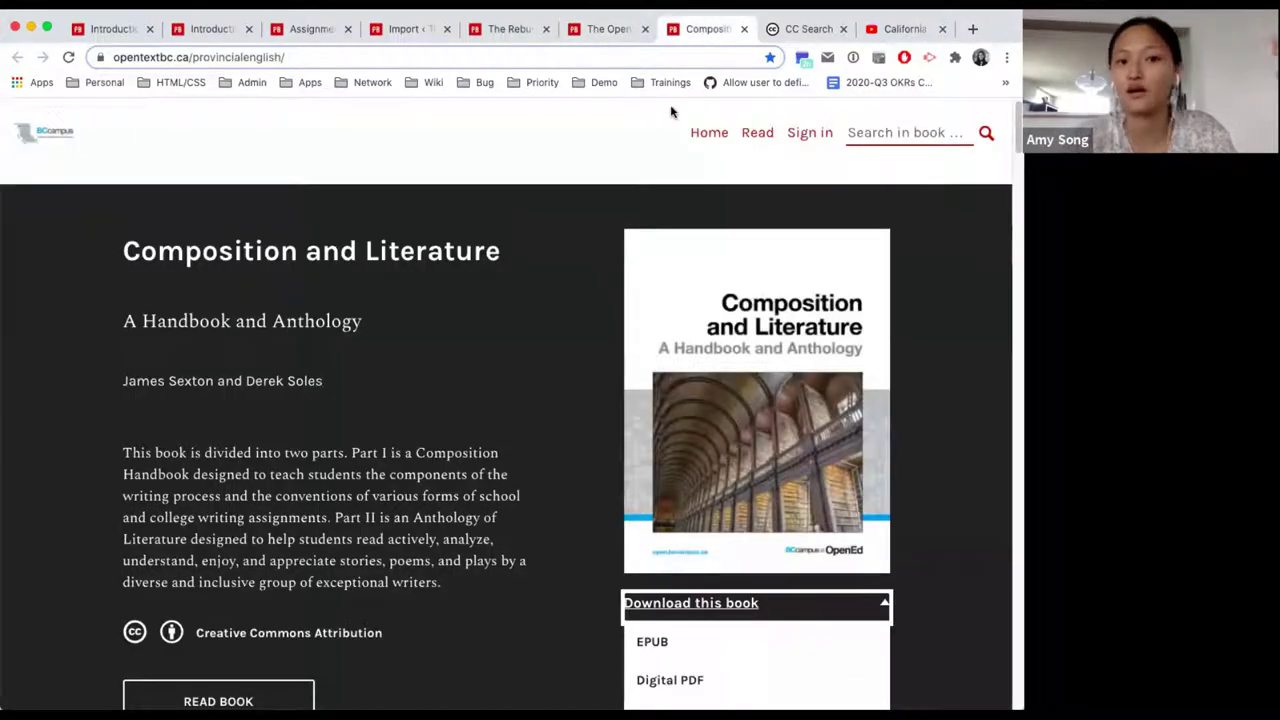
{"action": "scroll", "coordinate": [592, 312], "scroll_direction": "down", "scroll_amount": 2}
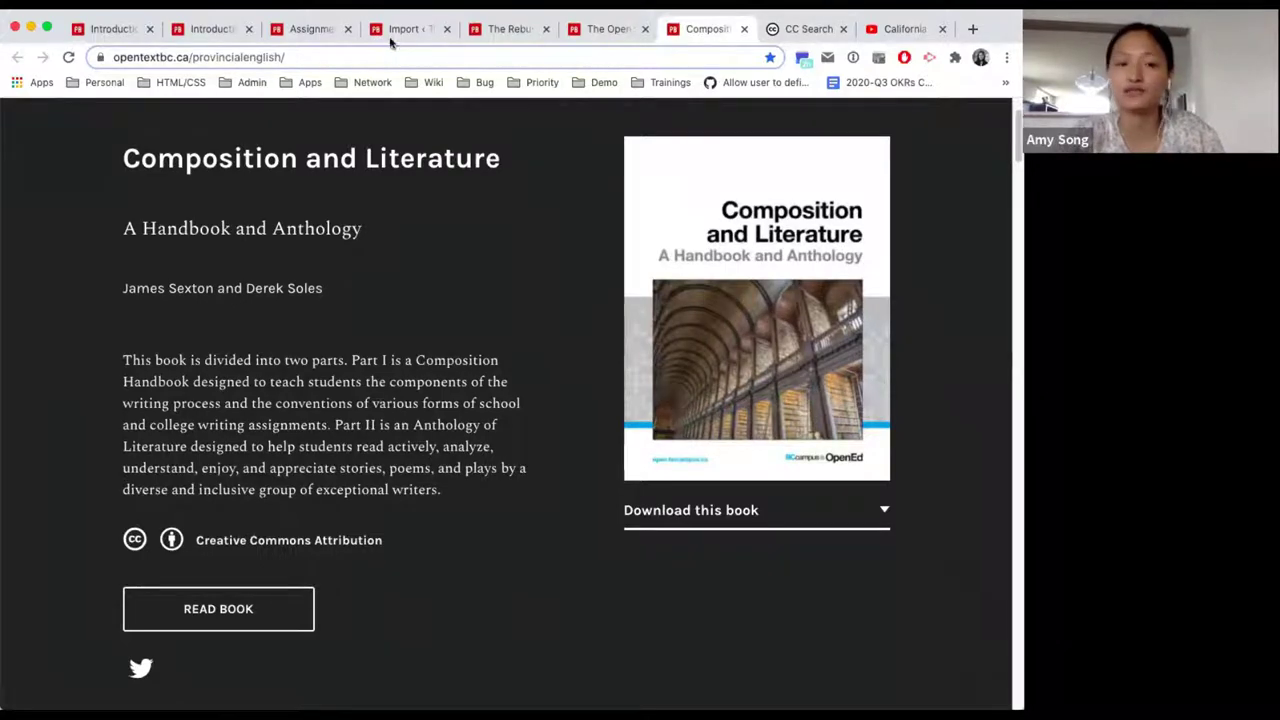
{"action": "left_click", "coordinate": [405, 32]}
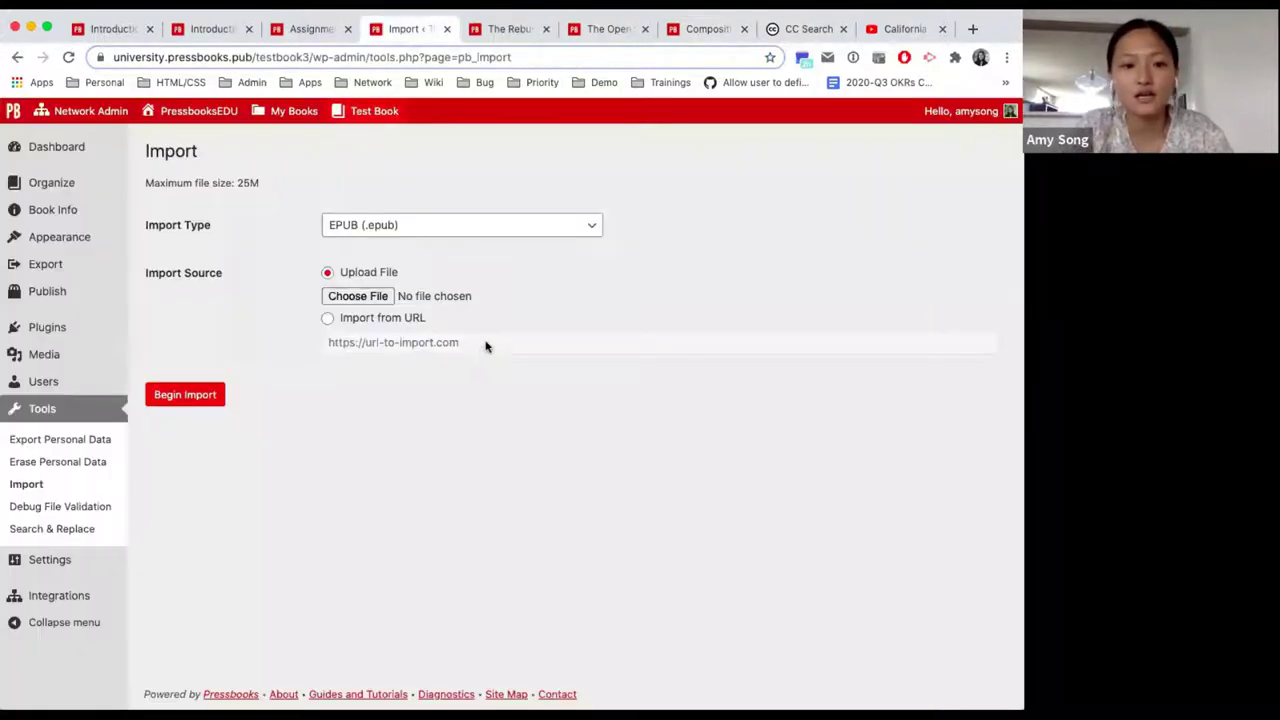
- Set the import type to Pressbooks/WordPress XML and choose the Rebus Guide .xml file
{"action": "left_click", "coordinate": [456, 225]}
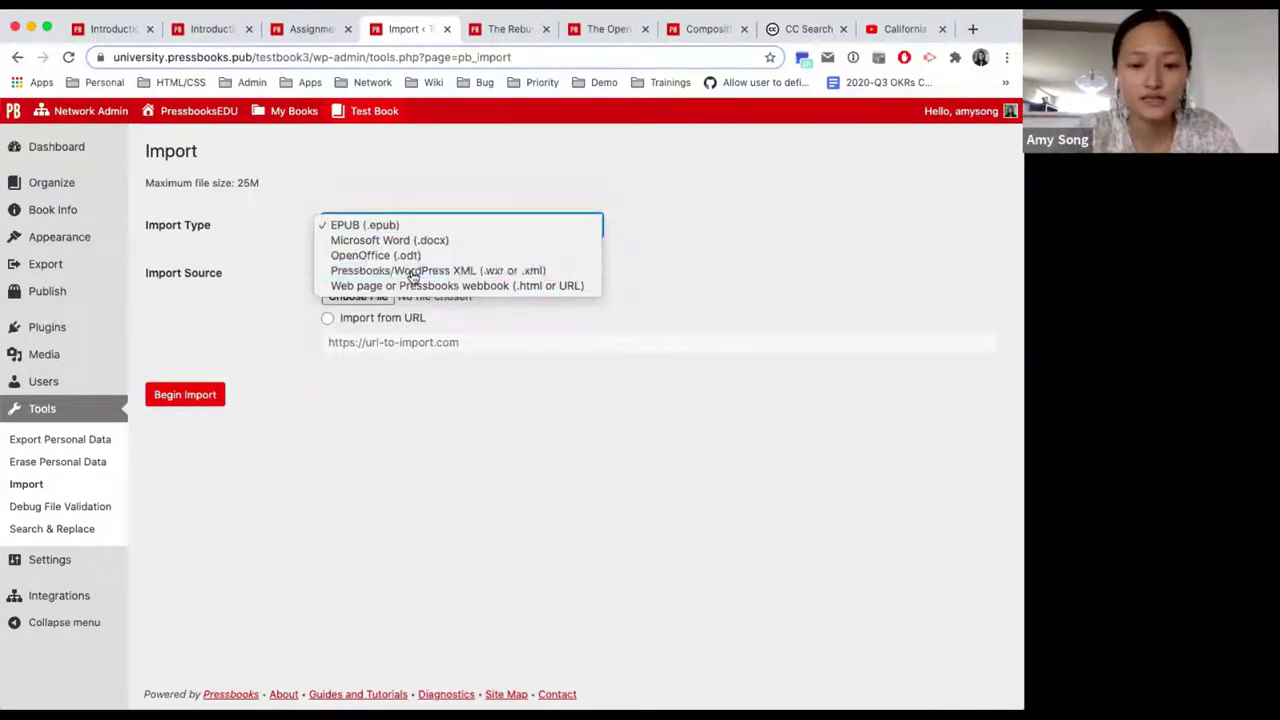
{"action": "left_click", "coordinate": [437, 270]}
{"action": "left_click", "coordinate": [374, 300]}
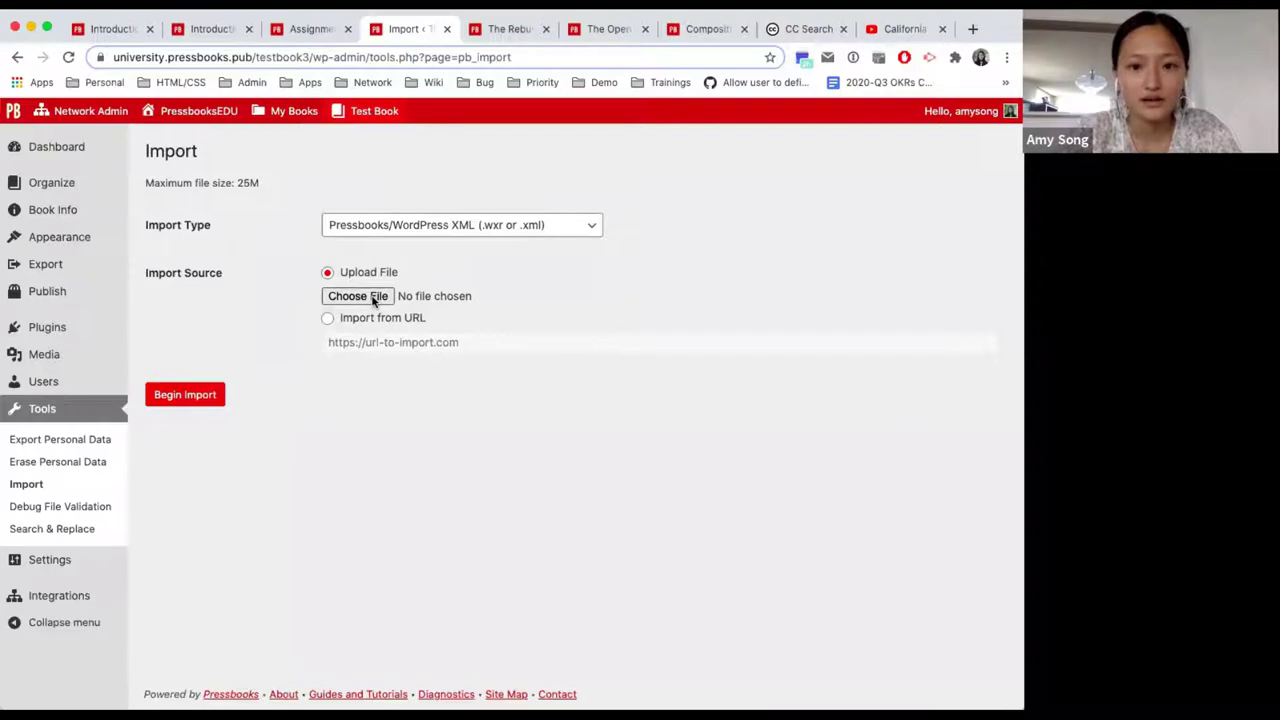
{"action": "left_click", "coordinate": [397, 296]}
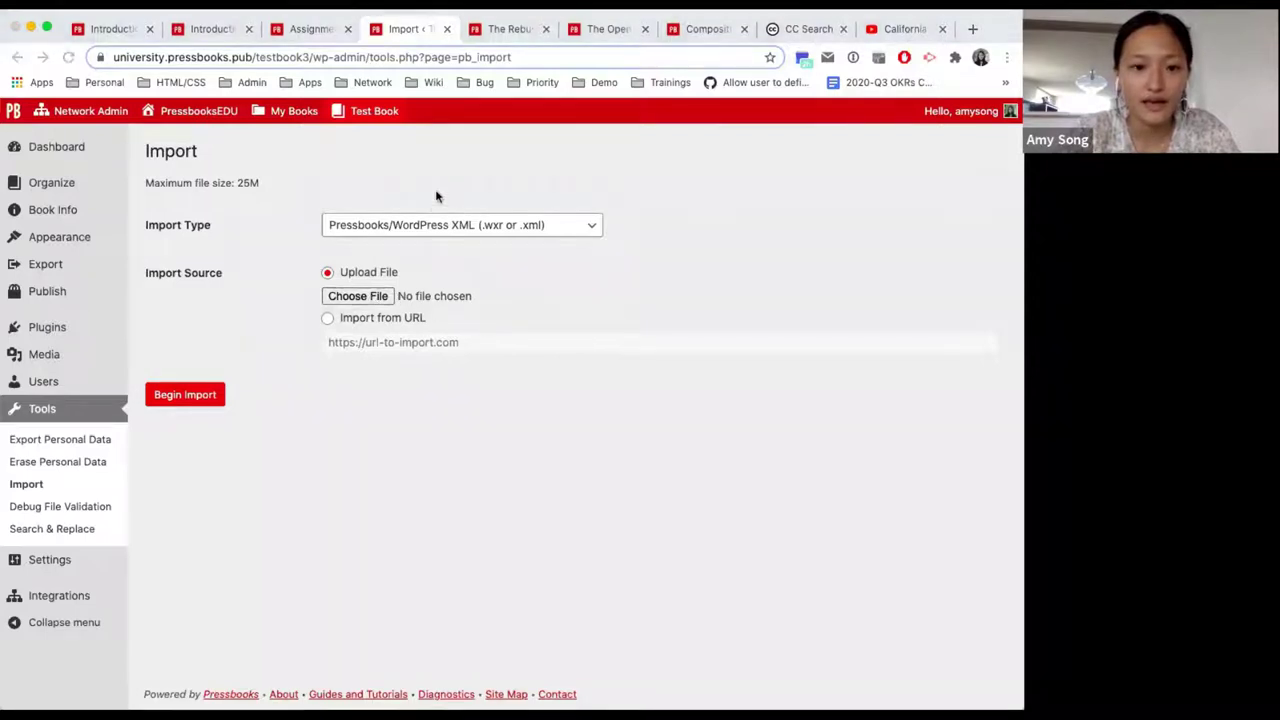
{"action": "key", "text": "Return"}
- Check the Rebus Guide book's download options, then go back to the Import page
{"action": "key", "text": "ctrl+Tab"}
{"action": "scroll", "coordinate": [822, 432], "scroll_direction": "down", "scroll_amount": 3}
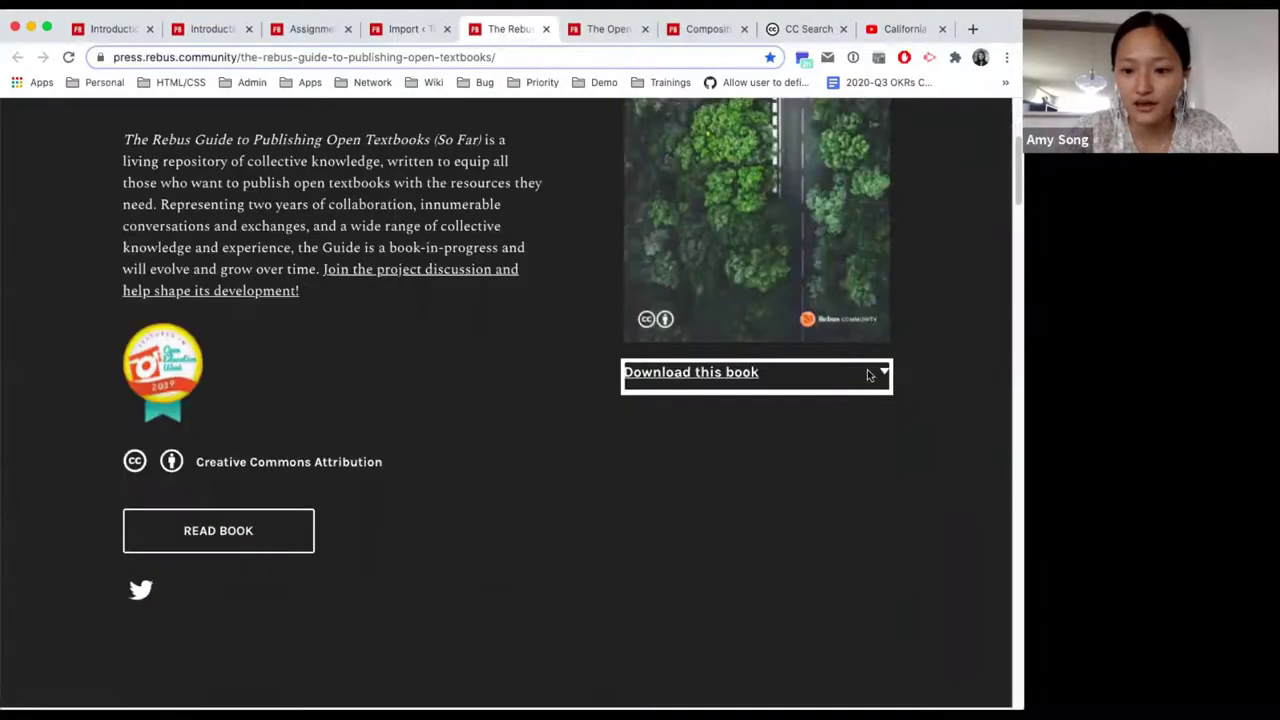
{"action": "left_click", "coordinate": [869, 372]}
{"action": "left_click", "coordinate": [923, 363]}
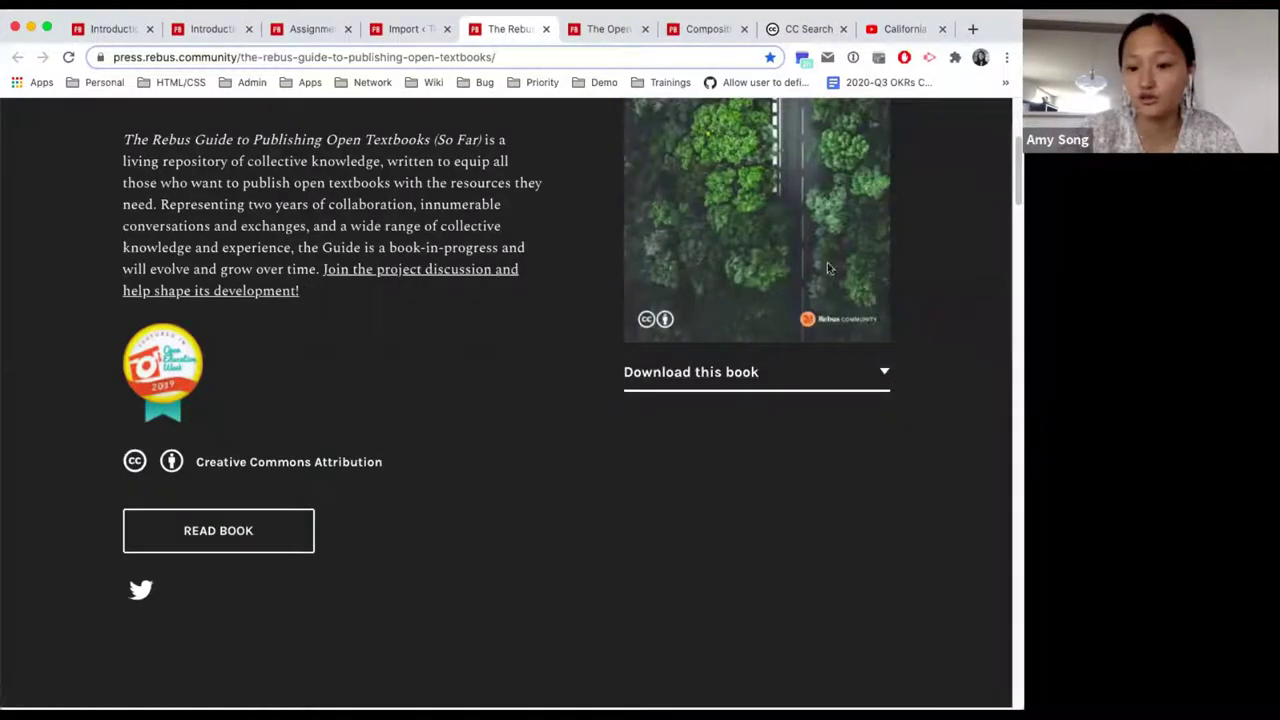
{"action": "scroll", "coordinate": [944, 222], "scroll_direction": "up", "scroll_amount": 5}
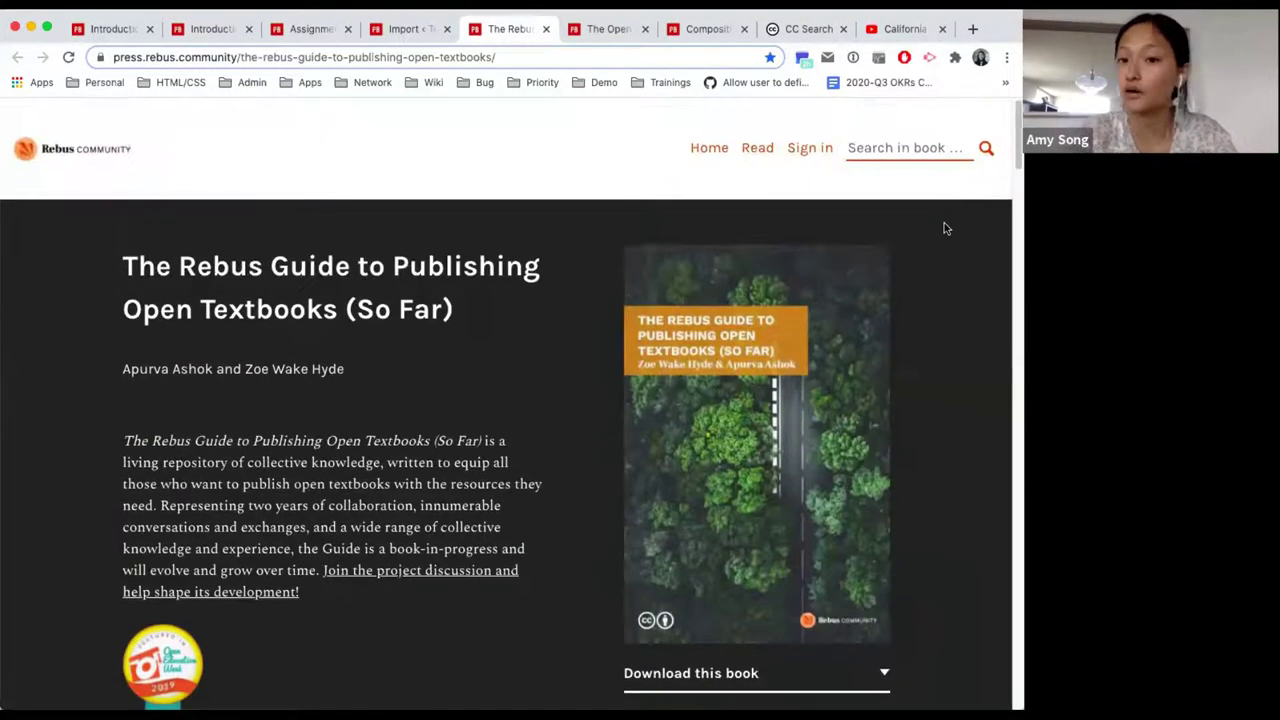
{"action": "left_click", "coordinate": [405, 28]}
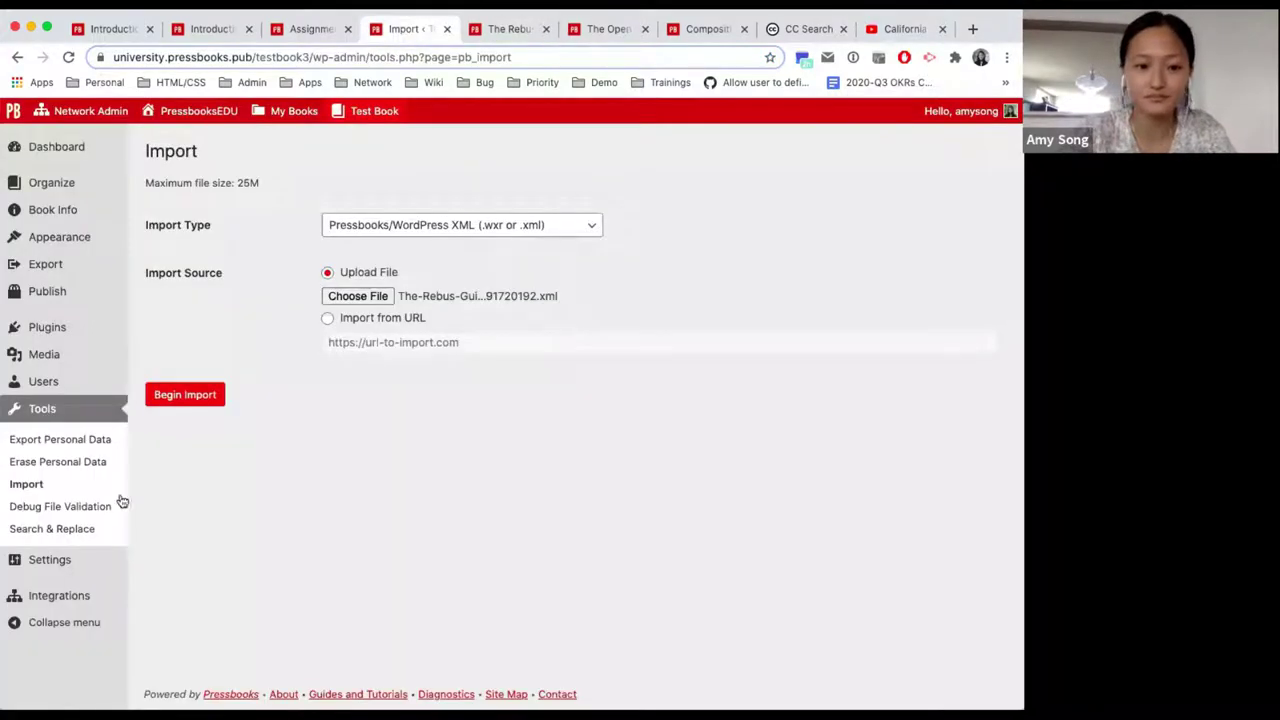
- Import the Rebus Guide's Licensing Information section as a chapter
{"action": "left_click", "coordinate": [179, 397]}
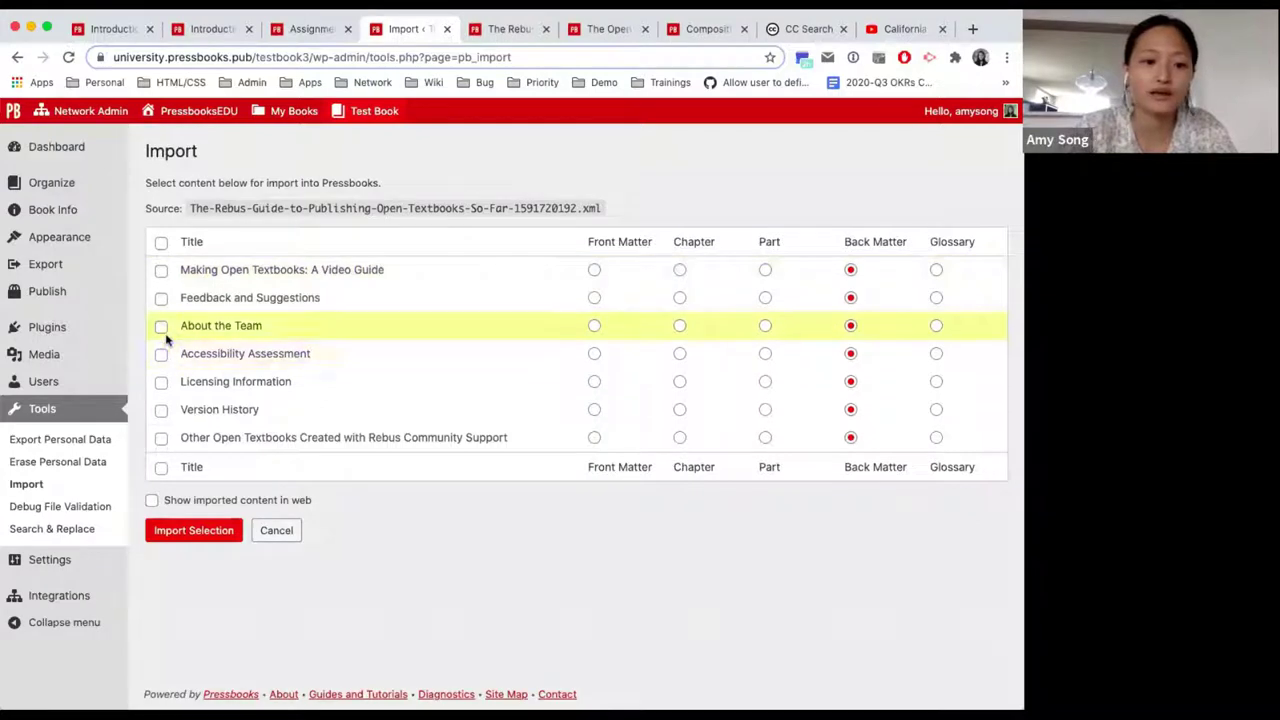
{"action": "left_click", "coordinate": [161, 382]}
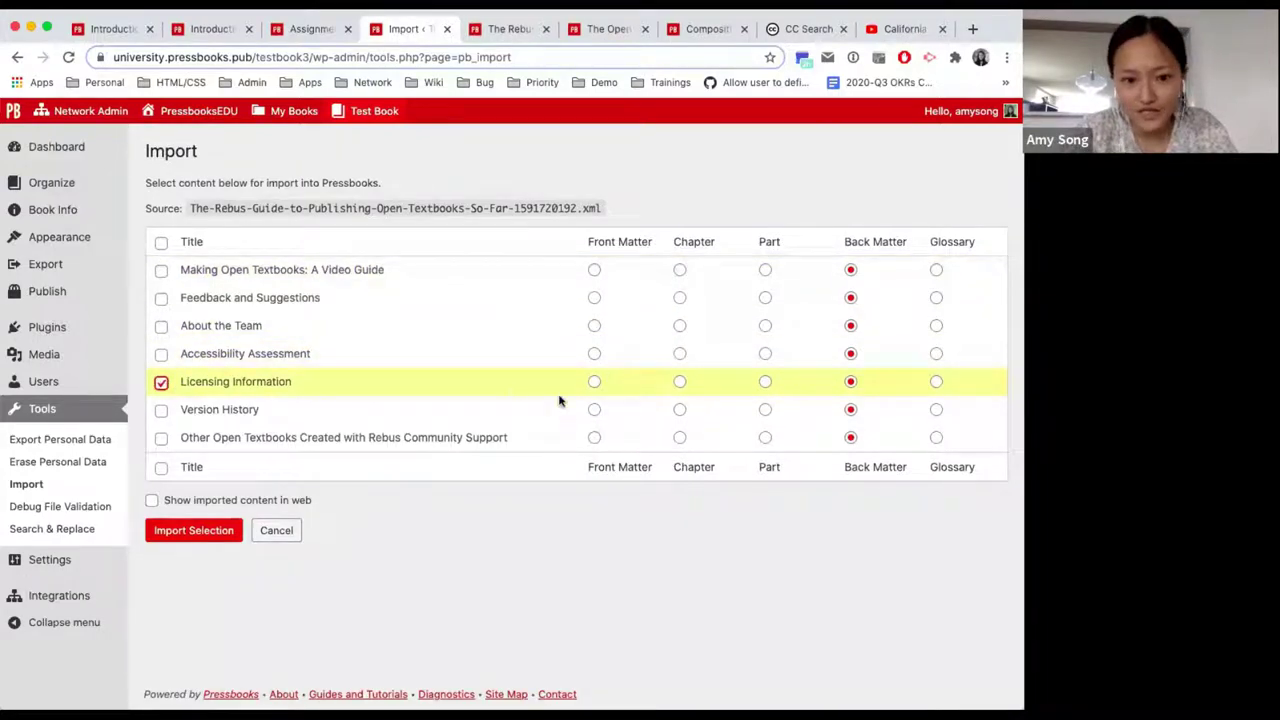
{"action": "left_click", "coordinate": [680, 382]}
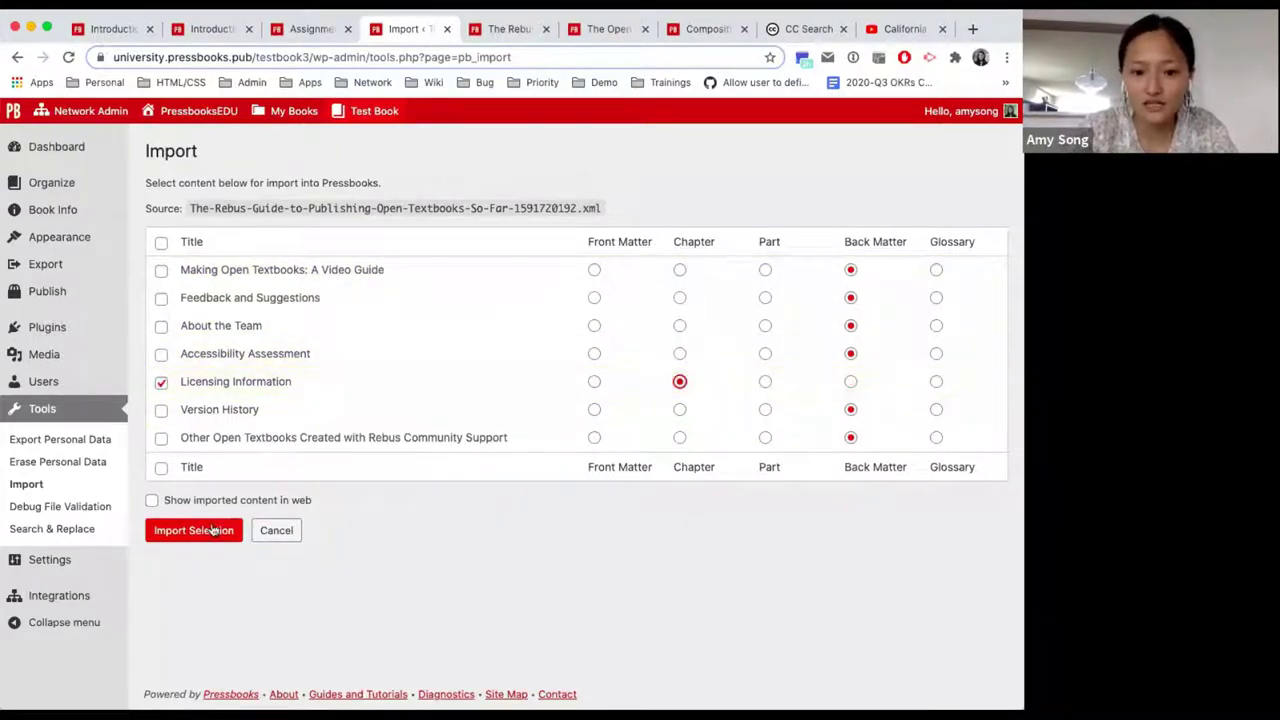
{"action": "left_click", "coordinate": [212, 530]}
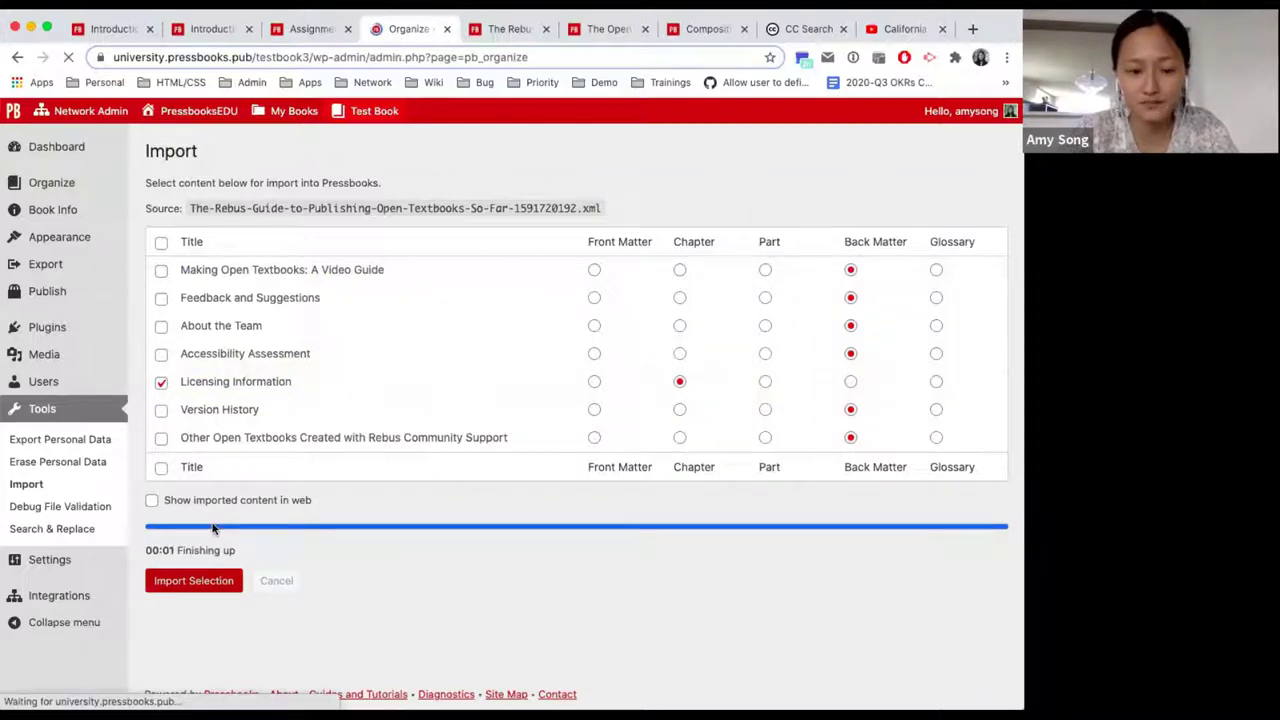
- Tick Show in Web for Licensing Information on the Organize page
{"action": "scroll", "coordinate": [274, 537], "scroll_direction": "down", "scroll_amount": 3}
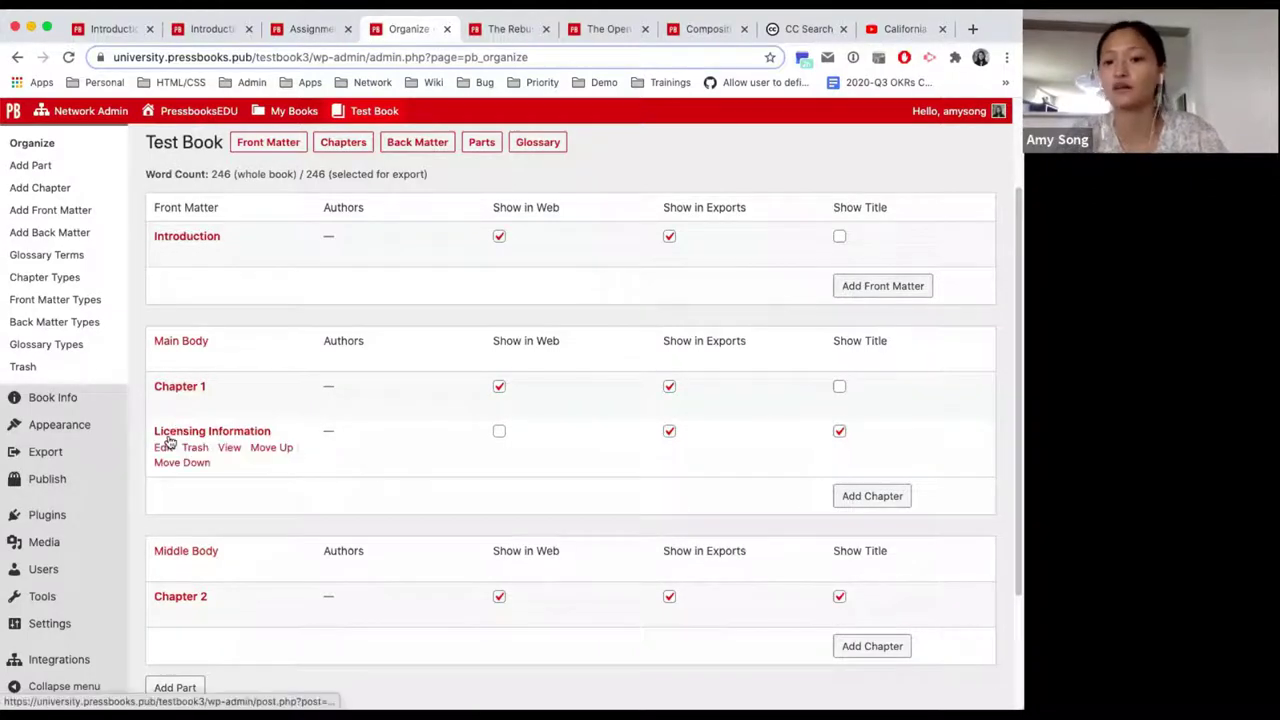
{"action": "left_click", "coordinate": [499, 432]}
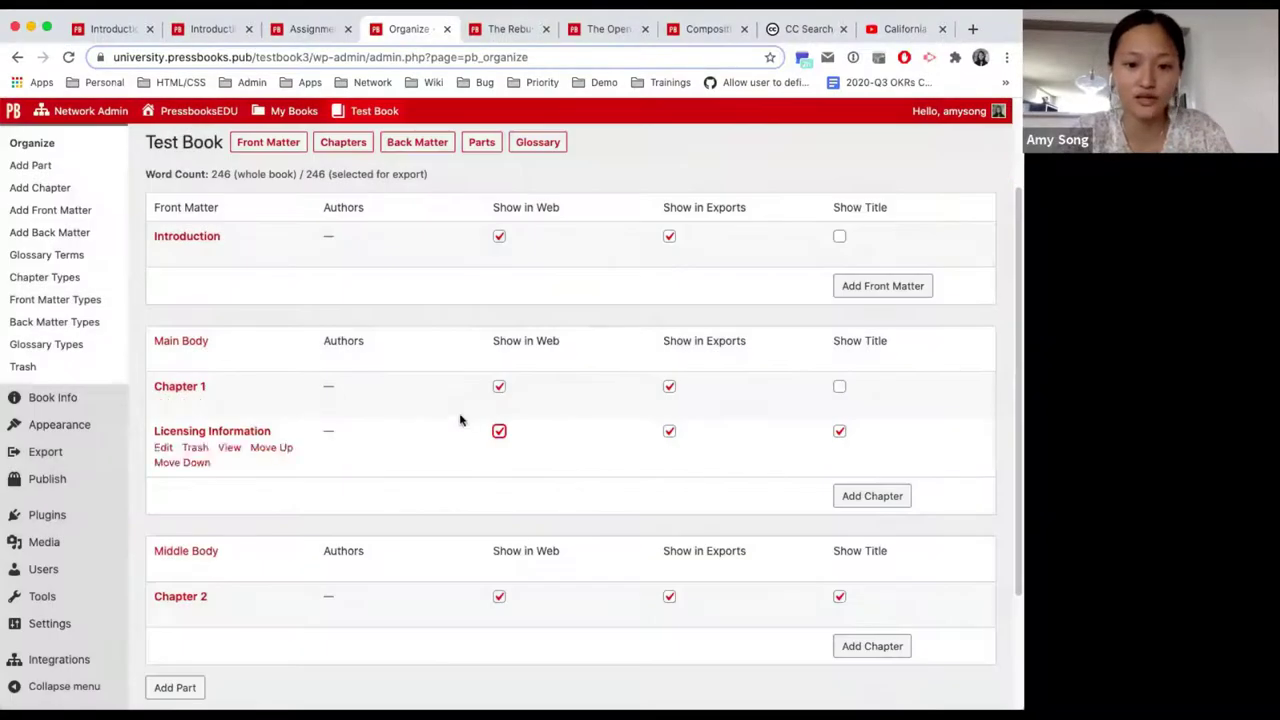
{"action": "scroll", "coordinate": [383, 404], "scroll_direction": "down", "scroll_amount": 4}
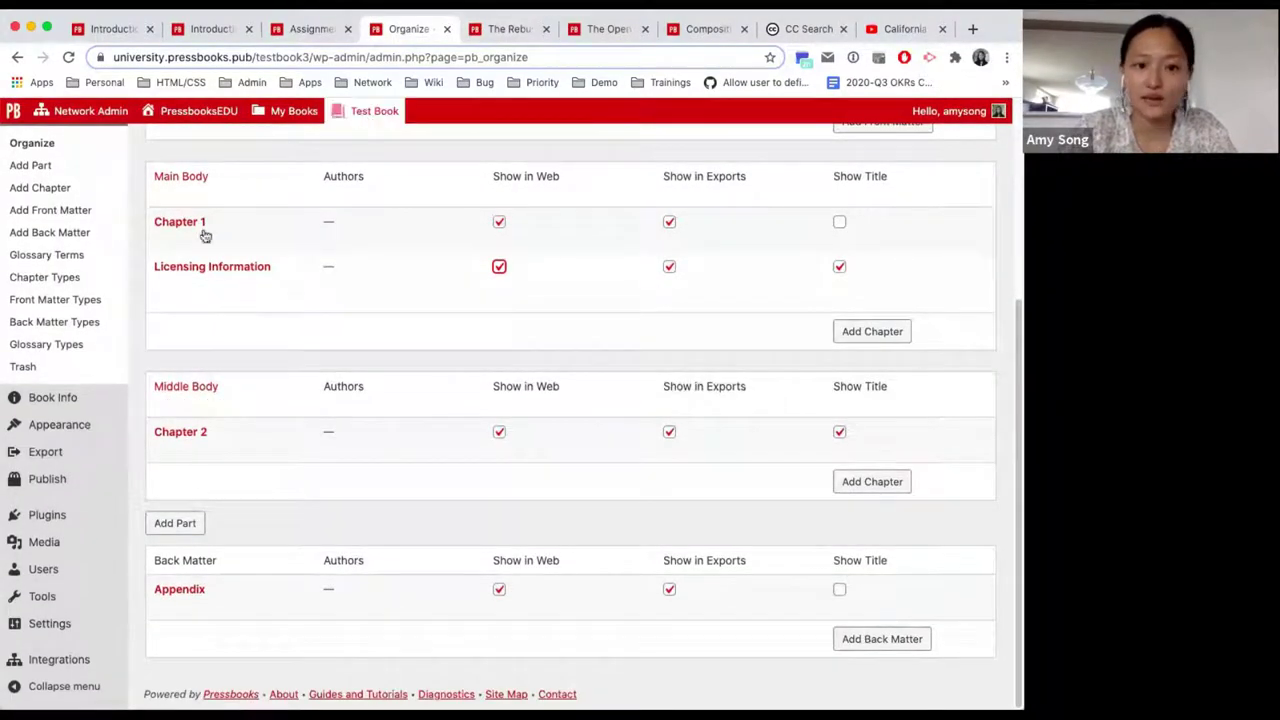
- Open the Import page and copy The Open Faculty Patchbook's web address
{"action": "mouse_move", "coordinate": [56, 608]}
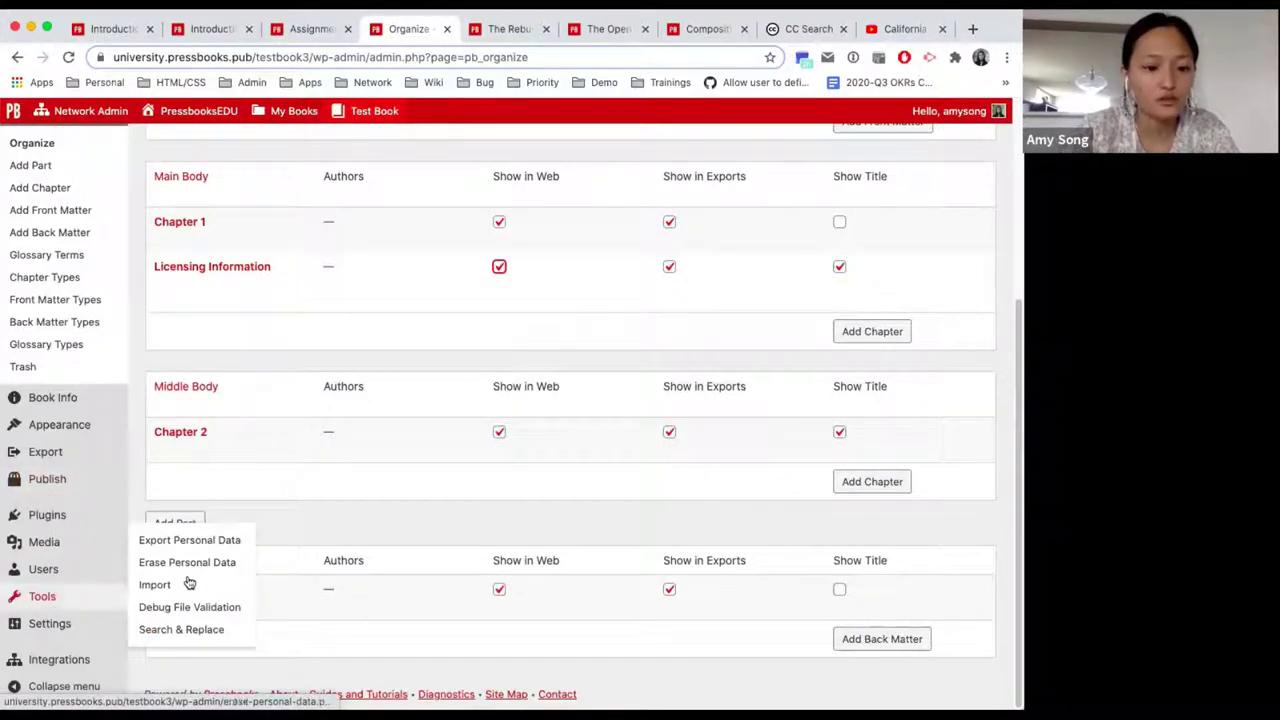
{"action": "left_click", "coordinate": [170, 585]}
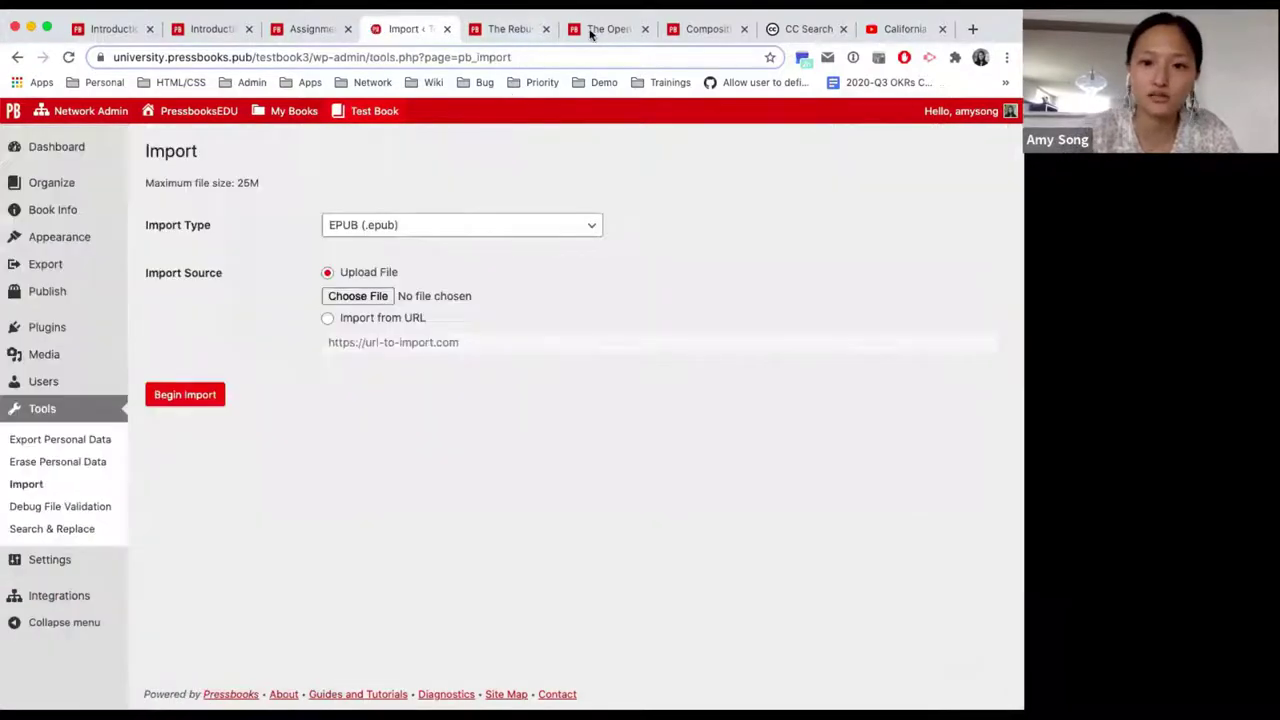
{"action": "left_click", "coordinate": [510, 29]}
{"action": "left_click", "coordinate": [609, 29]}
{"action": "scroll", "coordinate": [518, 132], "scroll_direction": "up", "scroll_amount": 3}
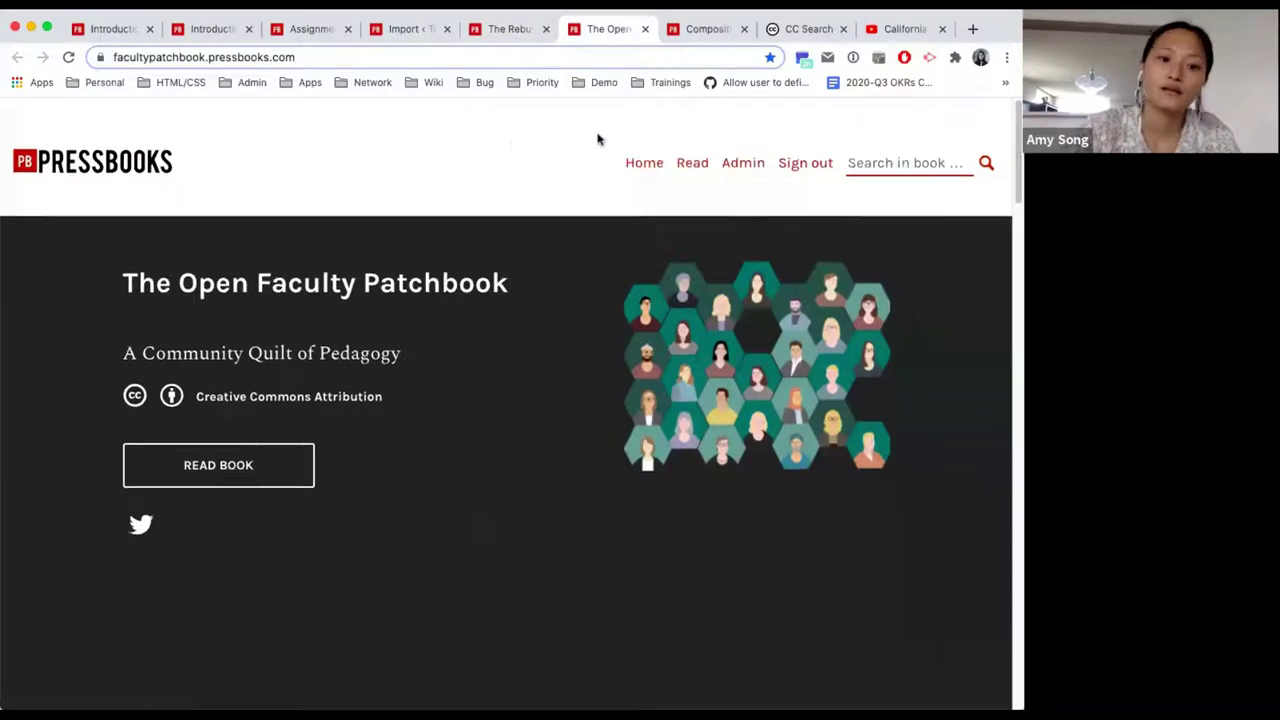
{"action": "left_click", "coordinate": [495, 57]}
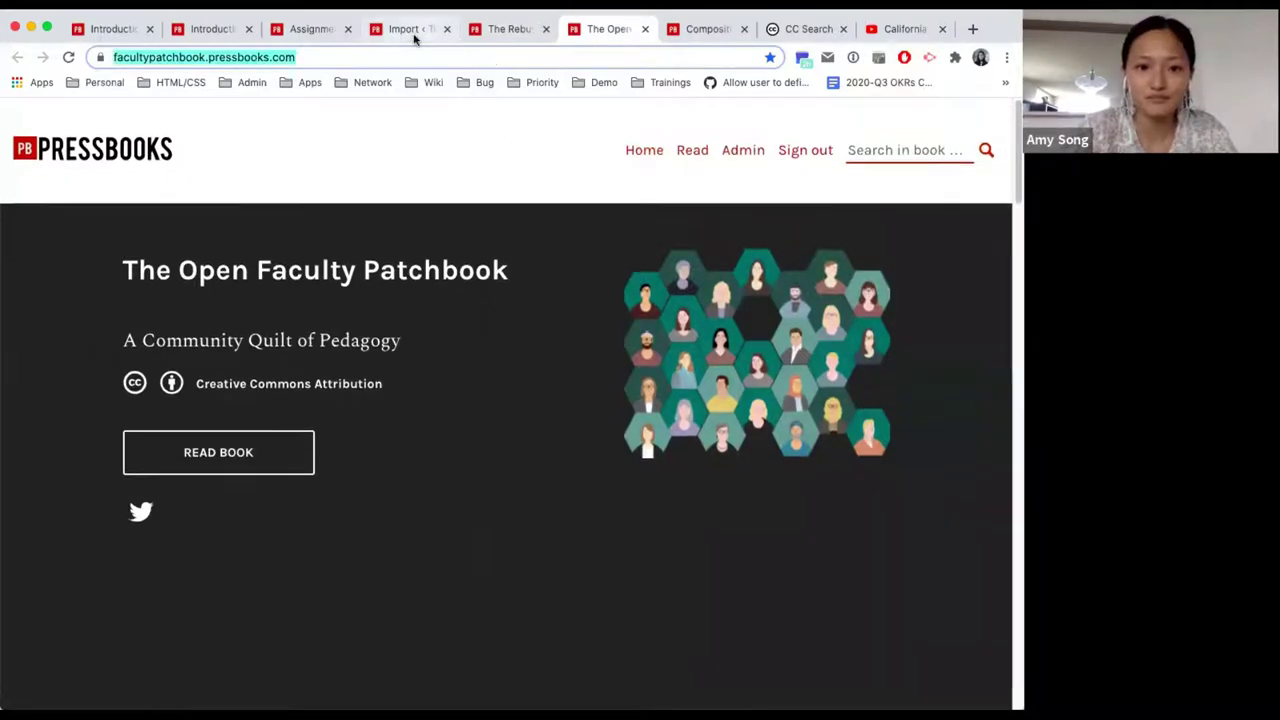
{"action": "left_click", "coordinate": [415, 37]}
{"action": "left_click", "coordinate": [609, 29]}
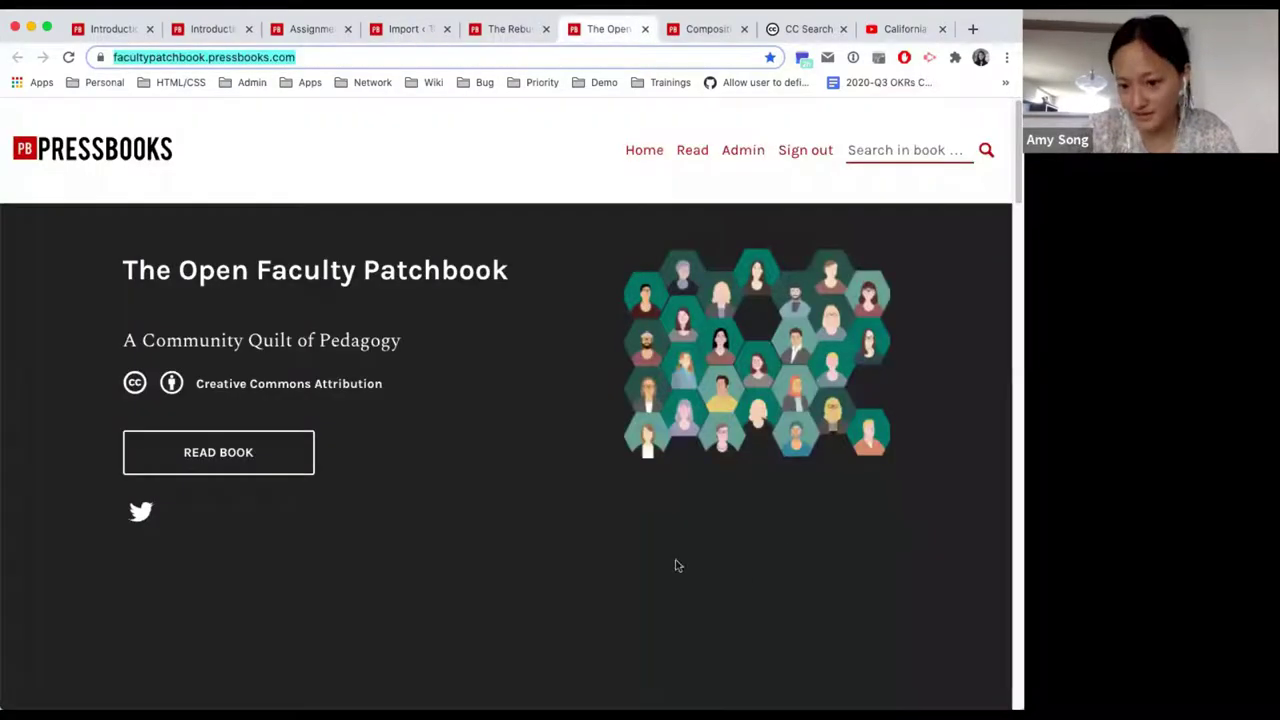
{"action": "left_click", "coordinate": [431, 36]}
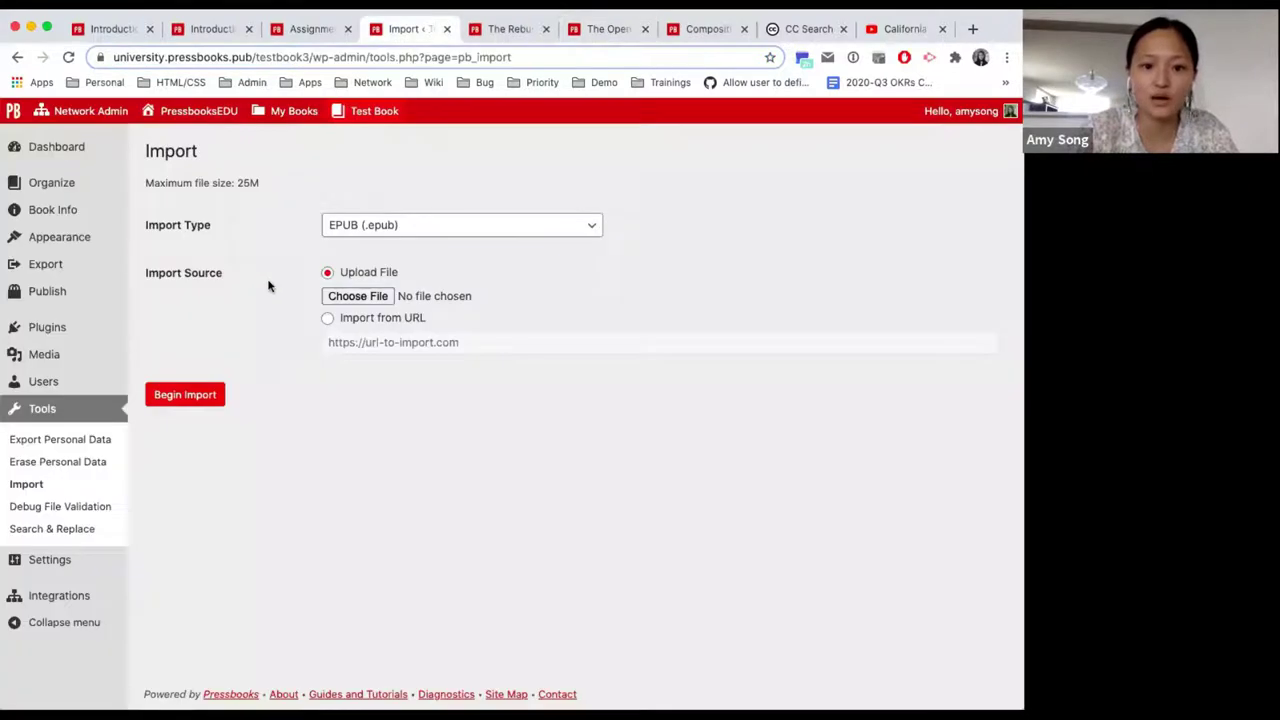
- Import from 'Web page or Pressbooks webbook' using the Patchbook URL and begin the import
{"action": "left_click", "coordinate": [399, 229]}
{"action": "left_click", "coordinate": [437, 373]}
{"action": "left_click", "coordinate": [417, 233]}
{"action": "left_click", "coordinate": [414, 286]}
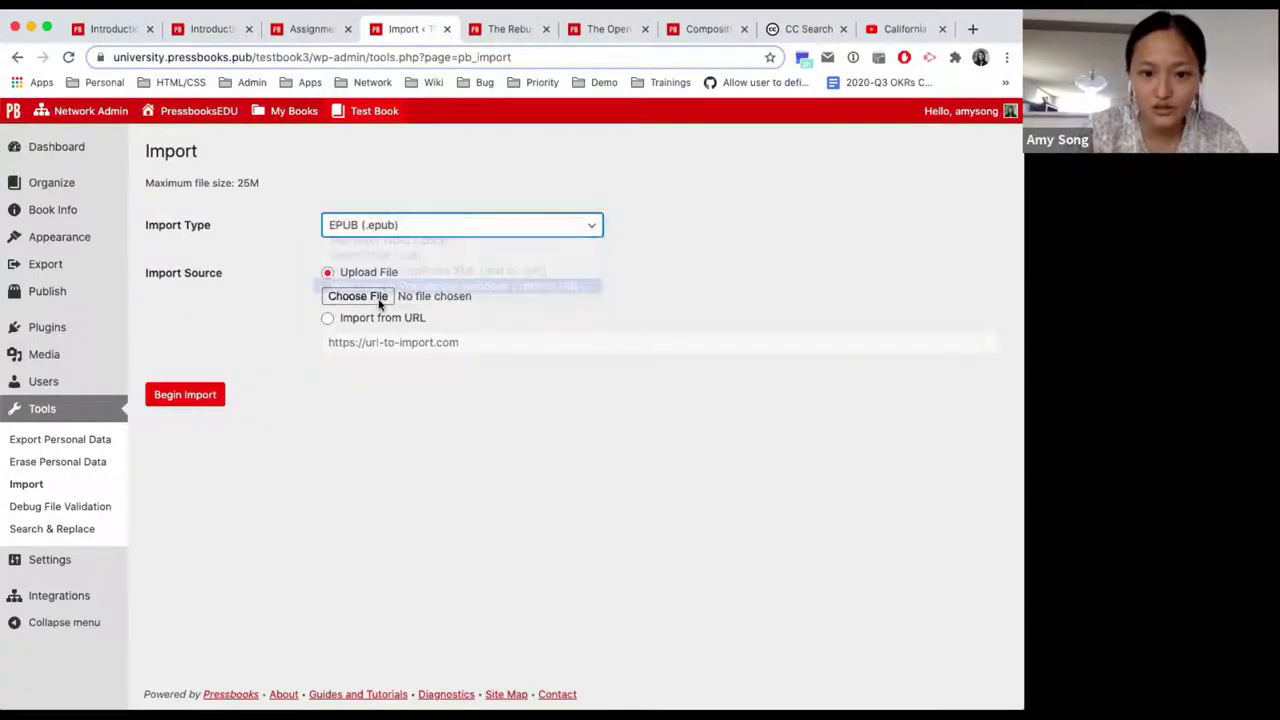
{"action": "left_click", "coordinate": [359, 336]}
{"action": "left_click", "coordinate": [400, 376]}
{"action": "left_click", "coordinate": [200, 404]}
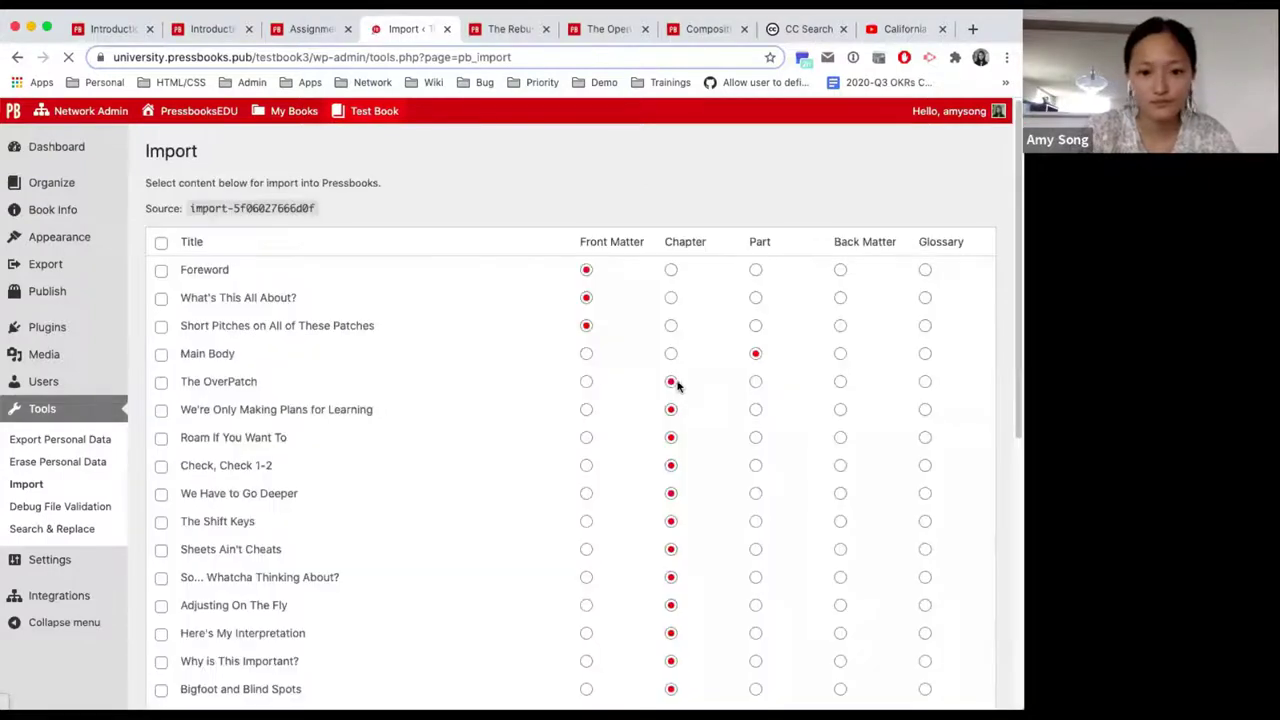
- Select The Shift Keys chapter and import it into Test Book
{"action": "scroll", "coordinate": [240, 518], "scroll_direction": "down", "scroll_amount": 1}
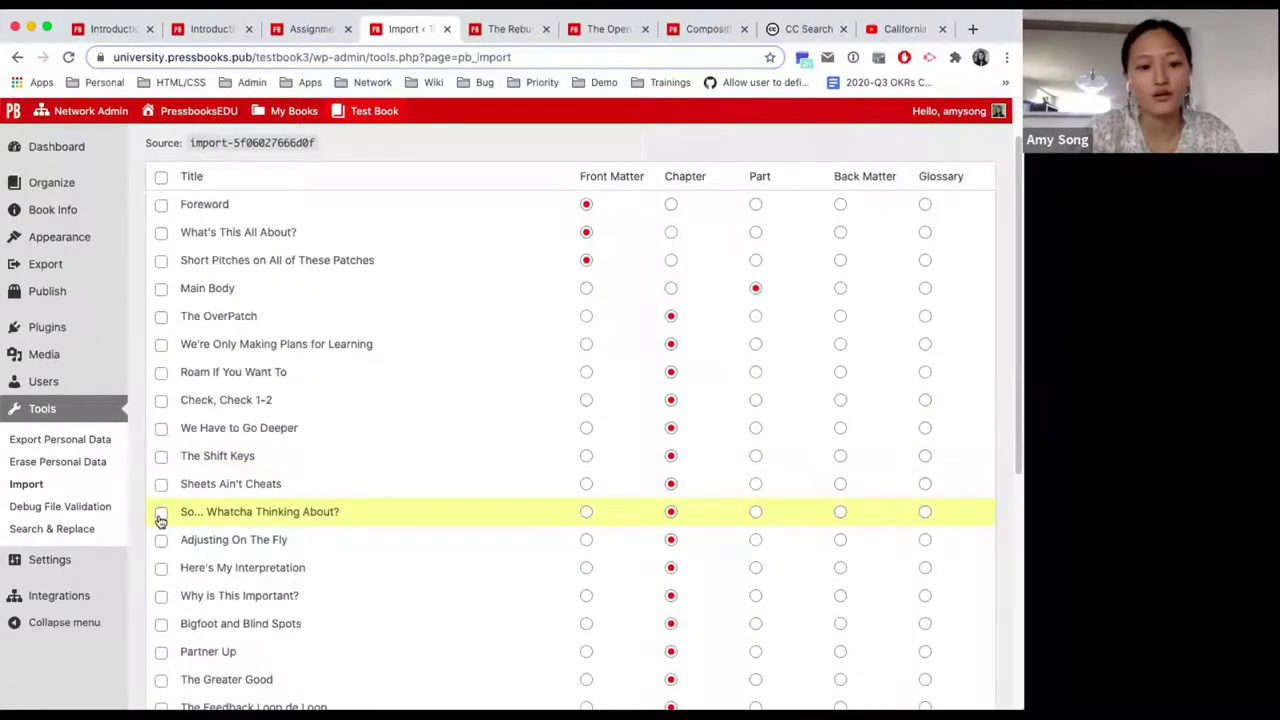
{"action": "left_click", "coordinate": [161, 456]}
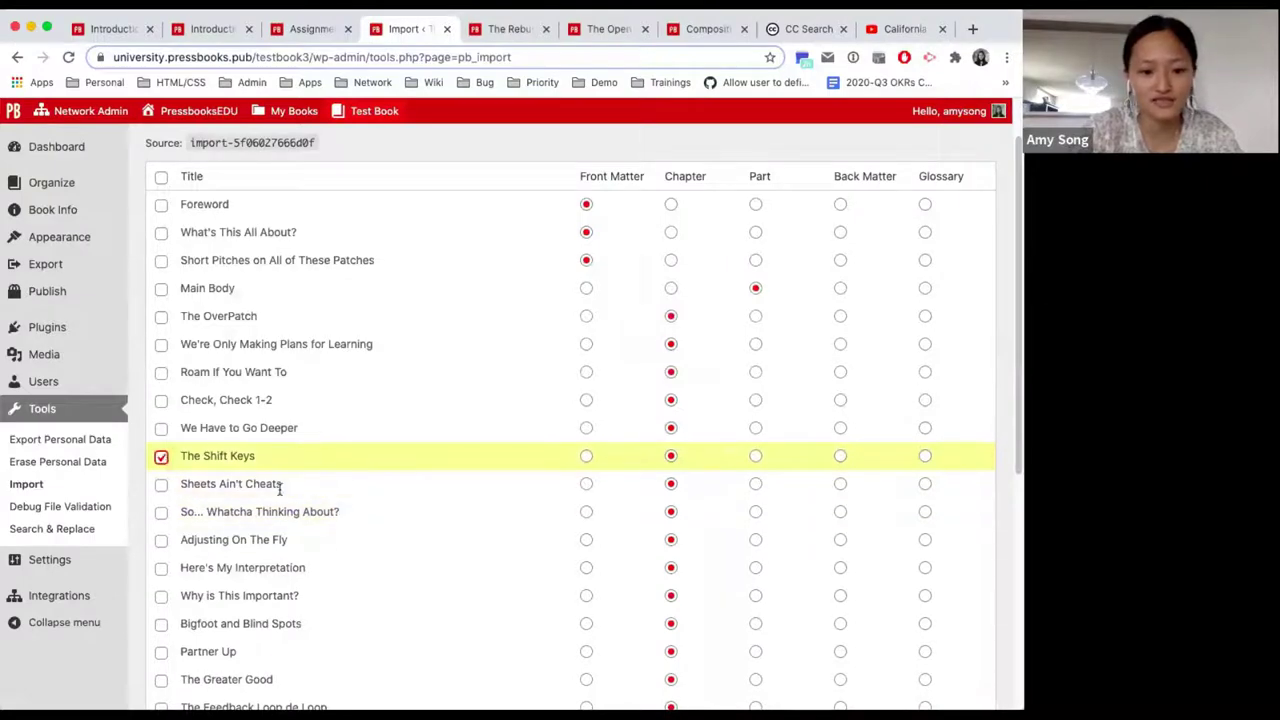
{"action": "scroll", "coordinate": [277, 491], "scroll_direction": "down", "scroll_amount": 8}
{"action": "left_click", "coordinate": [190, 636]}
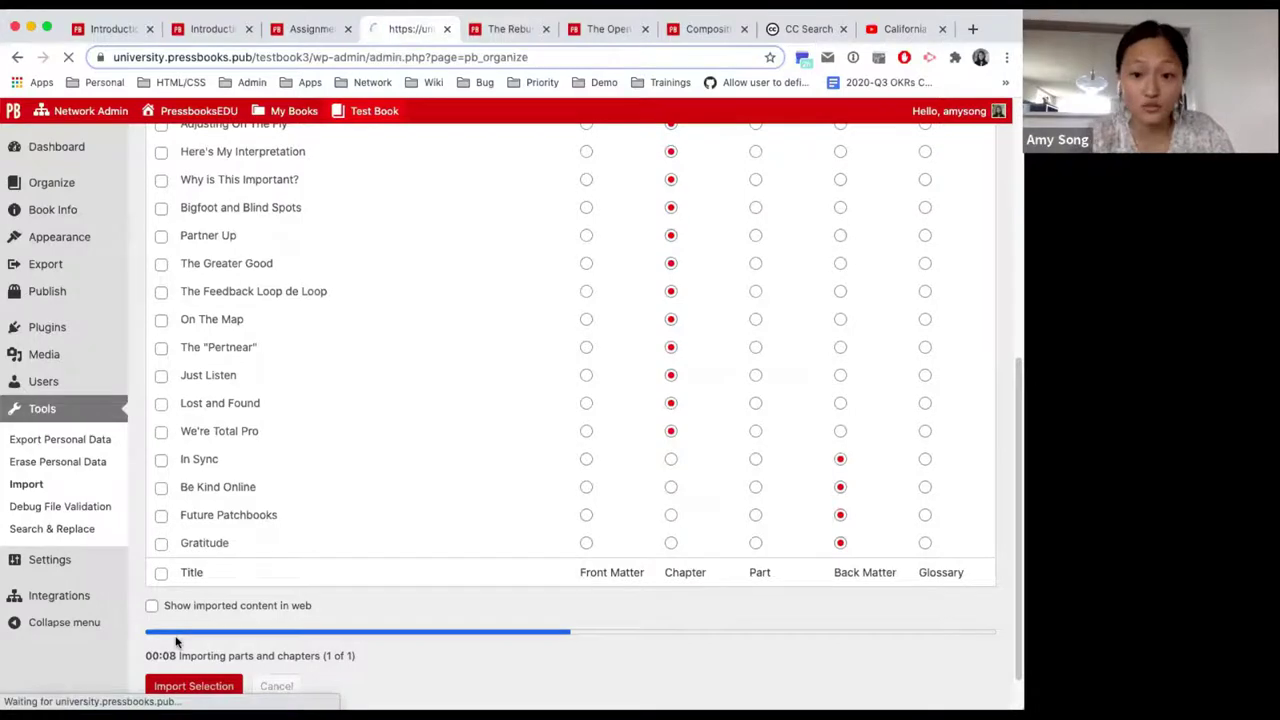
- Drag The Shift Keys into Middle Body above Chapter 2 and tick its Show in Web box
{"action": "scroll", "coordinate": [294, 417], "scroll_direction": "down", "scroll_amount": 1}
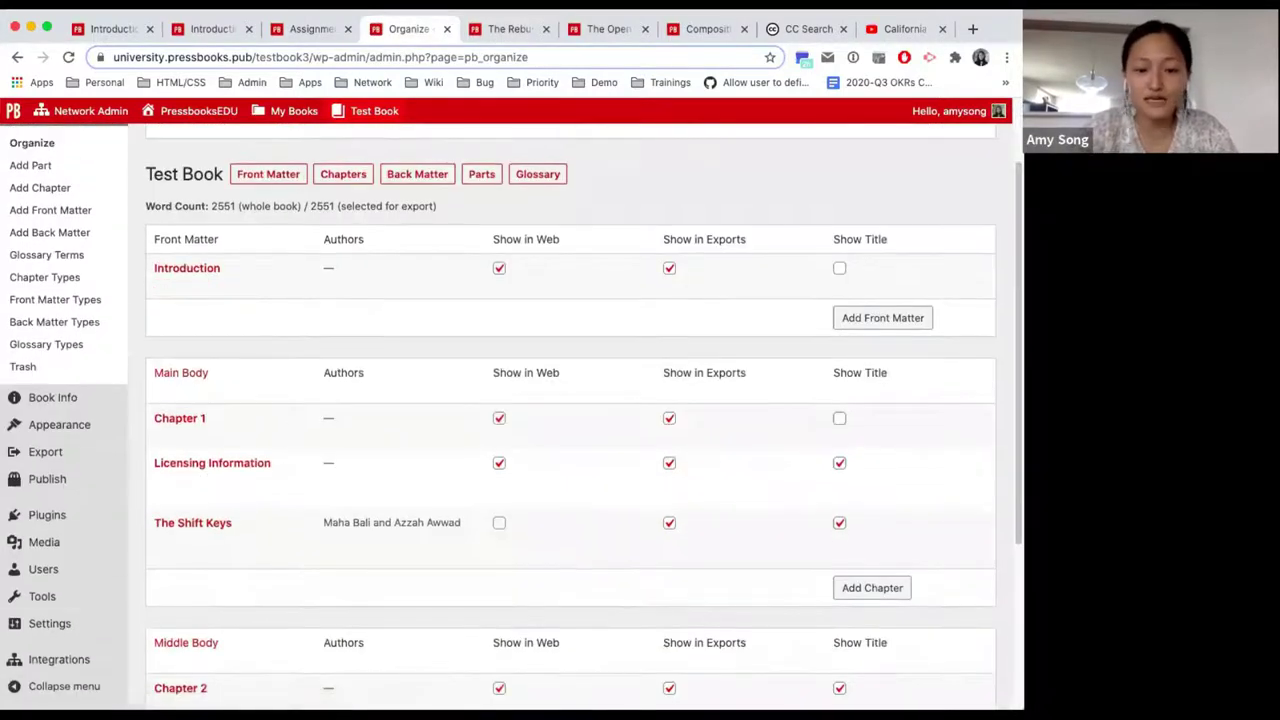
{"action": "scroll", "coordinate": [300, 430], "scroll_direction": "down", "scroll_amount": 3}
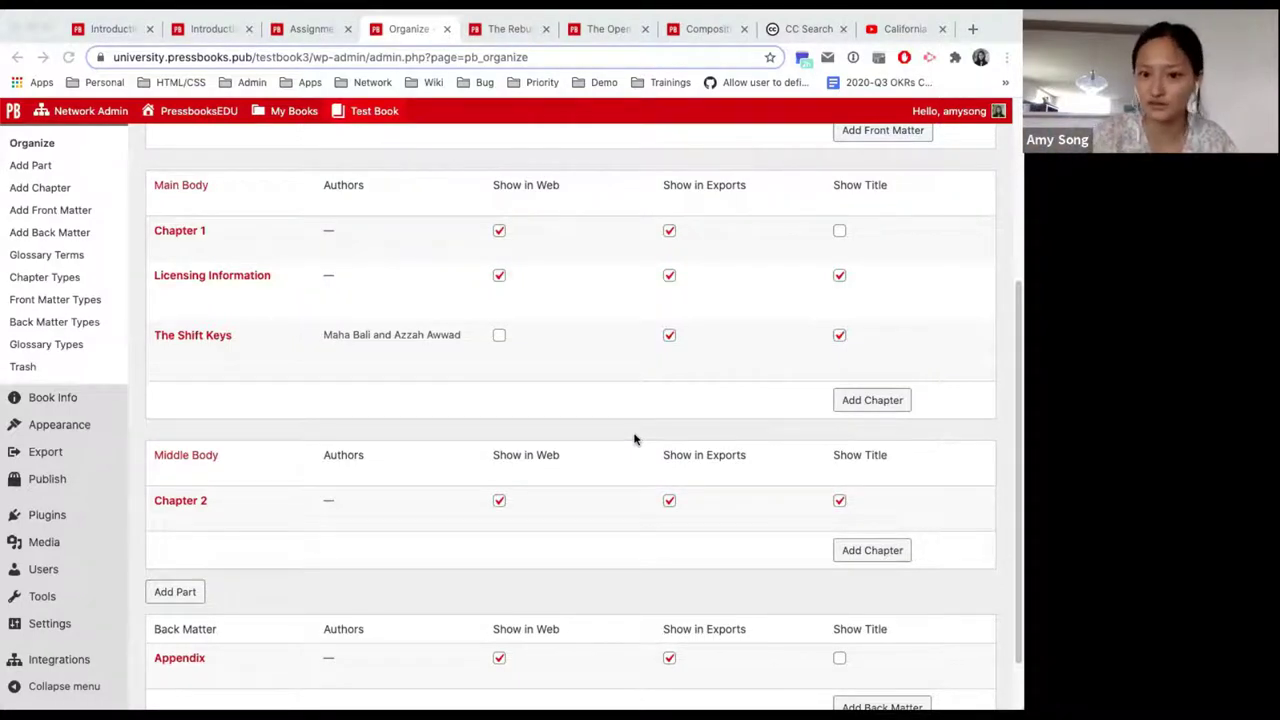
{"action": "left_click_drag", "start_coordinate": [331, 357], "coordinate": [335, 502]}
{"action": "left_click", "coordinate": [498, 441]}
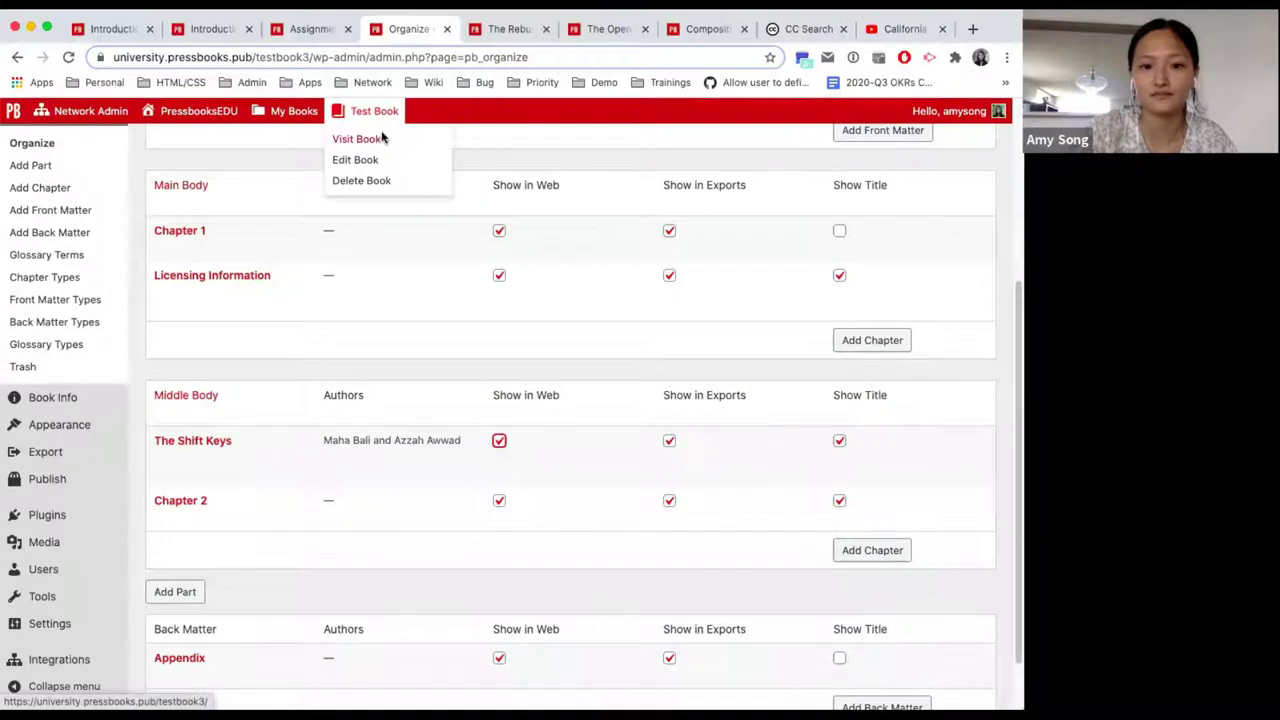
- Open Test Book's public page in a new tab, review its contents, and return to Organize
{"action": "right_click", "coordinate": [382, 138]}
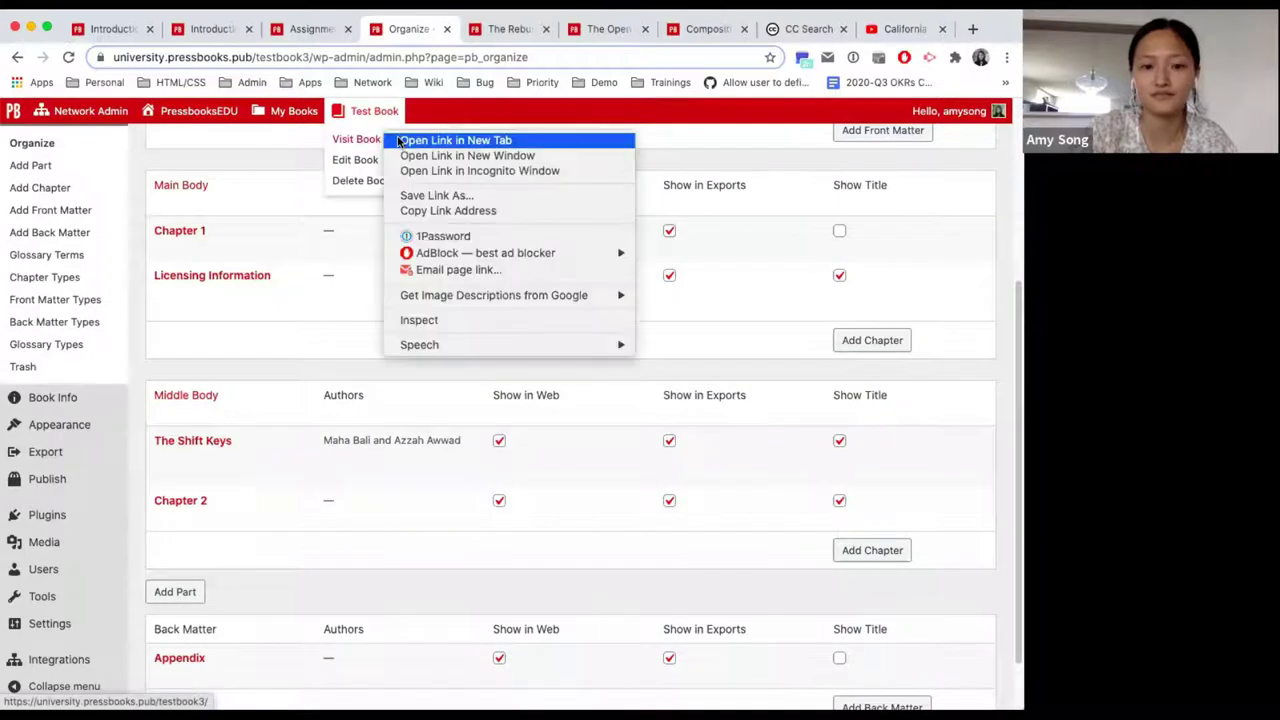
{"action": "left_click", "coordinate": [400, 139]}
{"action": "left_click", "coordinate": [463, 31]}
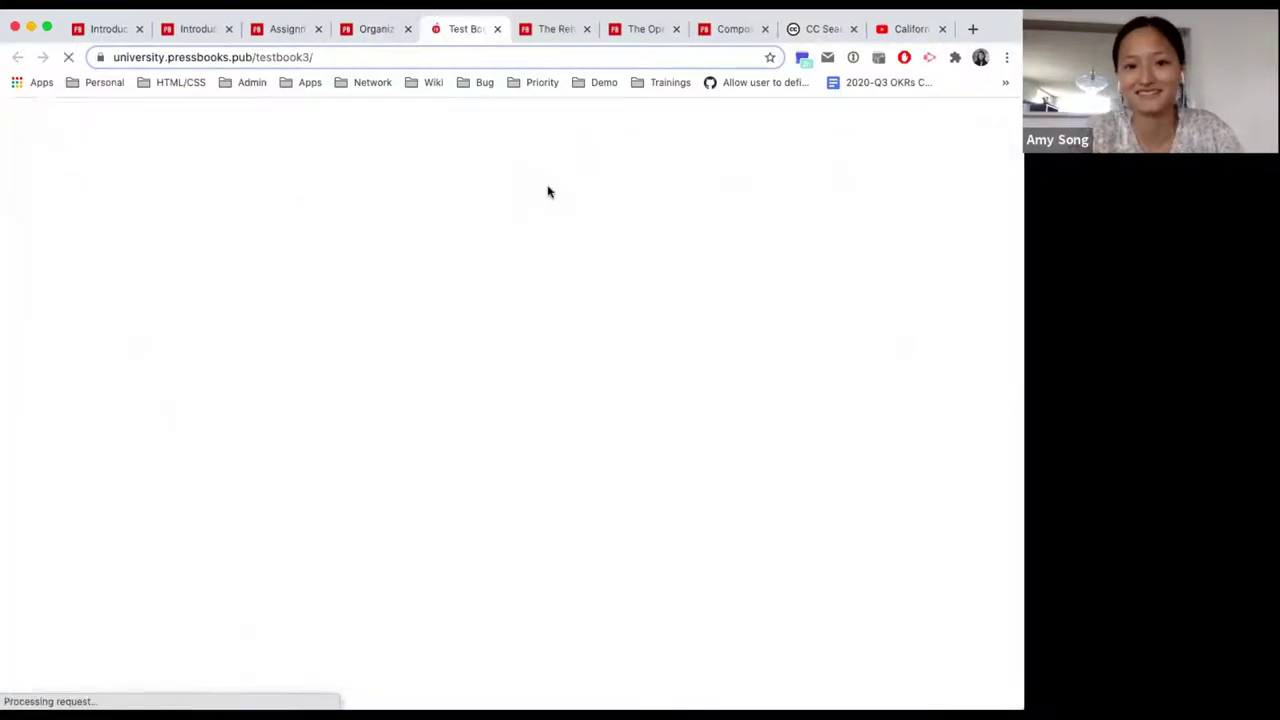
{"action": "scroll", "coordinate": [560, 210], "scroll_direction": "down", "scroll_amount": 2}
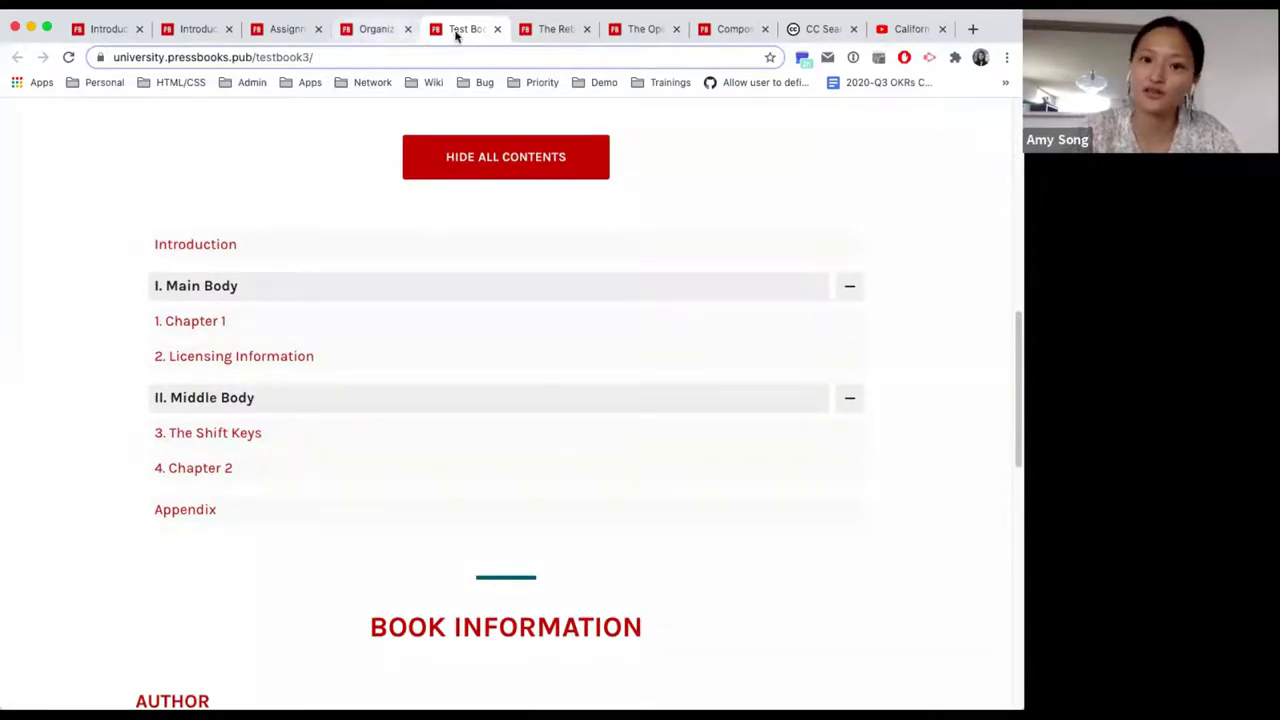
{"action": "left_click", "coordinate": [361, 36]}
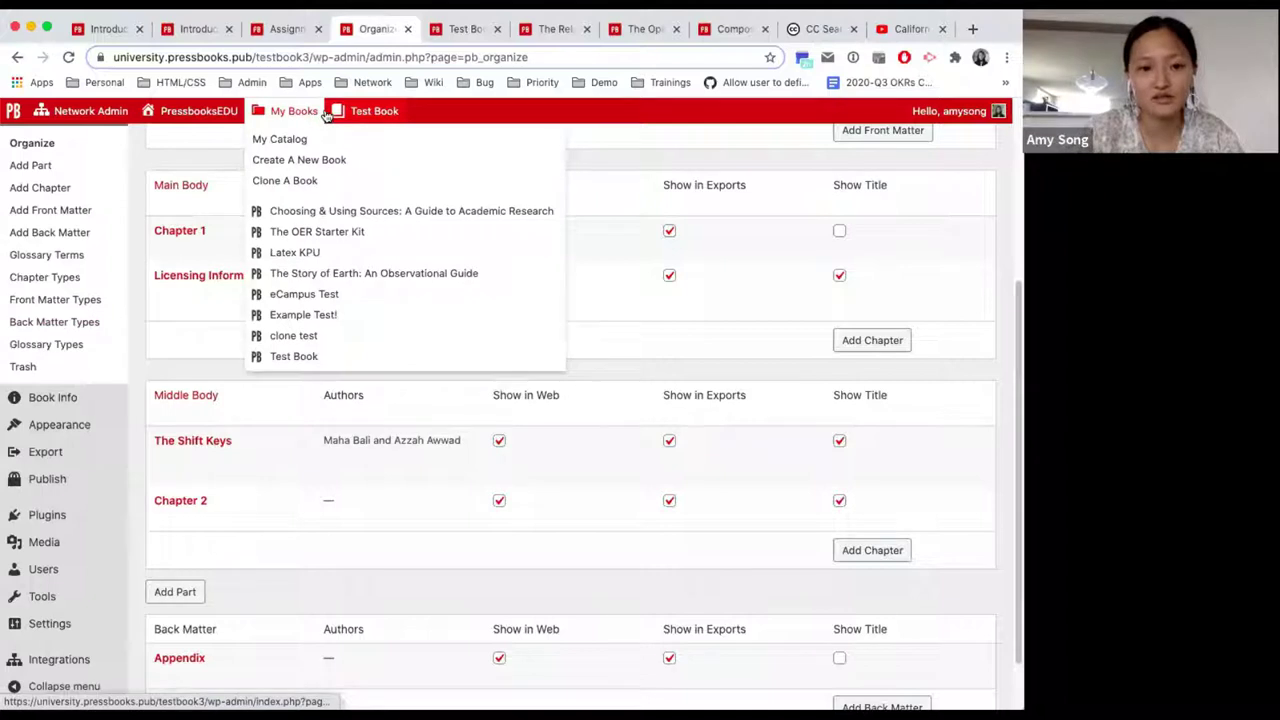
- Open Clone A Book under My Books and copy the Composition and Literature book's web address
{"action": "mouse_move", "coordinate": [288, 110]}
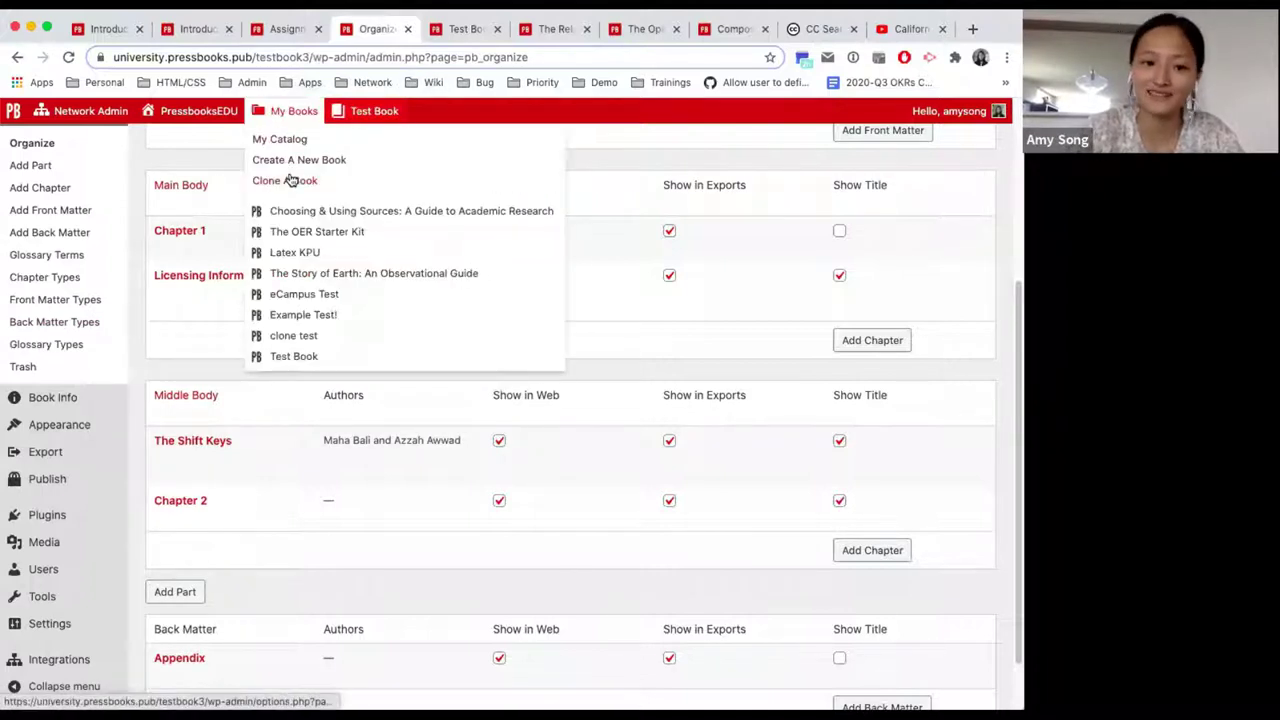
{"action": "left_click", "coordinate": [297, 187]}
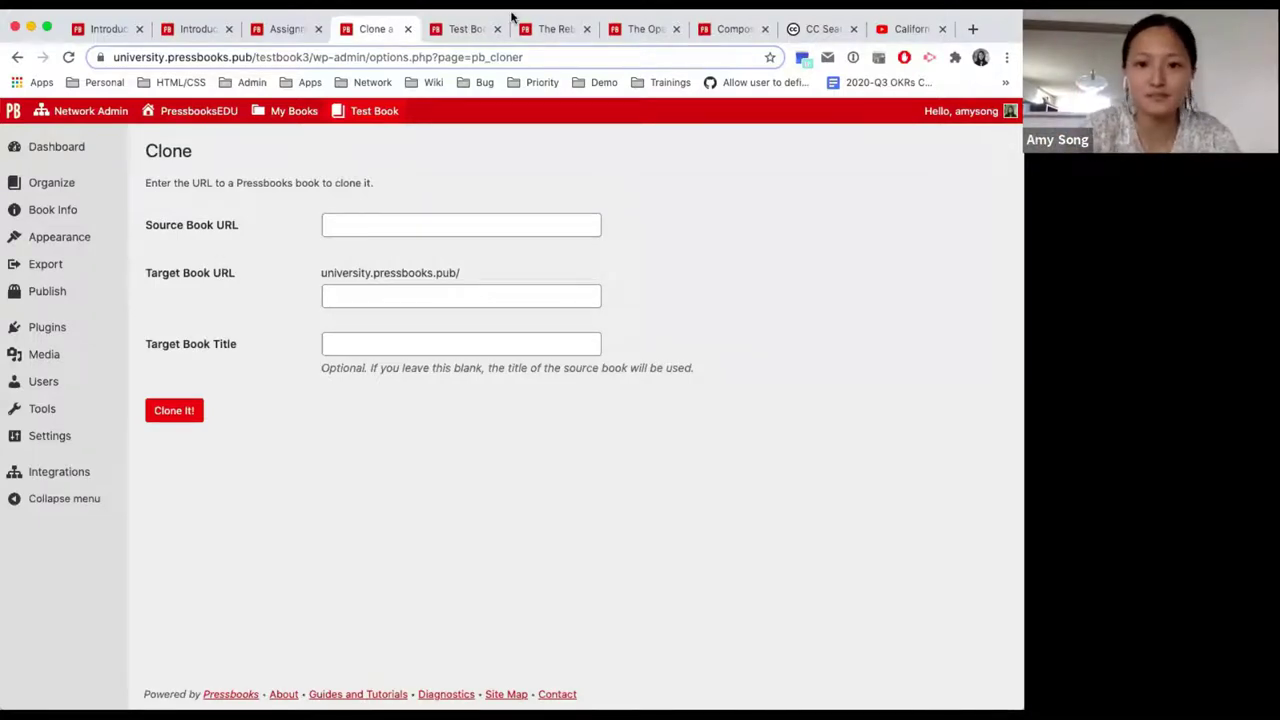
{"action": "left_click", "coordinate": [623, 32]}
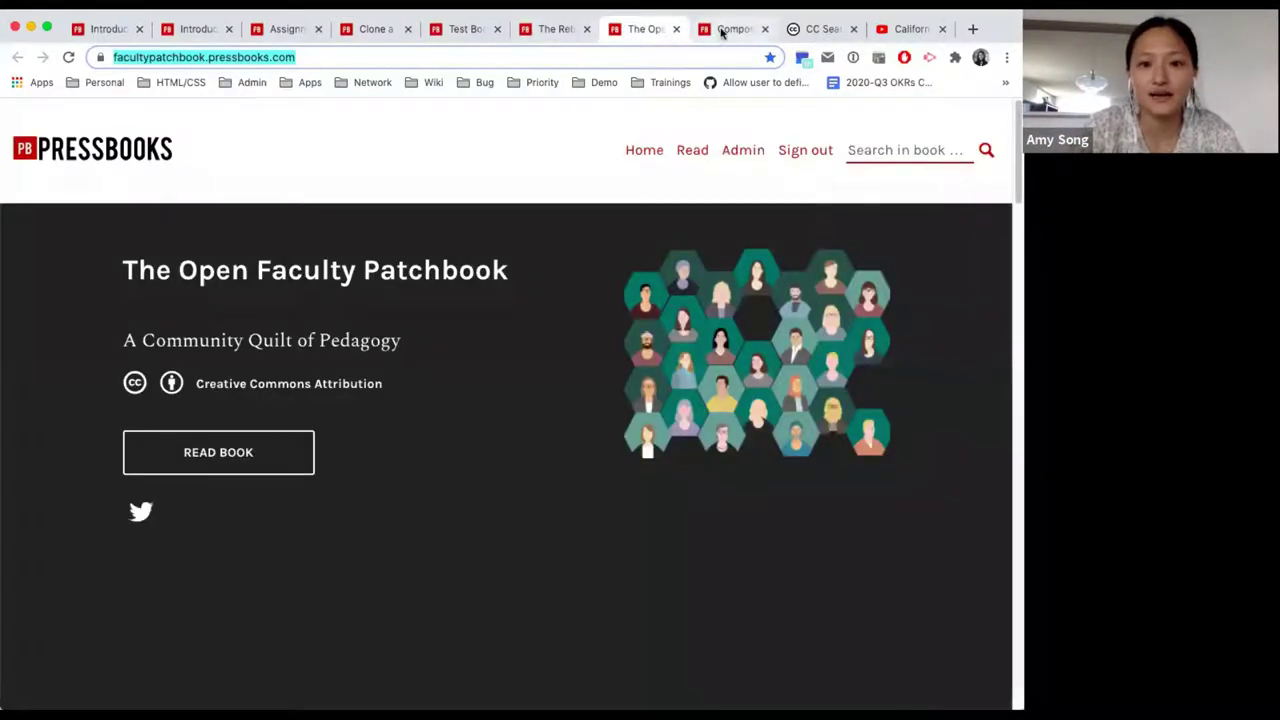
{"action": "left_click", "coordinate": [721, 31]}
{"action": "scroll", "coordinate": [258, 173], "scroll_direction": "up", "scroll_amount": 2}
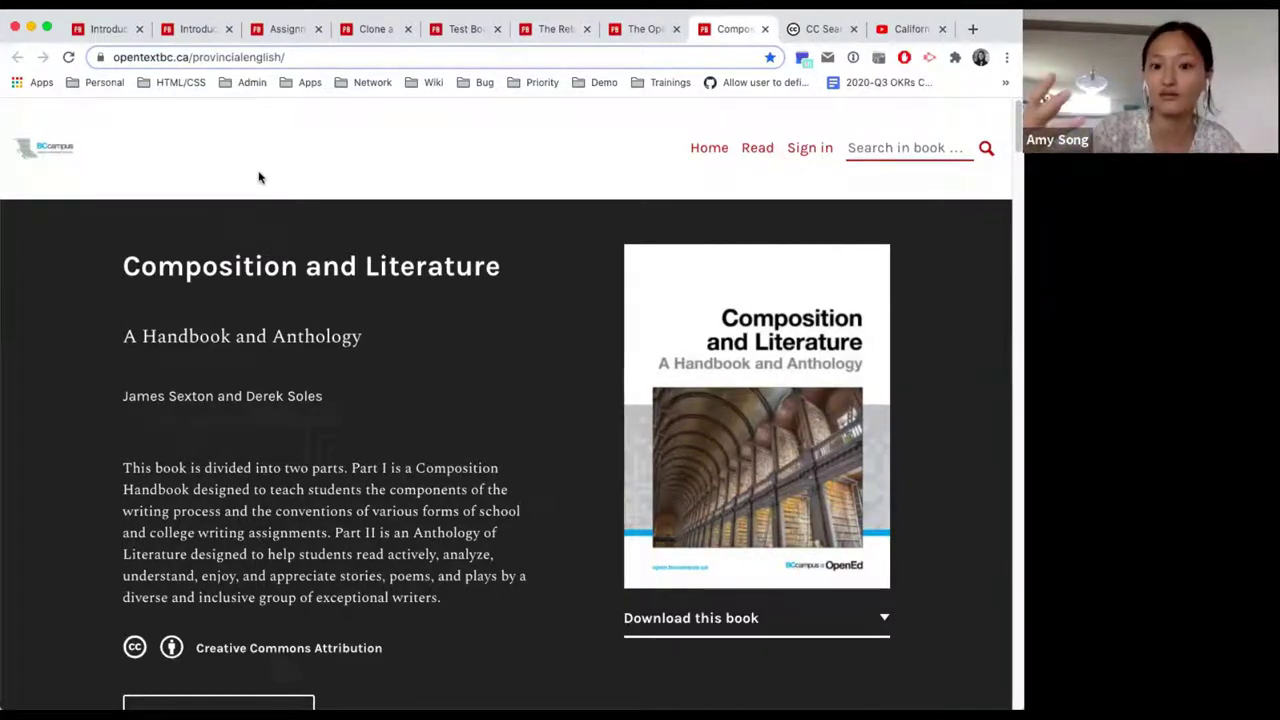
{"action": "left_click", "coordinate": [298, 50]}
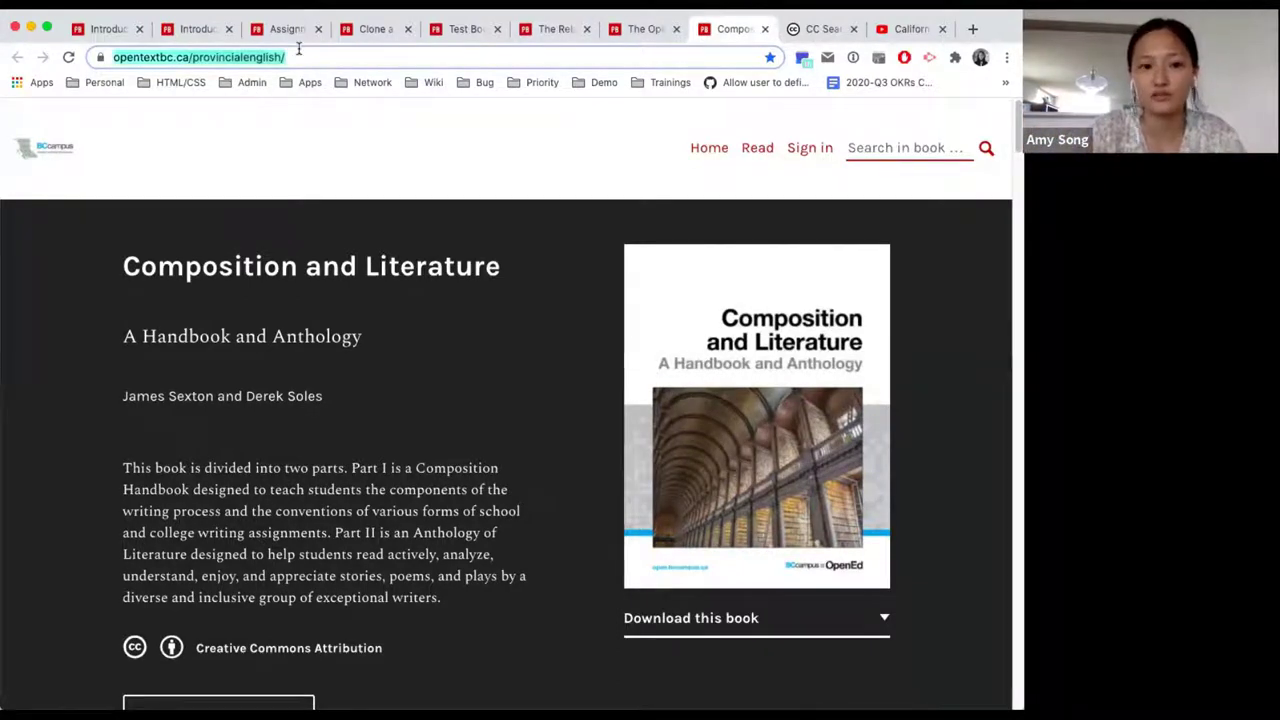
{"action": "left_click", "coordinate": [288, 30]}
{"action": "left_click", "coordinate": [388, 30]}
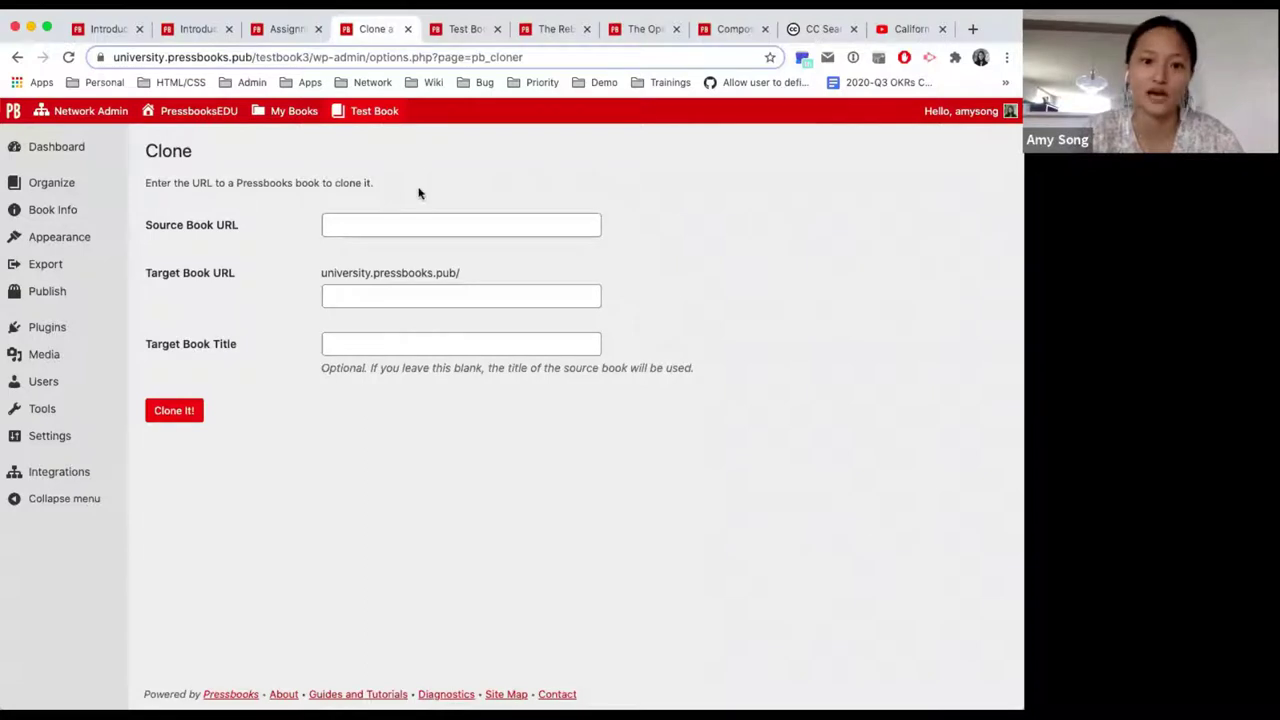
- Clone the Composition and Literature book, entering its address and target 'opentextbc'
{"action": "left_click", "coordinate": [397, 229]}
{"action": "left_click", "coordinate": [348, 259]}
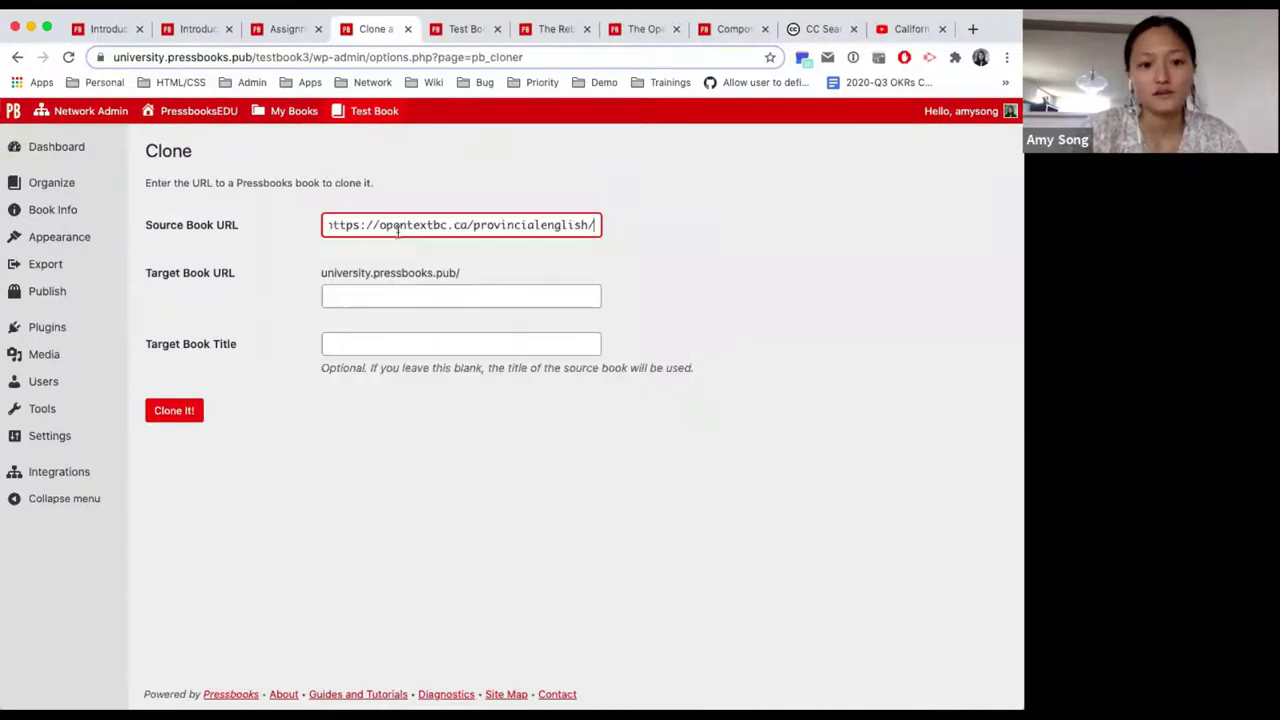
{"action": "left_click", "coordinate": [341, 296]}
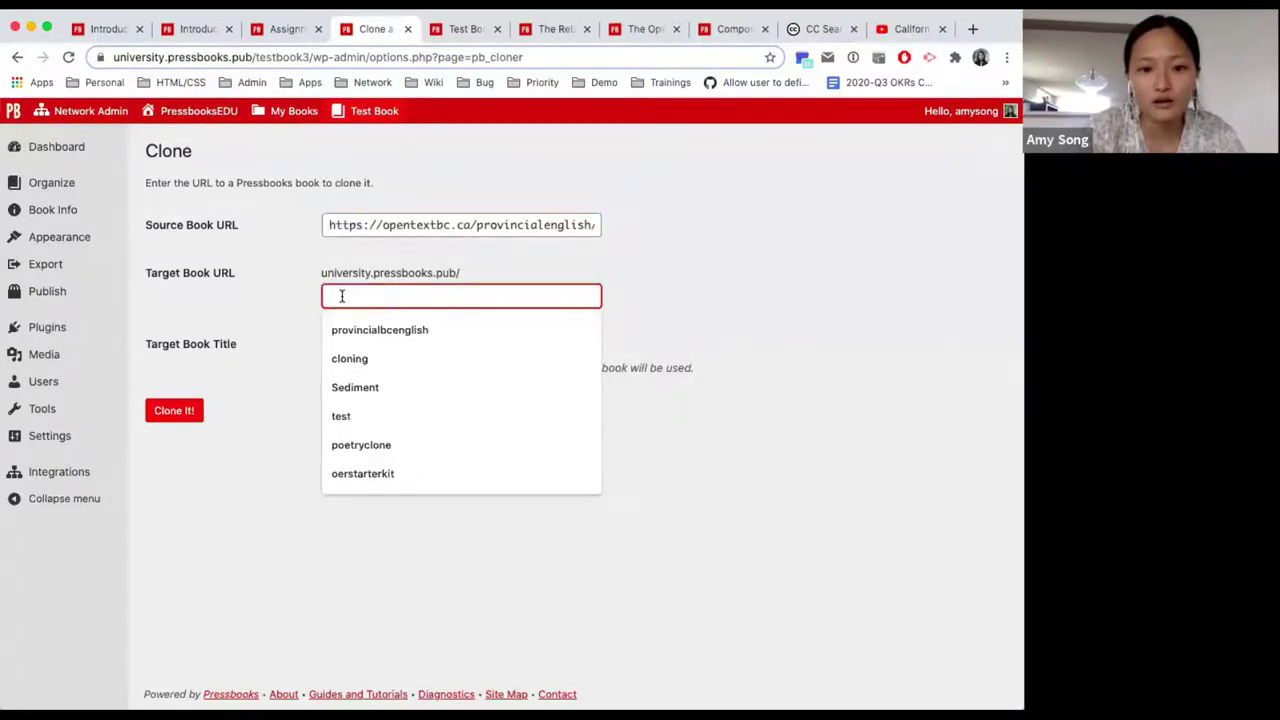
{"action": "type", "text": "op"}
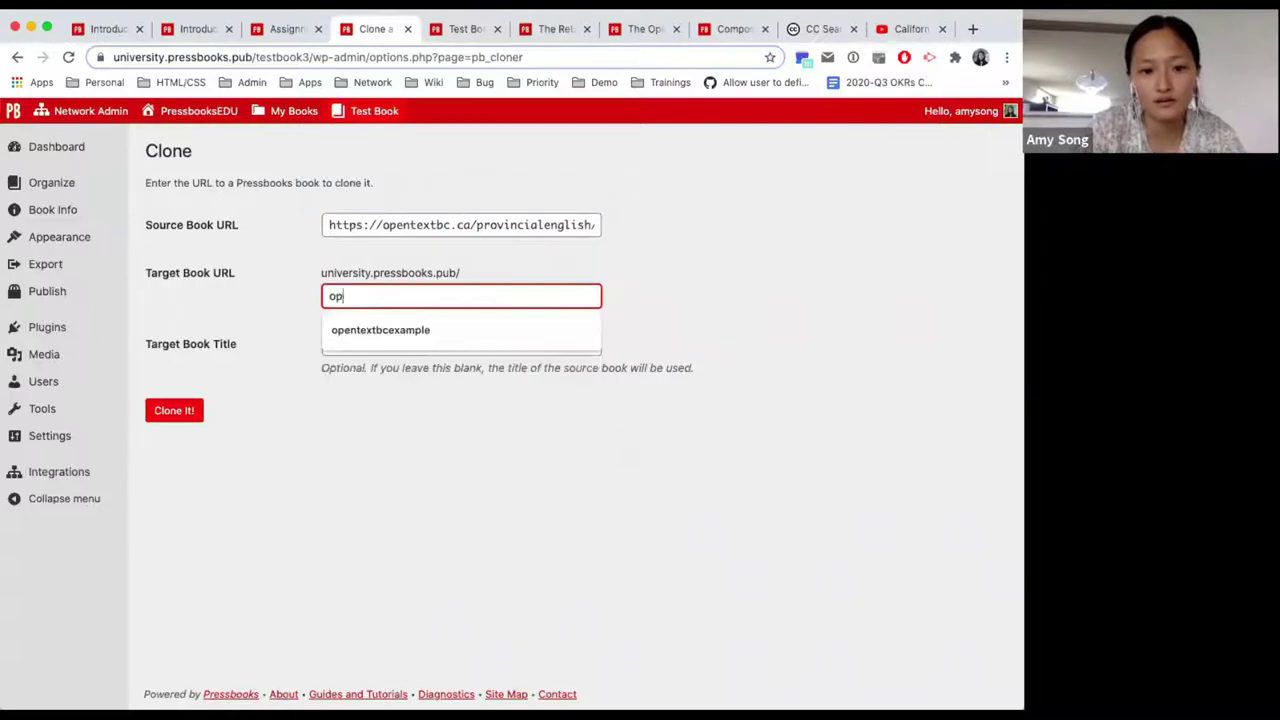
{"action": "type", "text": "entextbc"}
{"action": "left_click", "coordinate": [273, 297]}
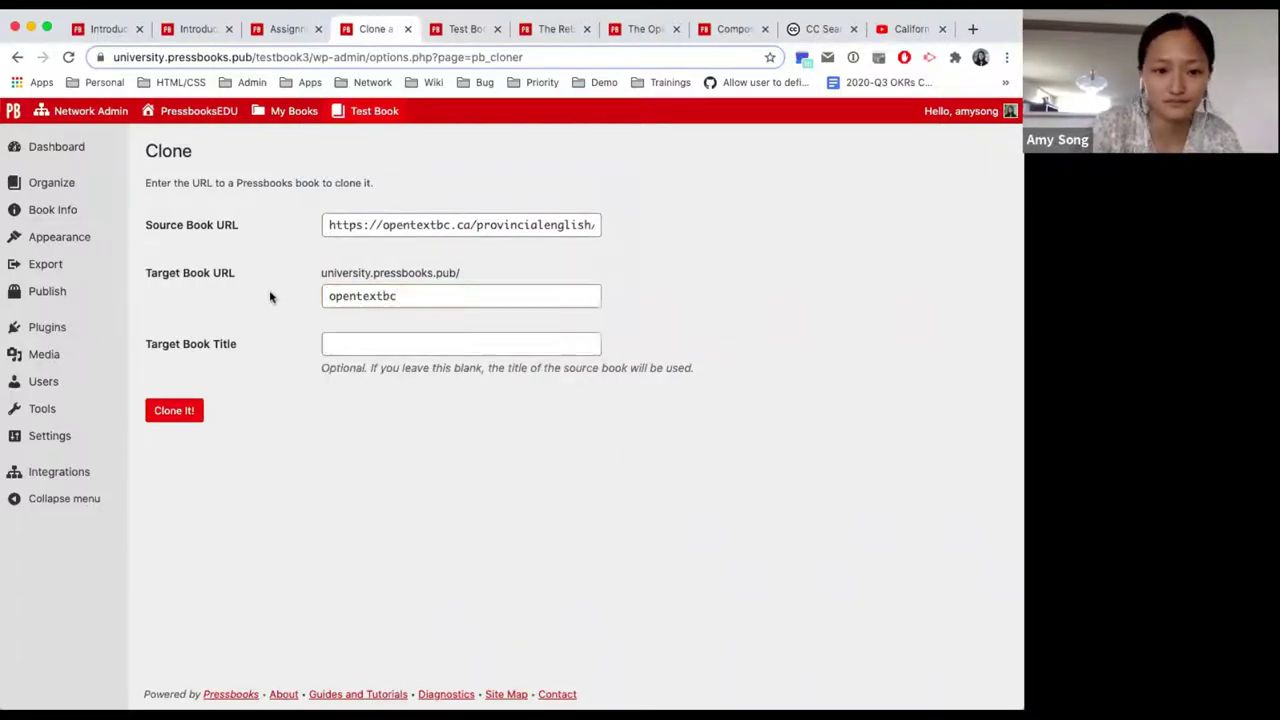
{"action": "left_click", "coordinate": [176, 411]}
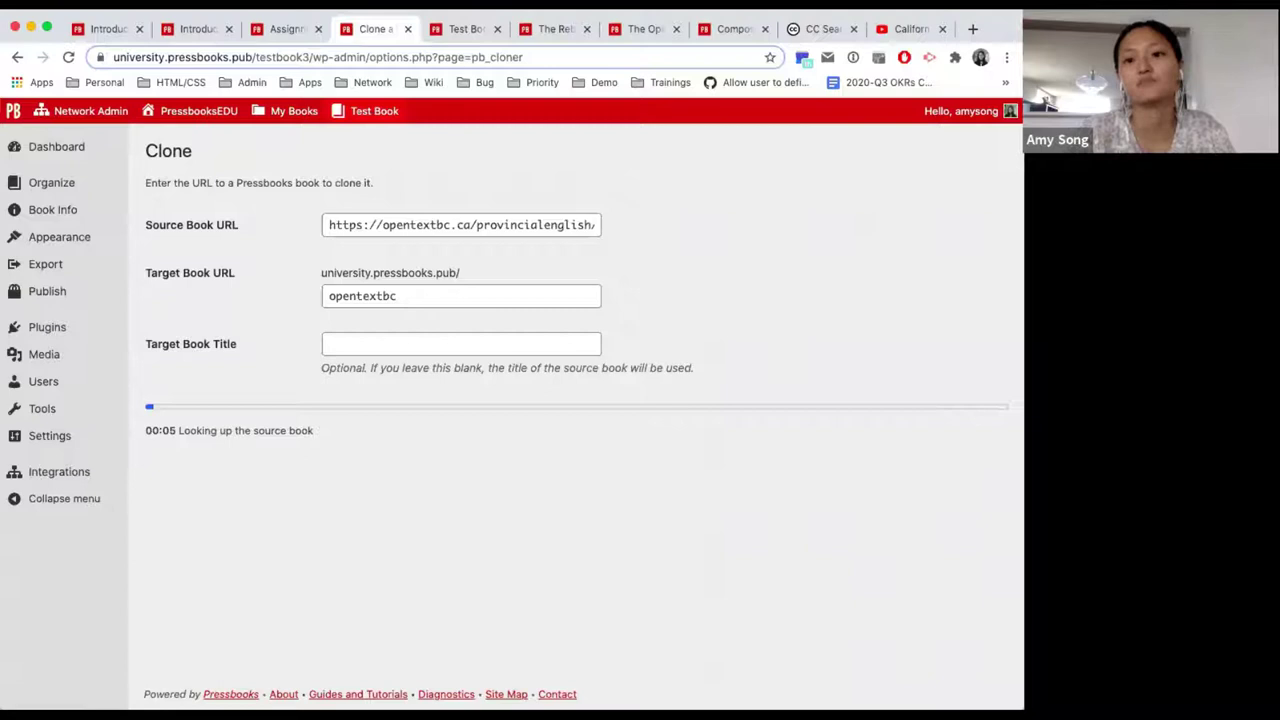
- Check the book pages while the clone runs, then return to the Clone form
{"action": "left_click", "coordinate": [738, 41]}
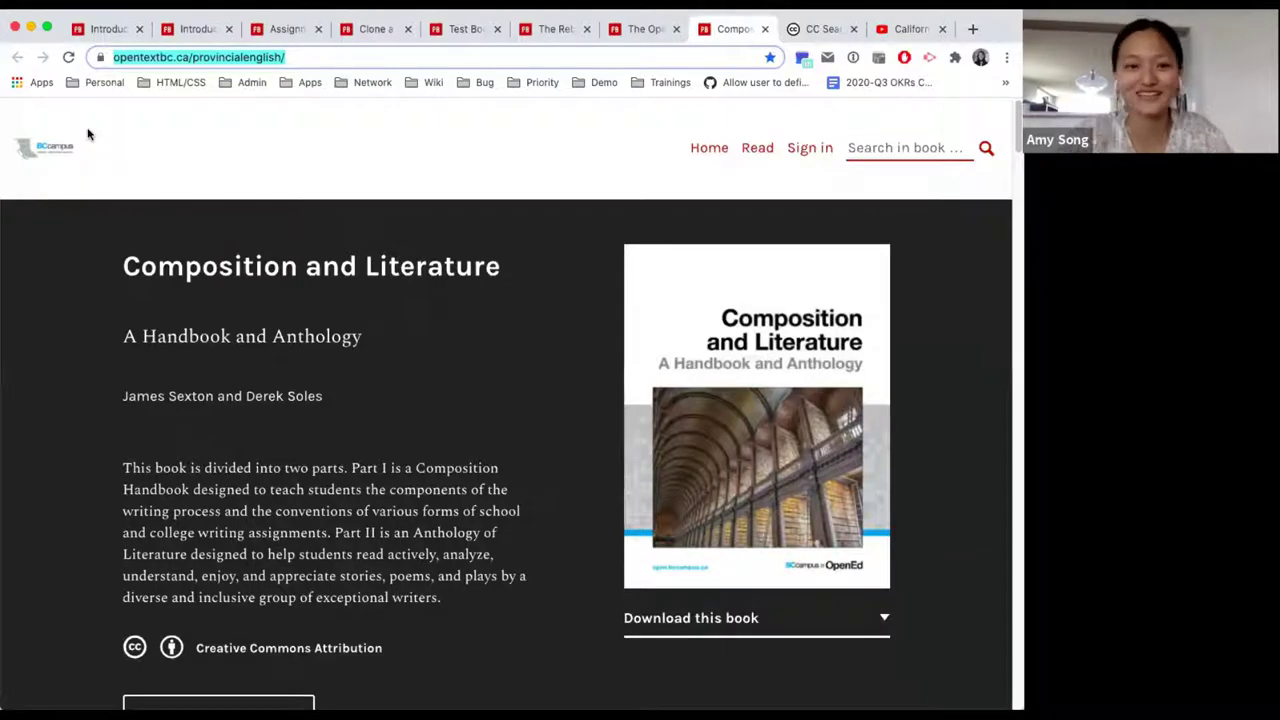
{"action": "left_click", "coordinate": [380, 32]}
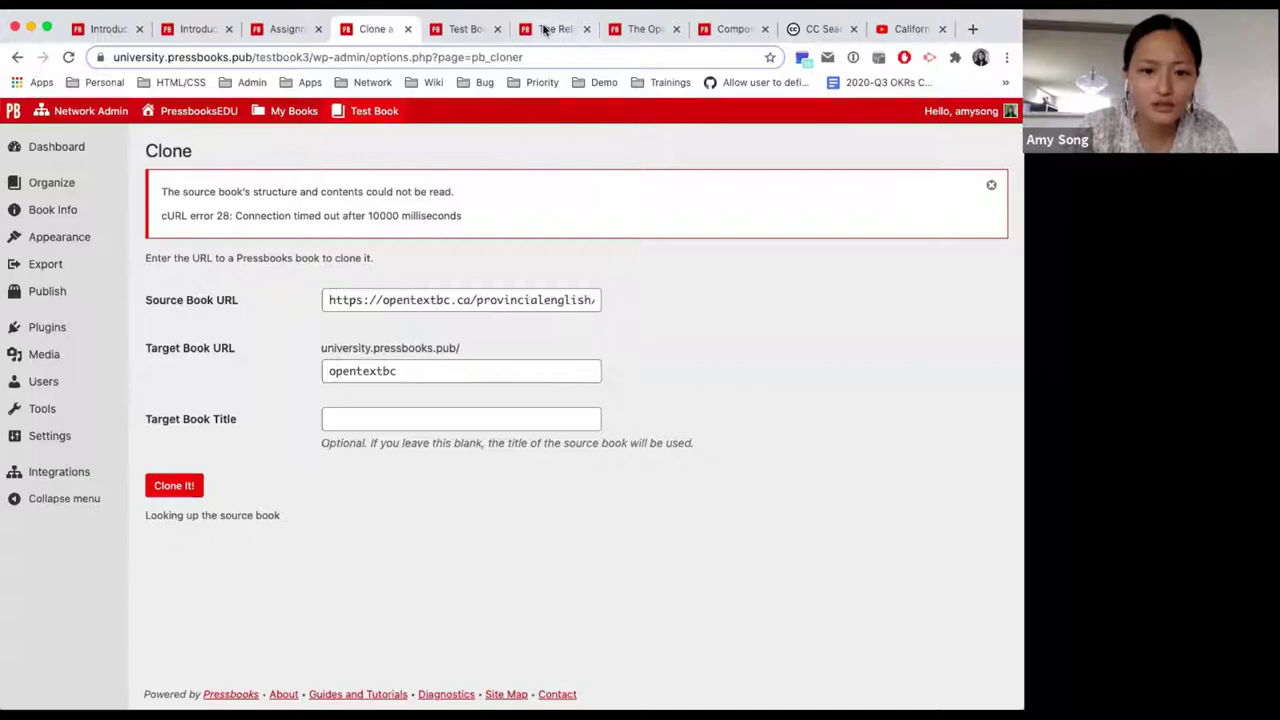
{"action": "left_click", "coordinate": [620, 32]}
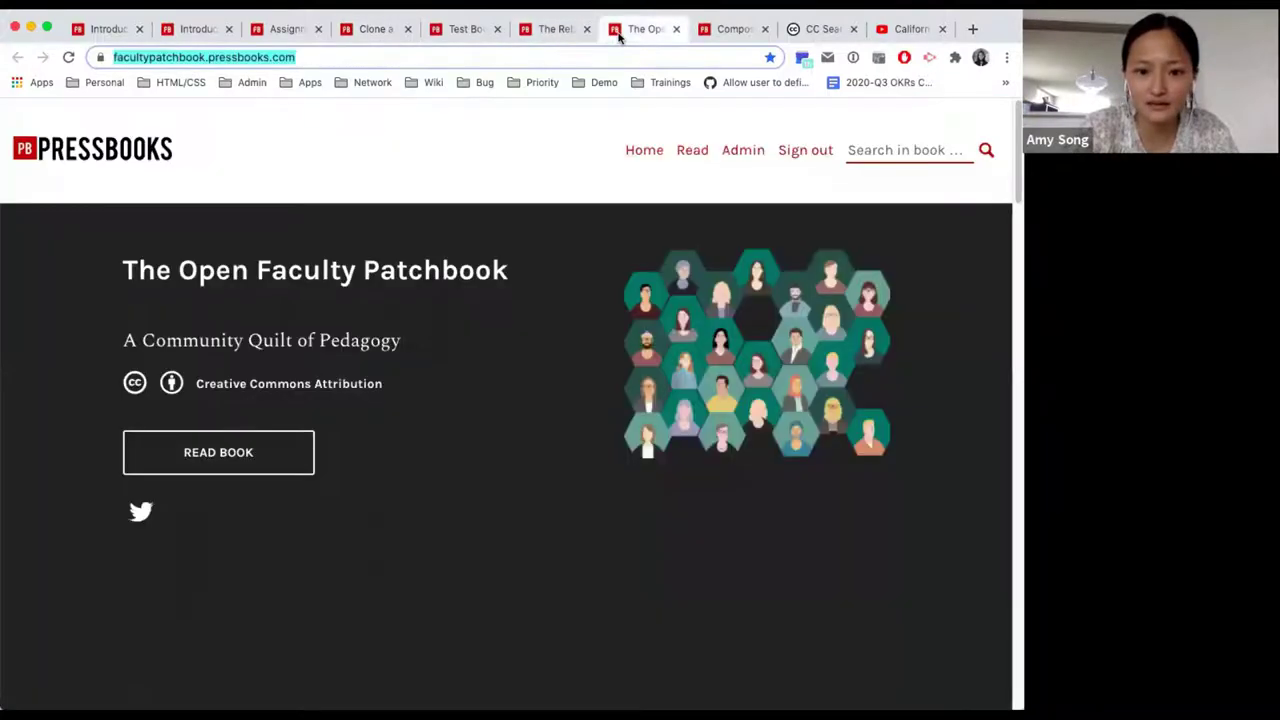
{"action": "left_click", "coordinate": [718, 34]}
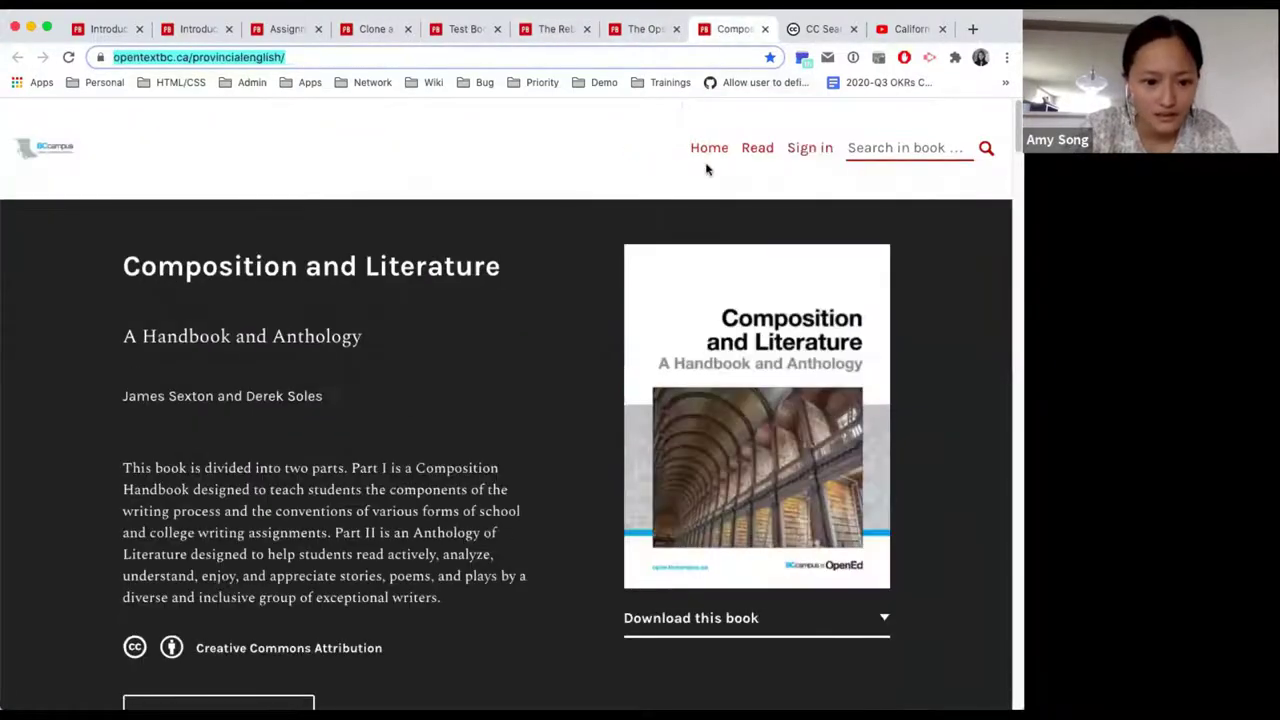
{"action": "scroll", "coordinate": [706, 168], "scroll_direction": "down", "scroll_amount": 2}
{"action": "scroll", "coordinate": [309, 593], "scroll_direction": "up", "scroll_amount": 3}
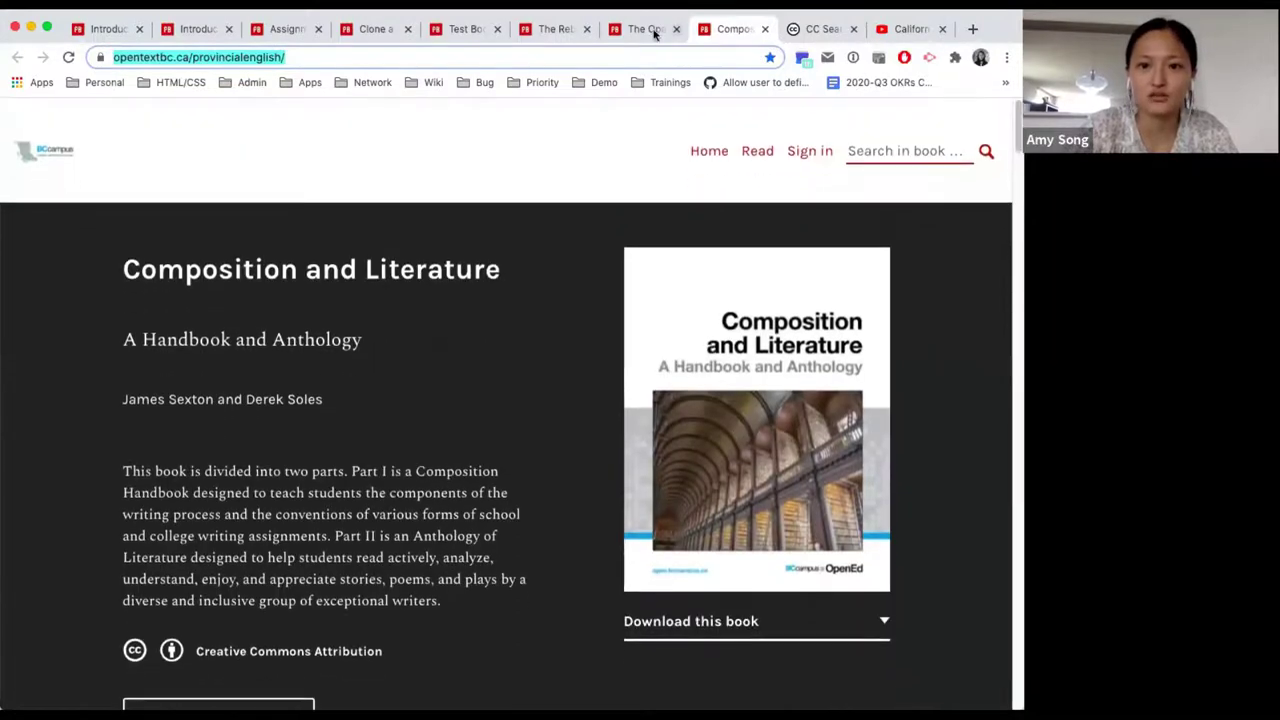
{"action": "left_click", "coordinate": [650, 30]}
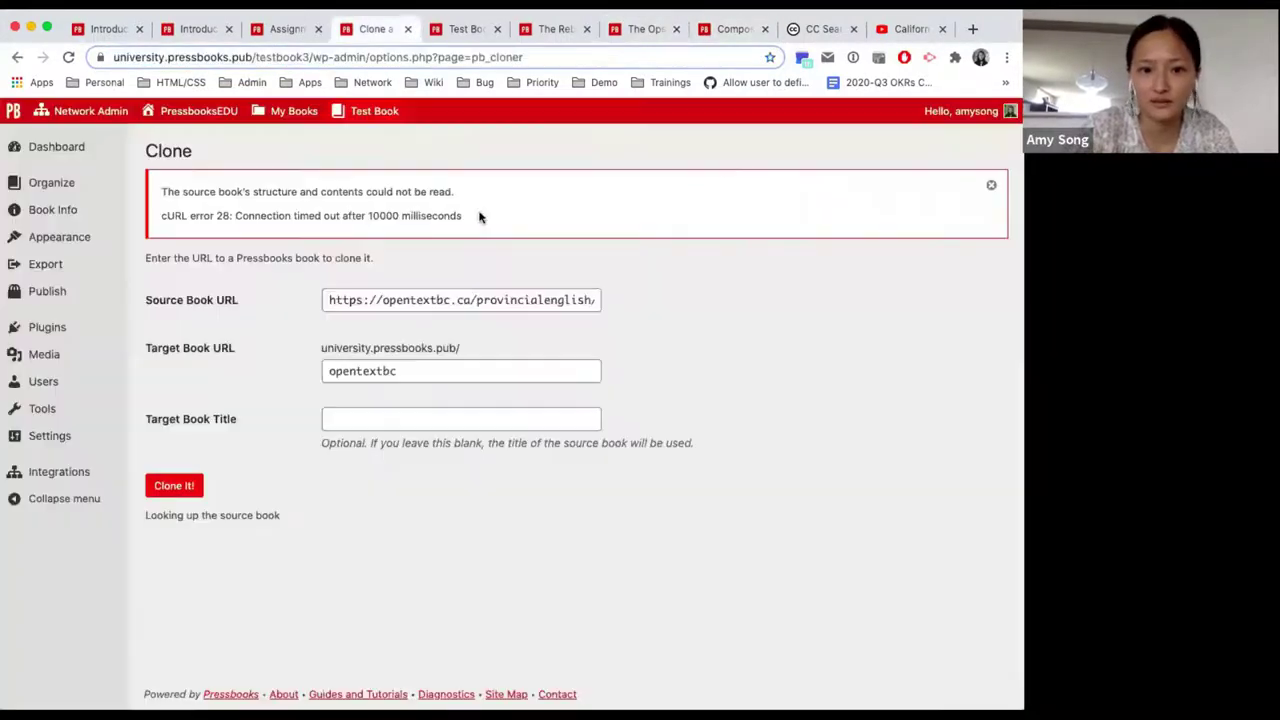
{"action": "left_click", "coordinate": [360, 29]}
- Replace the source with the Patchbook URL, set target 'facultypatch', and clone again
{"action": "triple_click", "coordinate": [457, 300]}
{"action": "type", "text": "https://facultypatchbook.pressbooks.com/"}
{"action": "double_click", "coordinate": [409, 370]}
{"action": "type", "text": "facultypatch"}
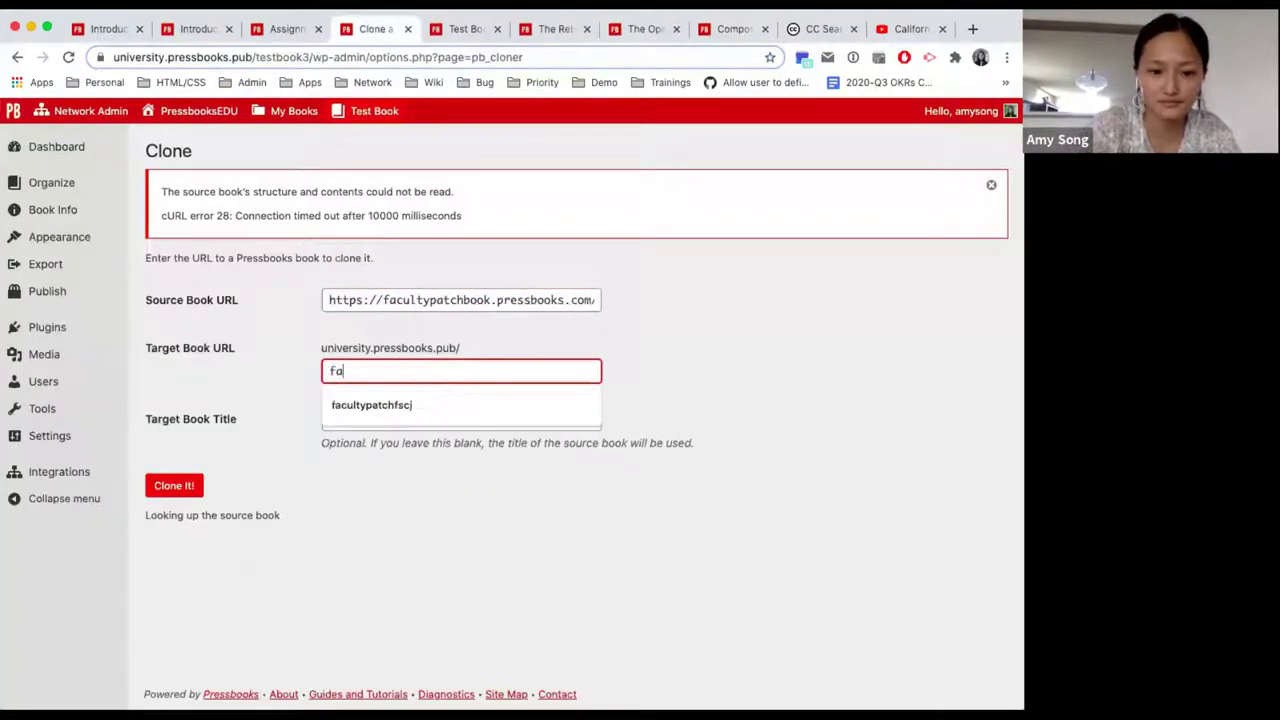
{"action": "left_click", "coordinate": [186, 492]}
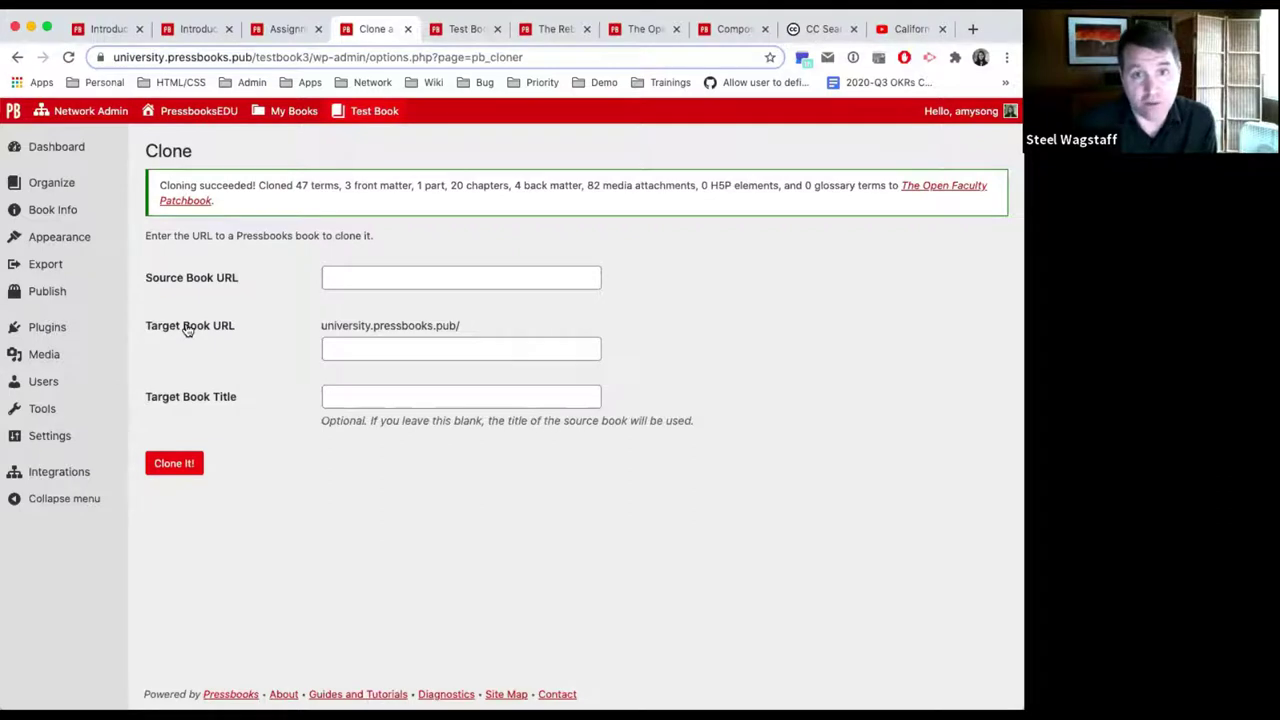
- Open Test Book's Import page from the Tools menu in the sidebar
{"action": "mouse_move", "coordinate": [120, 378]}
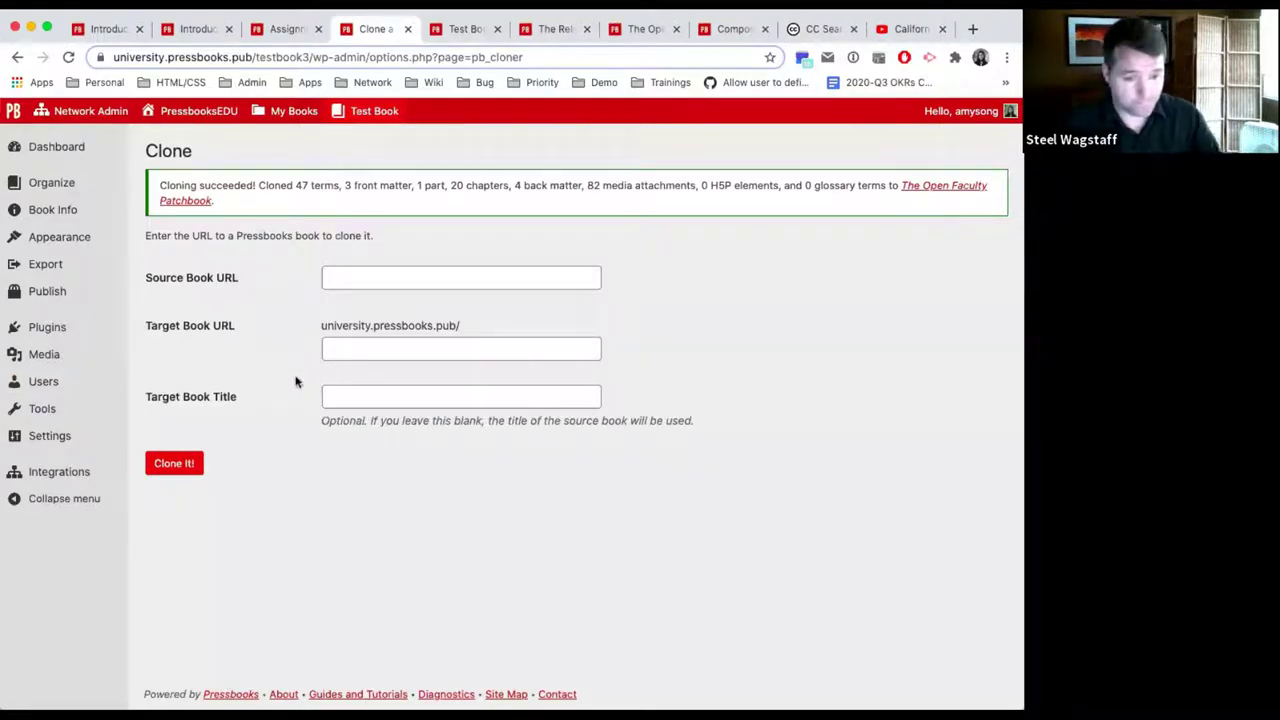
{"action": "mouse_move", "coordinate": [124, 412]}
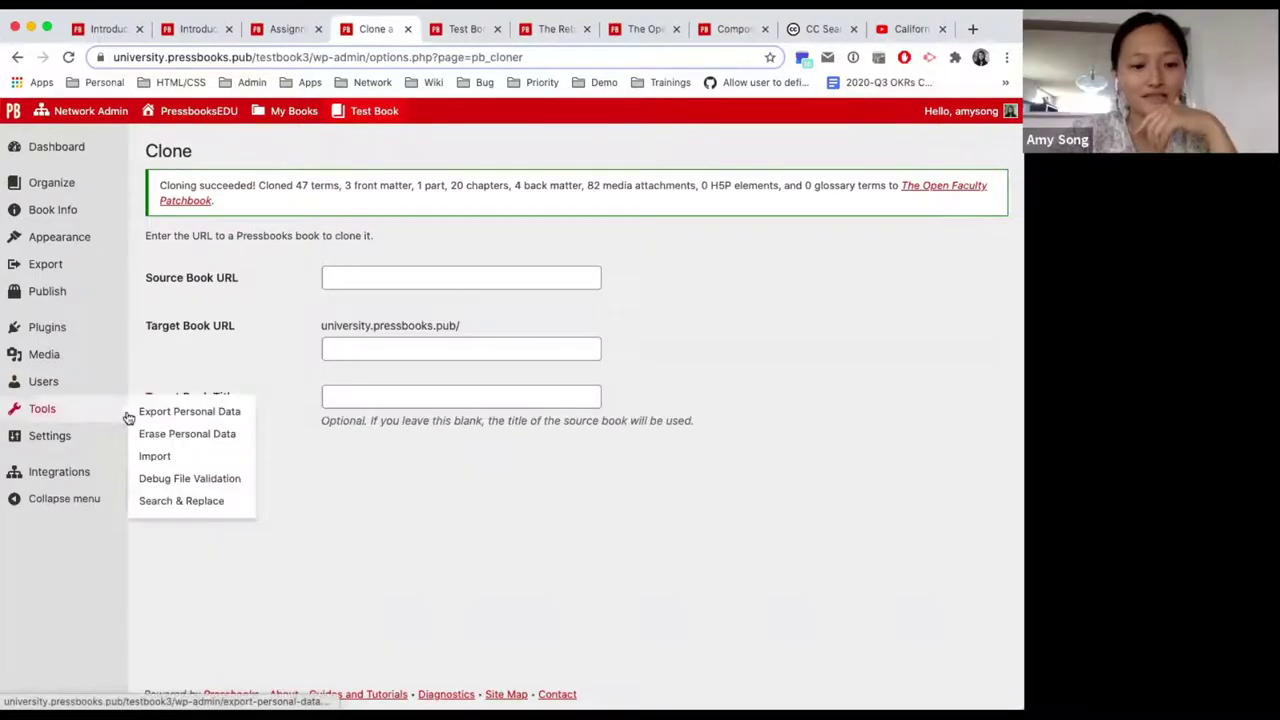
{"action": "left_click", "coordinate": [166, 457]}
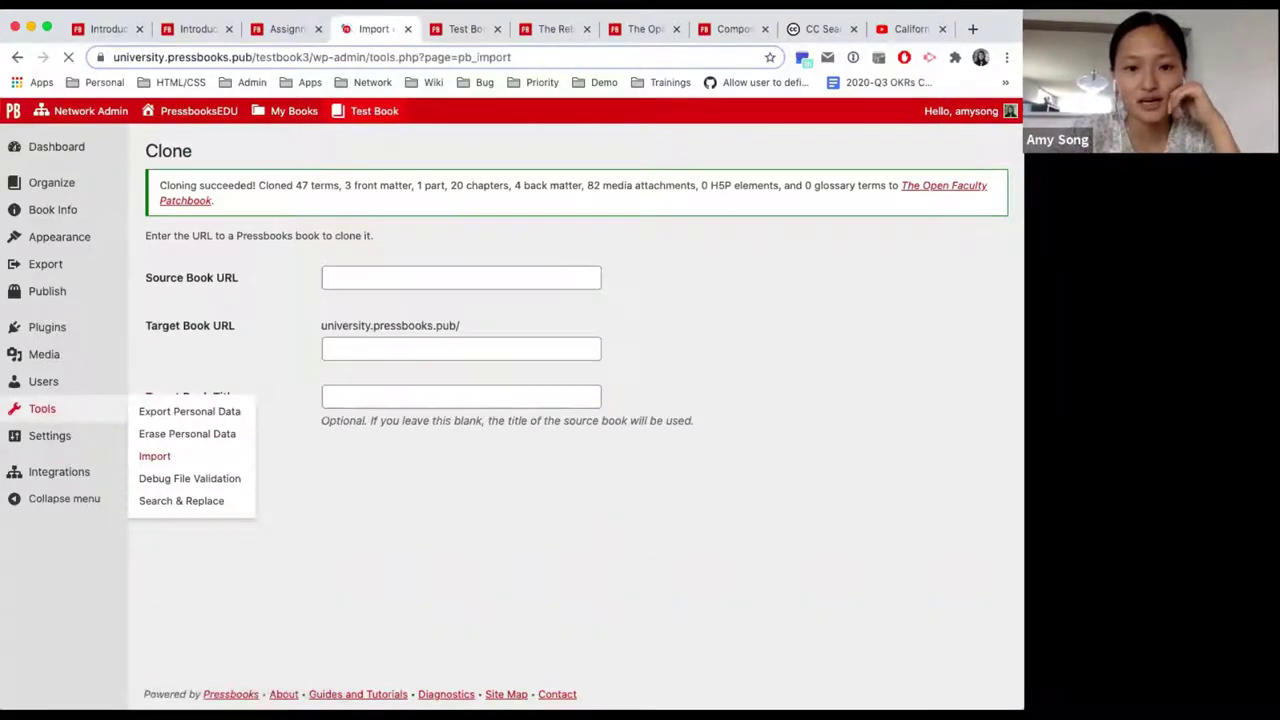
- Set the Import Type dropdown to Pressbooks/WordPress XML
{"action": "left_click", "coordinate": [499, 218]}
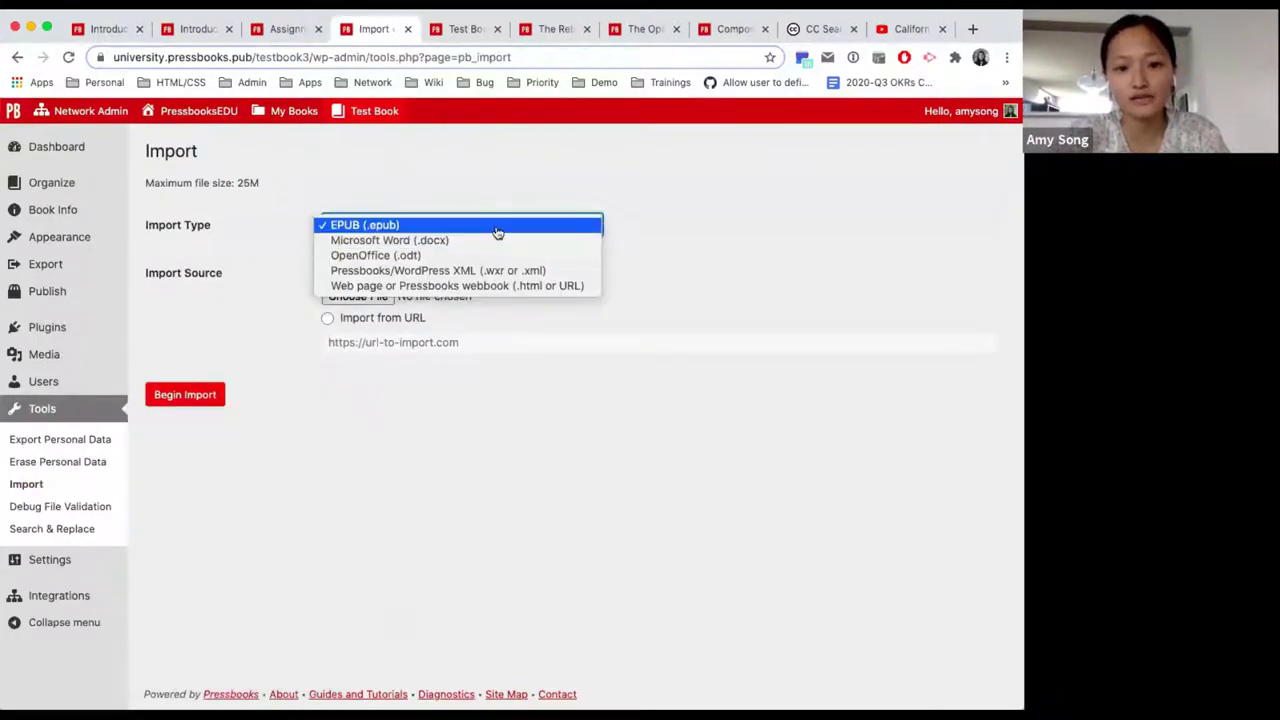
{"action": "left_click", "coordinate": [496, 357]}
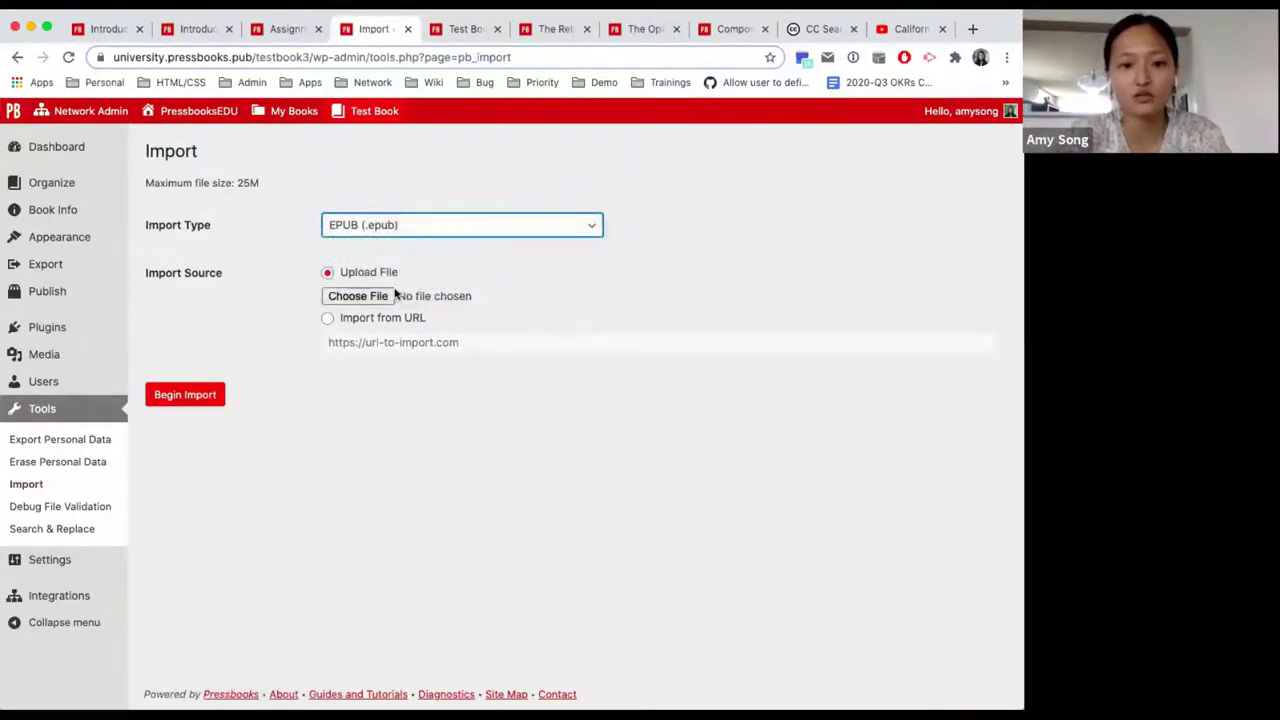
{"action": "left_click", "coordinate": [391, 225]}
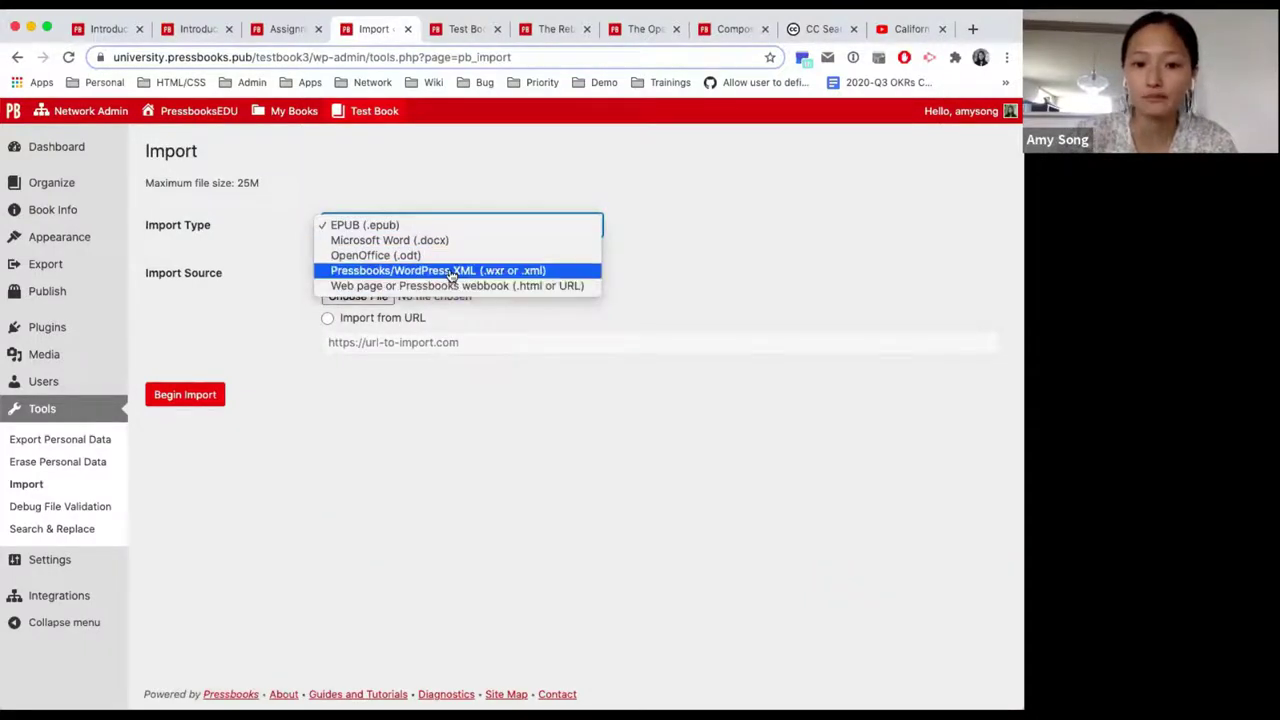
{"action": "left_click", "coordinate": [530, 272]}
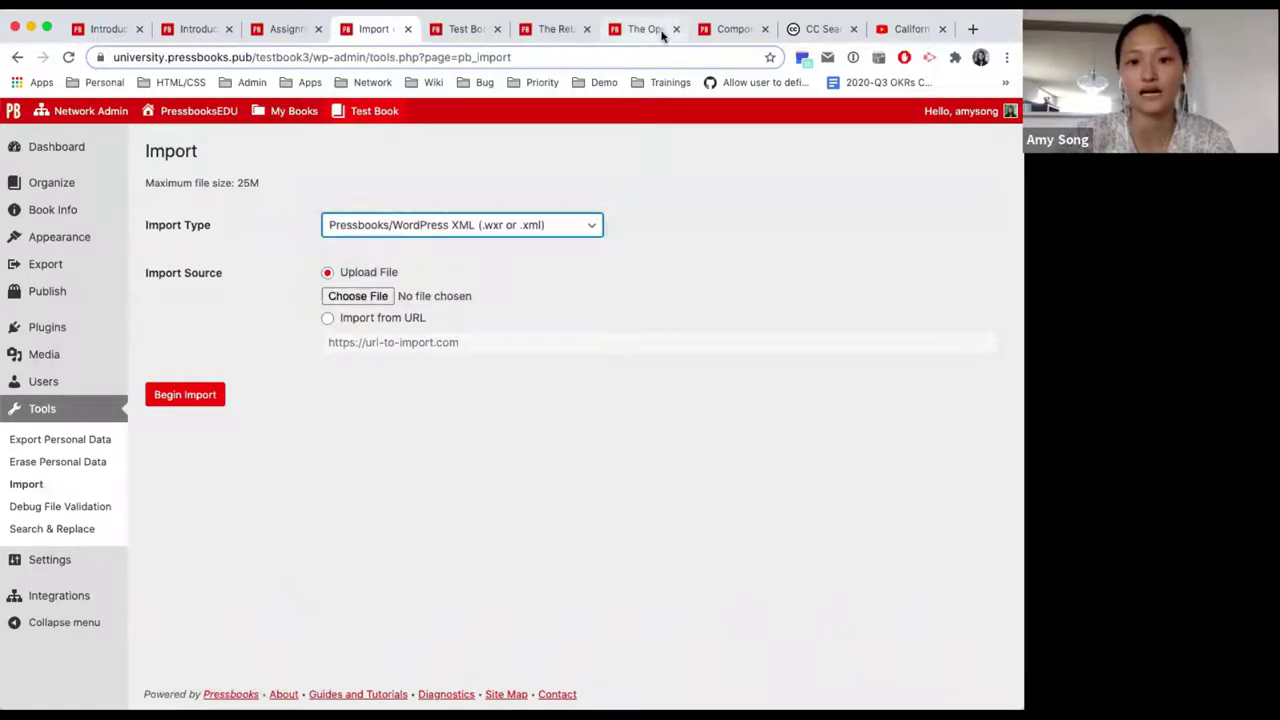
- Download the Rebus Guide as a Pressbooks XML file from its book page
{"action": "left_click", "coordinate": [664, 36]}
{"action": "key", "text": "ctrl+shift+Tab"}
{"action": "scroll", "coordinate": [910, 566], "scroll_direction": "down", "scroll_amount": 5}
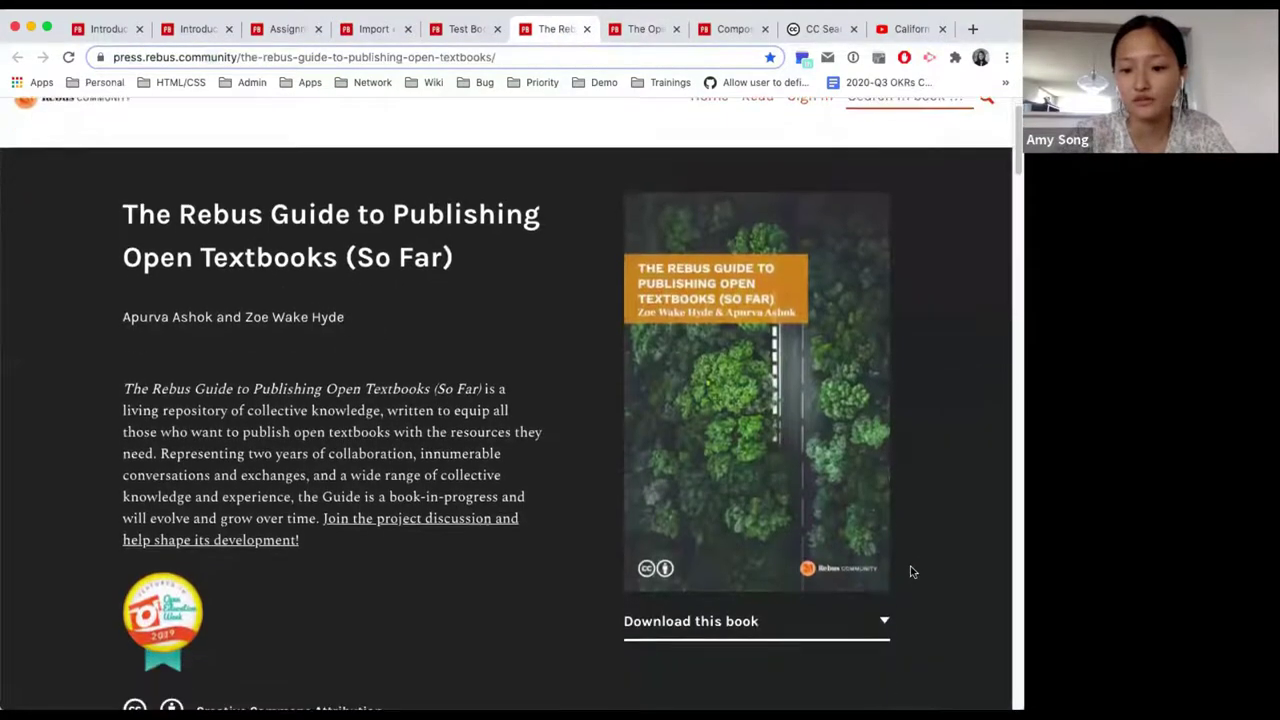
{"action": "left_click", "coordinate": [829, 466]}
{"action": "scroll", "coordinate": [785, 511], "scroll_direction": "down", "scroll_amount": 2}
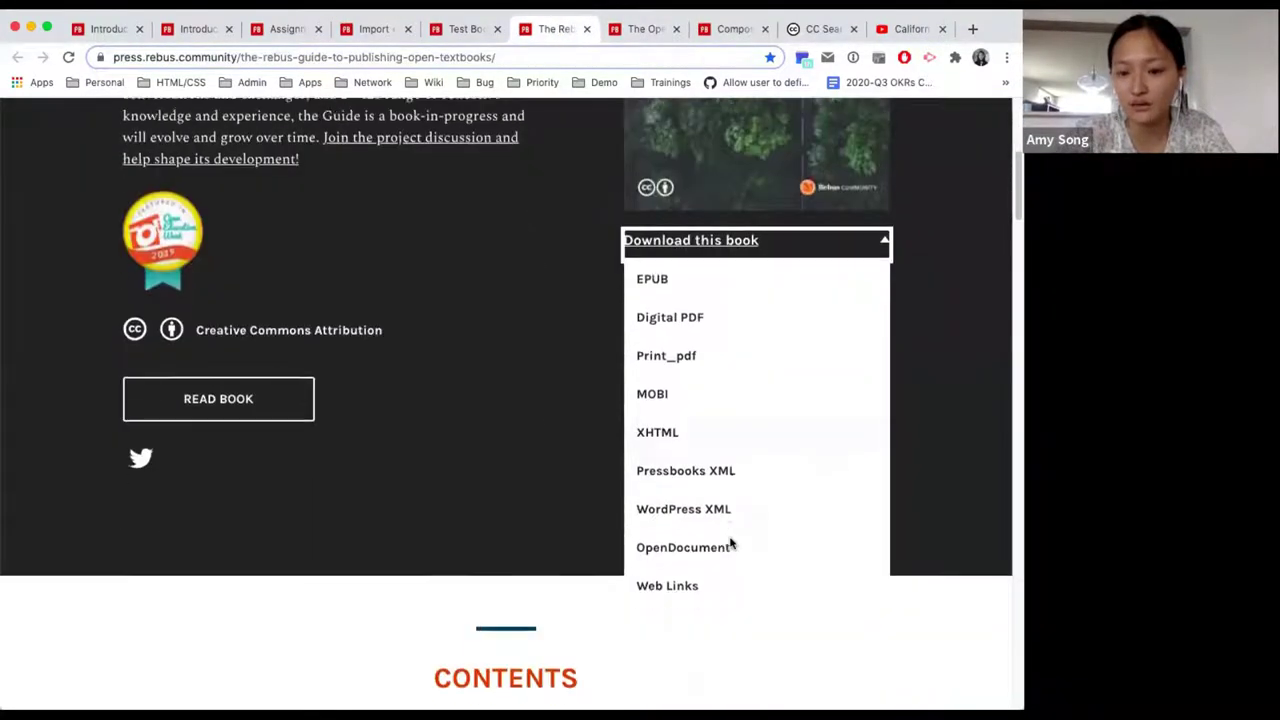
{"action": "left_click", "coordinate": [685, 473]}
- Choose the downloaded Rebus Guide .xml file for upload on Test Book's Import page
{"action": "left_click", "coordinate": [375, 28]}
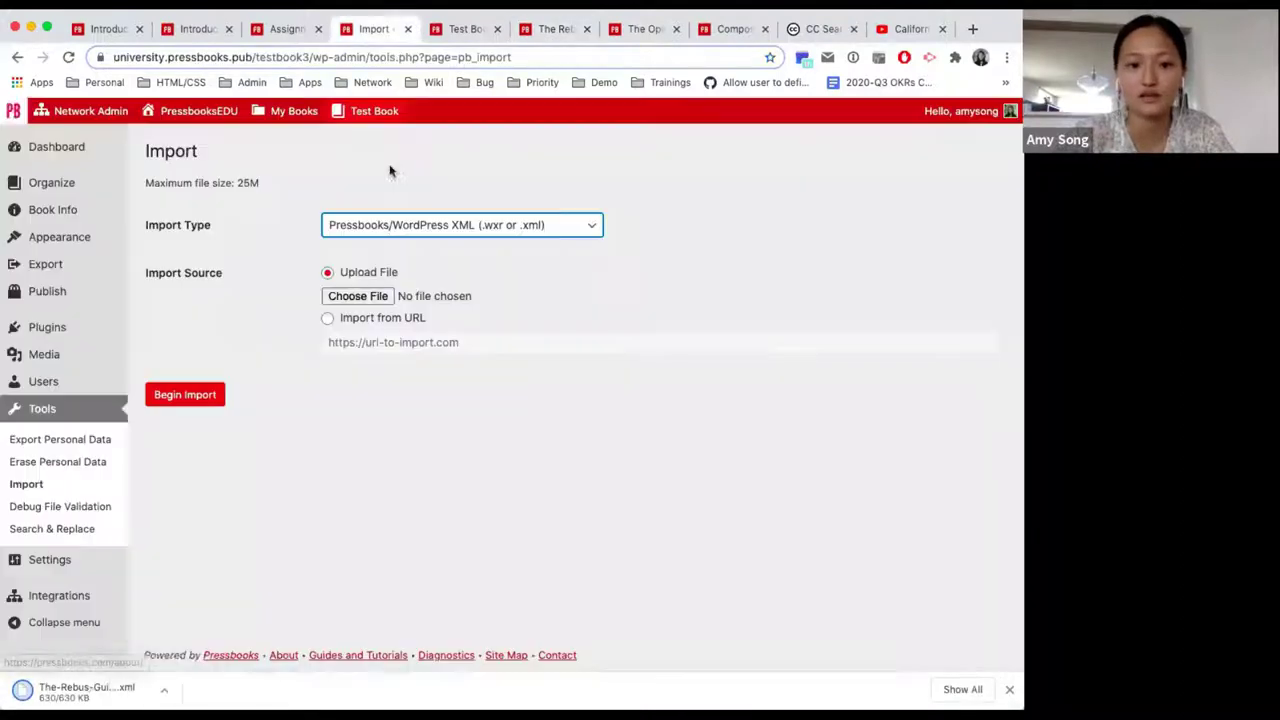
{"action": "left_click", "coordinate": [365, 298]}
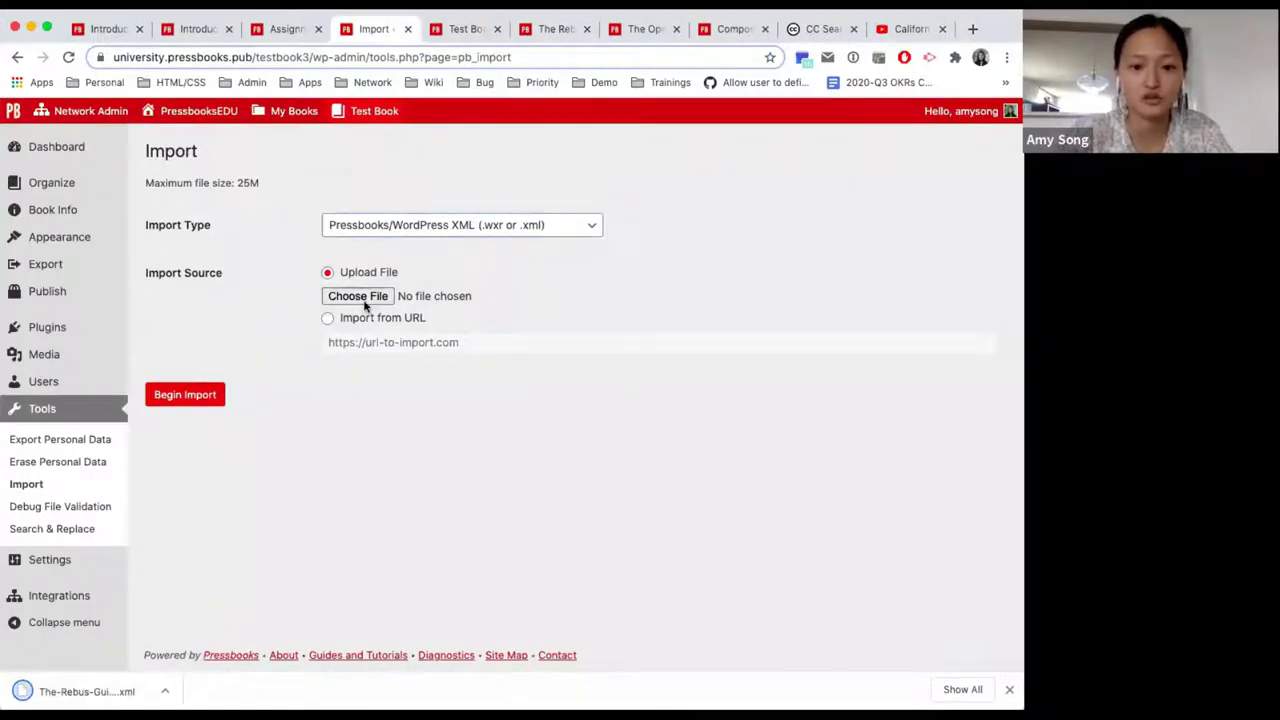
{"action": "key", "text": "Return"}
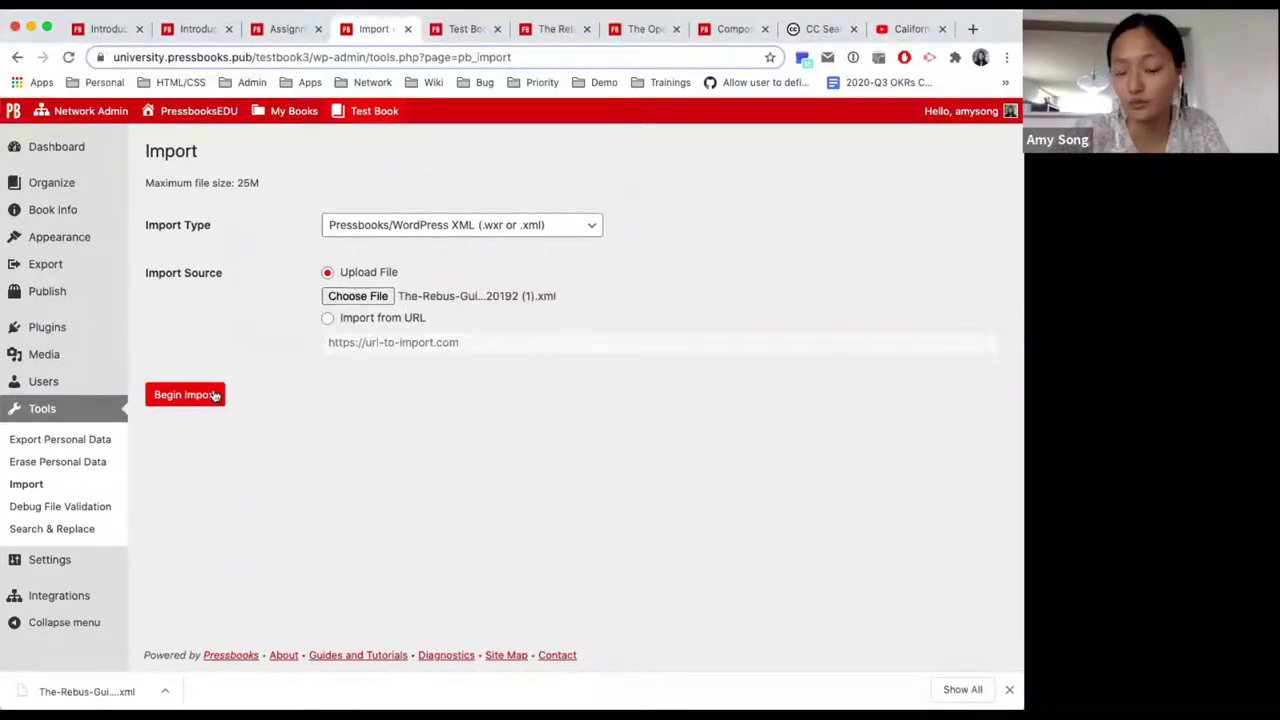
- Confirm the type stays Pressbooks/WordPress XML and note the 25M maximum file size
{"action": "left_click", "coordinate": [549, 234]}
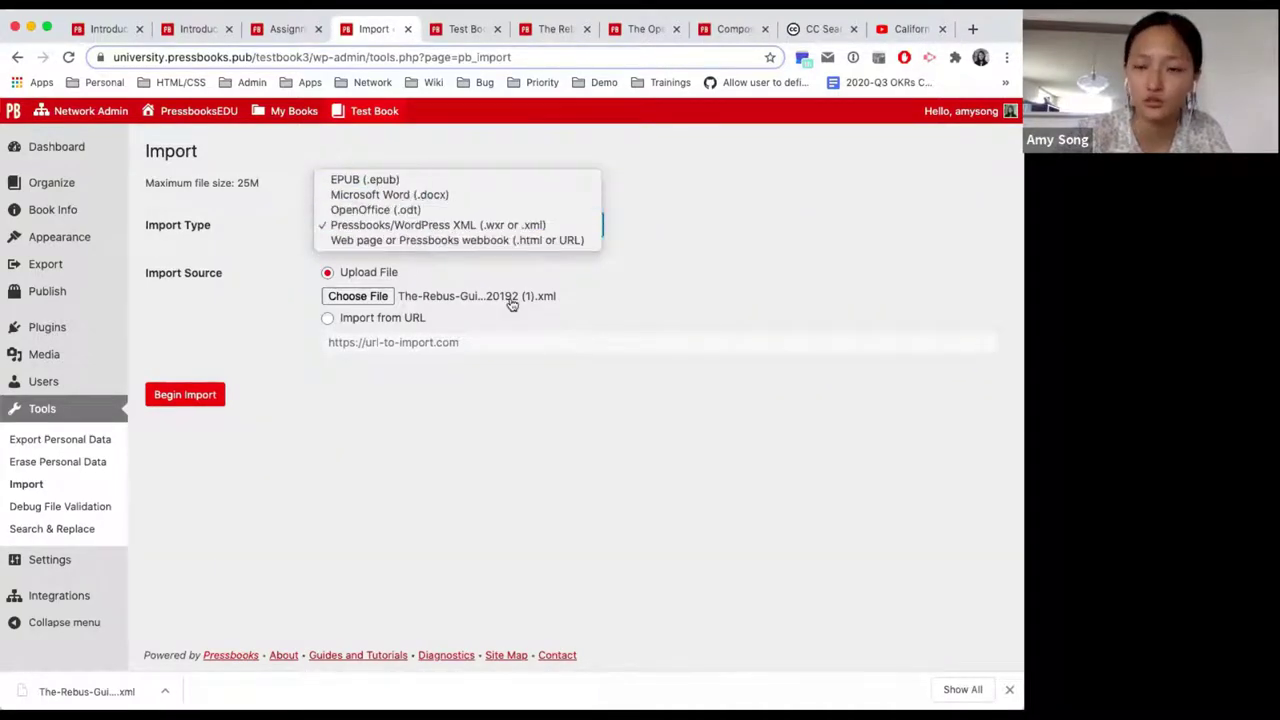
{"action": "left_click", "coordinate": [254, 183]}
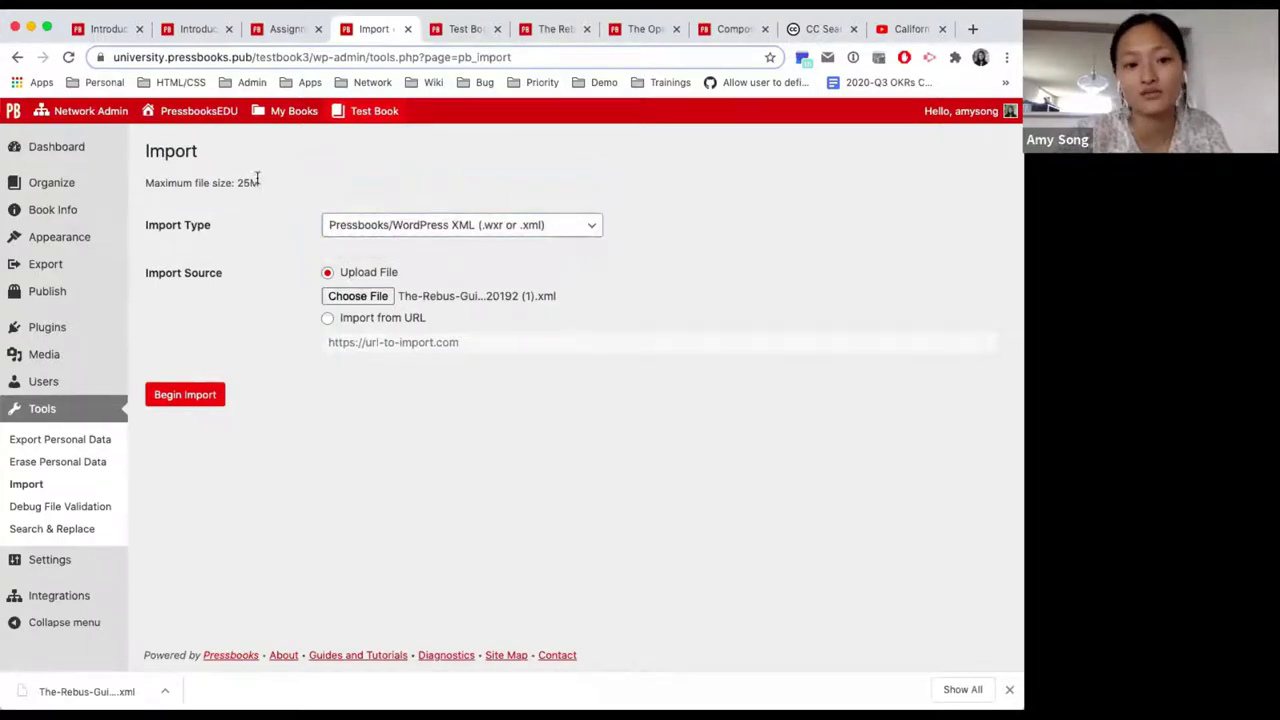
{"action": "triple_click", "coordinate": [253, 182]}
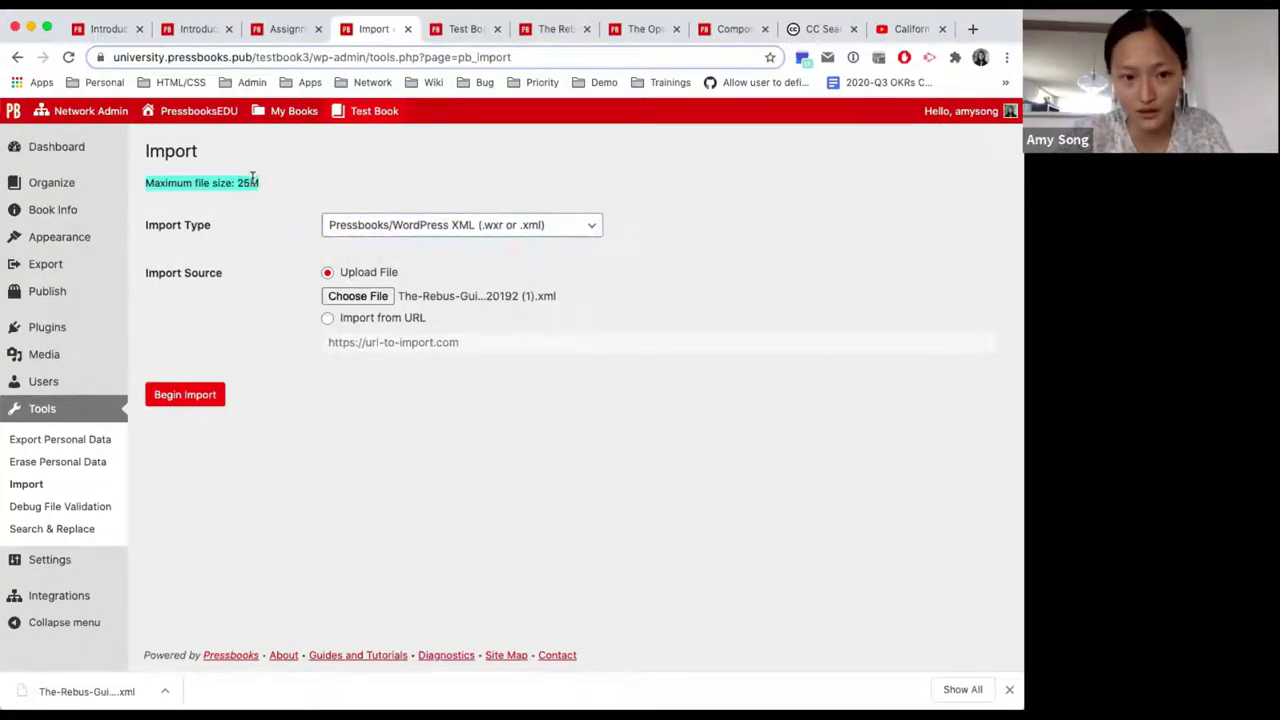
{"action": "left_click", "coordinate": [257, 174]}
{"action": "double_click", "coordinate": [240, 186]}
{"action": "left_click", "coordinate": [240, 186]}
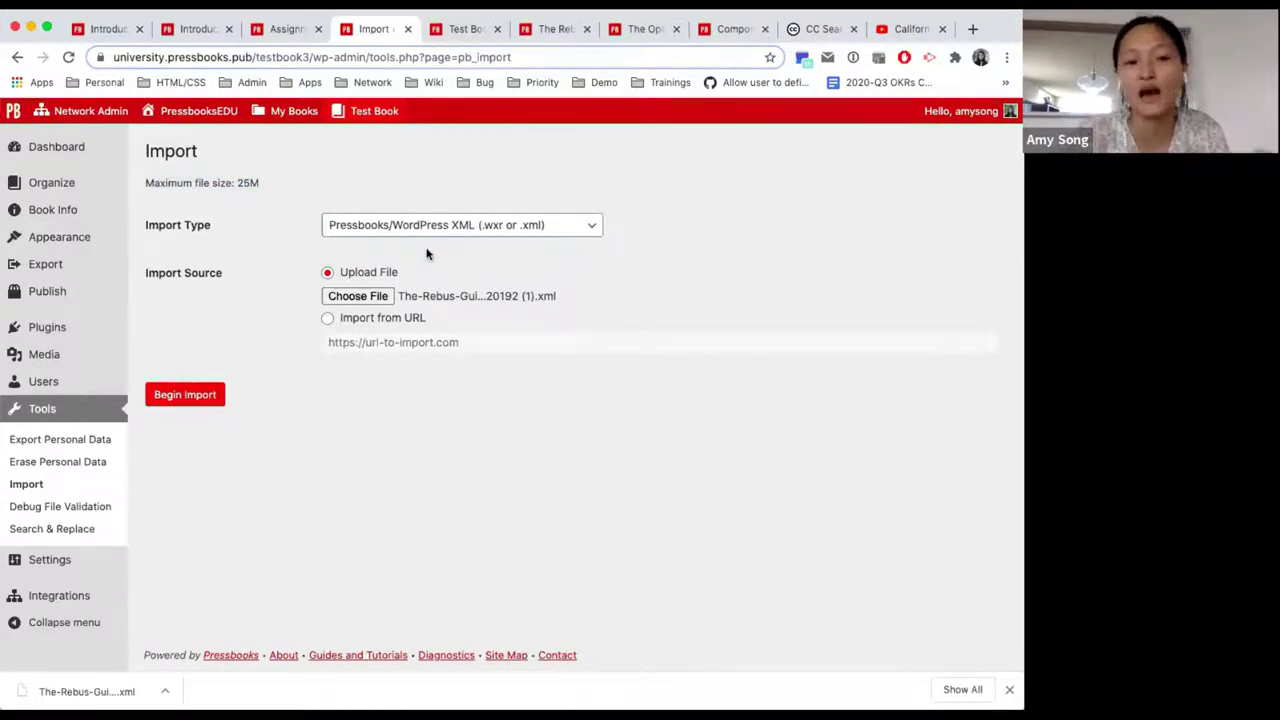
{"action": "double_click", "coordinate": [248, 183]}
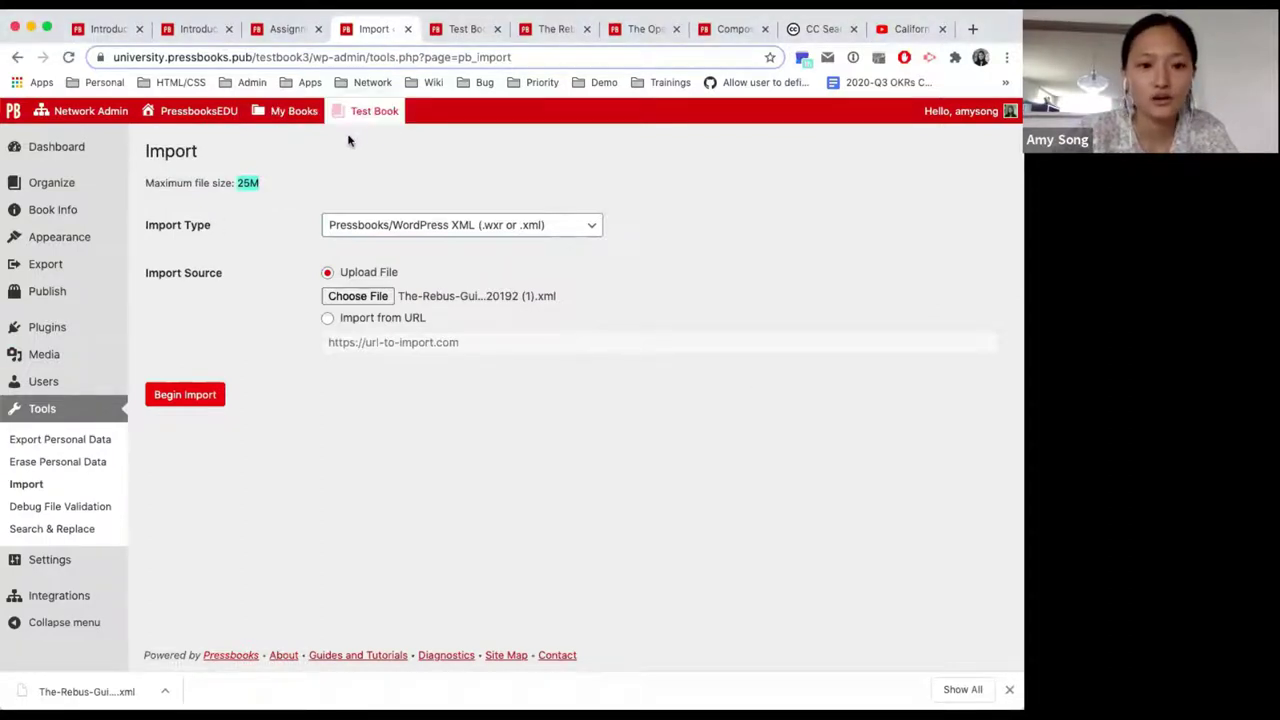
{"action": "mouse_move", "coordinate": [294, 117]}
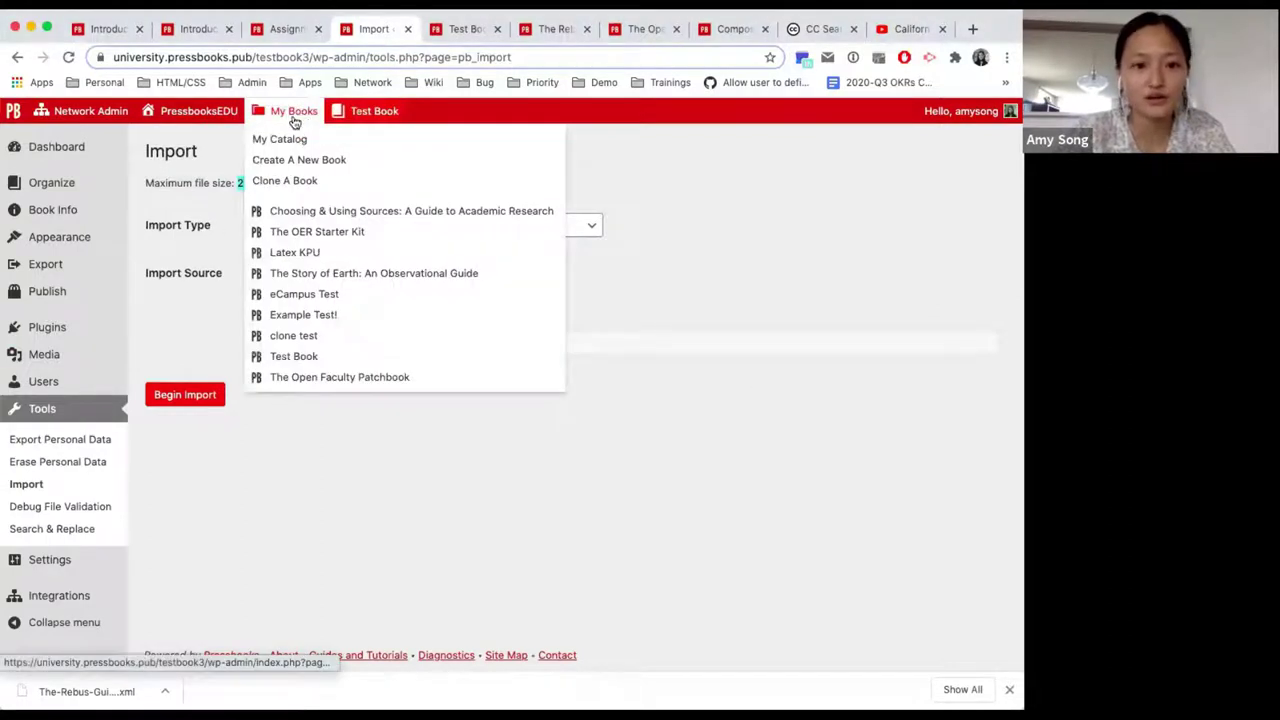
- Visit the cloned Open Faculty Patchbook's public page and compare it with the original's tab
{"action": "left_click", "coordinate": [298, 388]}
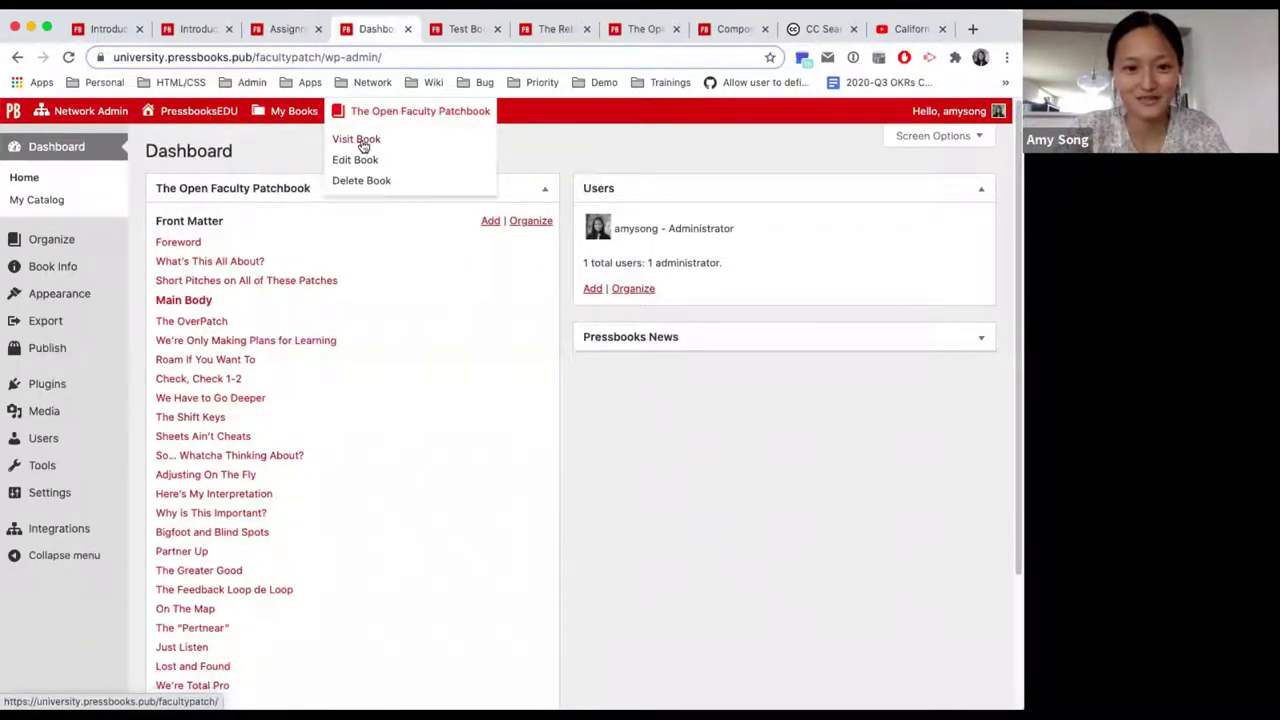
{"action": "left_click", "coordinate": [363, 137]}
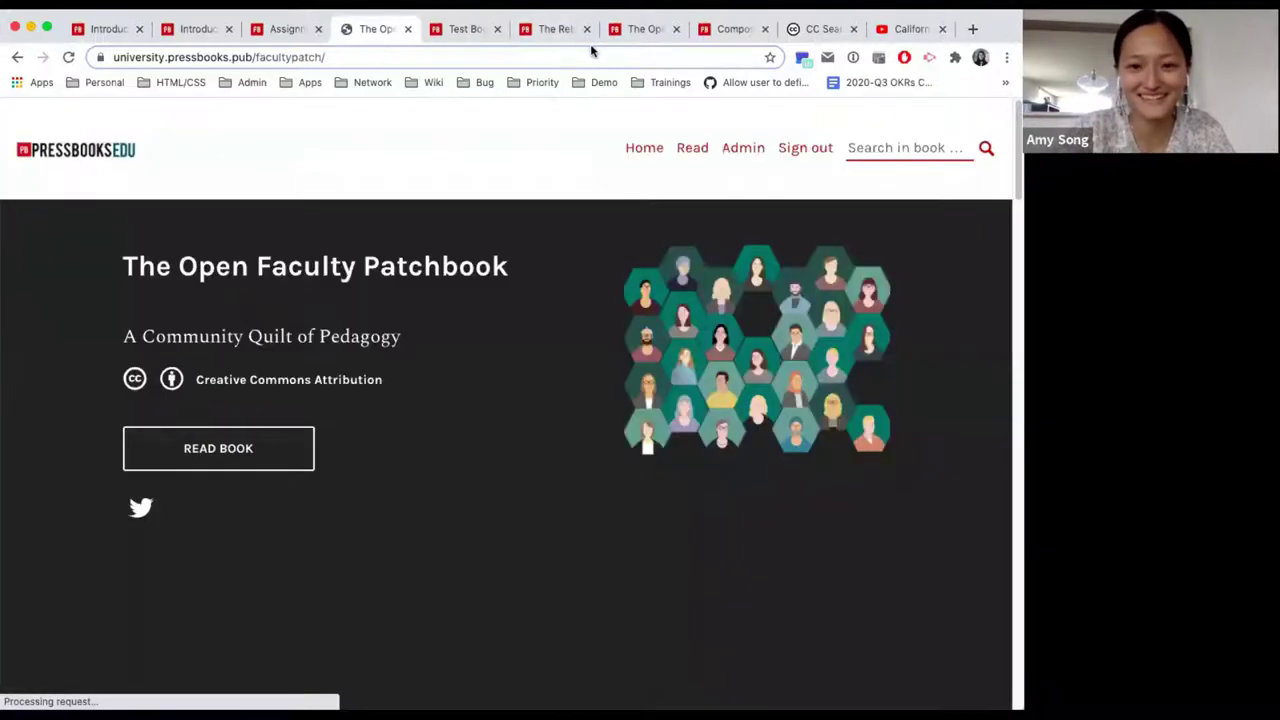
{"action": "left_click", "coordinate": [650, 30]}
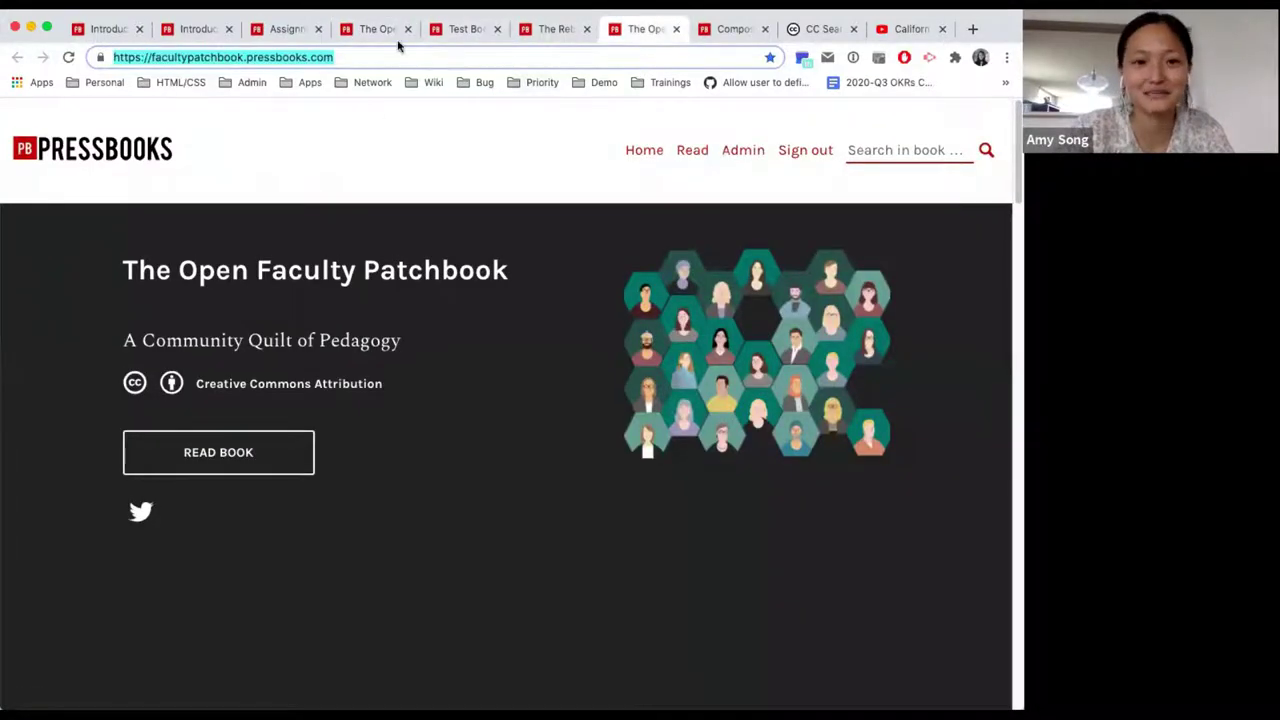
{"action": "left_click", "coordinate": [391, 34]}
{"action": "left_click", "coordinate": [655, 37]}
{"action": "left_click", "coordinate": [394, 30]}
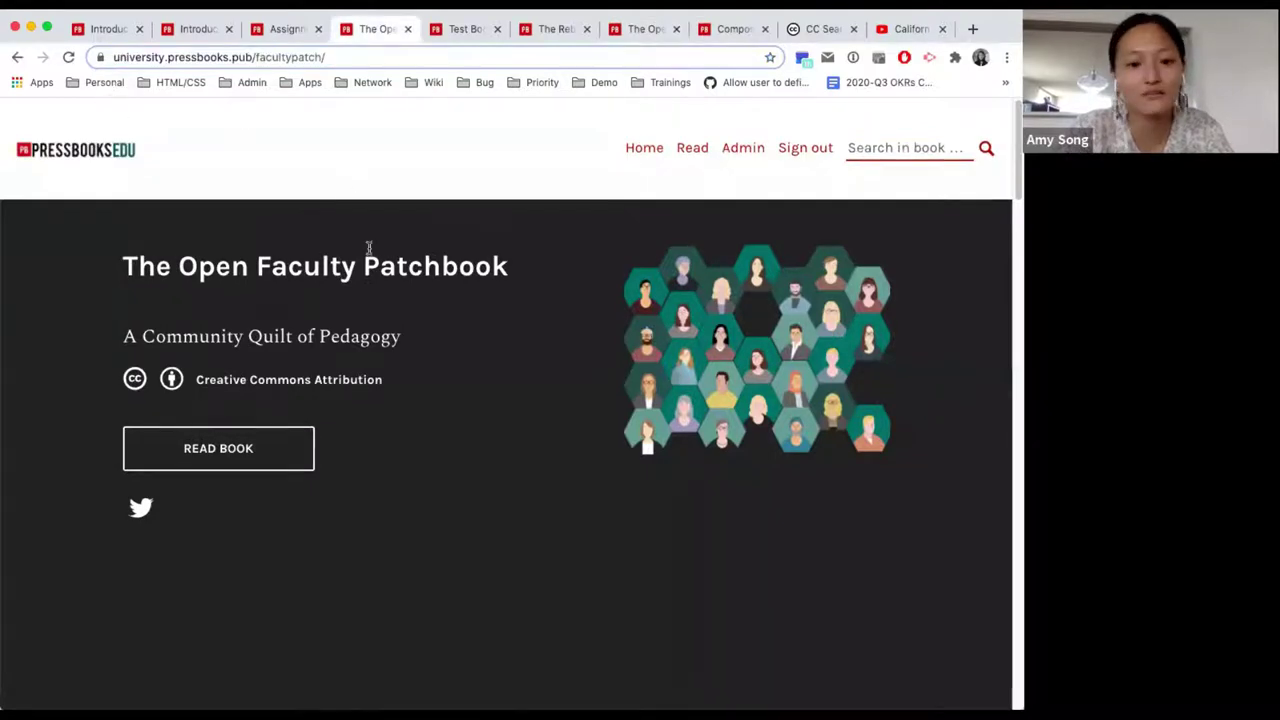
- Review the Book Source note saying the clone may differ from the original
{"action": "scroll", "coordinate": [366, 251], "scroll_direction": "down", "scroll_amount": 4}
{"action": "scroll", "coordinate": [366, 251], "scroll_direction": "up", "scroll_amount": 4}
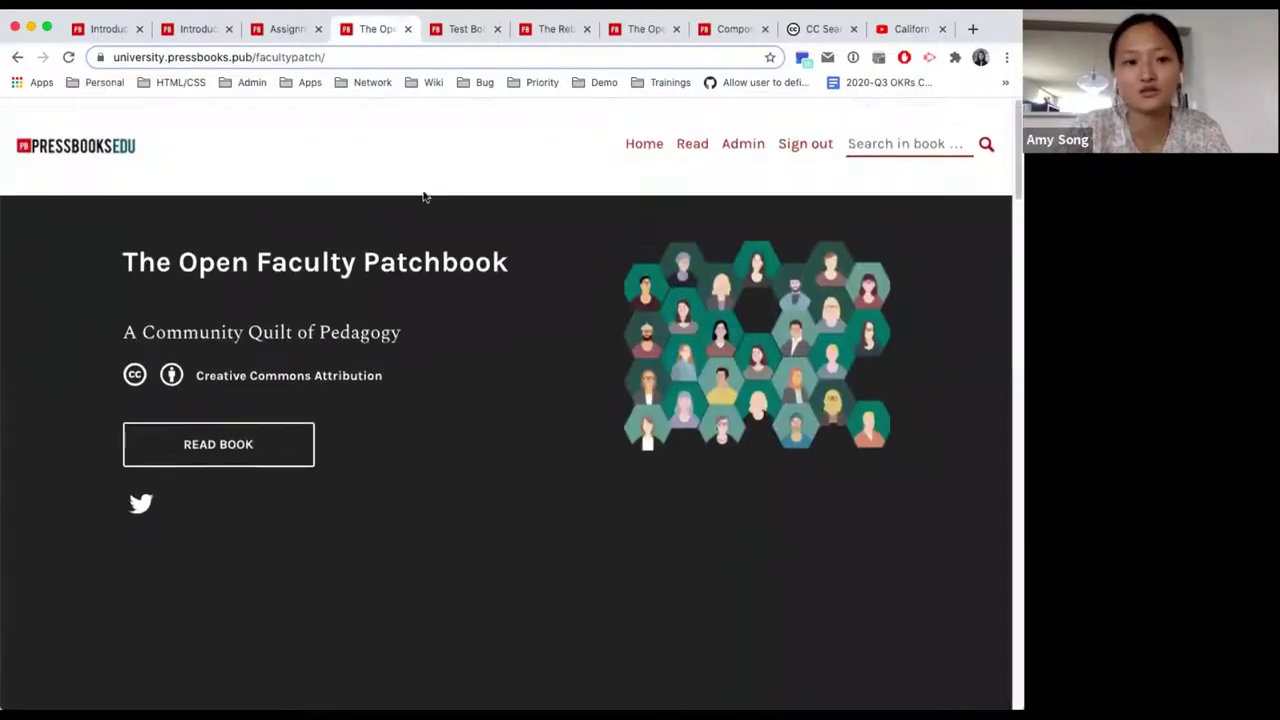
{"action": "scroll", "coordinate": [356, 280], "scroll_direction": "down", "scroll_amount": 5}
{"action": "scroll", "coordinate": [357, 283], "scroll_direction": "down", "scroll_amount": 15}
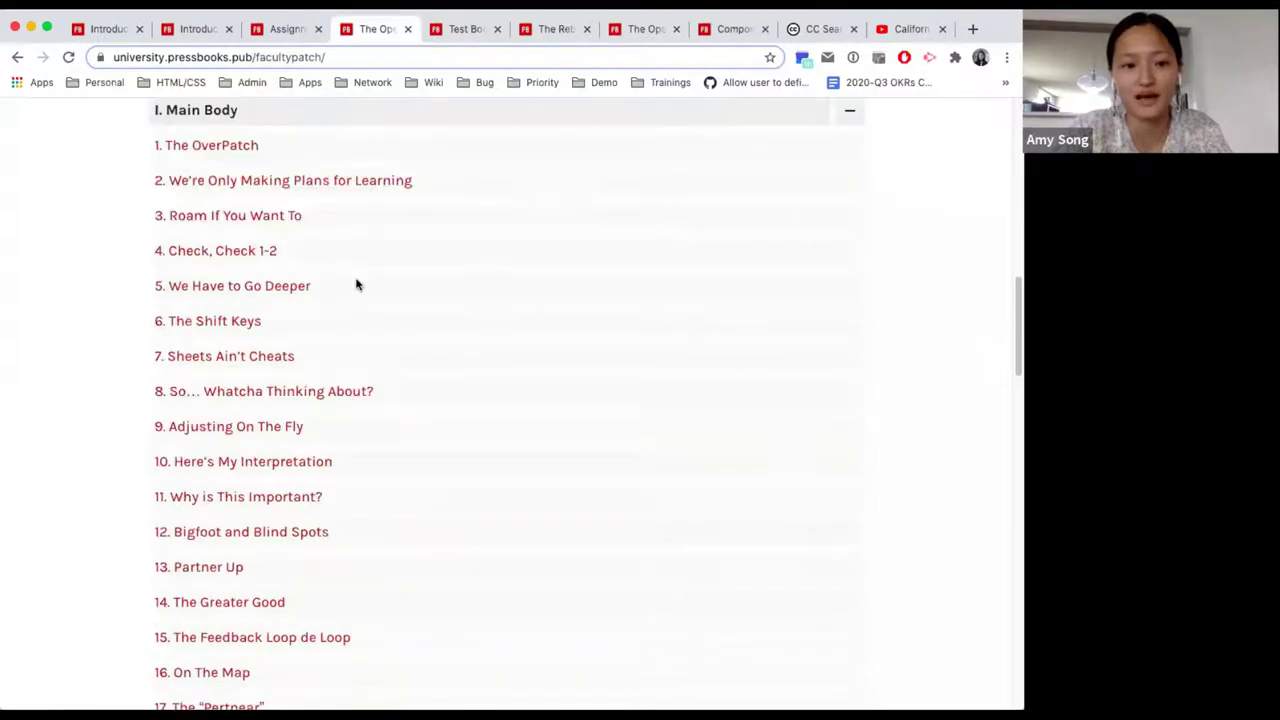
{"action": "scroll", "coordinate": [362, 228], "scroll_direction": "down", "scroll_amount": 7}
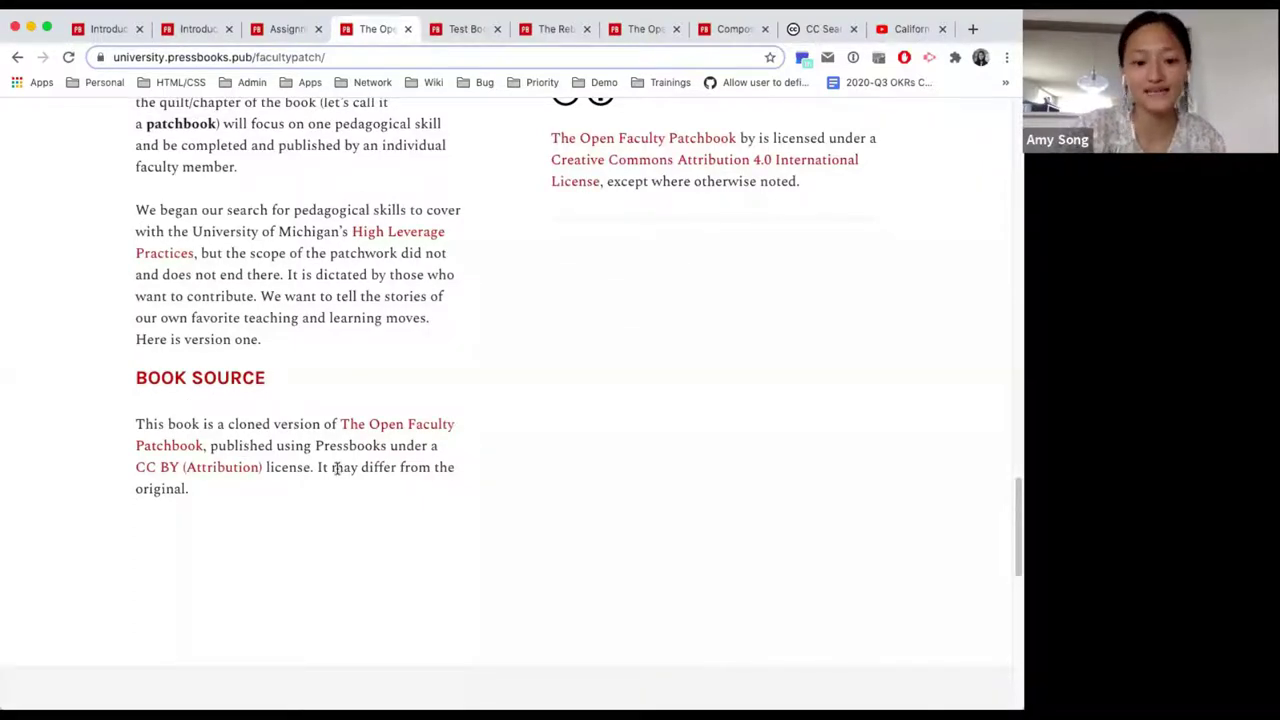
{"action": "left_click_drag", "start_coordinate": [338, 468], "coordinate": [336, 484]}
{"action": "left_click", "coordinate": [336, 485]}
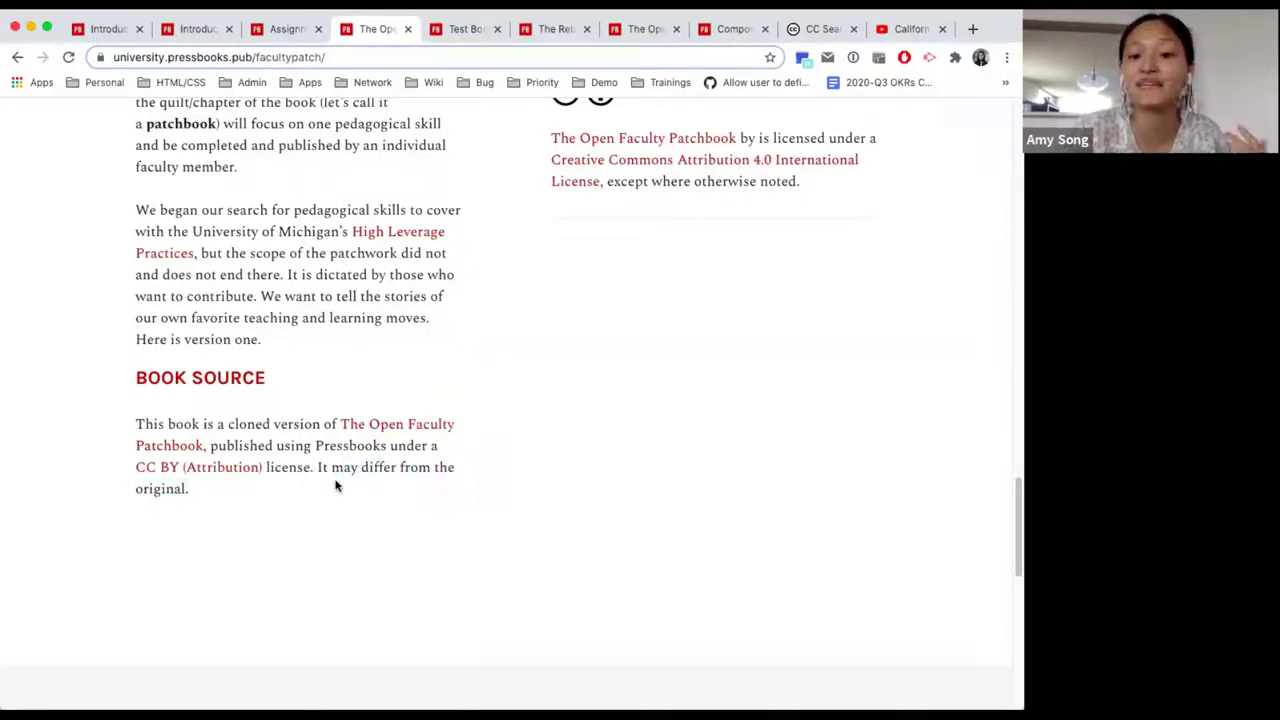
{"action": "scroll", "coordinate": [336, 486], "scroll_direction": "up", "scroll_amount": 3}
{"action": "scroll", "coordinate": [336, 486], "scroll_direction": "down", "scroll_amount": 3}
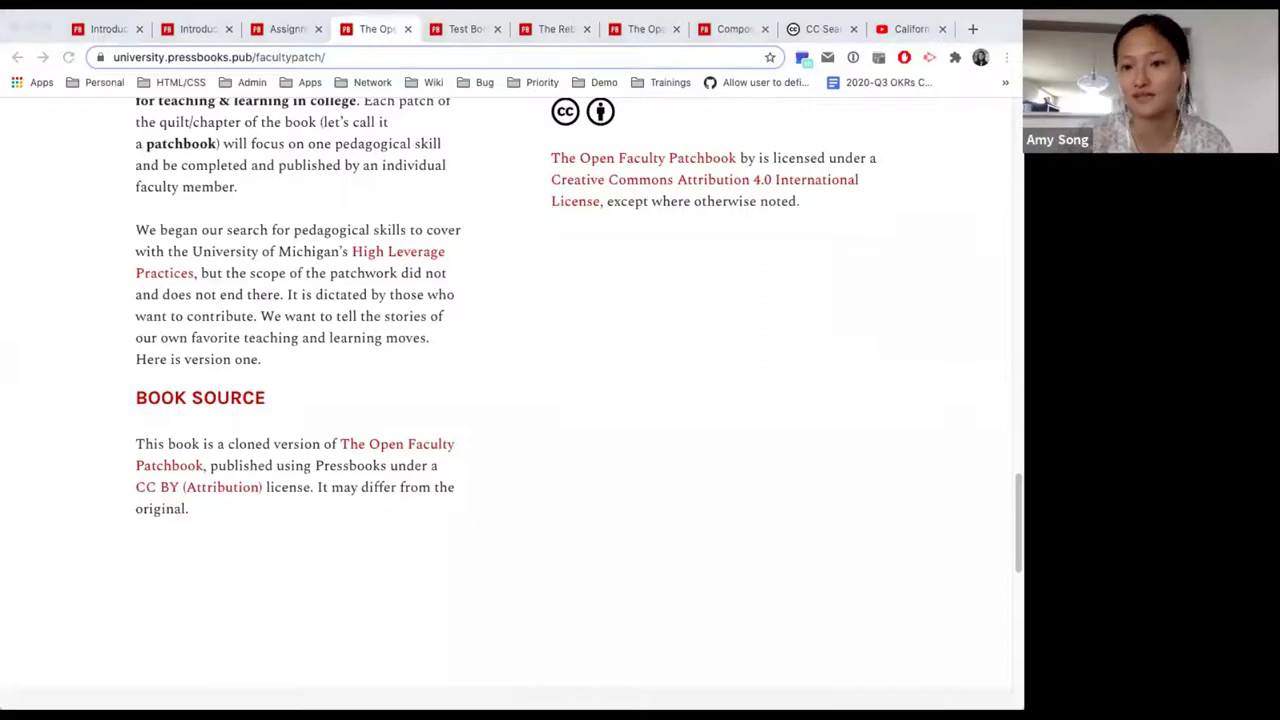
- Close the cloned Patchbook's tab with Cmd+W, returning to Test Book's contents
{"action": "left_click", "coordinate": [623, 340]}
{"action": "scroll", "coordinate": [637, 345], "scroll_direction": "up", "scroll_amount": 15}
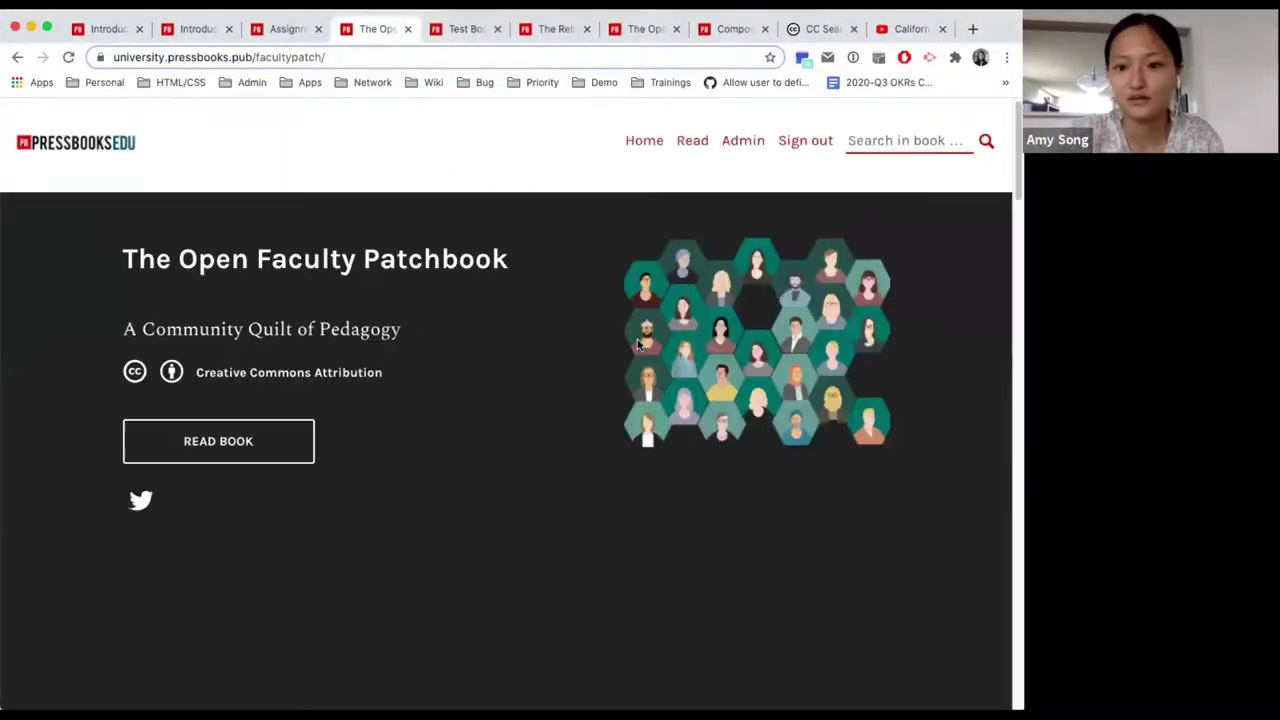
{"action": "scroll", "coordinate": [637, 343], "scroll_direction": "down", "scroll_amount": 1}
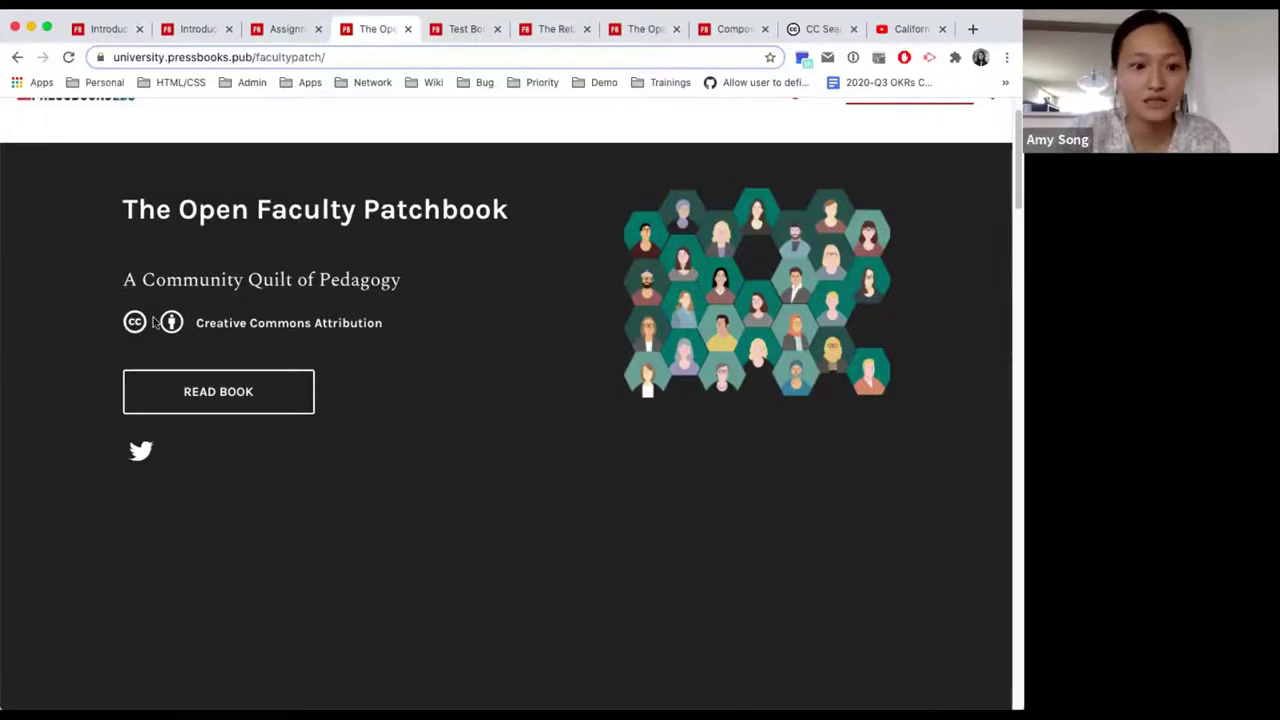
{"action": "left_click", "coordinate": [595, 410]}
{"action": "scroll", "coordinate": [595, 412], "scroll_direction": "up", "scroll_amount": 2}
{"action": "scroll", "coordinate": [595, 410], "scroll_direction": "down", "scroll_amount": 1}
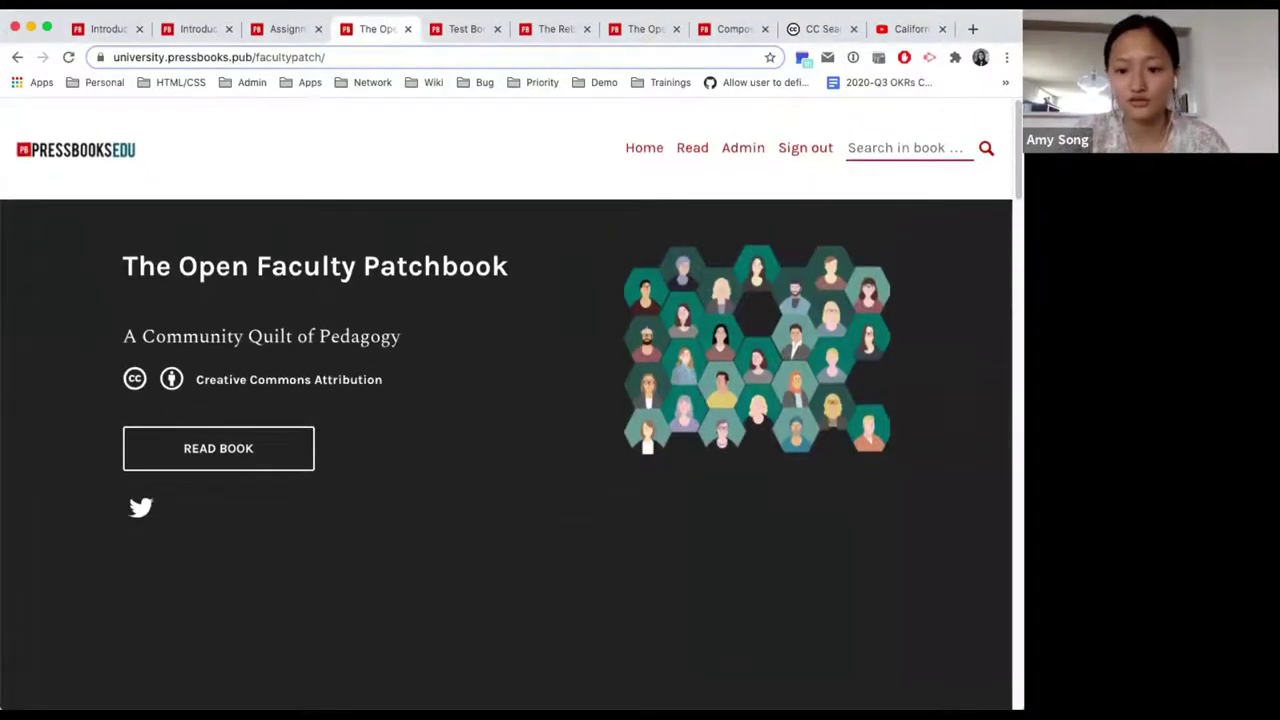
{"action": "scroll", "coordinate": [631, 480], "scroll_direction": "down", "scroll_amount": 3}
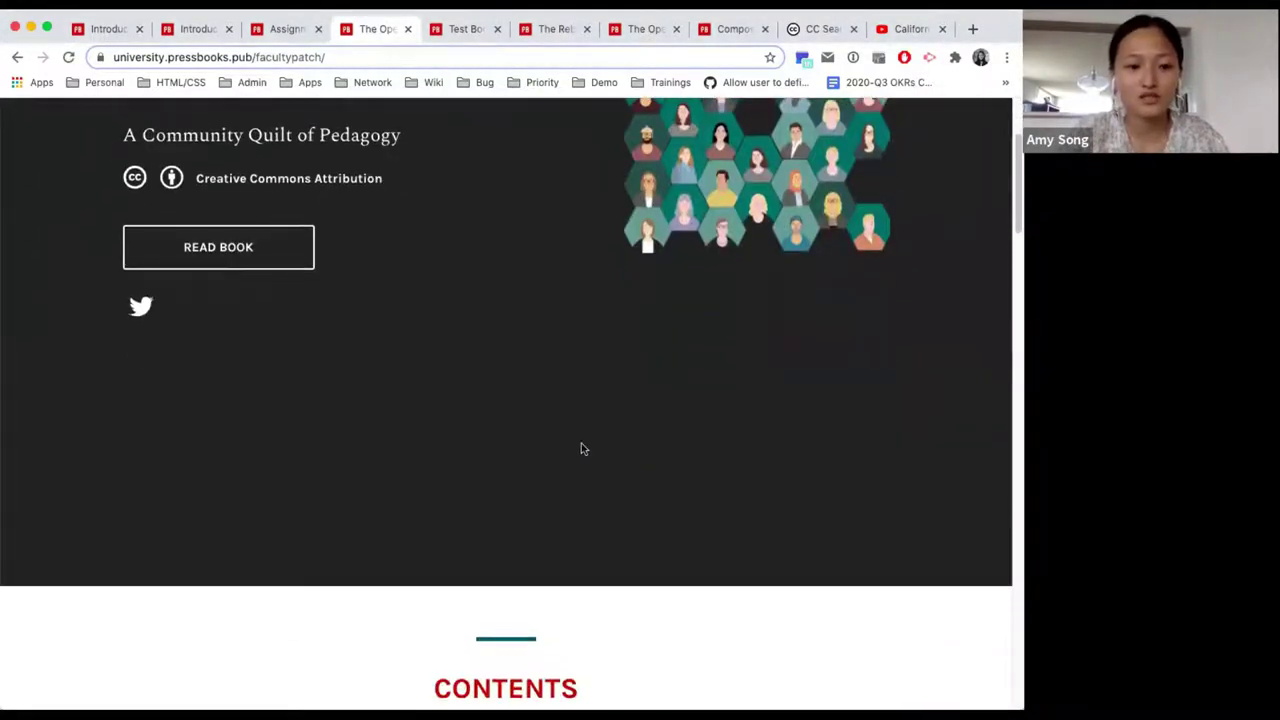
{"action": "scroll", "coordinate": [583, 449], "scroll_direction": "up", "scroll_amount": 3}
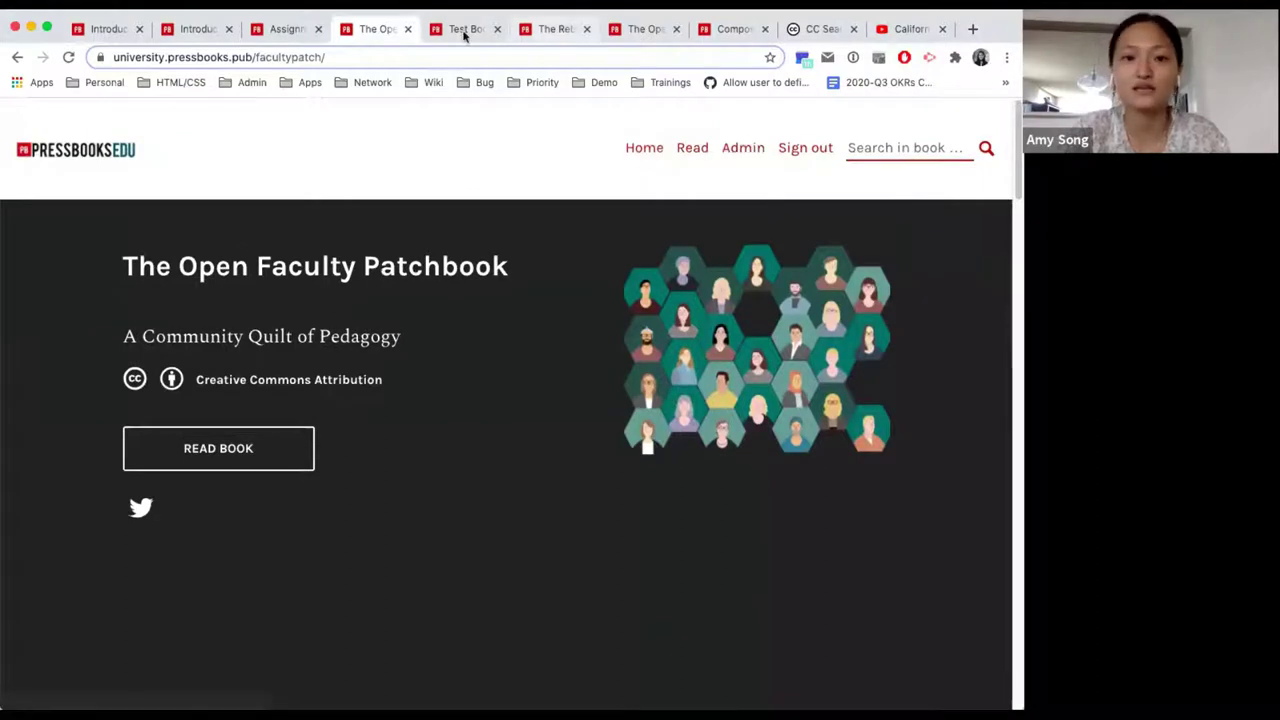
{"action": "key", "text": "super+w"}
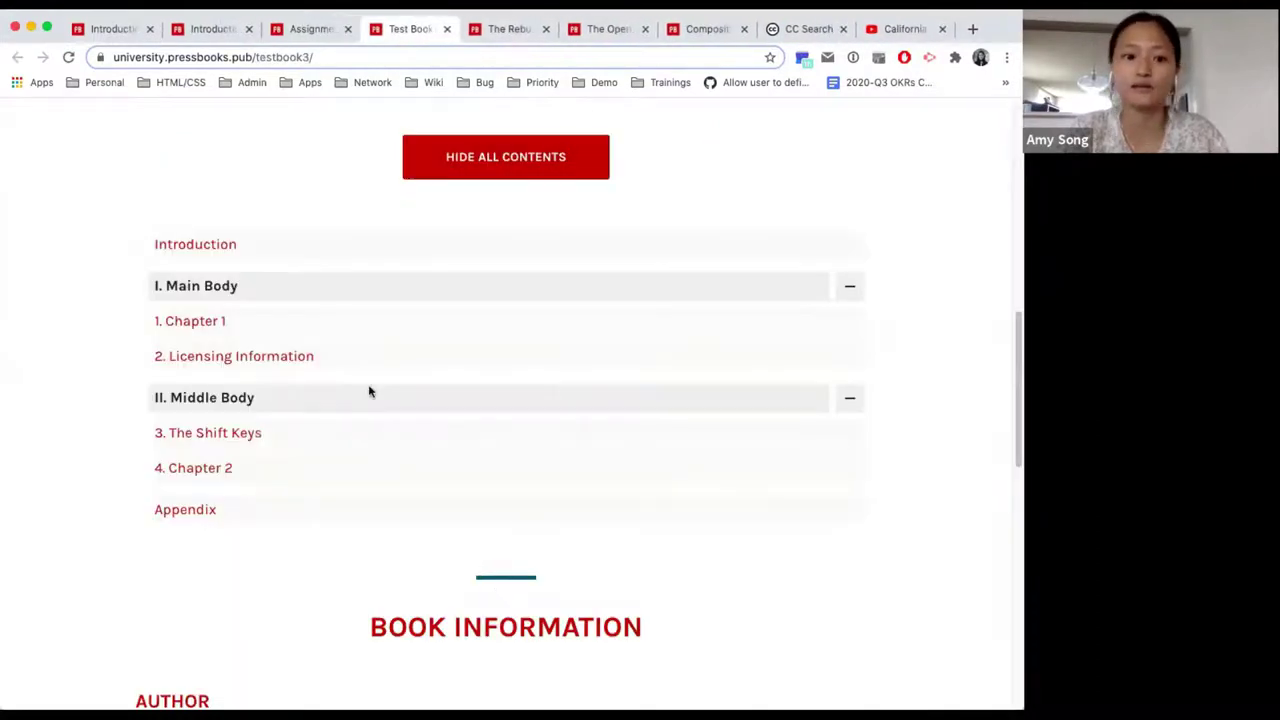
- Open Test Book's '1. Chapter 1' page from the contents list
{"action": "scroll", "coordinate": [366, 390], "scroll_direction": "up", "scroll_amount": 1}
{"action": "left_click", "coordinate": [182, 369]}
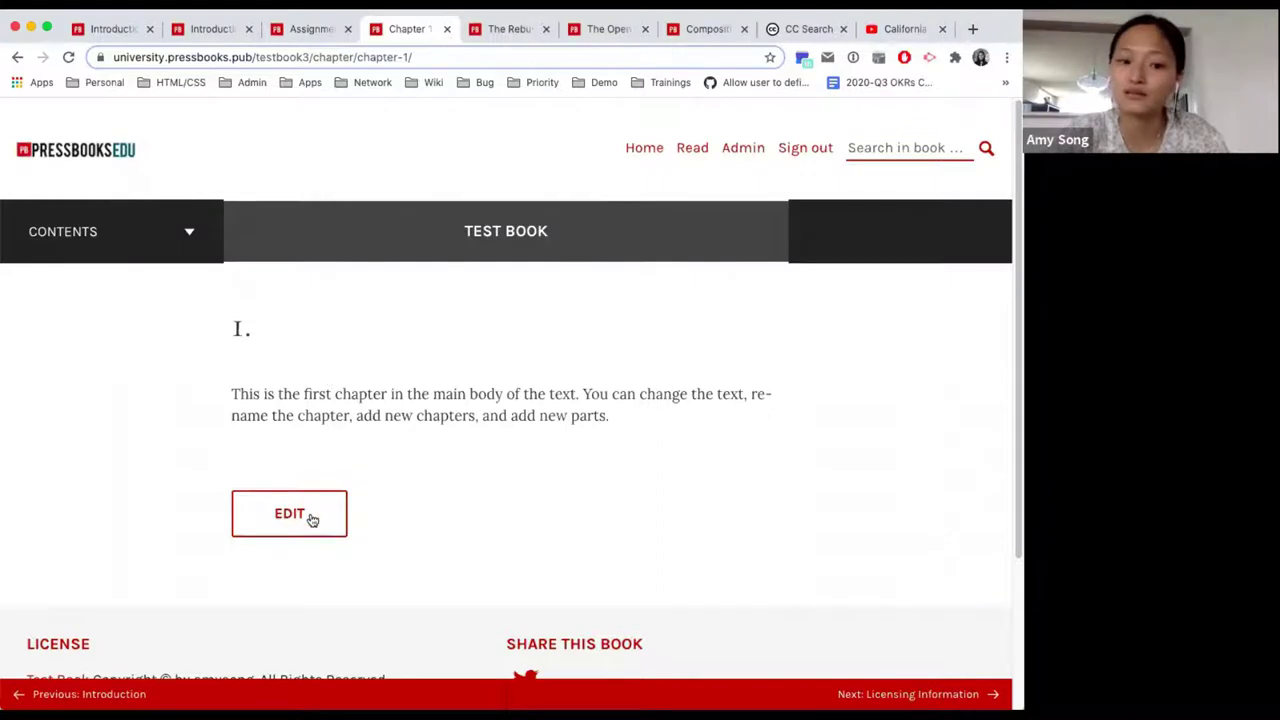
- Edit Chapter 1 and keep it assigned to the Main Body part
{"action": "left_click", "coordinate": [280, 530]}
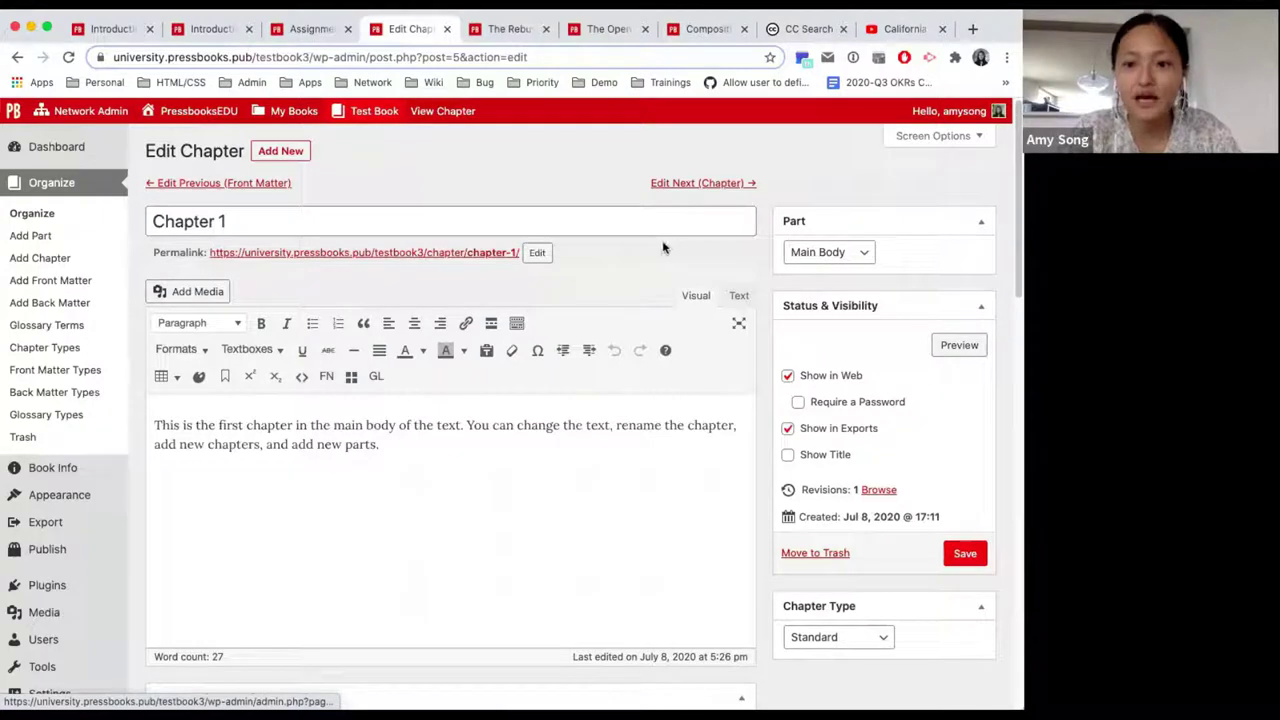
{"action": "left_click", "coordinate": [857, 256]}
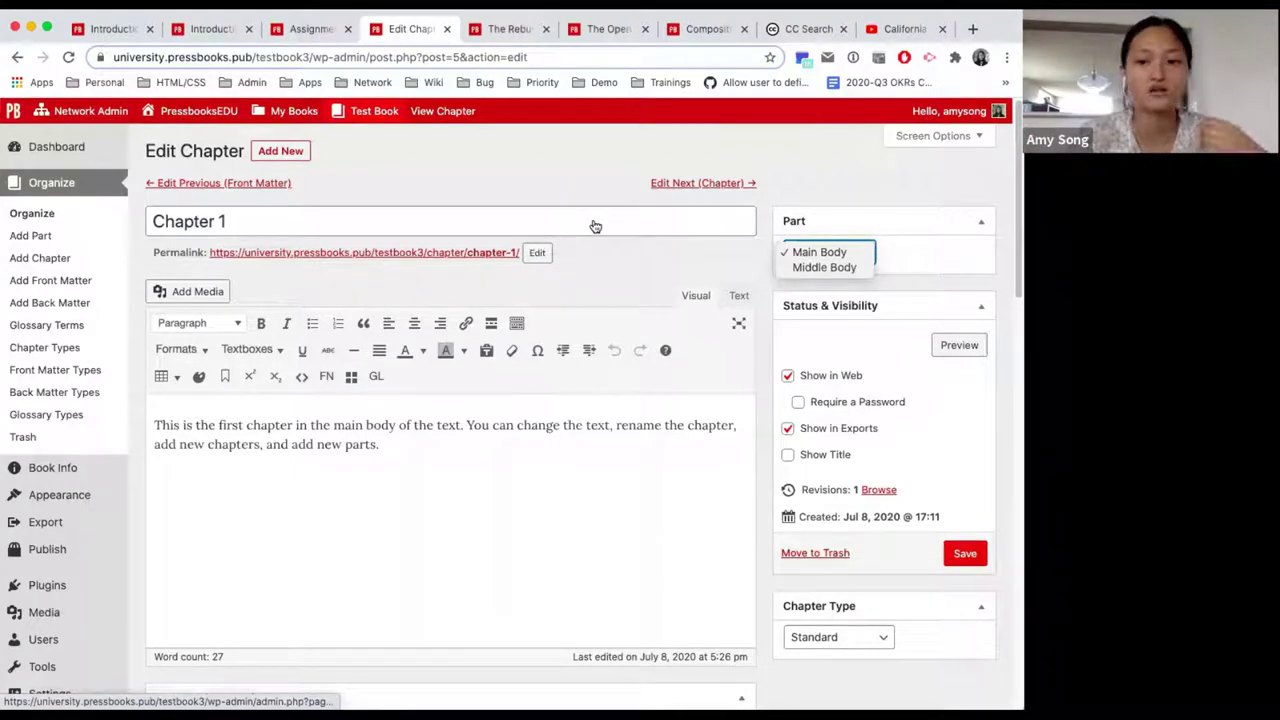
{"action": "left_click", "coordinate": [958, 281]}
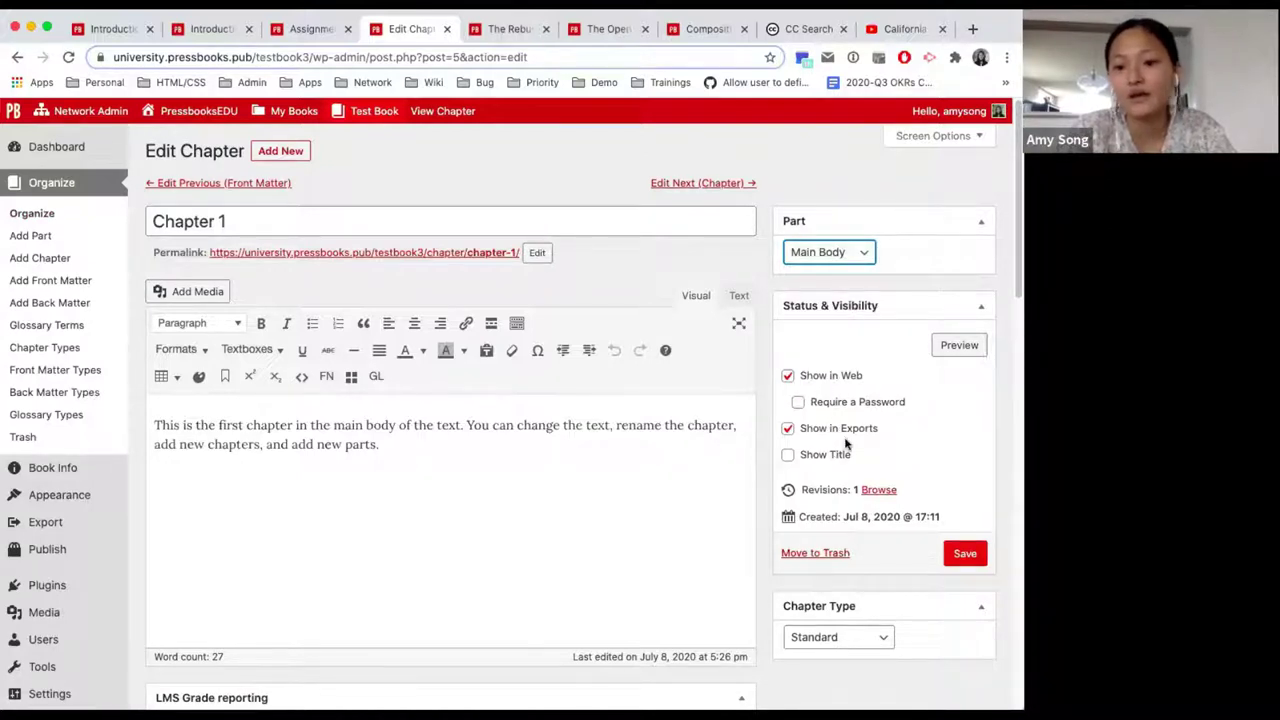
- Switch Chapter 1's editor to the Text view of its HTML, then back to Visual
{"action": "scroll", "coordinate": [854, 443], "scroll_direction": "down", "scroll_amount": 1}
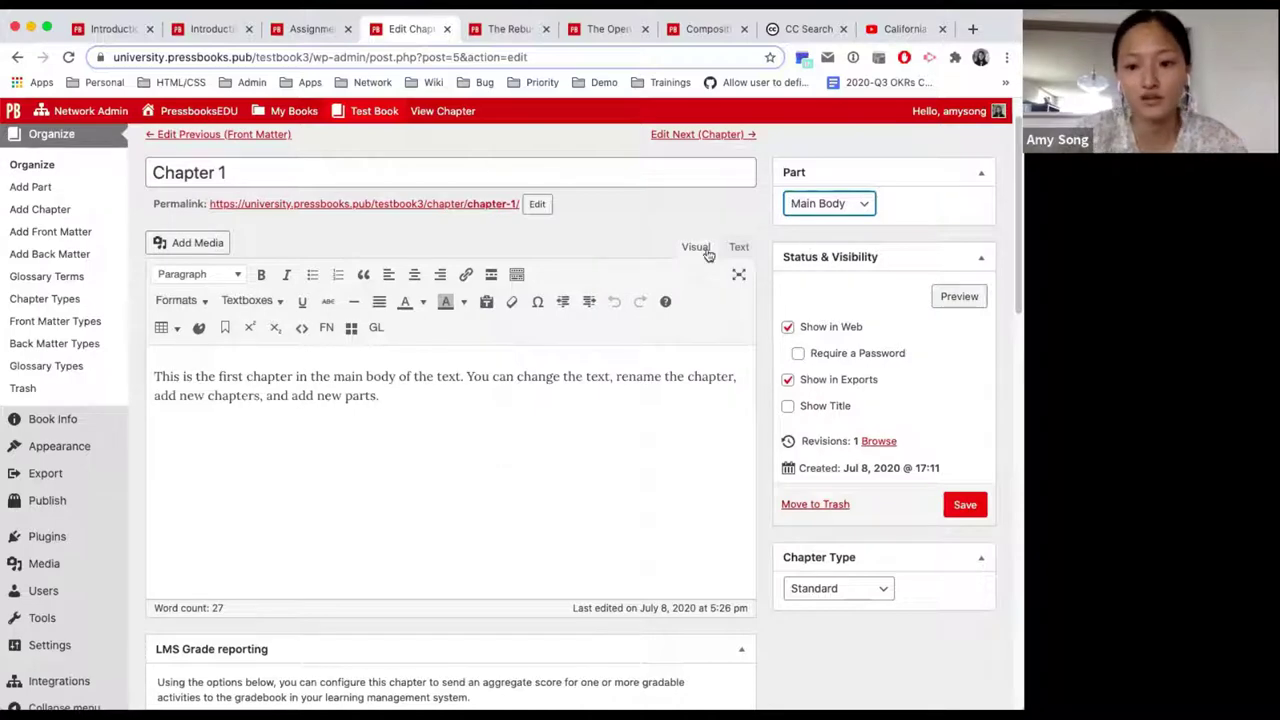
{"action": "left_click", "coordinate": [739, 249]}
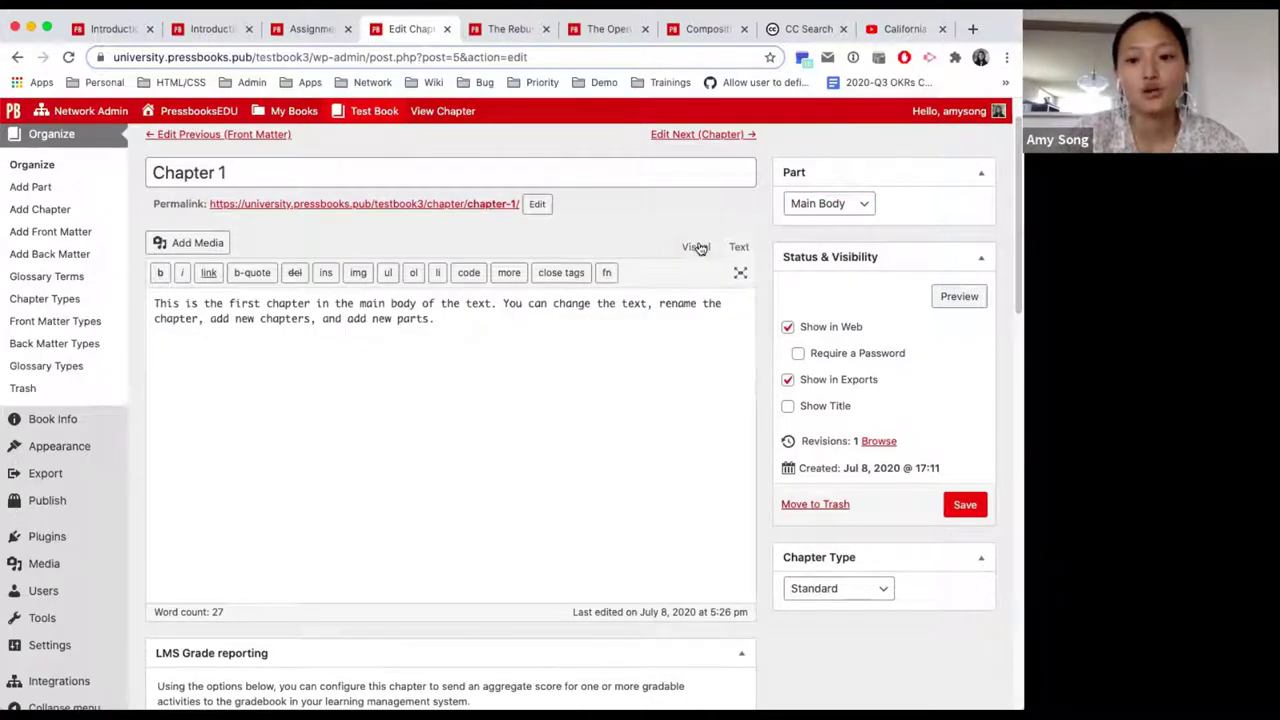
{"action": "left_click", "coordinate": [695, 248]}
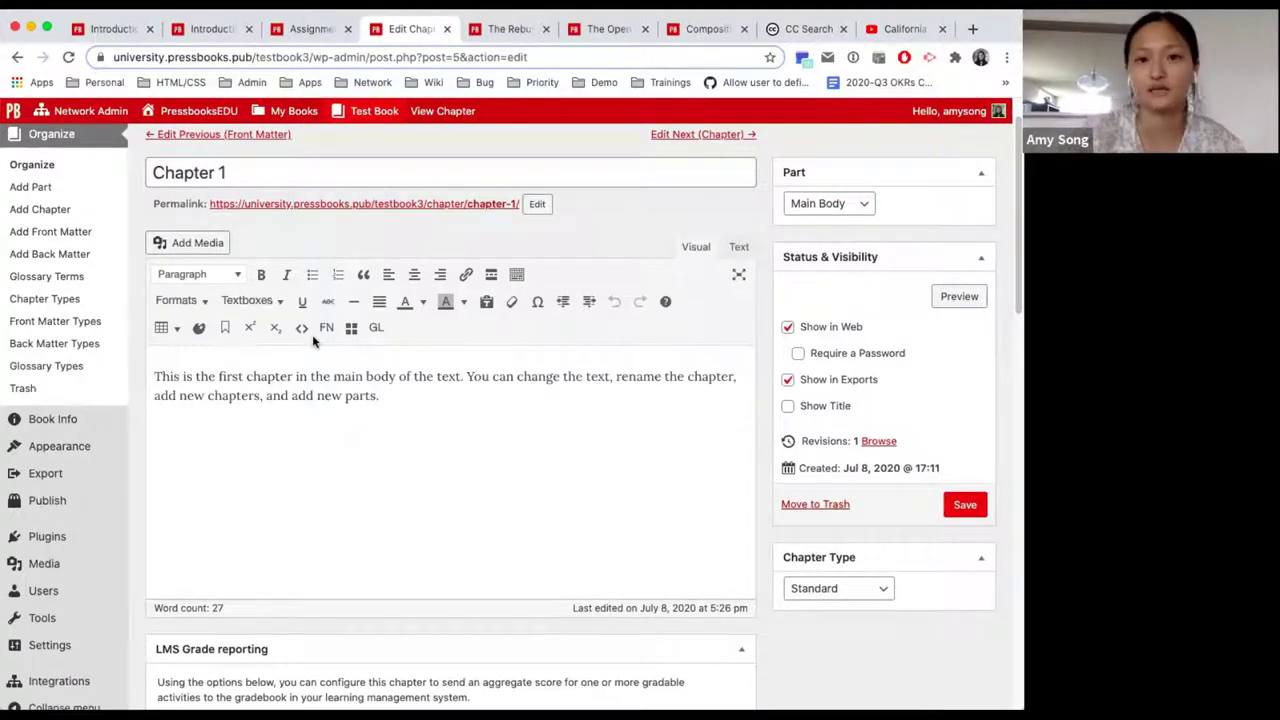
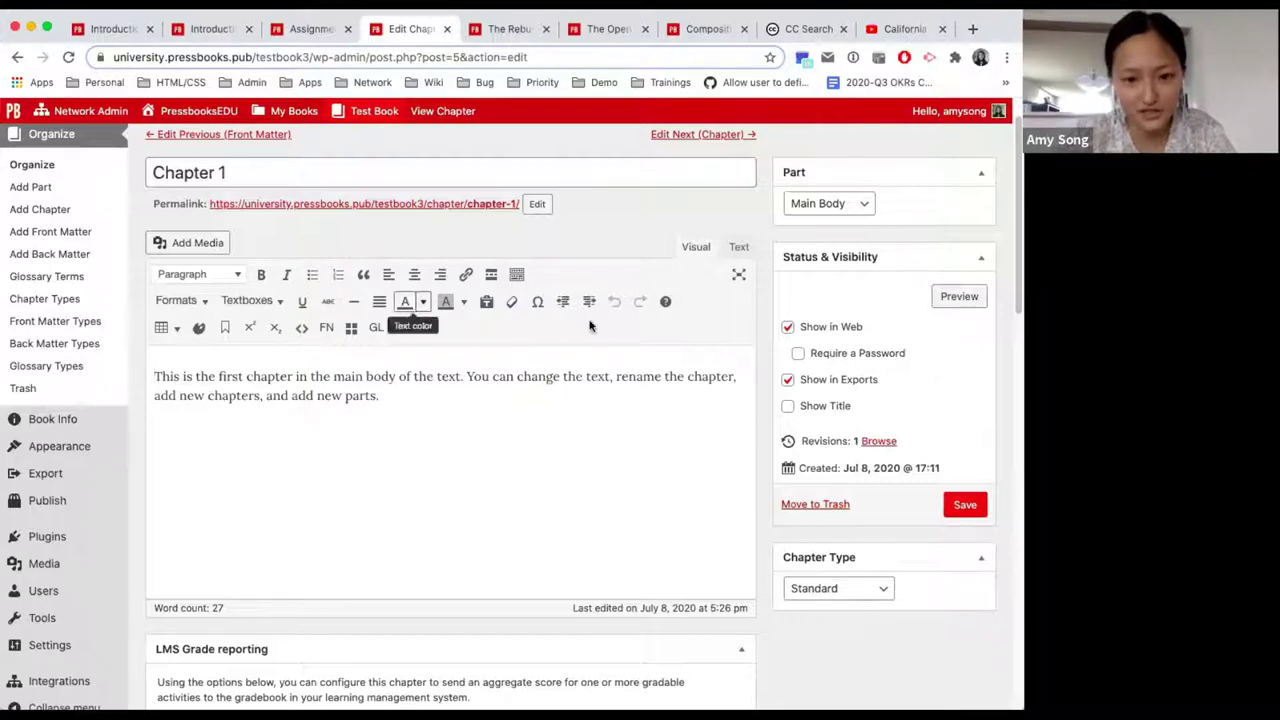
- After checking the special character chart, add the footnote 'This is a footnote!' after 'add new parts'
{"action": "left_click", "coordinate": [538, 302]}
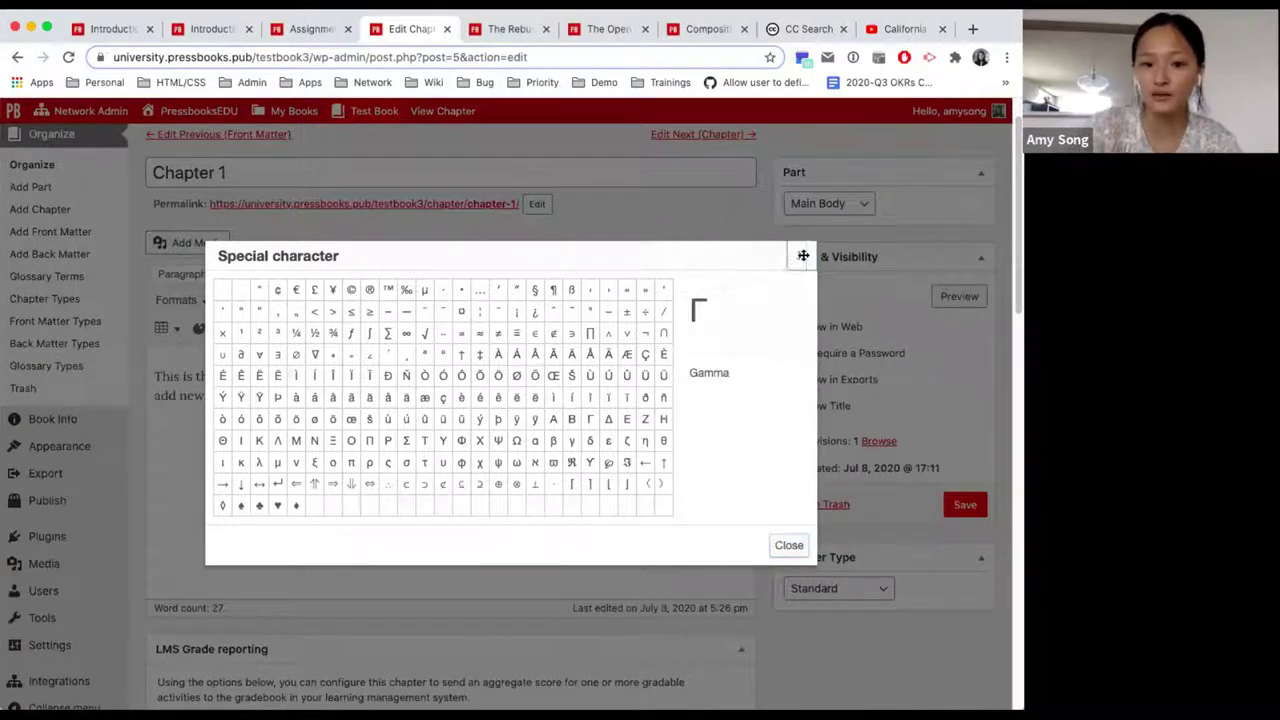
{"action": "left_click", "coordinate": [801, 256]}
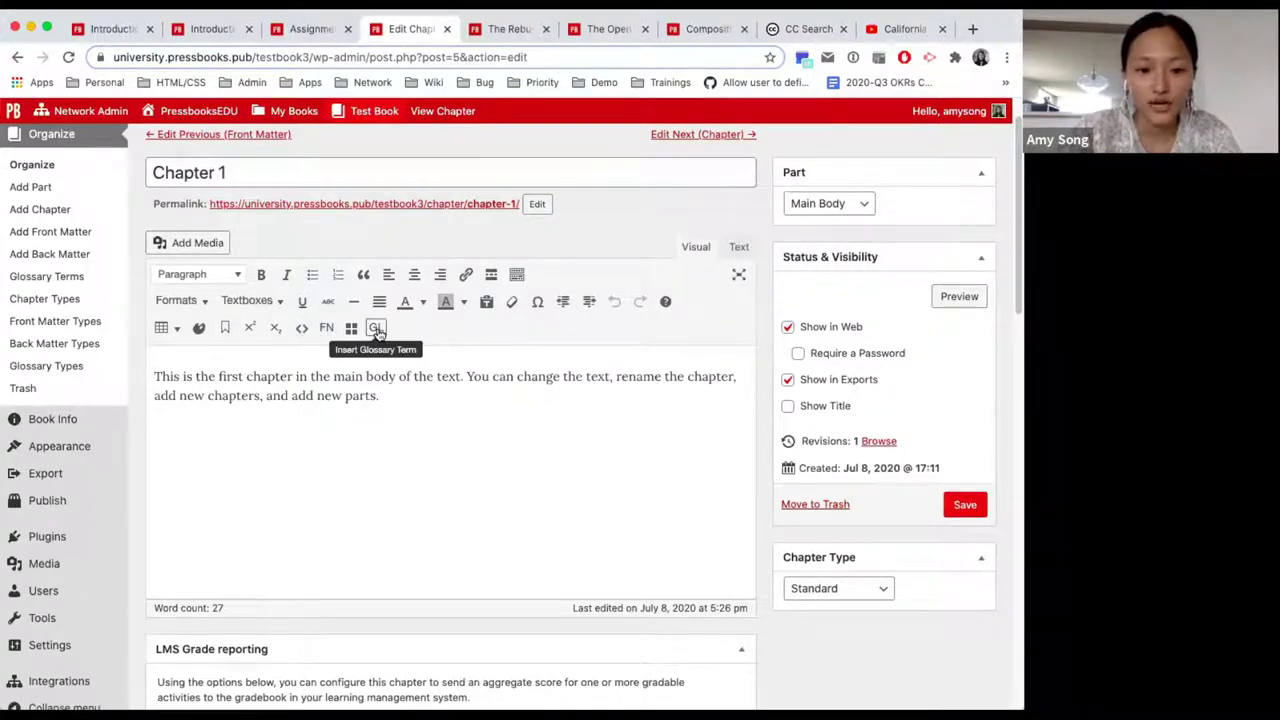
{"action": "double_click", "coordinate": [167, 376]}
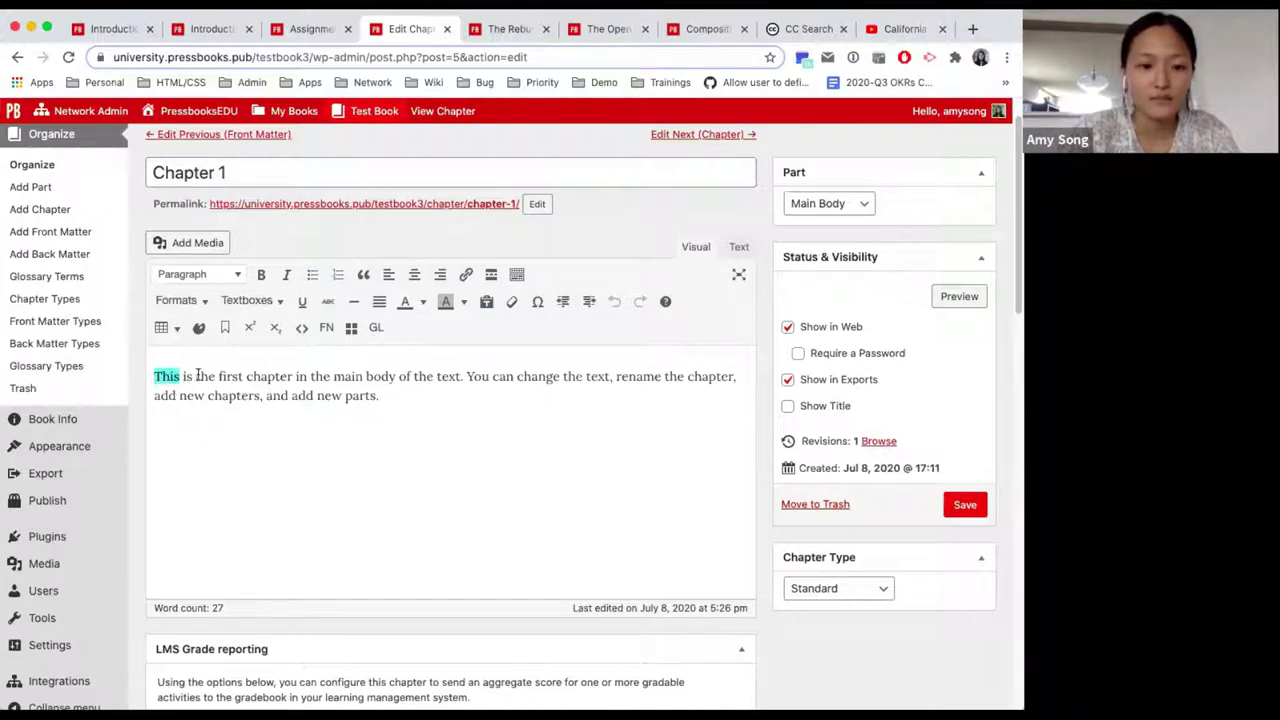
{"action": "left_click", "coordinate": [388, 404]}
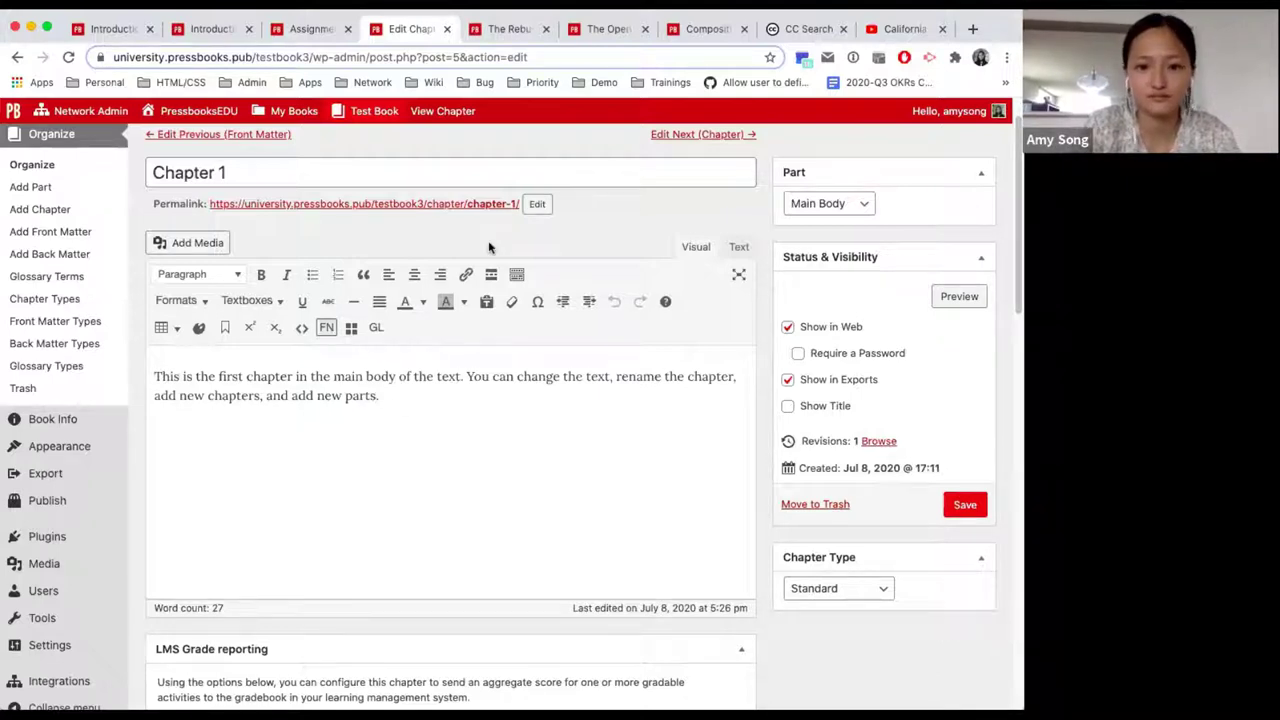
{"action": "key", "text": "Return"}
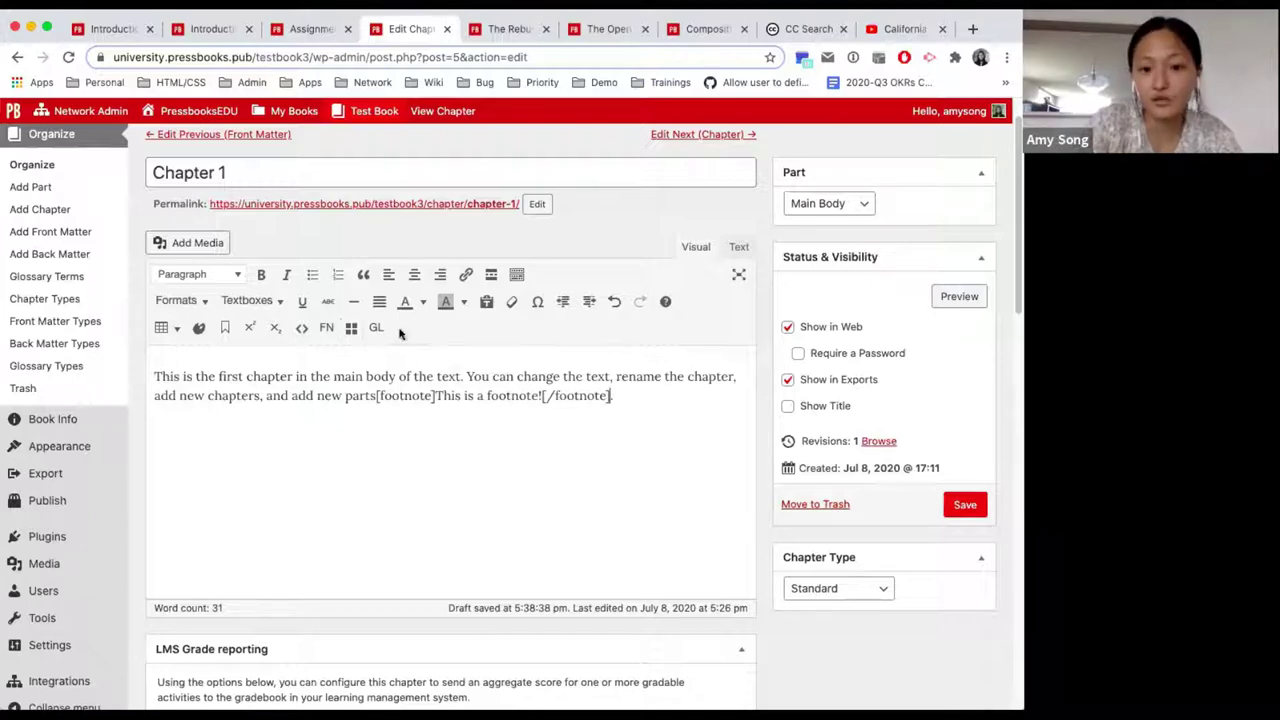
- Make 'text' a glossary term described as 'A piece of writing'
{"action": "double_click", "coordinate": [451, 376]}
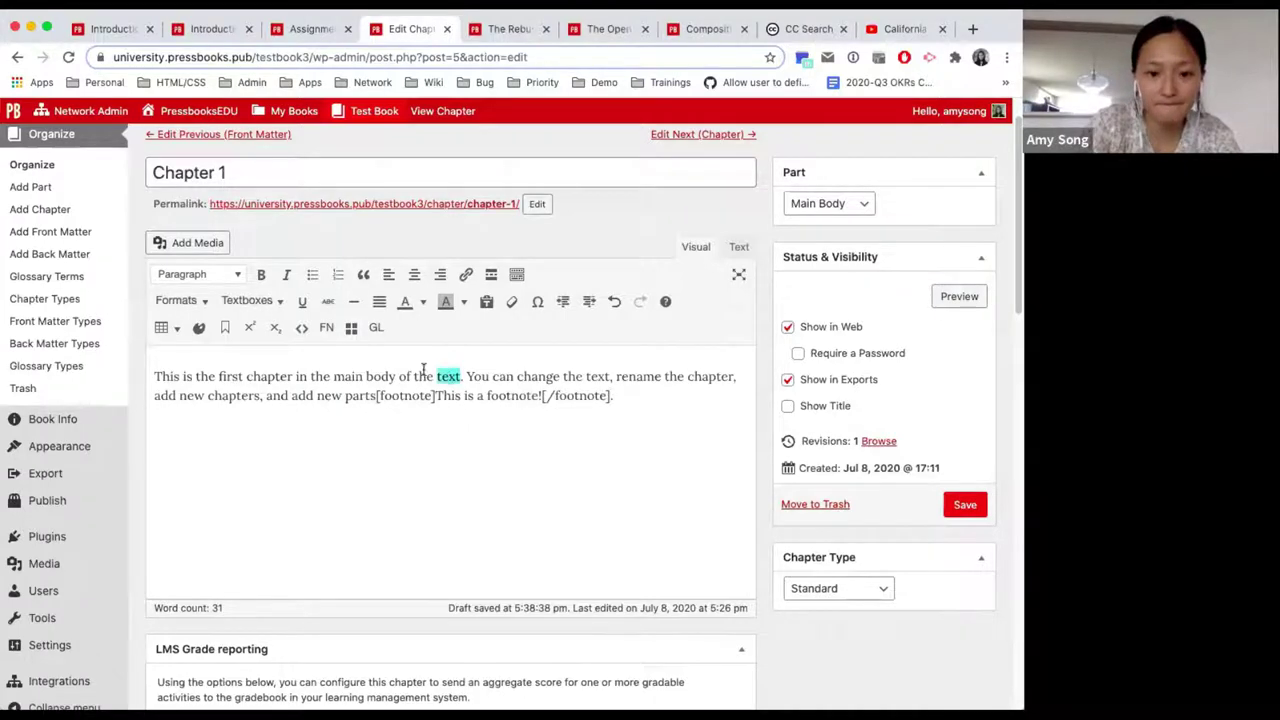
{"action": "left_click", "coordinate": [376, 327]}
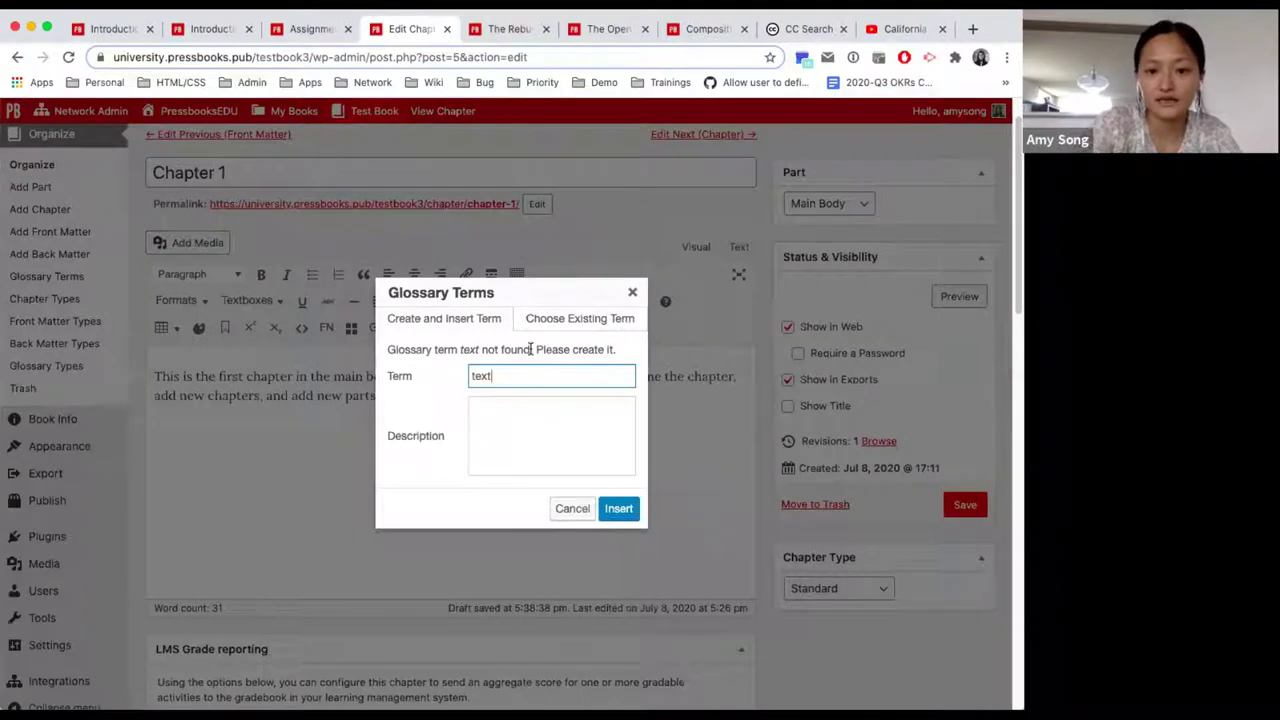
{"action": "left_click", "coordinate": [517, 411]}
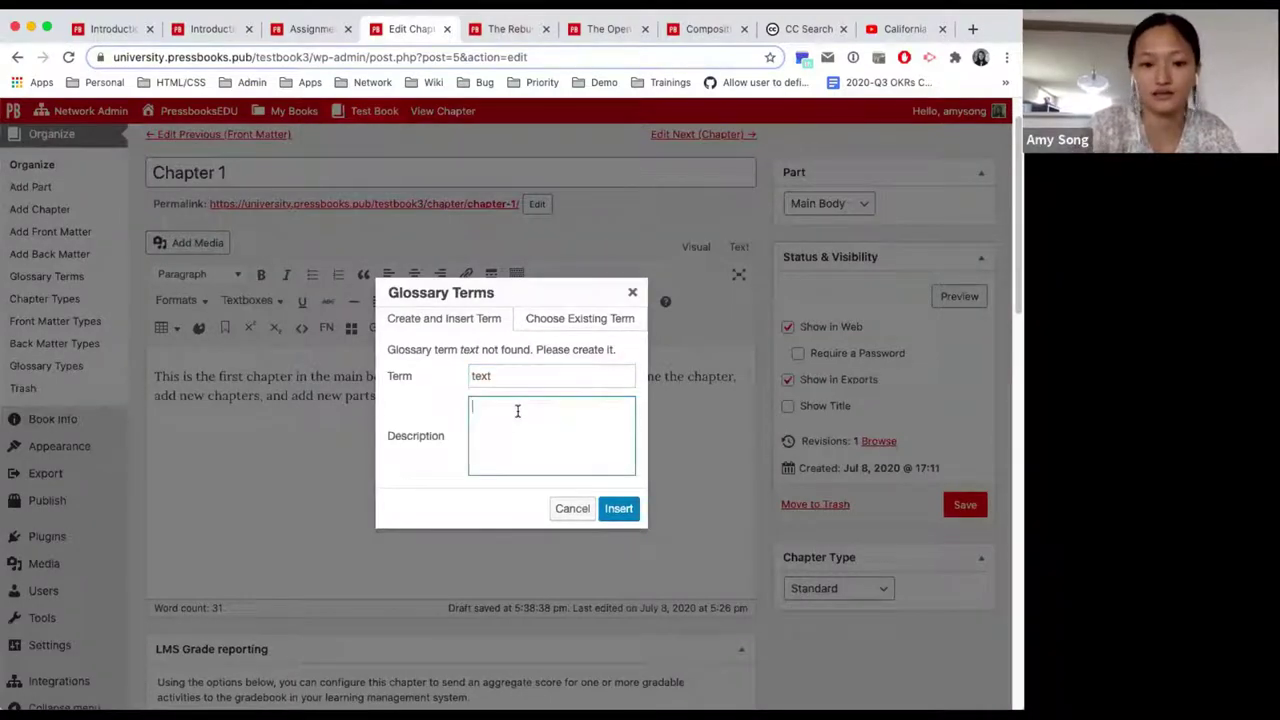
{"action": "type", "text": "A piece of writin"}
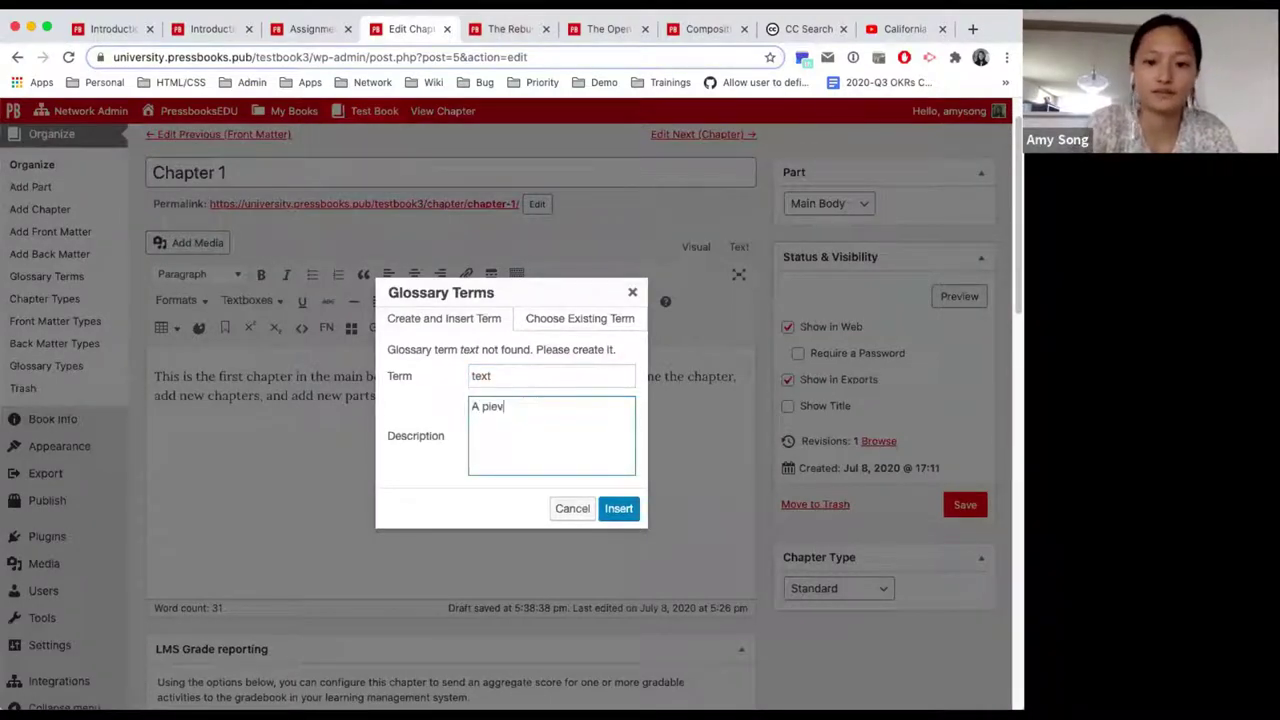
{"action": "type", "text": "g"}
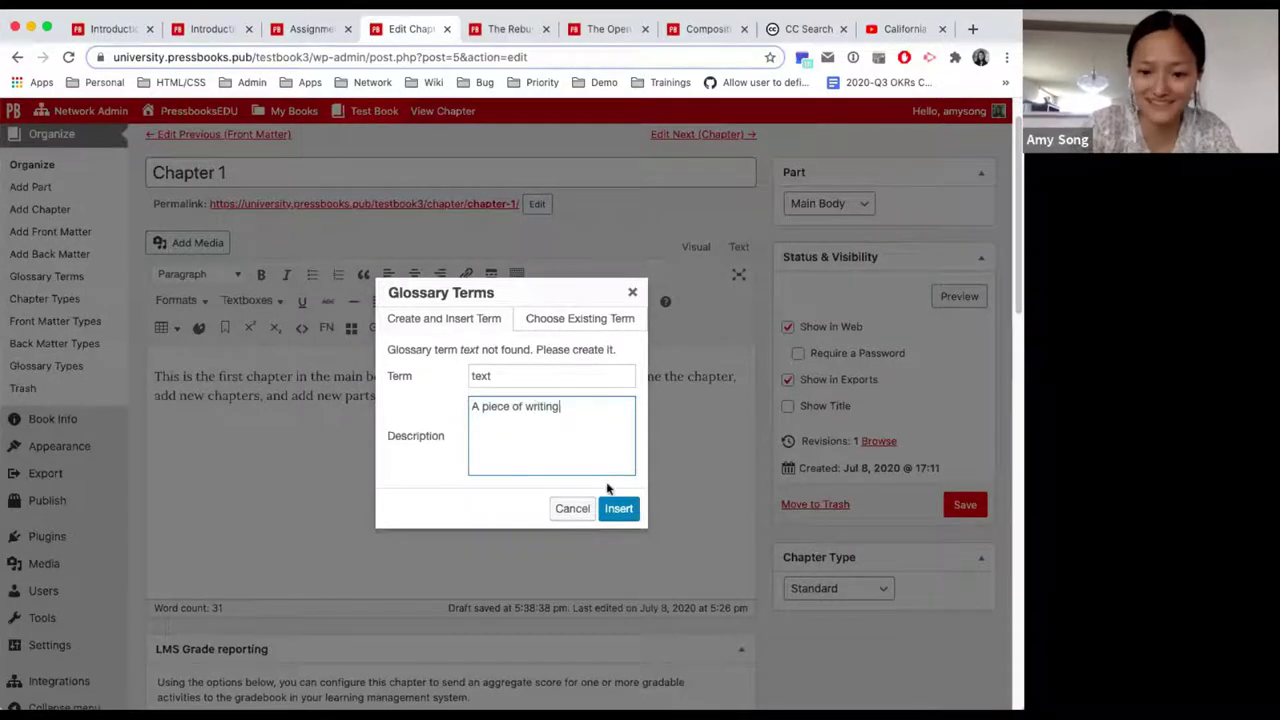
{"action": "left_click", "coordinate": [618, 508]}
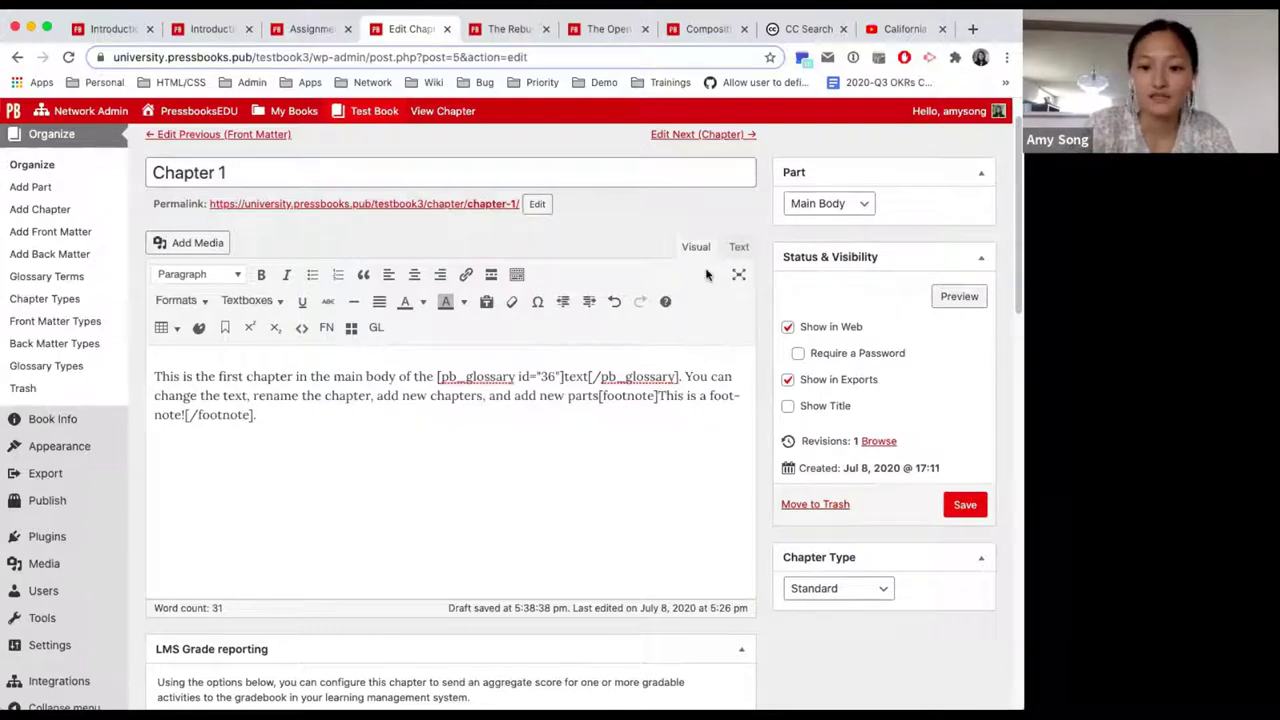
- Inspect the glossary and footnote shortcodes in the Text view, then return to Visual
{"action": "left_click", "coordinate": [740, 248]}
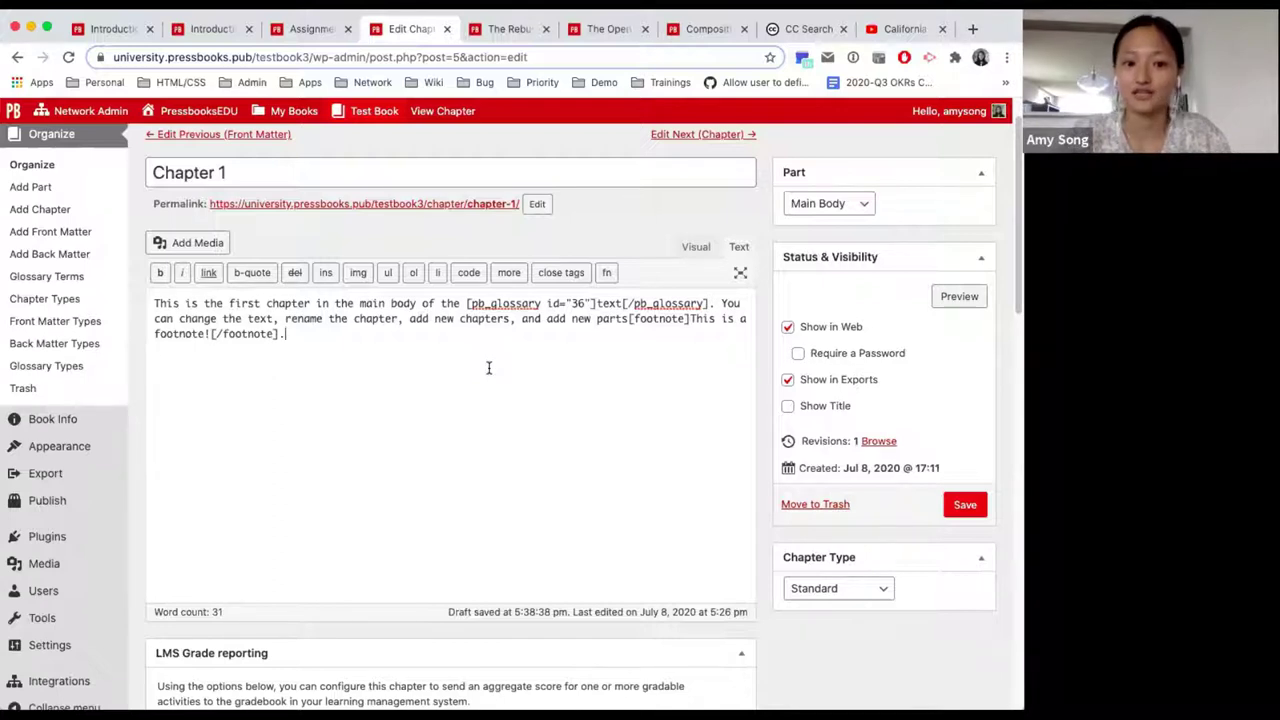
{"action": "left_click", "coordinate": [697, 247]}
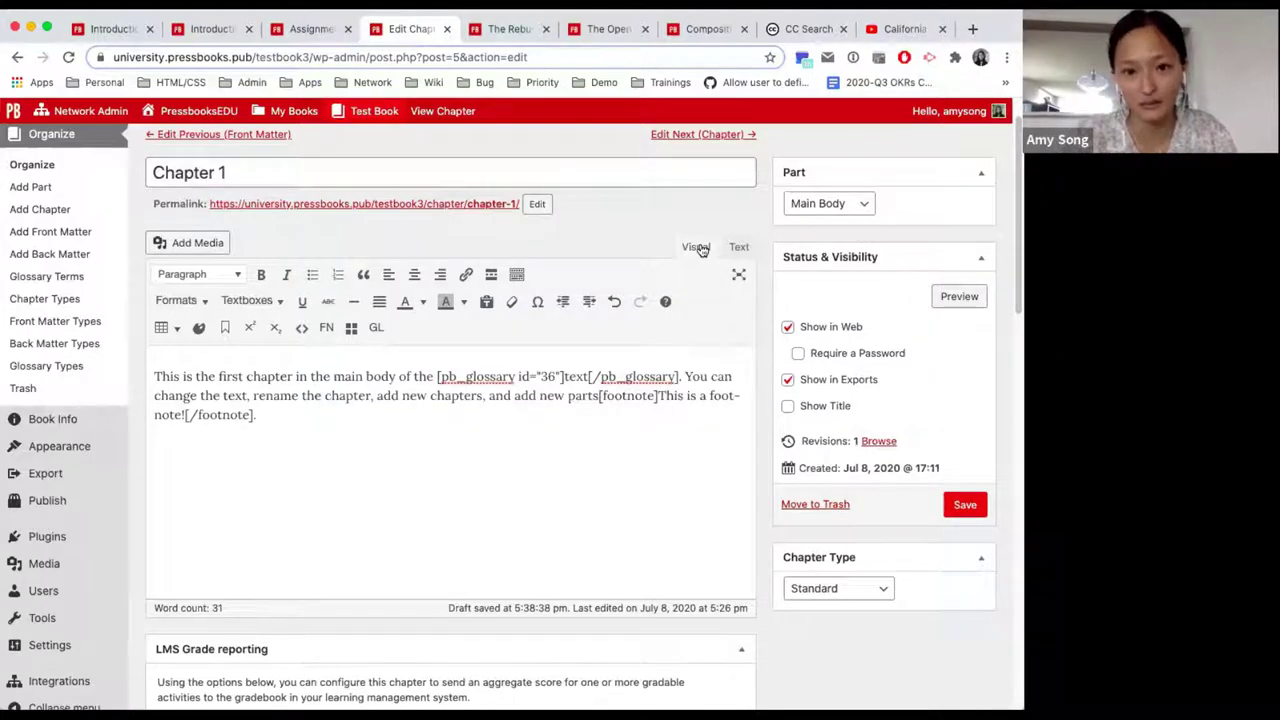
{"action": "left_click", "coordinate": [738, 247]}
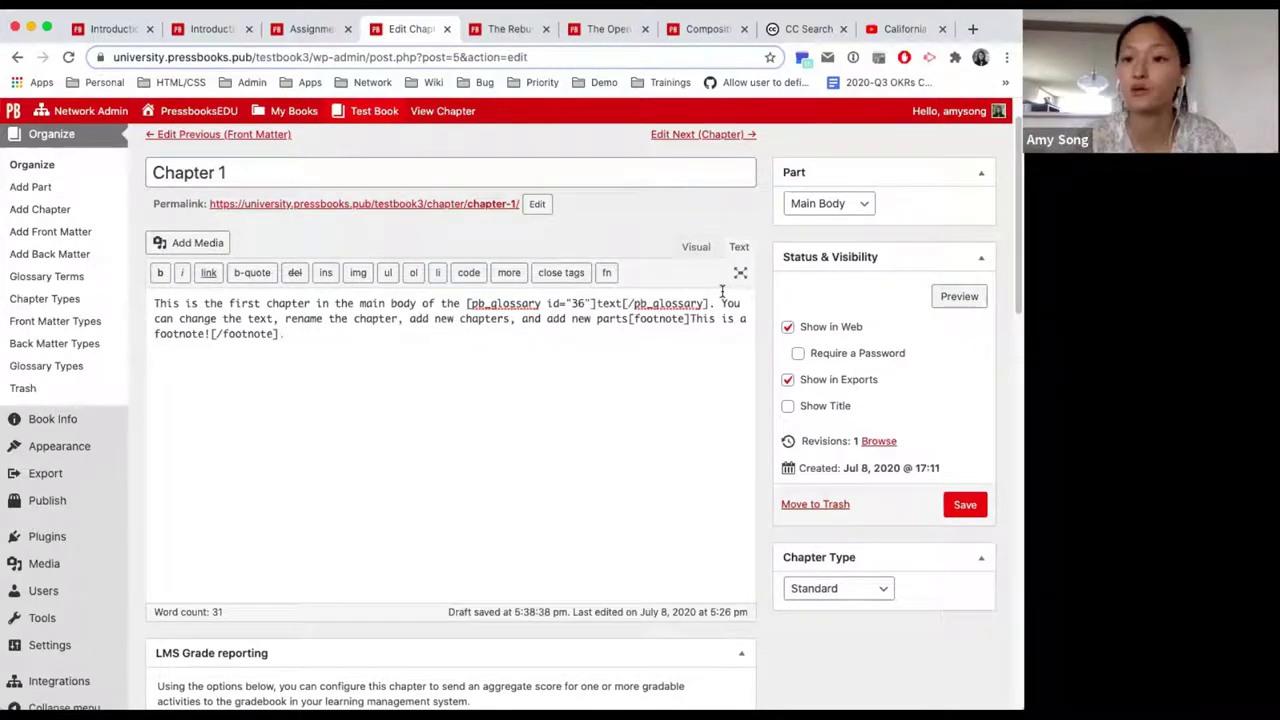
{"action": "left_click", "coordinate": [699, 249]}
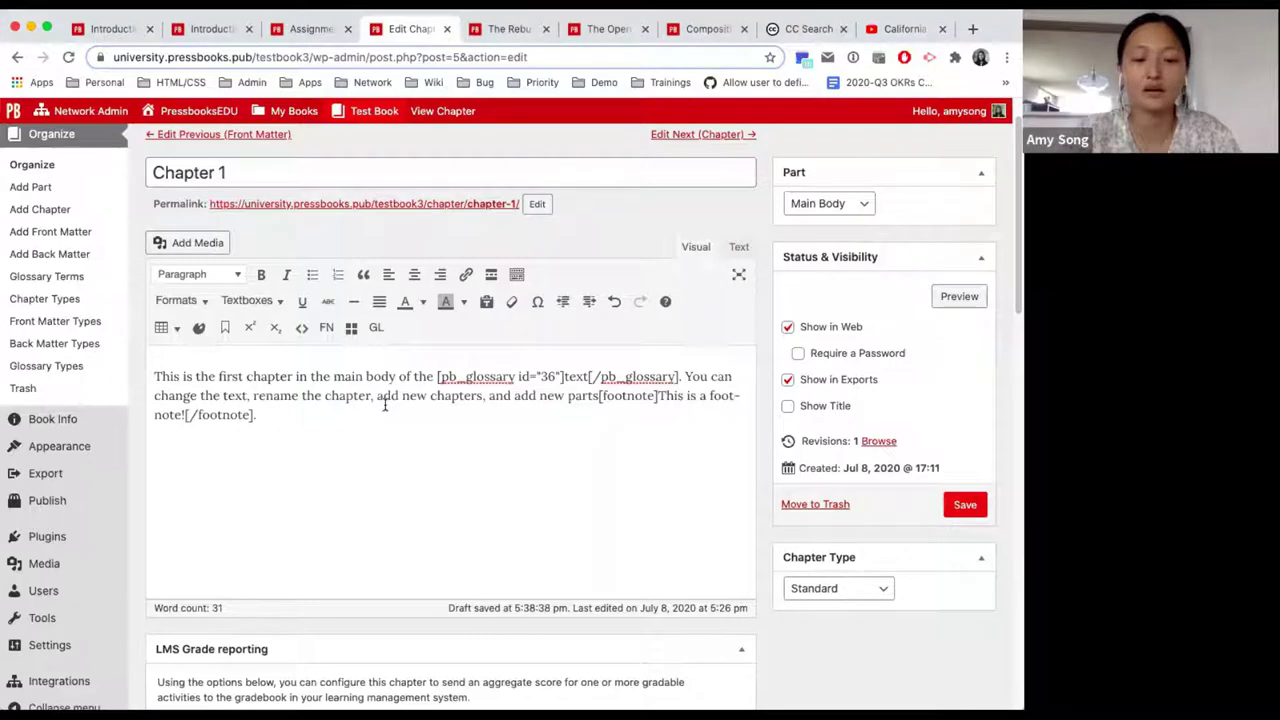
- Add a Heading 1 line reading 'This is a Heading'
{"action": "left_click", "coordinate": [237, 276]}
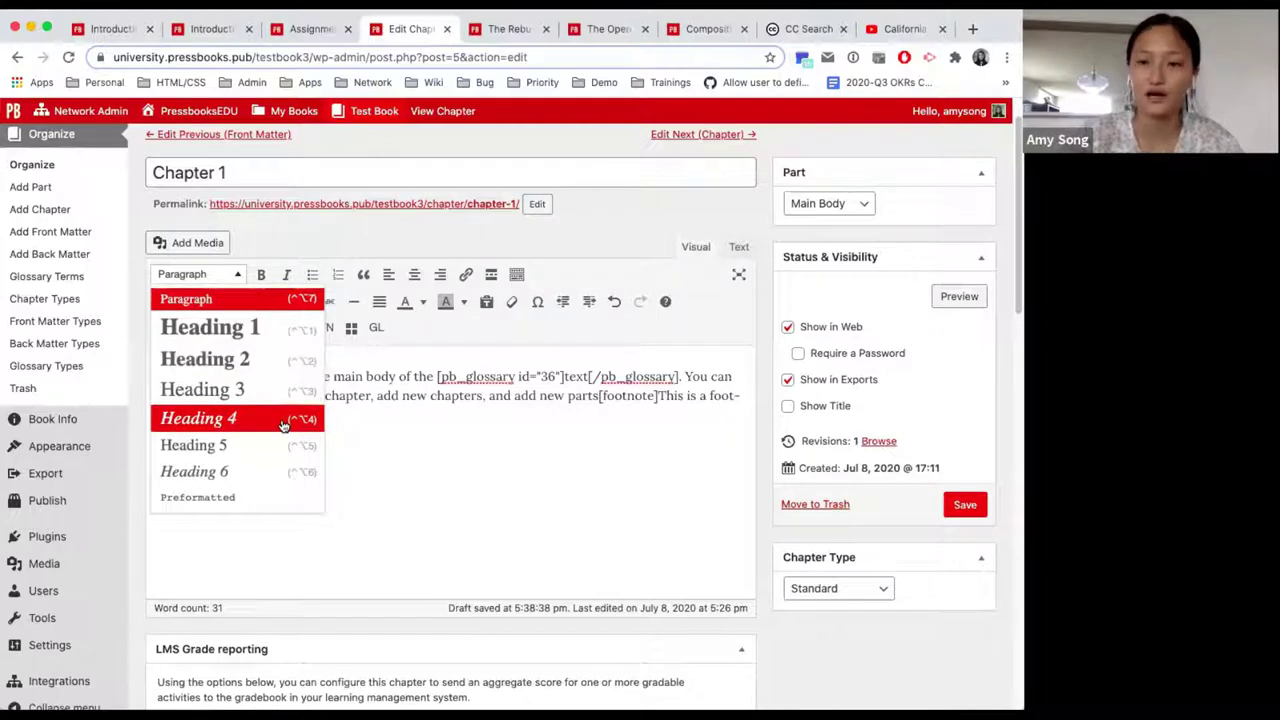
{"action": "left_click", "coordinate": [386, 463]}
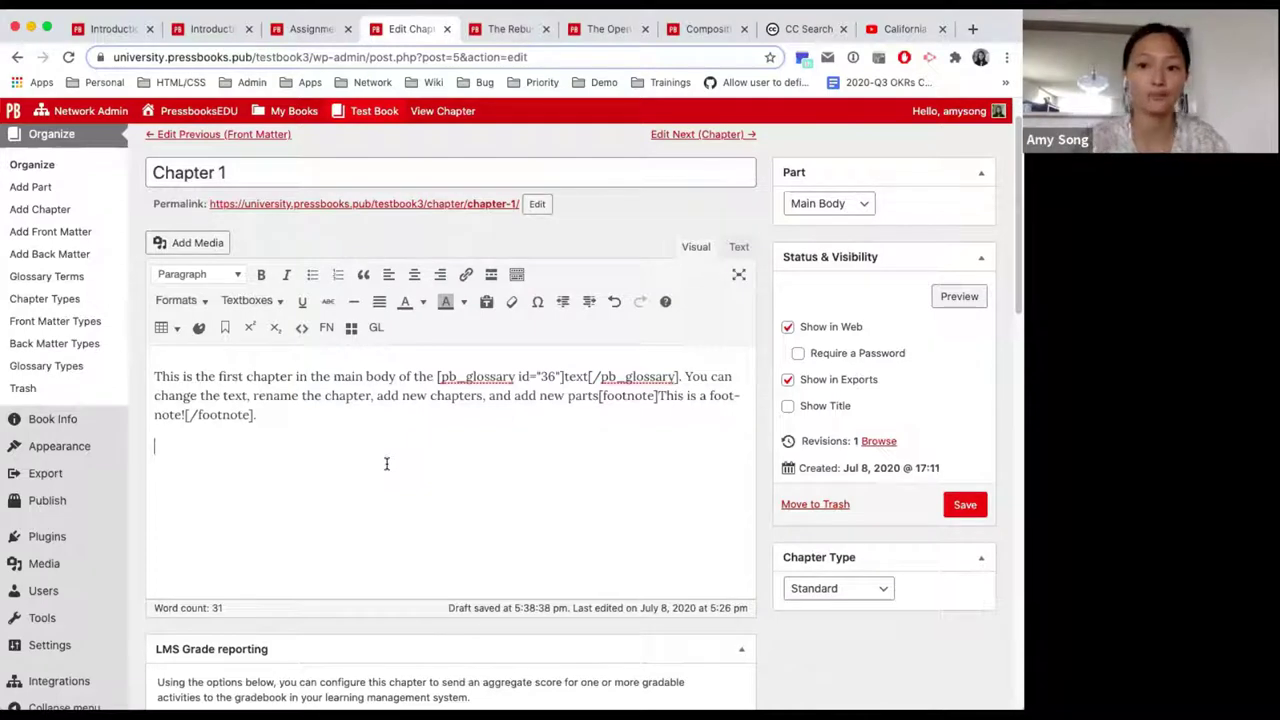
{"action": "left_click", "coordinate": [240, 276]}
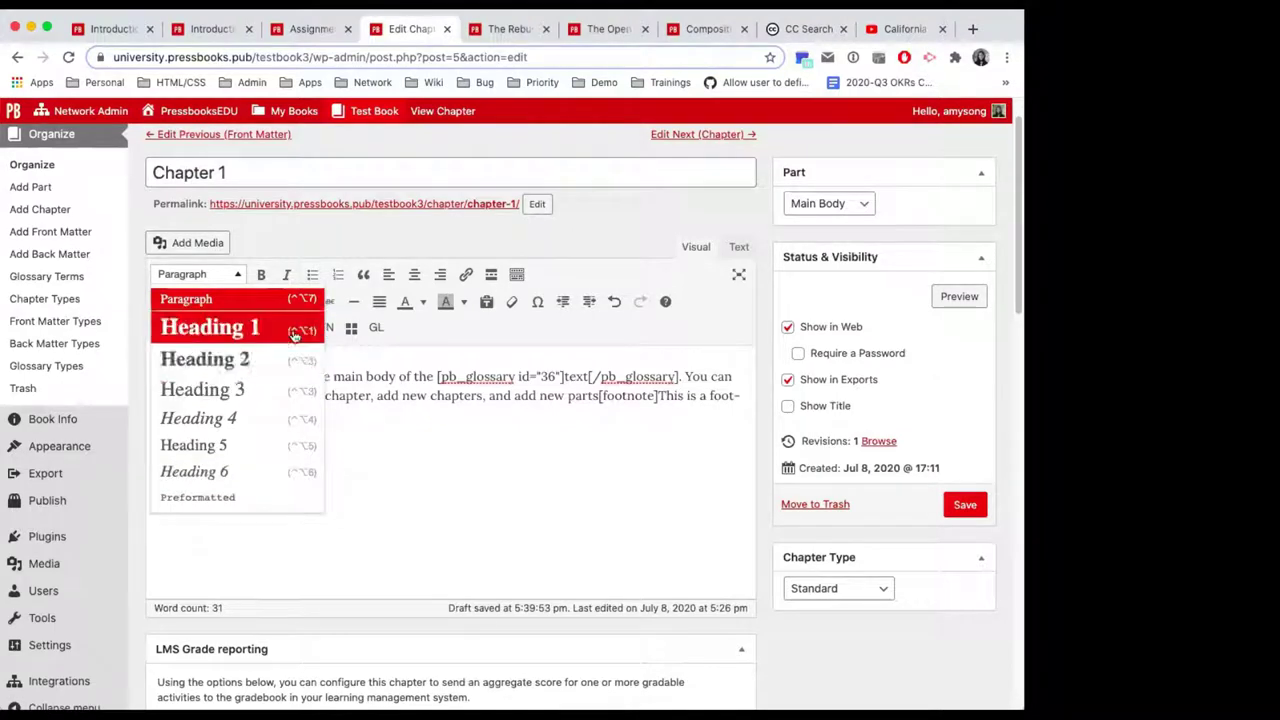
{"action": "left_click", "coordinate": [276, 334]}
{"action": "type", "text": "This is a Heading"}
- Move the first paragraph so it sits below the heading
{"action": "left_click_drag", "start_coordinate": [262, 415], "coordinate": [154, 376]}
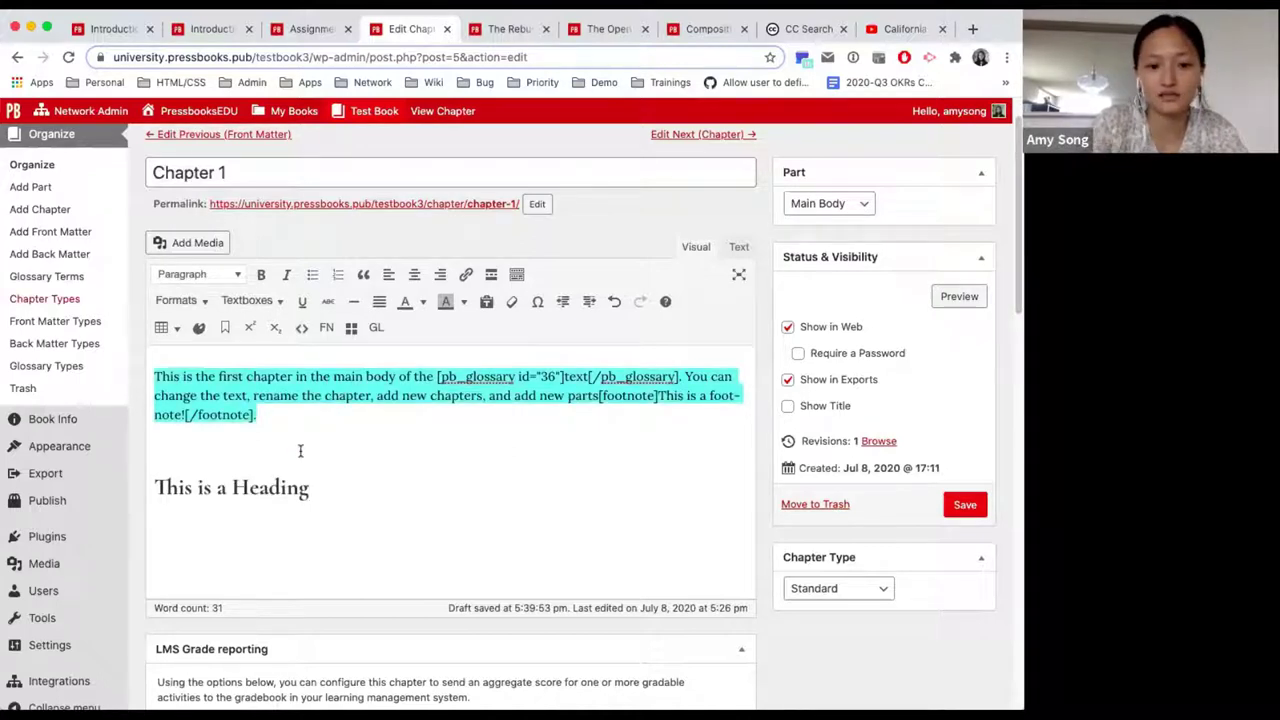
{"action": "key", "text": "BackSpace"}
{"action": "key", "text": "Down"}
{"action": "key", "text": "Up"}
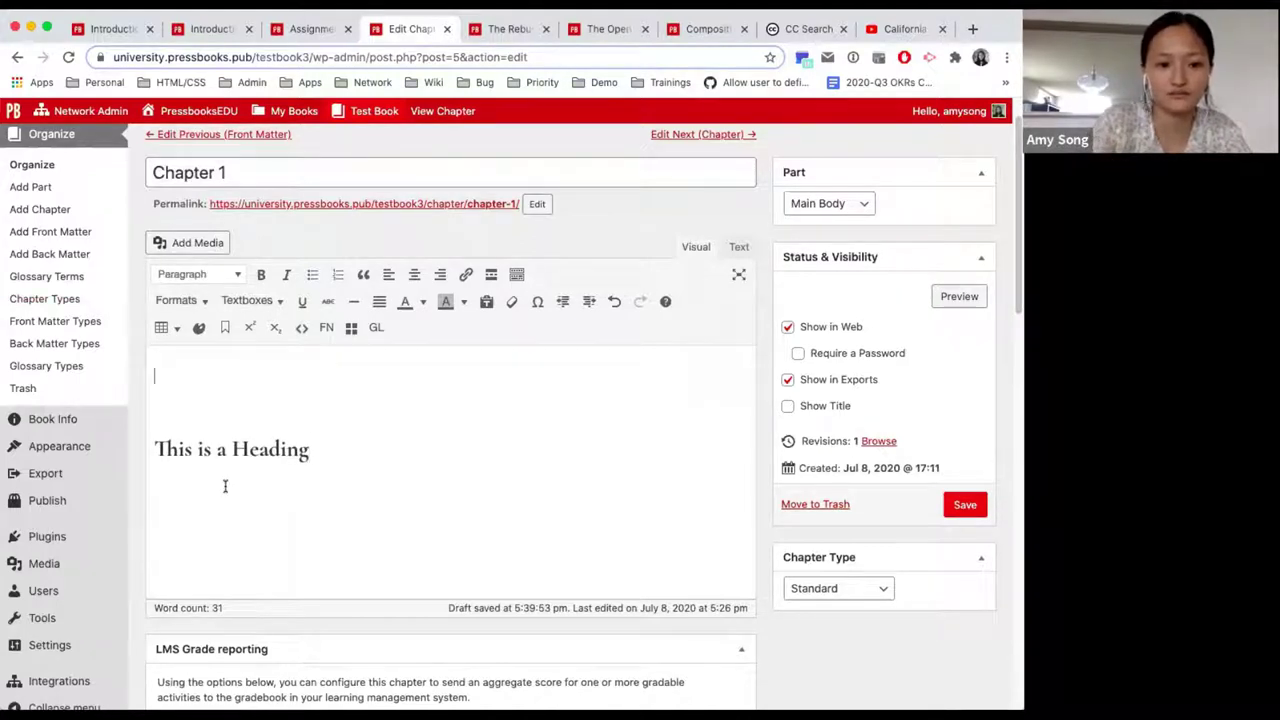
{"action": "left_click", "coordinate": [157, 450]}
{"action": "key", "text": "BackSpace"}
{"action": "left_click", "coordinate": [337, 423]}
{"action": "key", "text": "Return"}
{"action": "type", "text": "This is the first chapter in the main body of the [pb_glossary id=\"36\"]text[/pb_glossary]. You can change the text, rename the chapter, add new chapters, and add new parts[footnote]This is a footnote![/footnote]"}
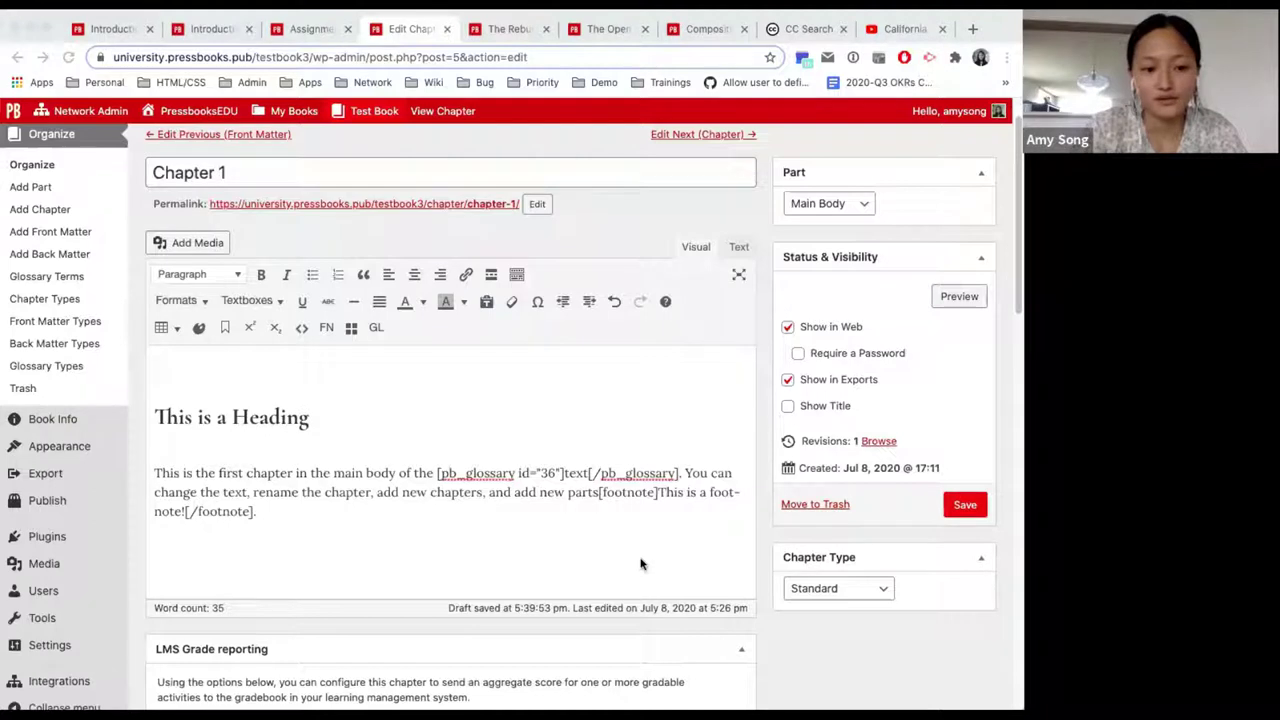
{"action": "left_click", "coordinate": [502, 517]}
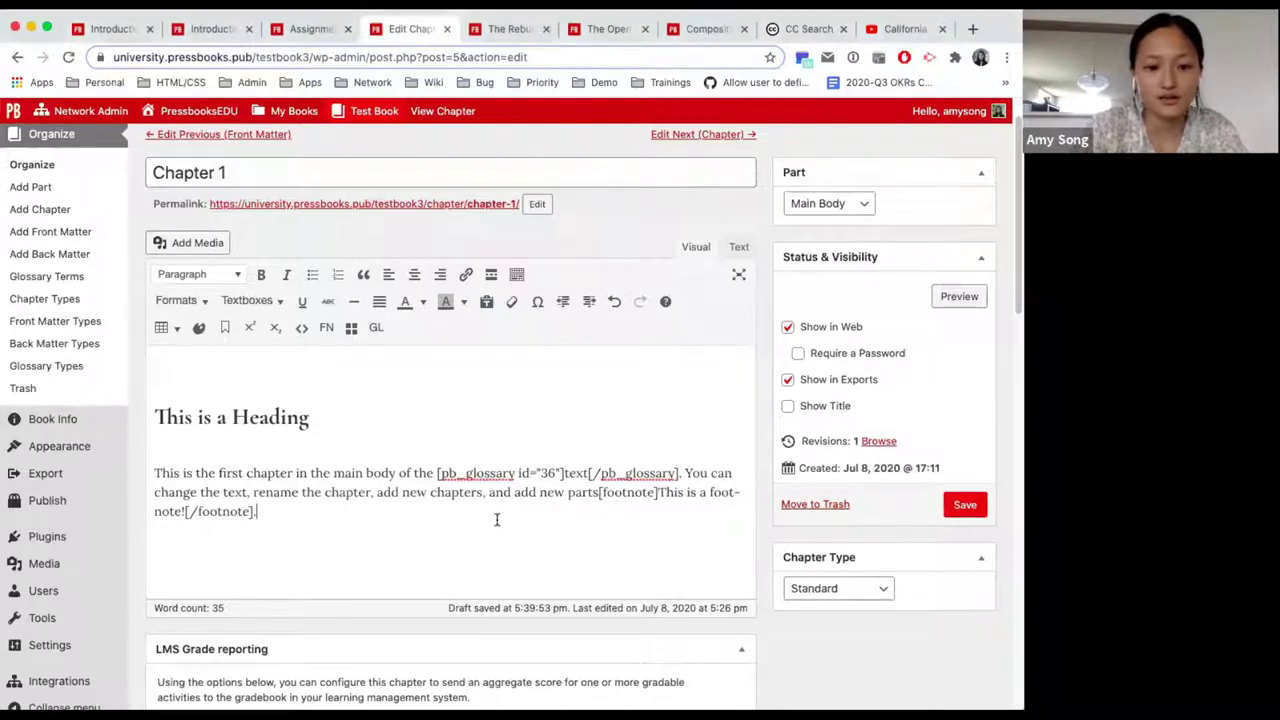
- Insert a one-cell, full-width table below the paragraph
{"action": "left_click", "coordinate": [163, 327]}
{"action": "mouse_move", "coordinate": [200, 356]}
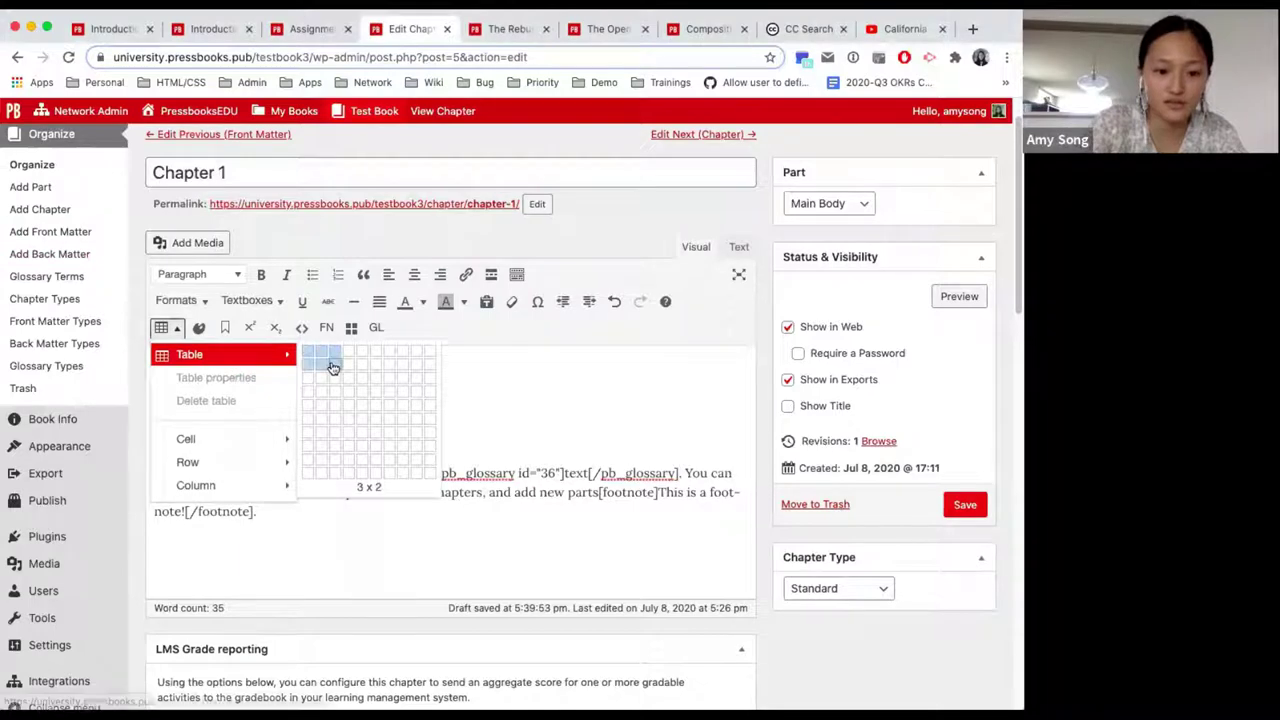
{"action": "left_click", "coordinate": [320, 355]}
{"action": "left_click", "coordinate": [204, 553]}
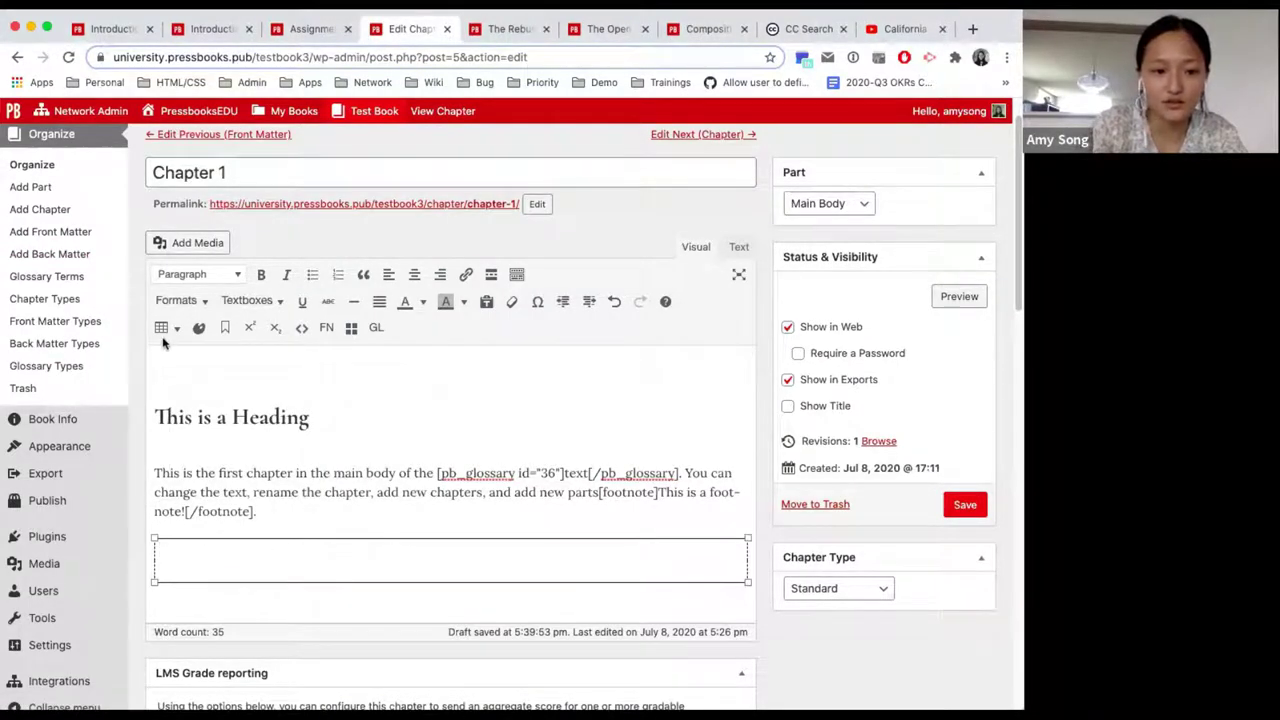
- Review the table's style and alignment properties without changing them
{"action": "left_click", "coordinate": [163, 328]}
{"action": "left_click", "coordinate": [192, 374]}
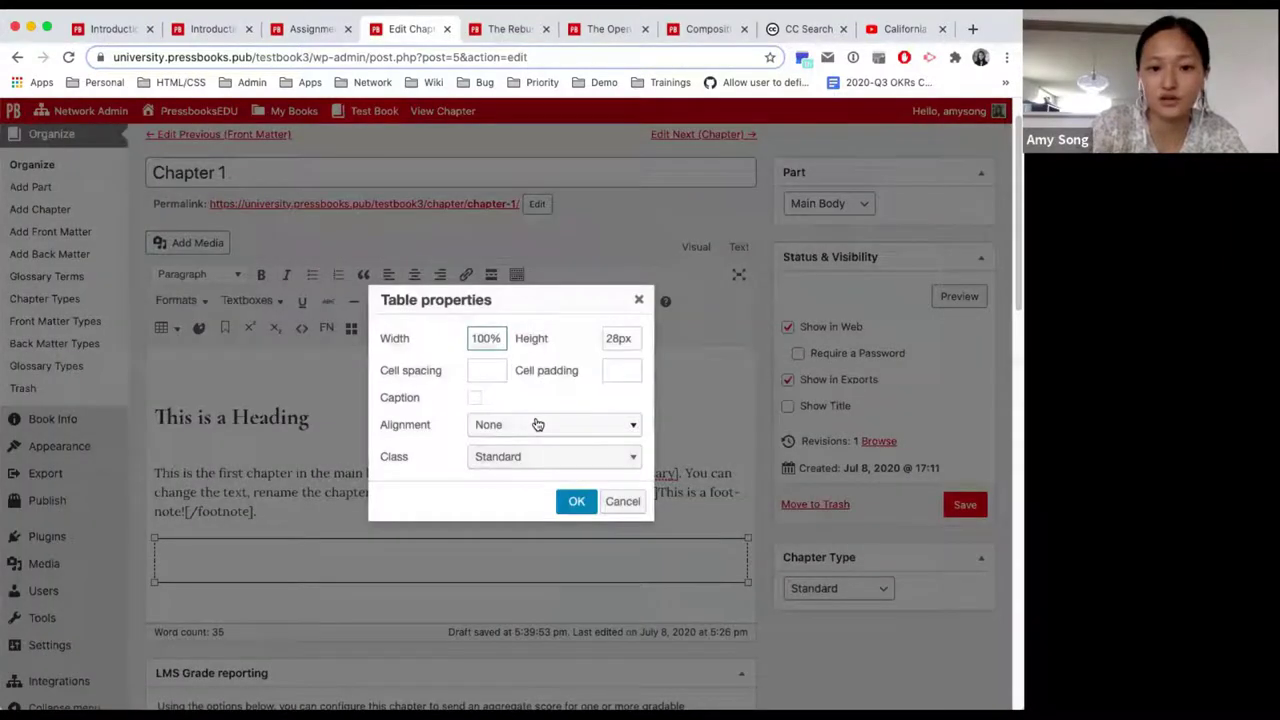
{"action": "left_click", "coordinate": [567, 463]}
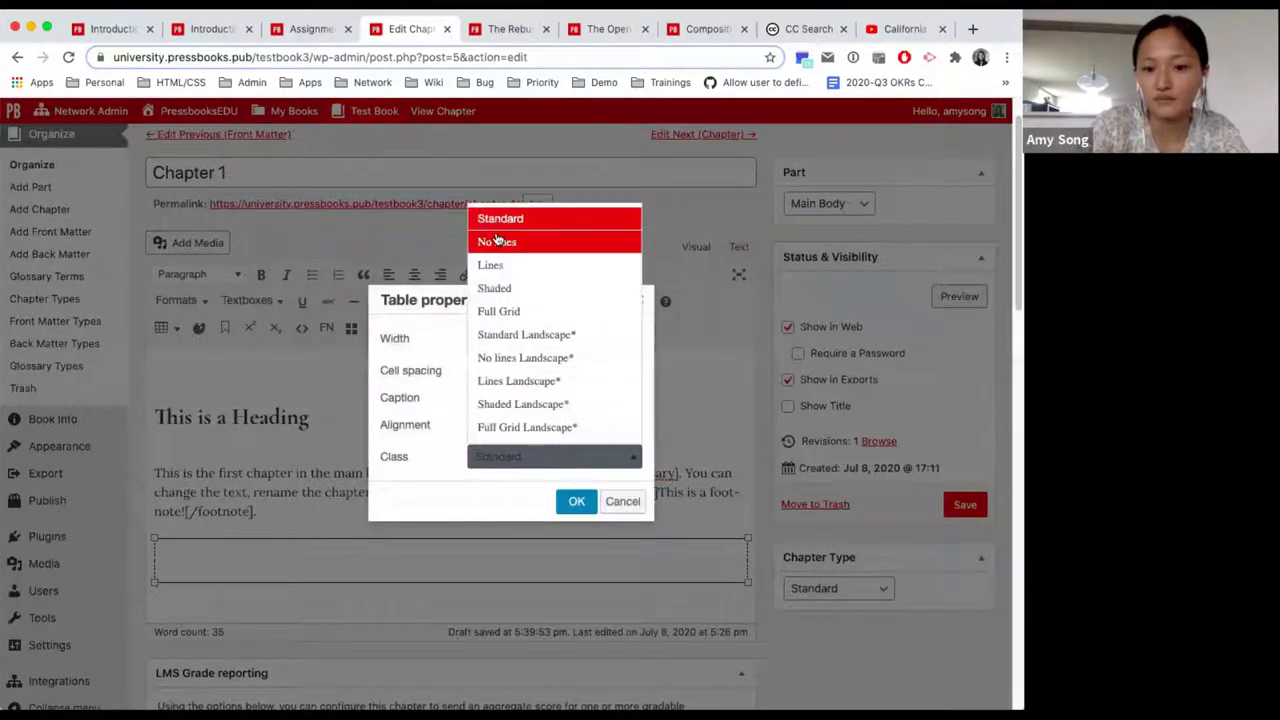
{"action": "left_click", "coordinate": [400, 374]}
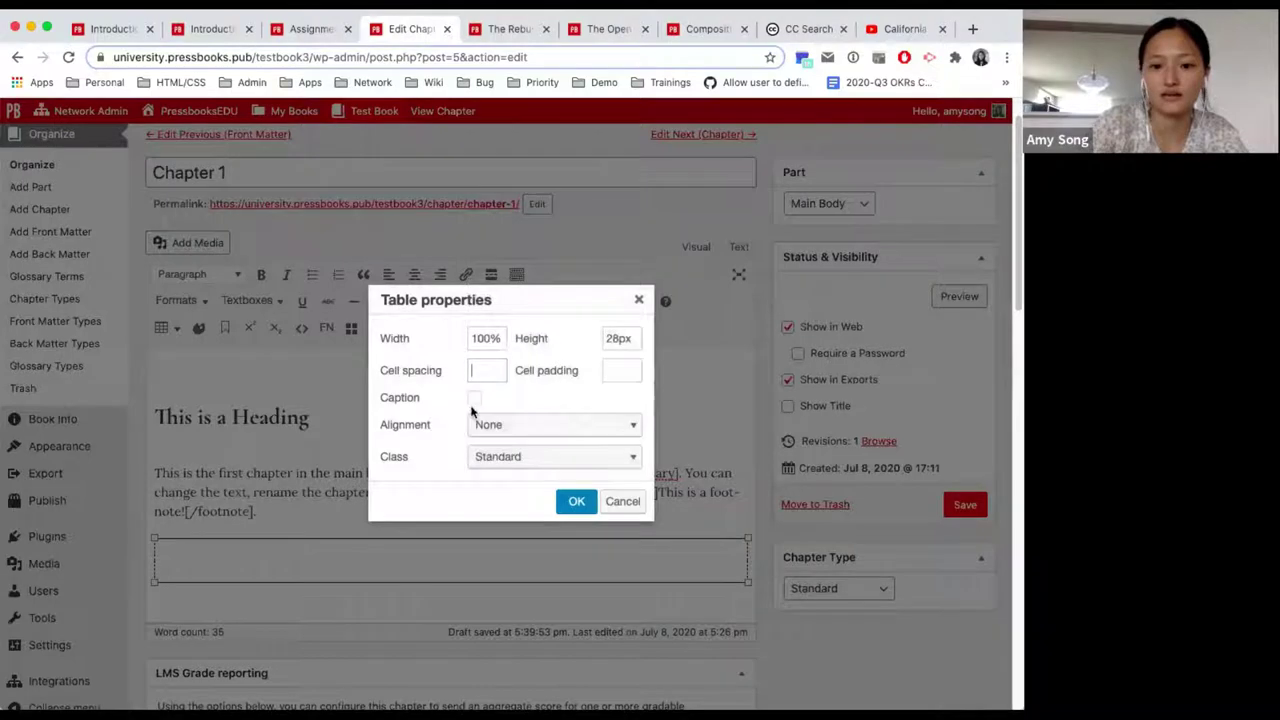
{"action": "left_click", "coordinate": [500, 427]}
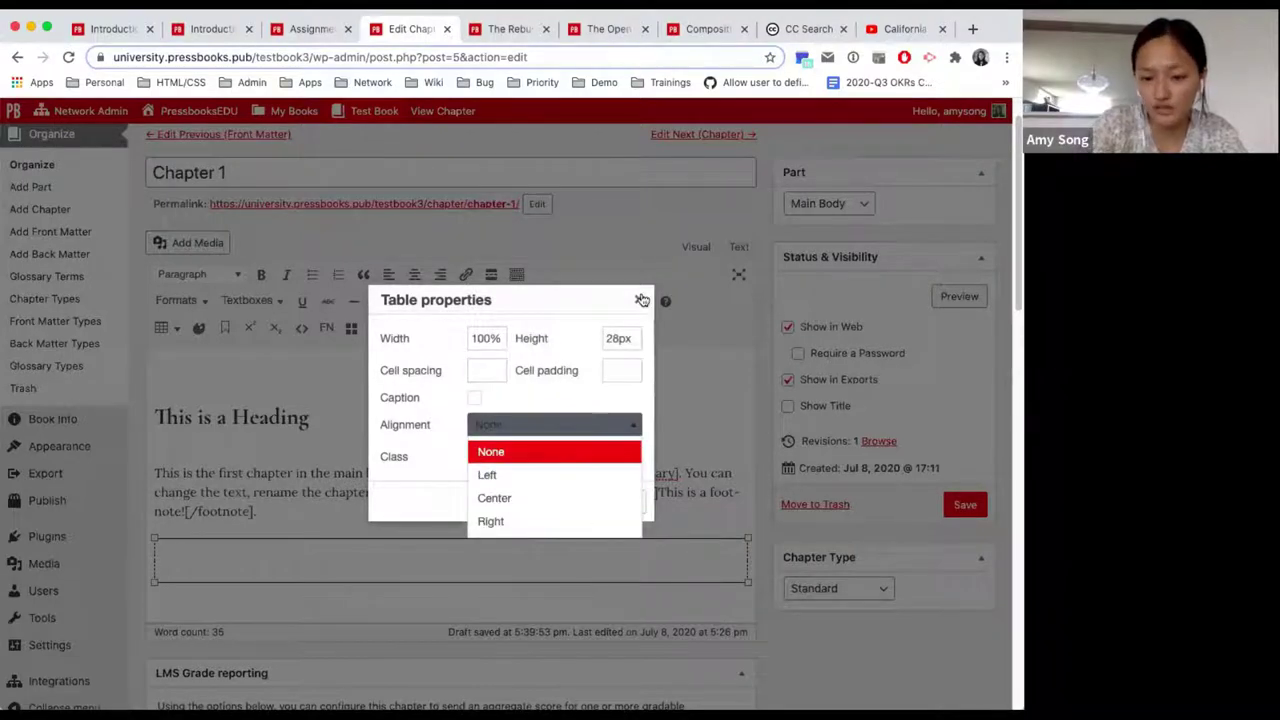
{"action": "left_click", "coordinate": [639, 299]}
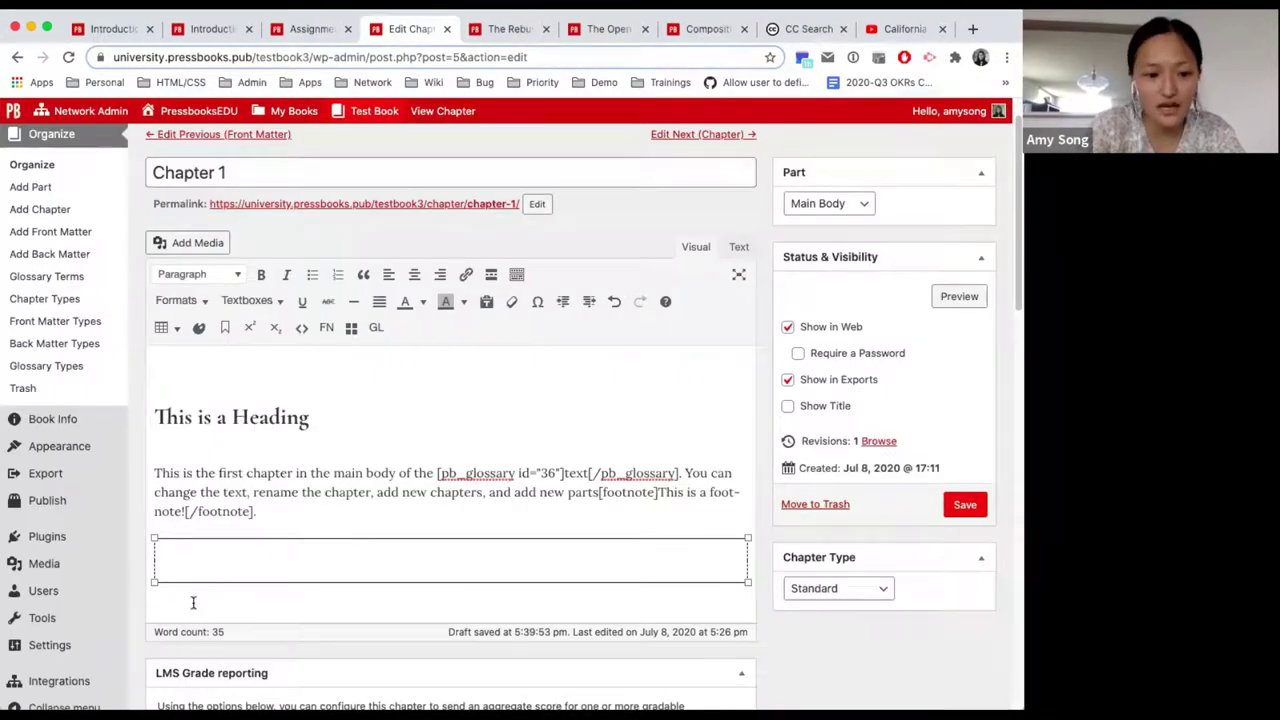
- Add a blank line between the paragraph and the table
{"action": "left_click", "coordinate": [316, 512]}
{"action": "key", "text": "Return"}
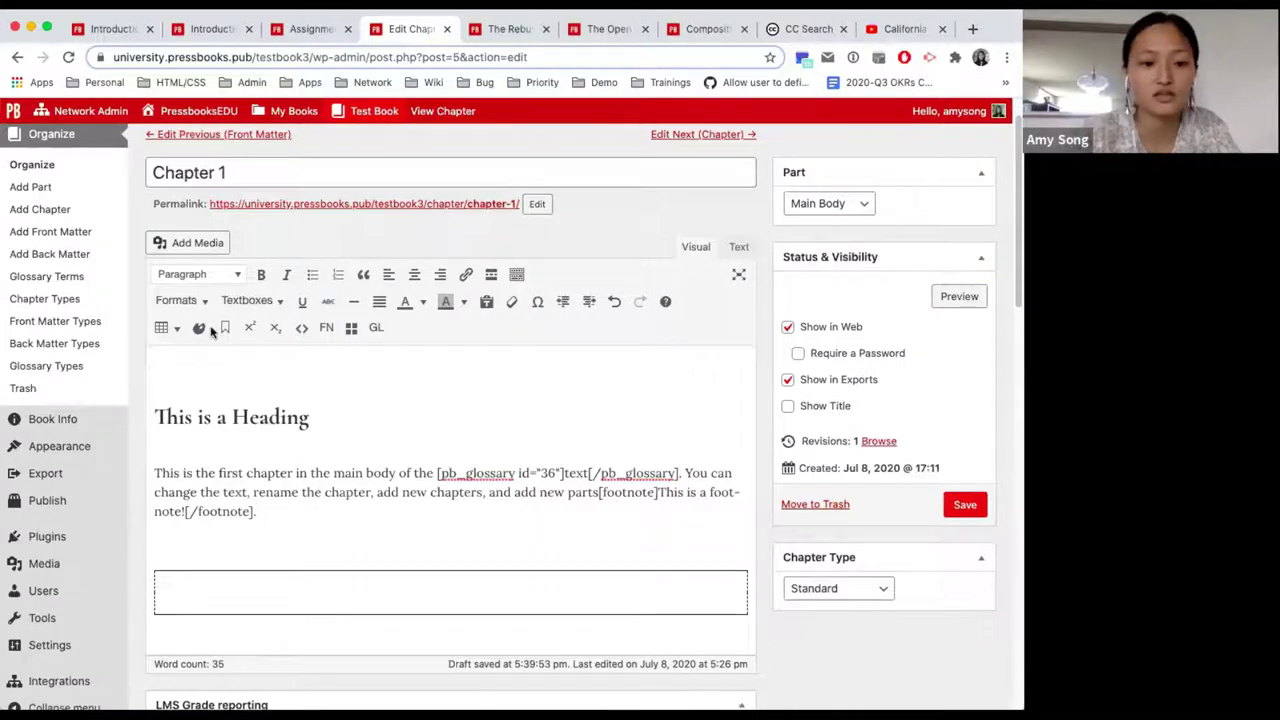
{"action": "left_click", "coordinate": [248, 300]}
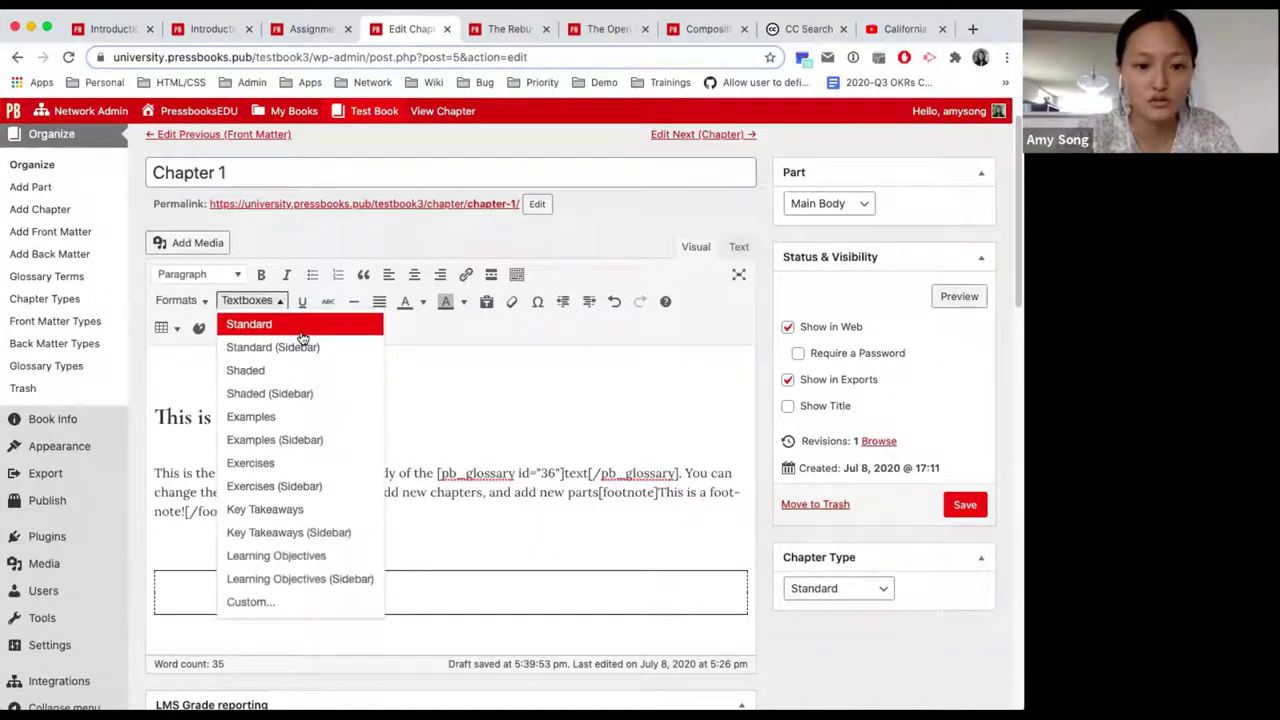
- Insert an Examples textbox followed by a Learning Objectives textbox
{"action": "left_click", "coordinate": [281, 424]}
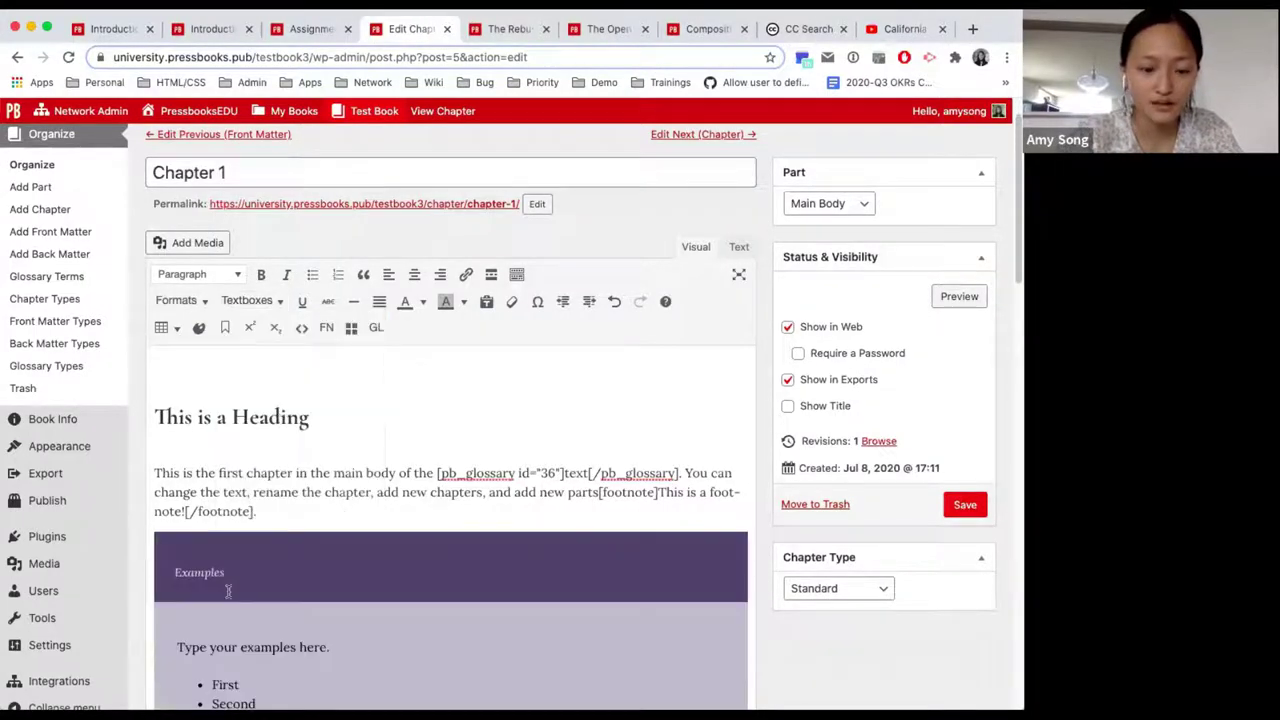
{"action": "scroll", "coordinate": [229, 591], "scroll_direction": "down", "scroll_amount": 2}
{"action": "left_click", "coordinate": [262, 209]}
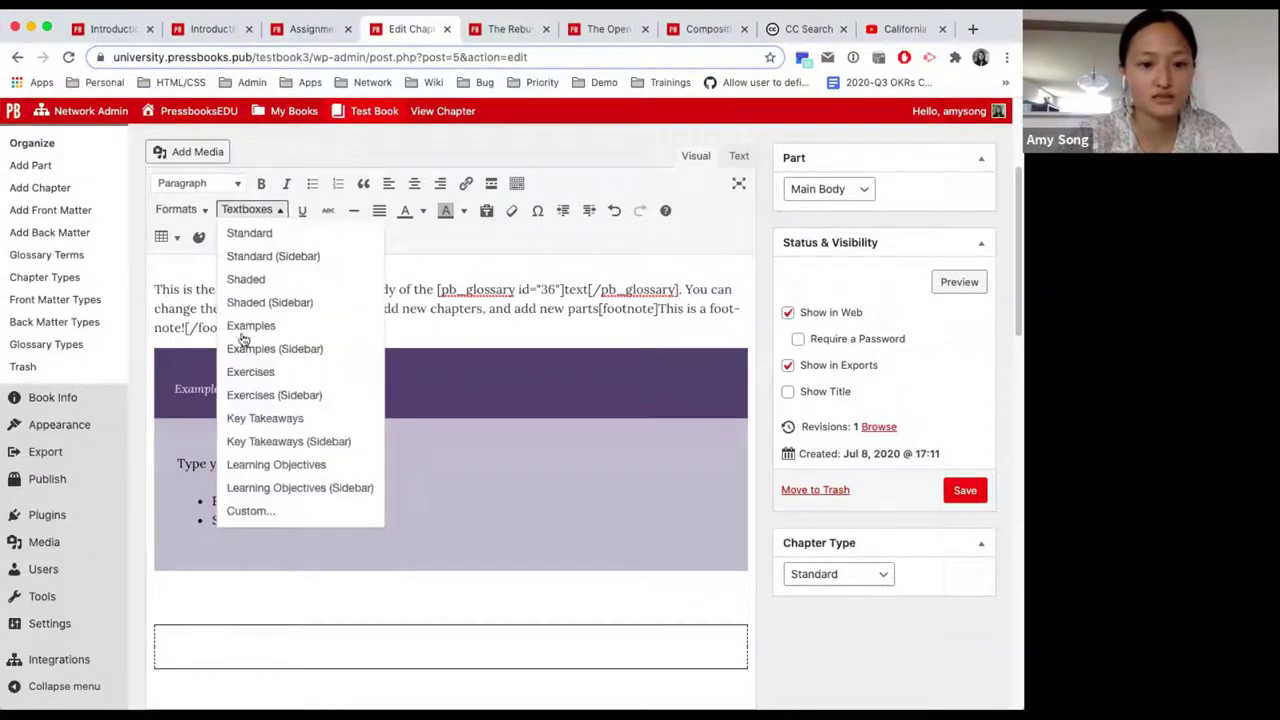
{"action": "left_click", "coordinate": [274, 464]}
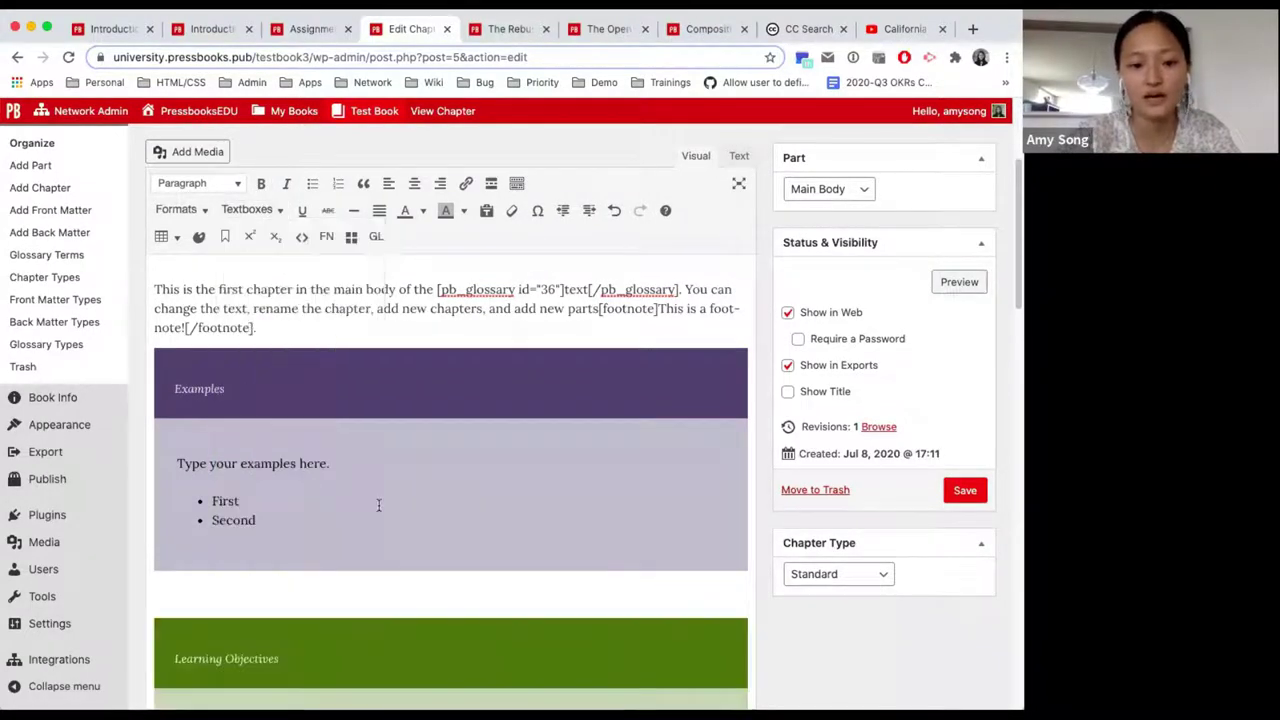
- Add an empty line after the footnote paragraph
{"action": "scroll", "coordinate": [374, 506], "scroll_direction": "down", "scroll_amount": 2}
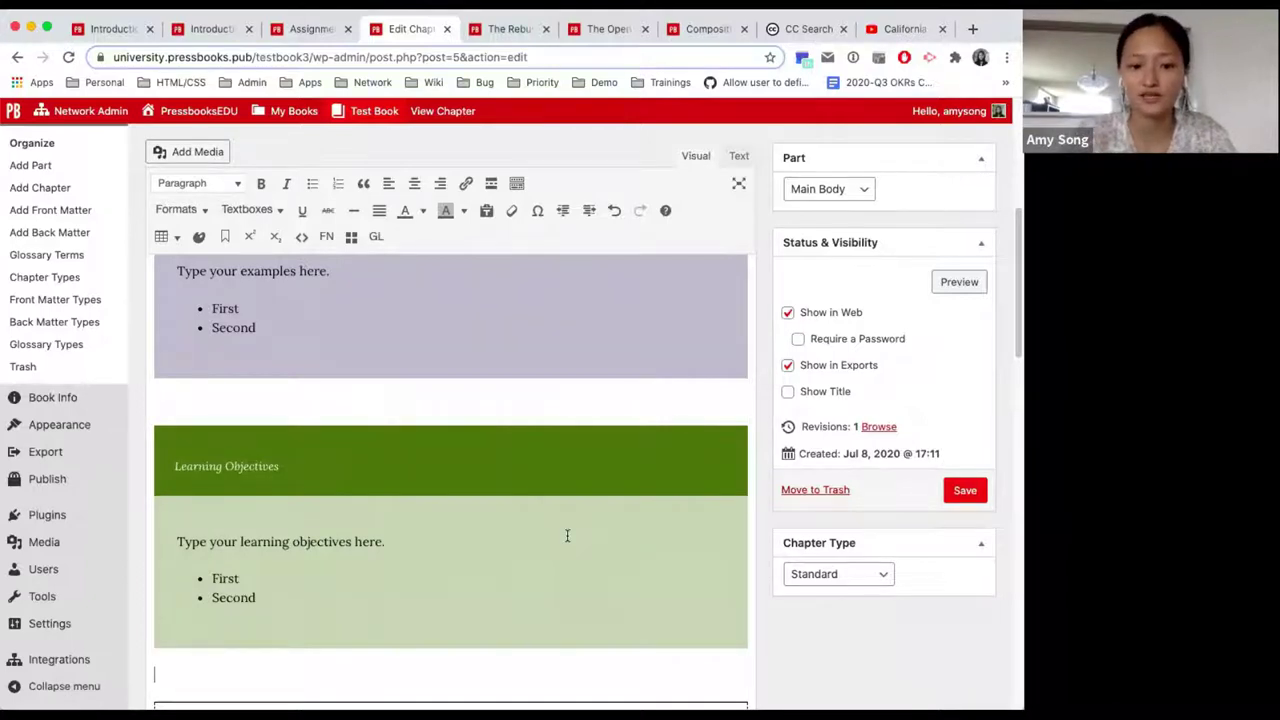
{"action": "scroll", "coordinate": [476, 543], "scroll_direction": "up", "scroll_amount": 3}
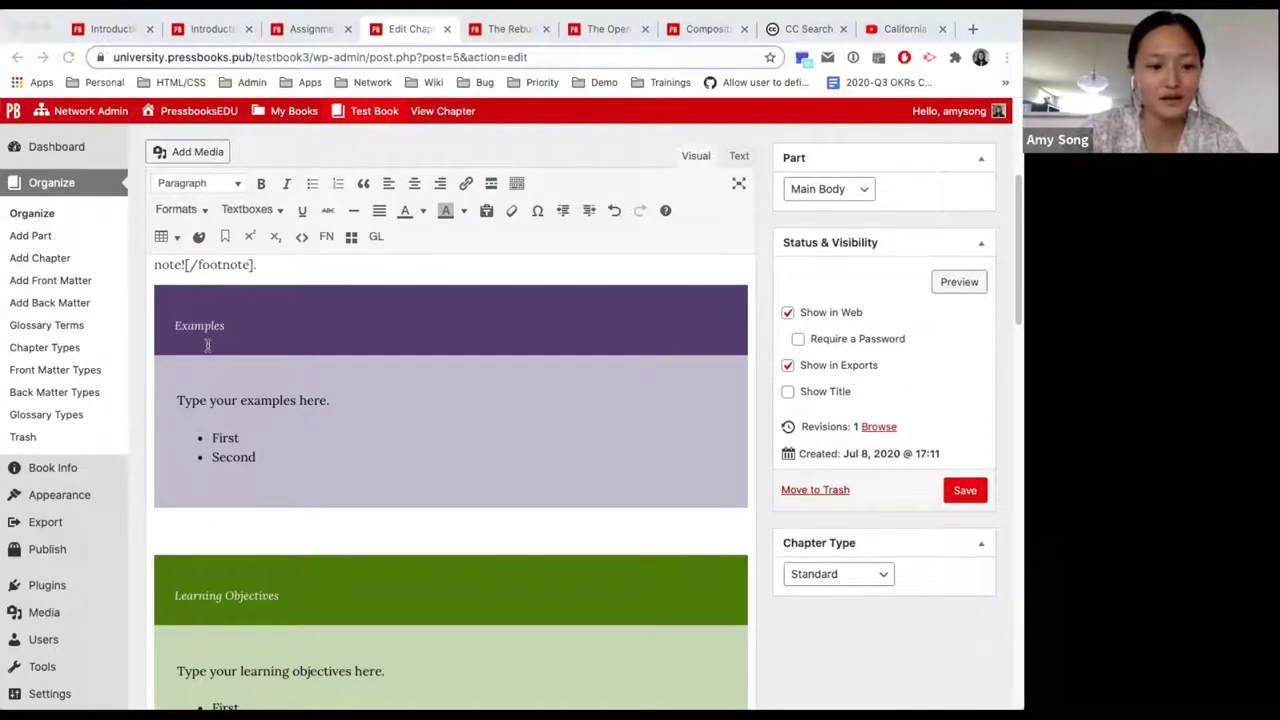
{"action": "scroll", "coordinate": [348, 243], "scroll_direction": "up", "scroll_amount": 2}
{"action": "left_click", "coordinate": [330, 348]}
{"action": "key", "text": "Return"}
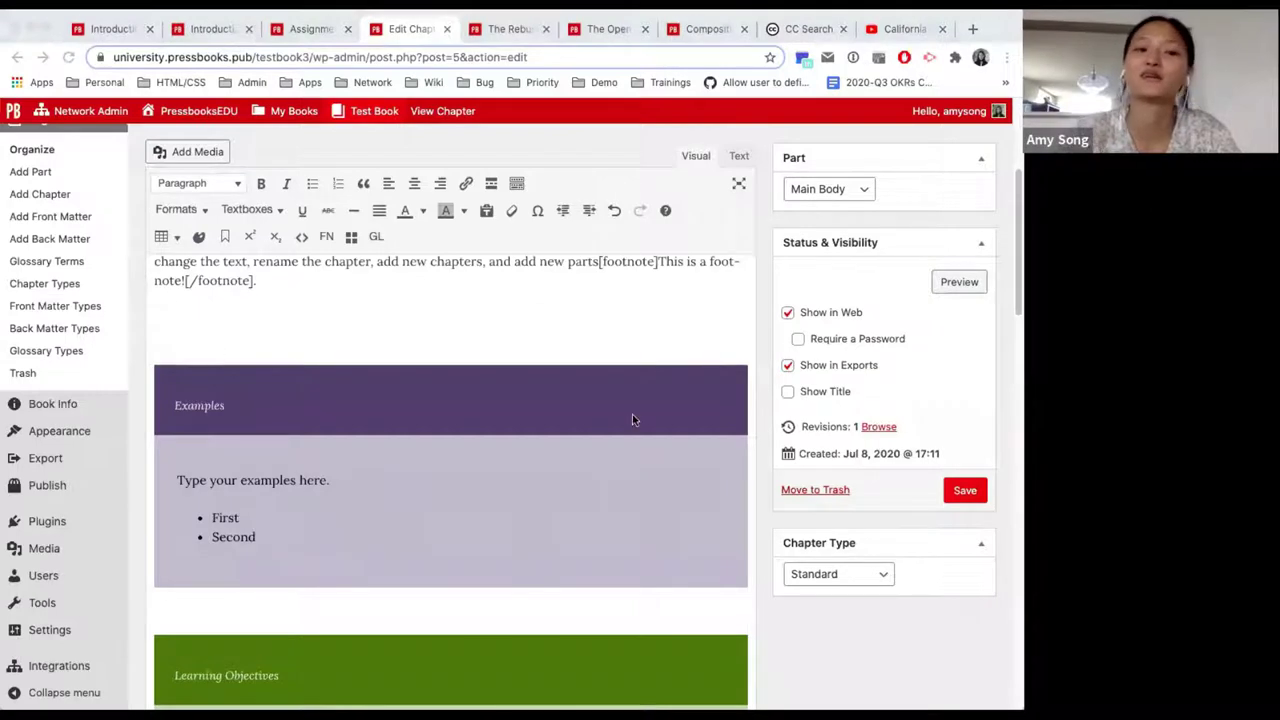
- Add the equation line [latex]x^2+y^2=z^2[/latex] below the footnote paragraph
{"action": "left_click", "coordinate": [480, 334]}
{"action": "key", "text": "Return"}
{"action": "type", "text": "[latex]x^2+y^"}
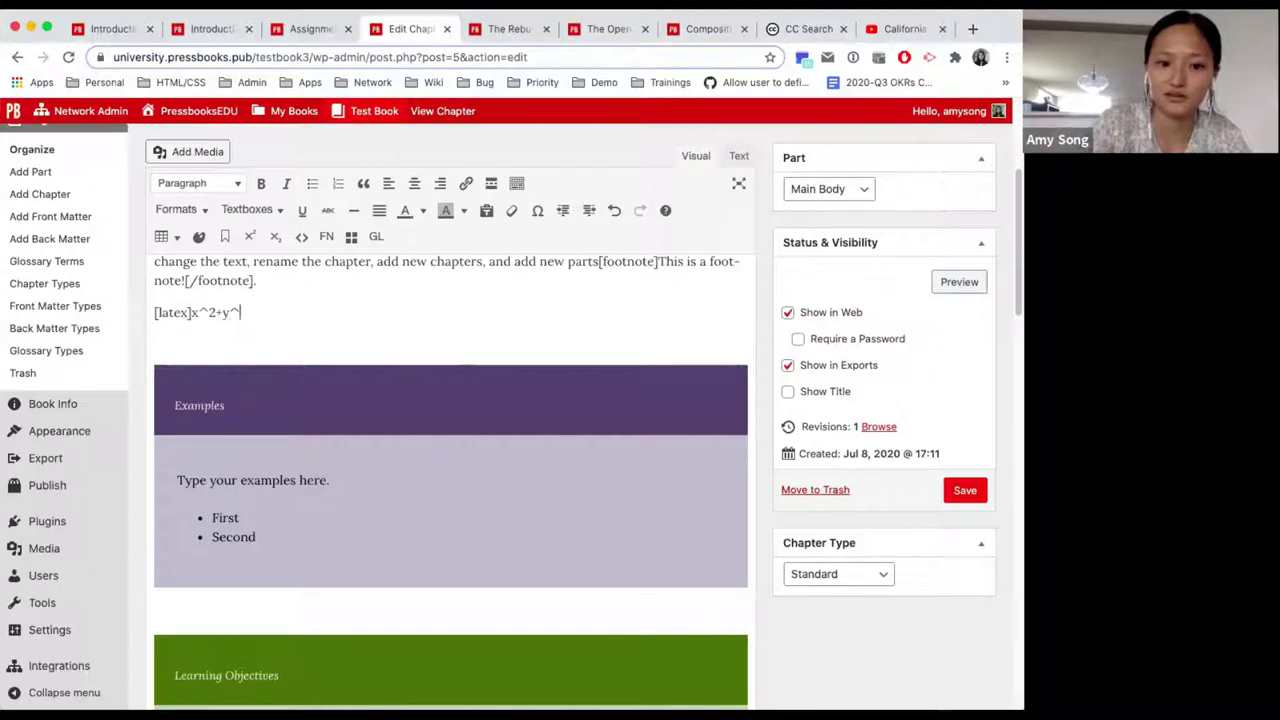
{"action": "type", "text": "2=z^2["}
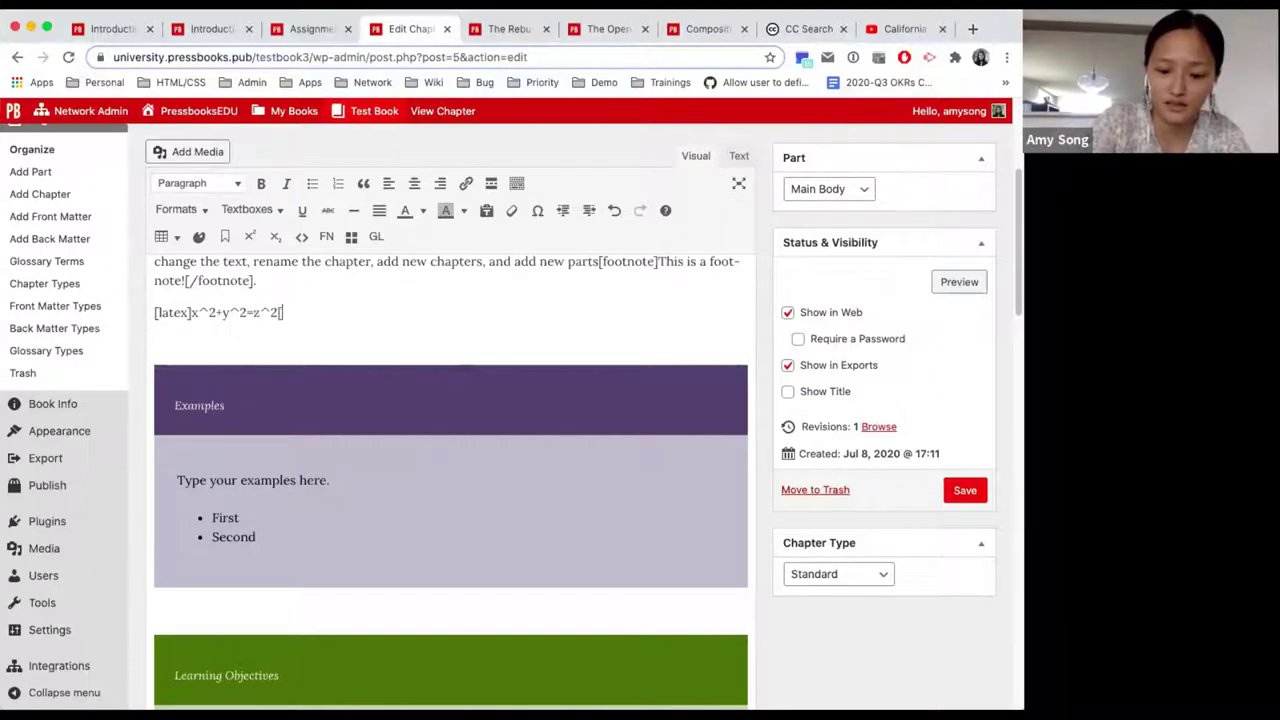
{"action": "type", "text": "/latex]"}
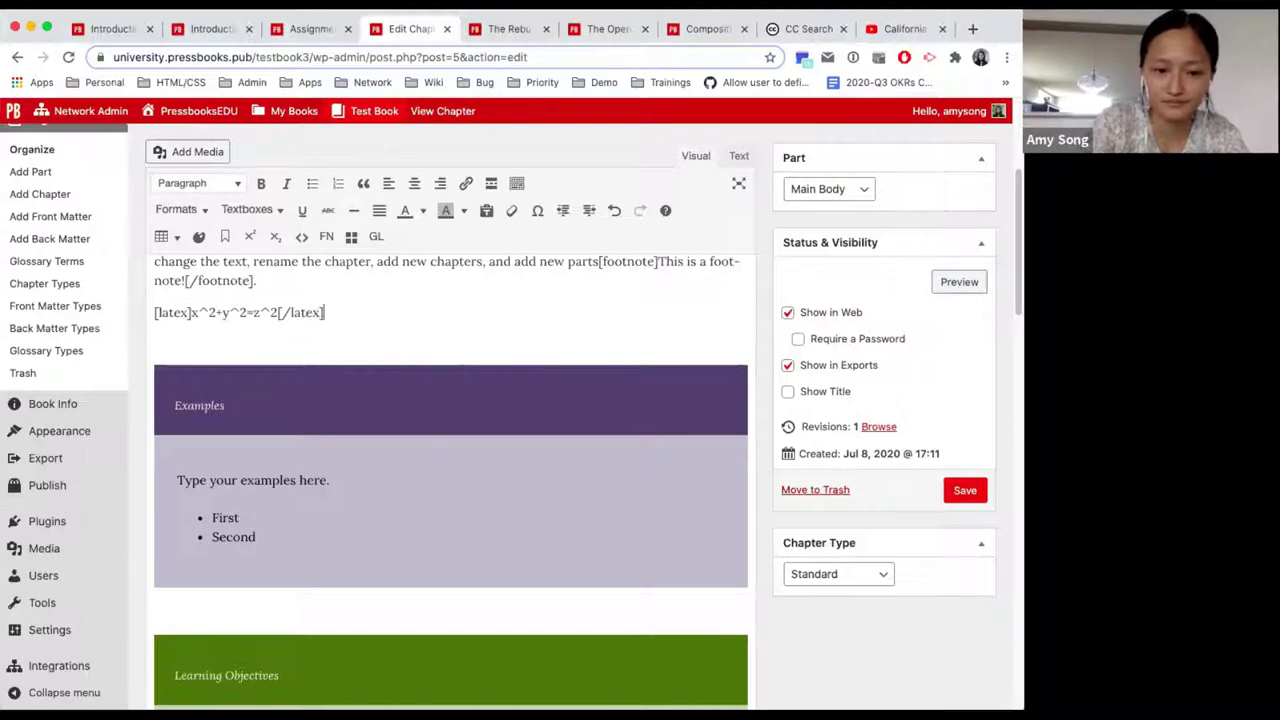
{"action": "left_click_drag", "start_coordinate": [192, 313], "coordinate": [148, 313]}
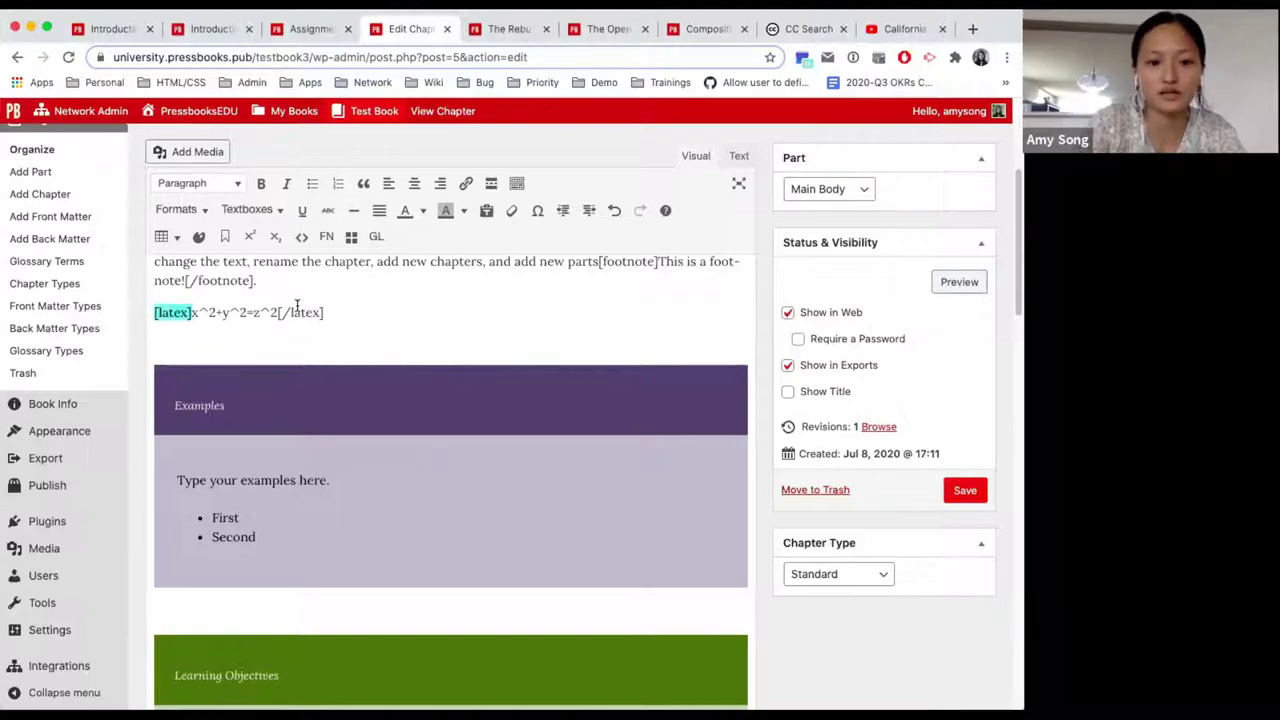
{"action": "left_click_drag", "start_coordinate": [323, 313], "coordinate": [278, 313]}
{"action": "left_click", "coordinate": [500, 357]}
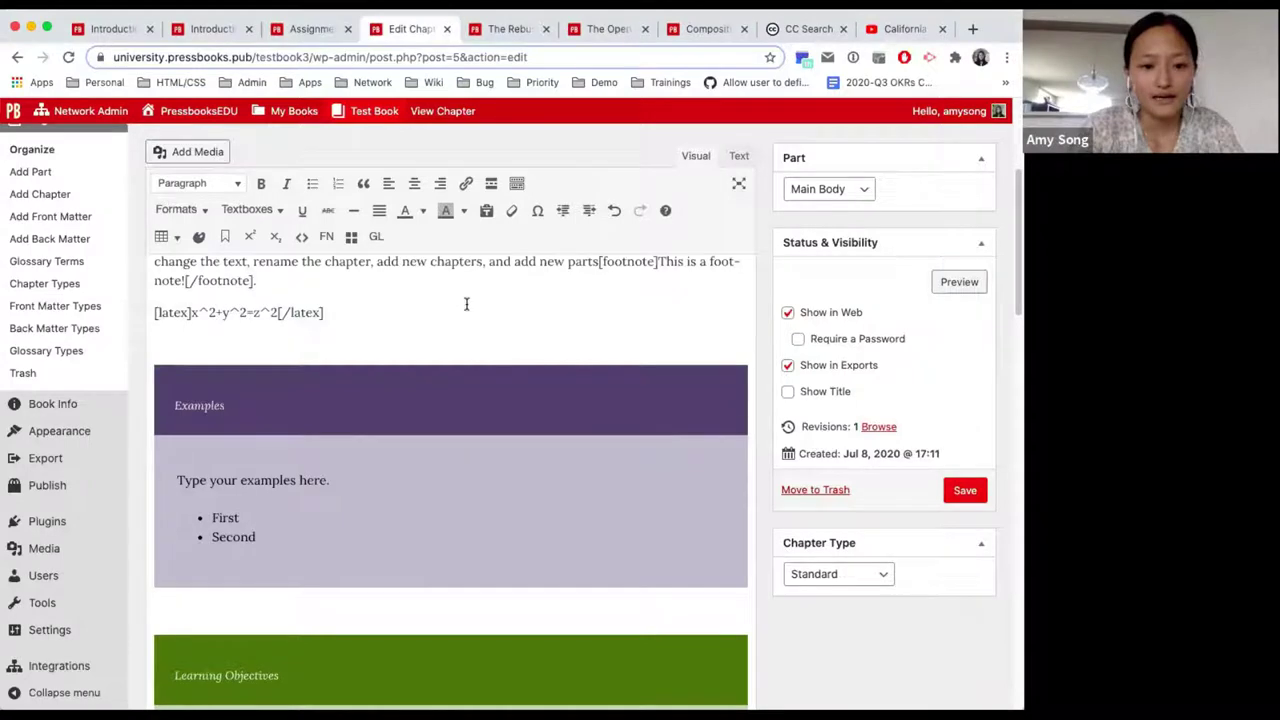
- Bring up the Add Media library for the chapter
{"action": "scroll", "coordinate": [462, 330], "scroll_direction": "up", "scroll_amount": 3}
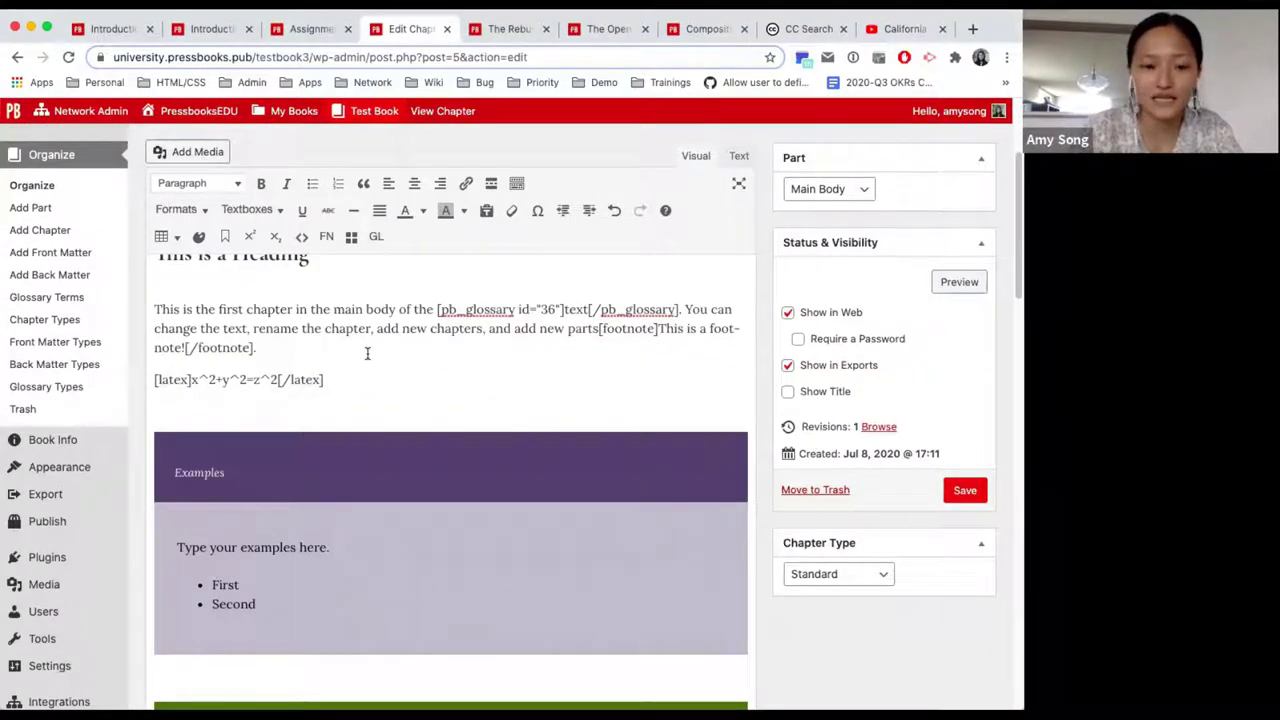
{"action": "scroll", "coordinate": [367, 353], "scroll_direction": "down", "scroll_amount": 1}
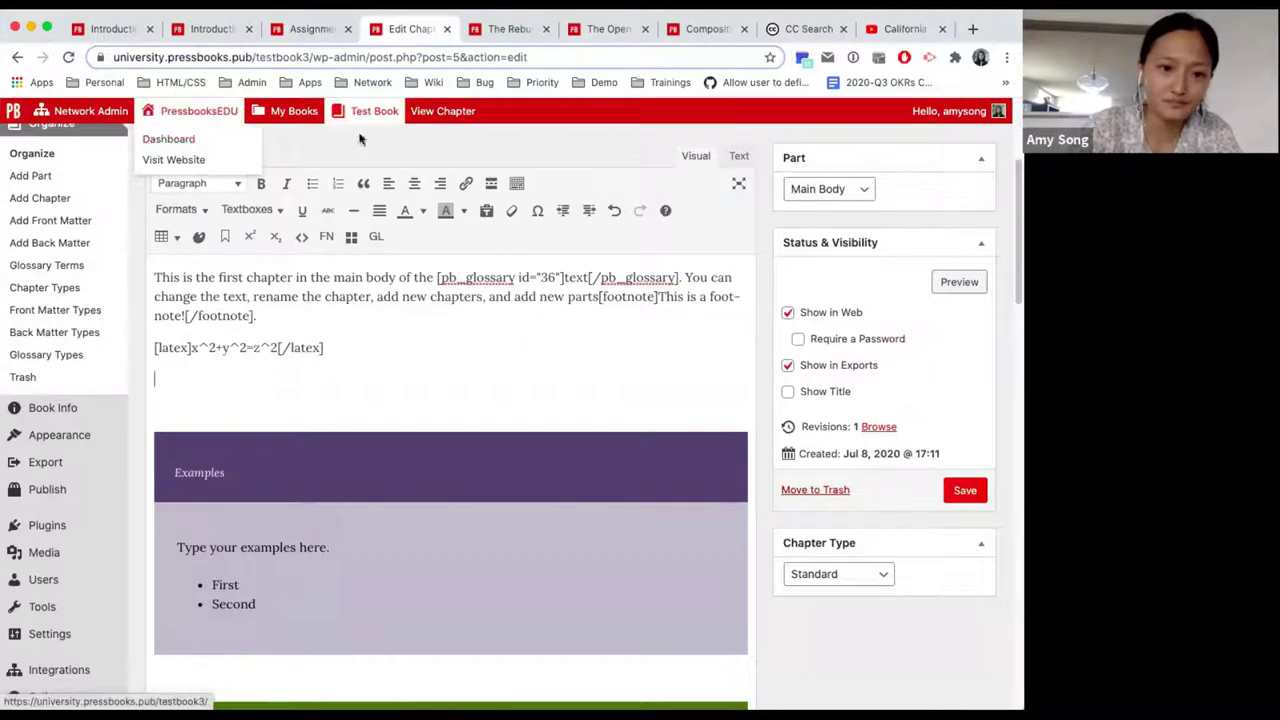
{"action": "left_click", "coordinate": [213, 157]}
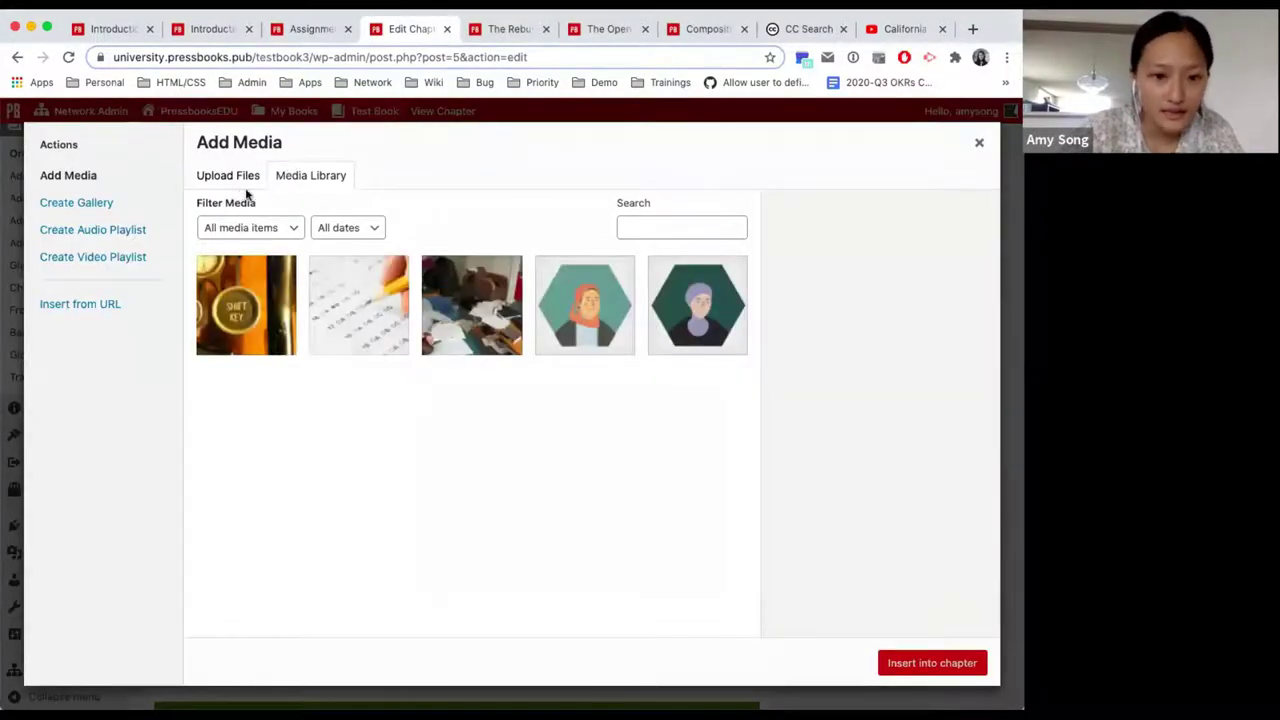
- Upload Strawberries.jpg to the media library, then view the Creative Commons search page
{"action": "left_click", "coordinate": [232, 177]}
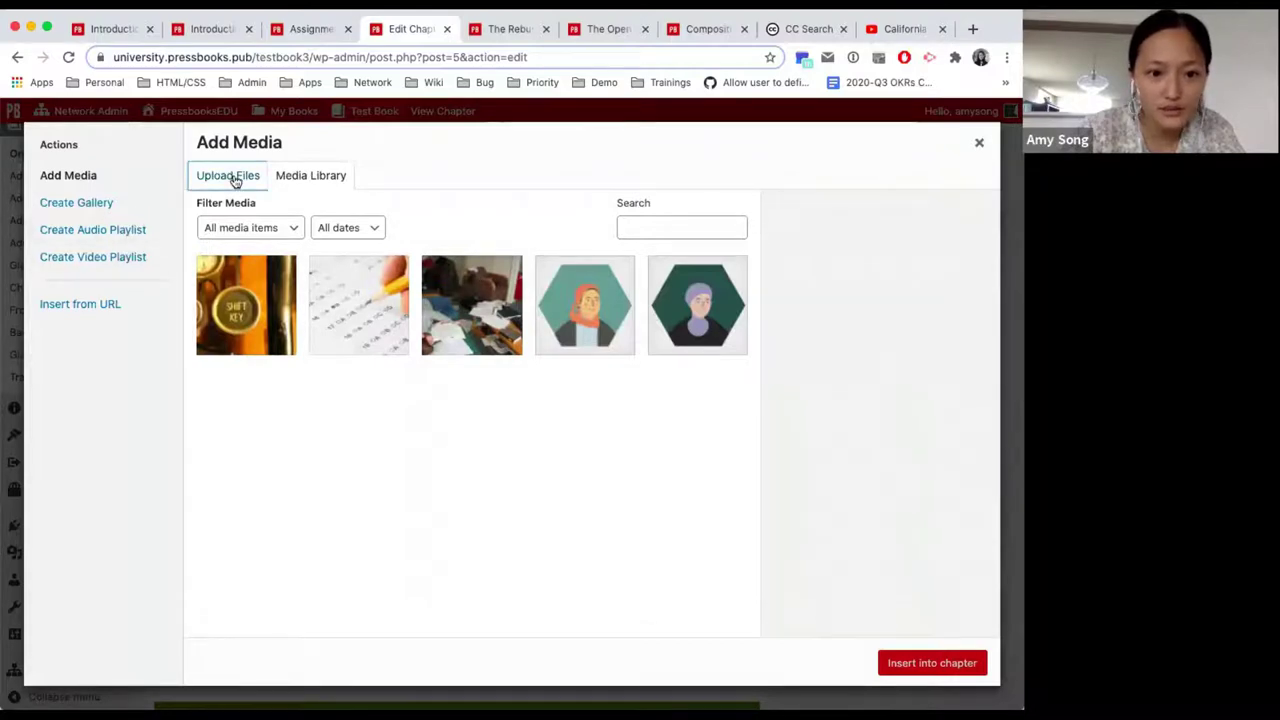
{"action": "left_click", "coordinate": [615, 422]}
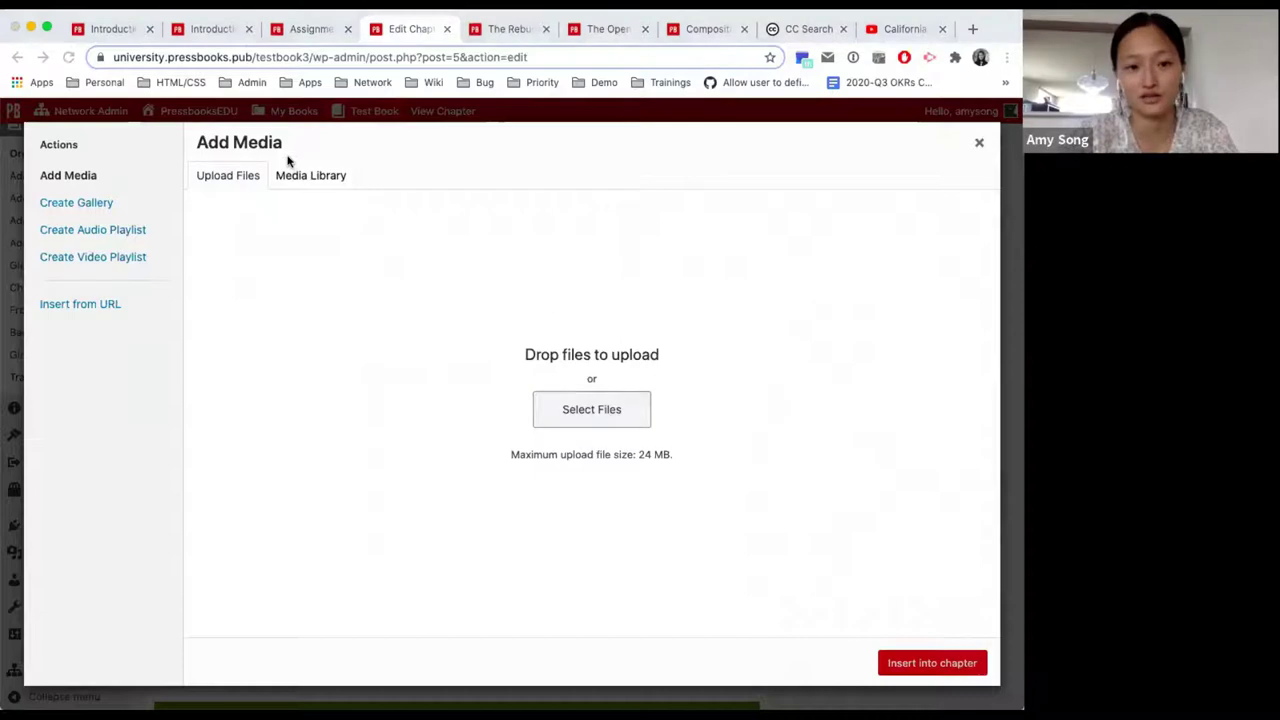
{"action": "key", "text": "Return"}
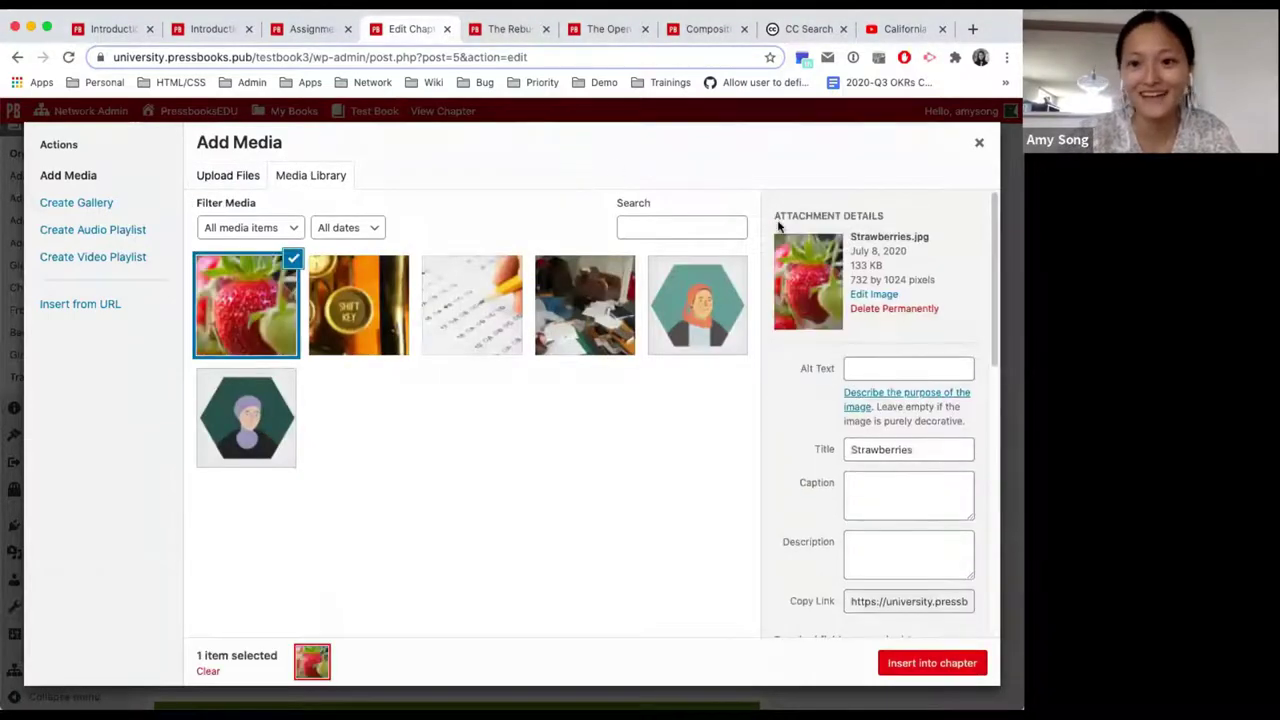
{"action": "left_click", "coordinate": [791, 30]}
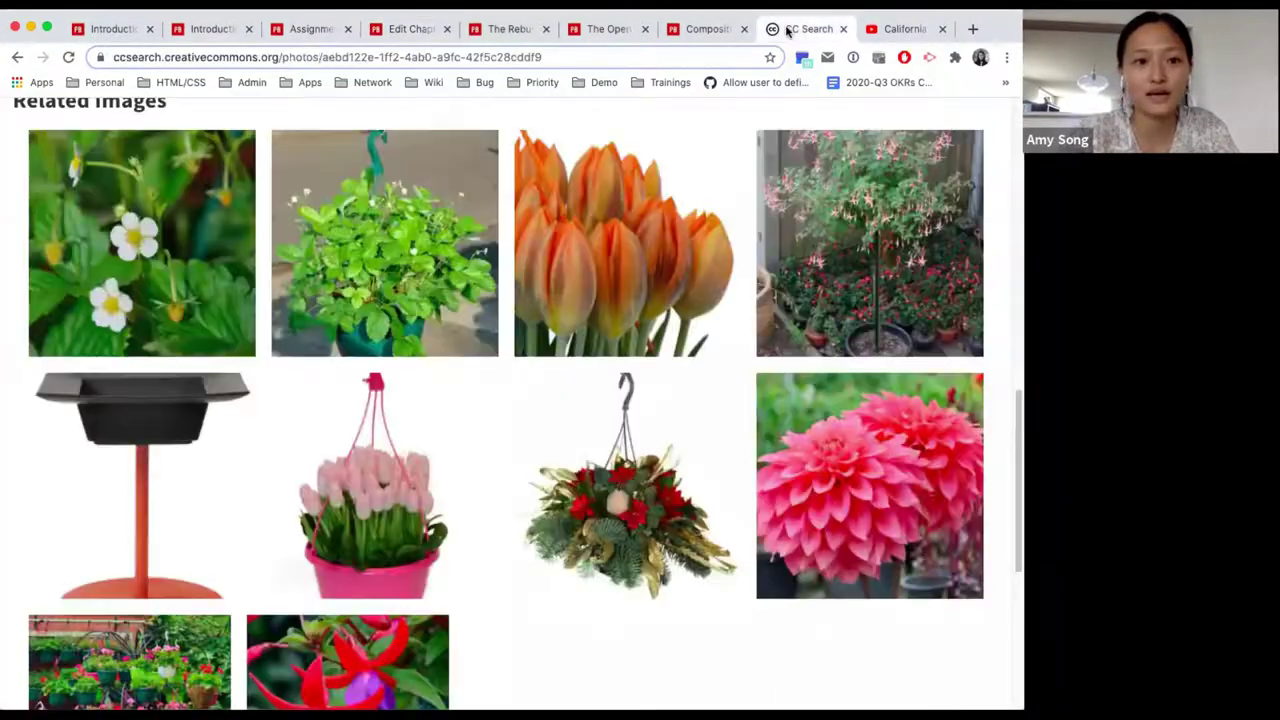
- Place the CC Search page beside Edit Chapter and review the strawberry photo's CC BY-NC-ND 2.0 licence
{"action": "left_click_drag", "start_coordinate": [788, 31], "coordinate": [415, 31]}
{"action": "left_click_drag", "start_coordinate": [510, 35], "coordinate": [514, 34]}
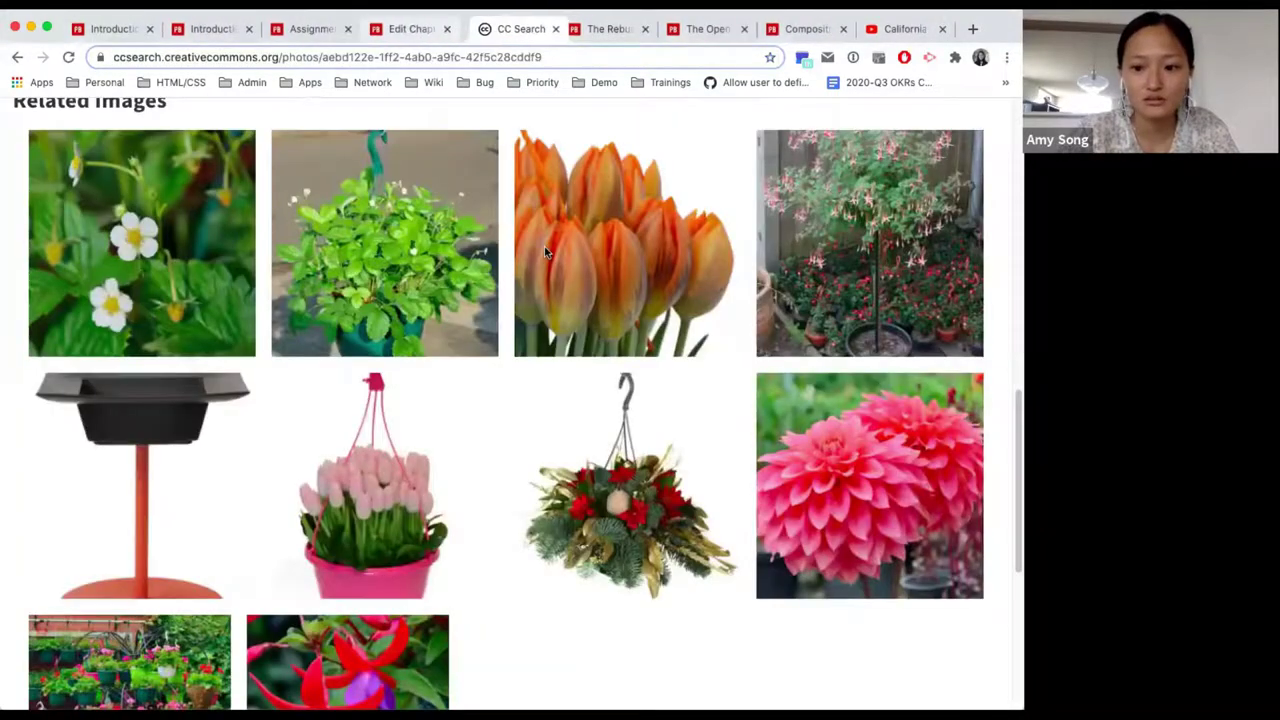
{"action": "scroll", "coordinate": [549, 261], "scroll_direction": "down", "scroll_amount": 1}
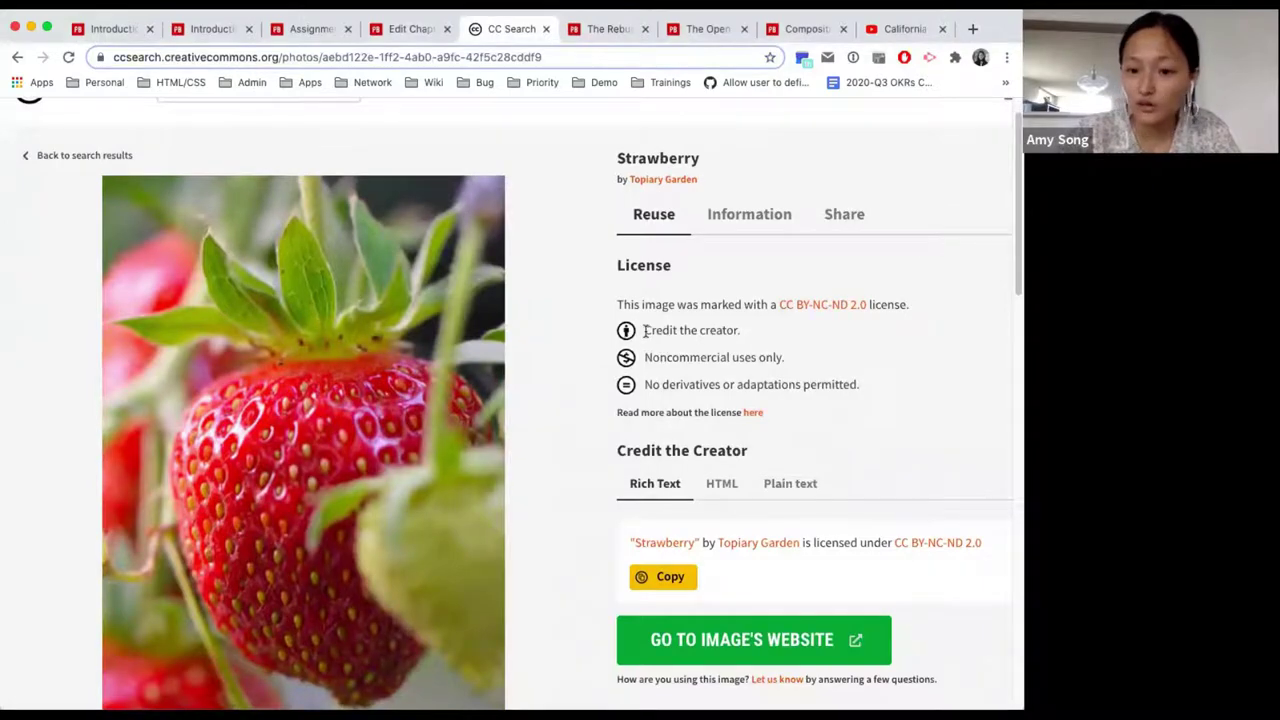
{"action": "scroll", "coordinate": [656, 350], "scroll_direction": "down", "scroll_amount": 2}
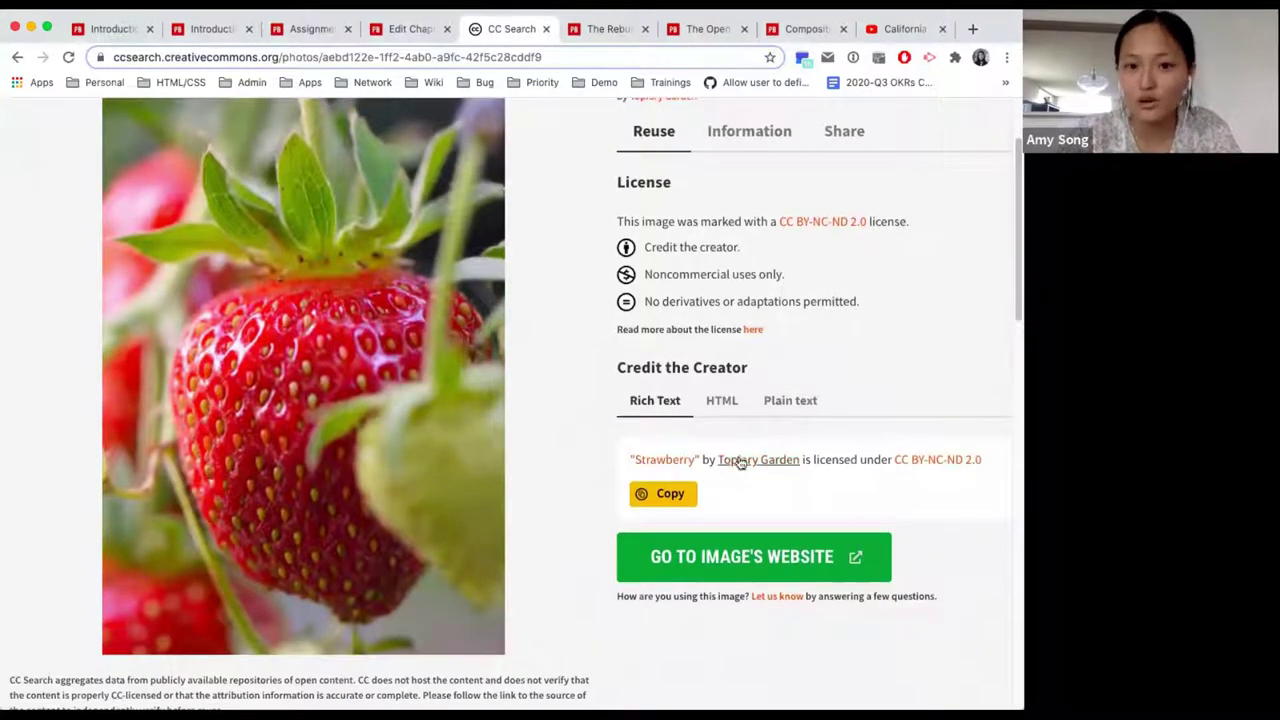
{"action": "left_click", "coordinate": [412, 30]}
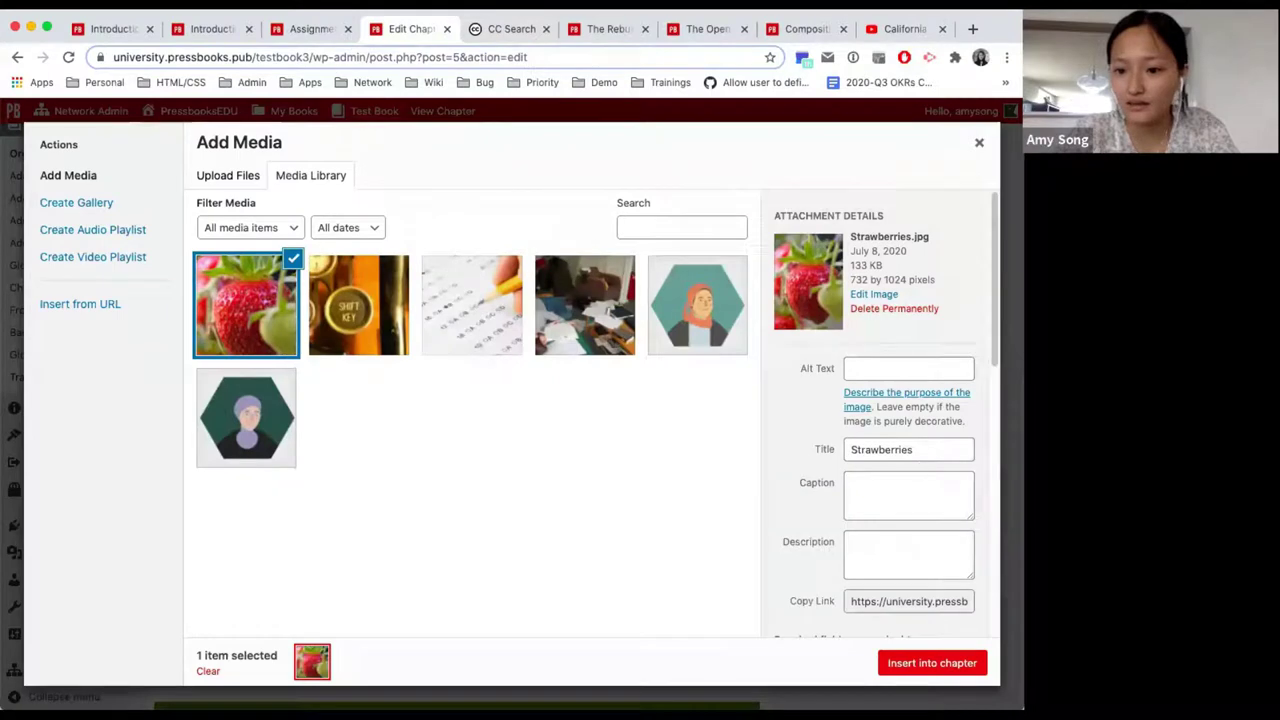
- Review the strawberry image's attribution fields and insert it below the LaTeX equation
{"action": "scroll", "coordinate": [921, 467], "scroll_direction": "down", "scroll_amount": 5}
{"action": "scroll", "coordinate": [921, 467], "scroll_direction": "down", "scroll_amount": 2}
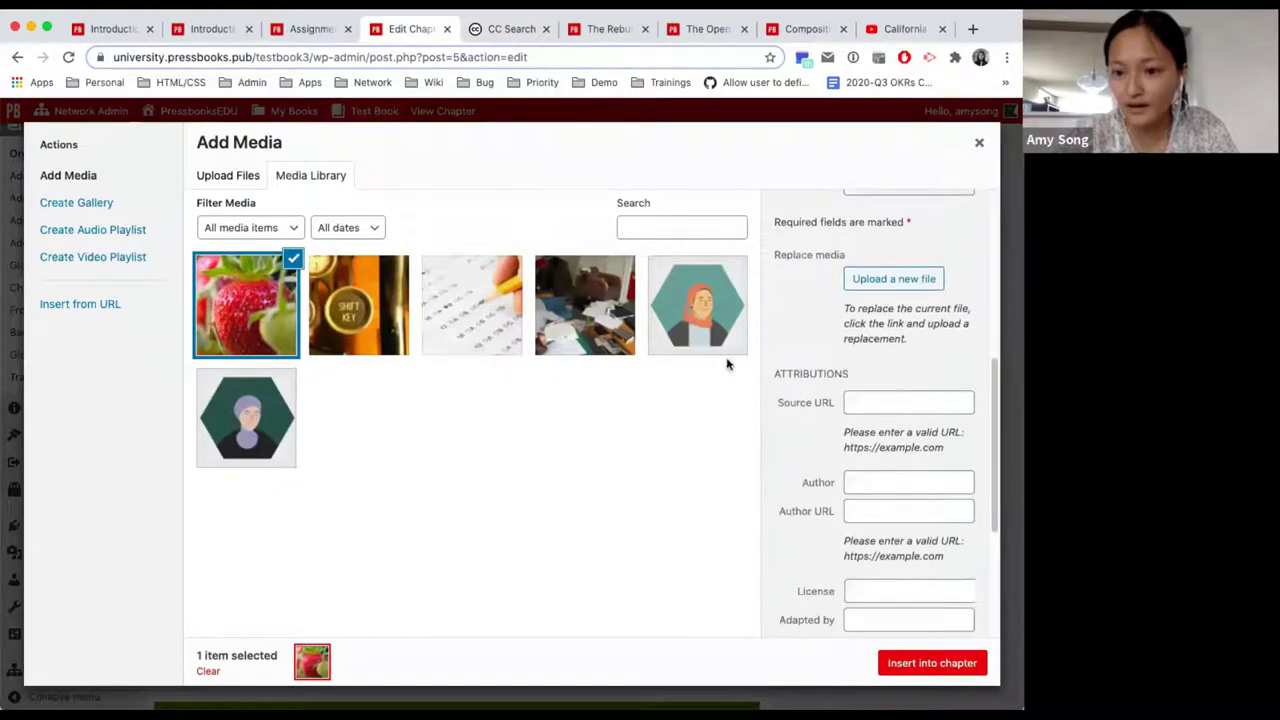
{"action": "scroll", "coordinate": [877, 465], "scroll_direction": "down", "scroll_amount": 1}
{"action": "scroll", "coordinate": [877, 465], "scroll_direction": "down", "scroll_amount": 2}
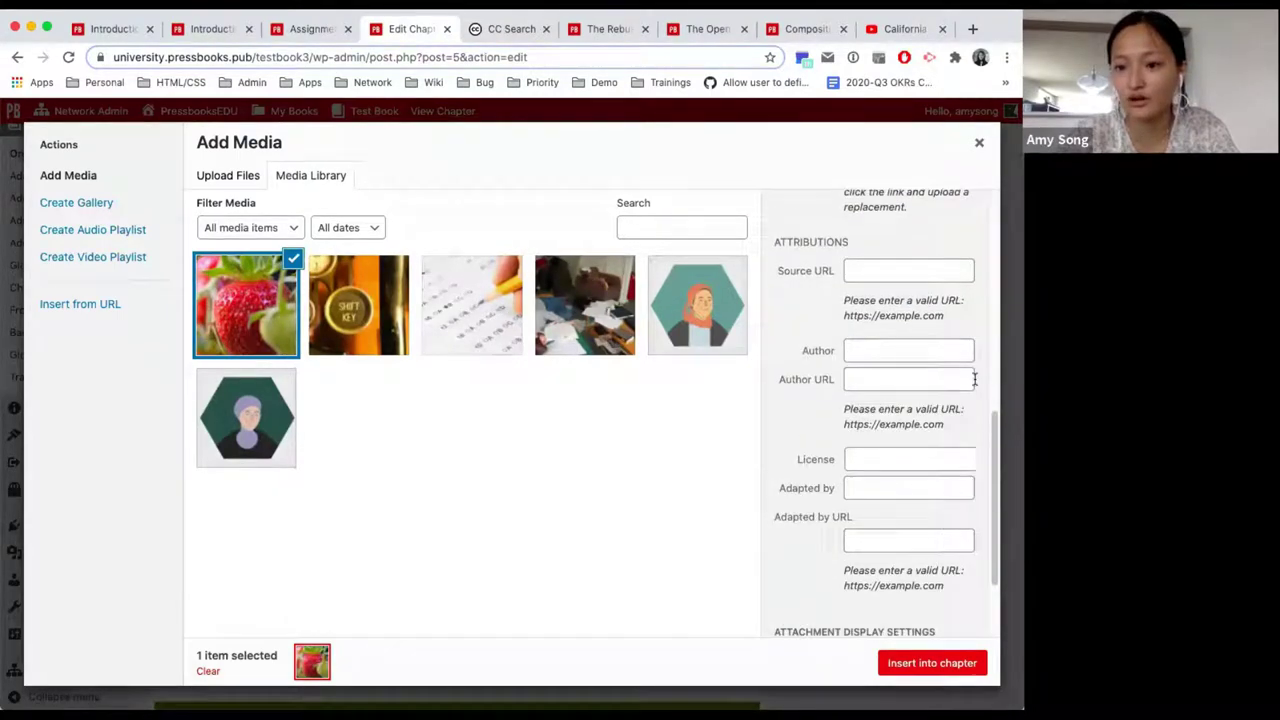
{"action": "scroll", "coordinate": [883, 271], "scroll_direction": "down", "scroll_amount": 1}
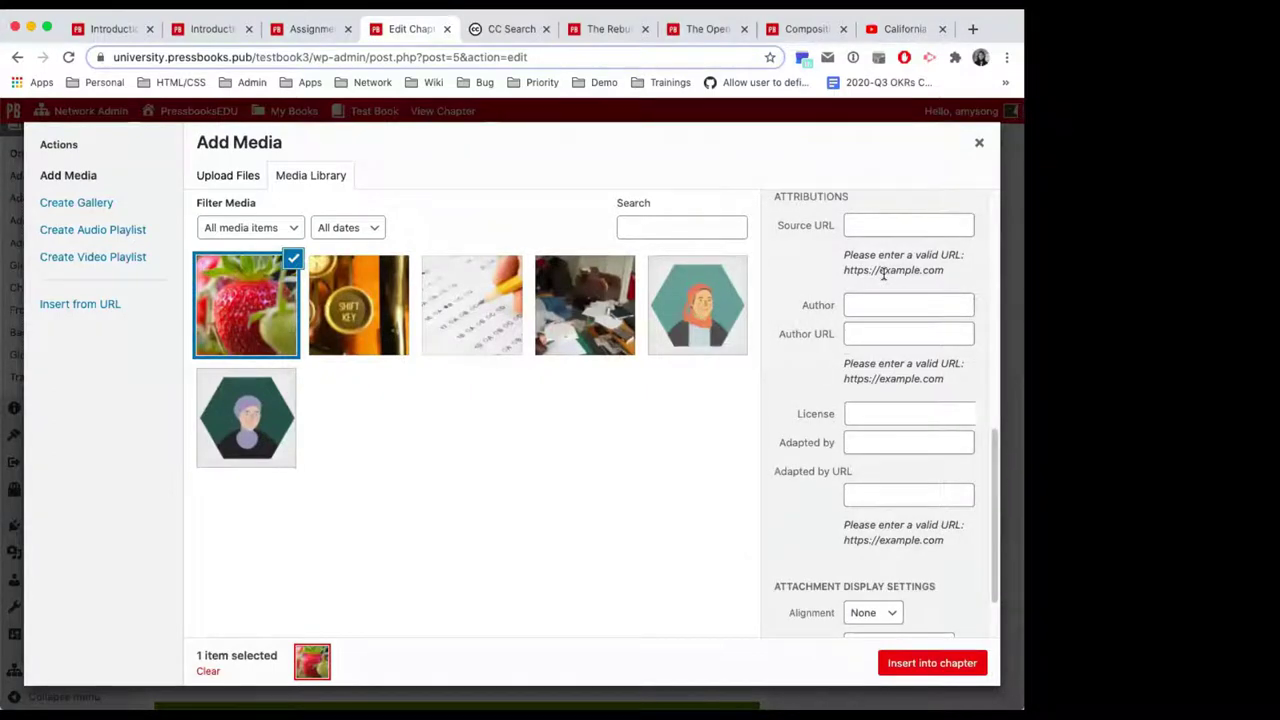
{"action": "scroll", "coordinate": [885, 275], "scroll_direction": "down", "scroll_amount": 1}
{"action": "scroll", "coordinate": [951, 420], "scroll_direction": "up", "scroll_amount": 7}
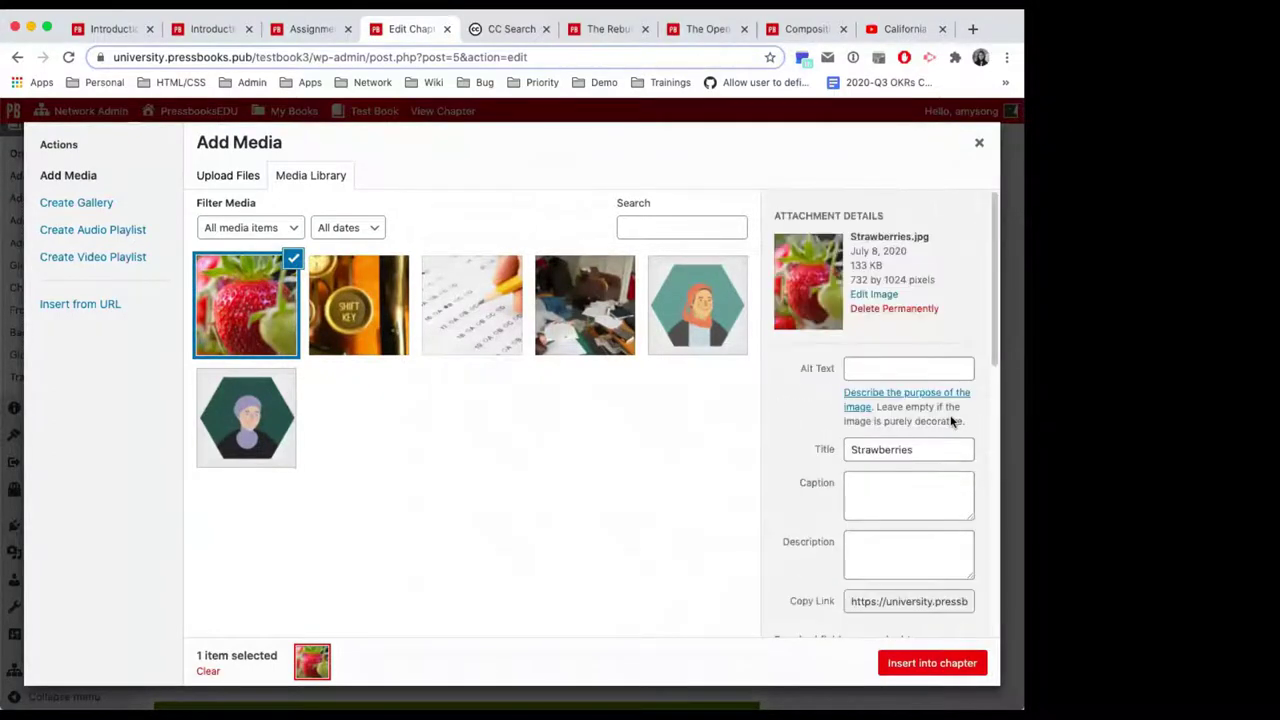
{"action": "scroll", "coordinate": [969, 428], "scroll_direction": "down", "scroll_amount": 2}
{"action": "scroll", "coordinate": [912, 225], "scroll_direction": "up", "scroll_amount": 1}
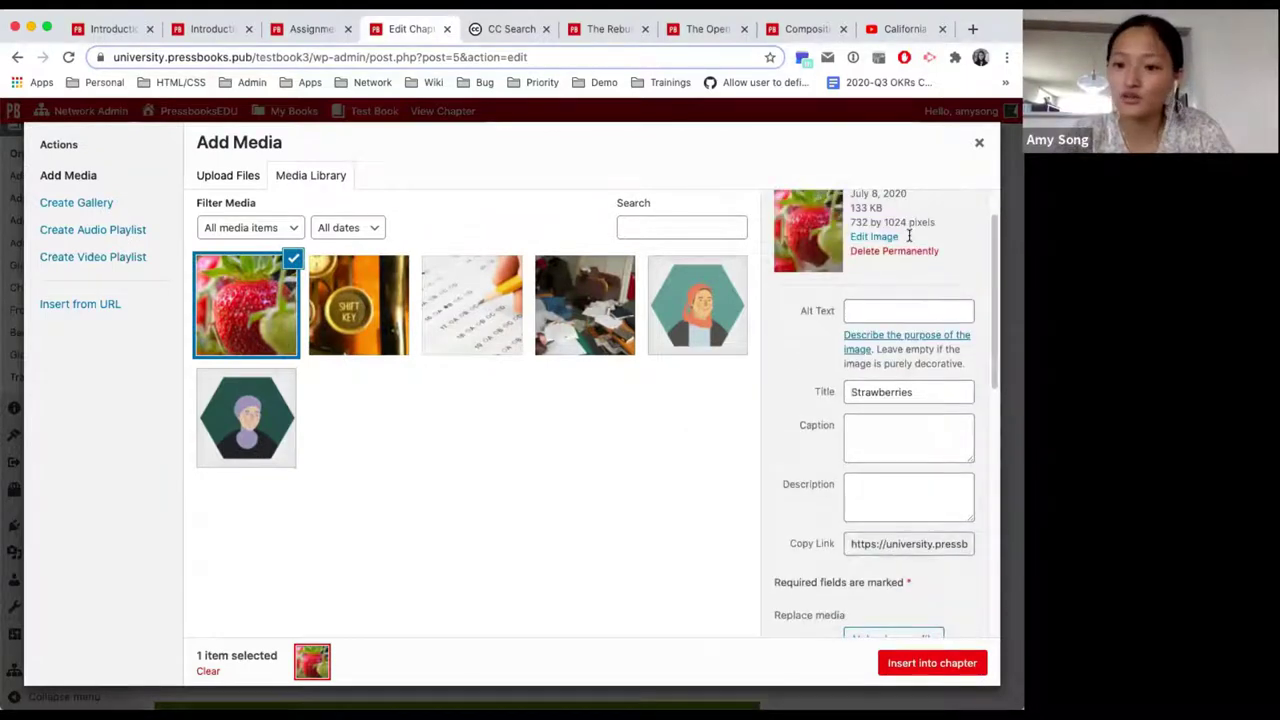
{"action": "key", "text": "Tab"}
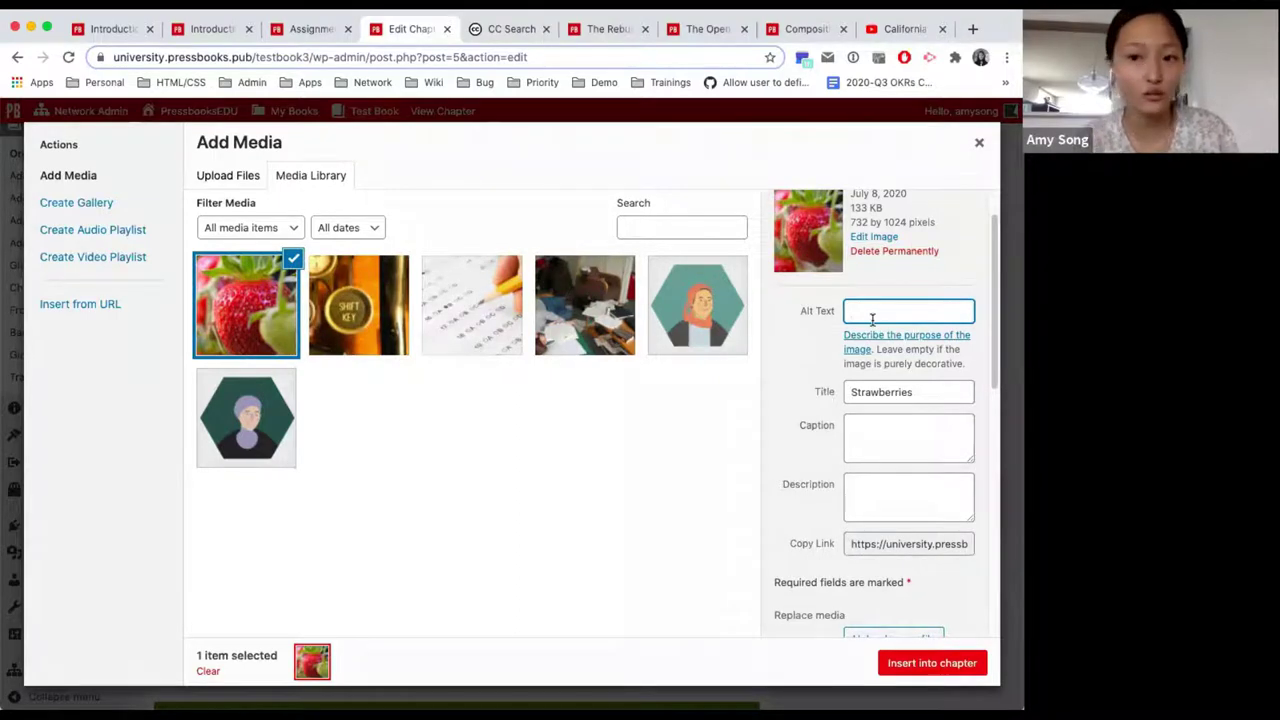
{"action": "left_click", "coordinate": [932, 663]}
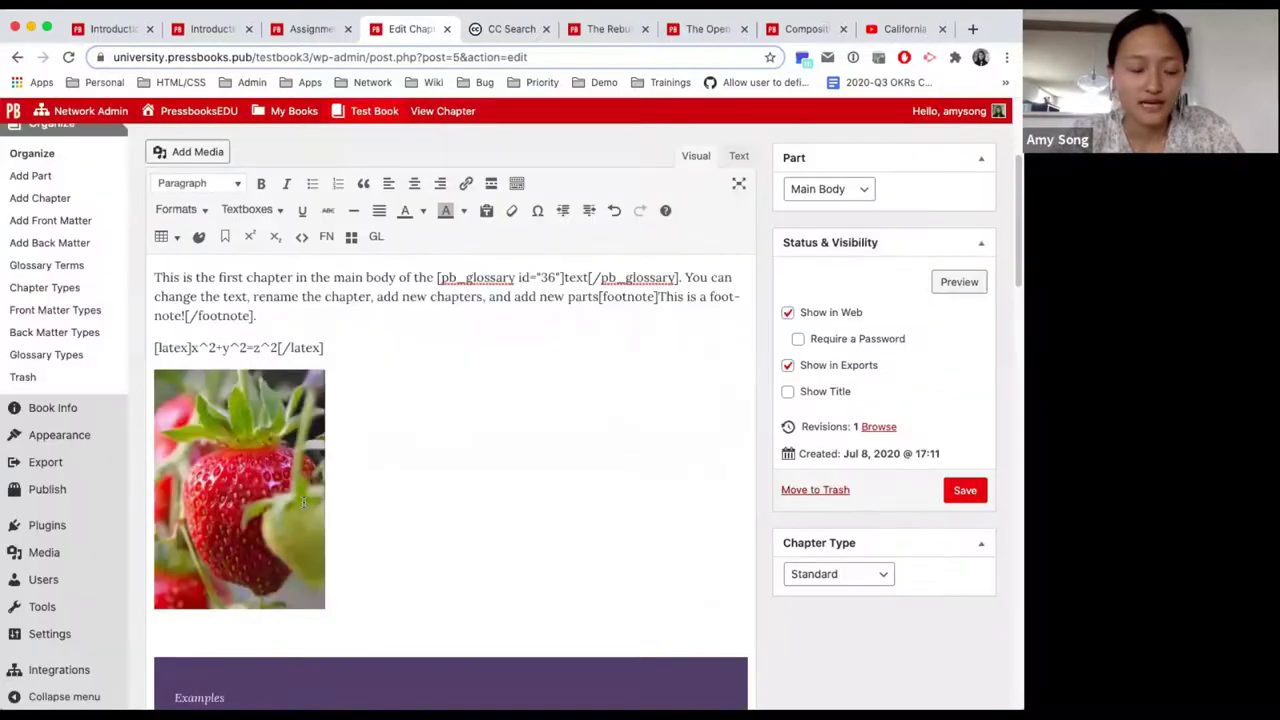
- Give the strawberry image alt text 'Picture of a strawberry' and caption 'Ripe Strawberry'
{"action": "left_click", "coordinate": [303, 502]}
{"action": "left_click", "coordinate": [277, 346]}
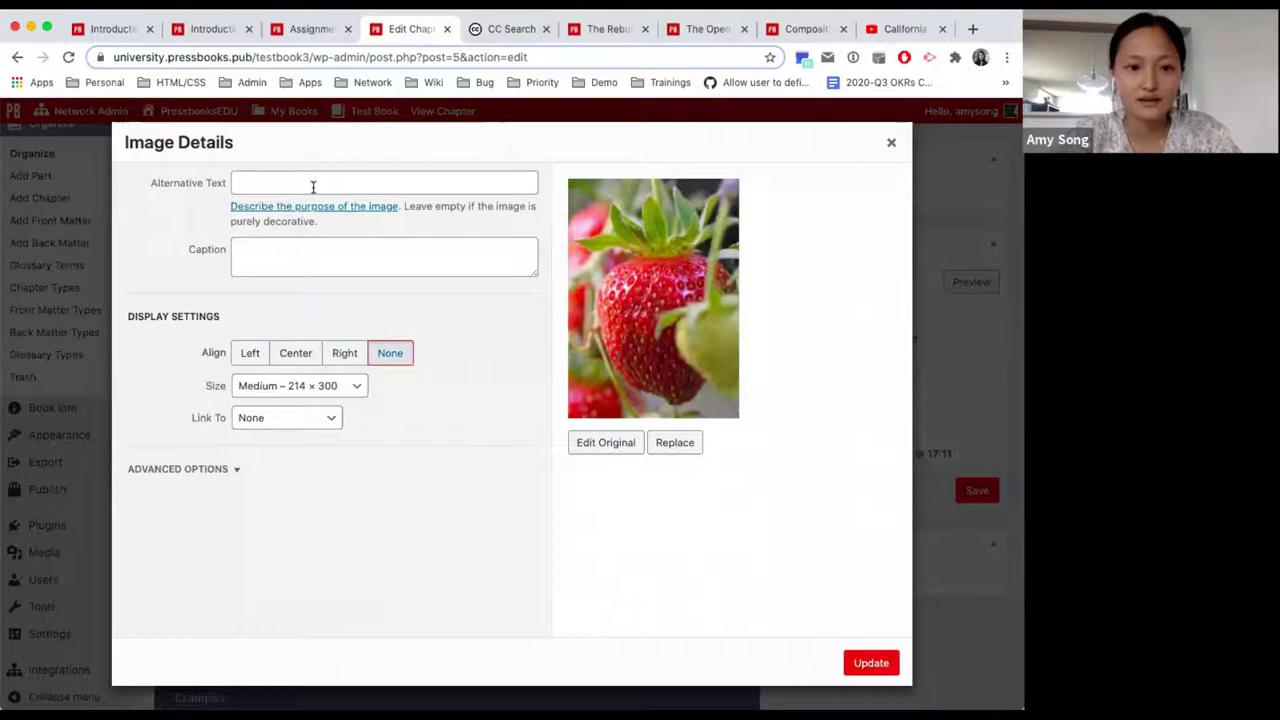
{"action": "left_click", "coordinate": [313, 183]}
{"action": "type", "text": "Picture of"}
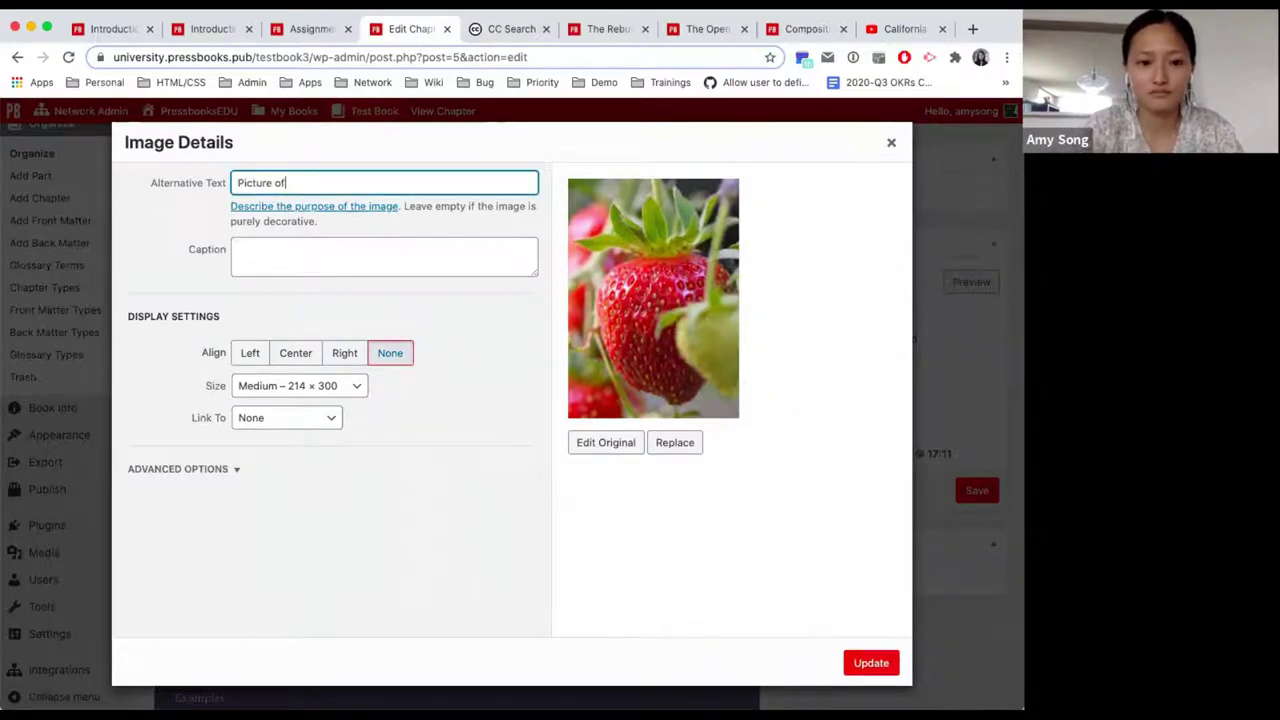
{"action": "type", "text": " a strawberr"}
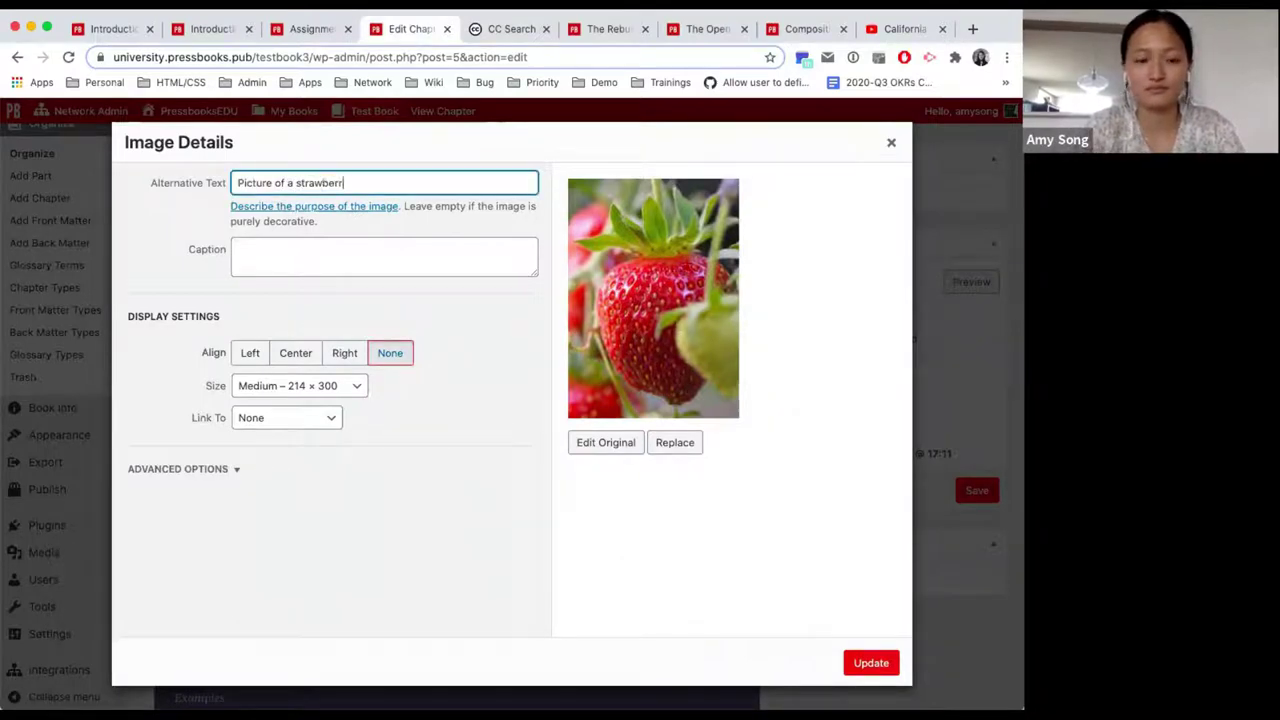
{"action": "type", "text": "y"}
{"action": "left_click", "coordinate": [277, 257]}
{"action": "type", "text": "Ripe Staawberry"}
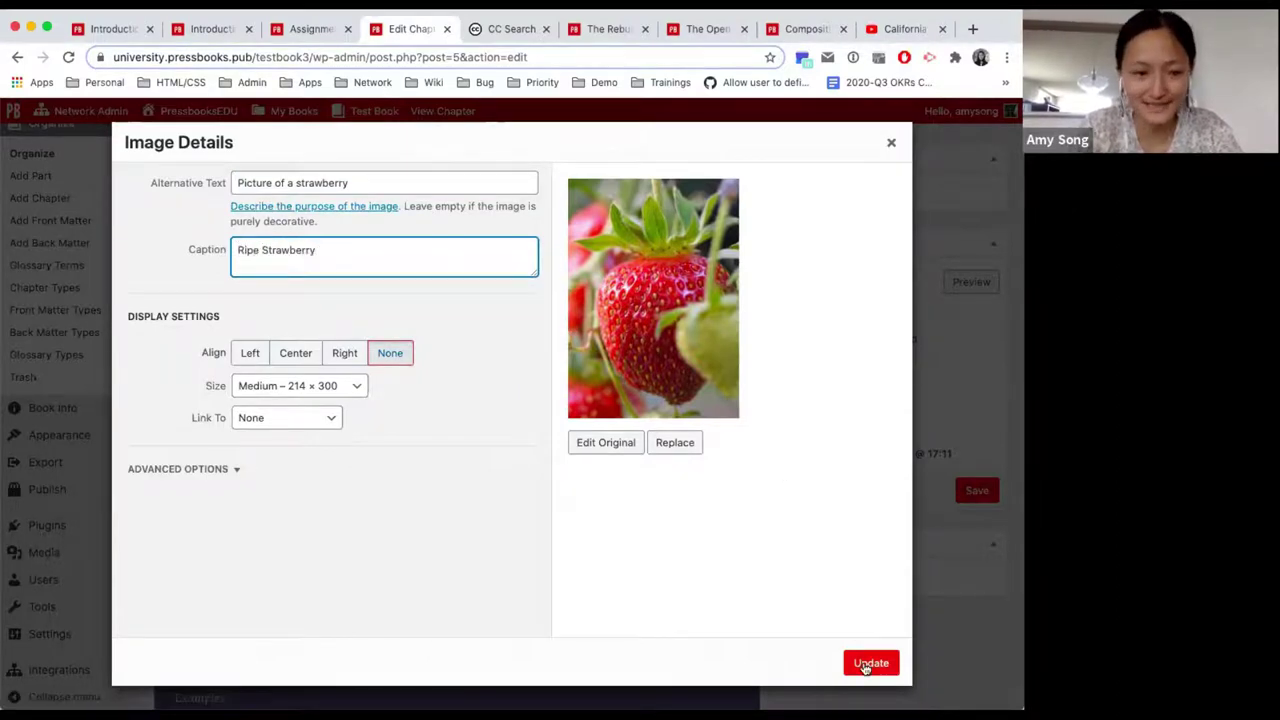
{"action": "left_click", "coordinate": [866, 664]}
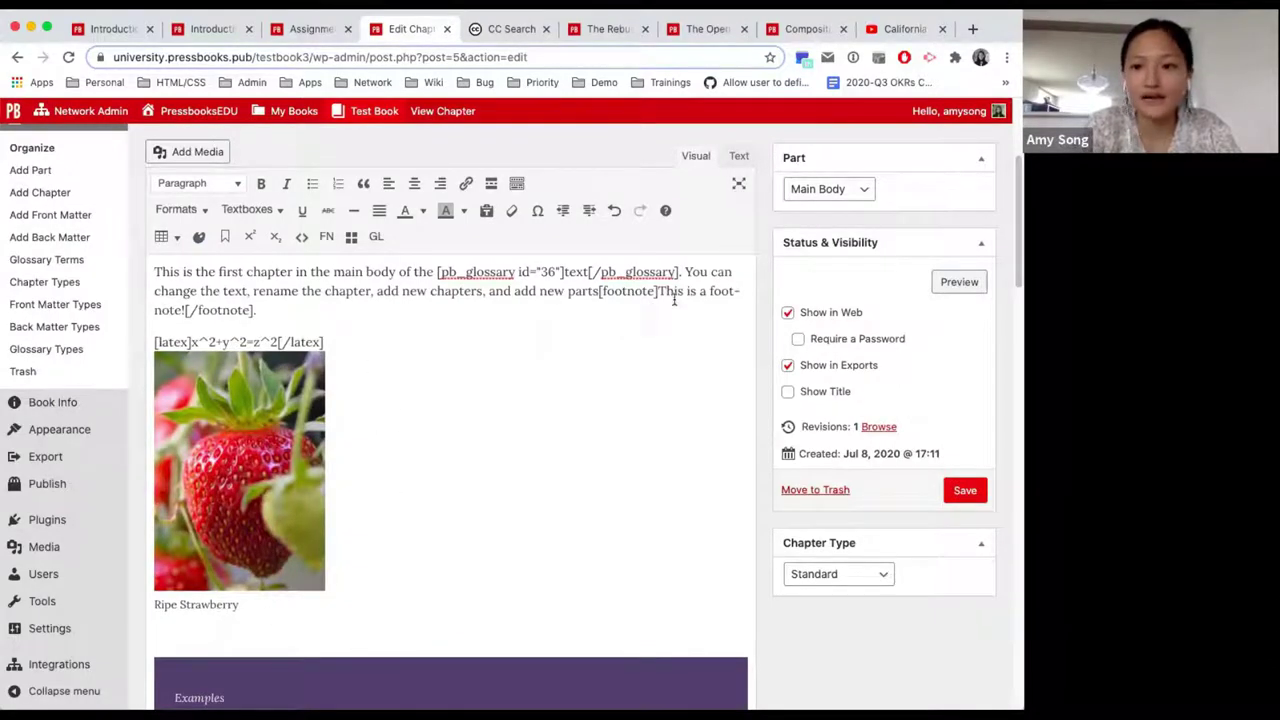
{"action": "left_click", "coordinate": [906, 28]}
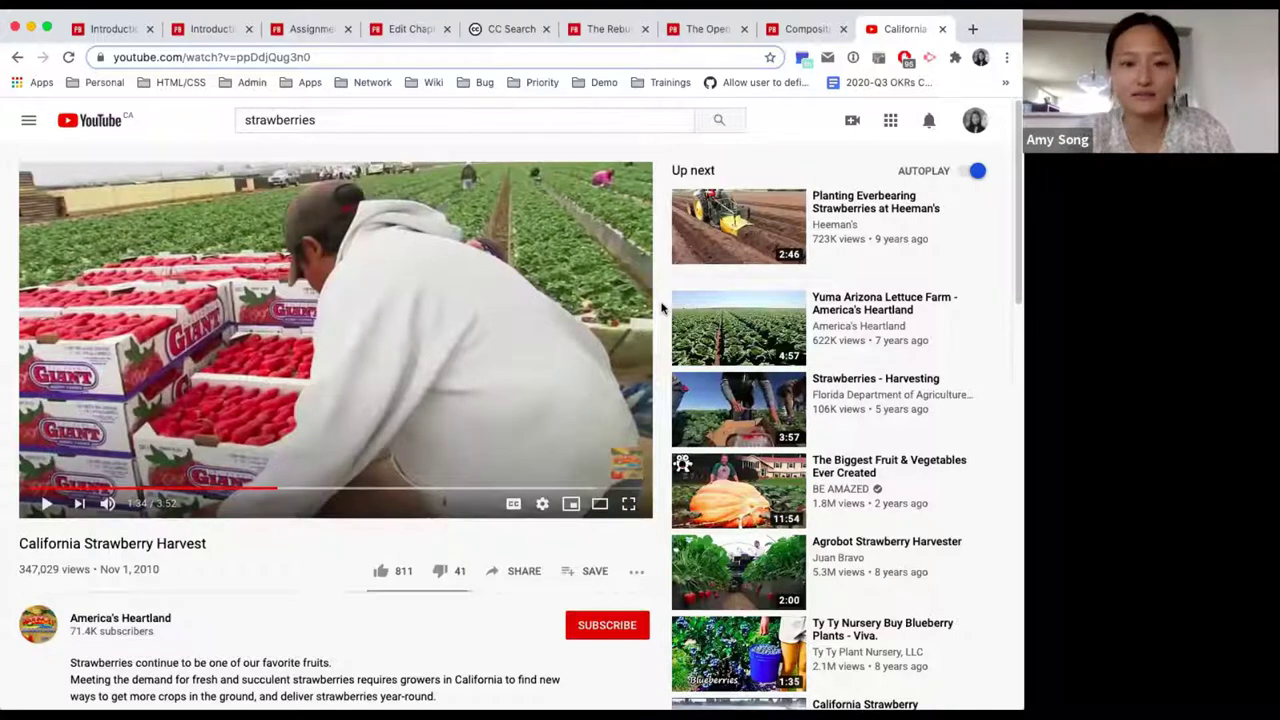
- Copy the California Strawberry Harvest video's YouTube URL and paste it below the strawberry image
{"action": "left_click", "coordinate": [466, 53]}
{"action": "key", "text": "ctrl+c"}
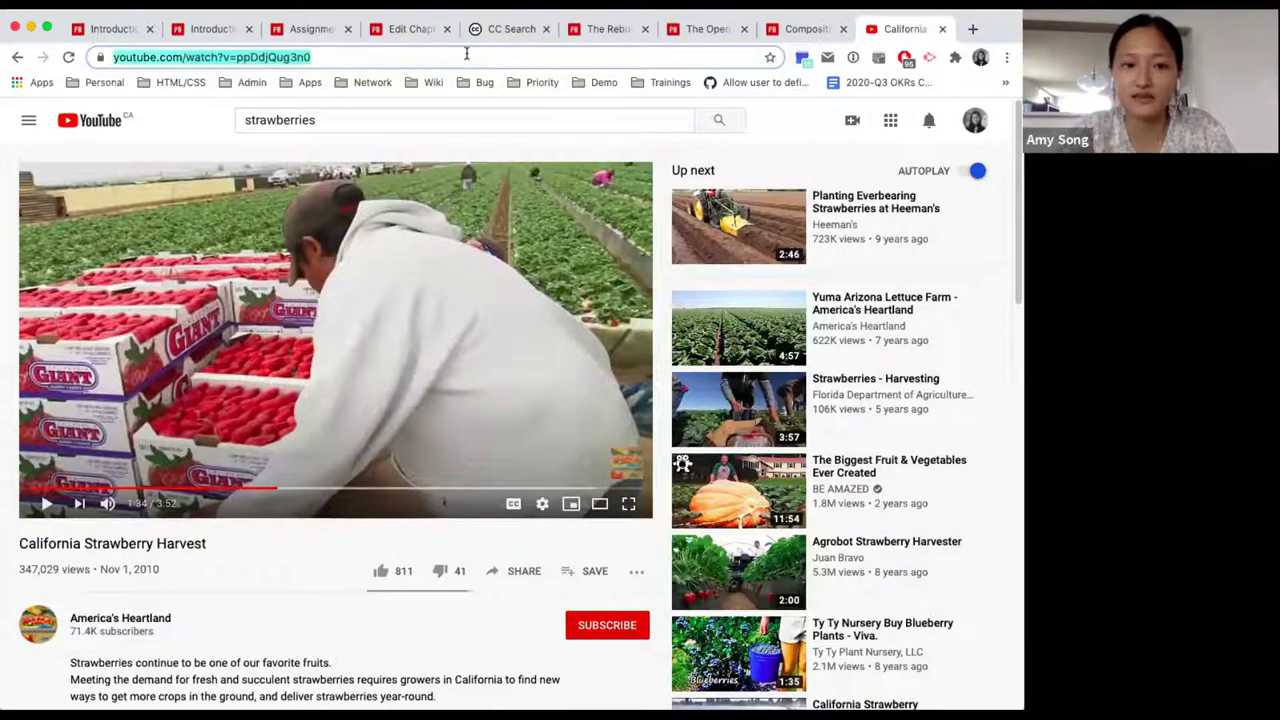
{"action": "left_click", "coordinate": [380, 28]}
{"action": "key", "text": "ctrl+v"}
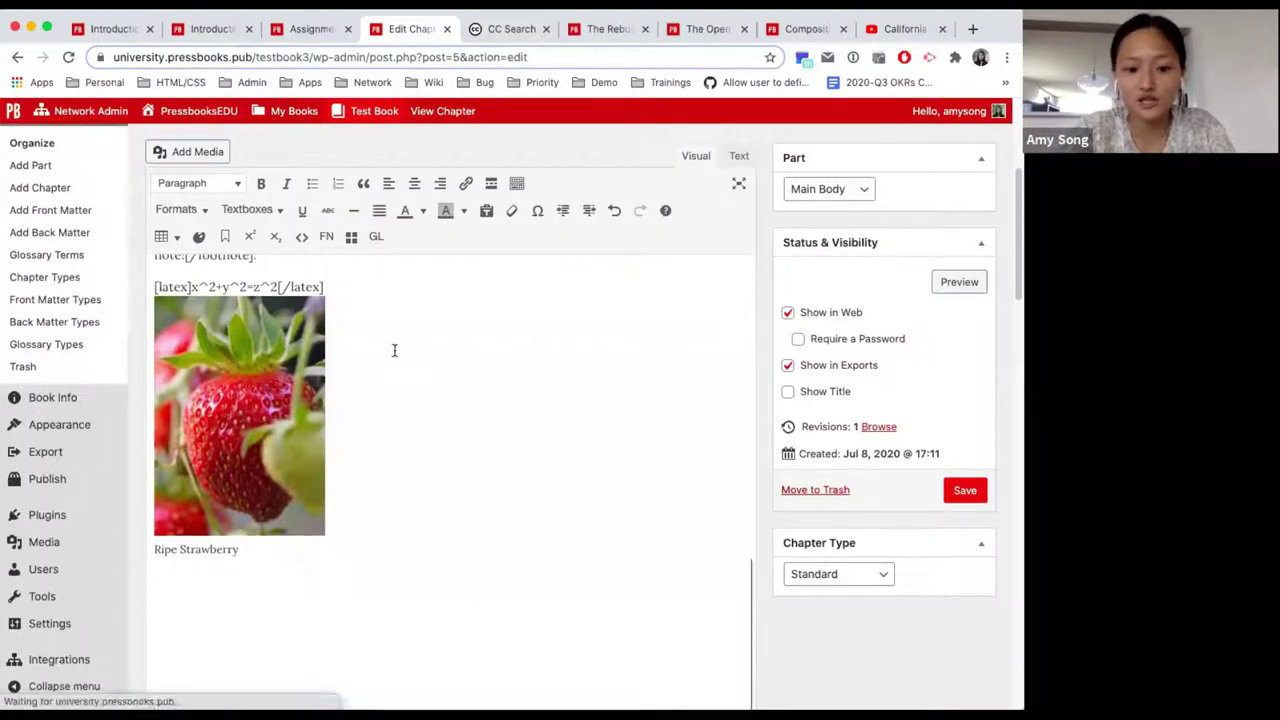
- Save Chapter 1 with the embedded strawberry harvest video and open its public view
{"action": "scroll", "coordinate": [394, 350], "scroll_direction": "down", "scroll_amount": 3}
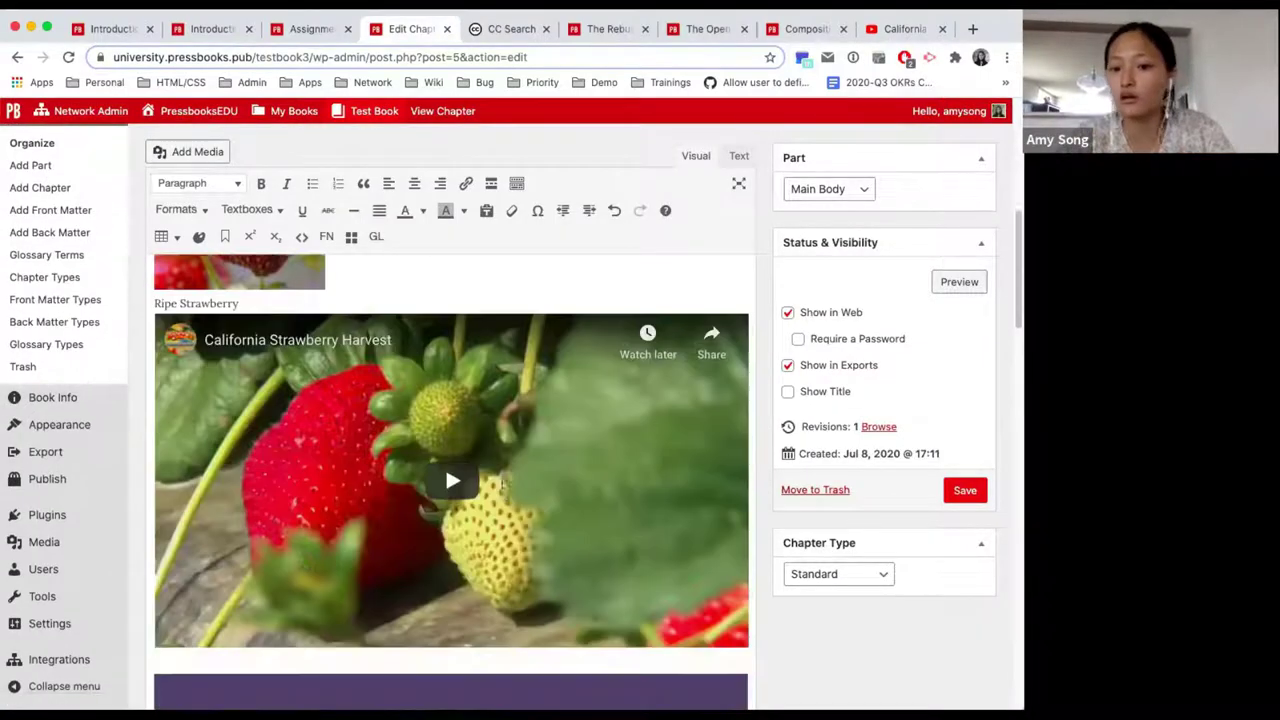
{"action": "scroll", "coordinate": [503, 480], "scroll_direction": "down", "scroll_amount": 1}
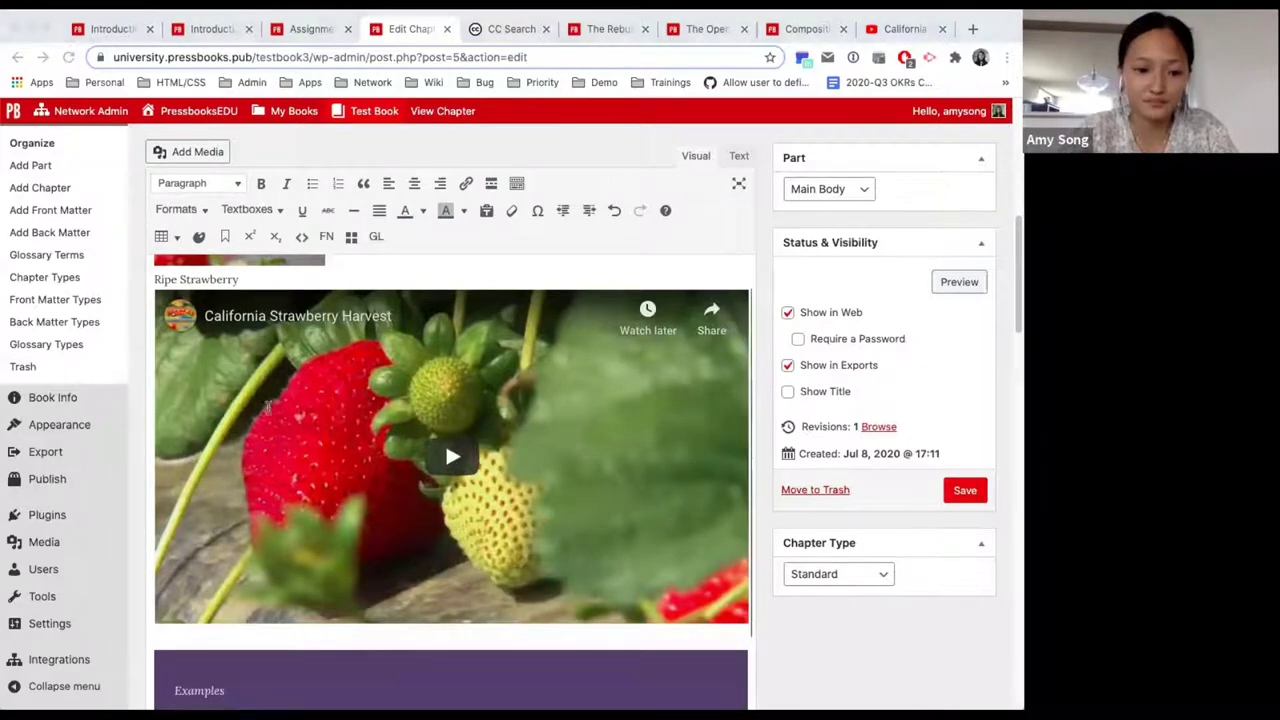
{"action": "left_click", "coordinate": [573, 348]}
{"action": "scroll", "coordinate": [571, 346], "scroll_direction": "up", "scroll_amount": 3}
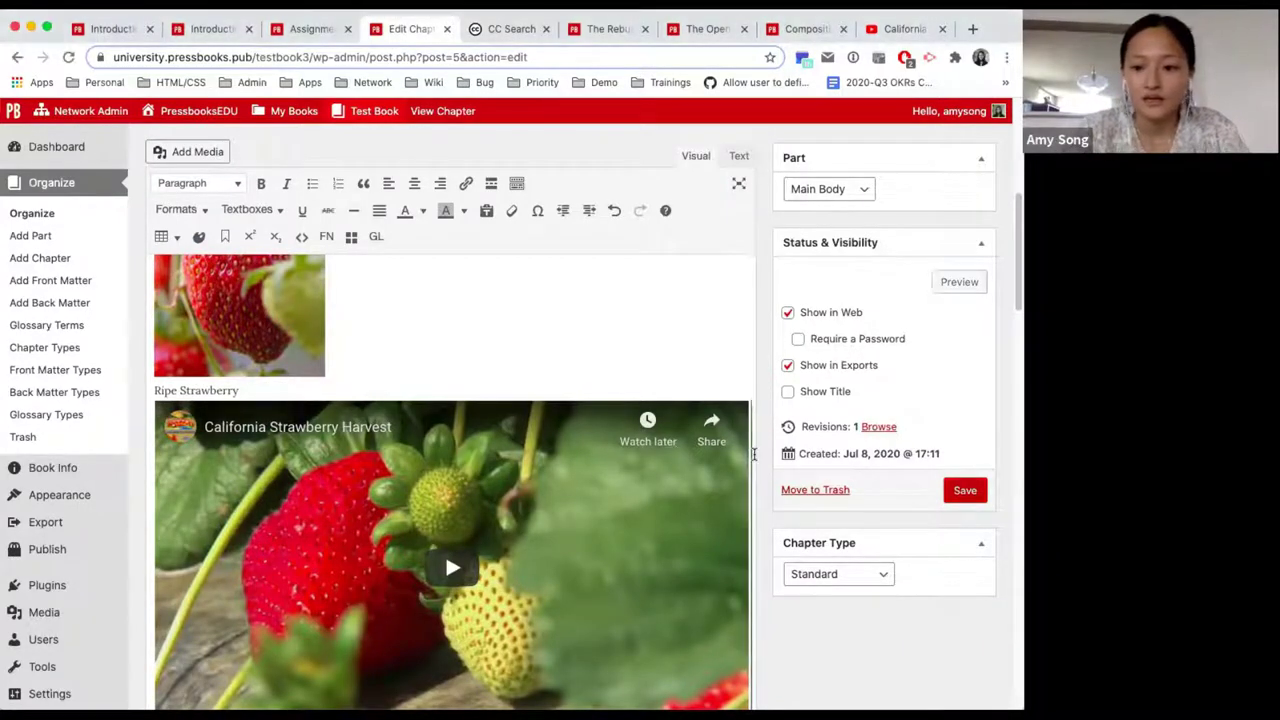
{"action": "left_click", "coordinate": [978, 491]}
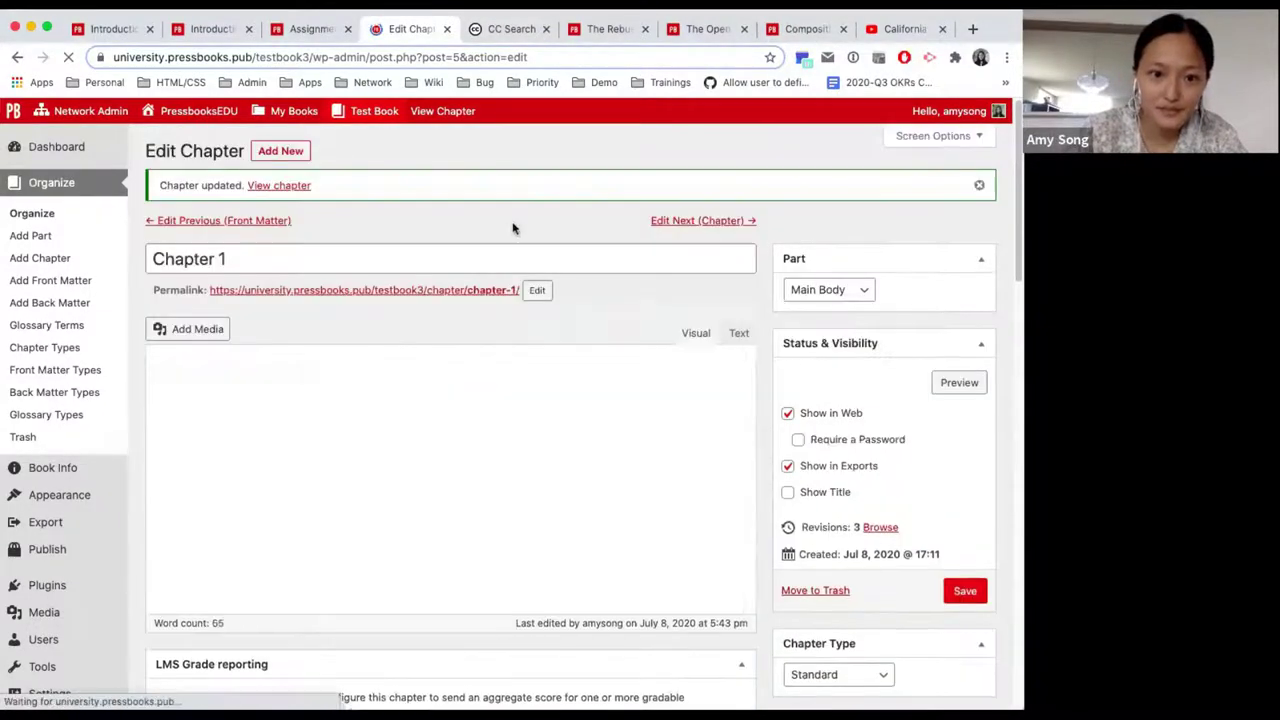
{"action": "left_click", "coordinate": [279, 186]}
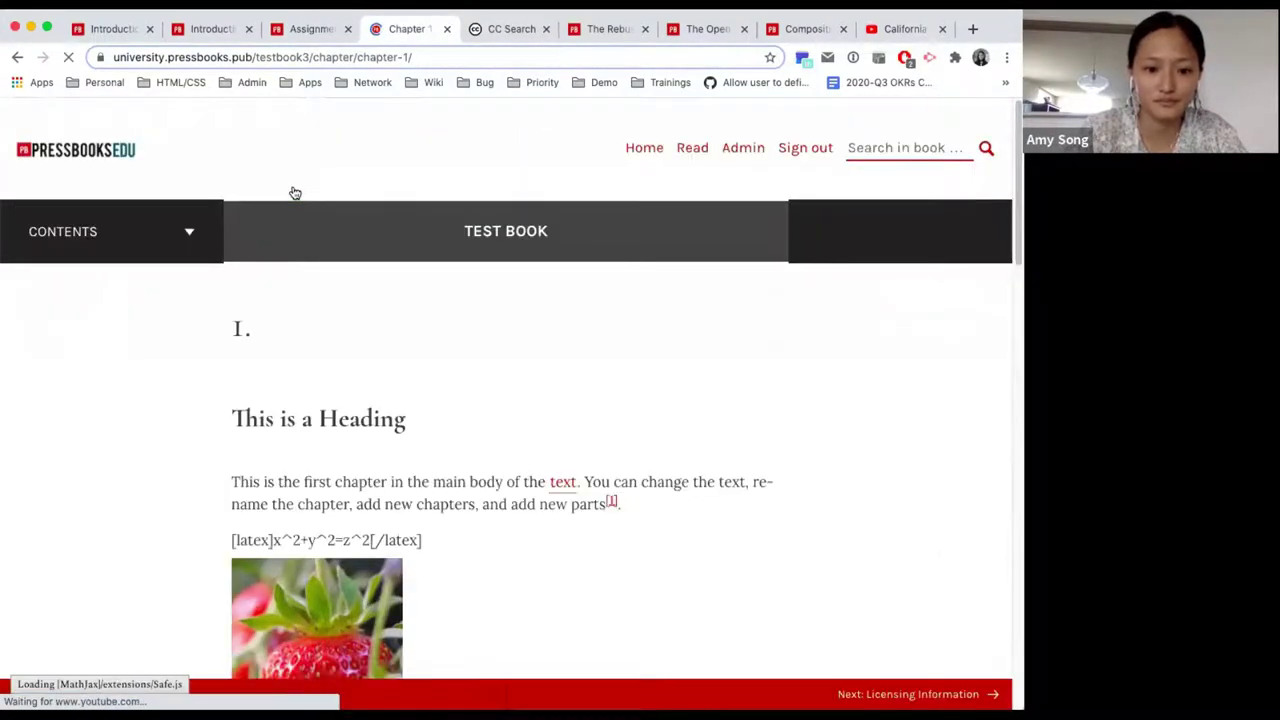
- Test the footnote links and glossary term on the public Chapter 1 page
{"action": "scroll", "coordinate": [300, 271], "scroll_direction": "down", "scroll_amount": 10}
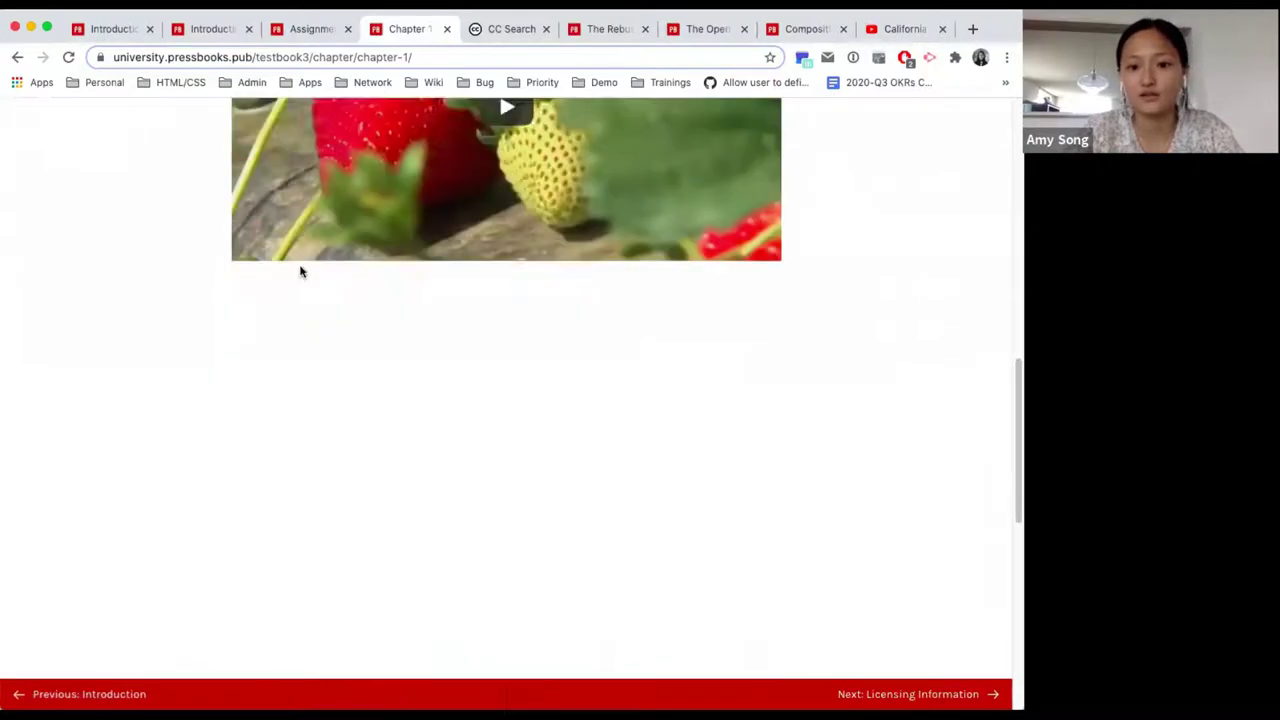
{"action": "scroll", "coordinate": [300, 271], "scroll_direction": "down", "scroll_amount": 10}
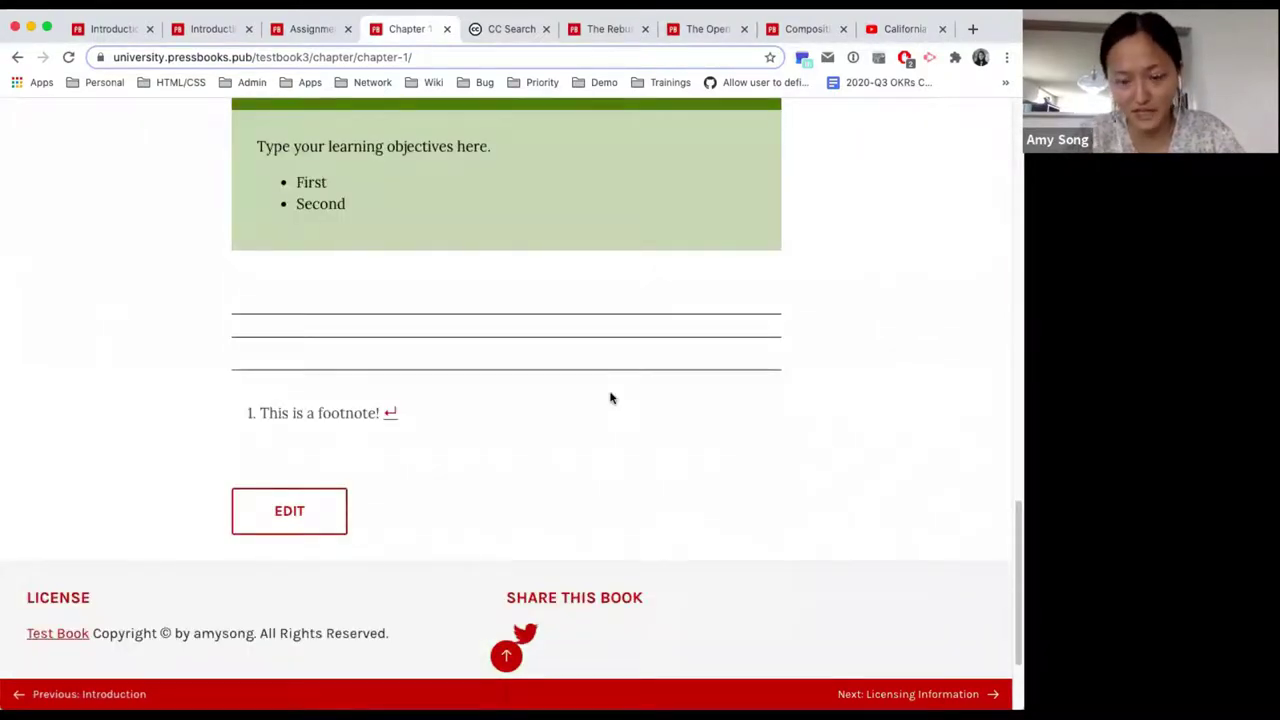
{"action": "scroll", "coordinate": [520, 343], "scroll_direction": "up", "scroll_amount": 3}
{"action": "scroll", "coordinate": [460, 440], "scroll_direction": "down", "scroll_amount": 1}
{"action": "left_click", "coordinate": [391, 532]}
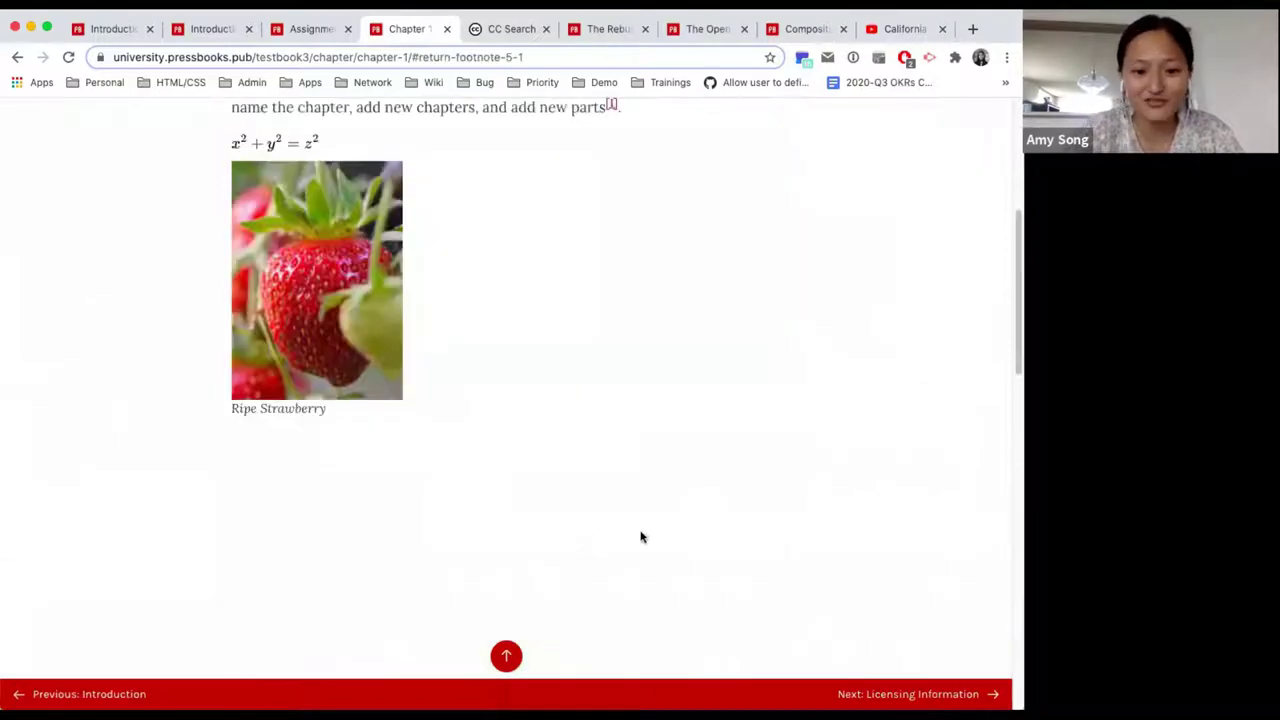
{"action": "scroll", "coordinate": [626, 217], "scroll_direction": "up", "scroll_amount": 1}
{"action": "left_click", "coordinate": [610, 191]}
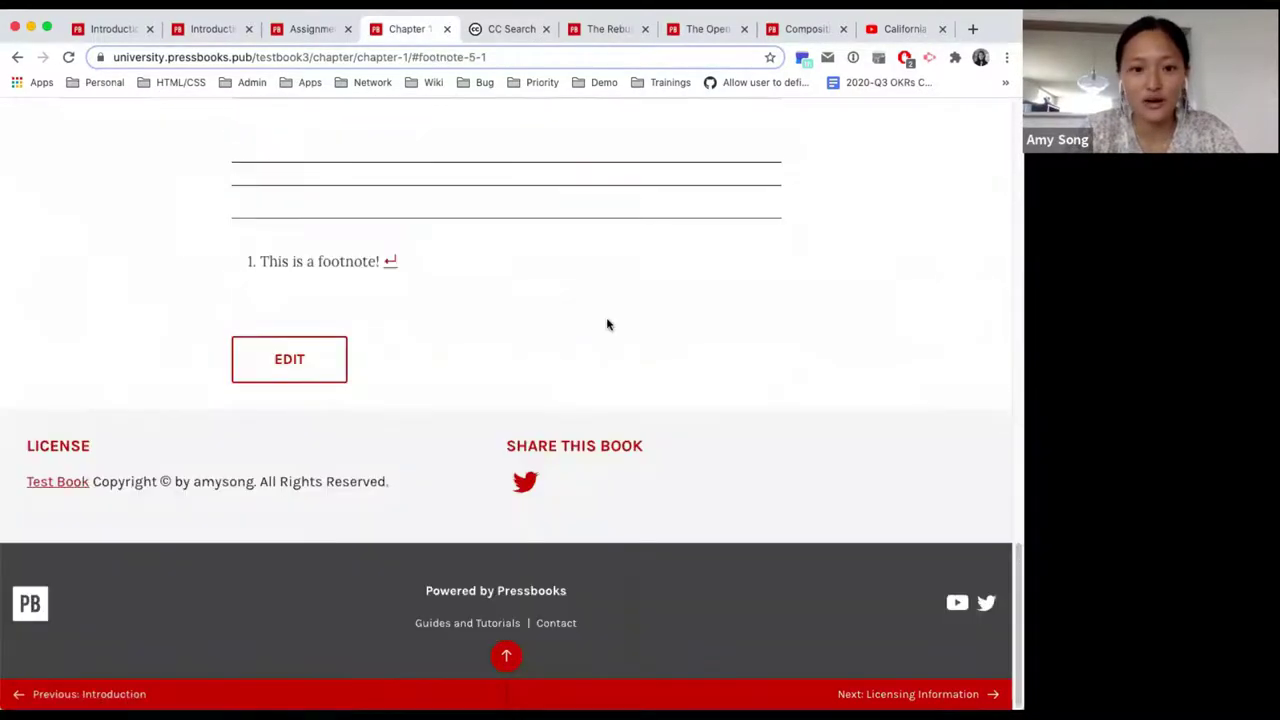
{"action": "scroll", "coordinate": [674, 277], "scroll_direction": "up", "scroll_amount": 15}
{"action": "scroll", "coordinate": [631, 397], "scroll_direction": "down", "scroll_amount": 2}
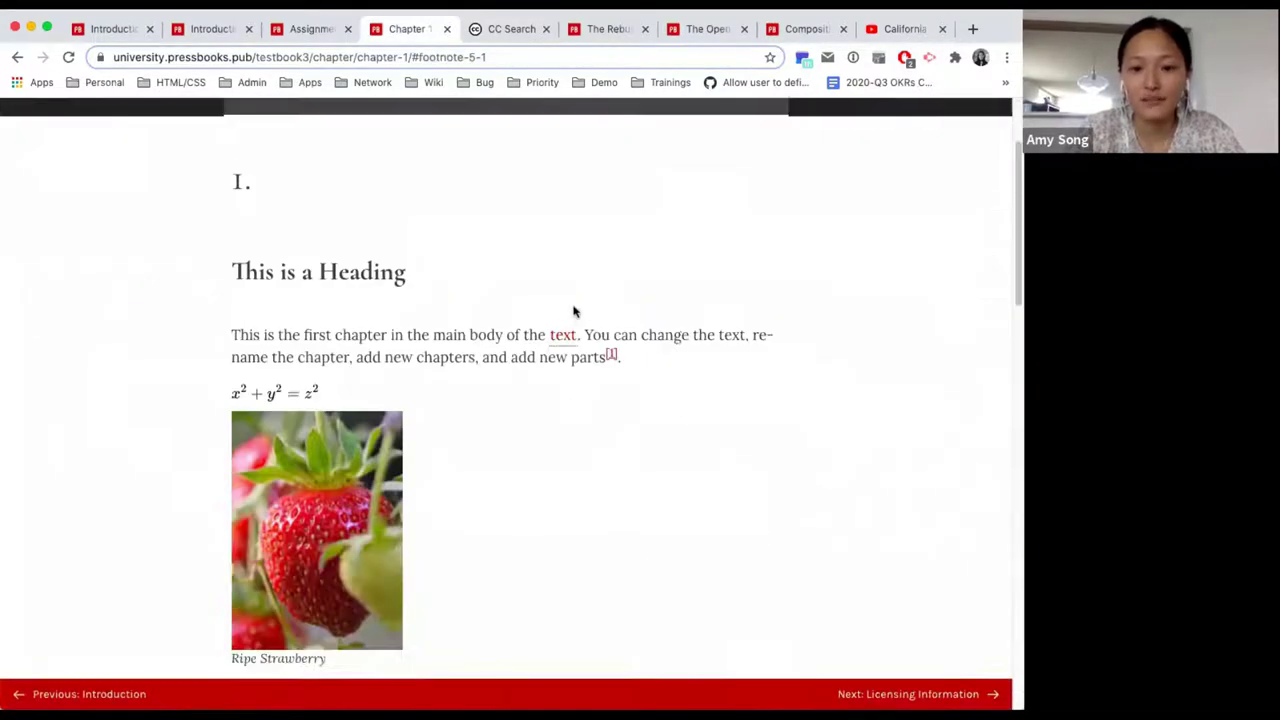
{"action": "mouse_move", "coordinate": [558, 345]}
{"action": "left_click_drag", "start_coordinate": [514, 387], "coordinate": [634, 383]}
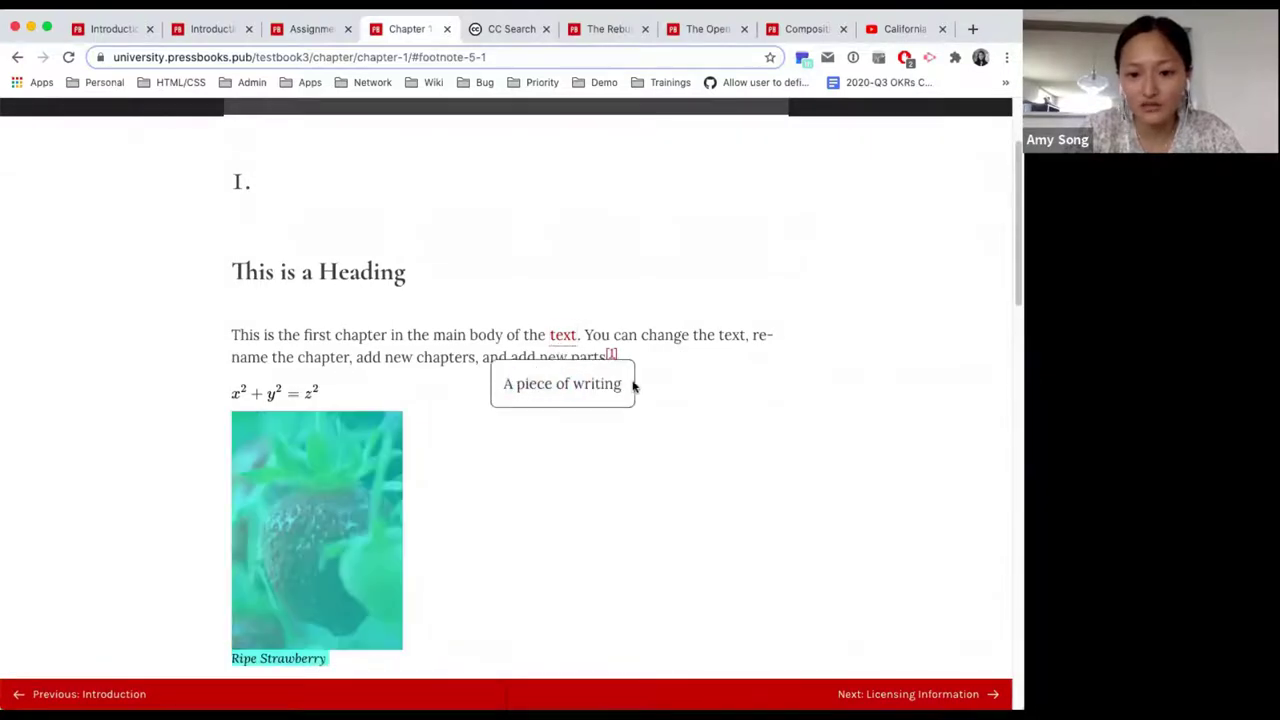
- Play and pause the embedded California Strawberry Harvest video
{"action": "scroll", "coordinate": [480, 337], "scroll_direction": "down", "scroll_amount": 2}
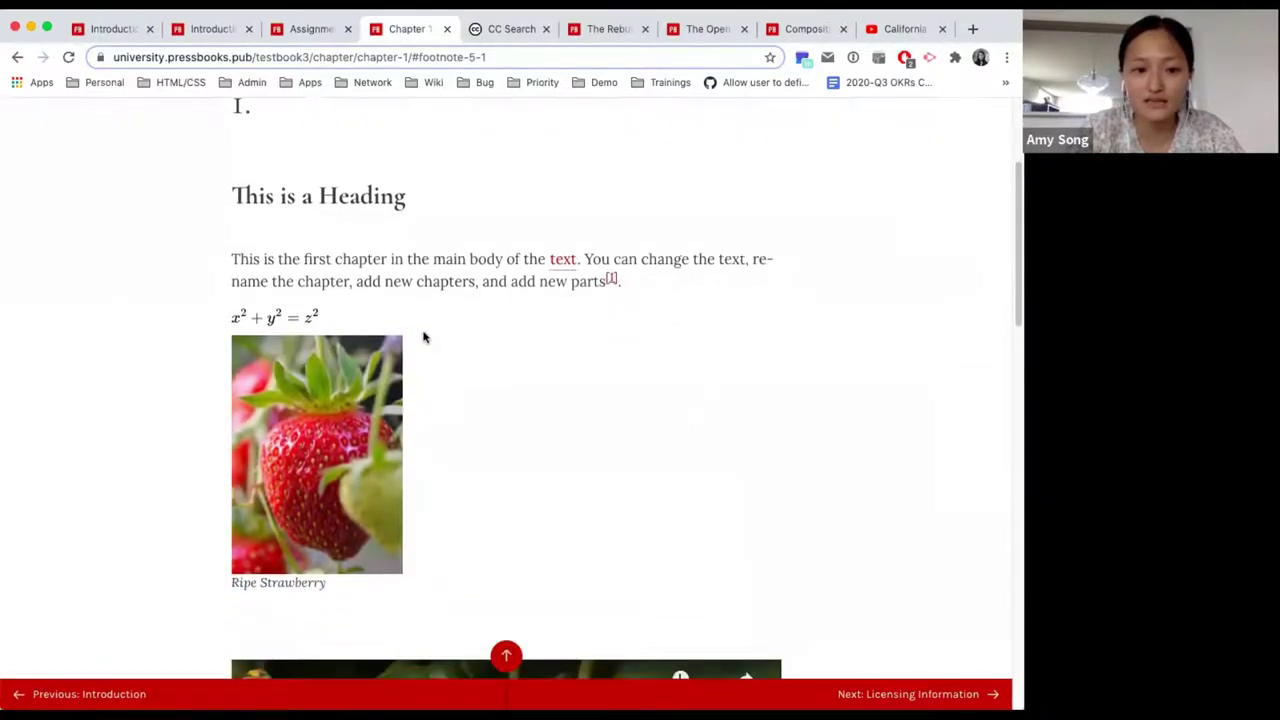
{"action": "scroll", "coordinate": [375, 425], "scroll_direction": "down", "scroll_amount": 1}
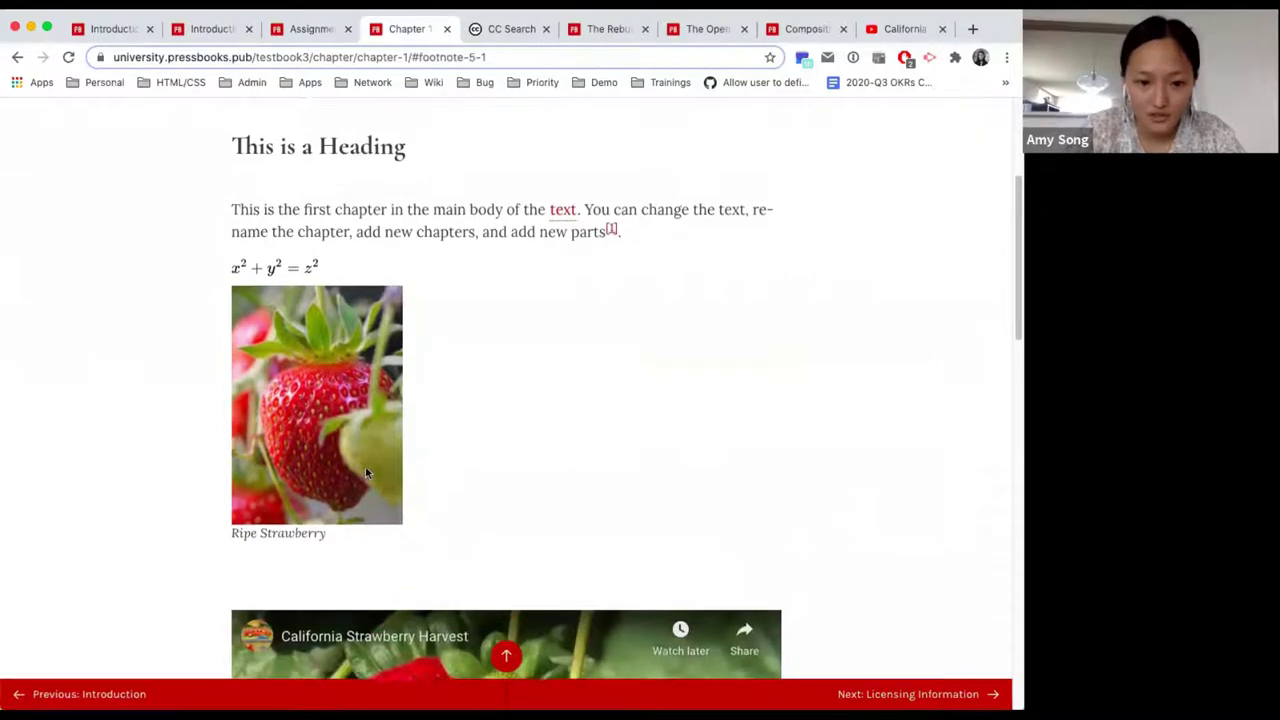
{"action": "scroll", "coordinate": [327, 371], "scroll_direction": "down", "scroll_amount": 1}
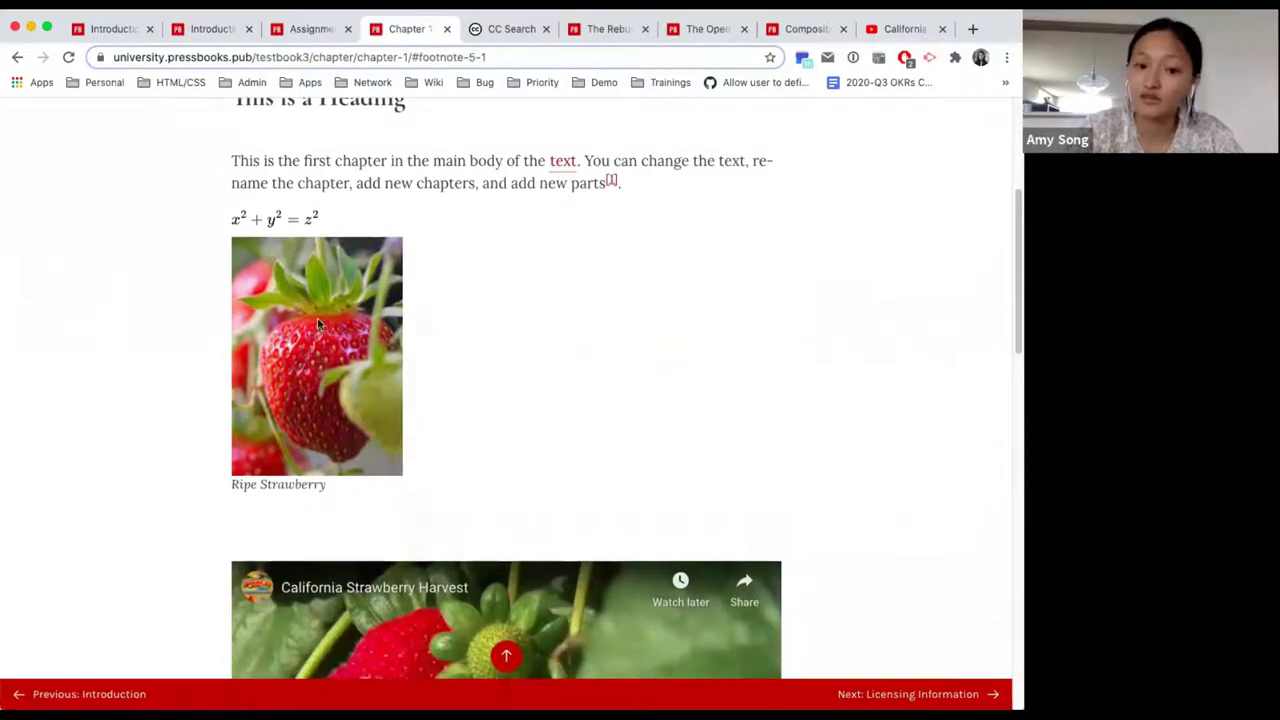
{"action": "scroll", "coordinate": [290, 283], "scroll_direction": "down", "scroll_amount": 3}
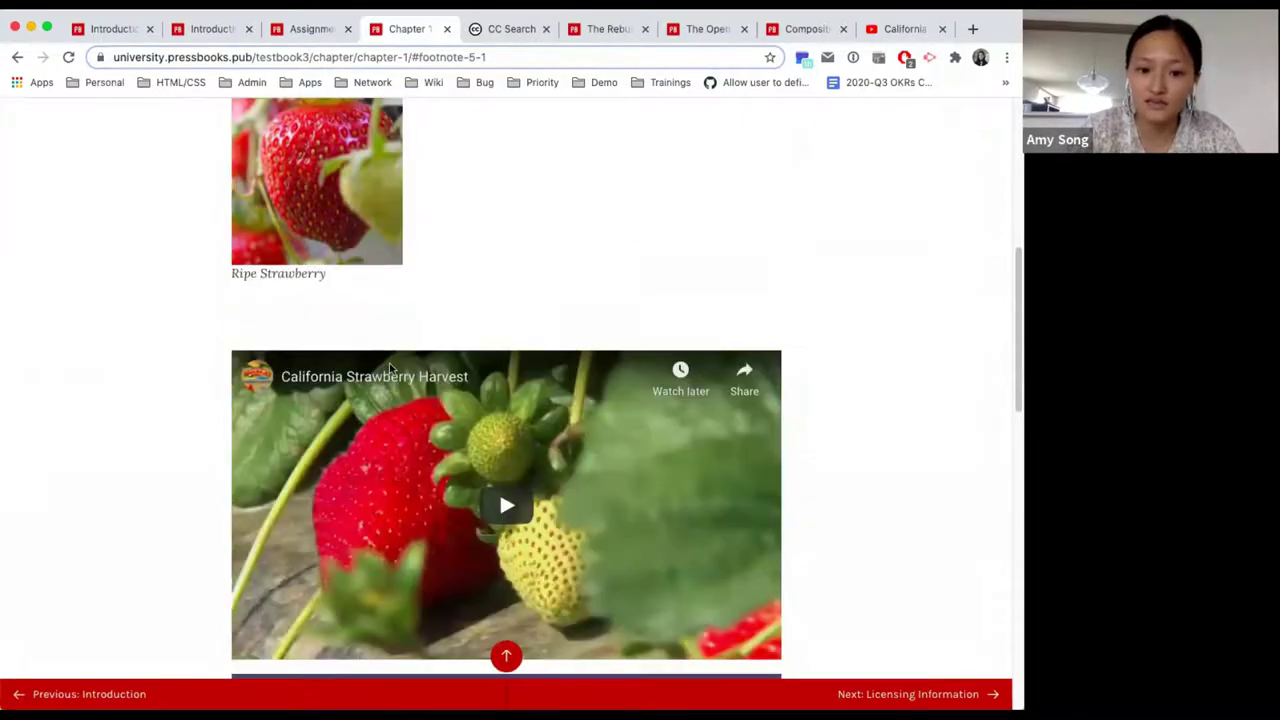
{"action": "left_click", "coordinate": [506, 505]}
{"action": "scroll", "coordinate": [874, 427], "scroll_direction": "down", "scroll_amount": 3}
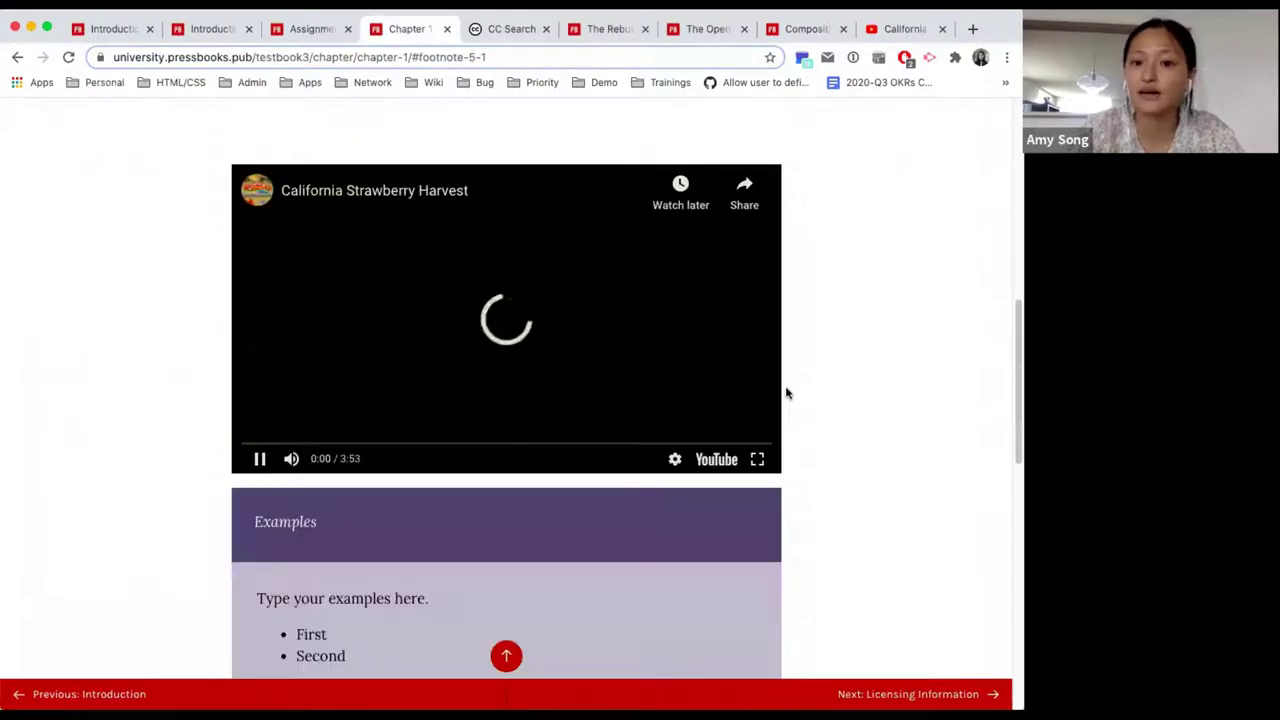
{"action": "left_click", "coordinate": [682, 347]}
- Inspect the x²+y²=z² equation and its MathJax menu, closing it unchanged
{"action": "scroll", "coordinate": [966, 363], "scroll_direction": "down", "scroll_amount": 3}
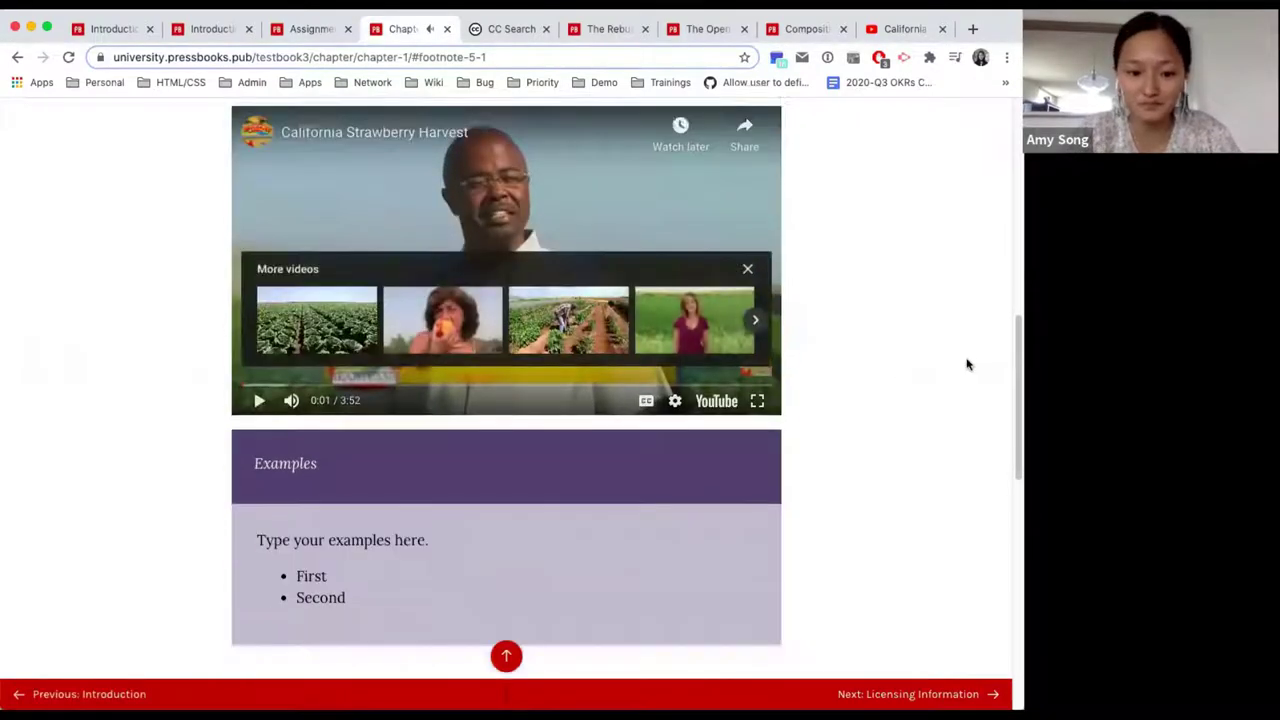
{"action": "scroll", "coordinate": [338, 345], "scroll_direction": "down", "scroll_amount": 3}
{"action": "scroll", "coordinate": [338, 345], "scroll_direction": "down", "scroll_amount": 2}
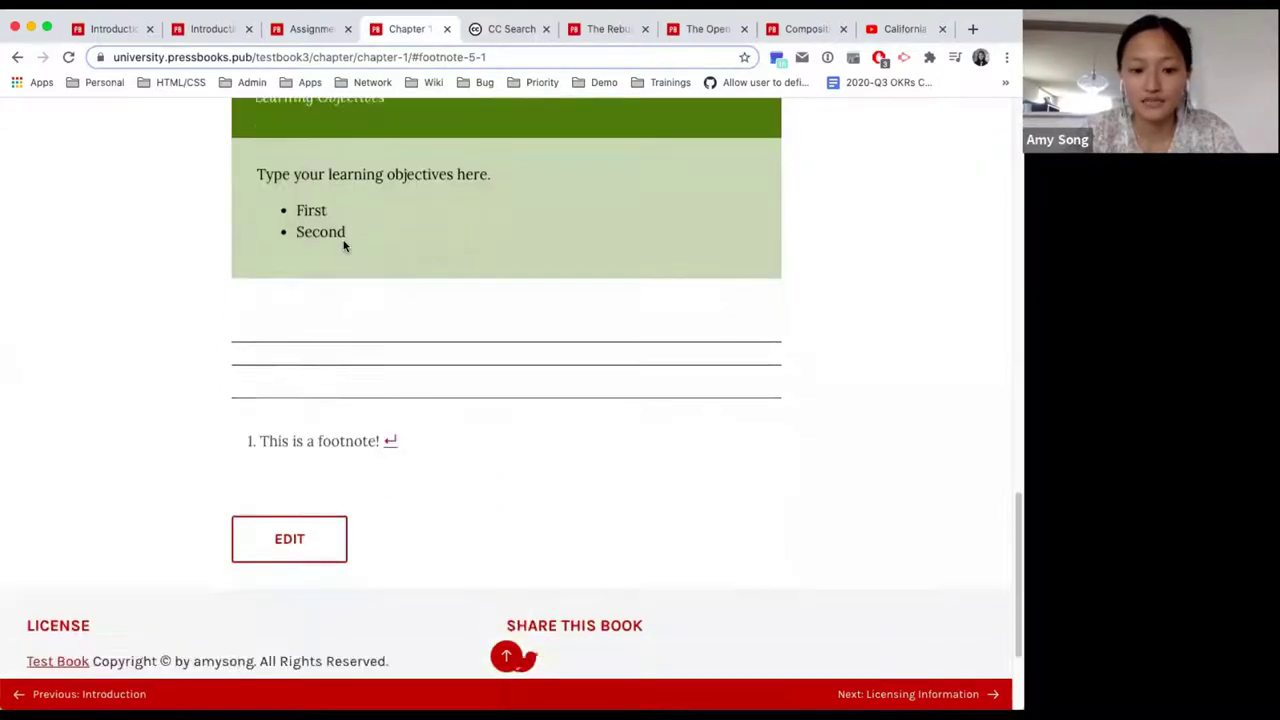
{"action": "scroll", "coordinate": [343, 246], "scroll_direction": "up", "scroll_amount": 10}
{"action": "left_click", "coordinate": [290, 310]}
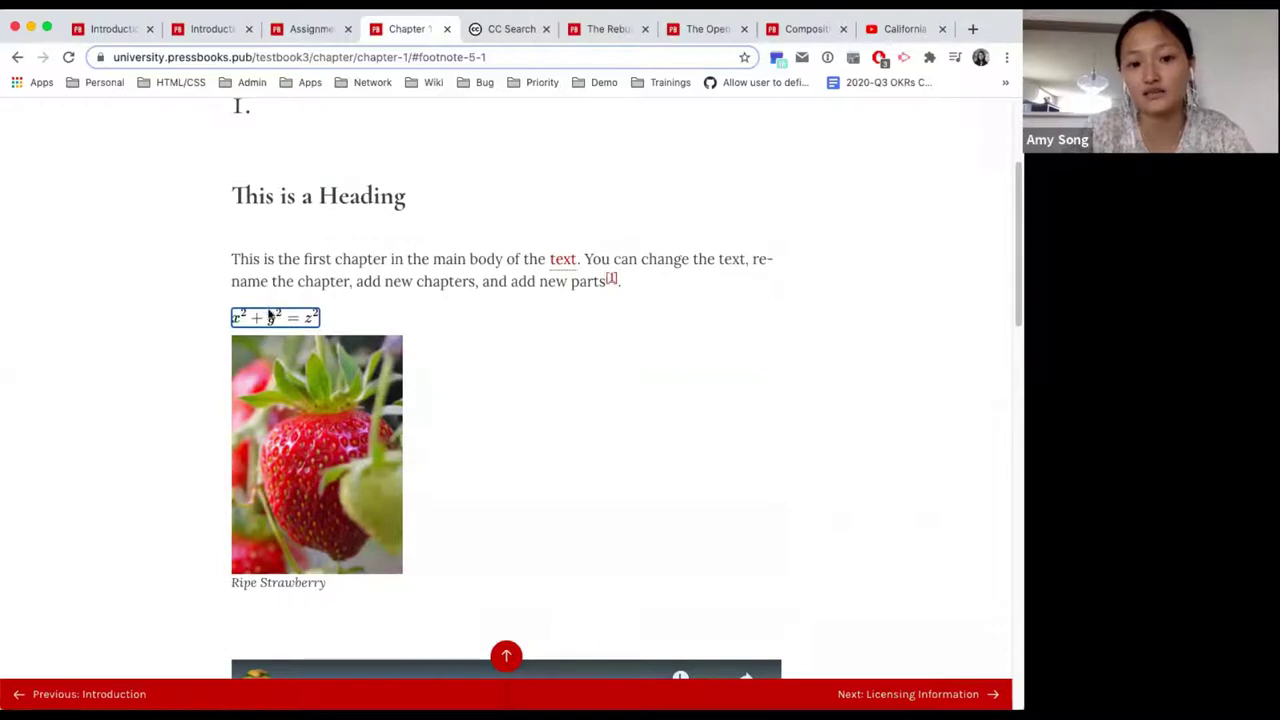
{"action": "left_click", "coordinate": [287, 320]}
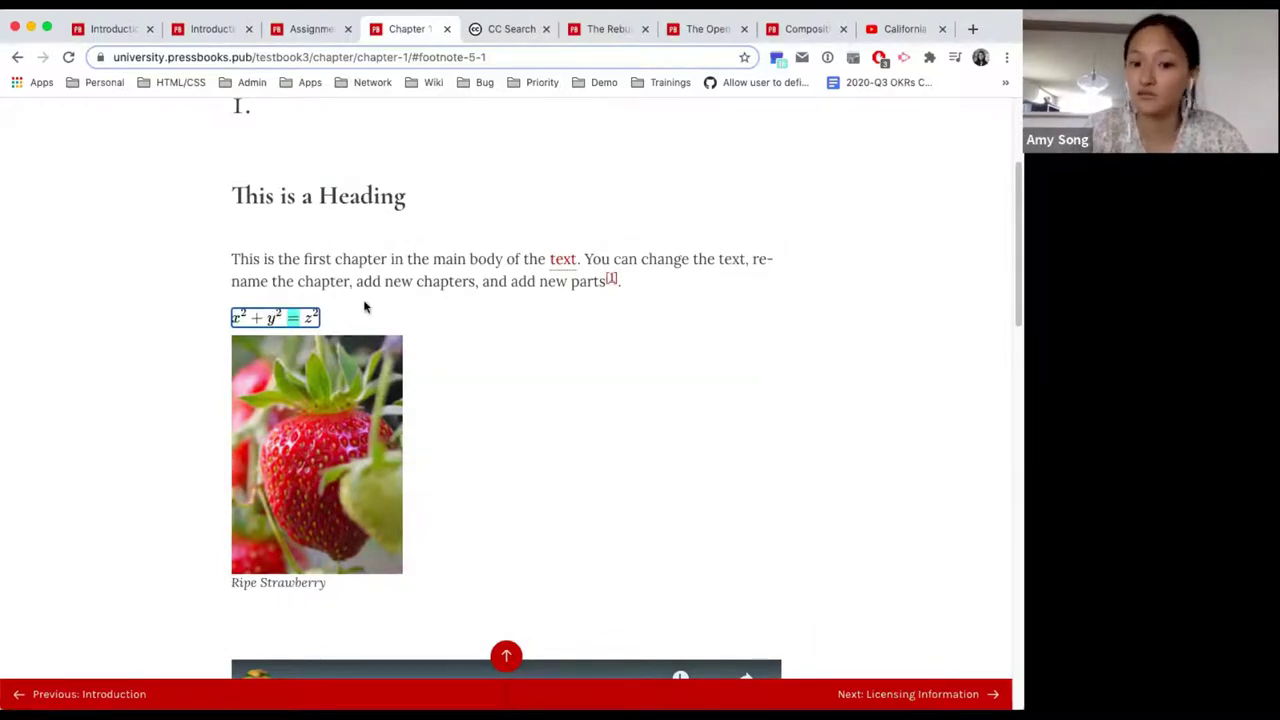
{"action": "left_click", "coordinate": [304, 316]}
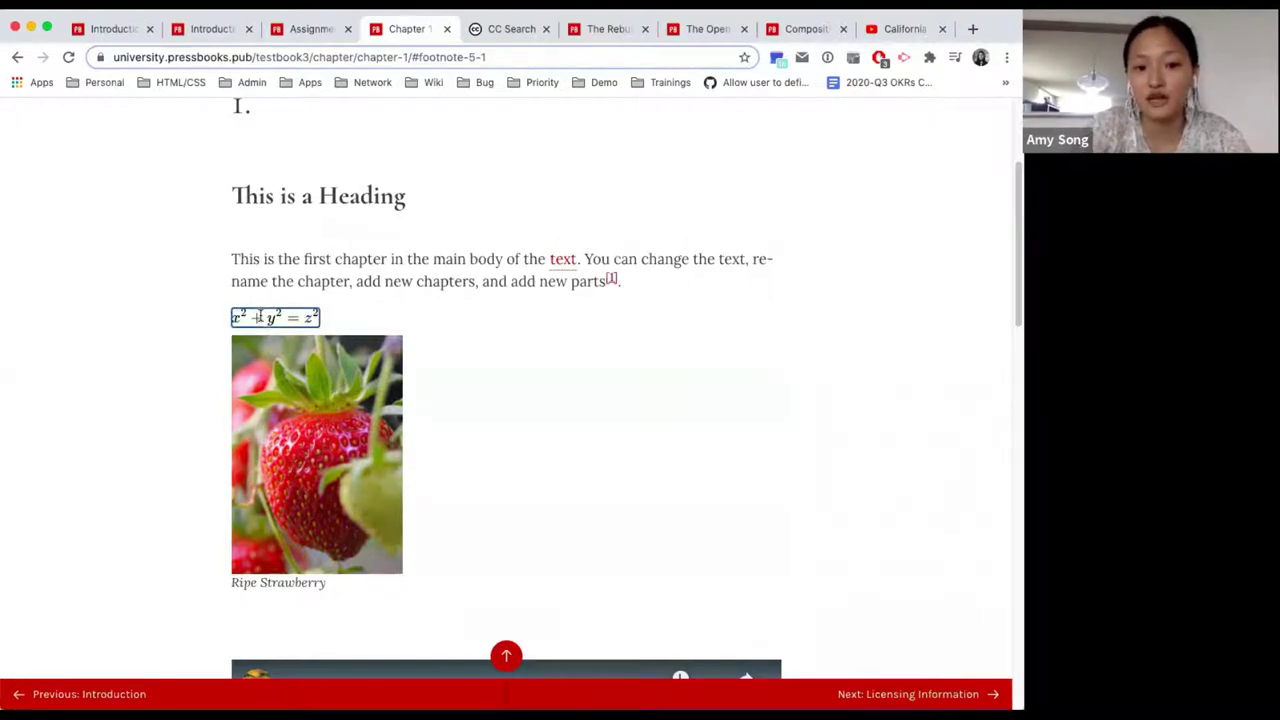
{"action": "right_click", "coordinate": [256, 316]}
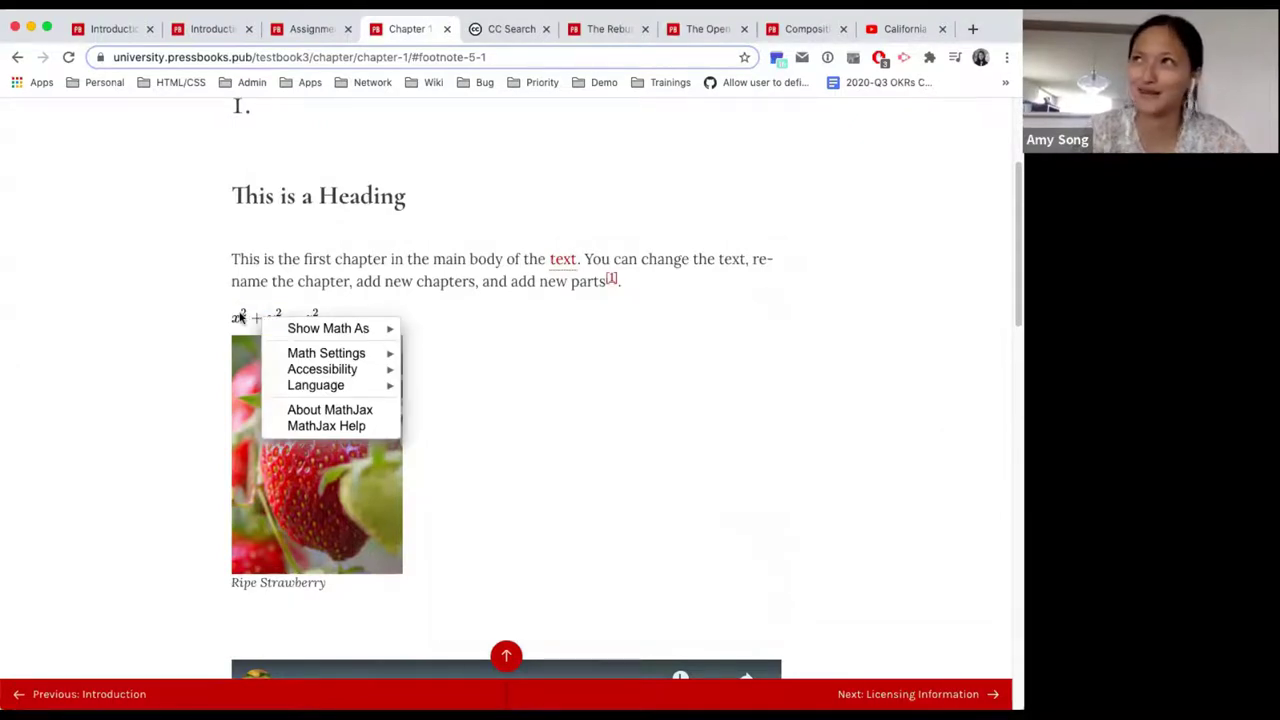
{"action": "mouse_move", "coordinate": [322, 370]}
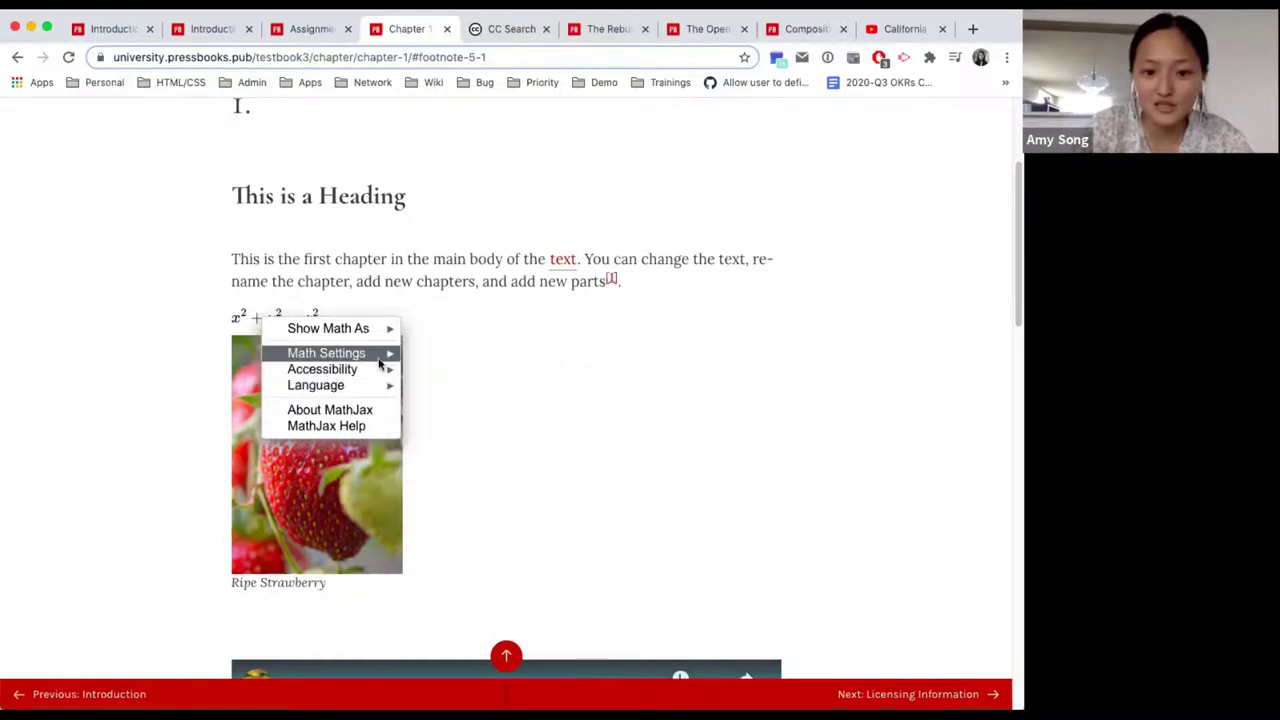
{"action": "mouse_move", "coordinate": [385, 355]}
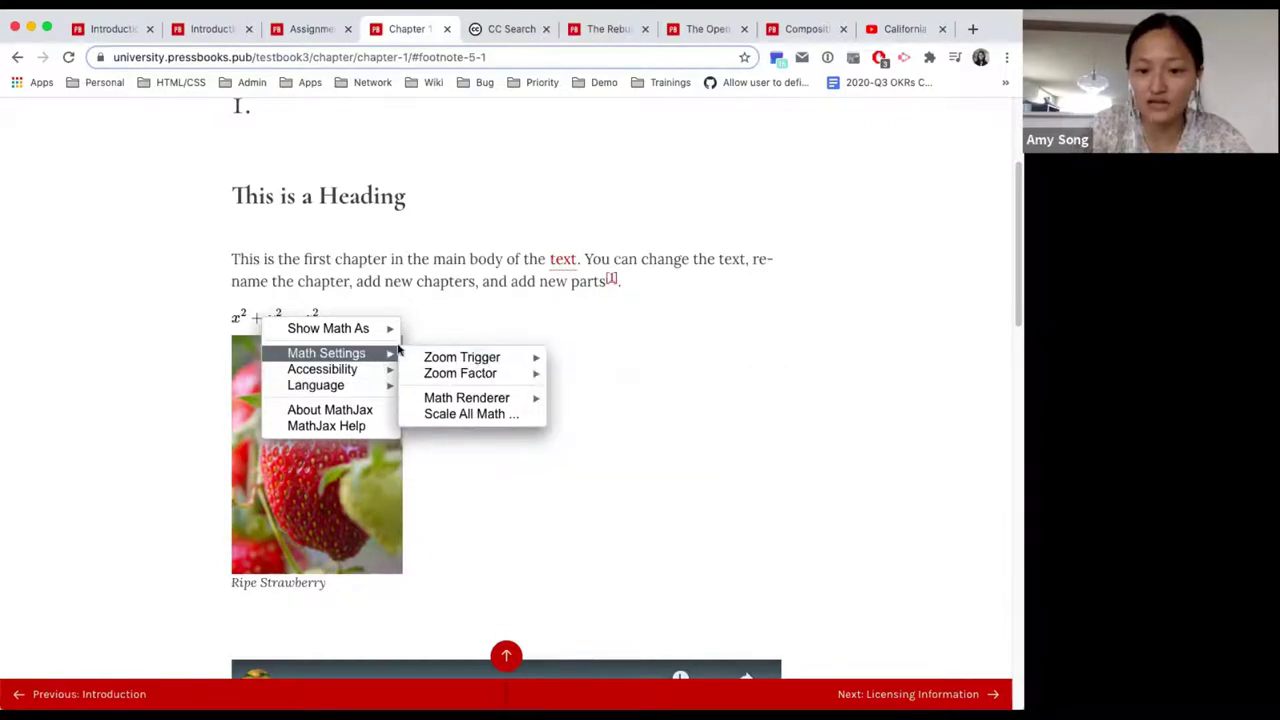
{"action": "left_click", "coordinate": [497, 281]}
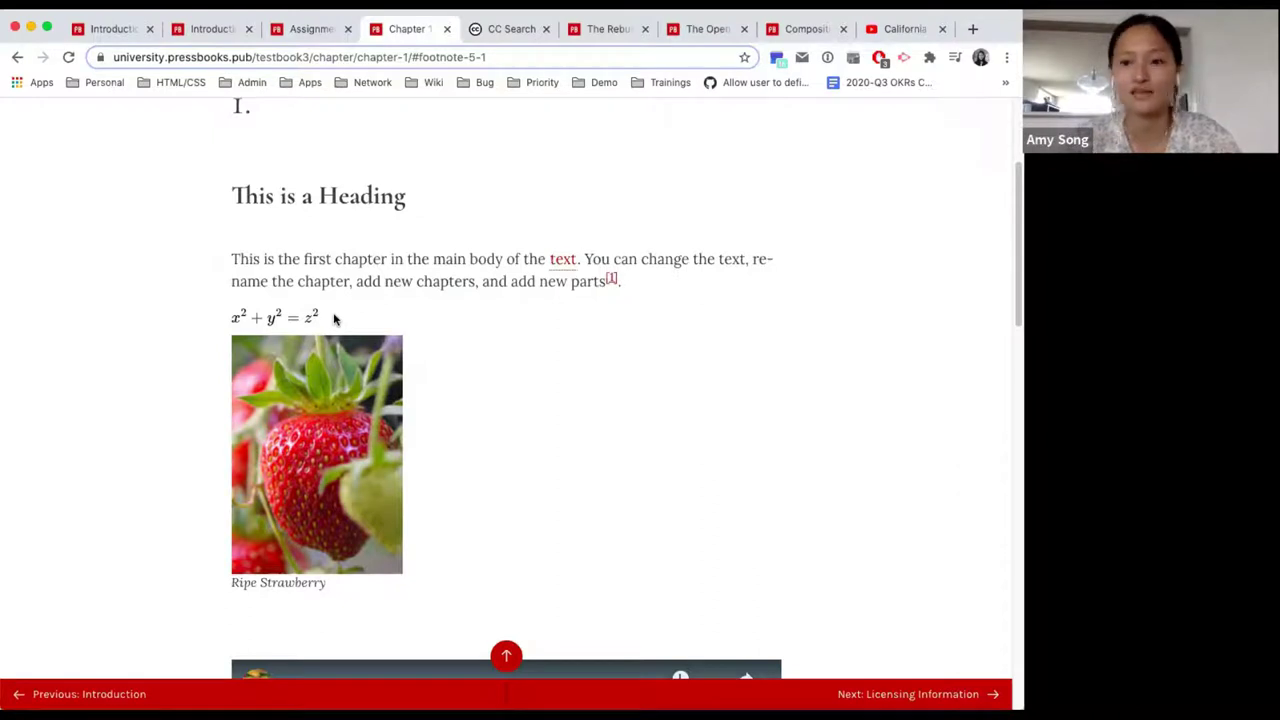
- Return to the book's admin area
{"action": "scroll", "coordinate": [335, 318], "scroll_direction": "left", "scroll_amount": 5}
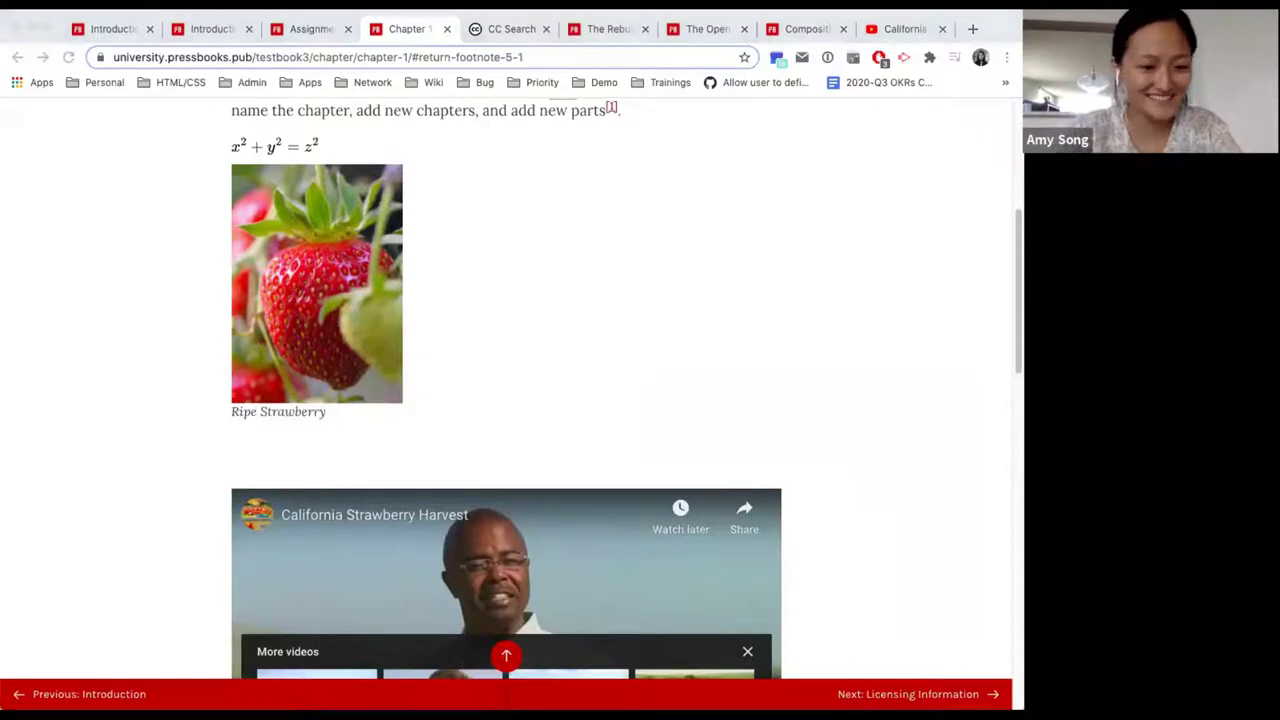
{"action": "scroll", "coordinate": [643, 378], "scroll_direction": "up", "scroll_amount": 10}
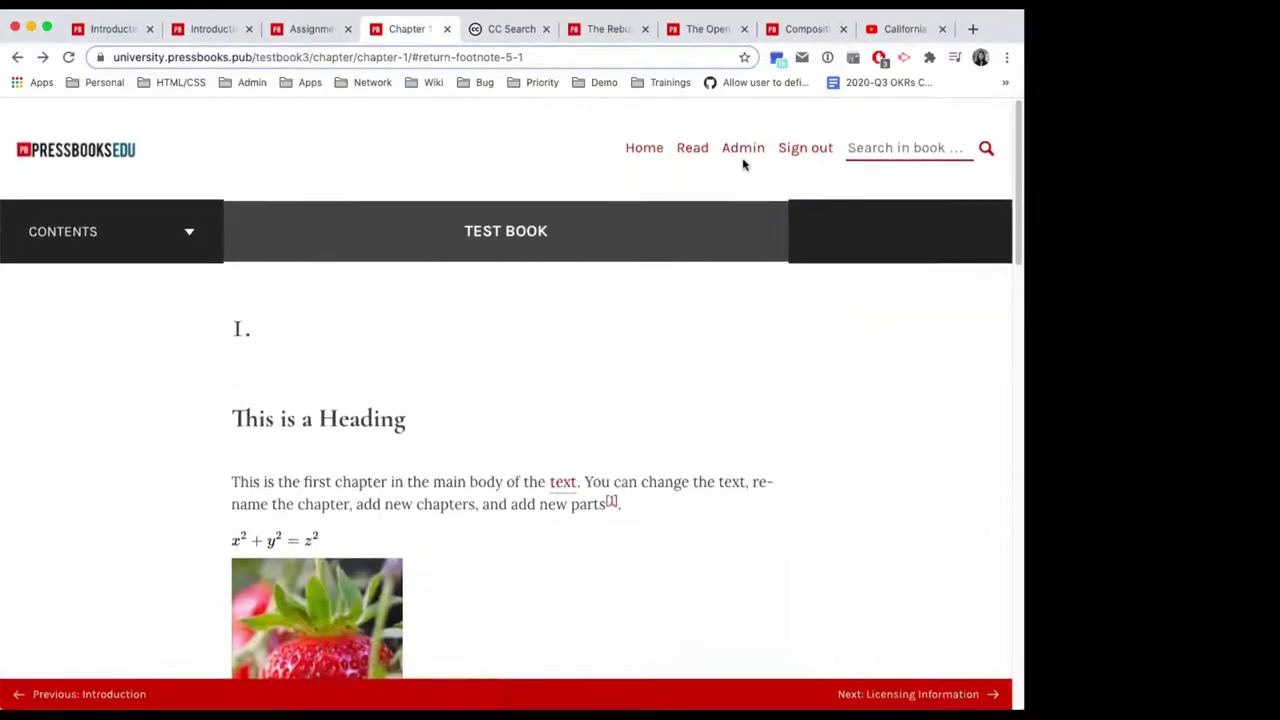
{"action": "left_click", "coordinate": [743, 150]}
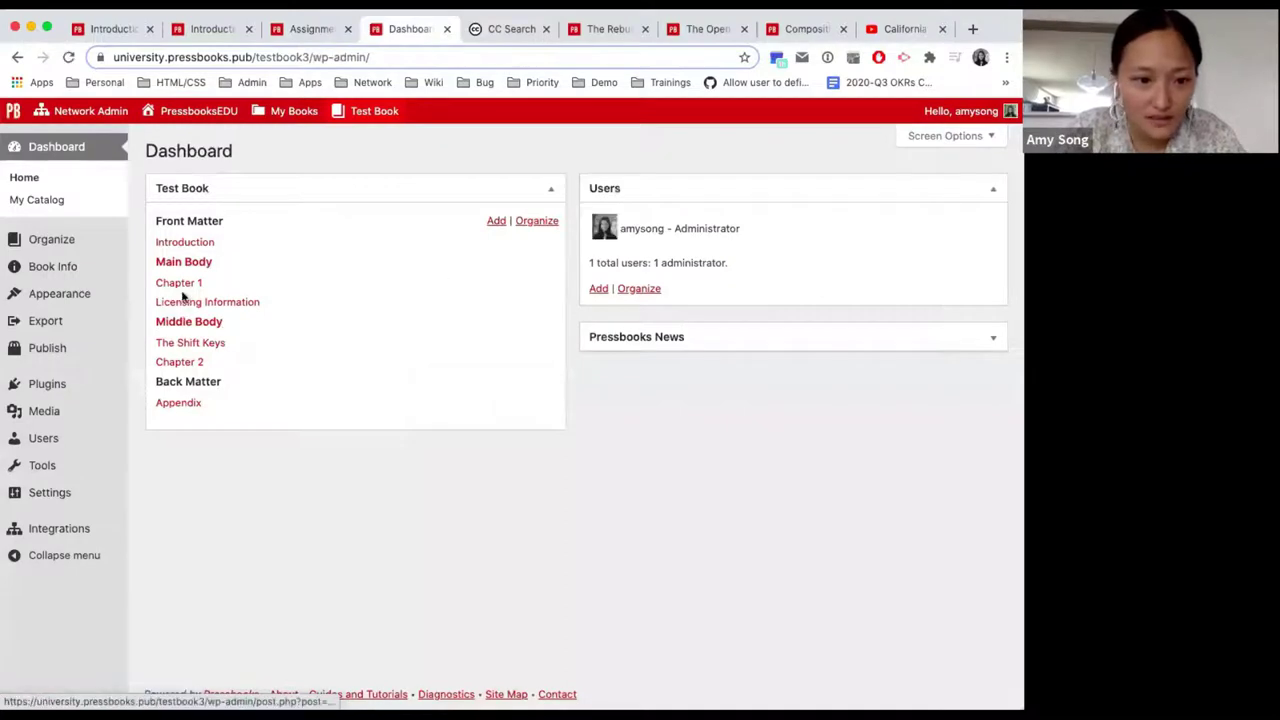
- Open Chapter 1's Edit Chapter screen, then move on to Book Info
{"action": "left_click", "coordinate": [179, 283]}
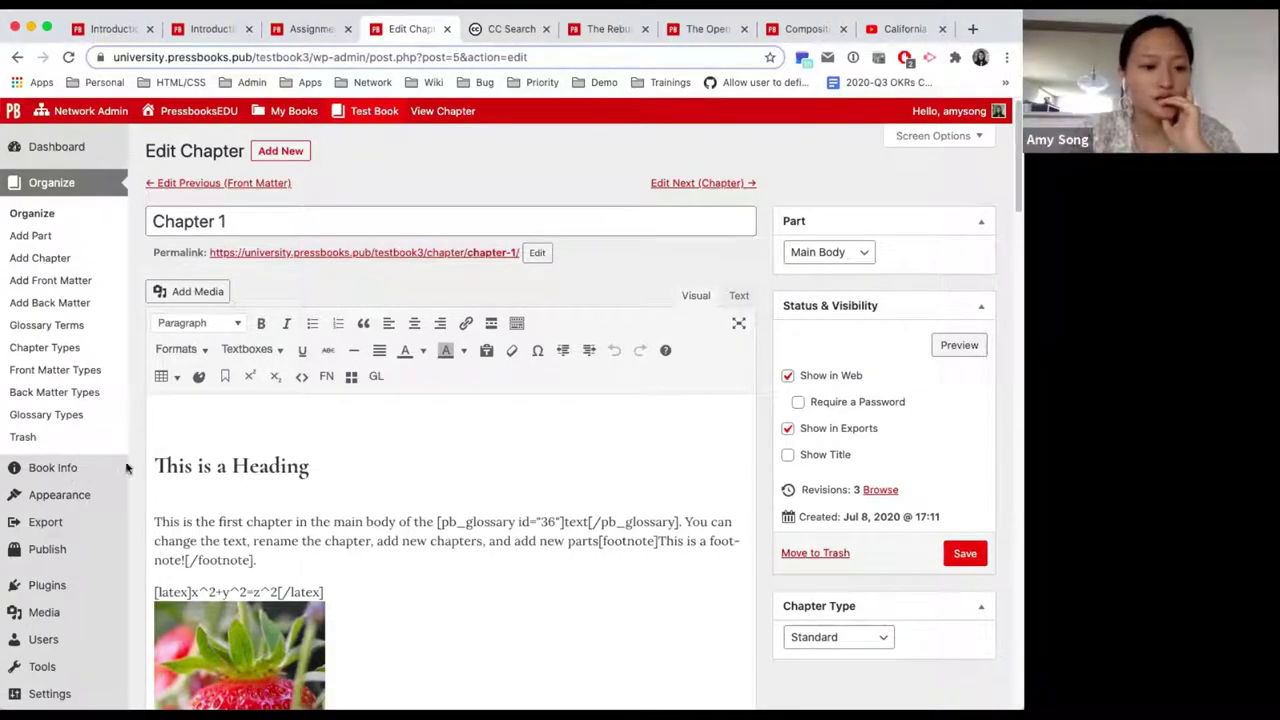
{"action": "mouse_move", "coordinate": [50, 475]}
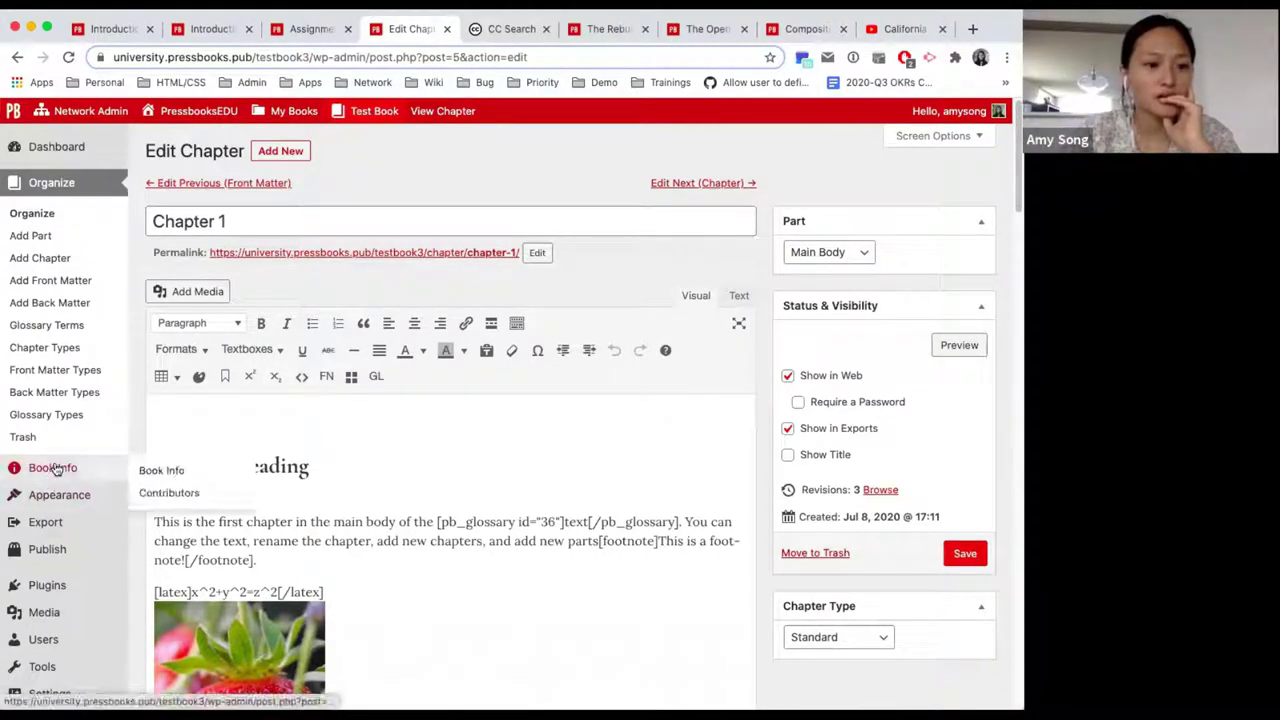
{"action": "left_click", "coordinate": [57, 469]}
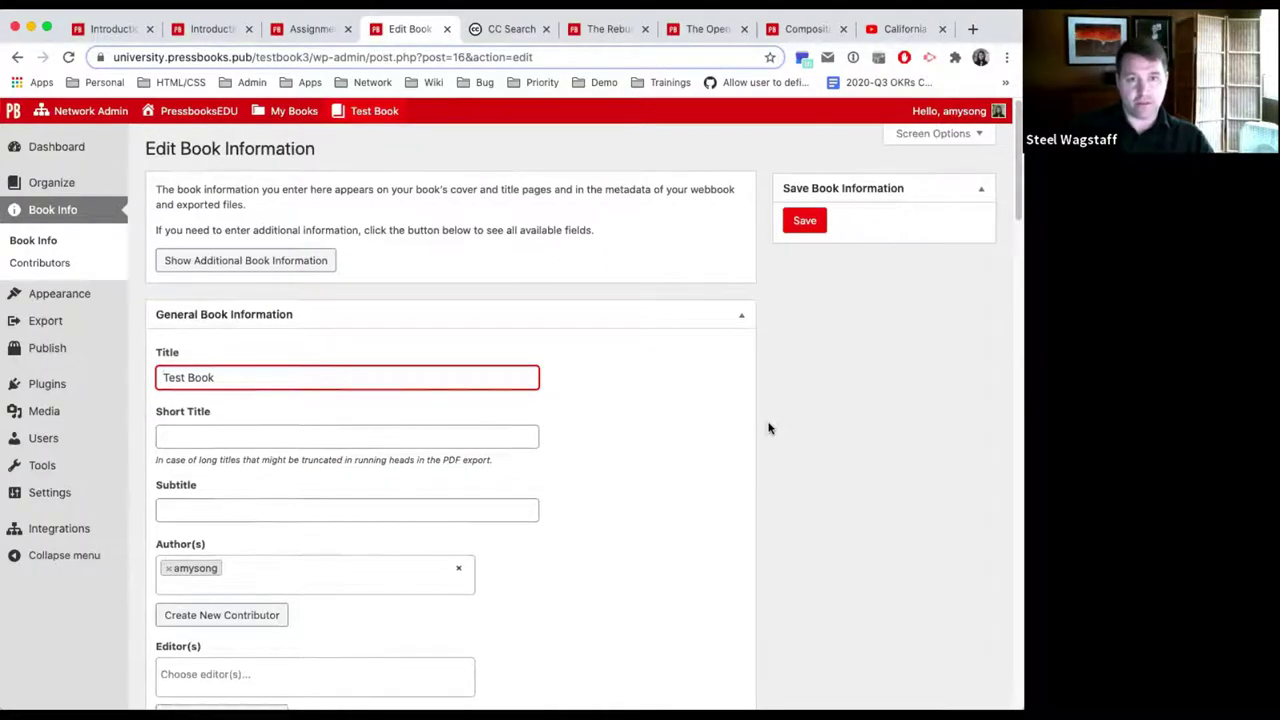
- Scroll the Book Information page down to the Contributor(s) and Publisher fields
{"action": "scroll", "coordinate": [750, 426], "scroll_direction": "down", "scroll_amount": 3}
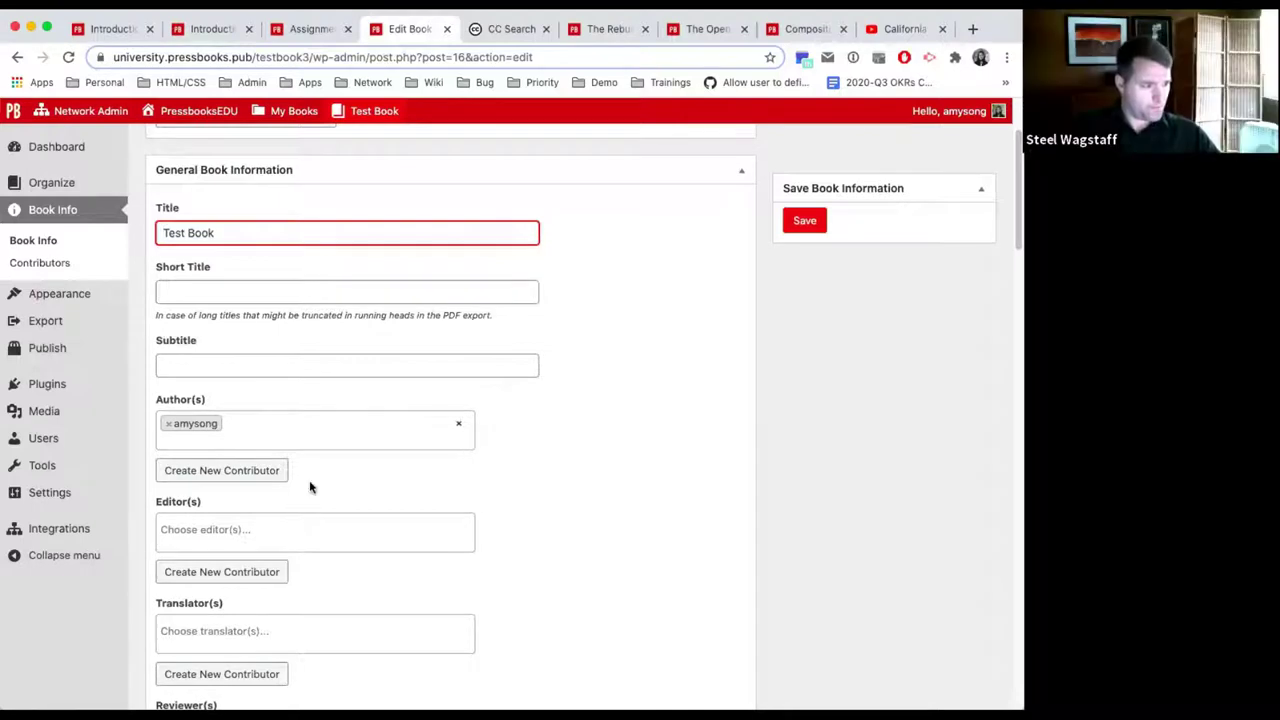
{"action": "scroll", "coordinate": [309, 483], "scroll_direction": "down", "scroll_amount": 3}
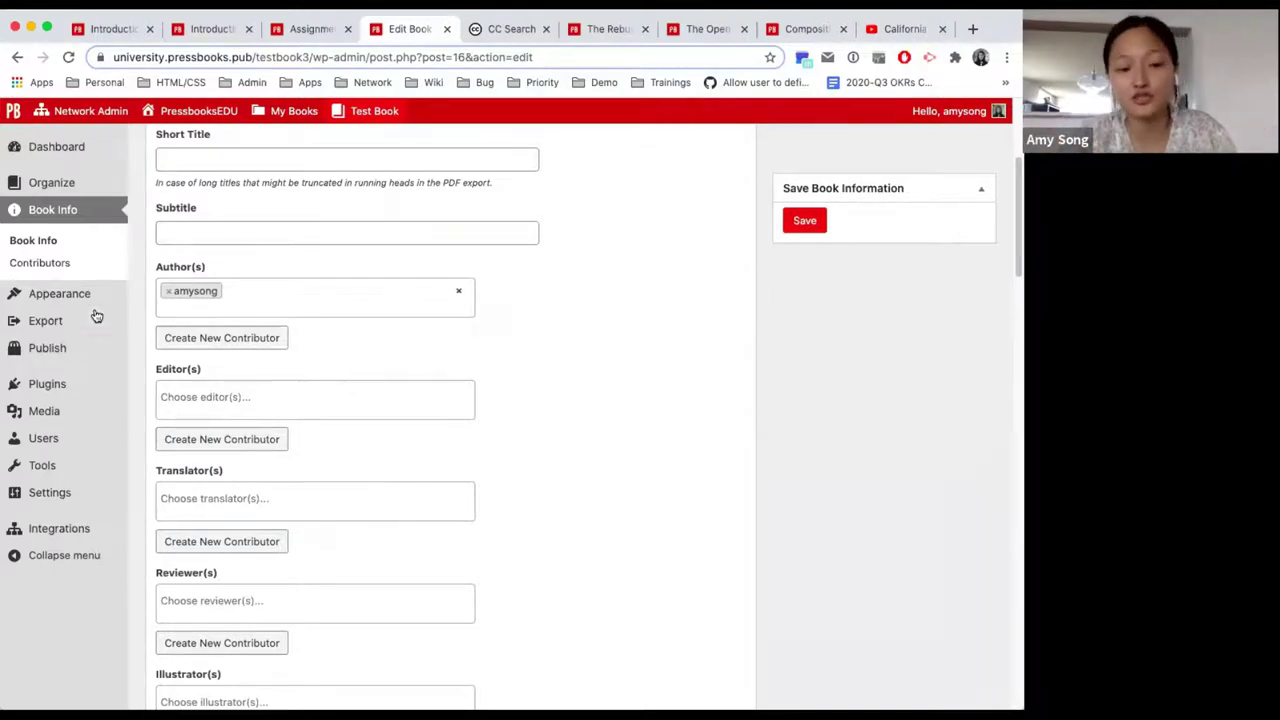
{"action": "scroll", "coordinate": [306, 437], "scroll_direction": "down", "scroll_amount": 5}
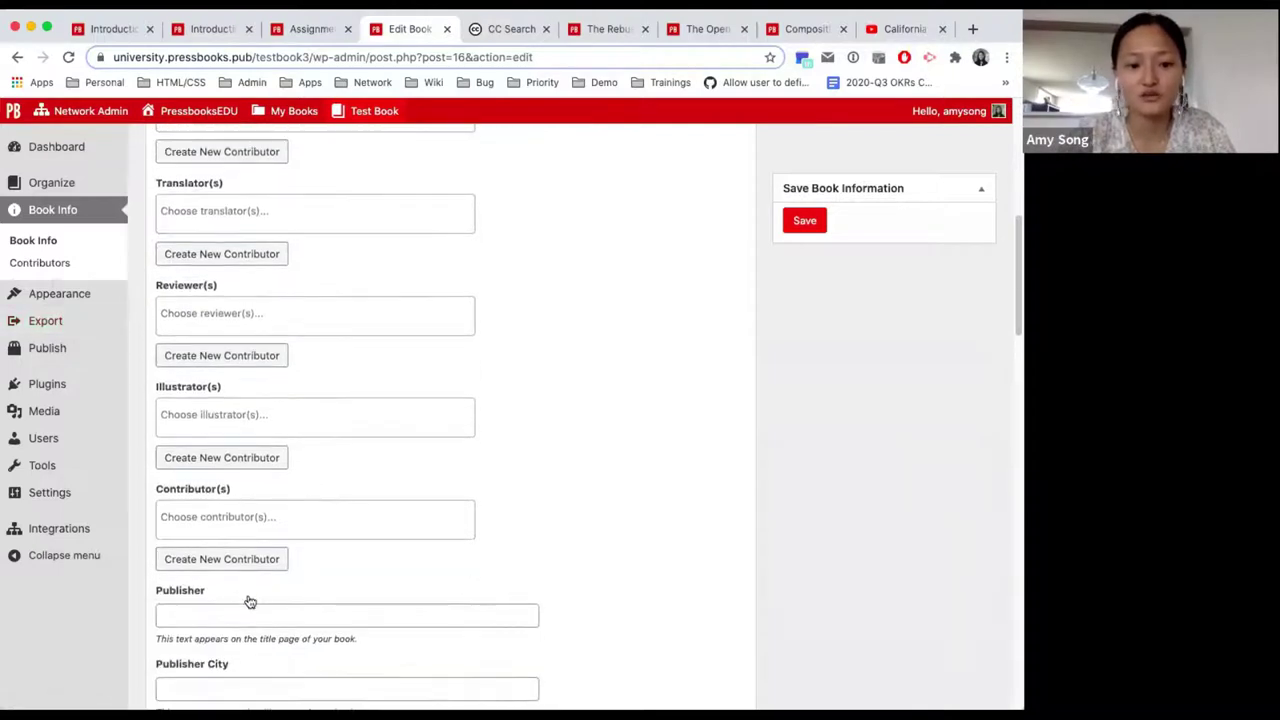
- Create a new contributor named Creative Commons
{"action": "left_click", "coordinate": [255, 563]}
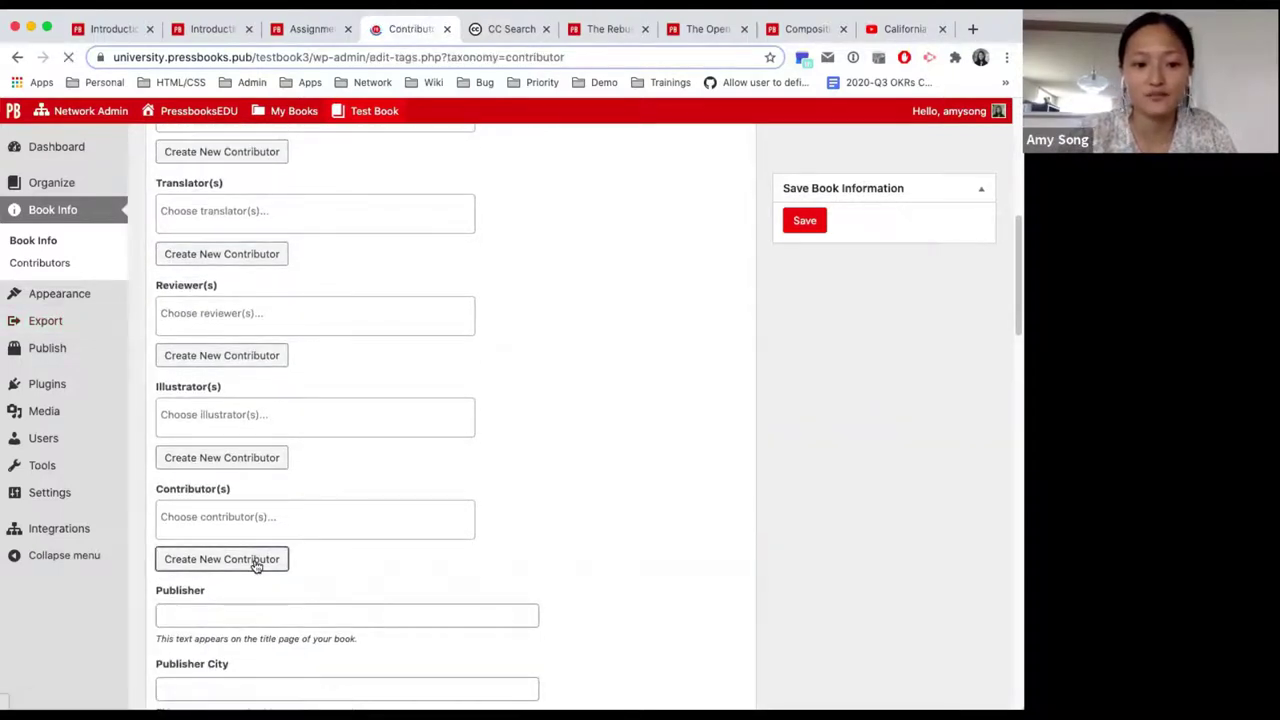
{"action": "scroll", "coordinate": [625, 535], "scroll_direction": "down", "scroll_amount": 1}
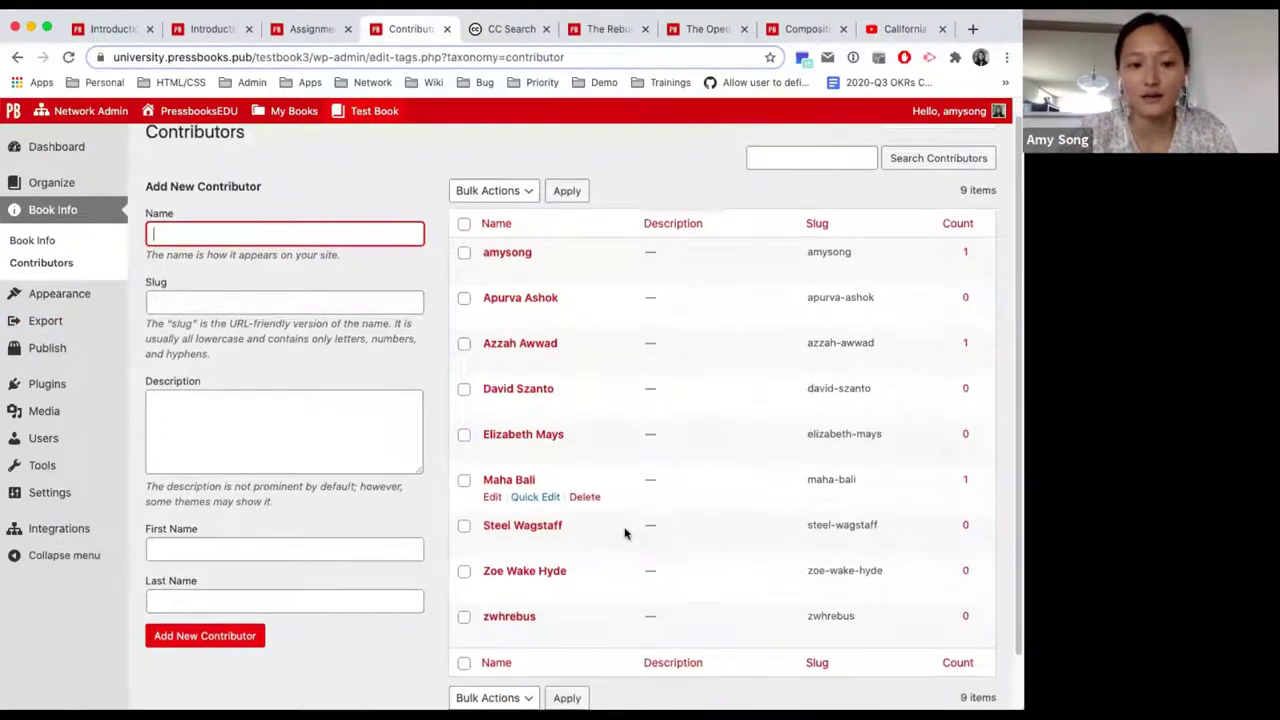
{"action": "scroll", "coordinate": [625, 535], "scroll_direction": "down", "scroll_amount": 2}
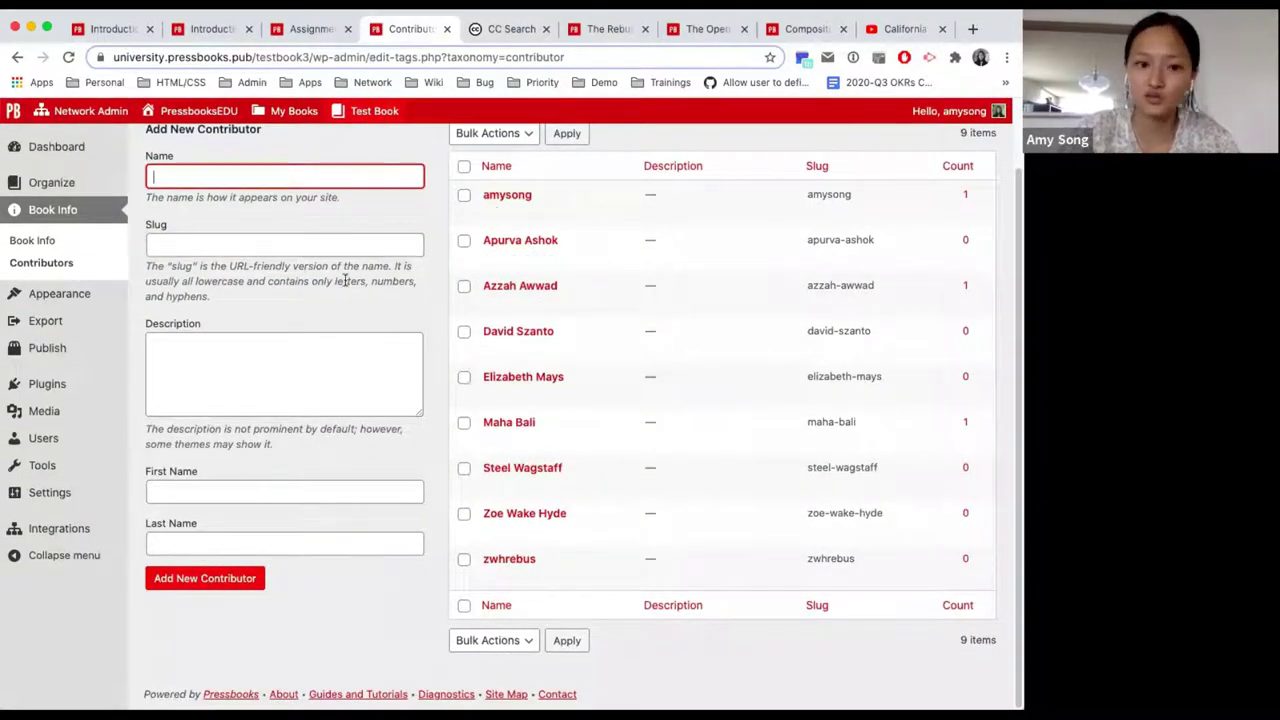
{"action": "scroll", "coordinate": [346, 237], "scroll_direction": "up", "scroll_amount": 1}
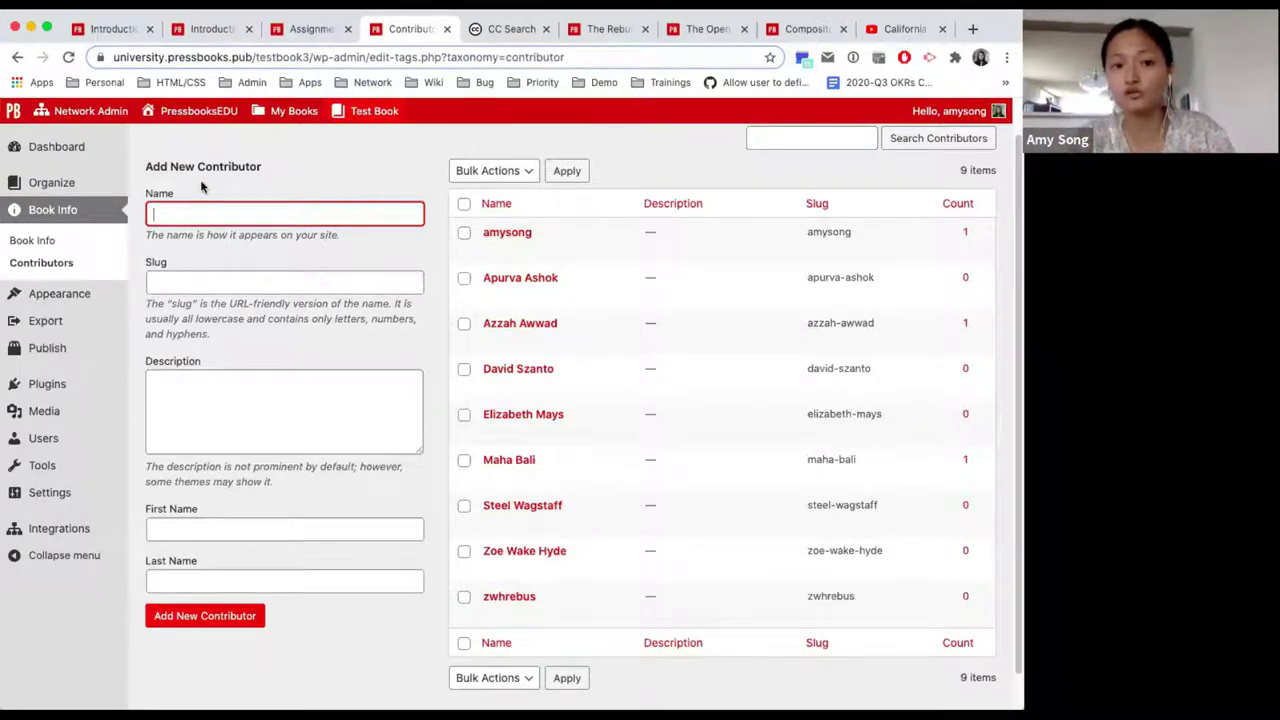
{"action": "type", "text": "Commons"}
{"action": "left_click", "coordinate": [172, 616]}
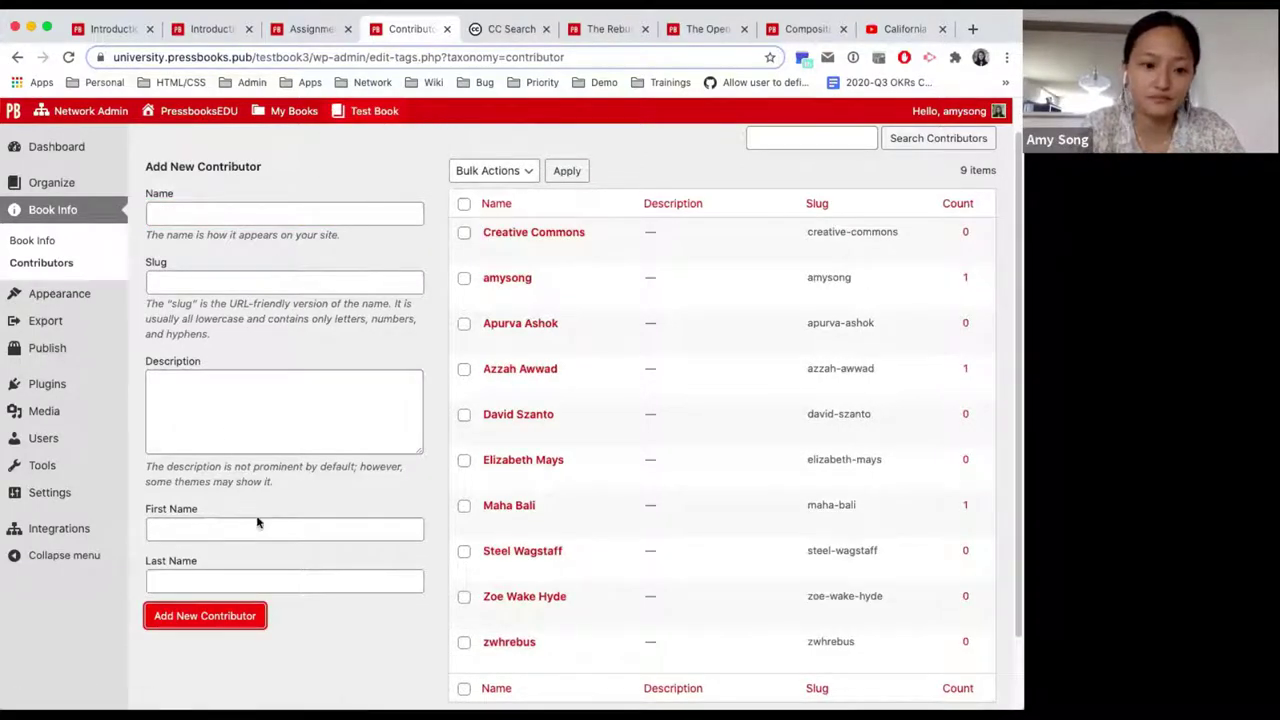
- View the book's public home page, then return to the Test Book admin page
{"action": "mouse_move", "coordinate": [368, 115]}
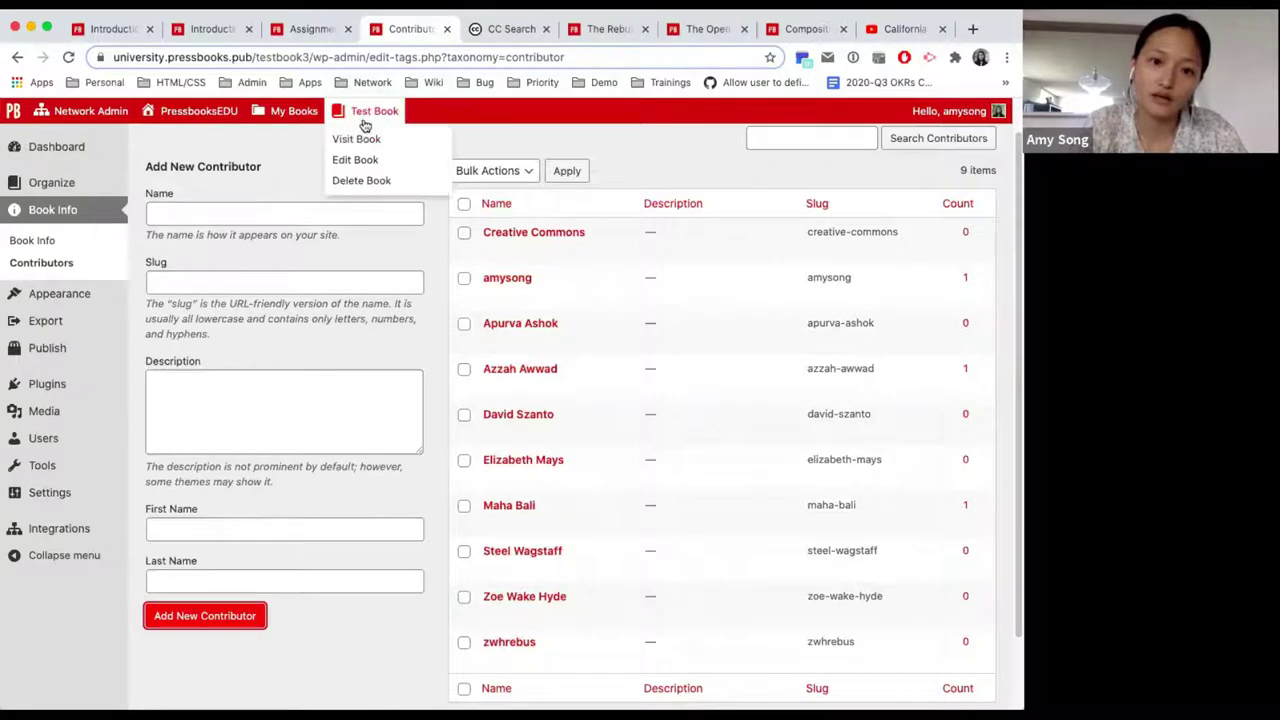
{"action": "left_click", "coordinate": [357, 139]}
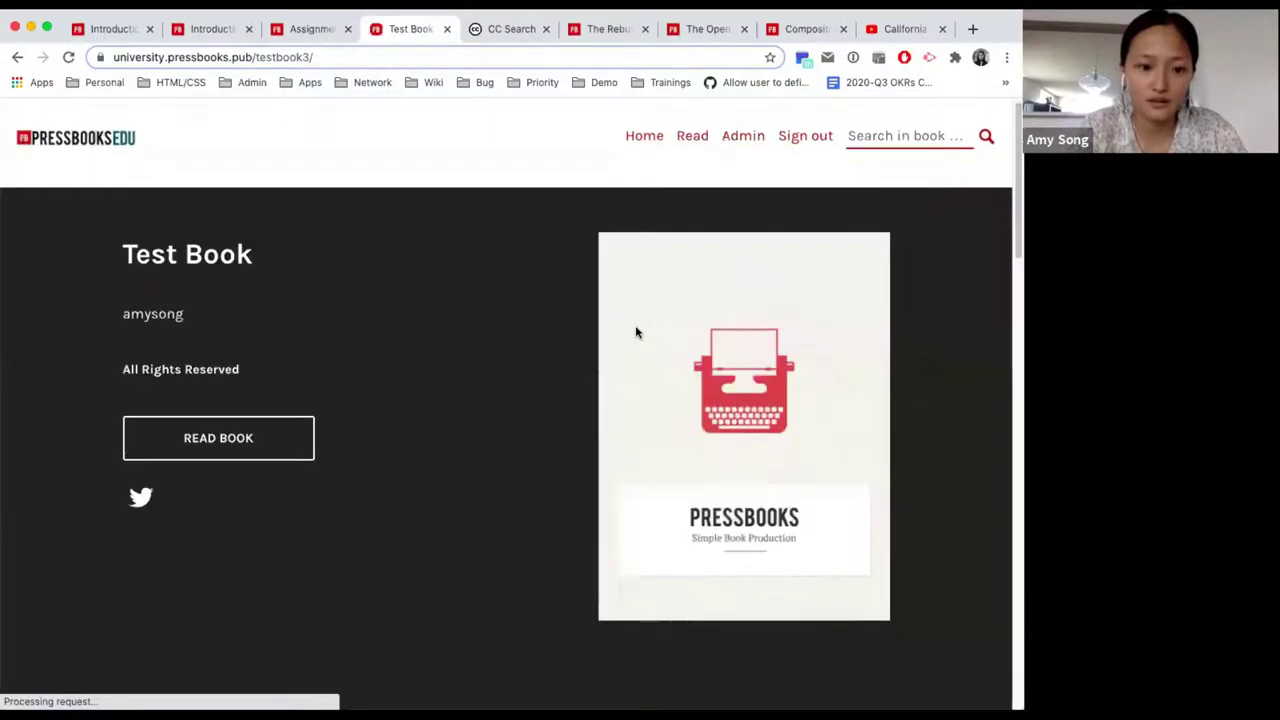
{"action": "scroll", "coordinate": [634, 331], "scroll_direction": "down", "scroll_amount": 15}
{"action": "scroll", "coordinate": [634, 331], "scroll_direction": "up", "scroll_amount": 5}
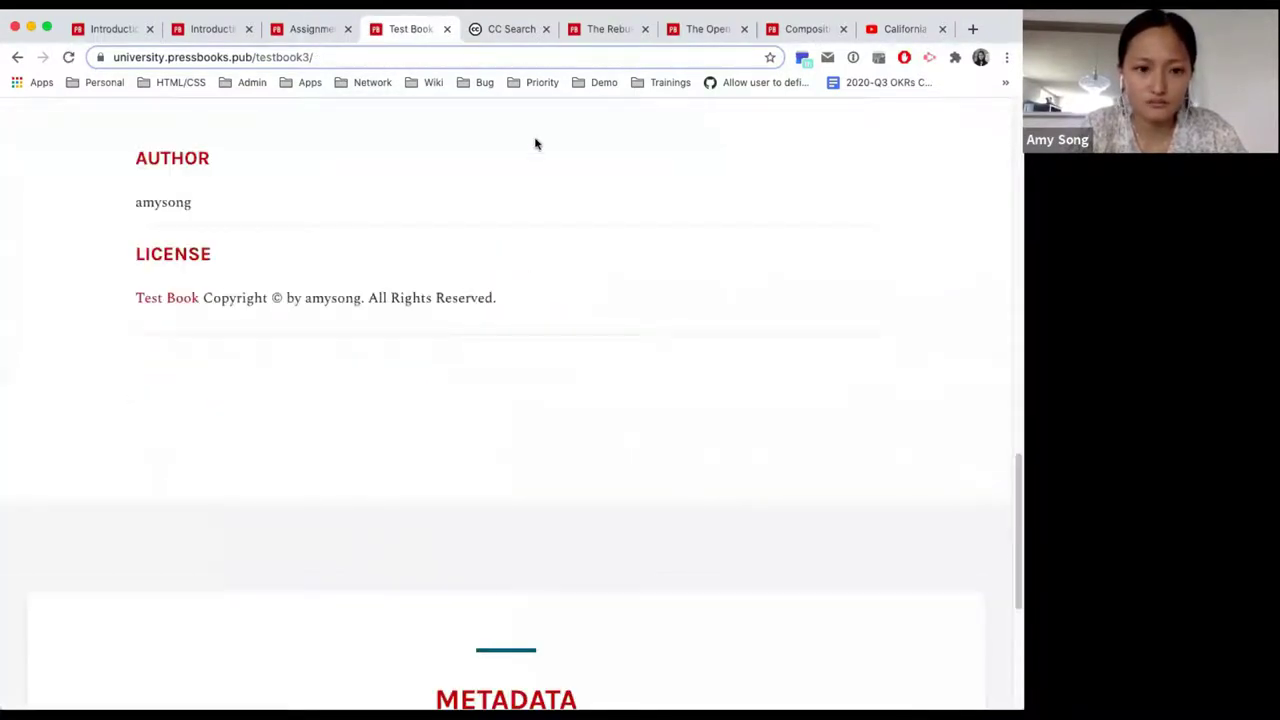
{"action": "scroll", "coordinate": [535, 144], "scroll_direction": "up", "scroll_amount": 10}
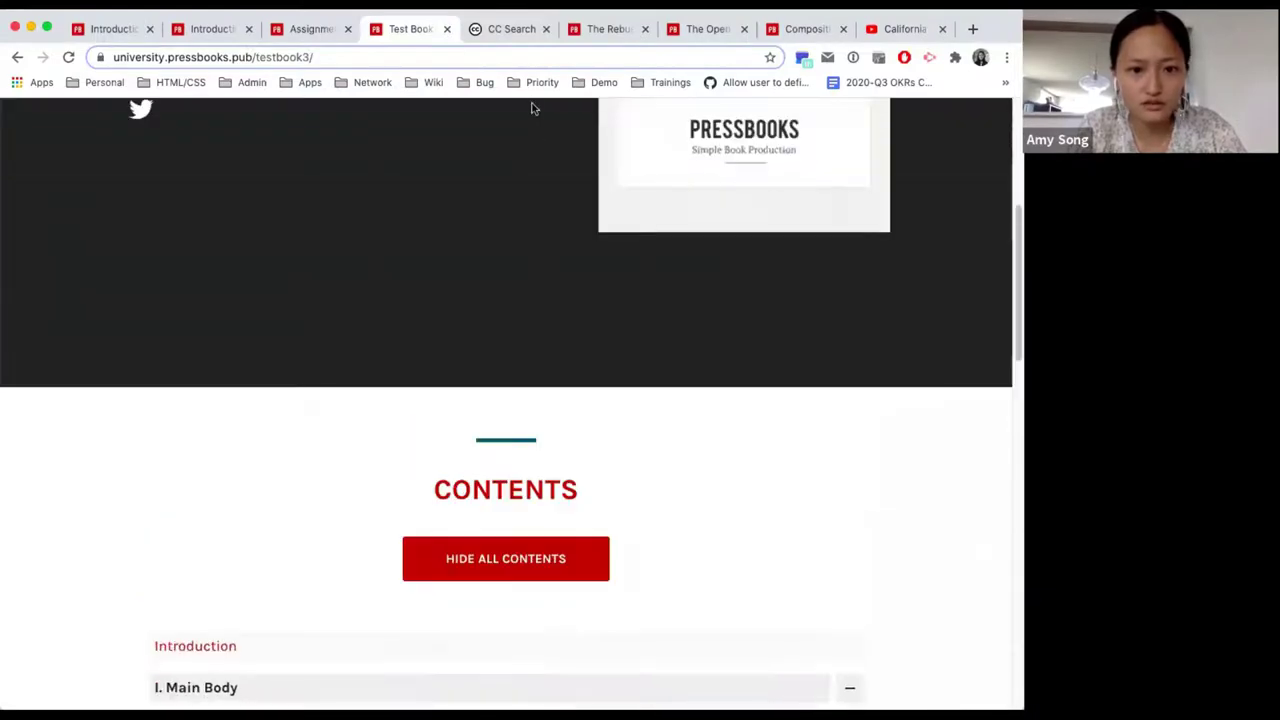
{"action": "scroll", "coordinate": [533, 108], "scroll_direction": "up", "scroll_amount": 3}
{"action": "key", "text": "ctrl+Tab"}
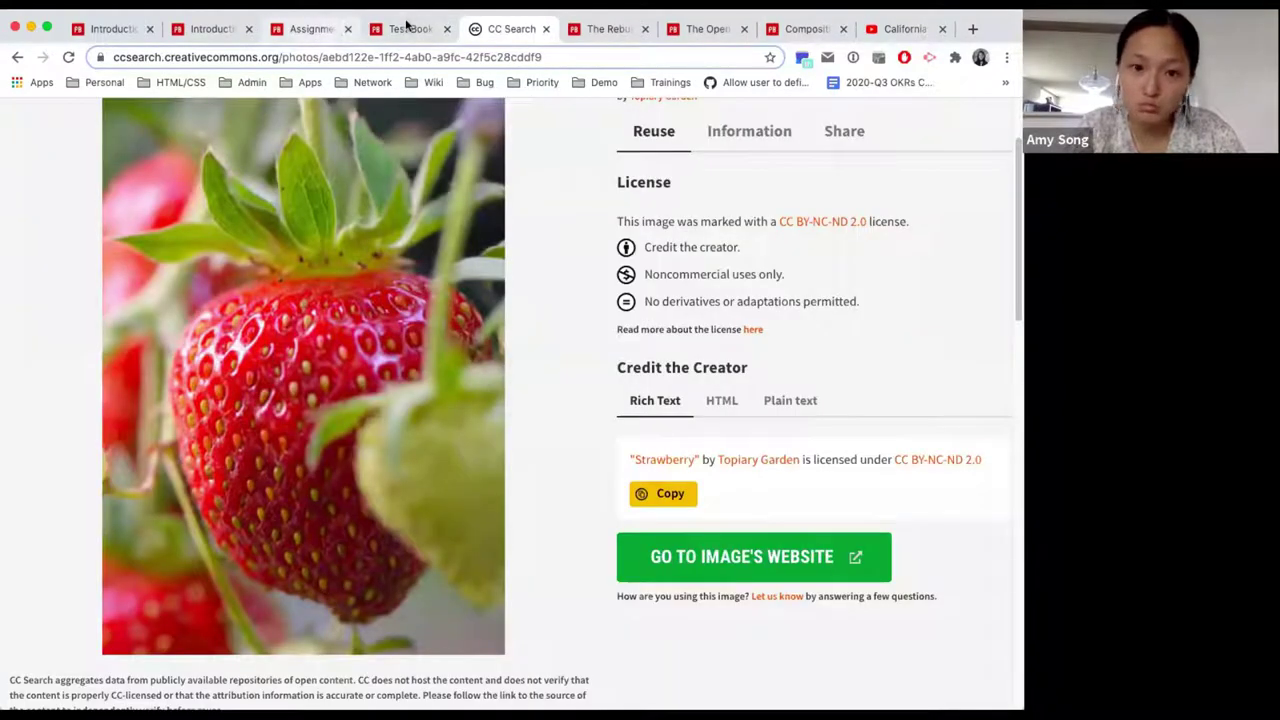
{"action": "left_click", "coordinate": [407, 28]}
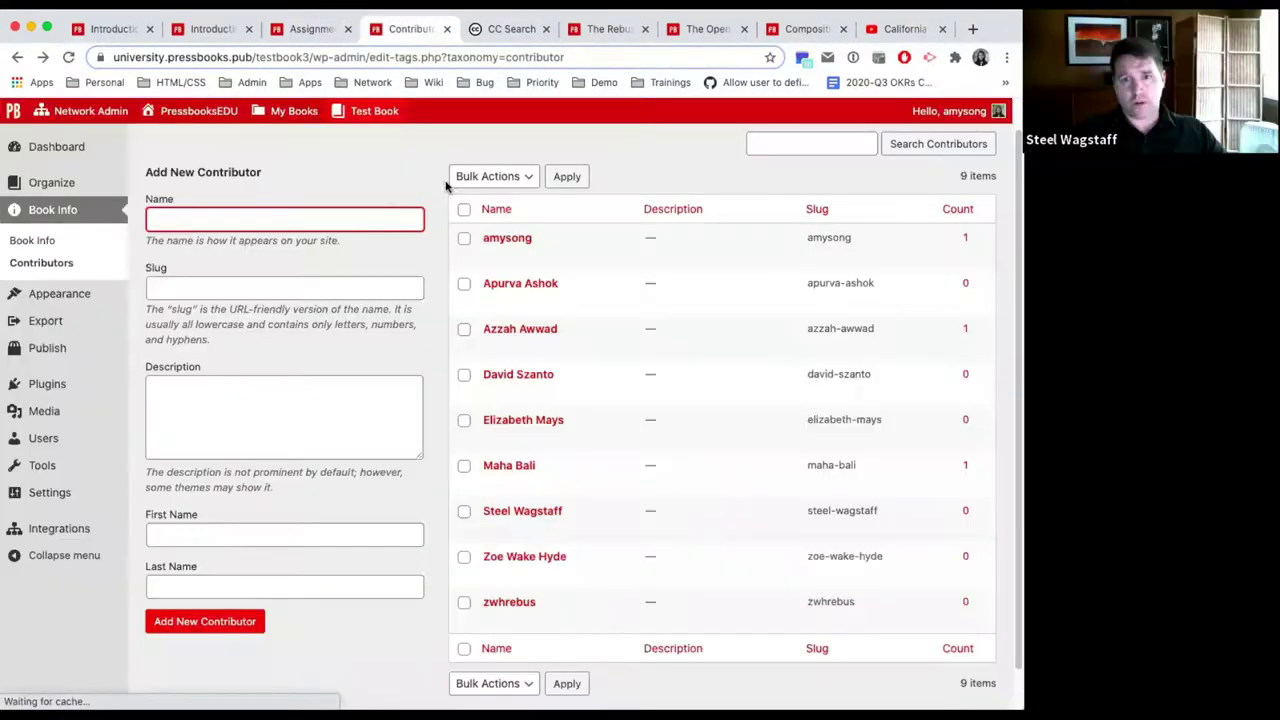
{"action": "scroll", "coordinate": [395, 220], "scroll_direction": "down", "scroll_amount": 1}
{"action": "scroll", "coordinate": [560, 486], "scroll_direction": "up", "scroll_amount": 1}
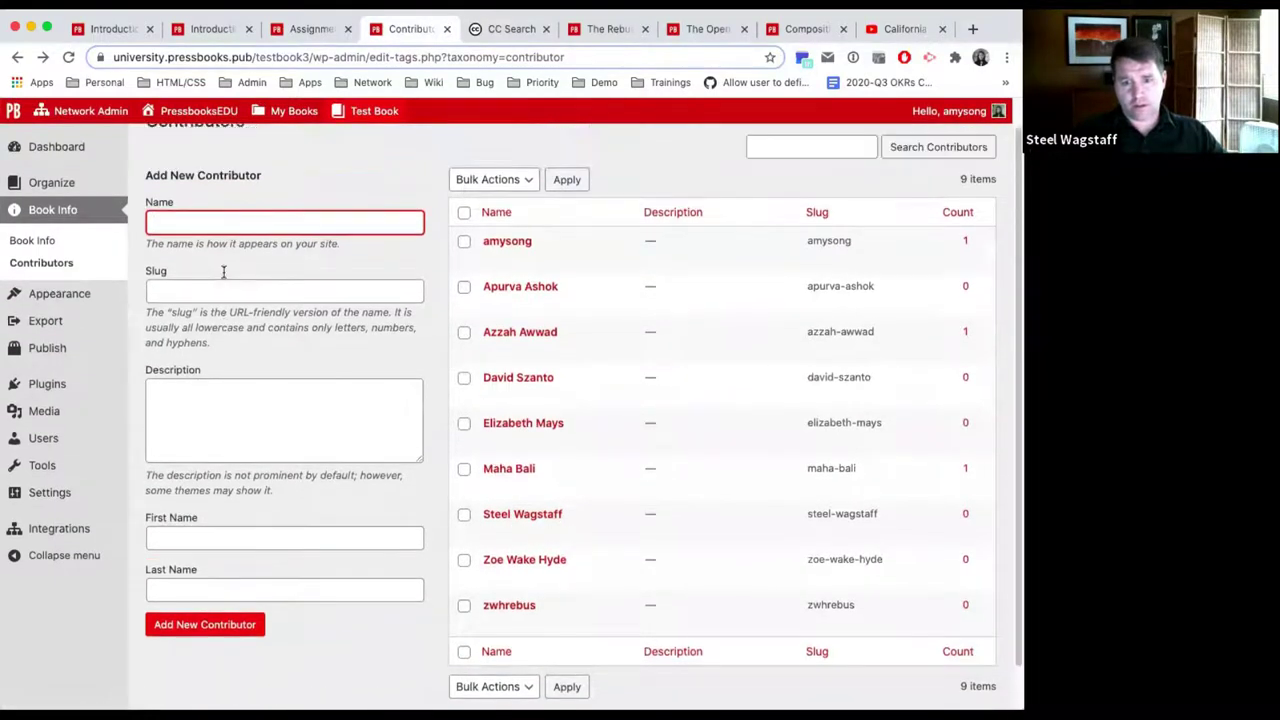
{"action": "scroll", "coordinate": [224, 271], "scroll_direction": "up", "scroll_amount": 1}
- Re-enter Creative Commons as a contributor name and try adding it again
{"action": "type", "text": "Creative Commons"}
{"action": "scroll", "coordinate": [200, 585], "scroll_direction": "down", "scroll_amount": 2}
{"action": "left_click", "coordinate": [198, 585]}
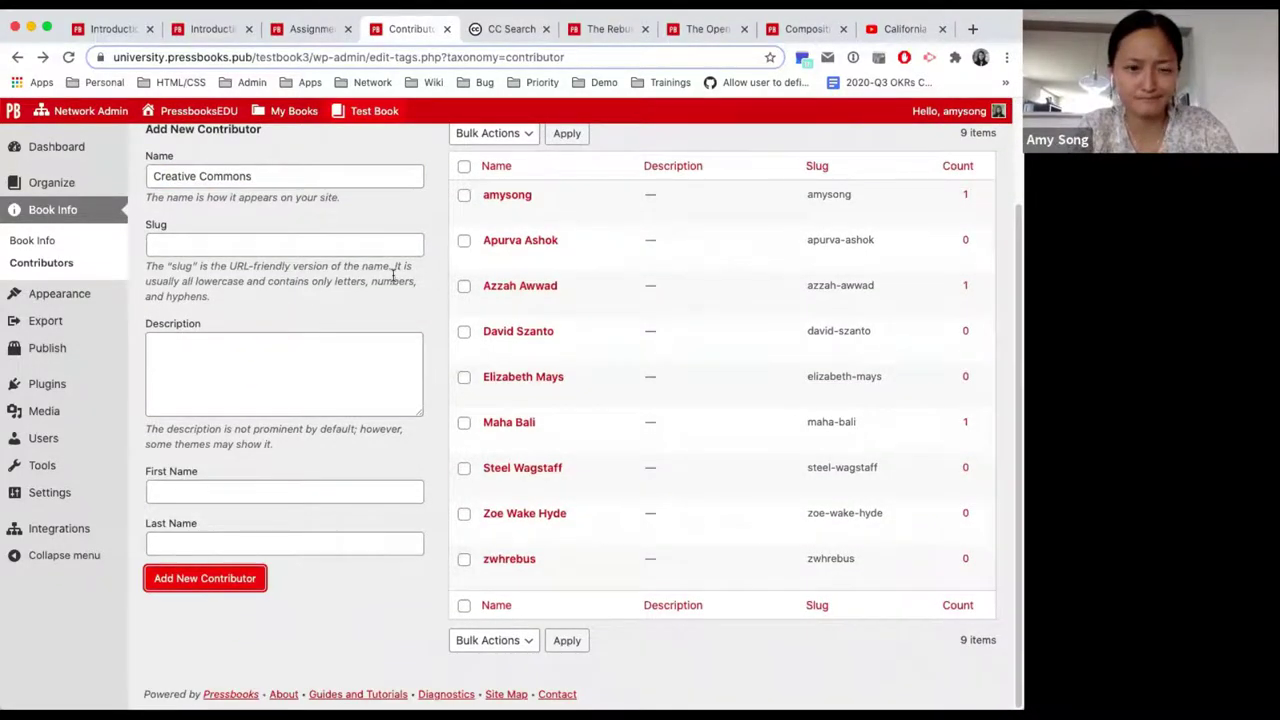
{"action": "scroll", "coordinate": [394, 277], "scroll_direction": "up", "scroll_amount": 3}
{"action": "scroll", "coordinate": [406, 304], "scroll_direction": "down", "scroll_amount": 3}
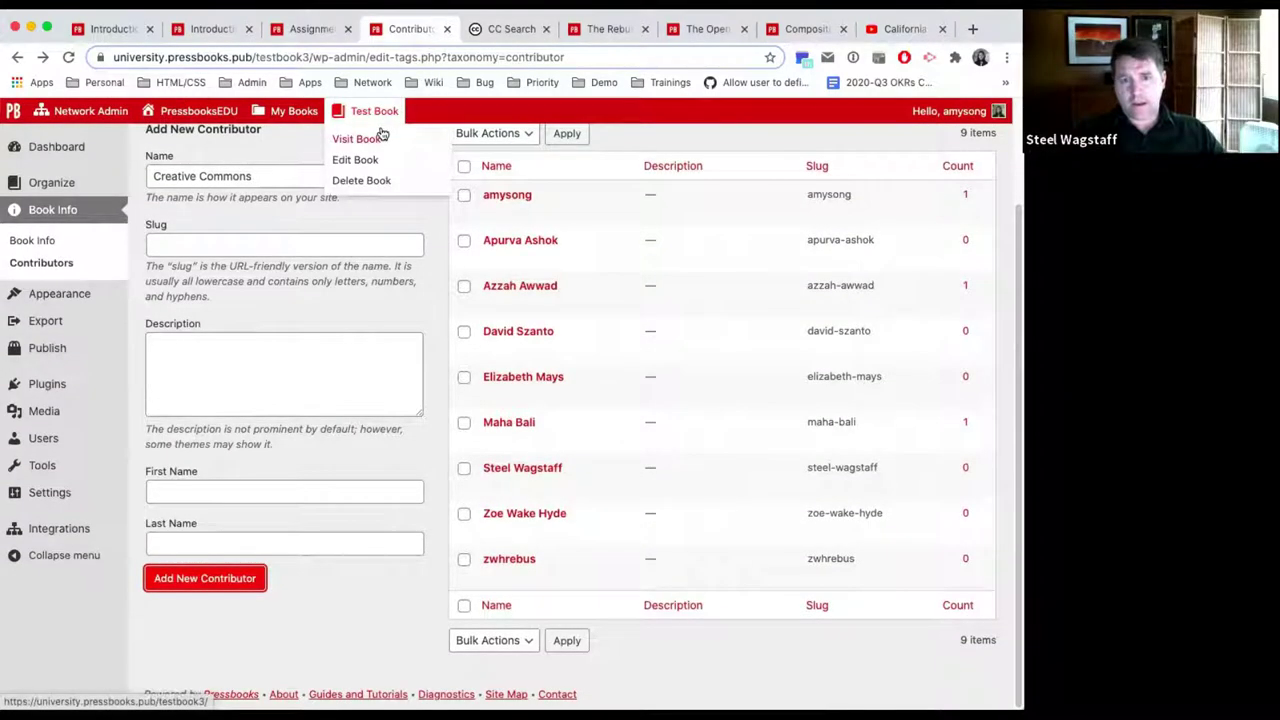
- Browse the book's public home page again before returning to Book Info
{"action": "left_click", "coordinate": [381, 136]}
{"action": "scroll", "coordinate": [397, 290], "scroll_direction": "down", "scroll_amount": 3}
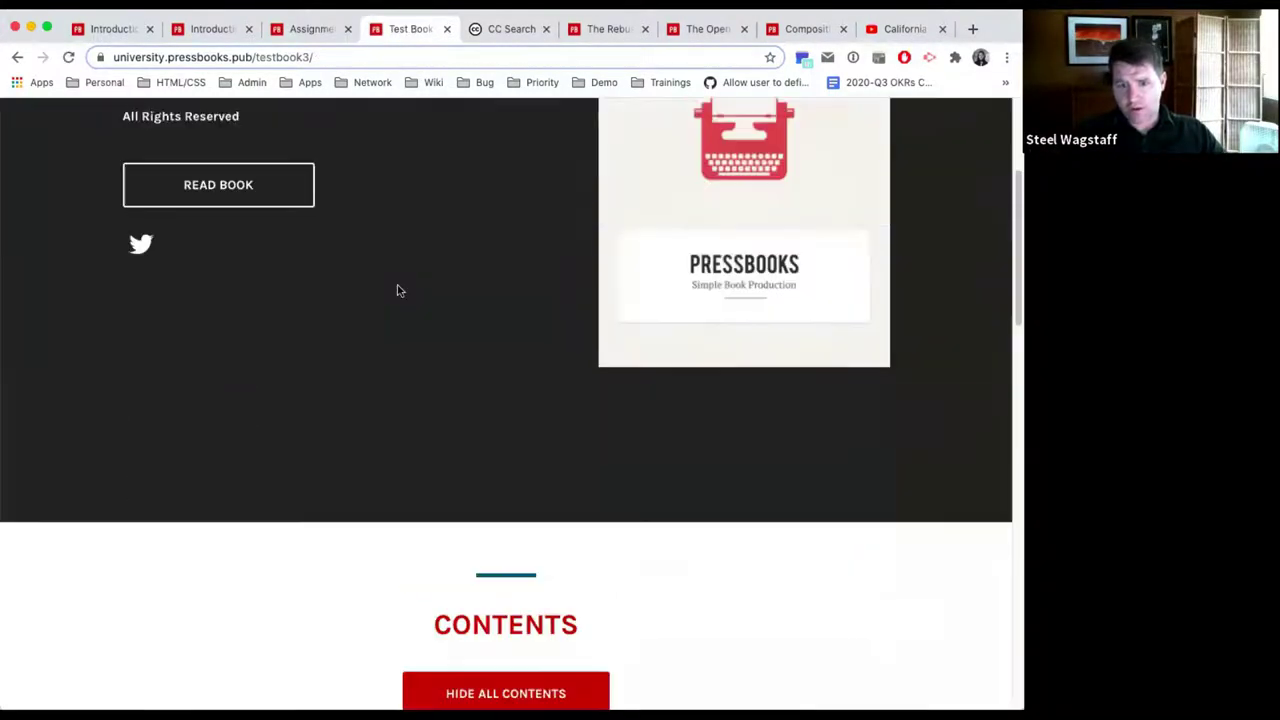
{"action": "scroll", "coordinate": [397, 290], "scroll_direction": "down", "scroll_amount": 10}
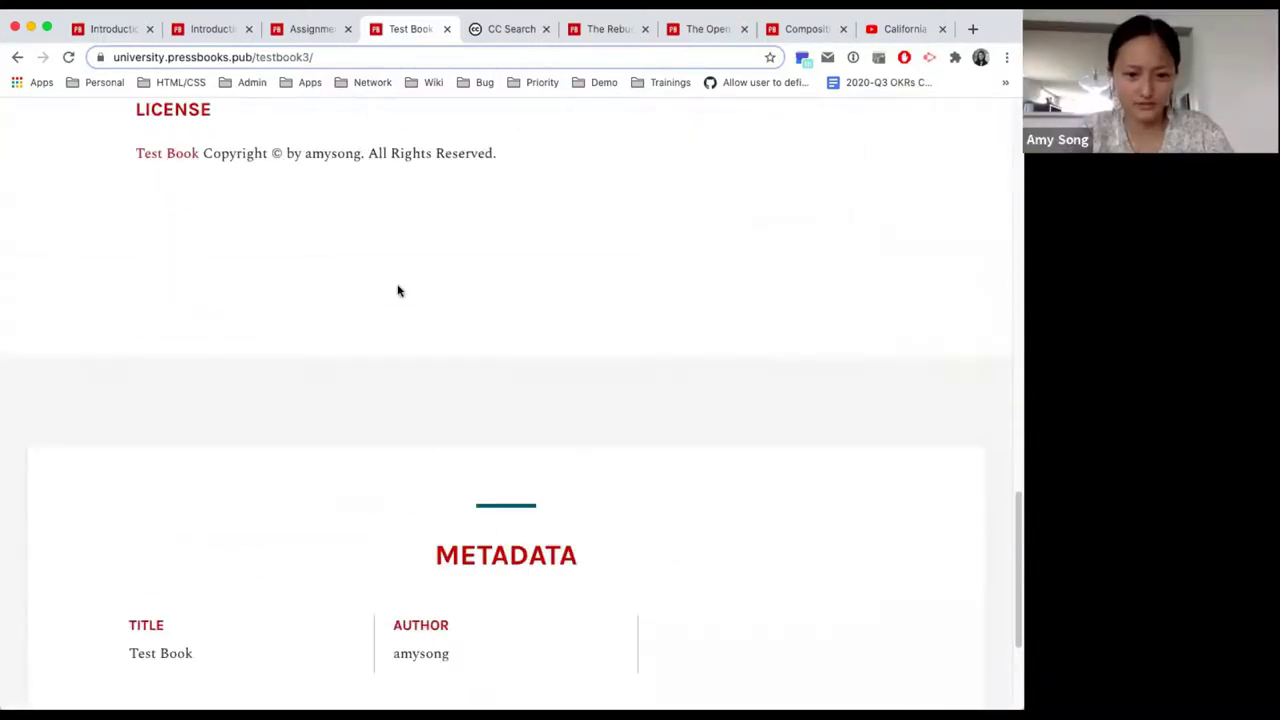
{"action": "scroll", "coordinate": [397, 290], "scroll_direction": "down", "scroll_amount": 3}
{"action": "scroll", "coordinate": [397, 290], "scroll_direction": "left", "scroll_amount": 5}
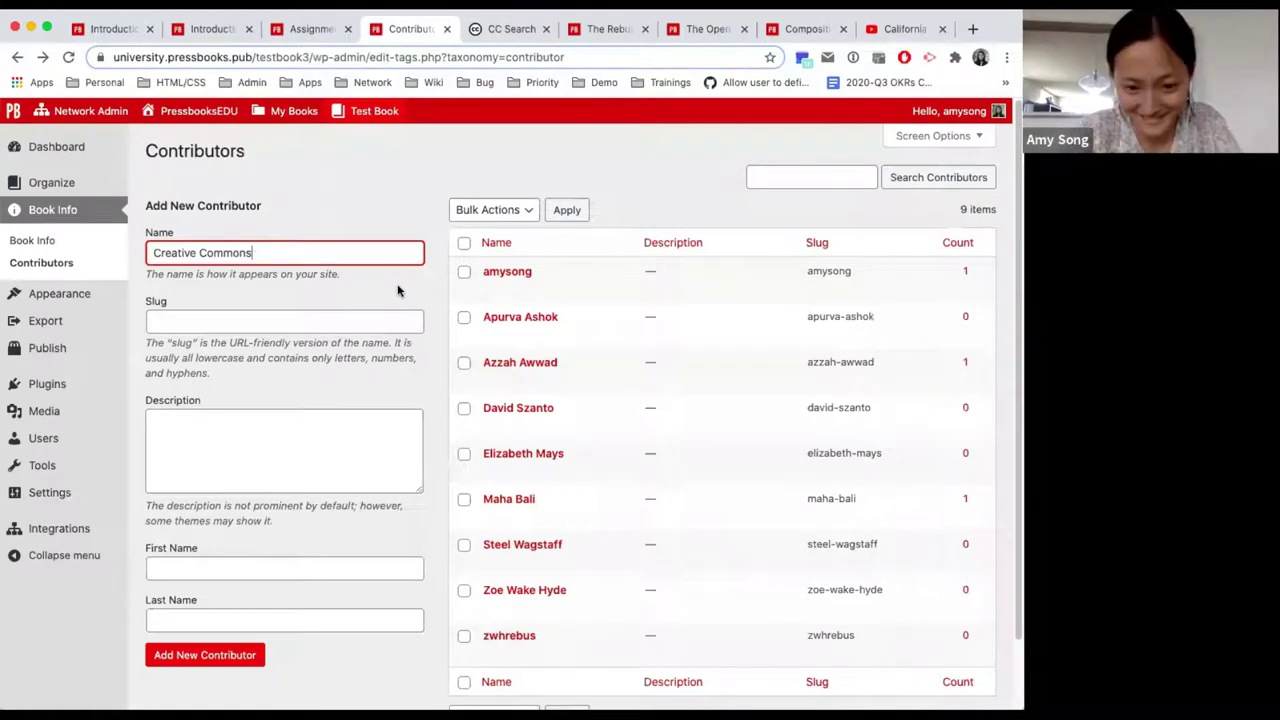
{"action": "scroll", "coordinate": [333, 237], "scroll_direction": "down", "scroll_amount": 2}
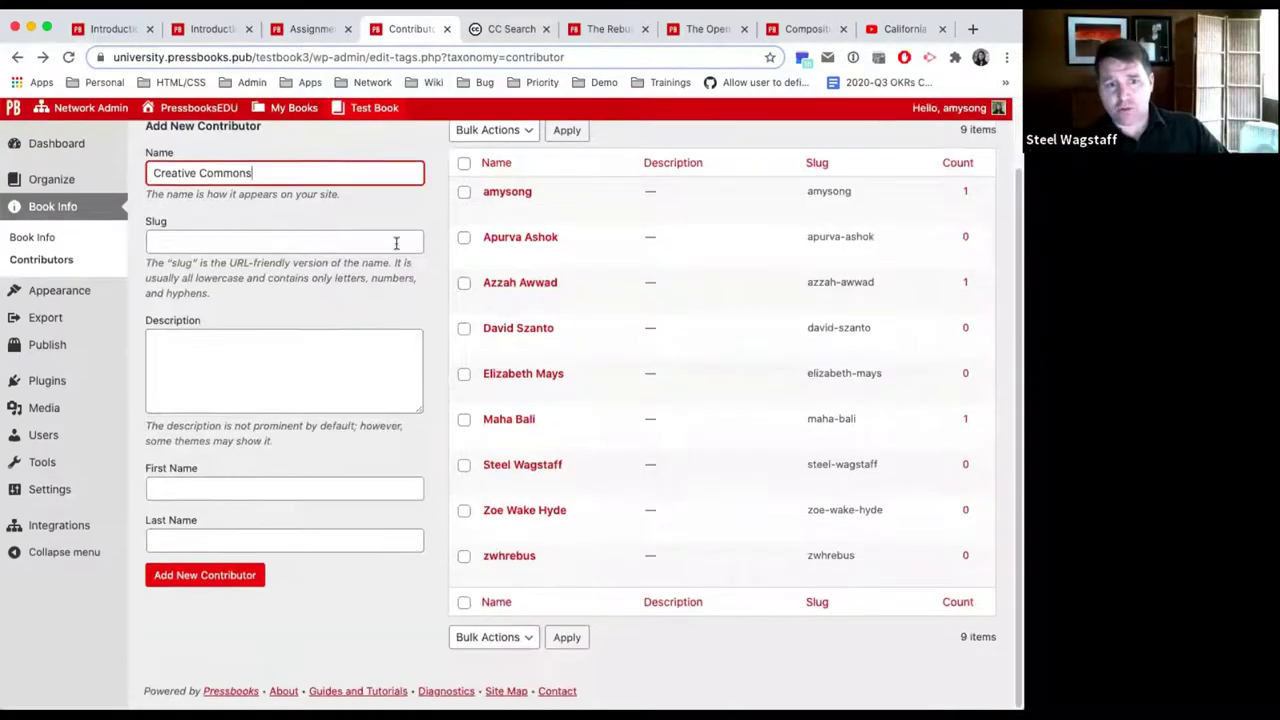
{"action": "scroll", "coordinate": [434, 223], "scroll_direction": "up", "scroll_amount": 1}
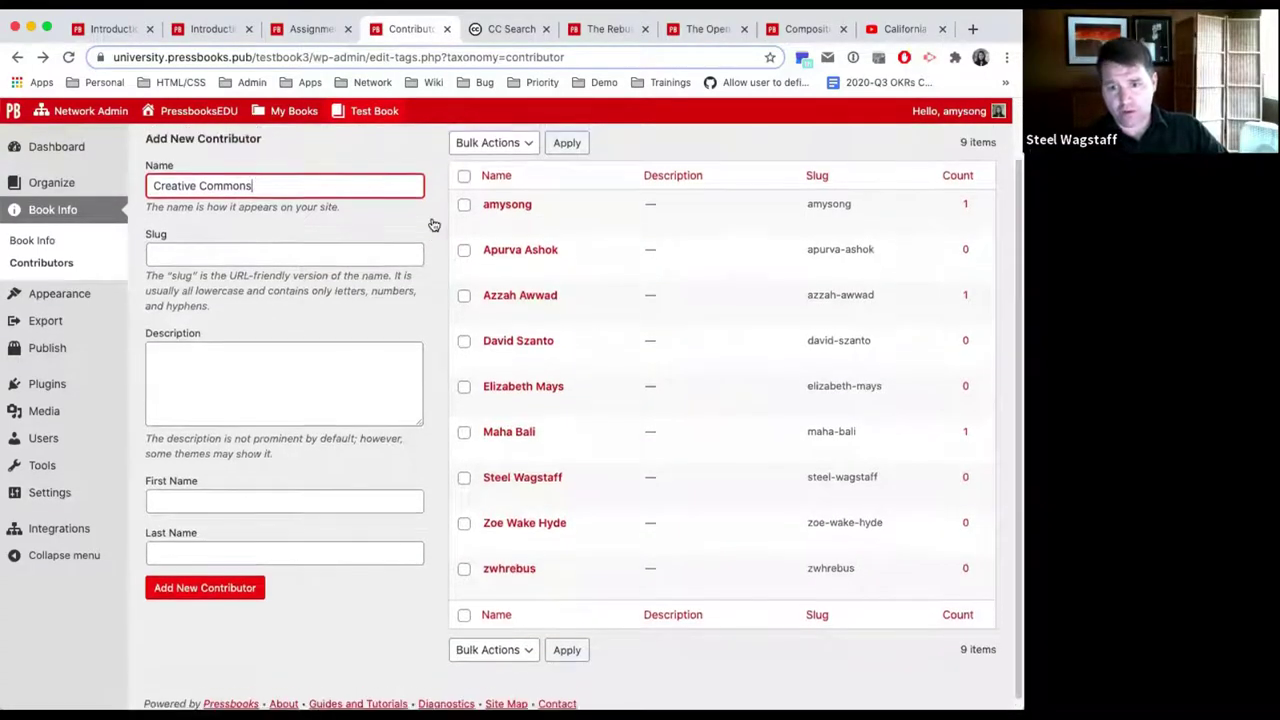
{"action": "left_click", "coordinate": [27, 243]}
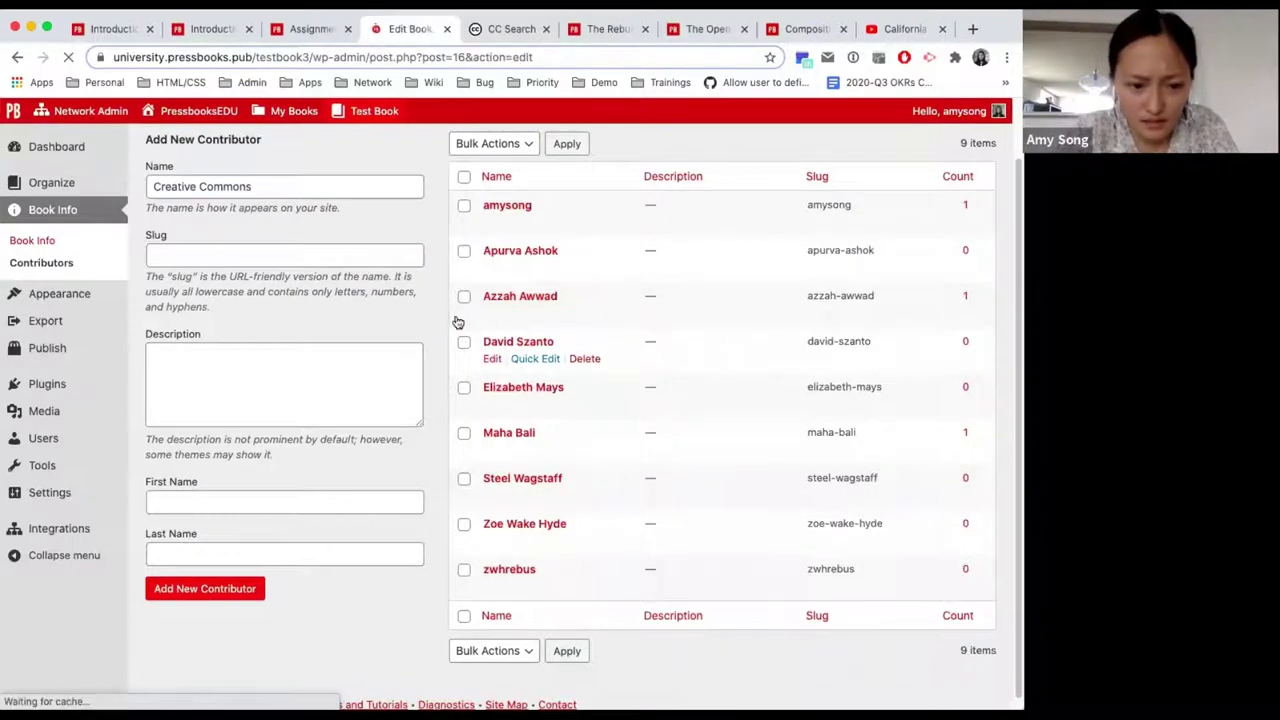
- Choose Creative Commons in the Contributor(s) field and save the book information
{"action": "scroll", "coordinate": [360, 366], "scroll_direction": "down", "scroll_amount": 4}
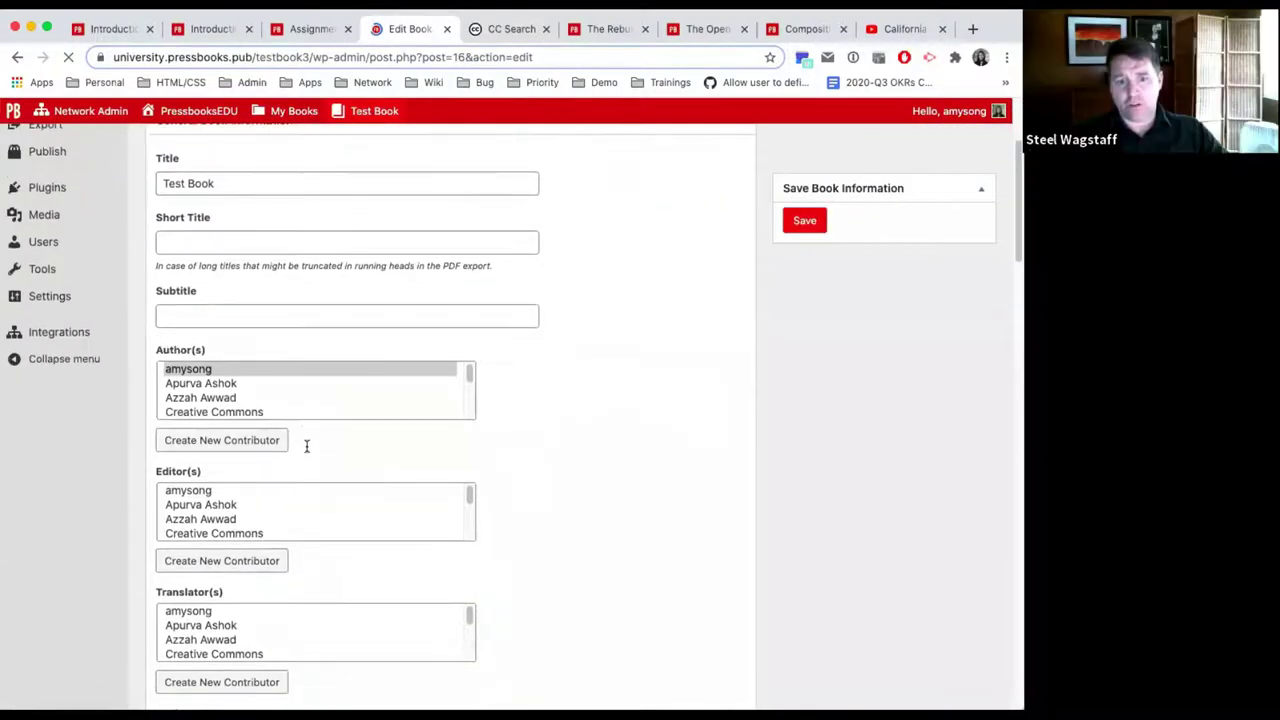
{"action": "scroll", "coordinate": [307, 446], "scroll_direction": "down", "scroll_amount": 5}
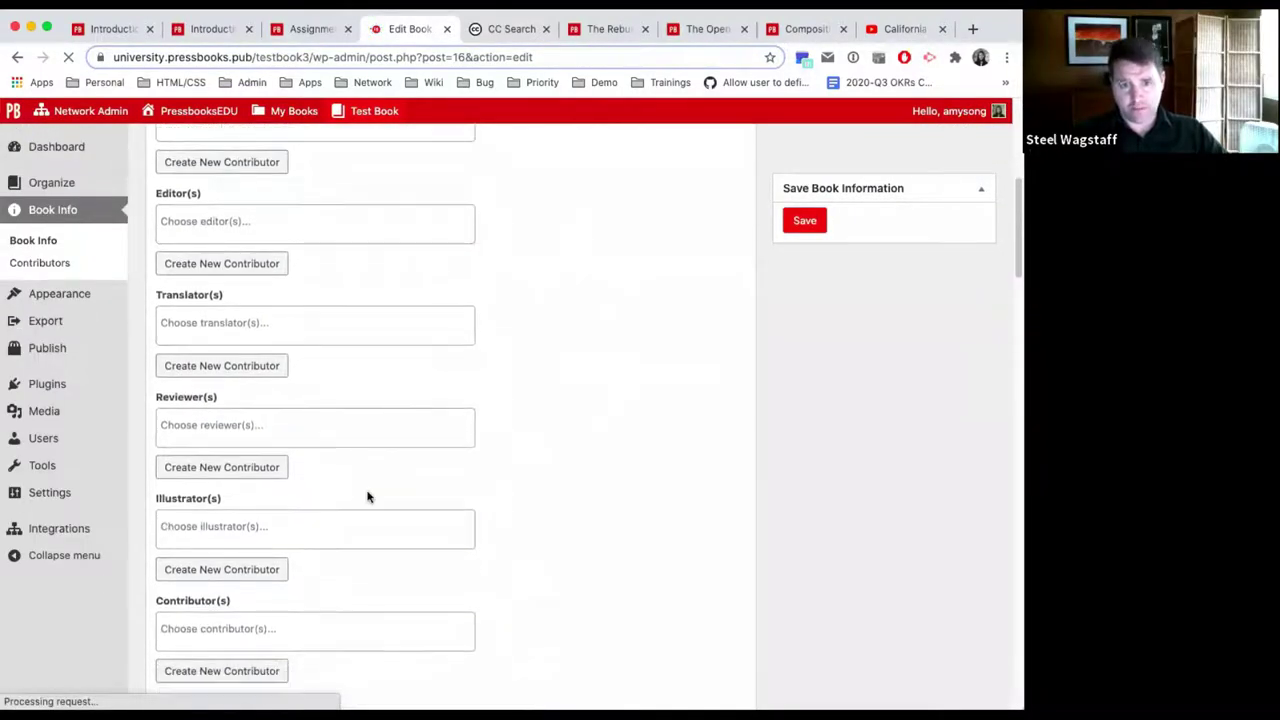
{"action": "scroll", "coordinate": [367, 497], "scroll_direction": "down", "scroll_amount": 2}
{"action": "left_click", "coordinate": [256, 527]}
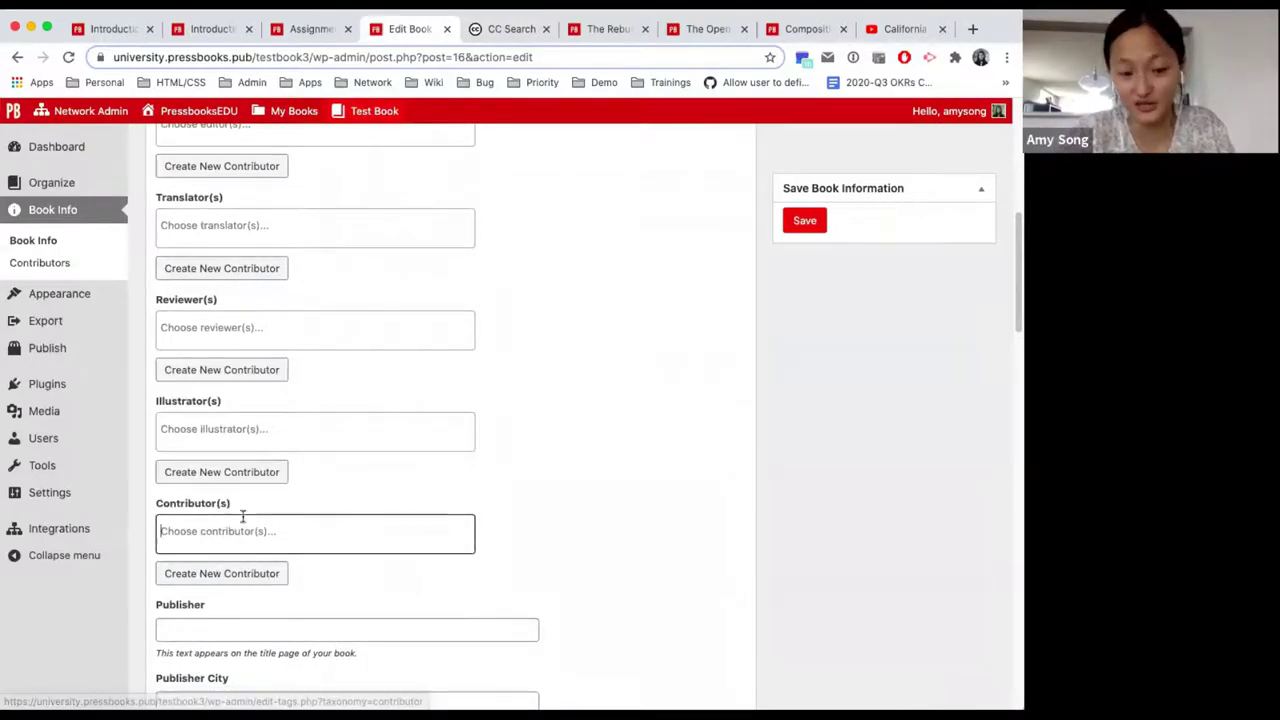
{"action": "left_click", "coordinate": [242, 525]}
{"action": "scroll", "coordinate": [257, 449], "scroll_direction": "down", "scroll_amount": 1}
{"action": "left_click", "coordinate": [251, 392]}
{"action": "scroll", "coordinate": [535, 422], "scroll_direction": "down", "scroll_amount": 15}
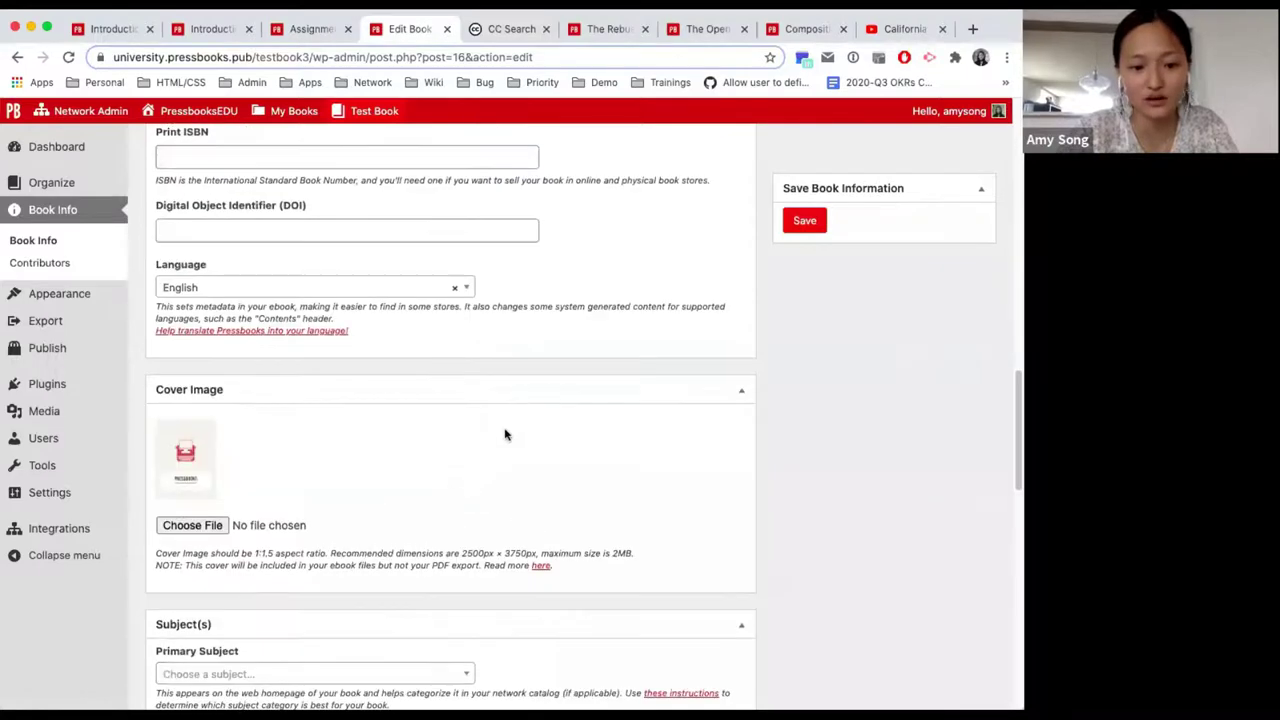
{"action": "left_click", "coordinate": [806, 217]}
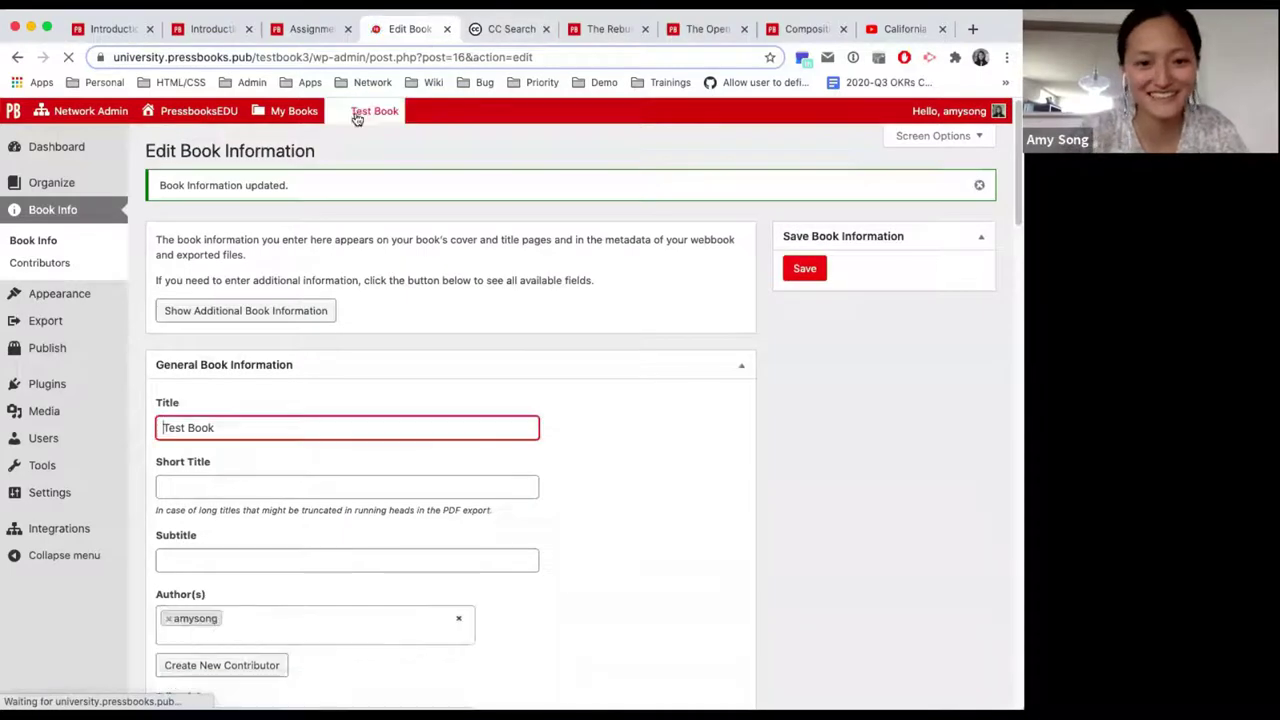
- Open the public book page in a new tab, close CC Search, and check the contributor metadata
{"action": "mouse_move", "coordinate": [374, 118]}
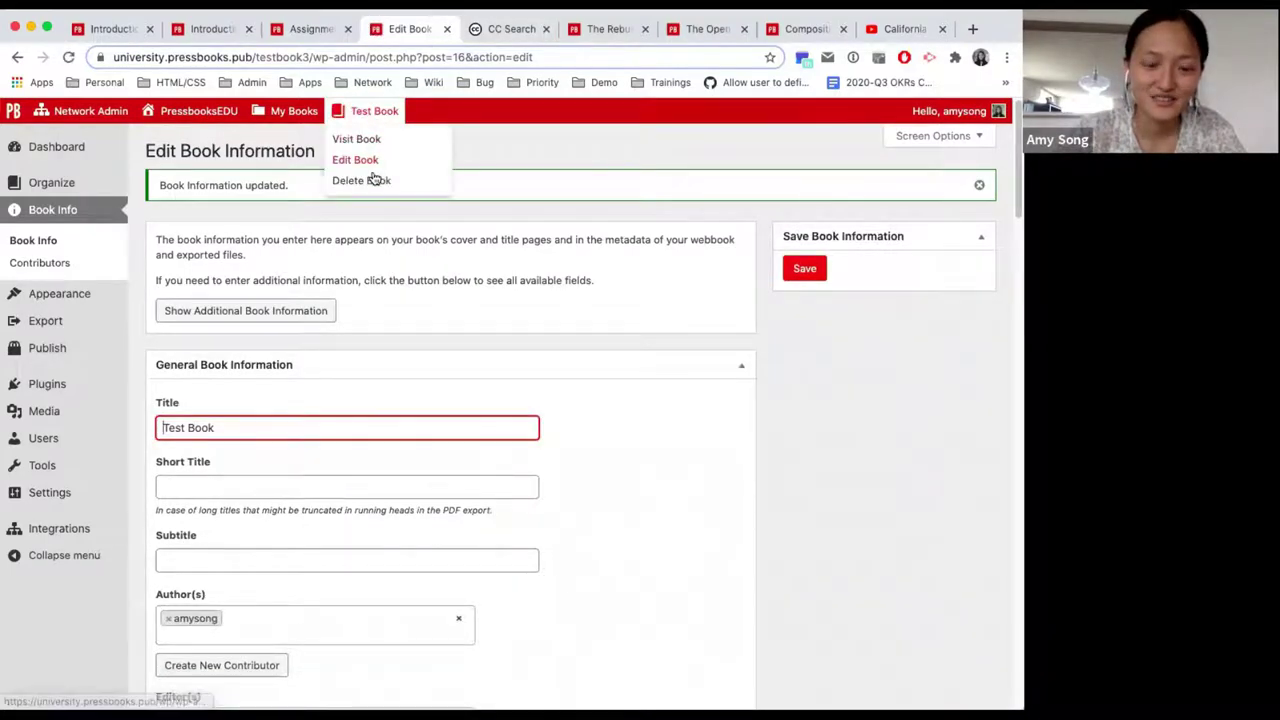
{"action": "right_click", "coordinate": [384, 144]}
{"action": "key", "text": "Return"}
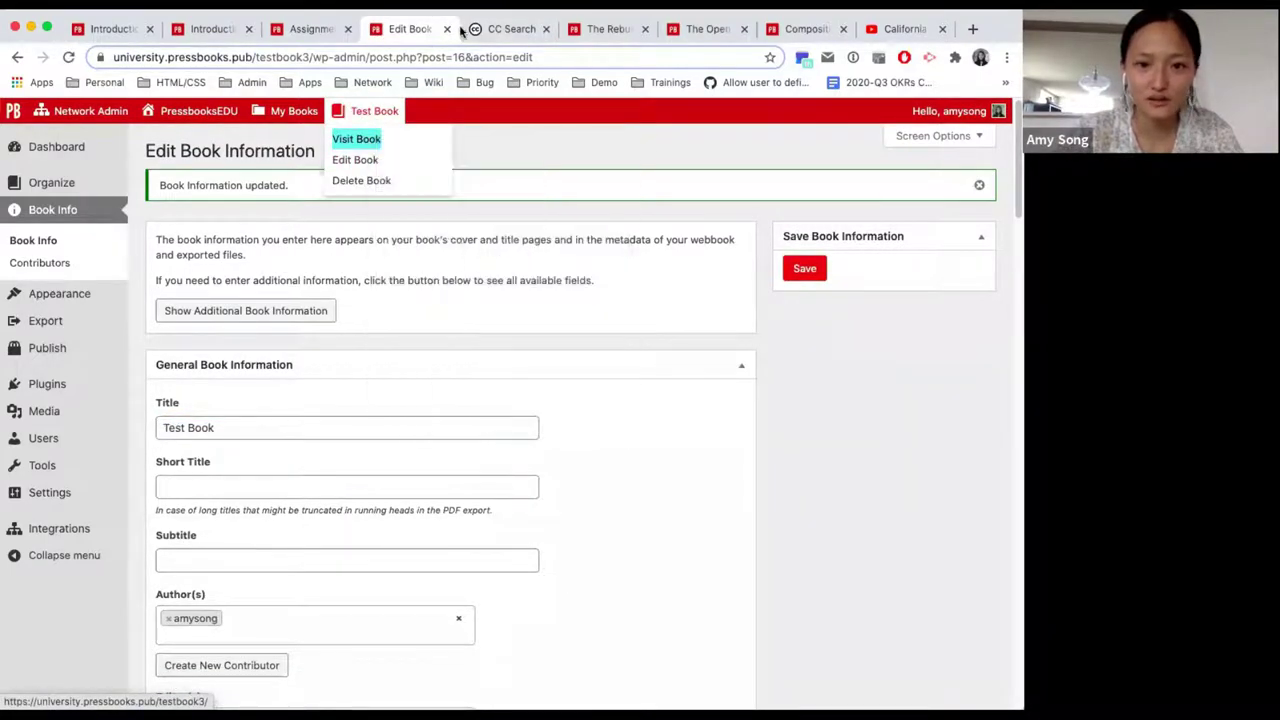
{"action": "left_click", "coordinate": [457, 28]}
{"action": "left_click", "coordinate": [587, 29]}
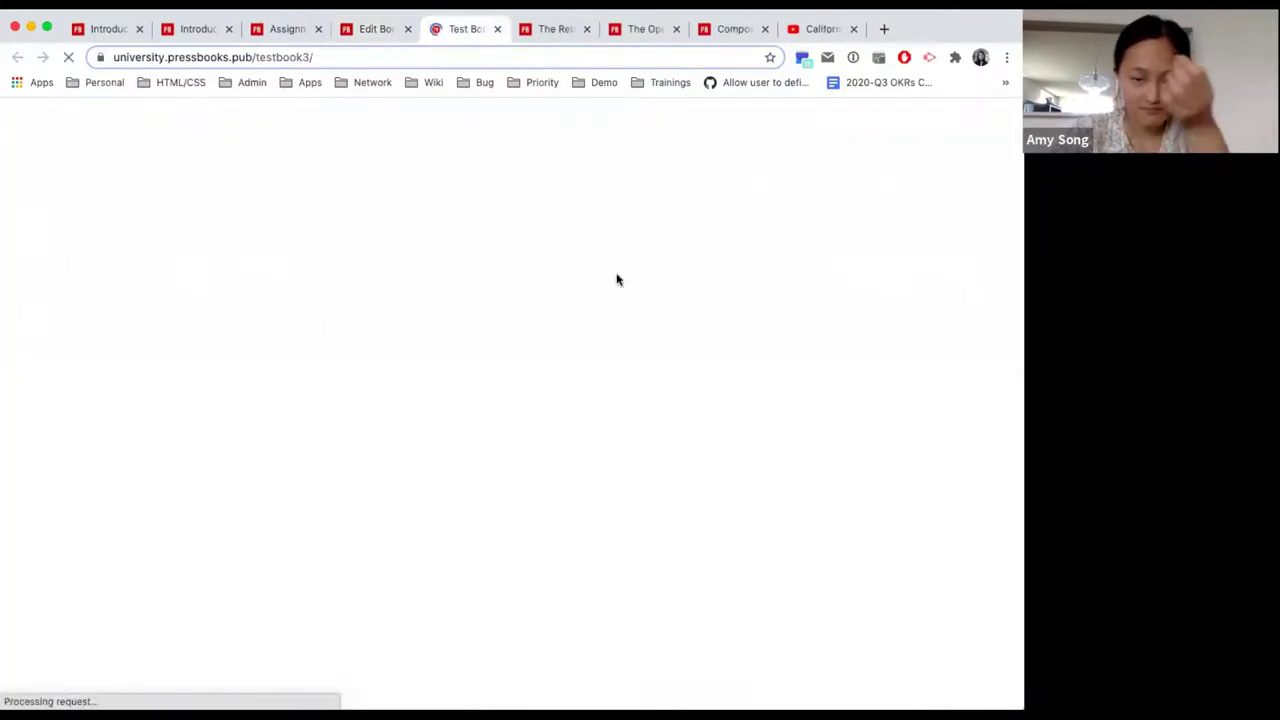
{"action": "scroll", "coordinate": [617, 280], "scroll_direction": "down", "scroll_amount": 5}
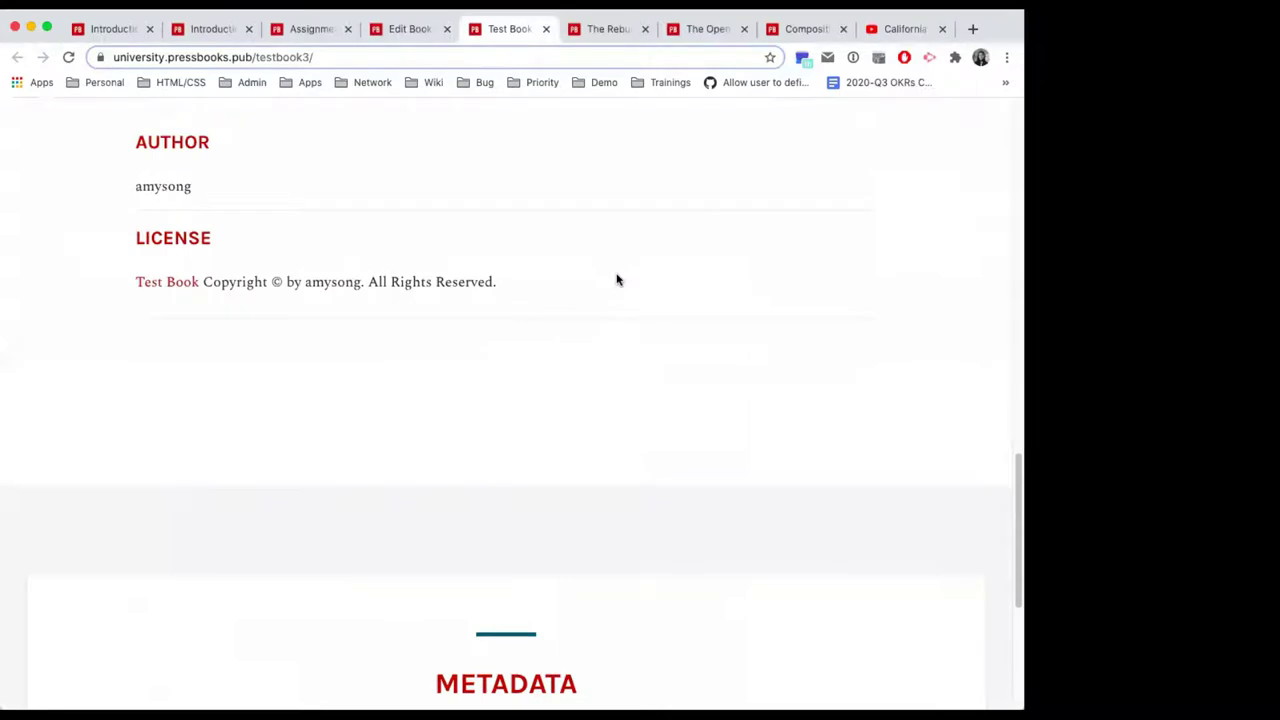
{"action": "scroll", "coordinate": [617, 280], "scroll_direction": "down", "scroll_amount": 4}
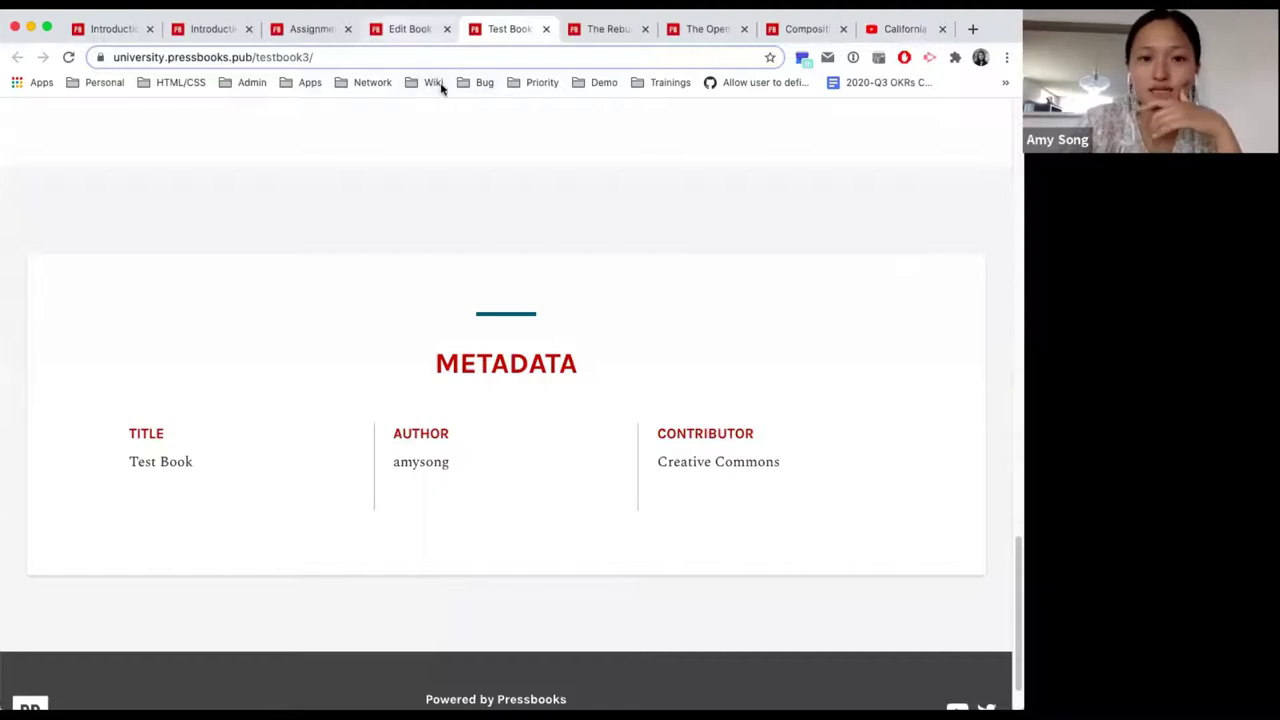
- Go back to the Edit Book Information page and scroll down the form
{"action": "left_click", "coordinate": [412, 30]}
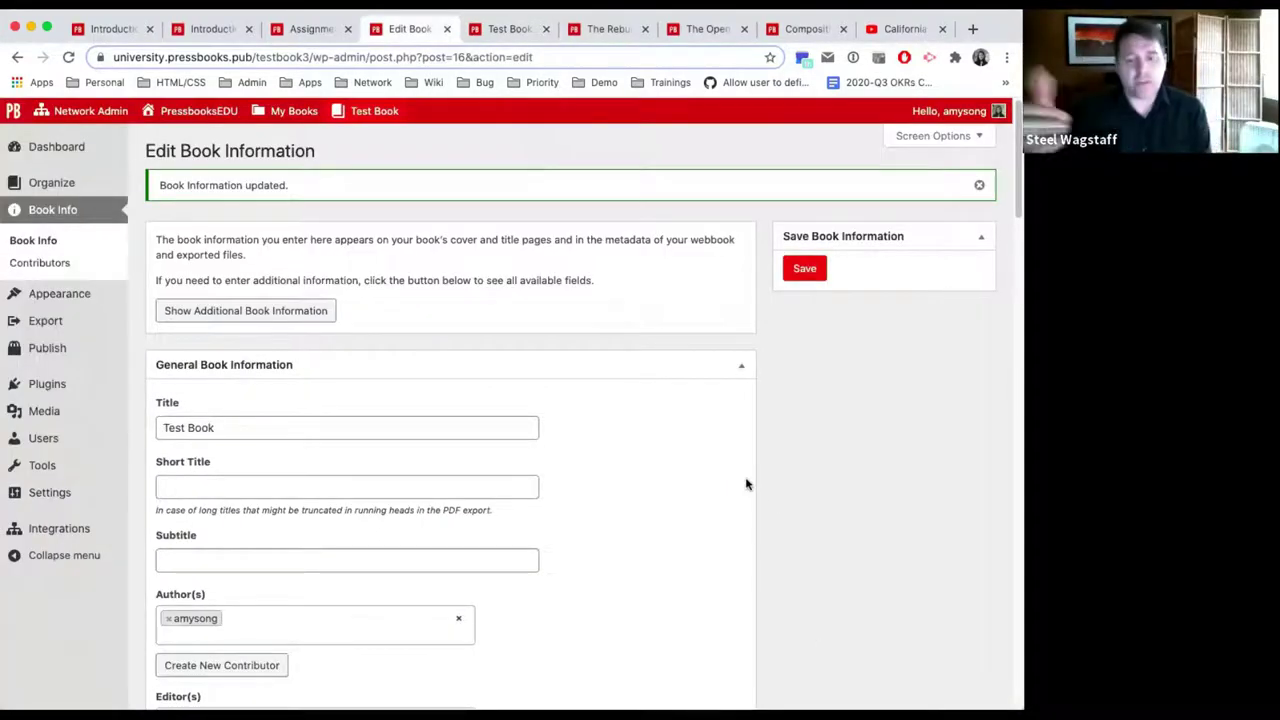
{"action": "scroll", "coordinate": [745, 484], "scroll_direction": "down", "scroll_amount": 1}
{"action": "scroll", "coordinate": [745, 484], "scroll_direction": "down", "scroll_amount": 1}
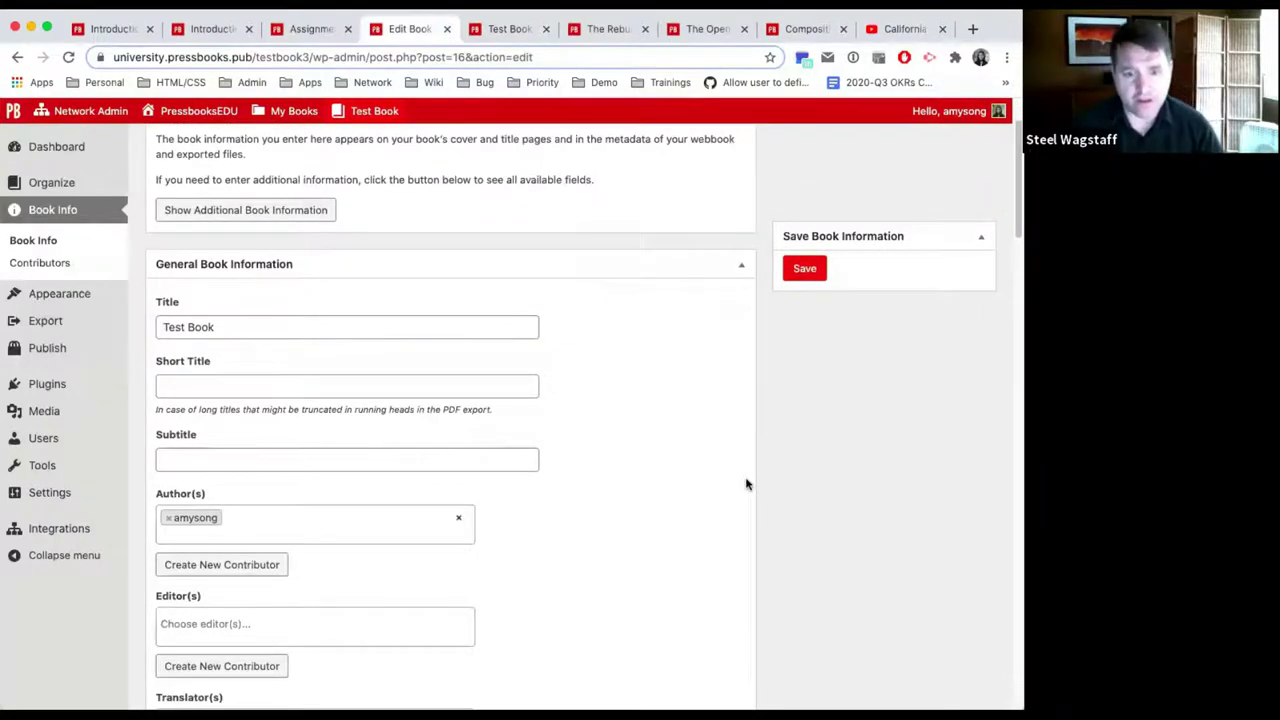
{"action": "scroll", "coordinate": [745, 484], "scroll_direction": "down", "scroll_amount": 3}
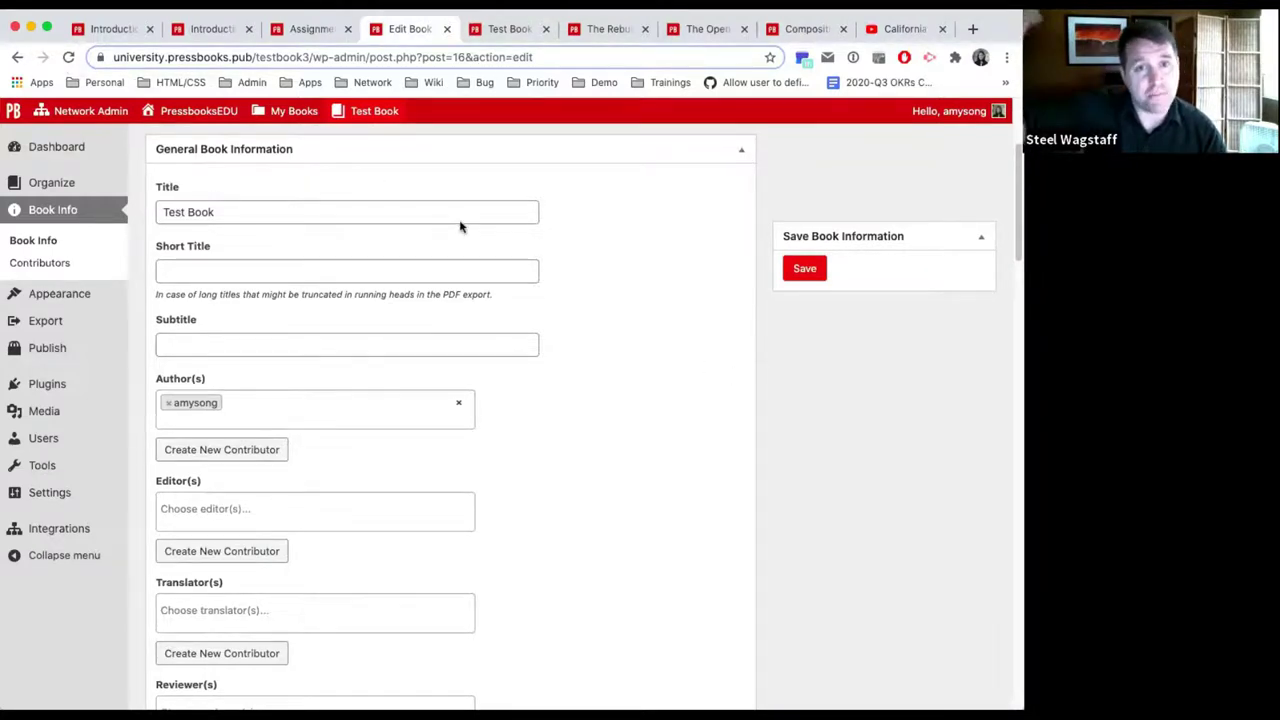
{"action": "scroll", "coordinate": [460, 227], "scroll_direction": "down", "scroll_amount": 2}
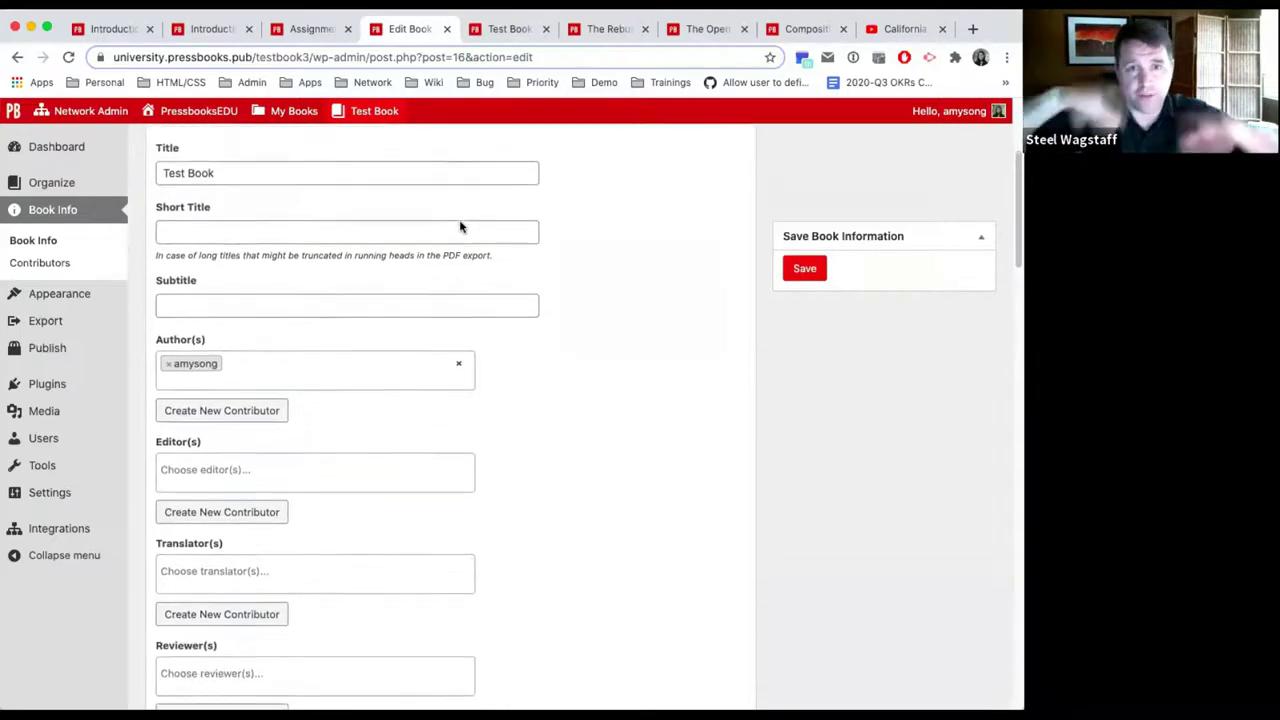
{"action": "scroll", "coordinate": [460, 227], "scroll_direction": "down", "scroll_amount": 1}
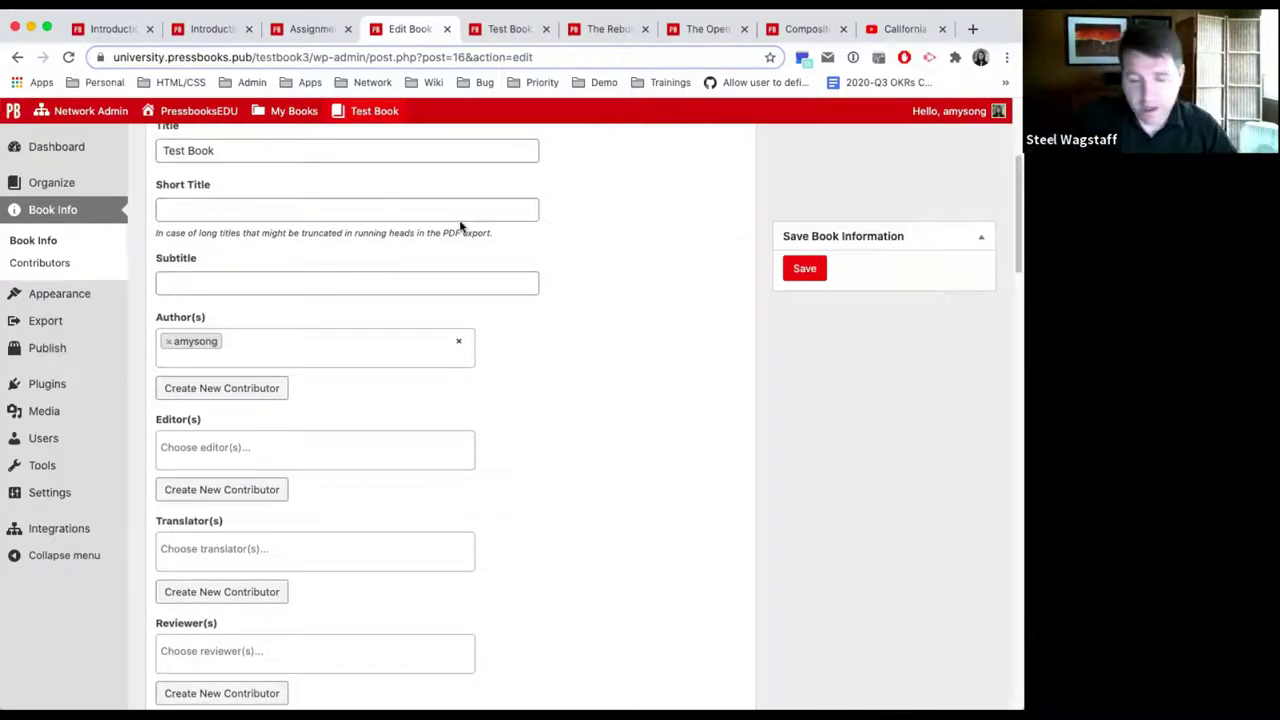
{"action": "scroll", "coordinate": [460, 225], "scroll_direction": "up", "scroll_amount": 4}
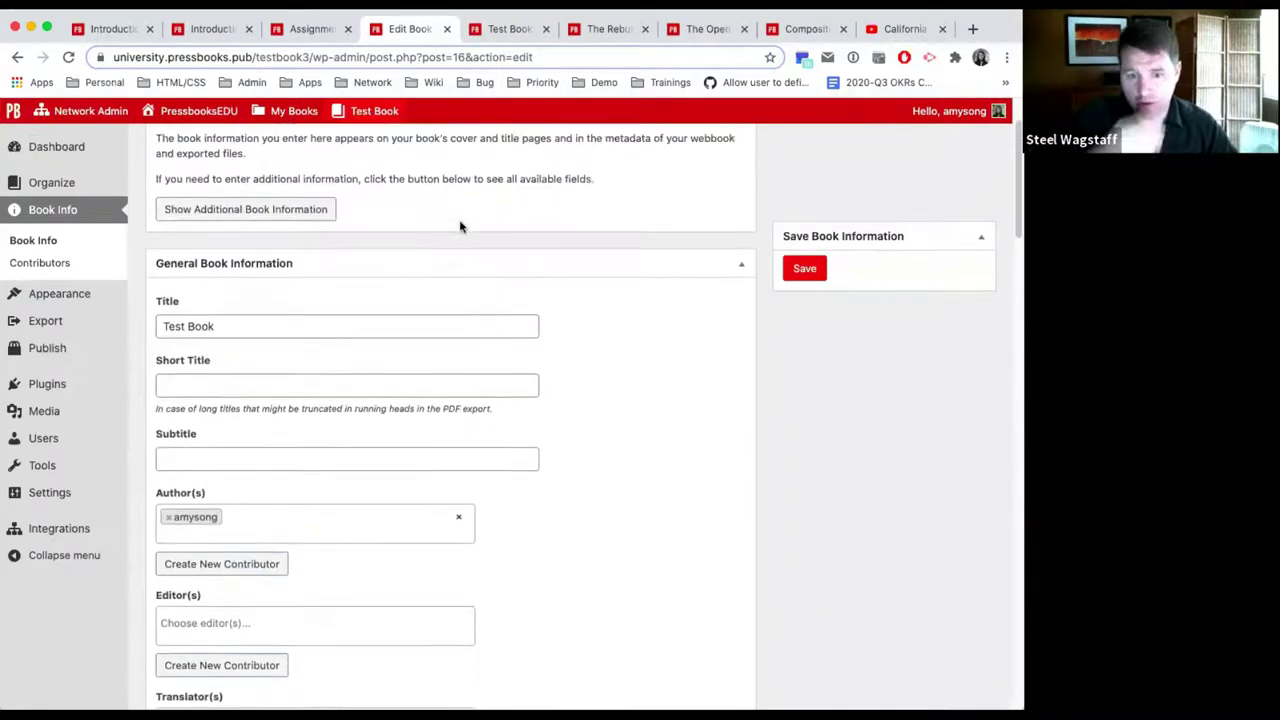
{"action": "scroll", "coordinate": [440, 400], "scroll_direction": "down", "scroll_amount": 1}
{"action": "scroll", "coordinate": [240, 596], "scroll_direction": "down", "scroll_amount": 1}
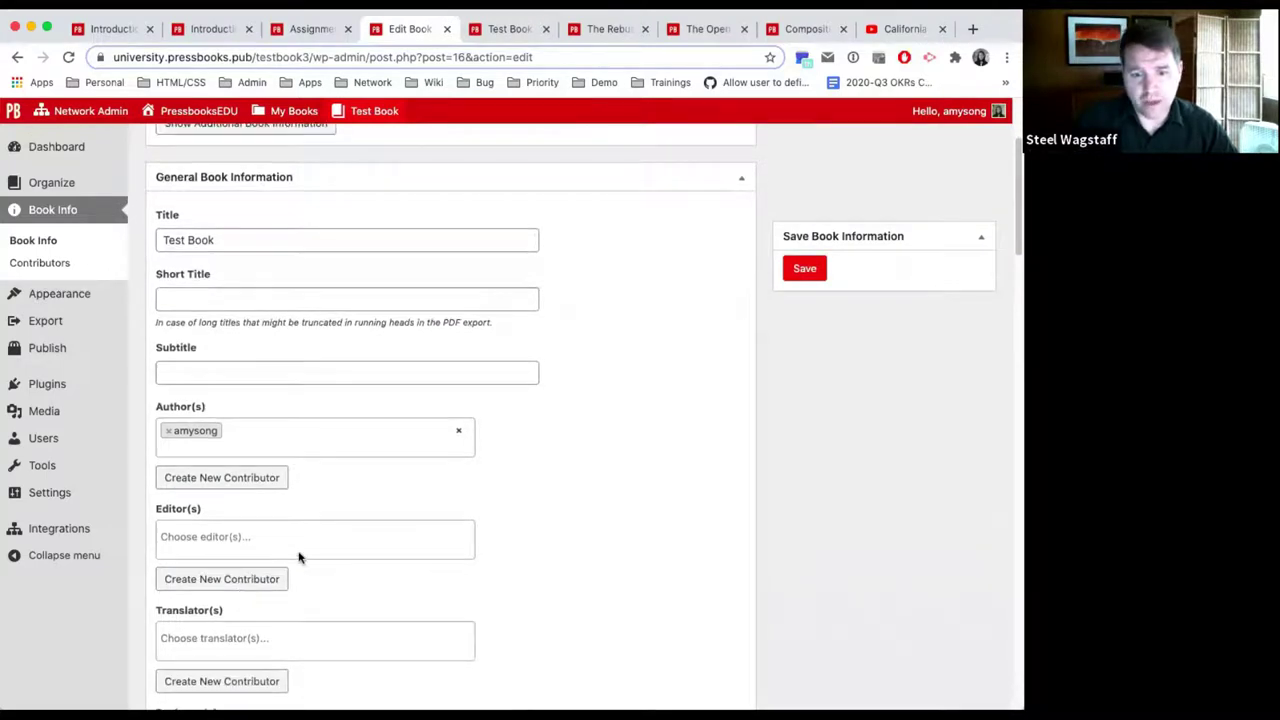
{"action": "left_click", "coordinate": [348, 551]}
{"action": "left_click", "coordinate": [520, 564]}
{"action": "scroll", "coordinate": [522, 563], "scroll_direction": "down", "scroll_amount": 2}
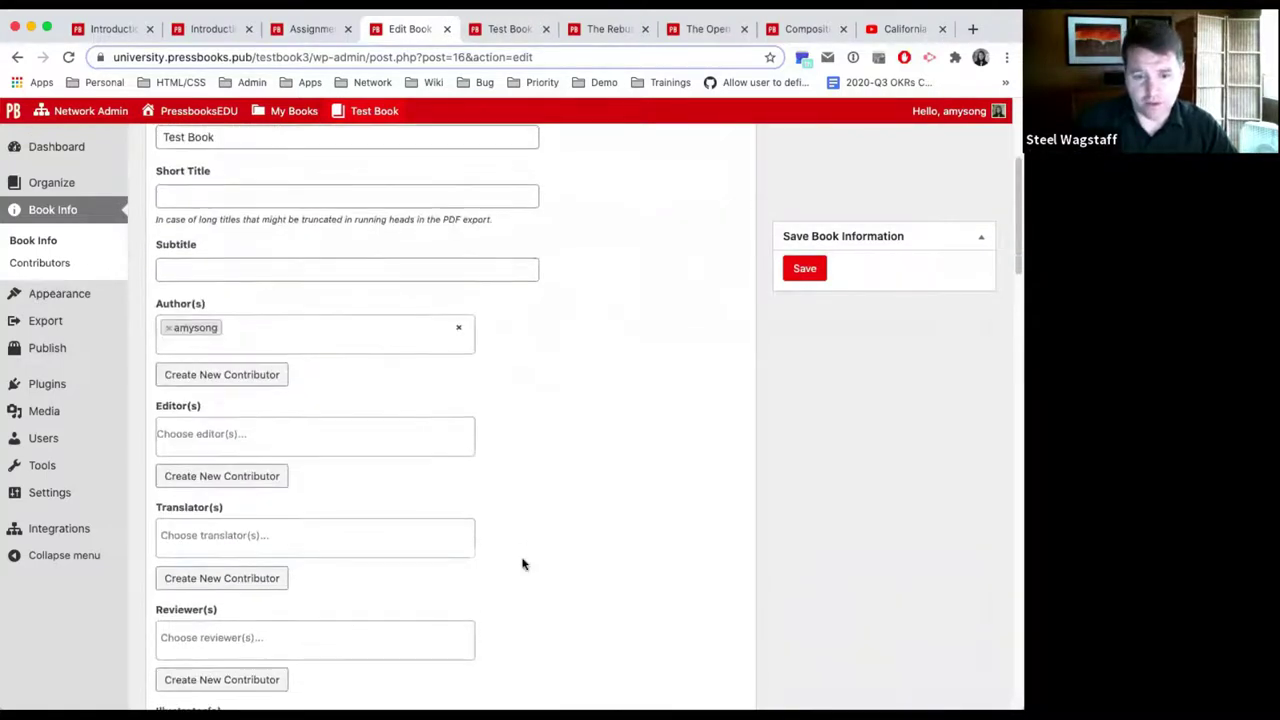
{"action": "left_click", "coordinate": [205, 430]}
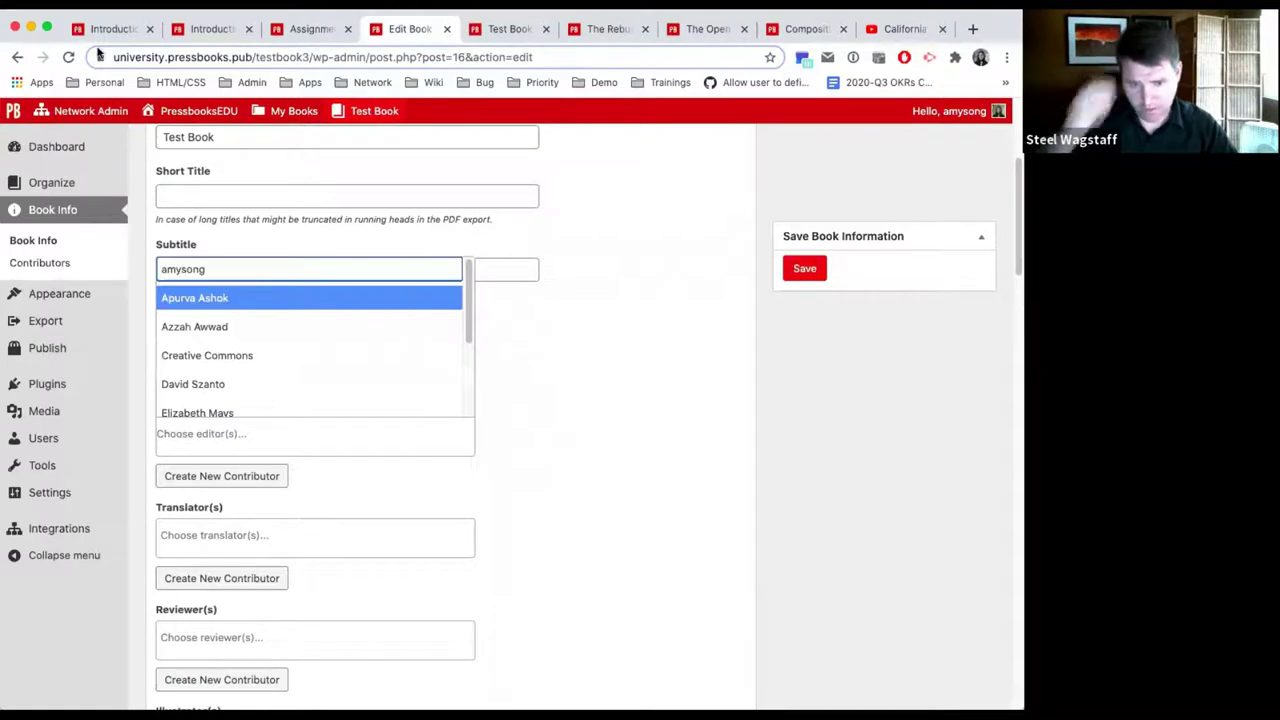
{"action": "left_click", "coordinate": [520, 386]}
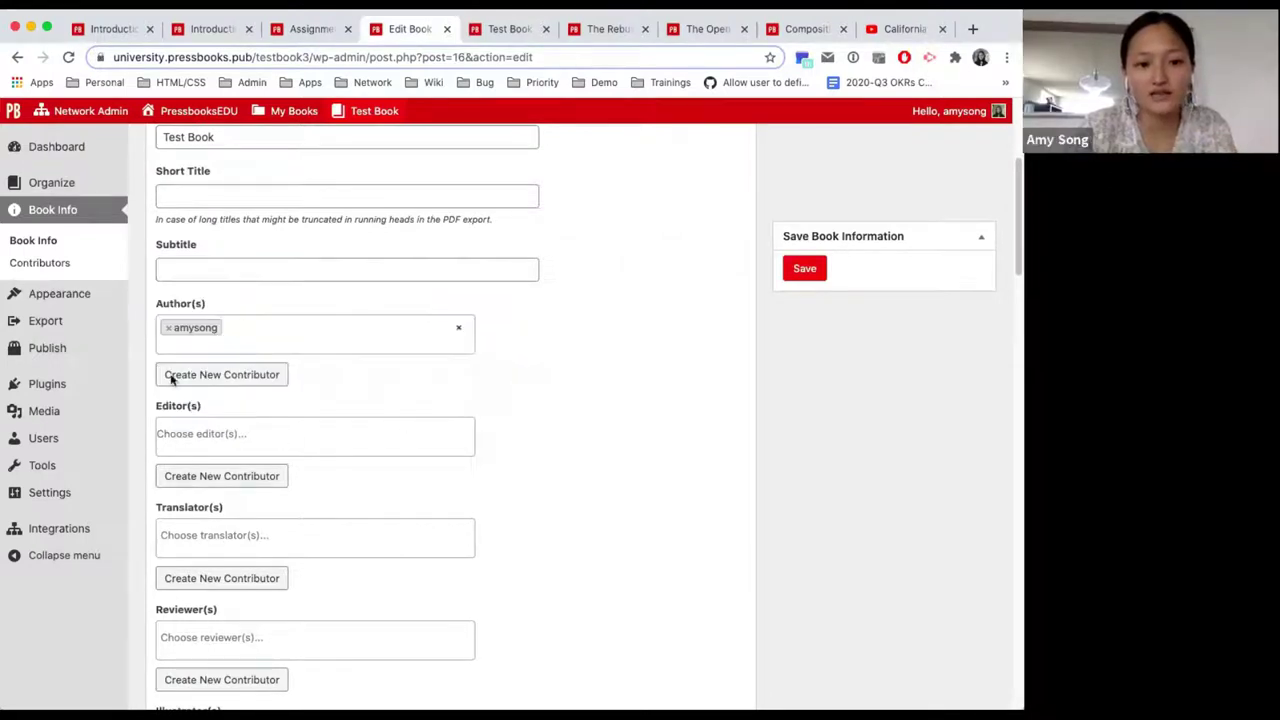
{"action": "left_click", "coordinate": [297, 431]}
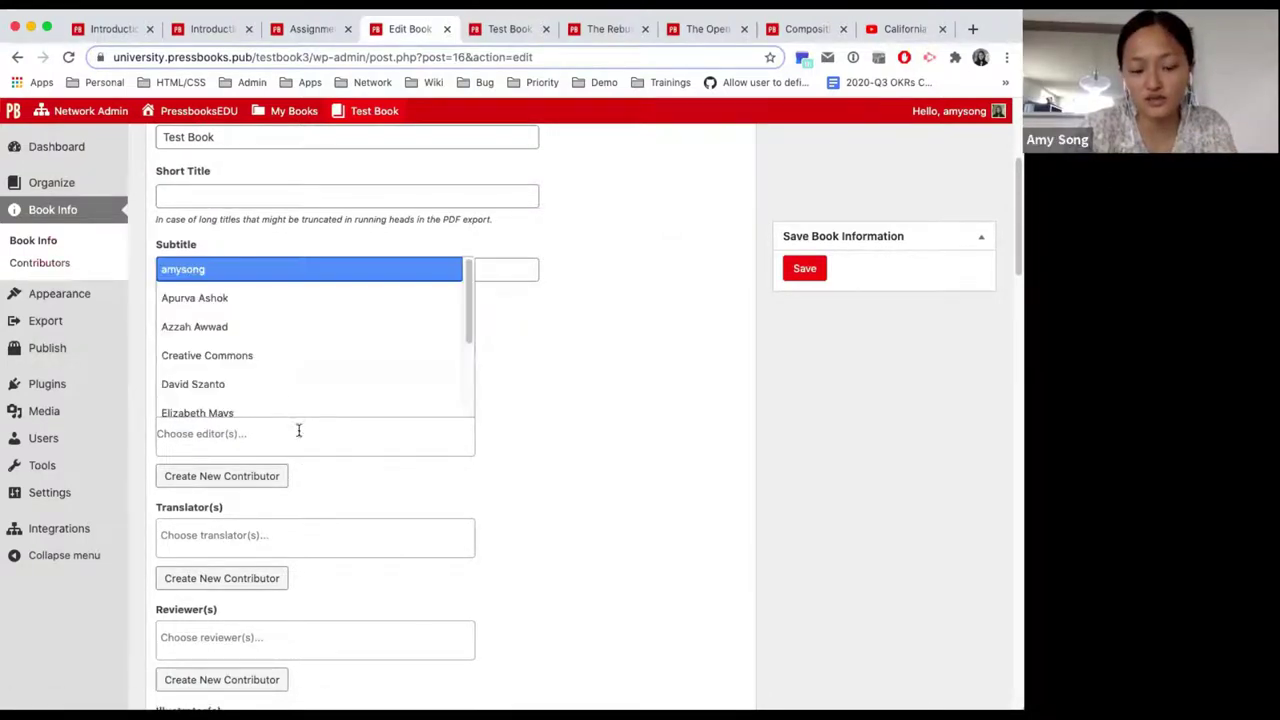
{"action": "scroll", "coordinate": [257, 380], "scroll_direction": "down", "scroll_amount": 3}
{"action": "scroll", "coordinate": [276, 352], "scroll_direction": "down", "scroll_amount": 2}
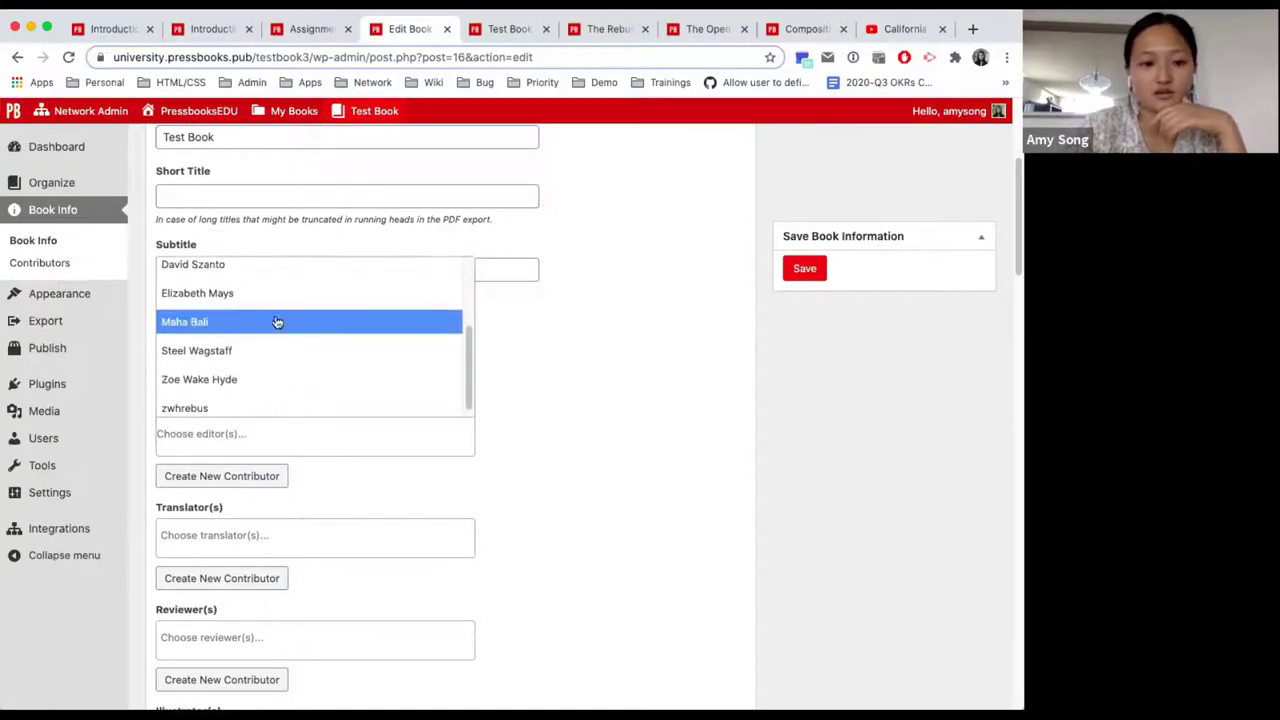
{"action": "left_click", "coordinate": [251, 385]}
{"action": "left_click", "coordinate": [243, 478]}
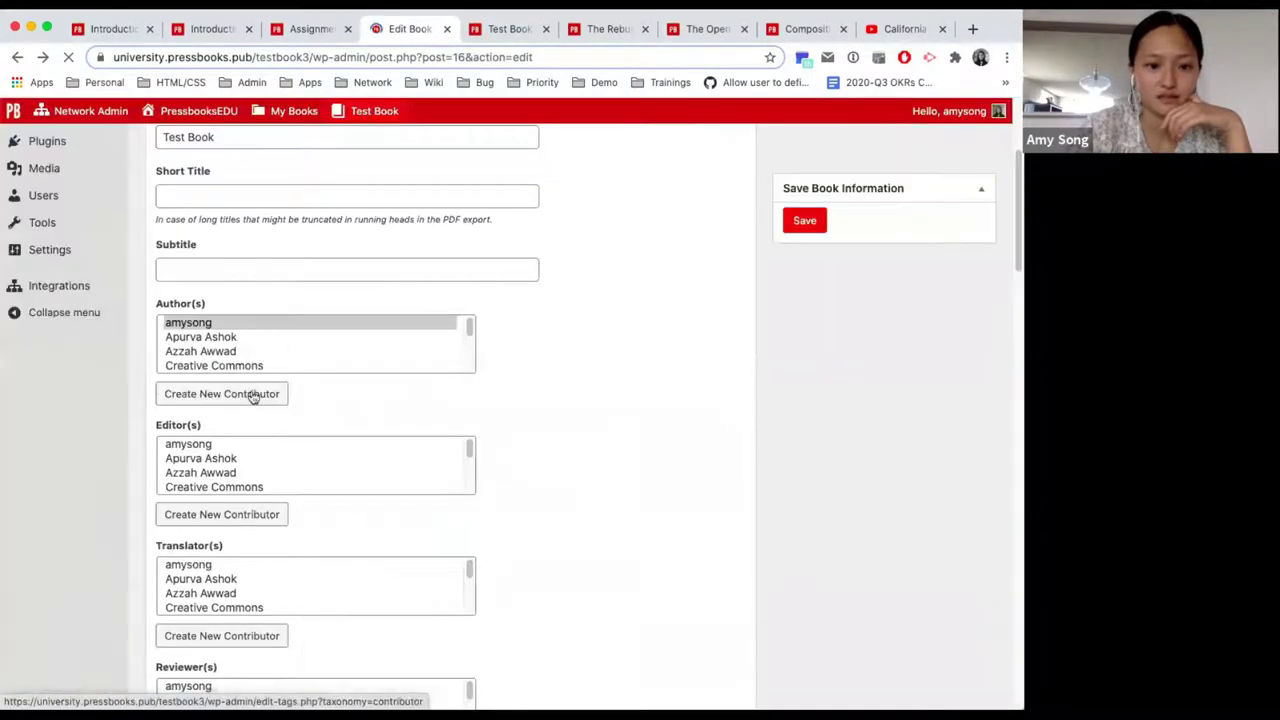
- Pick two contributors in the Editor(s) field and save the book information
{"action": "scroll", "coordinate": [660, 392], "scroll_direction": "down", "scroll_amount": 2}
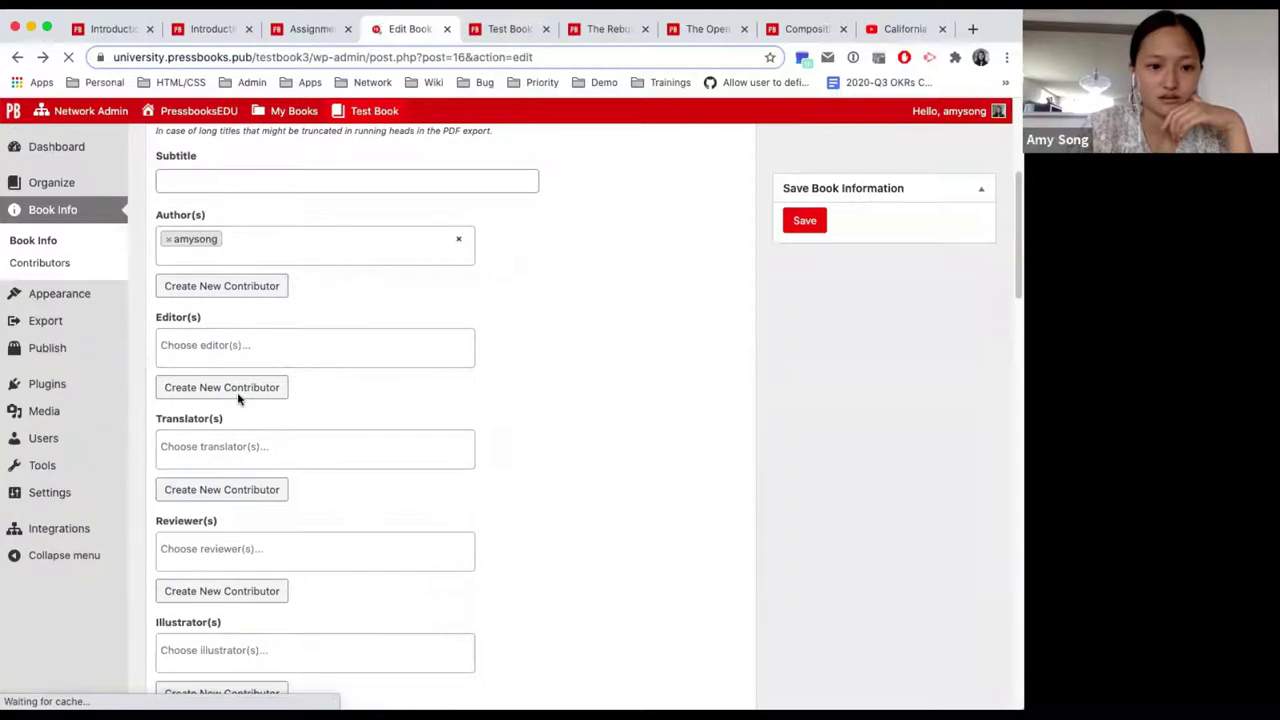
{"action": "scroll", "coordinate": [245, 385], "scroll_direction": "down", "scroll_amount": 1}
{"action": "left_click", "coordinate": [251, 338]}
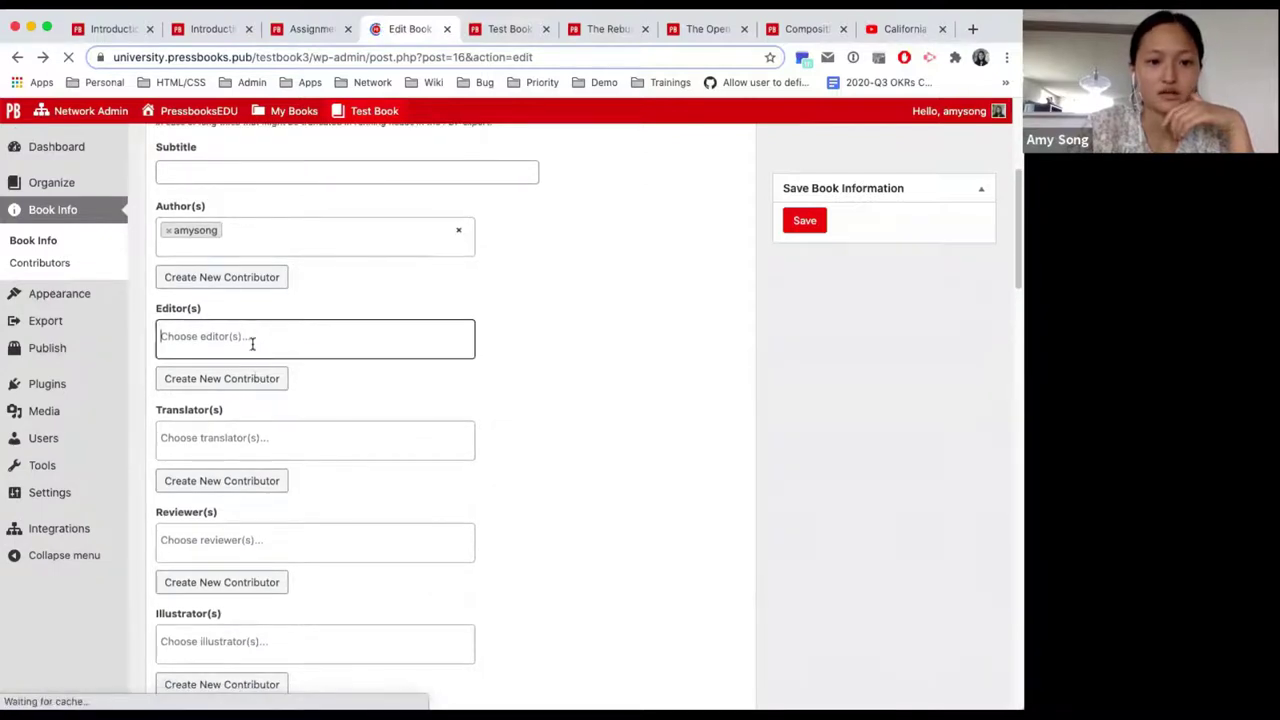
{"action": "left_click", "coordinate": [222, 402]}
{"action": "left_click", "coordinate": [289, 346]}
{"action": "scroll", "coordinate": [292, 402], "scroll_direction": "down", "scroll_amount": 1}
{"action": "left_click", "coordinate": [288, 354]}
{"action": "scroll", "coordinate": [714, 423], "scroll_direction": "down", "scroll_amount": 3}
{"action": "scroll", "coordinate": [715, 423], "scroll_direction": "up", "scroll_amount": 2}
{"action": "scroll", "coordinate": [715, 423], "scroll_direction": "up", "scroll_amount": 1}
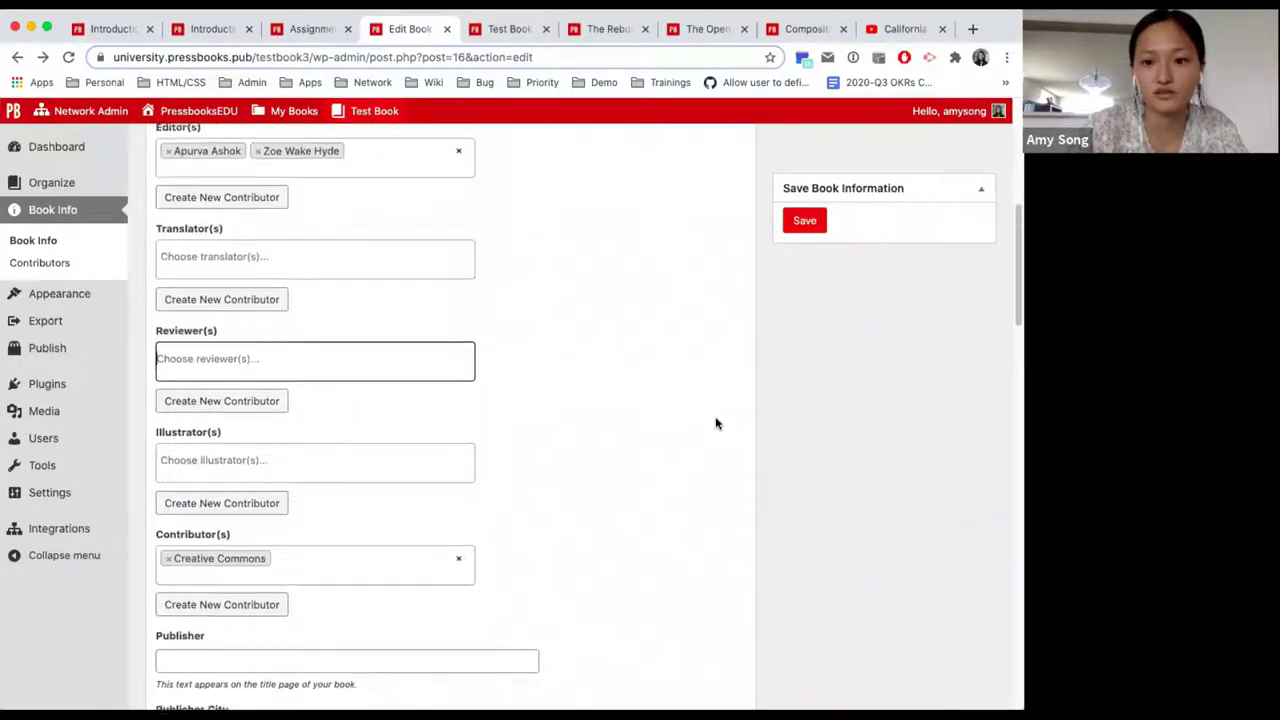
{"action": "left_click", "coordinate": [805, 220]}
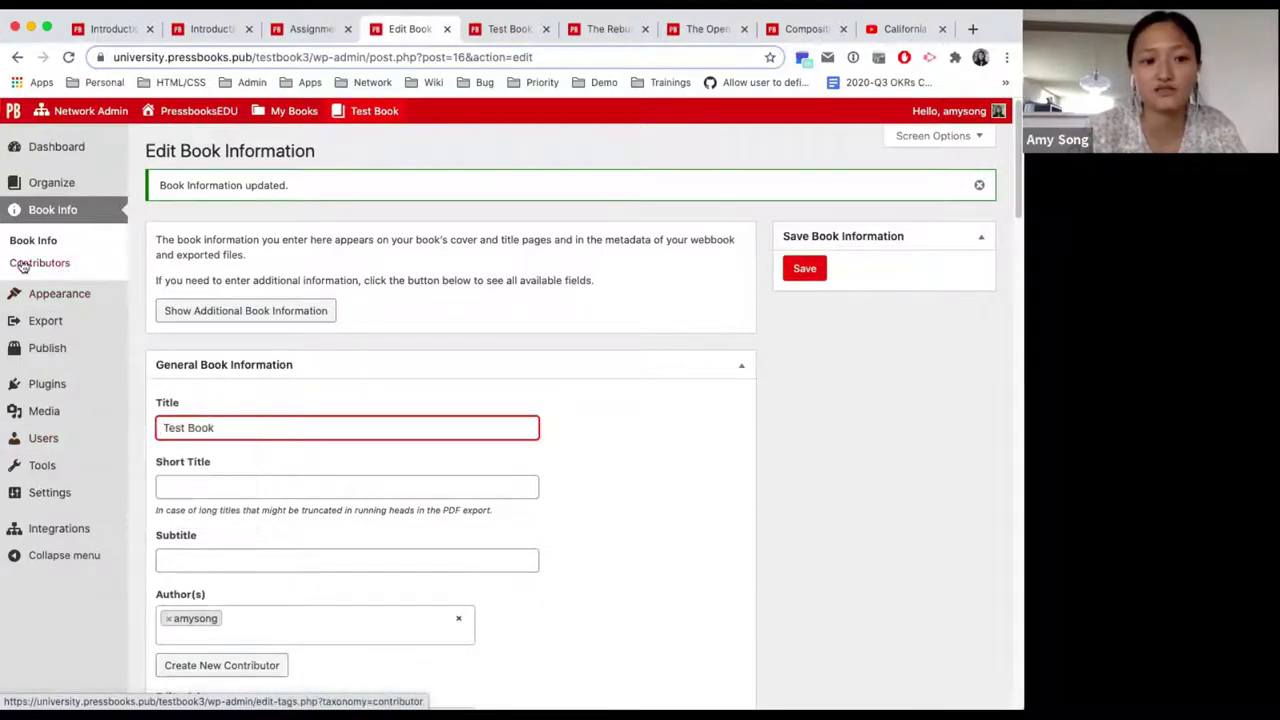
- Reload the Test Book public page and confirm its Metadata lists both editors
{"action": "scroll", "coordinate": [289, 371], "scroll_direction": "down", "scroll_amount": 3}
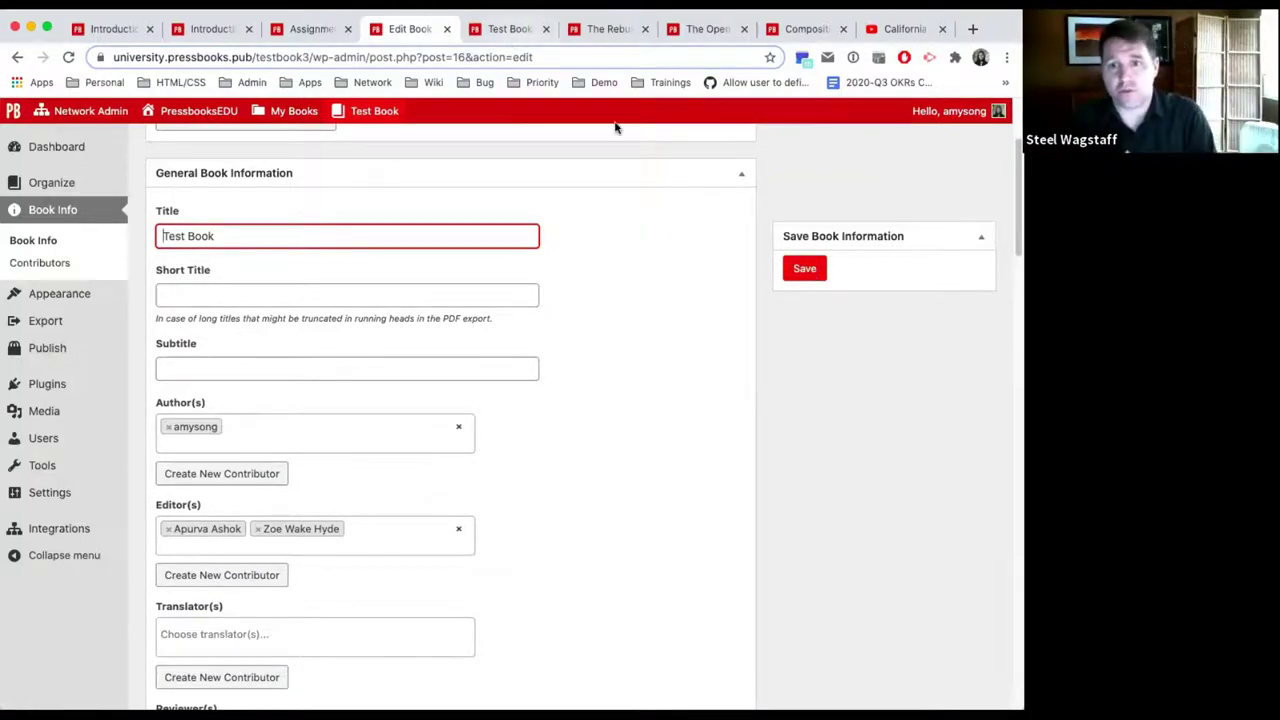
{"action": "key", "text": "ctrl+Tab"}
{"action": "key", "text": "super+r"}
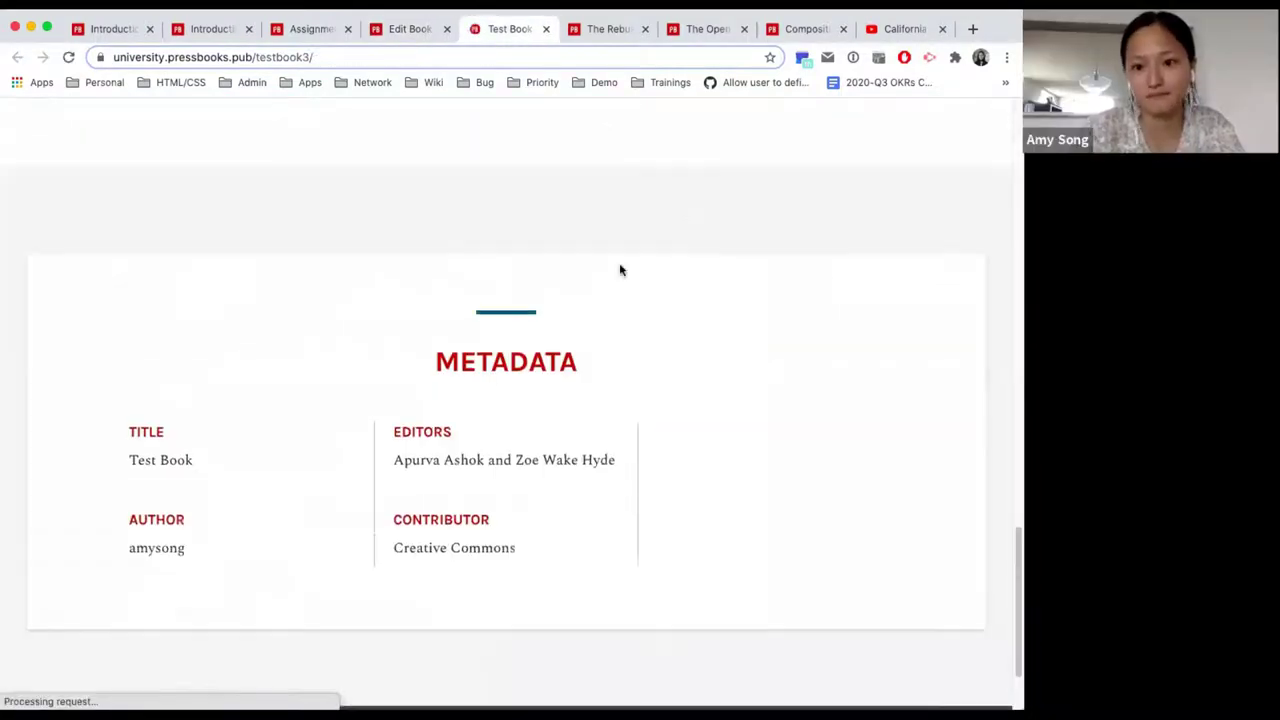
{"action": "scroll", "coordinate": [620, 270], "scroll_direction": "down", "scroll_amount": 2}
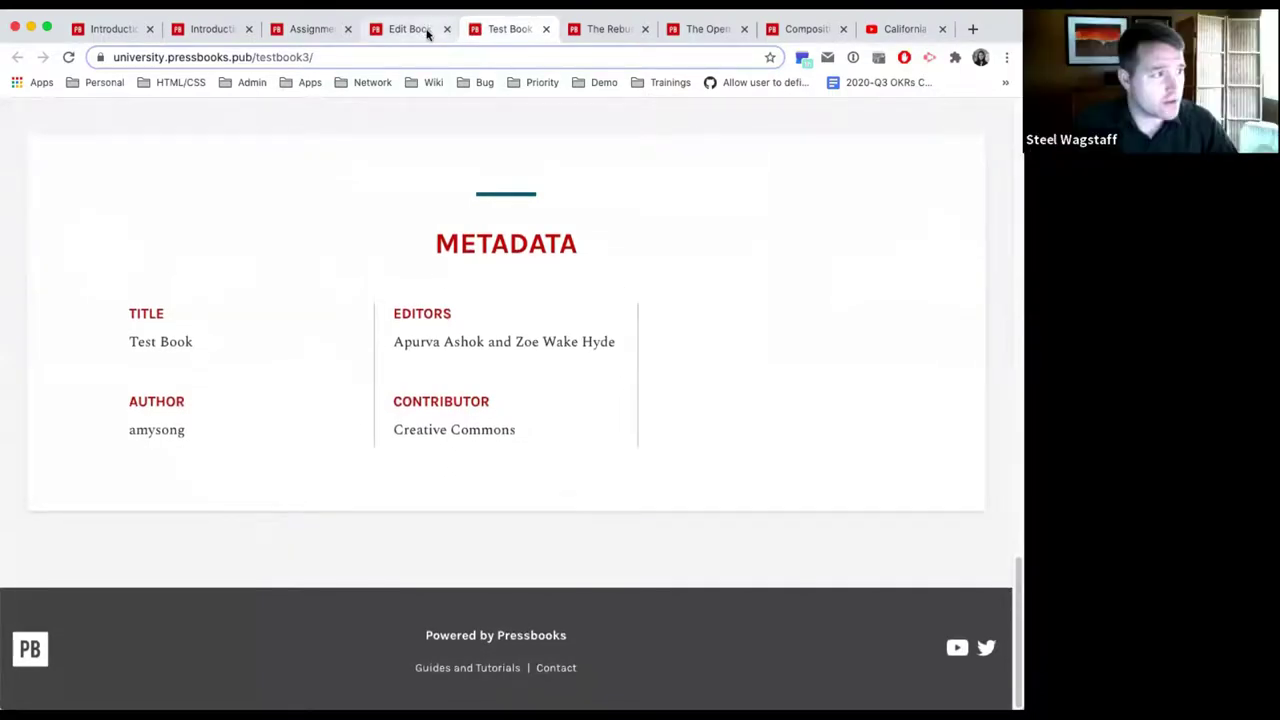
- Return to the Edit Book Information form, which still lists two editors
{"action": "left_click", "coordinate": [421, 29]}
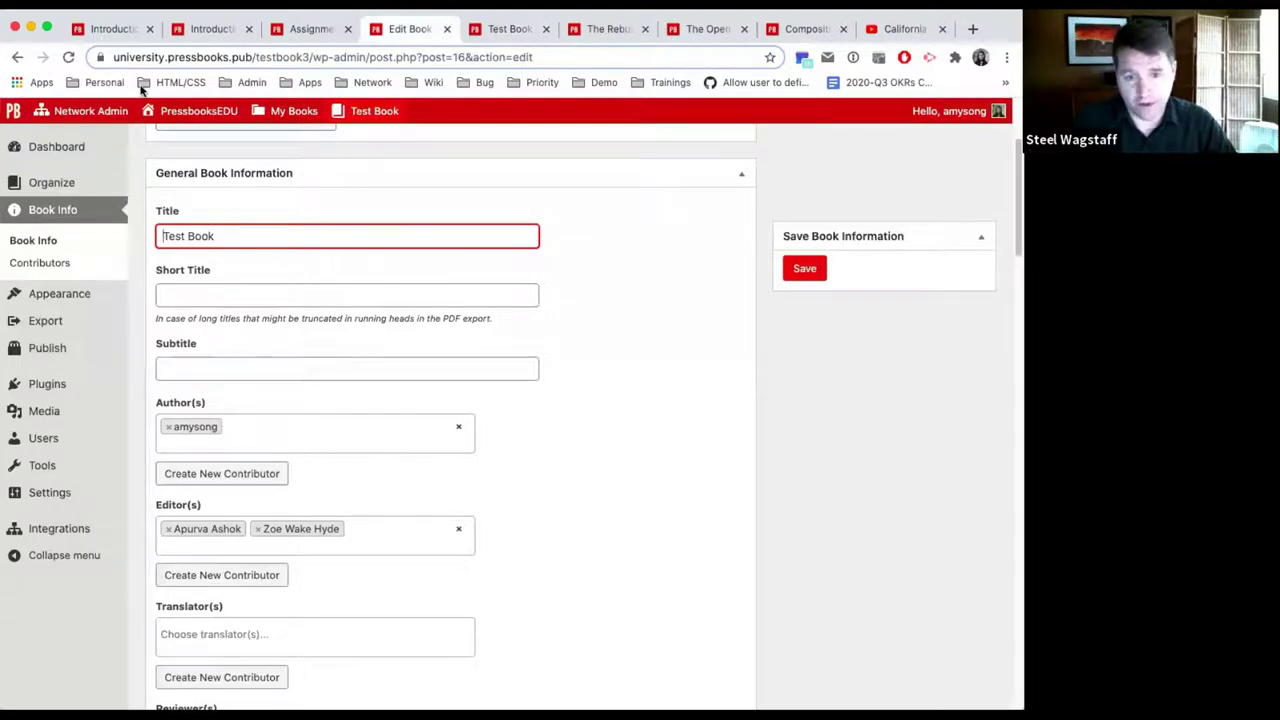
{"action": "left_click", "coordinate": [662, 312]}
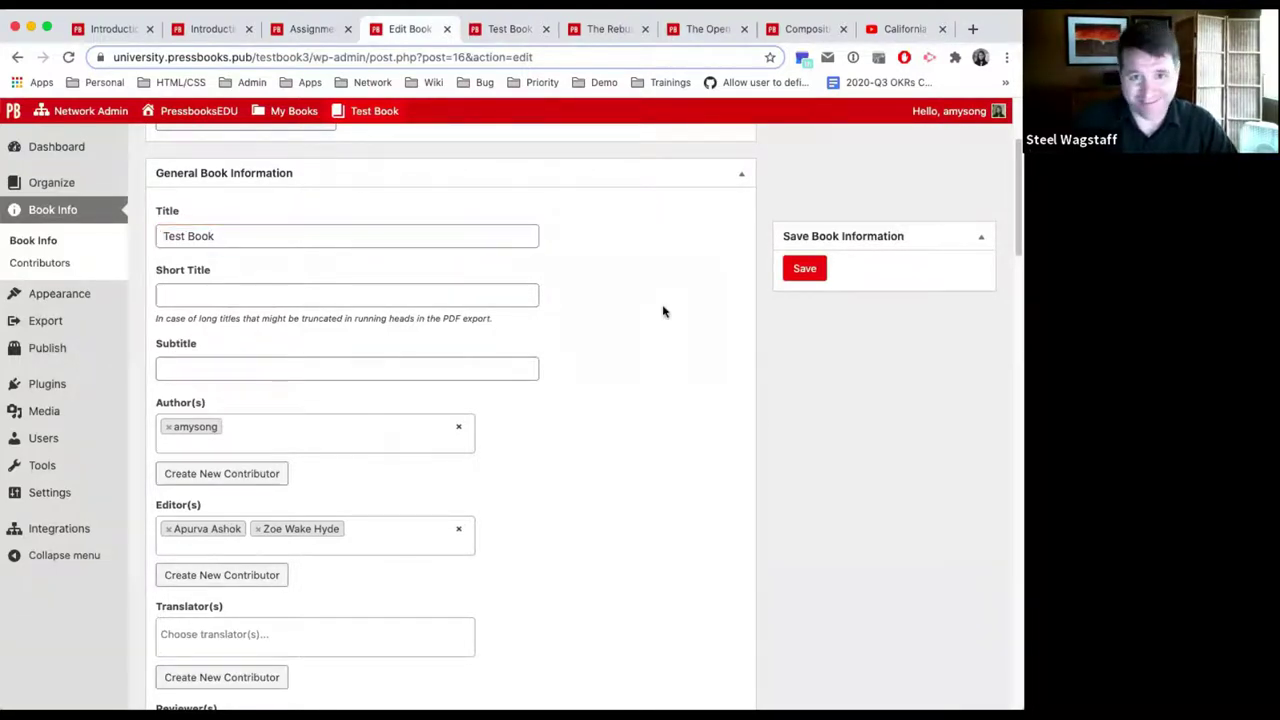
{"action": "scroll", "coordinate": [662, 312], "scroll_direction": "down", "scroll_amount": 3}
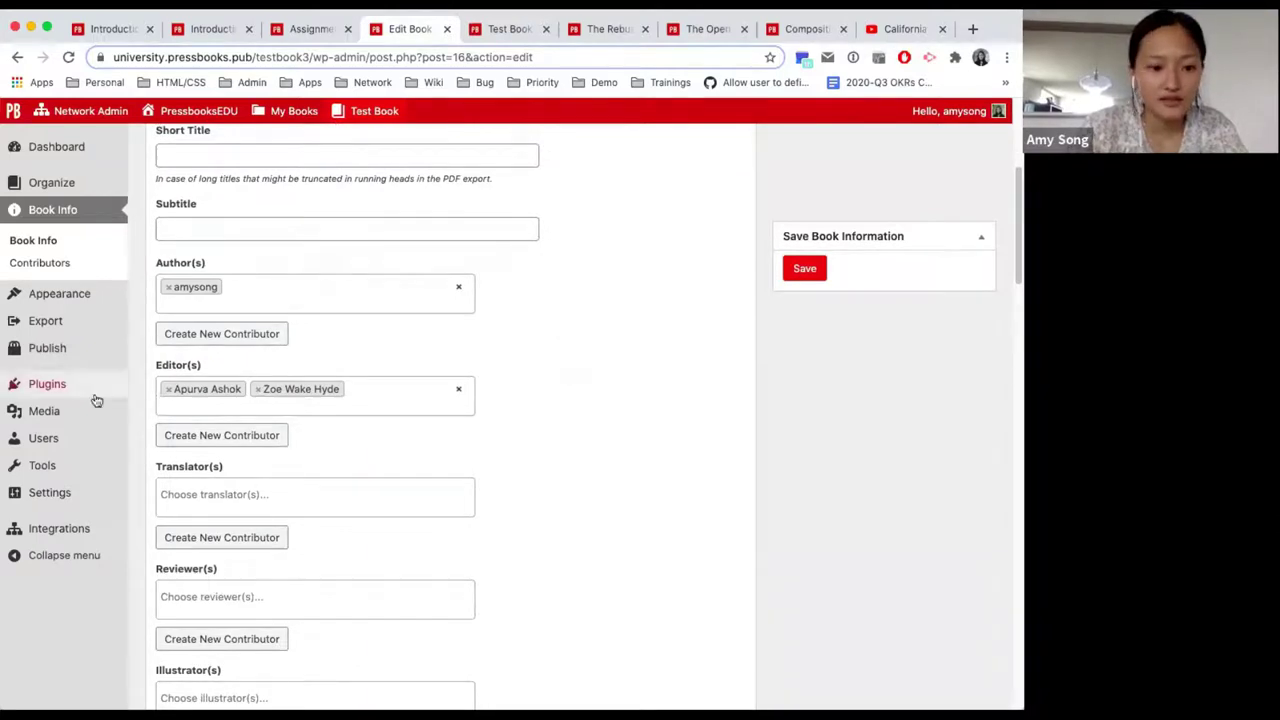
- Open Chapter 1 from the Organize overview and review its text, LaTeX equation, strawberry image and video
{"action": "mouse_move", "coordinate": [63, 425]}
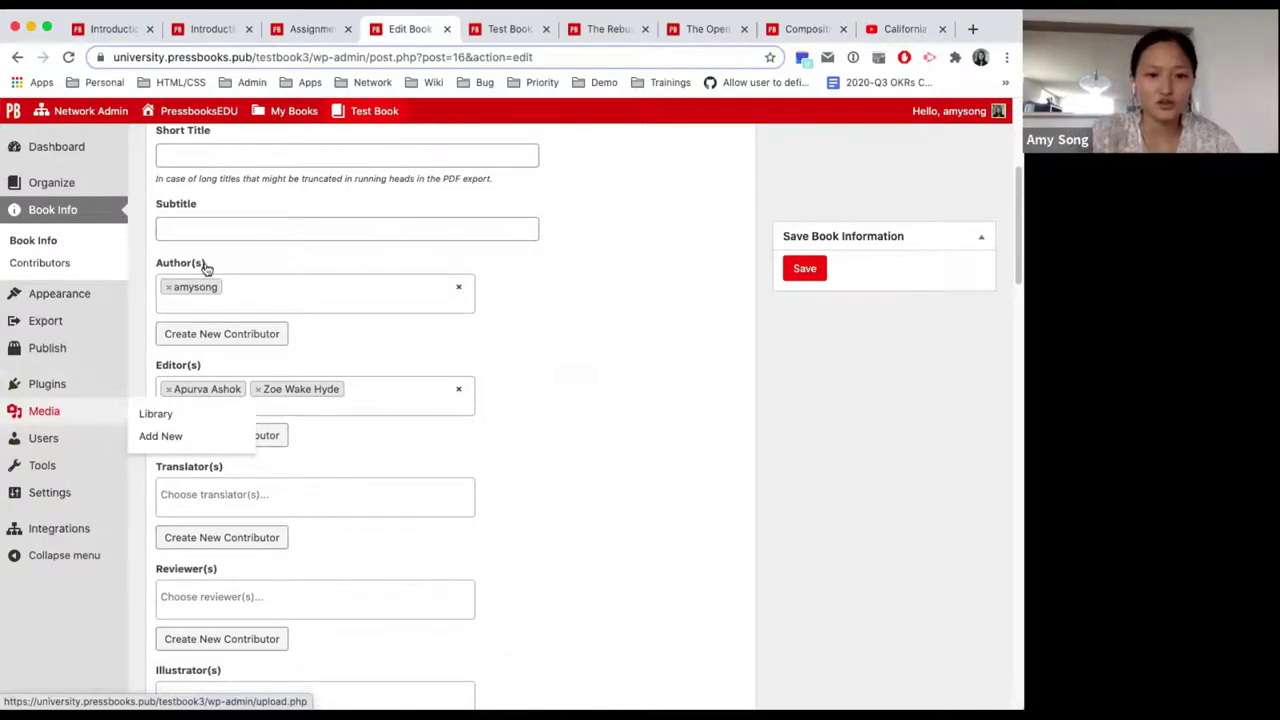
{"action": "left_click", "coordinate": [90, 186]}
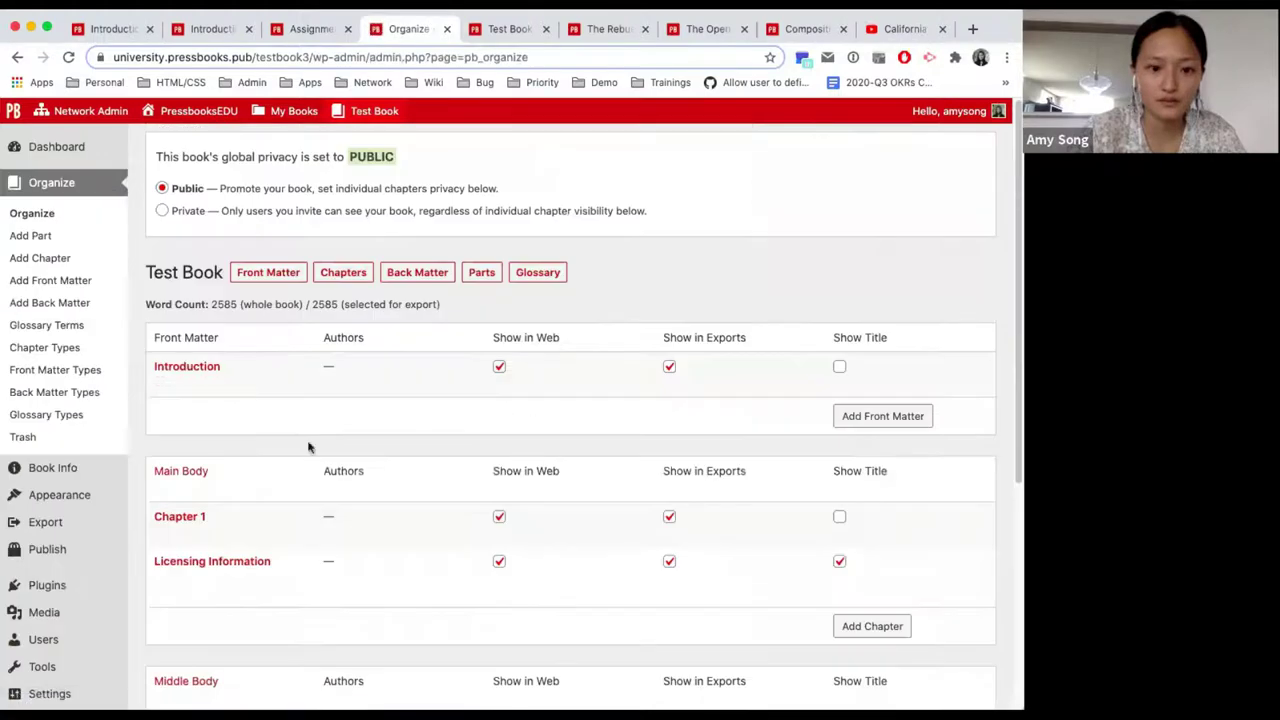
{"action": "scroll", "coordinate": [240, 493], "scroll_direction": "down", "scroll_amount": 2}
{"action": "scroll", "coordinate": [240, 493], "scroll_direction": "down", "scroll_amount": 1}
{"action": "left_click", "coordinate": [192, 419]}
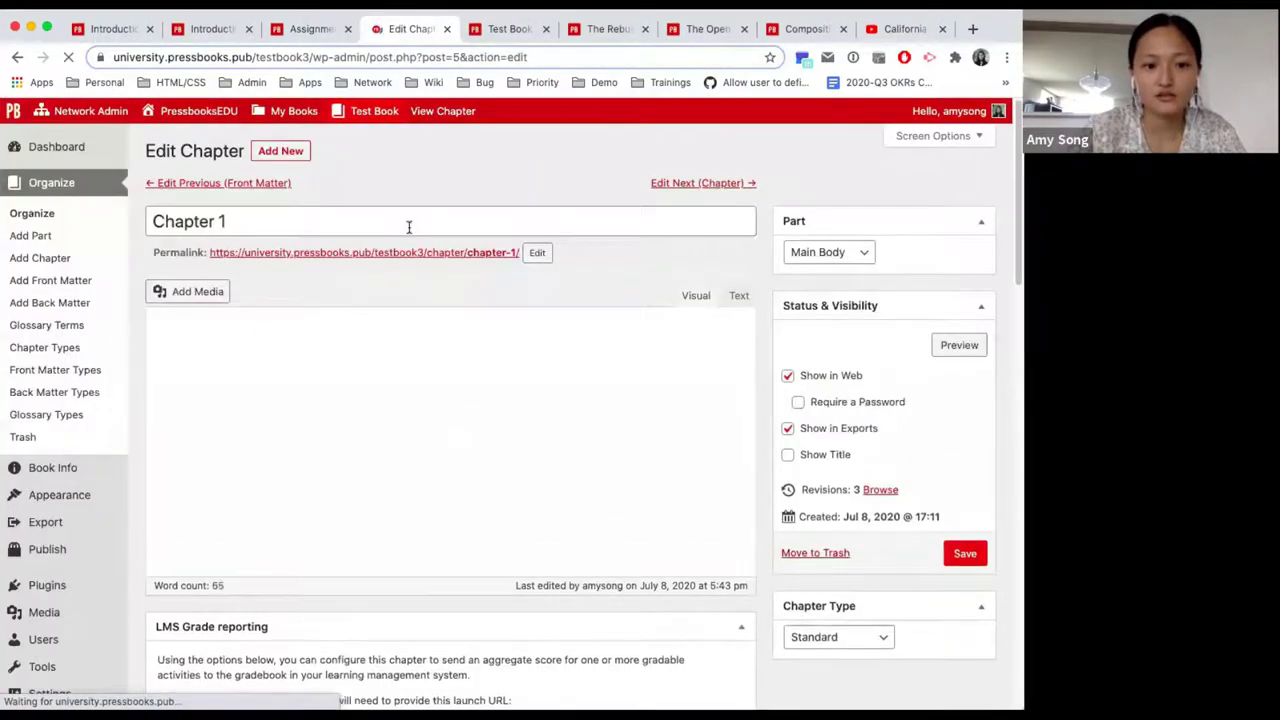
{"action": "scroll", "coordinate": [408, 227], "scroll_direction": "down", "scroll_amount": 3}
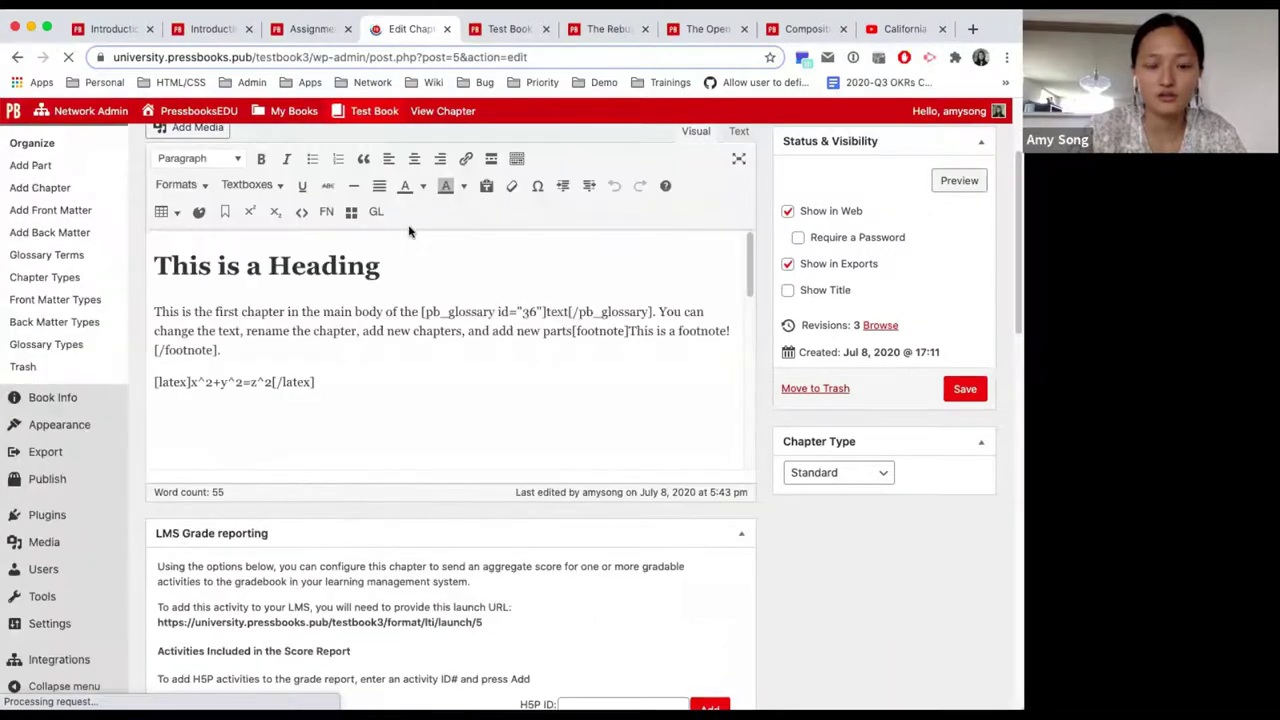
{"action": "scroll", "coordinate": [212, 332], "scroll_direction": "down", "scroll_amount": 2}
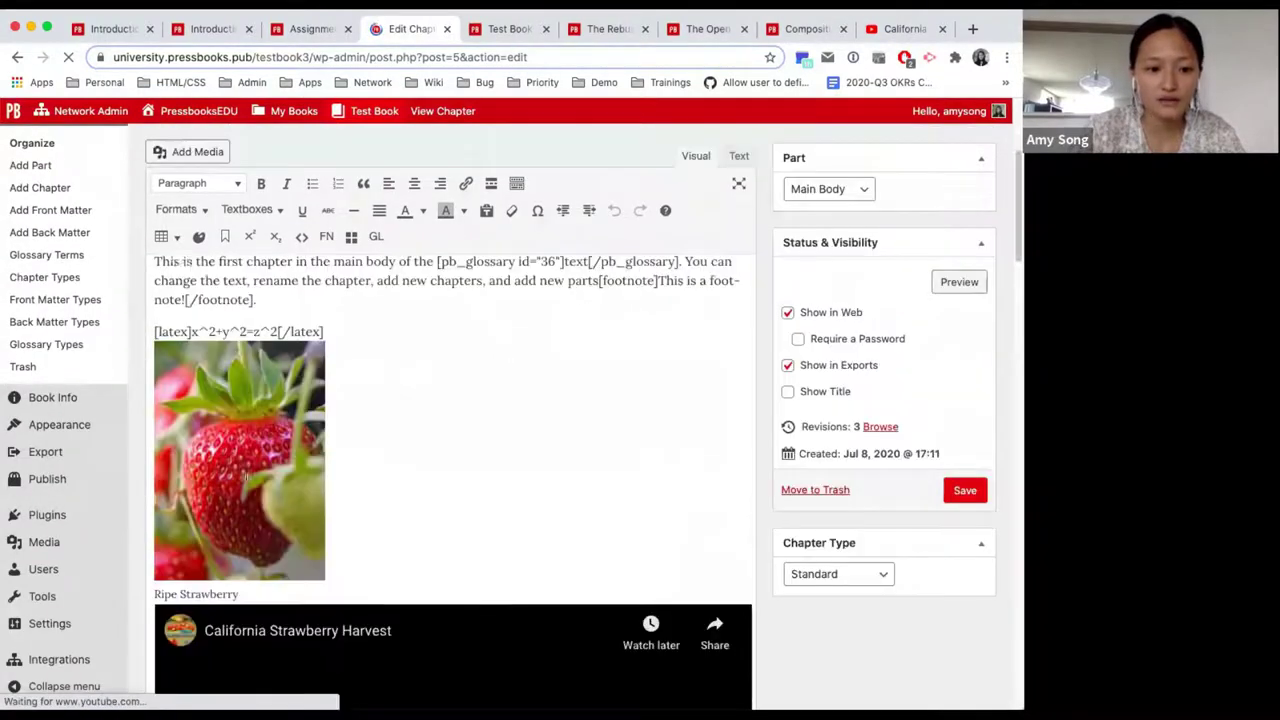
- Browse the Media Library's six images, including the ripe strawberry photo, then go to Settings > MathJax
{"action": "mouse_move", "coordinate": [72, 553]}
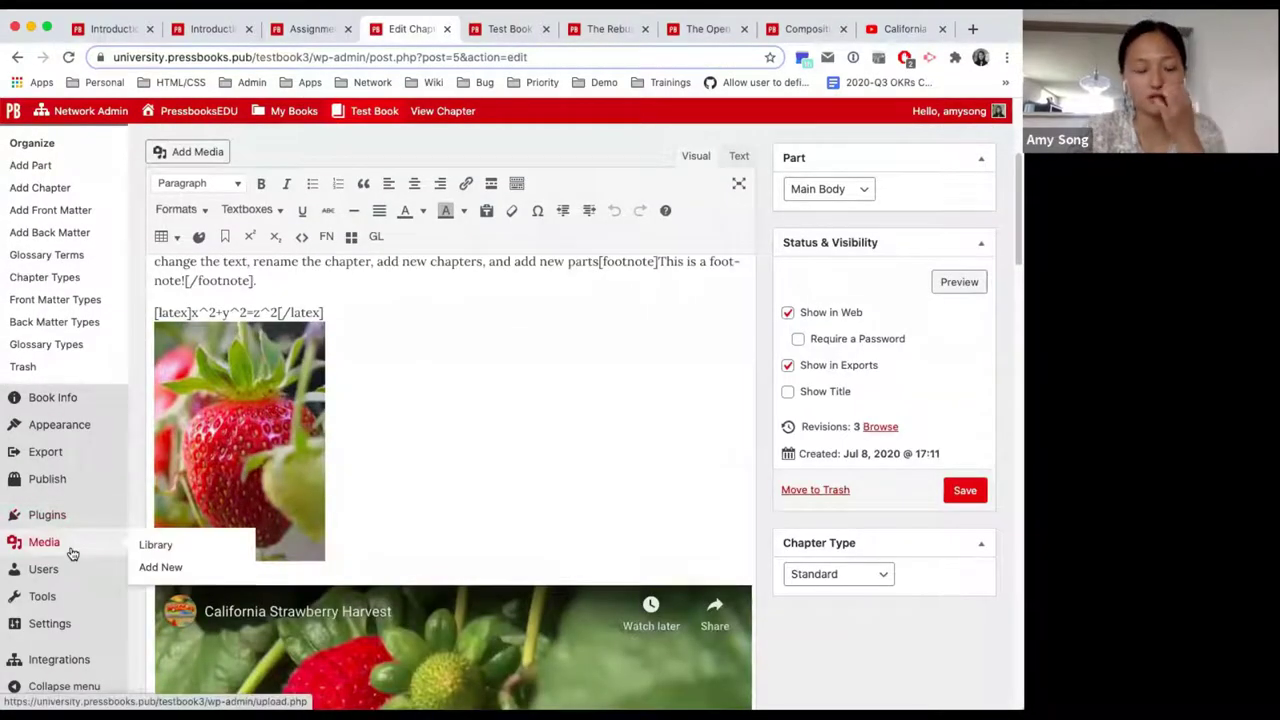
{"action": "left_click", "coordinate": [72, 553]}
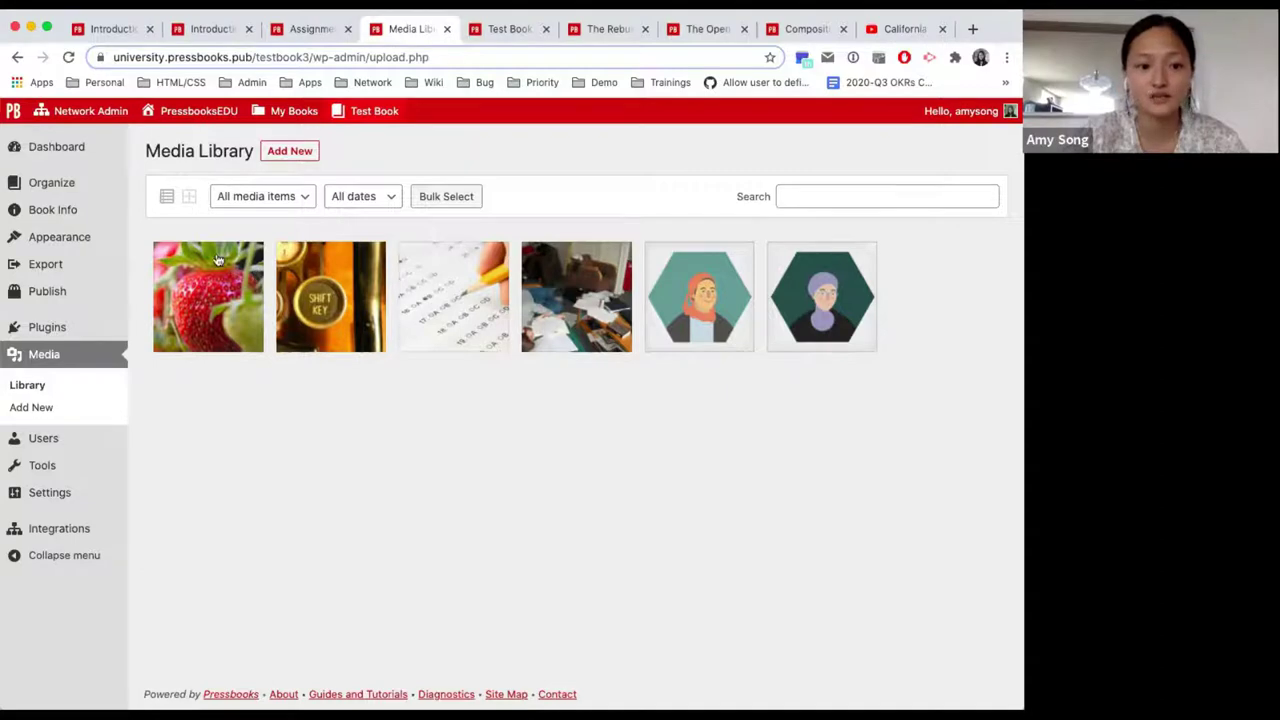
{"action": "mouse_move", "coordinate": [65, 186]}
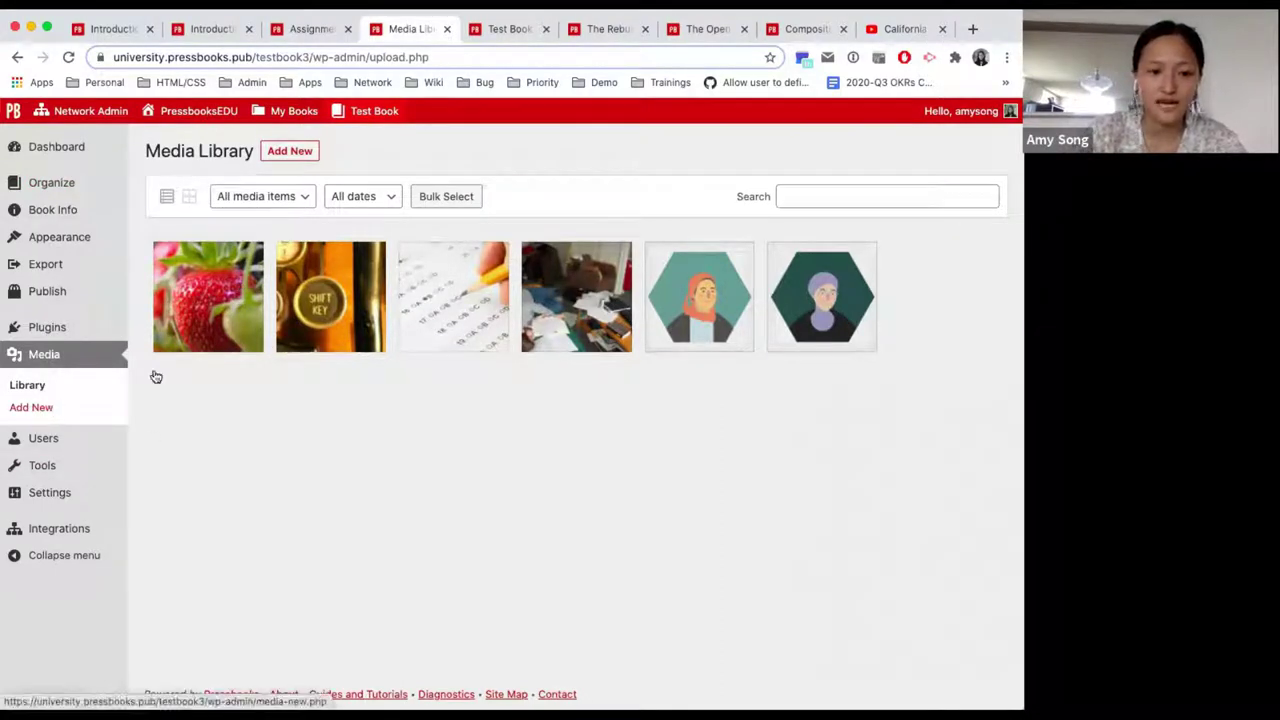
{"action": "mouse_move", "coordinate": [121, 490]}
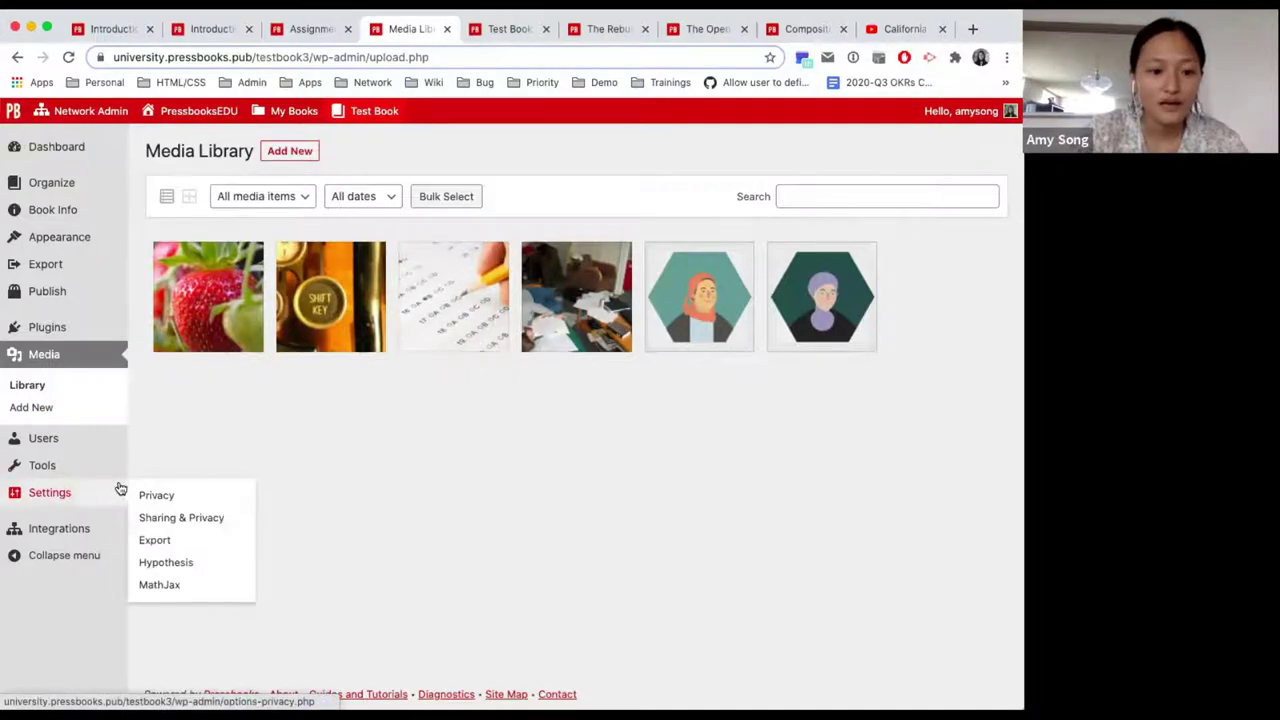
{"action": "left_click", "coordinate": [159, 586]}
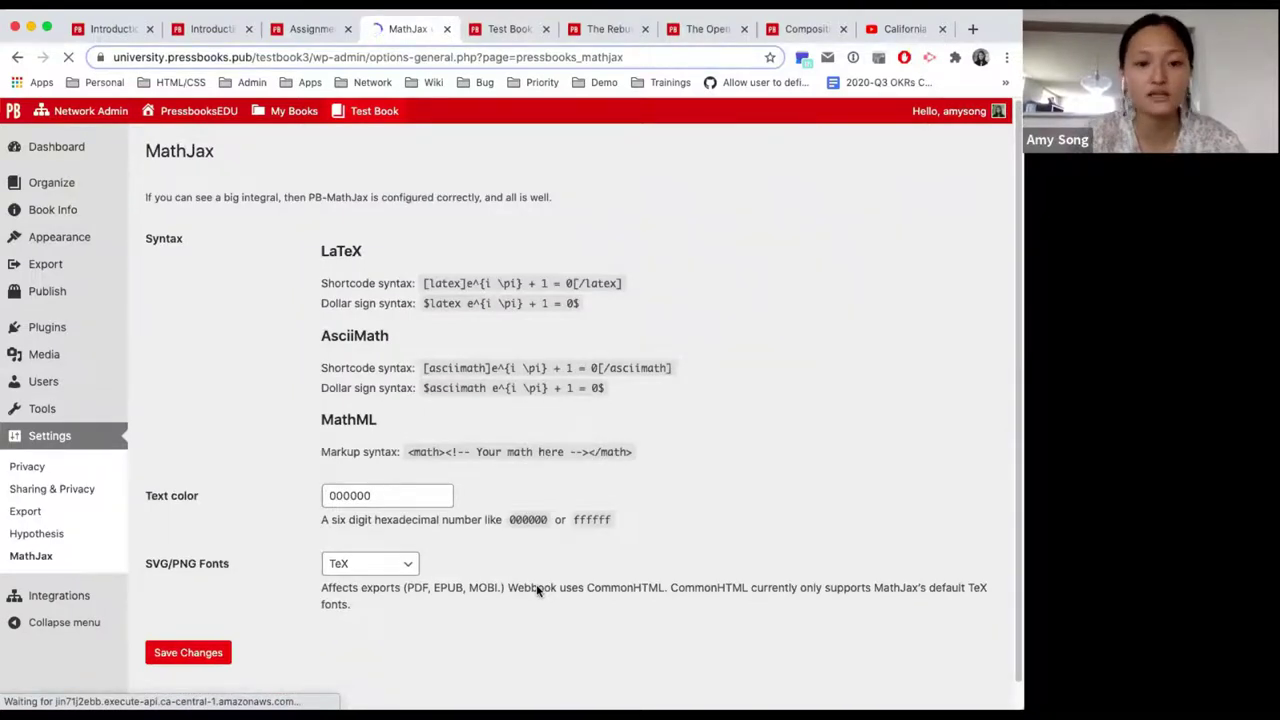
- Open Chapter 1 on the Test Book's public page
{"action": "left_click", "coordinate": [510, 30]}
{"action": "scroll", "coordinate": [530, 245], "scroll_direction": "up", "scroll_amount": 8}
{"action": "scroll", "coordinate": [530, 245], "scroll_direction": "up", "scroll_amount": 3}
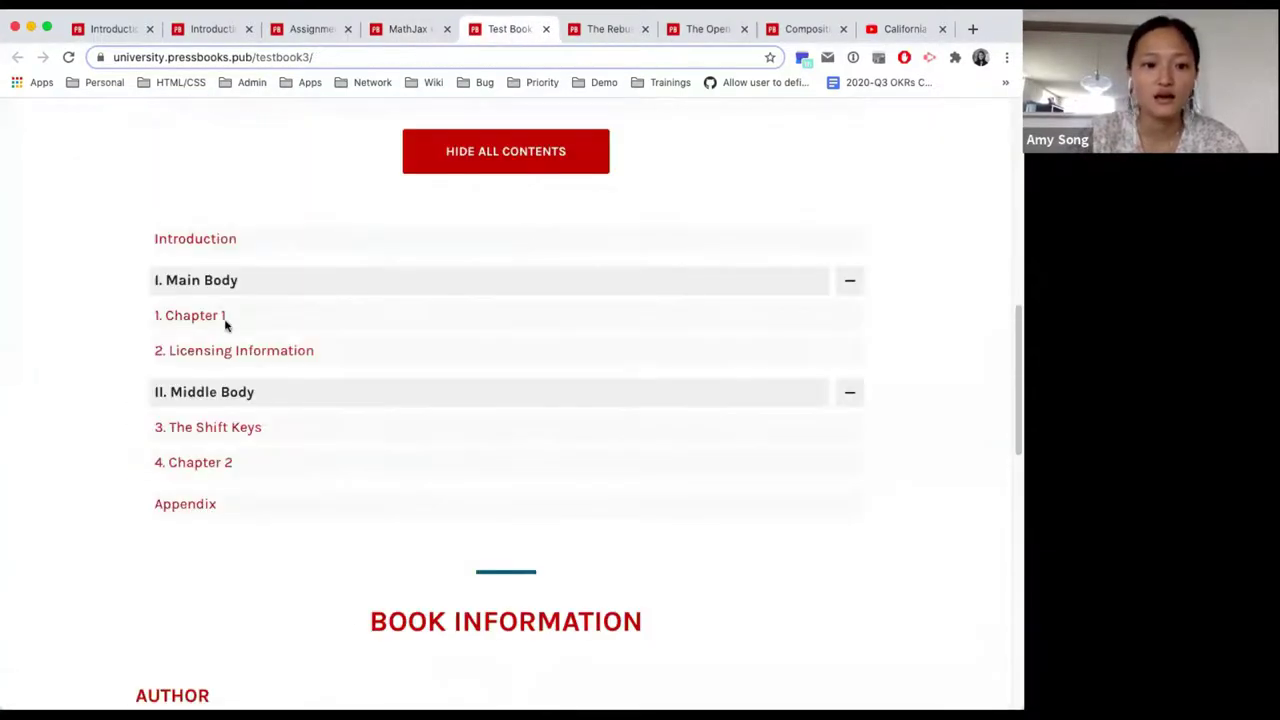
{"action": "left_click", "coordinate": [222, 321]}
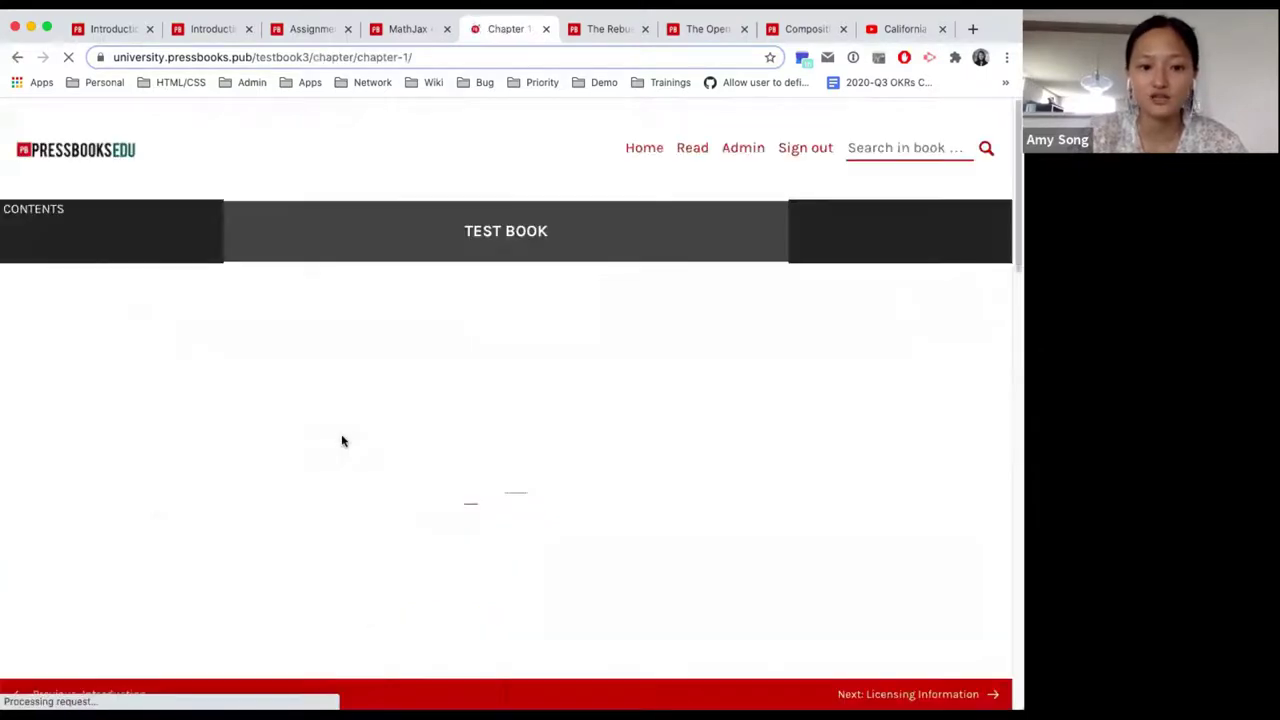
{"action": "scroll", "coordinate": [309, 470], "scroll_direction": "down", "scroll_amount": 5}
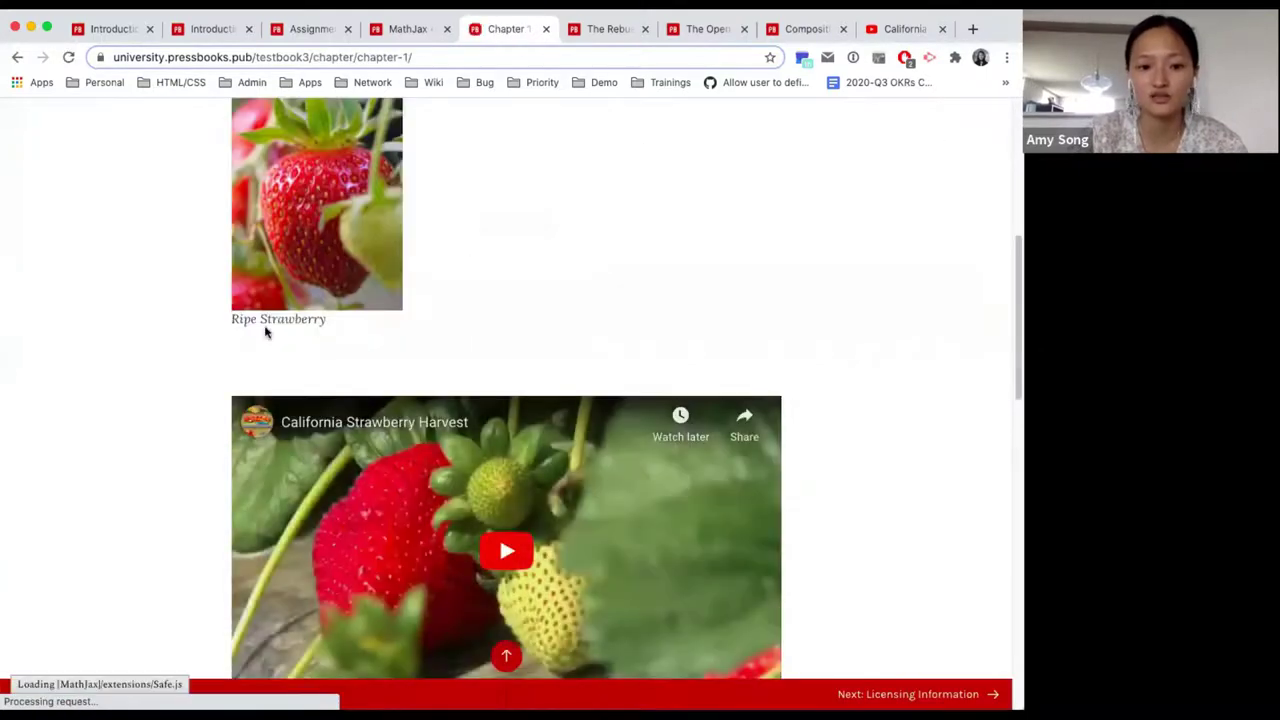
{"action": "scroll", "coordinate": [266, 331], "scroll_direction": "up", "scroll_amount": 3}
- Highlight the [latex] and asciimath shortcode examples on the MathJax settings page
{"action": "left_click", "coordinate": [408, 28]}
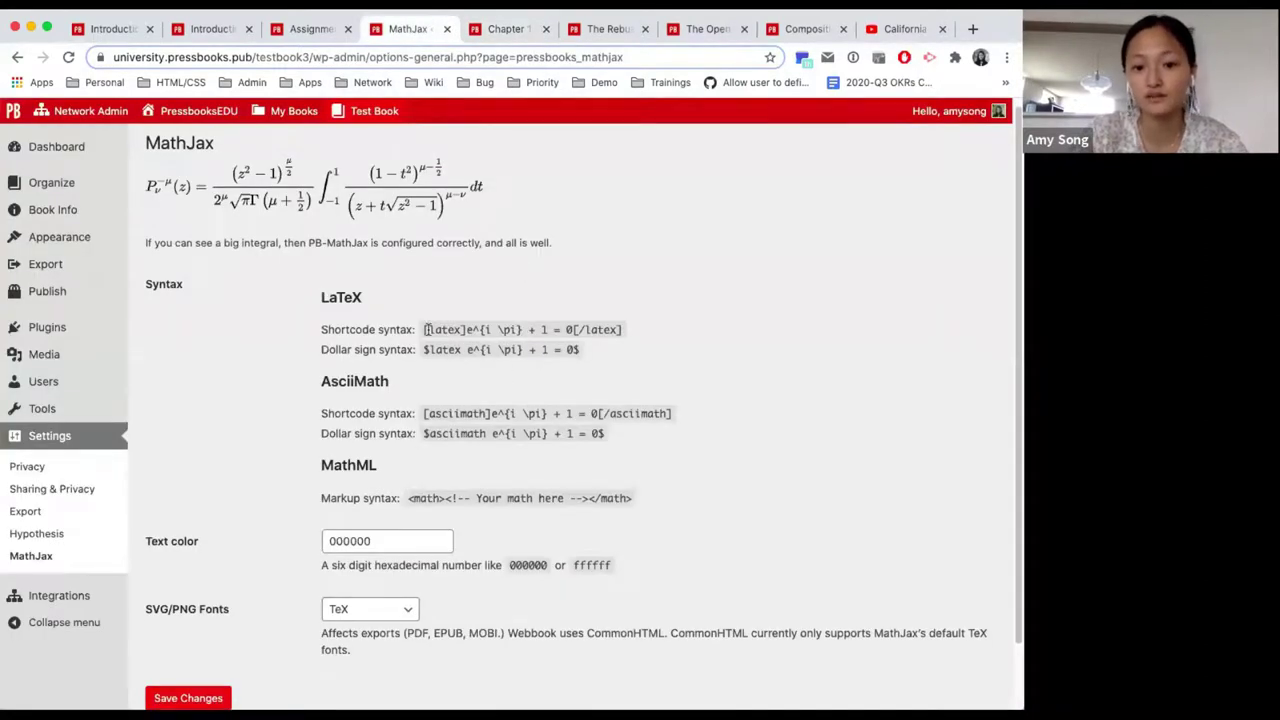
{"action": "left_click_drag", "start_coordinate": [437, 329], "coordinate": [464, 329]}
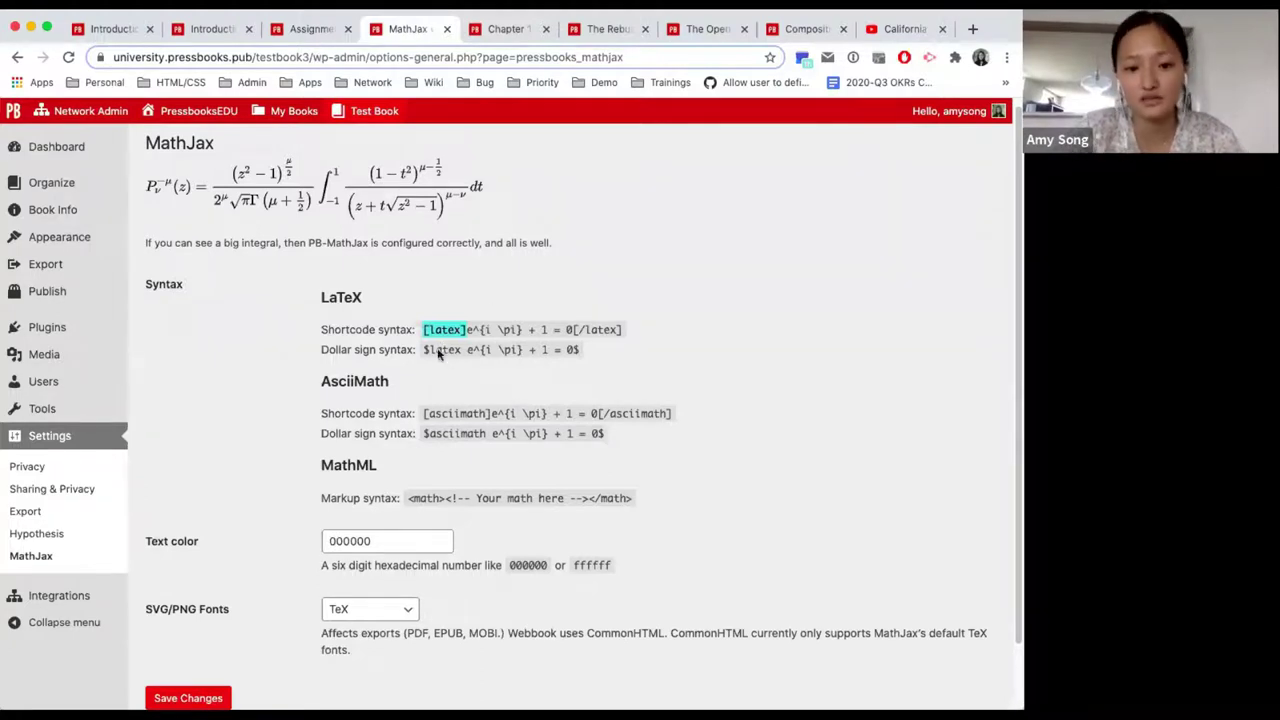
{"action": "left_click", "coordinate": [633, 410]}
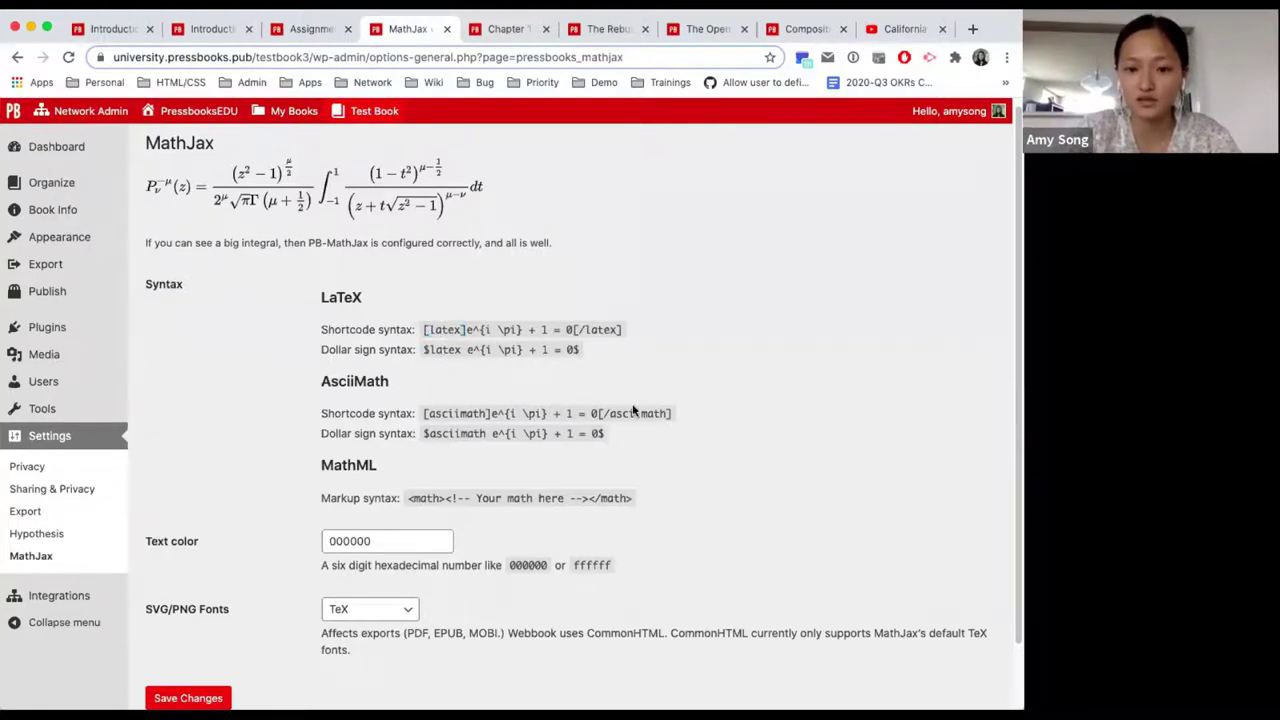
{"action": "double_click", "coordinate": [630, 413]}
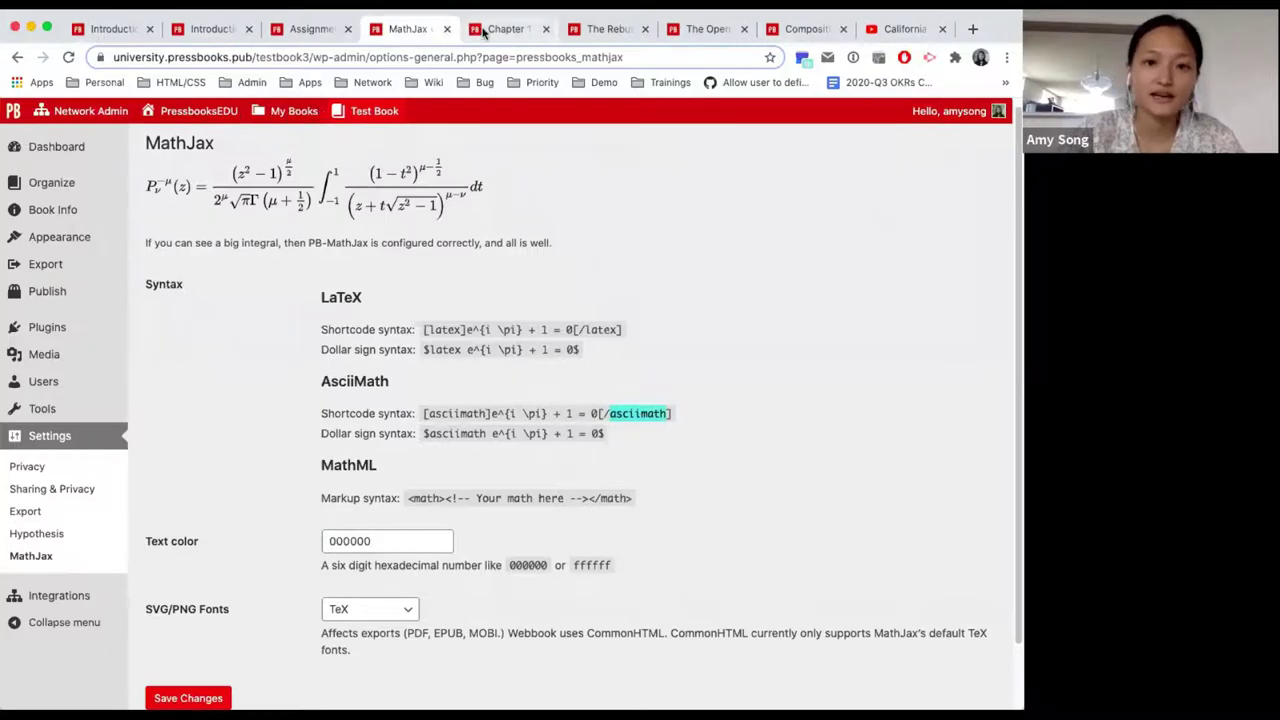
- Scroll the Chapter 1 web page down to the footnote "This is a footnote!"
{"action": "left_click", "coordinate": [500, 29]}
{"action": "scroll", "coordinate": [411, 252], "scroll_direction": "down", "scroll_amount": 10}
{"action": "scroll", "coordinate": [411, 255], "scroll_direction": "down", "scroll_amount": 5}
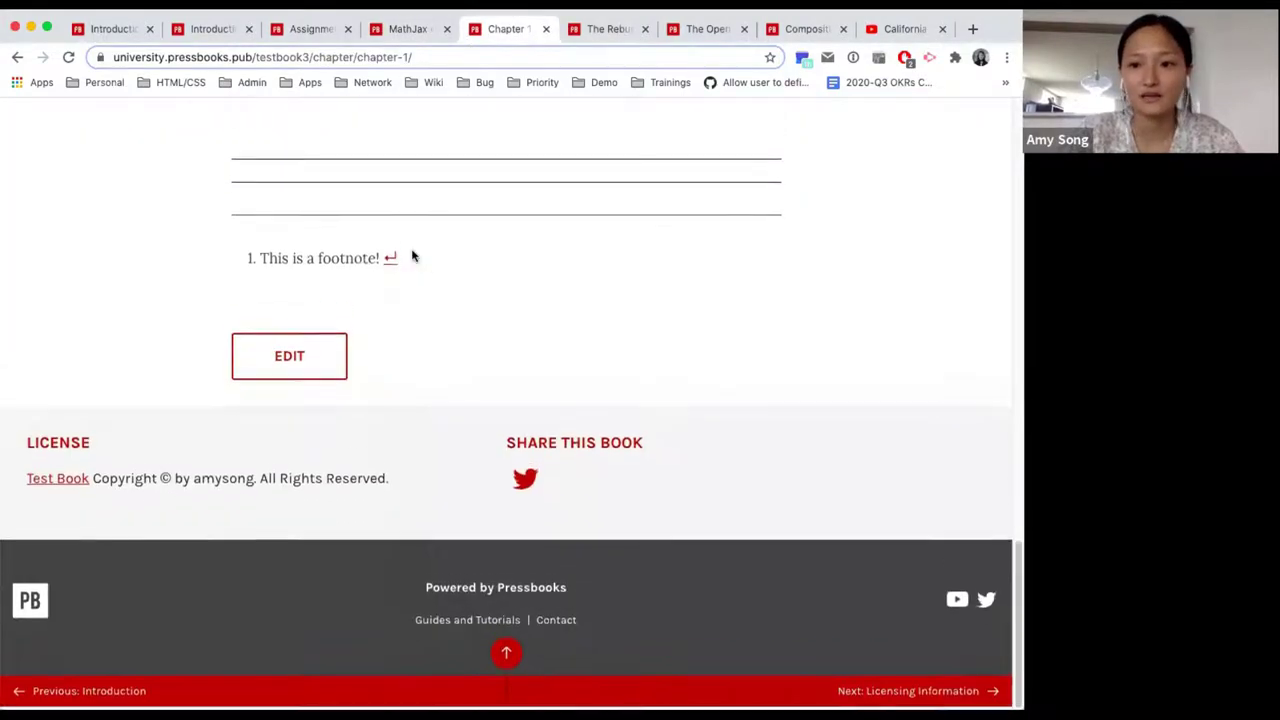
- Edit Chapter 1 and view its revision history, then return to the editor
{"action": "left_click", "coordinate": [314, 347]}
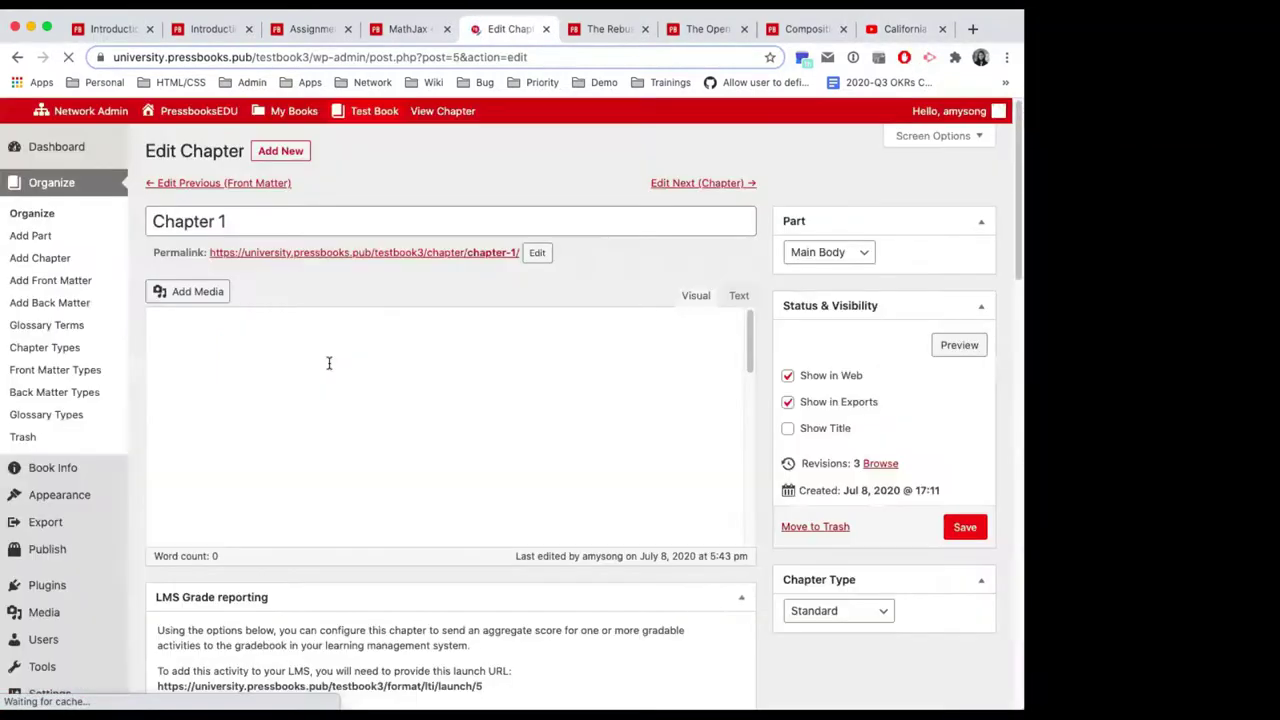
{"action": "scroll", "coordinate": [746, 256], "scroll_direction": "down", "scroll_amount": 4}
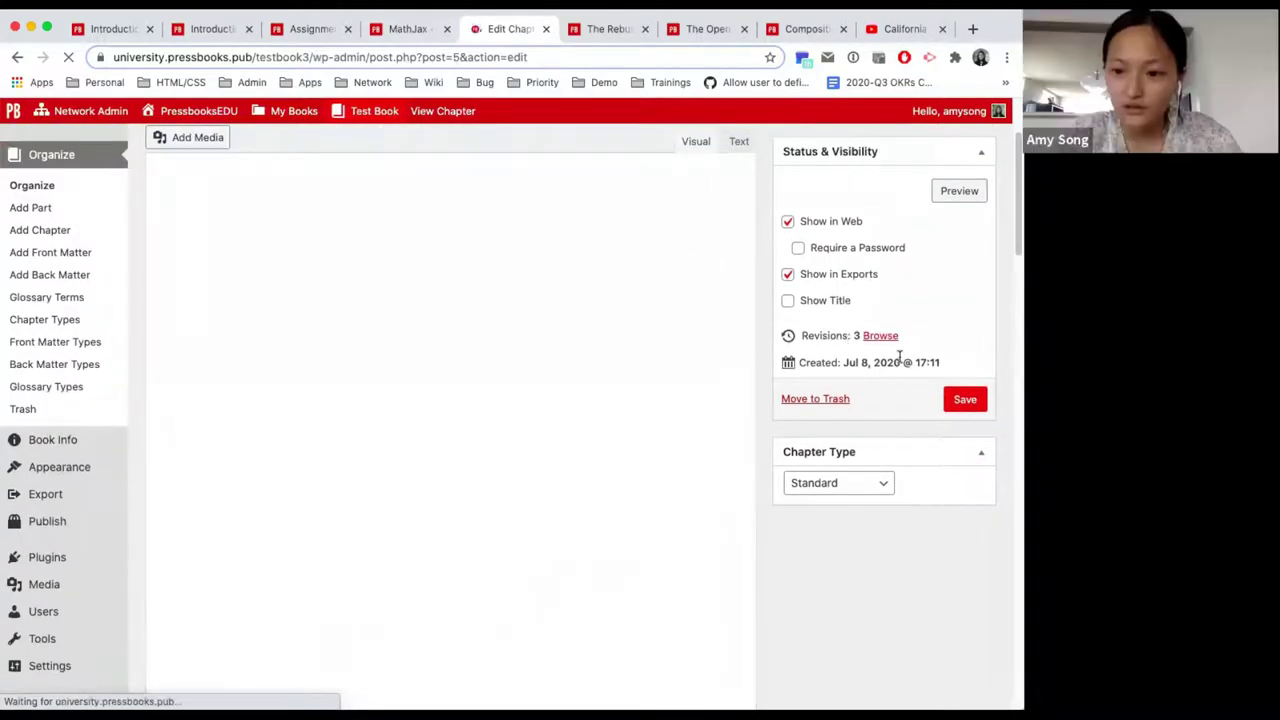
{"action": "left_click", "coordinate": [880, 336]}
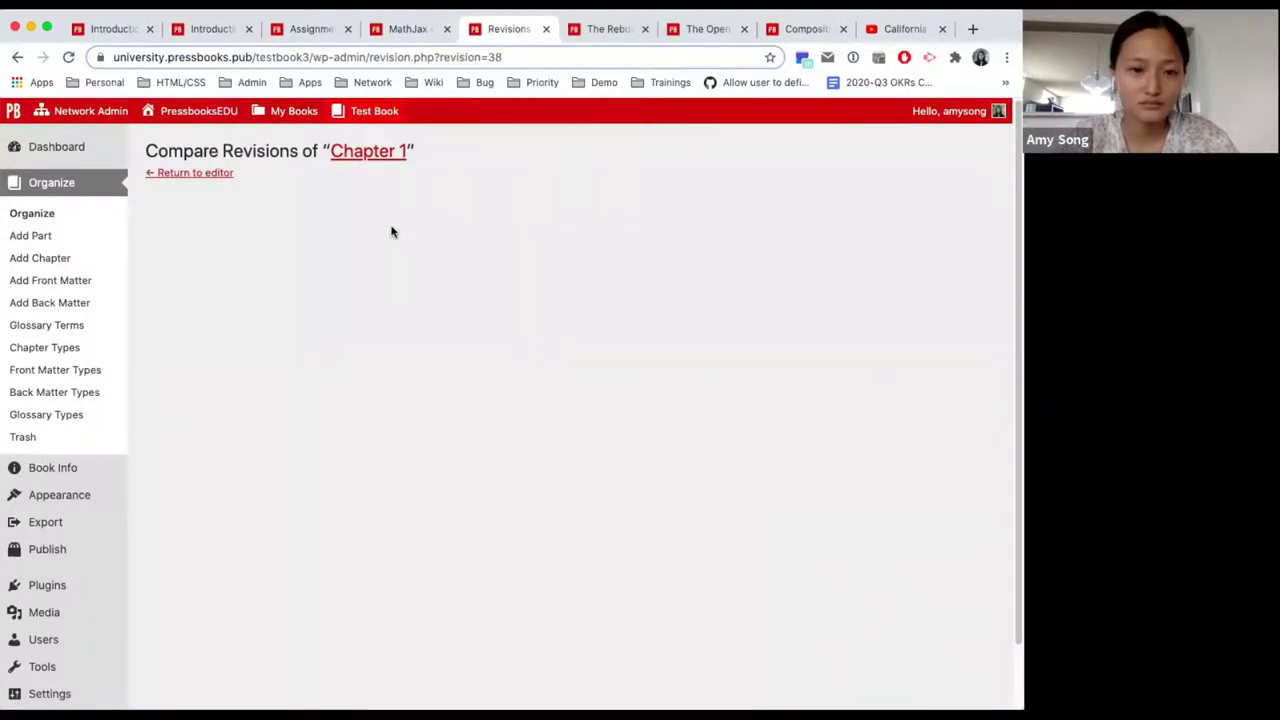
{"action": "left_click", "coordinate": [197, 176]}
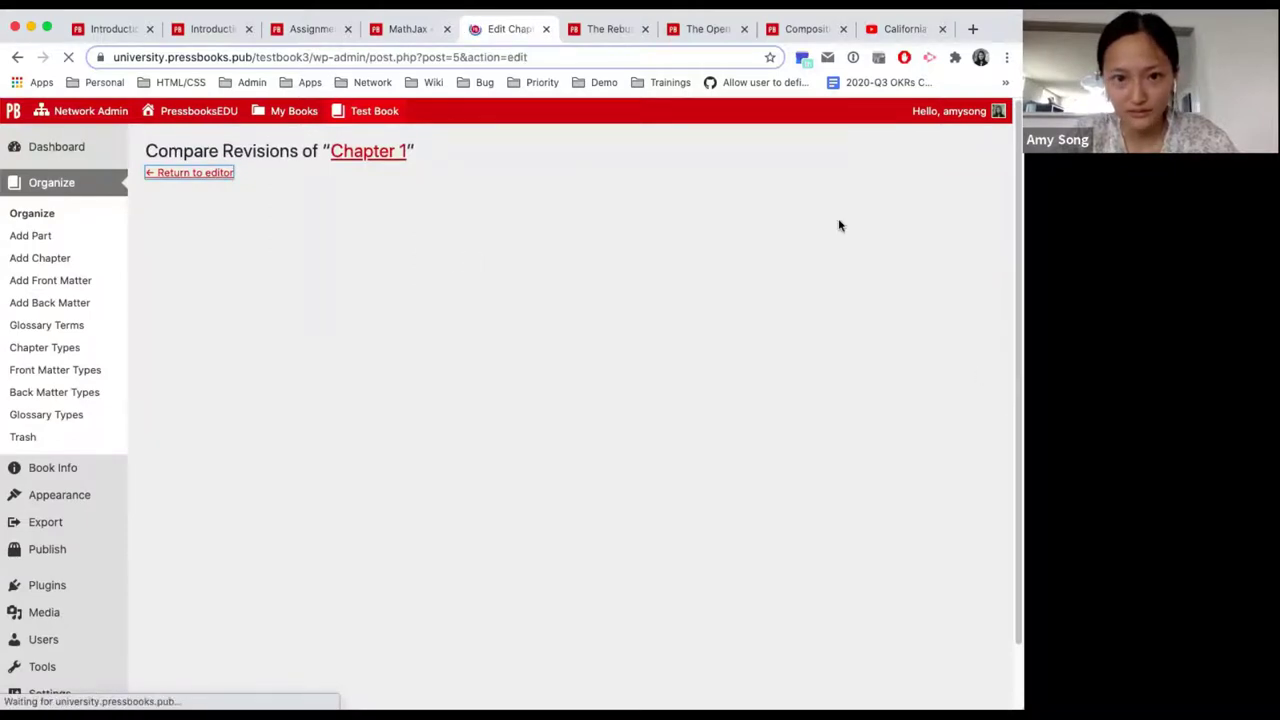
- Open Compare Revisions again and go back to editing Chapter 1
{"action": "scroll", "coordinate": [918, 395], "scroll_direction": "down", "scroll_amount": 1}
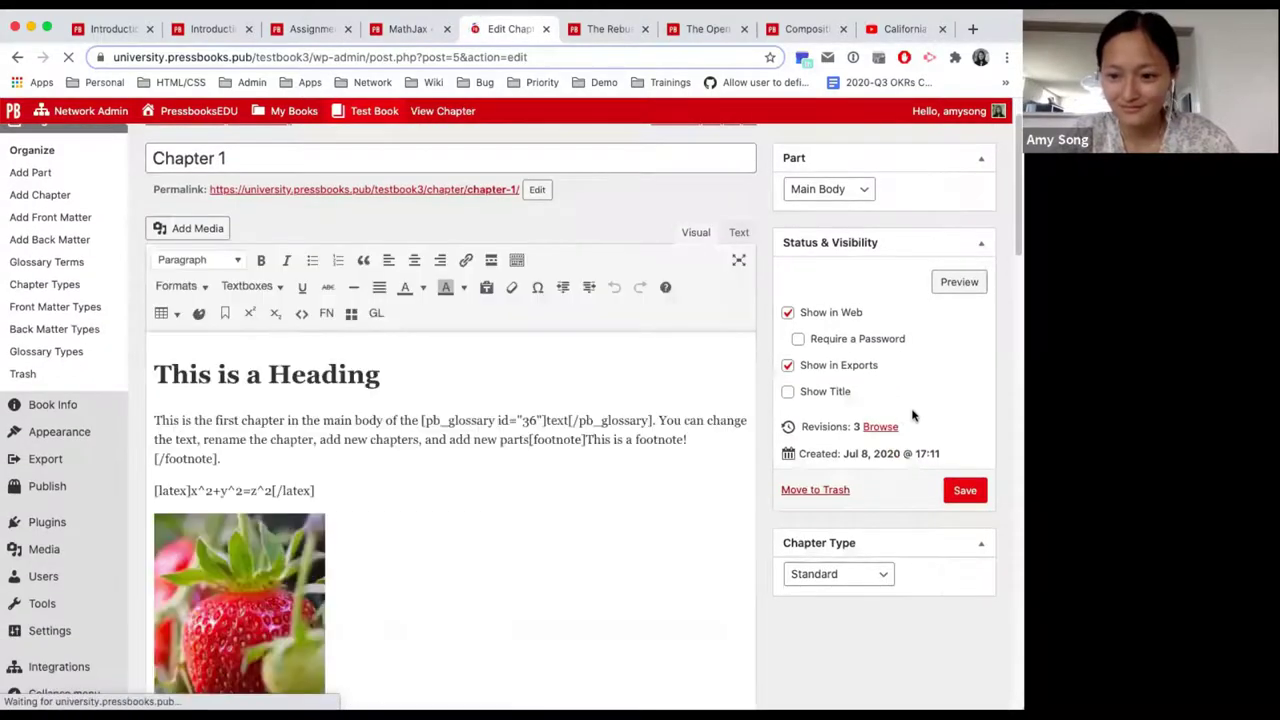
{"action": "left_click", "coordinate": [885, 430]}
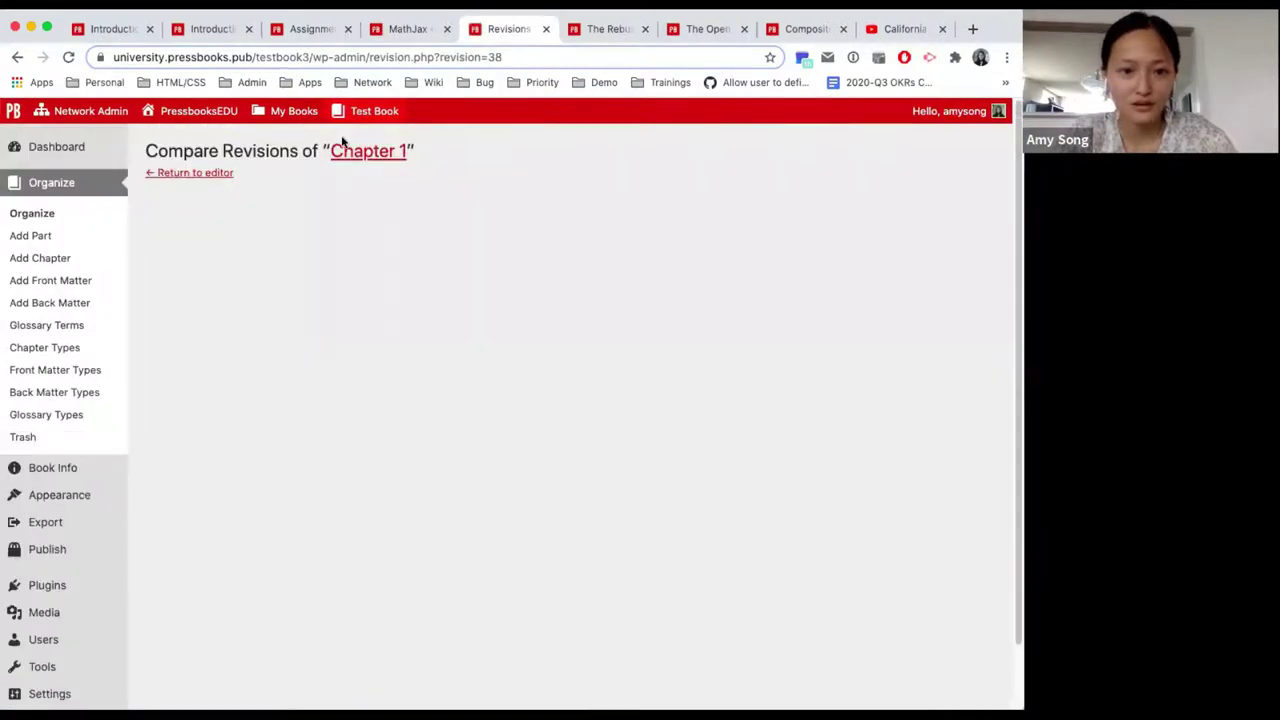
{"action": "left_click", "coordinate": [355, 158]}
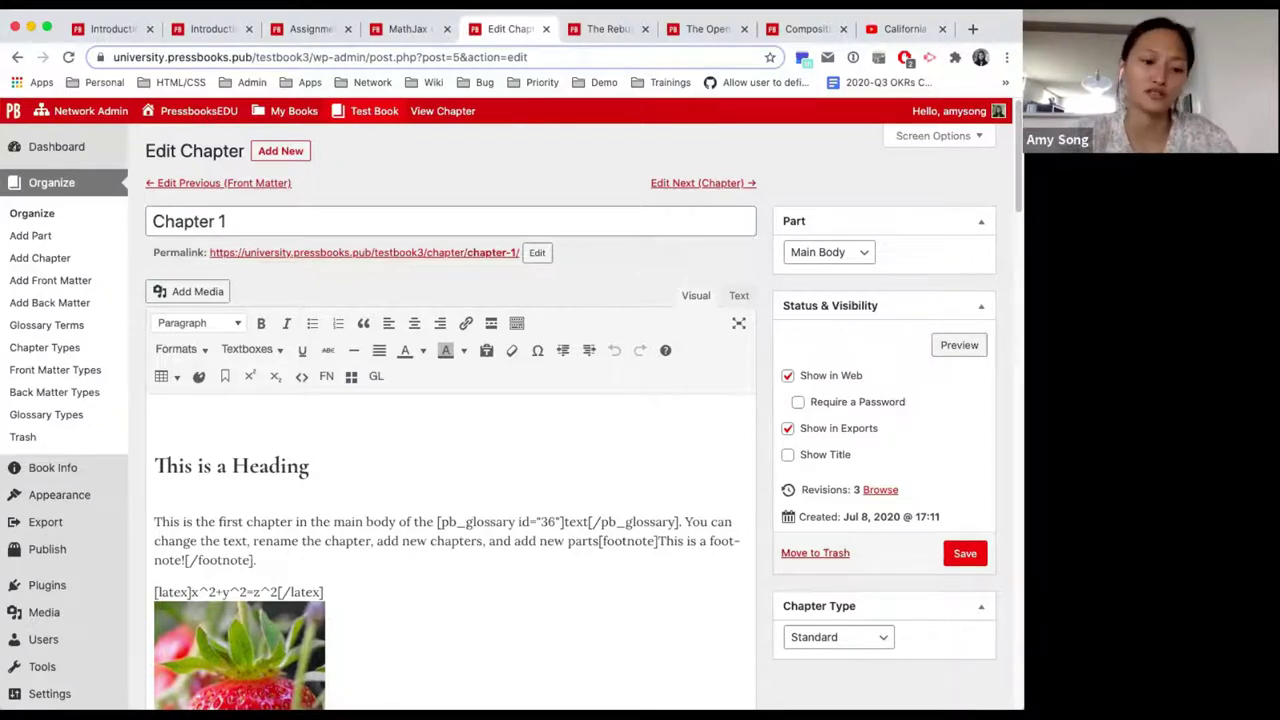
{"action": "mouse_move", "coordinate": [80, 497]}
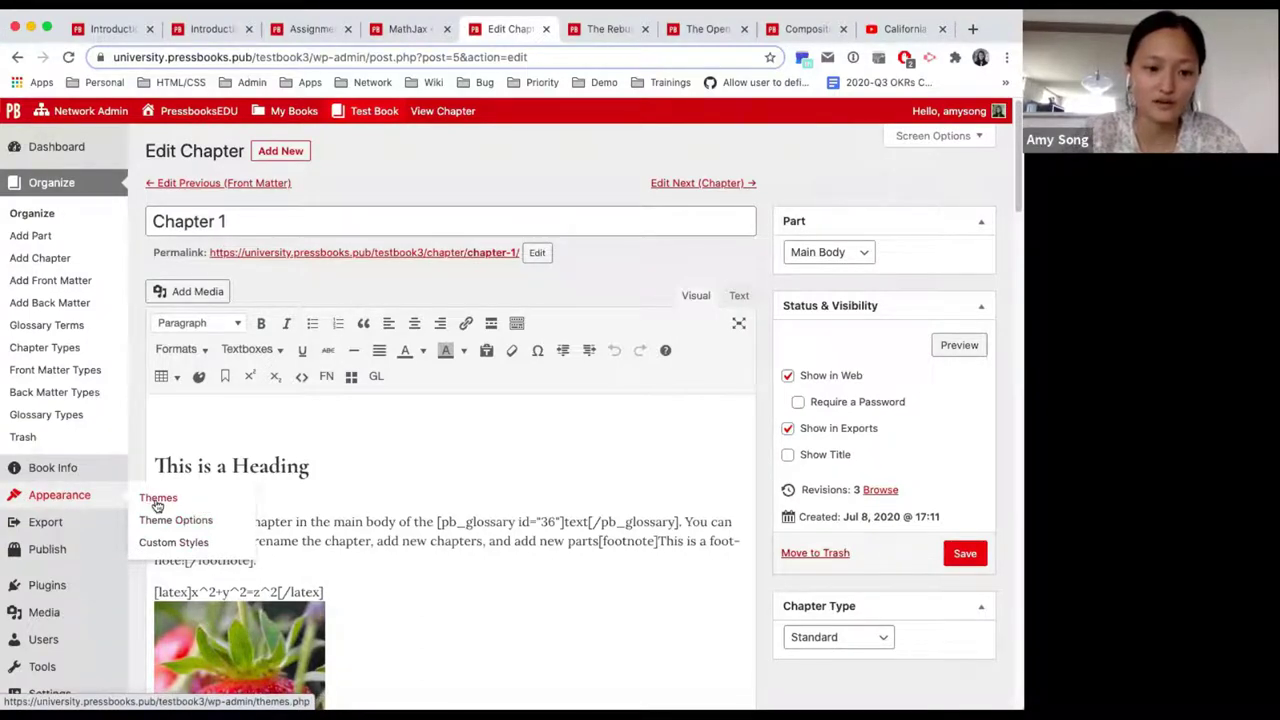
- Open Appearance > Themes, where McLuhan is the active theme
{"action": "left_click", "coordinate": [157, 499]}
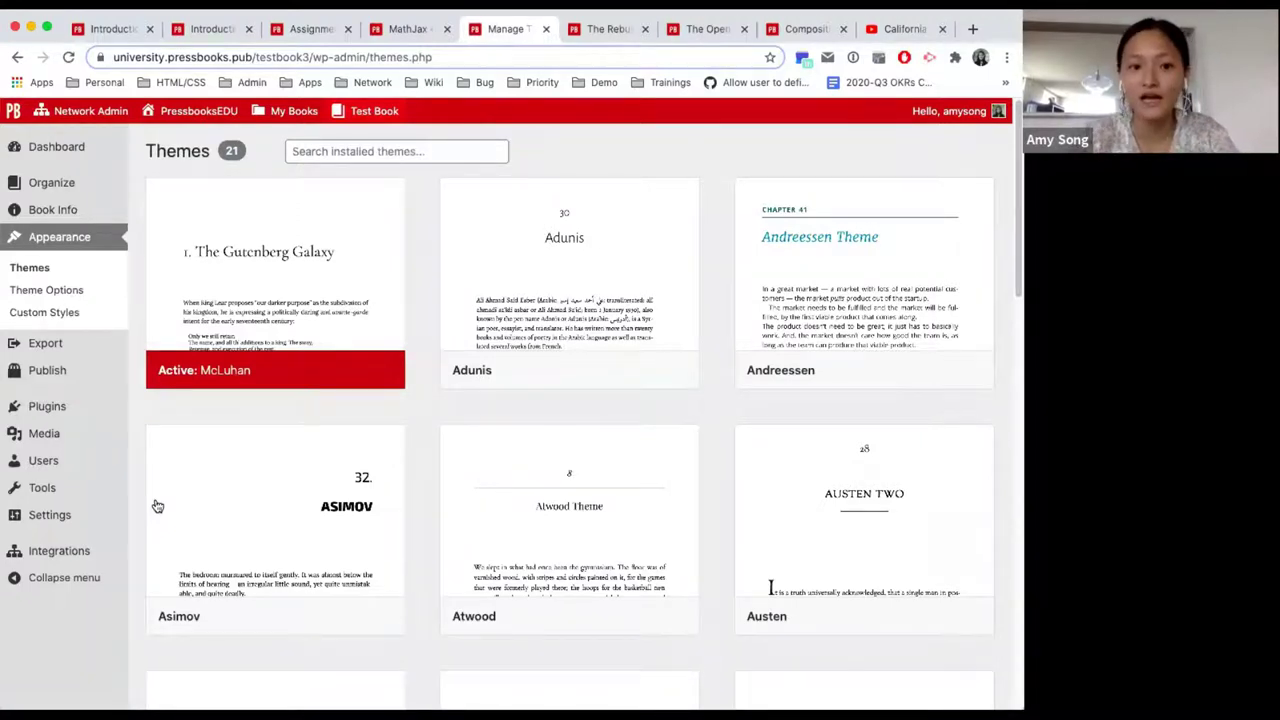
{"action": "mouse_move", "coordinate": [236, 210]}
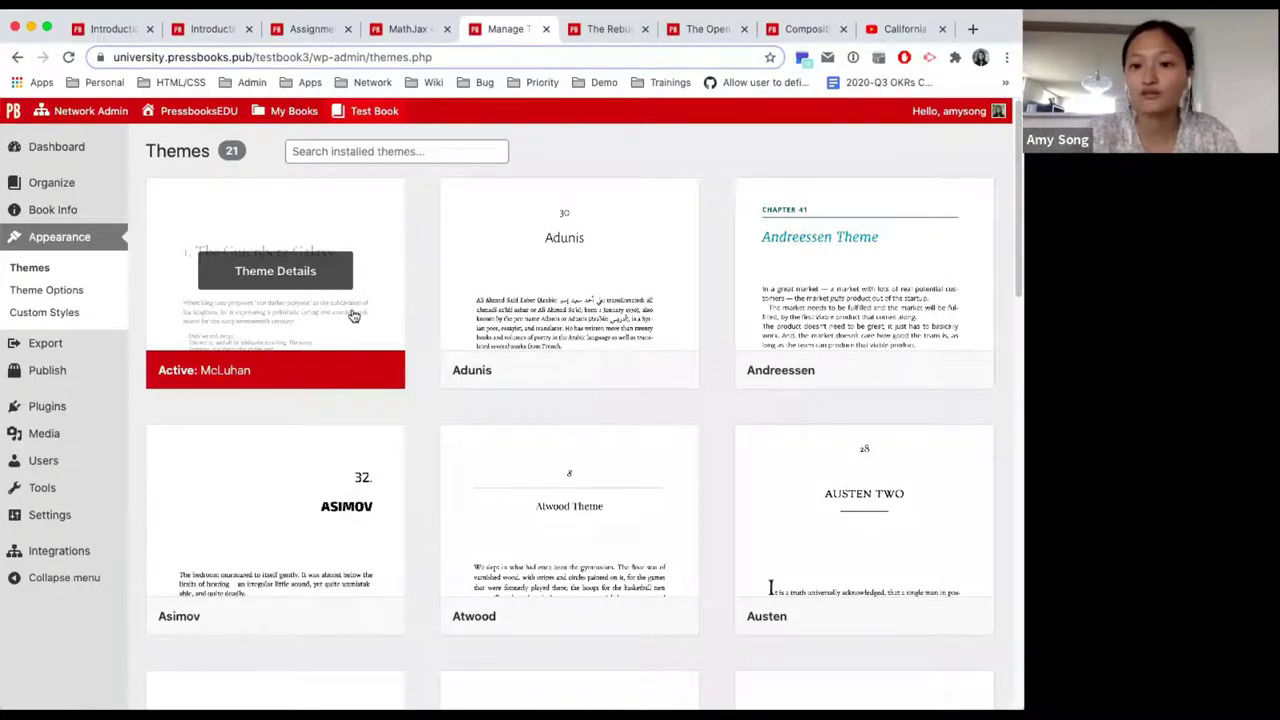
{"action": "scroll", "coordinate": [404, 330], "scroll_direction": "down", "scroll_amount": 5}
{"action": "scroll", "coordinate": [407, 305], "scroll_direction": "up", "scroll_amount": 5}
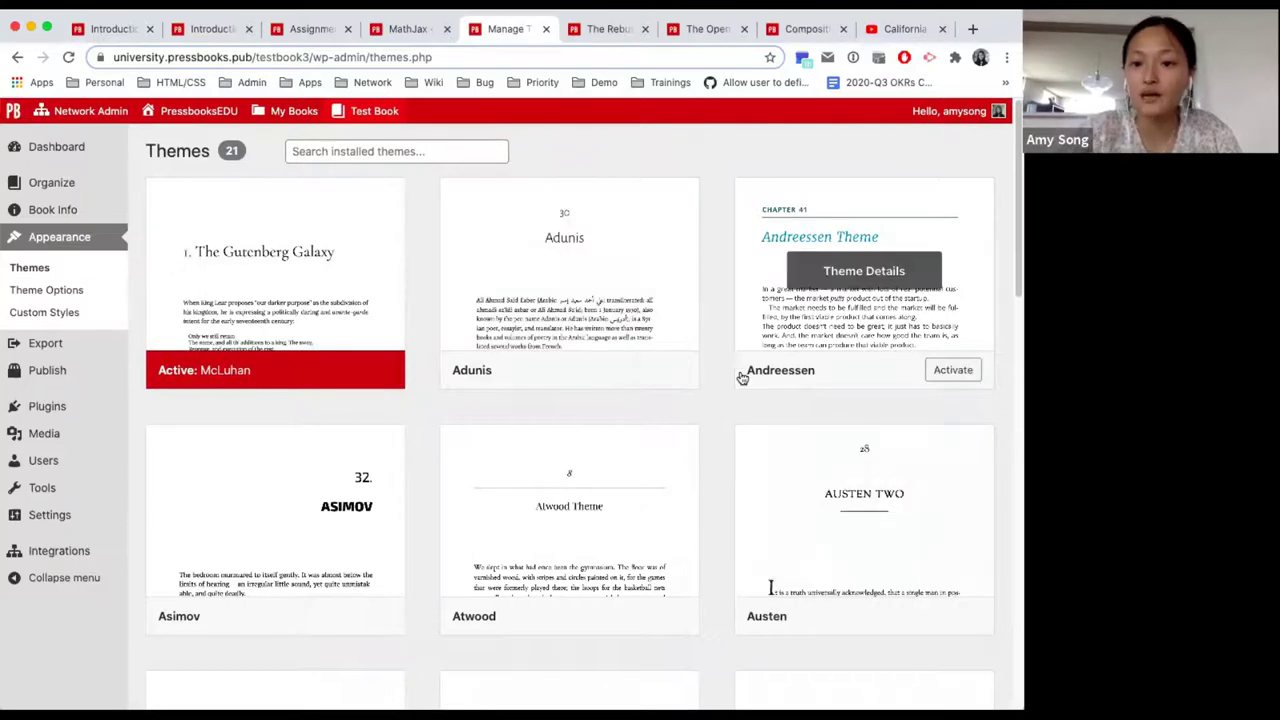
{"action": "scroll", "coordinate": [742, 377], "scroll_direction": "down", "scroll_amount": 15}
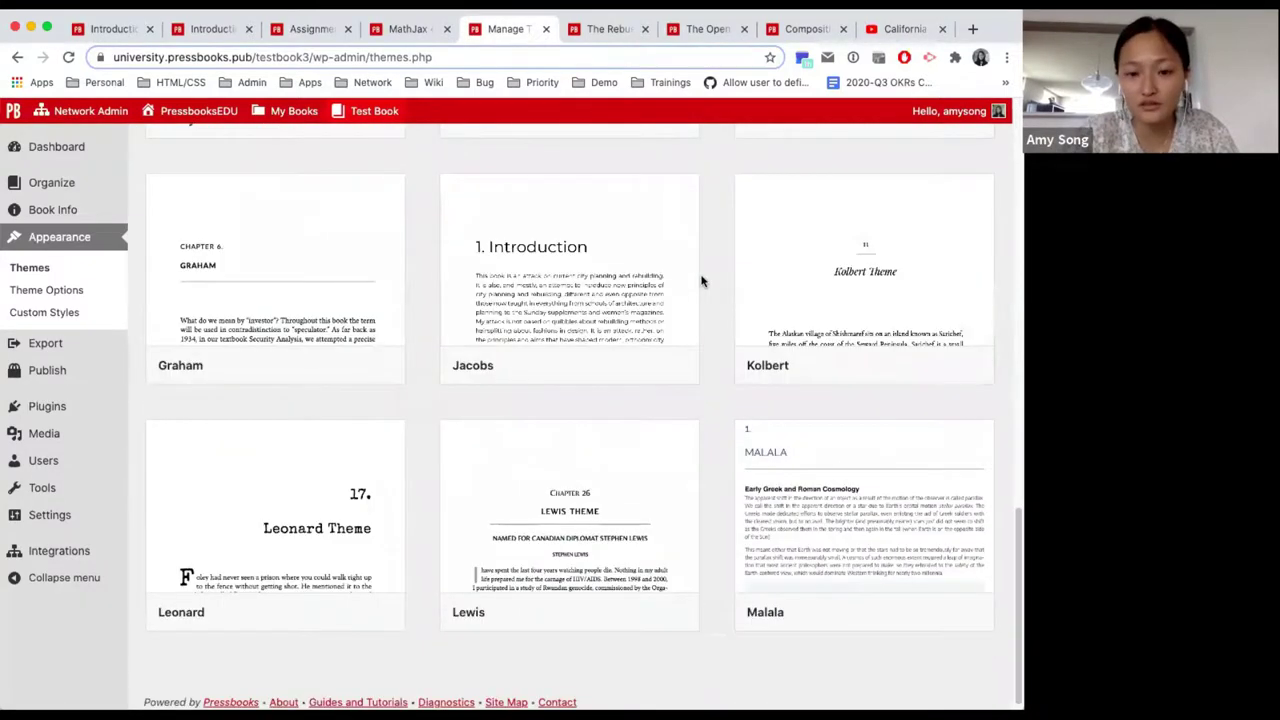
{"action": "scroll", "coordinate": [701, 282], "scroll_direction": "up", "scroll_amount": 15}
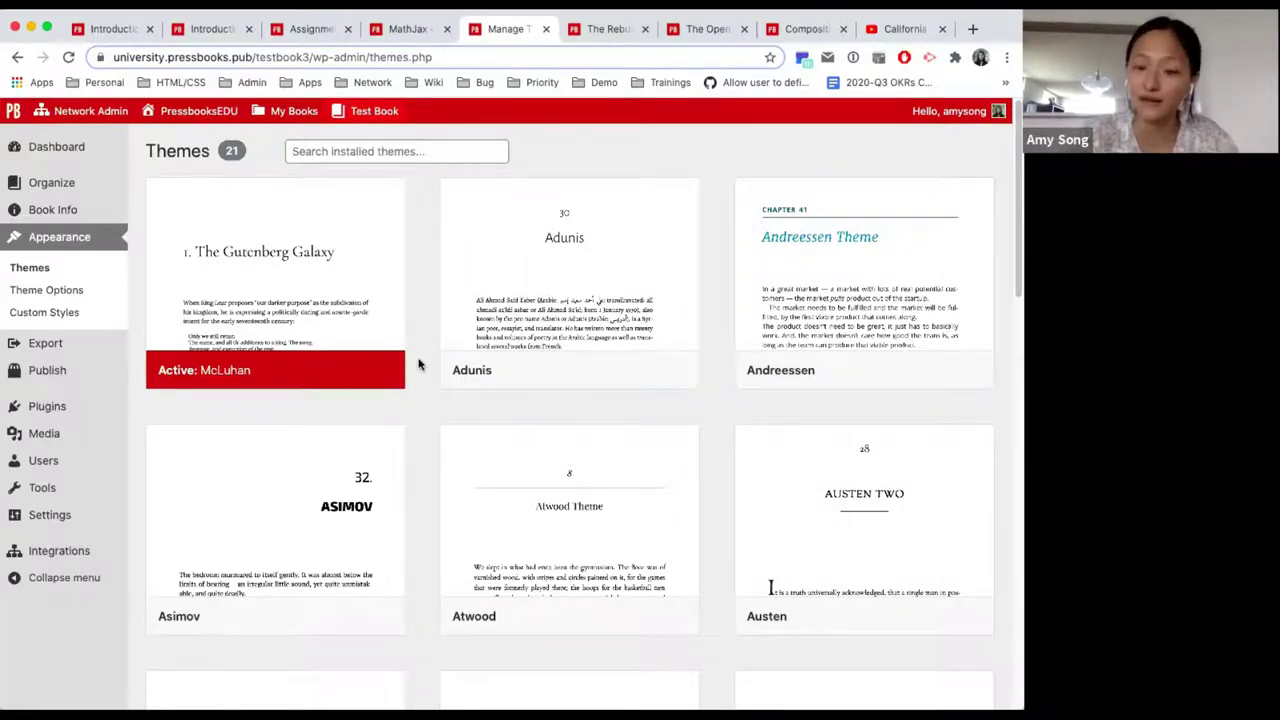
- Scroll to the last row of themes showing Malala beside Leonard and Lewis
{"action": "scroll", "coordinate": [419, 364], "scroll_direction": "down", "scroll_amount": 1}
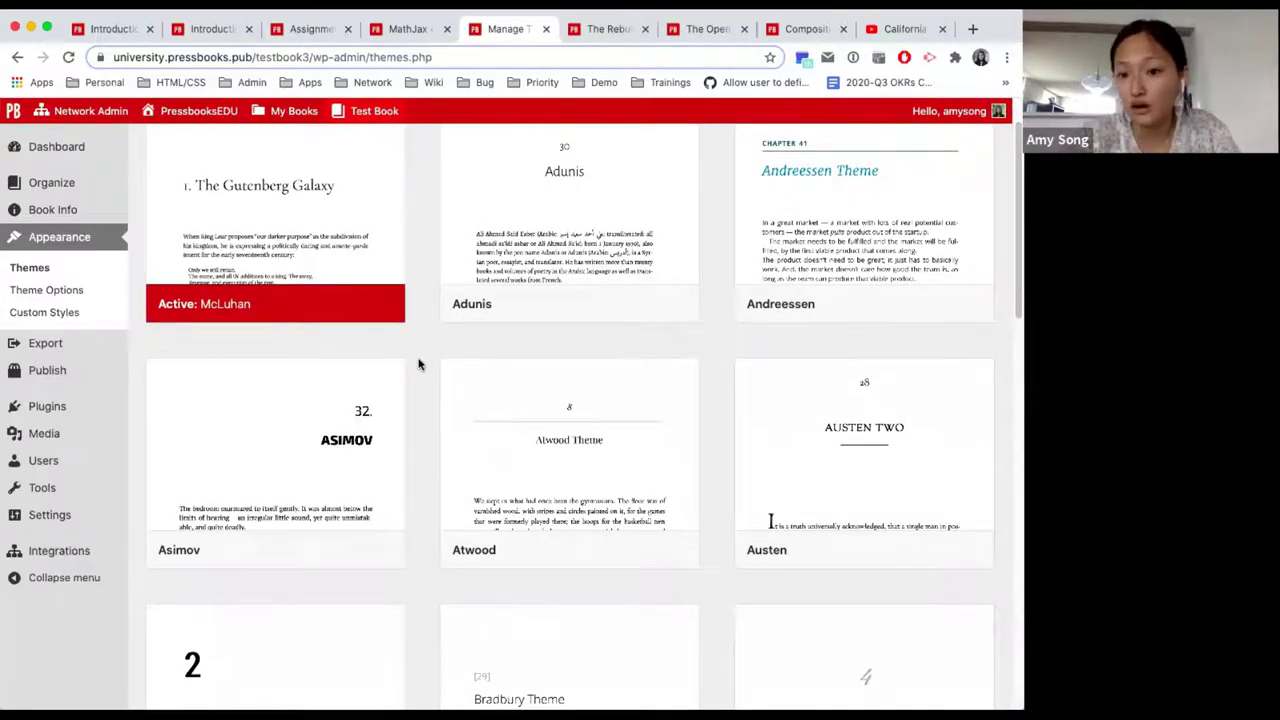
{"action": "mouse_move", "coordinate": [360, 277]}
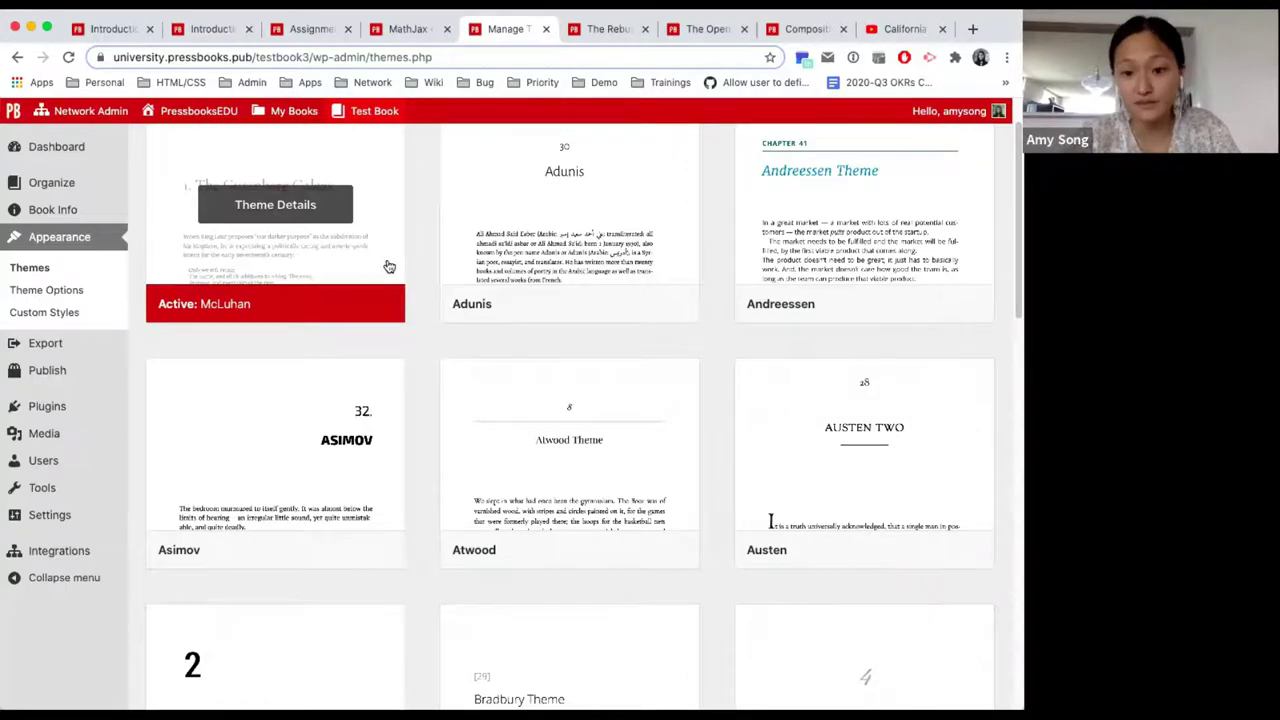
{"action": "scroll", "coordinate": [620, 360], "scroll_direction": "down", "scroll_amount": 2}
{"action": "scroll", "coordinate": [614, 367], "scroll_direction": "down", "scroll_amount": 5}
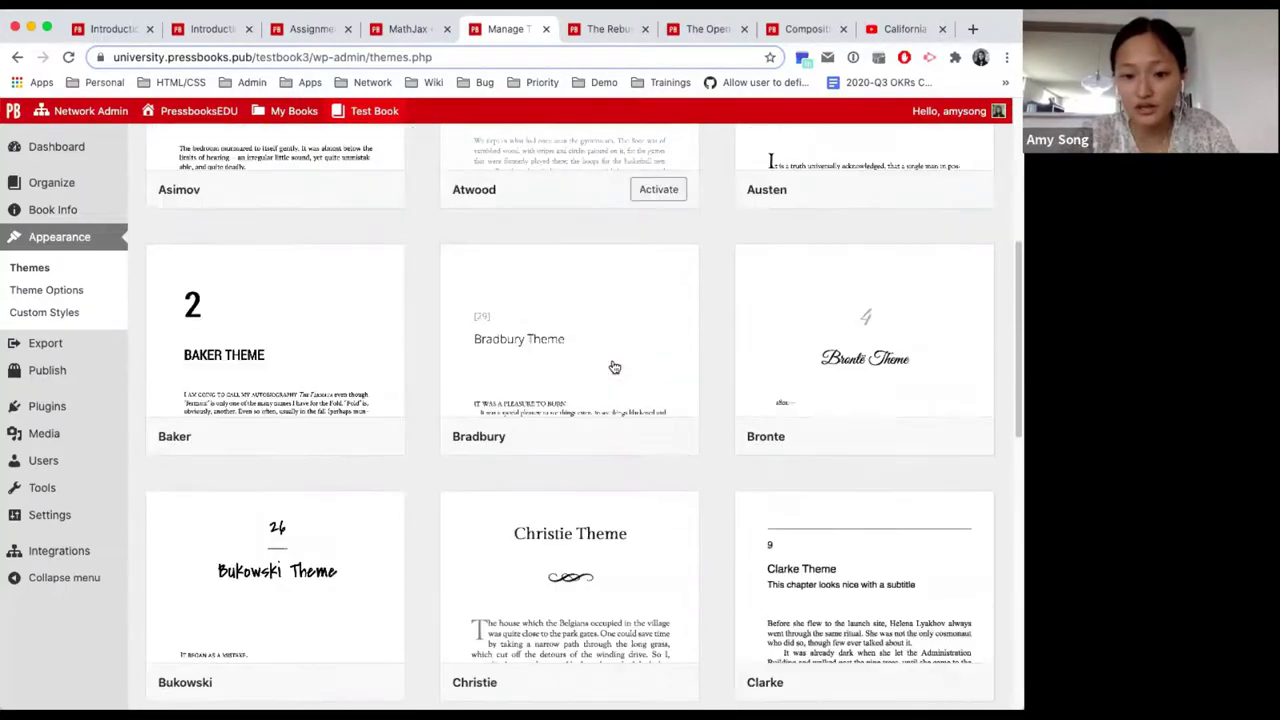
{"action": "scroll", "coordinate": [740, 503], "scroll_direction": "down", "scroll_amount": 5}
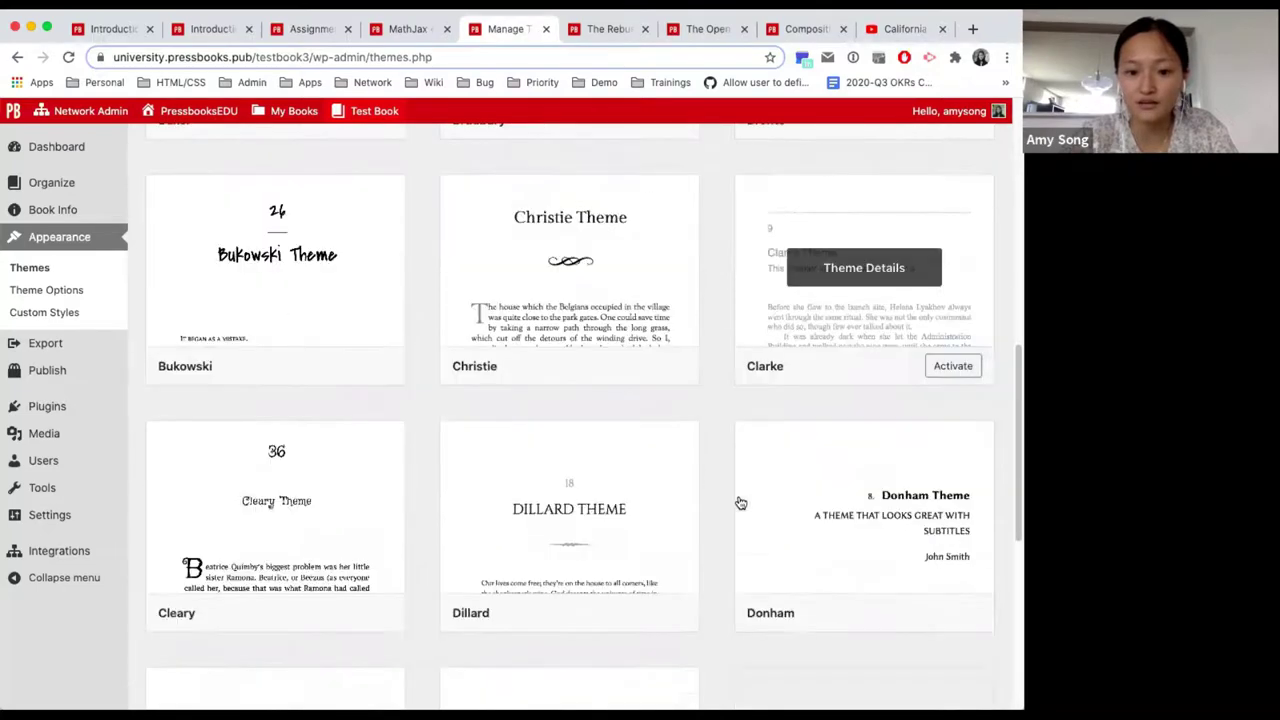
{"action": "scroll", "coordinate": [726, 490], "scroll_direction": "down", "scroll_amount": 3}
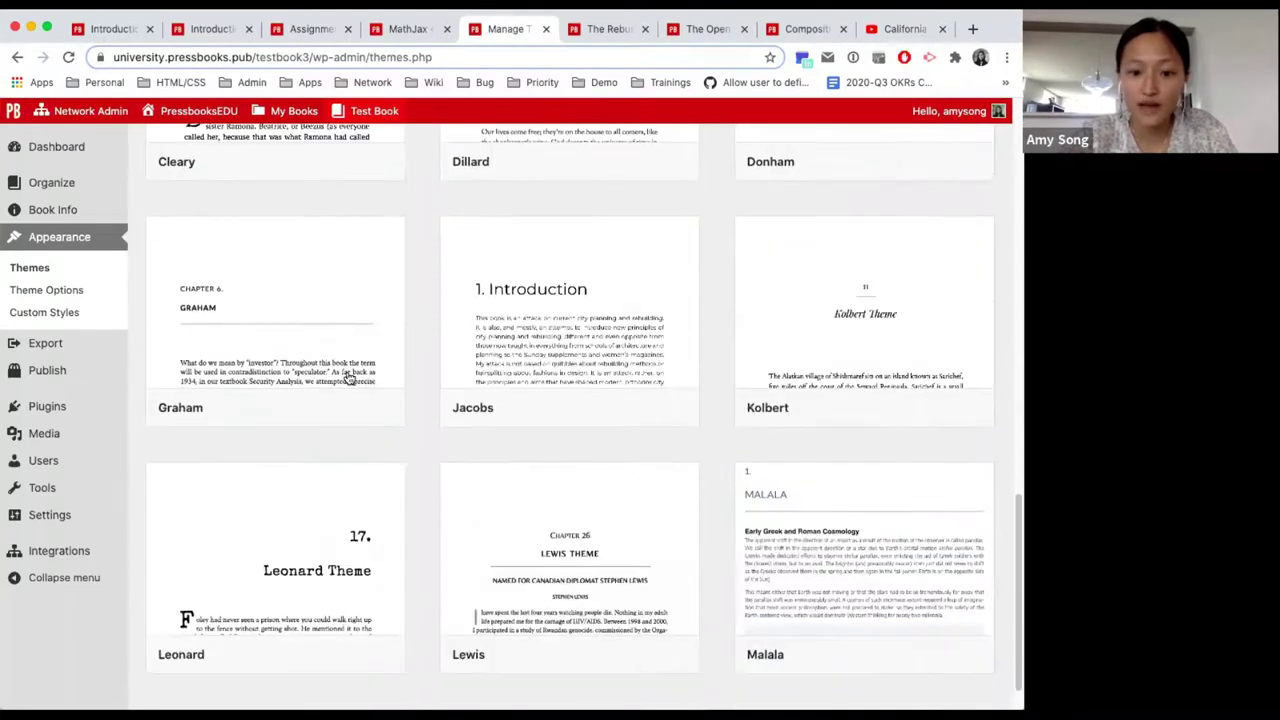
{"action": "mouse_move", "coordinate": [897, 561]}
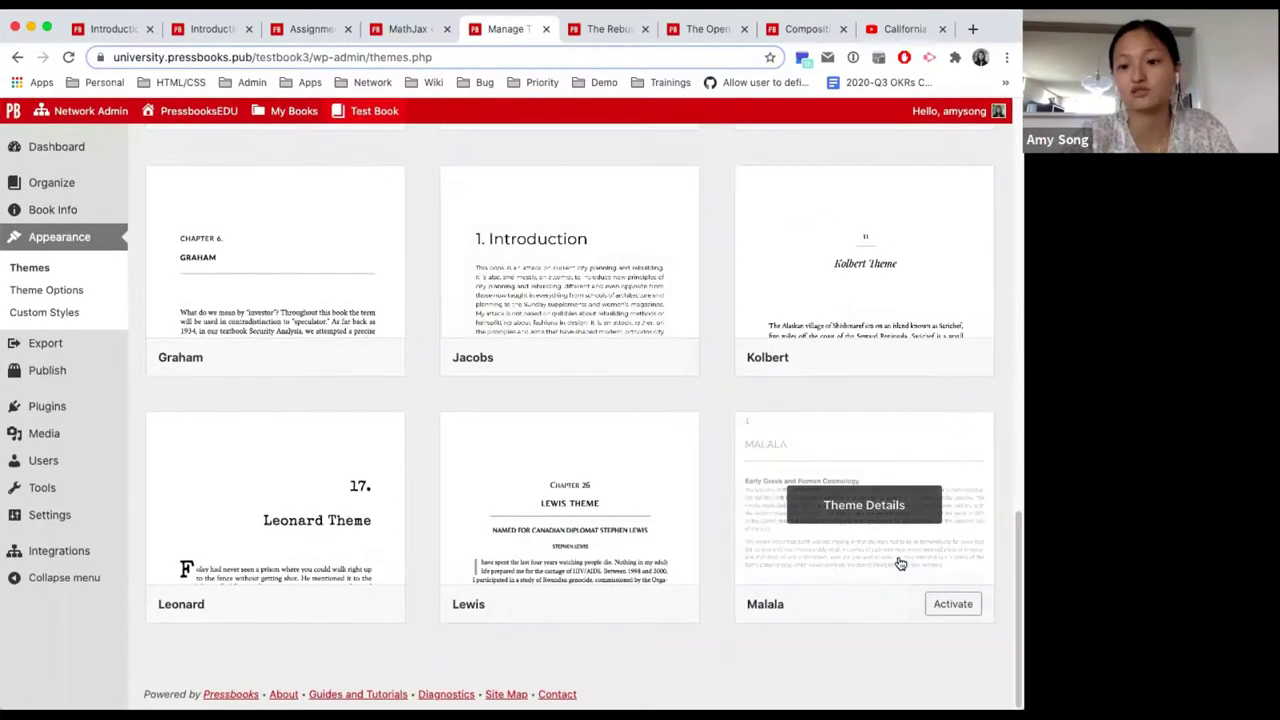
{"action": "left_click", "coordinate": [896, 514]}
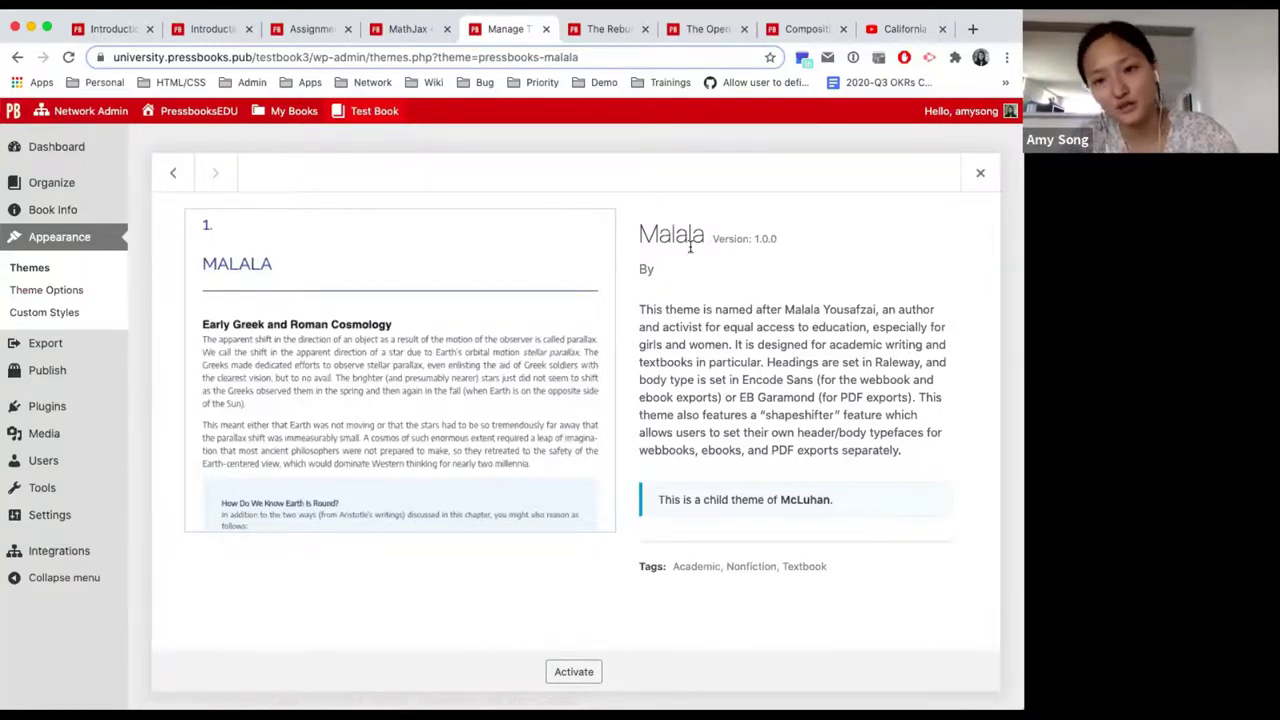
{"action": "left_click", "coordinate": [51, 298]}
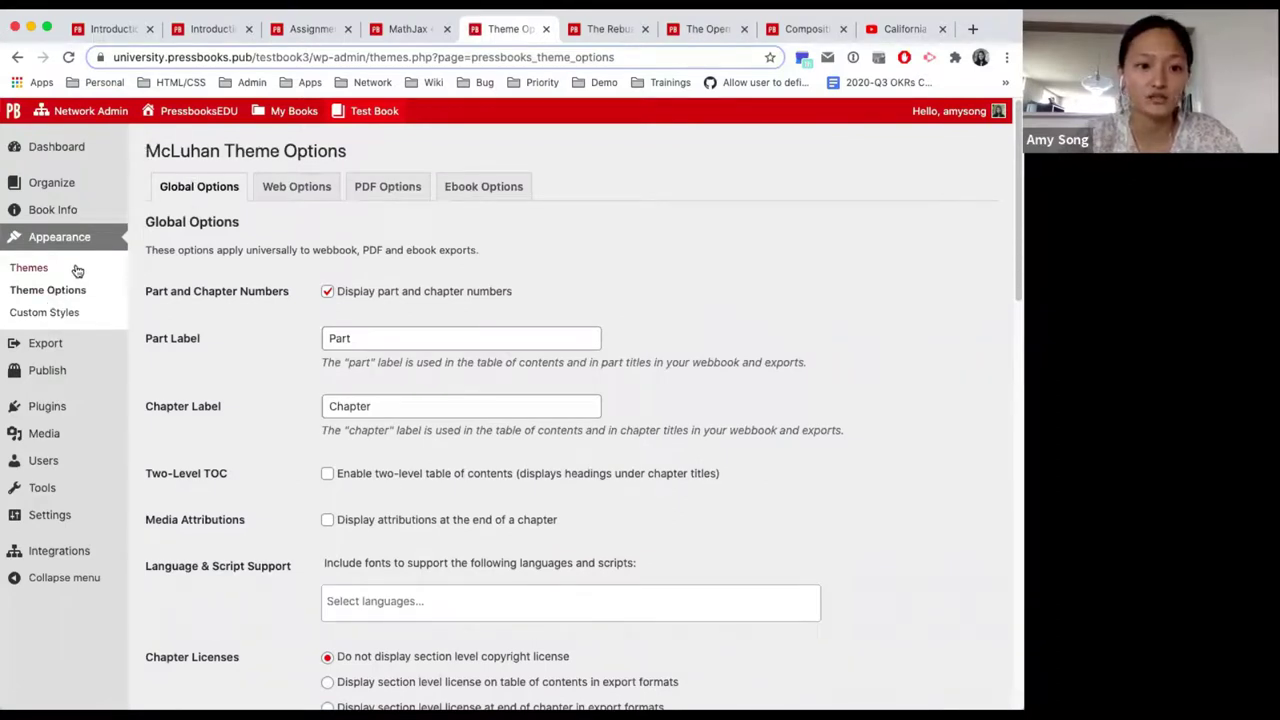
{"action": "left_click", "coordinate": [77, 270]}
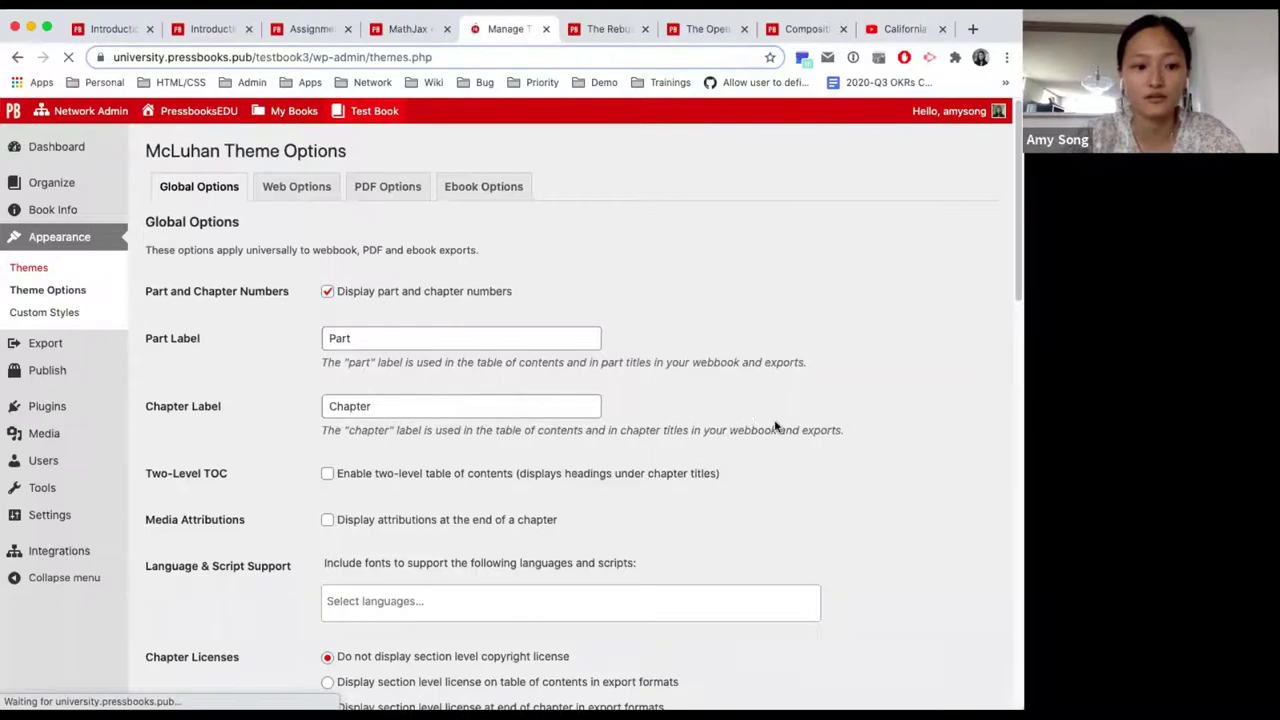
{"action": "scroll", "coordinate": [775, 427], "scroll_direction": "down", "scroll_amount": 10}
{"action": "scroll", "coordinate": [775, 427], "scroll_direction": "down", "scroll_amount": 10}
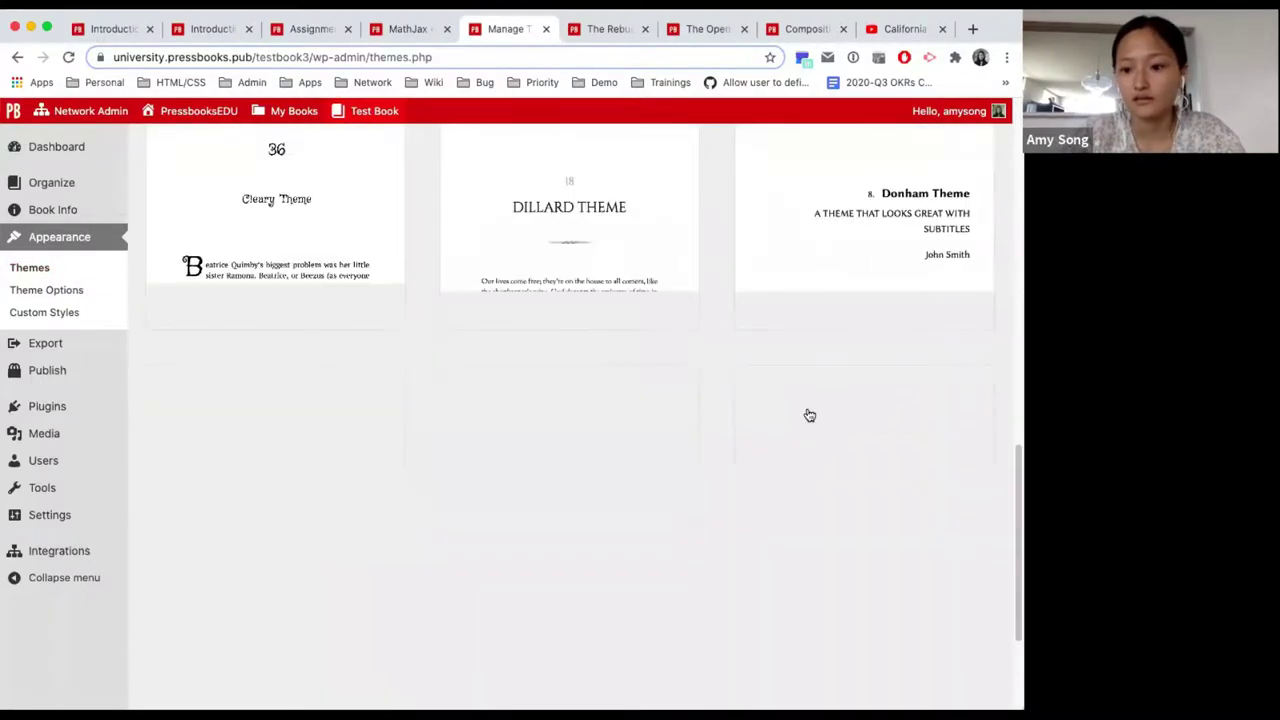
{"action": "mouse_move", "coordinate": [951, 613]}
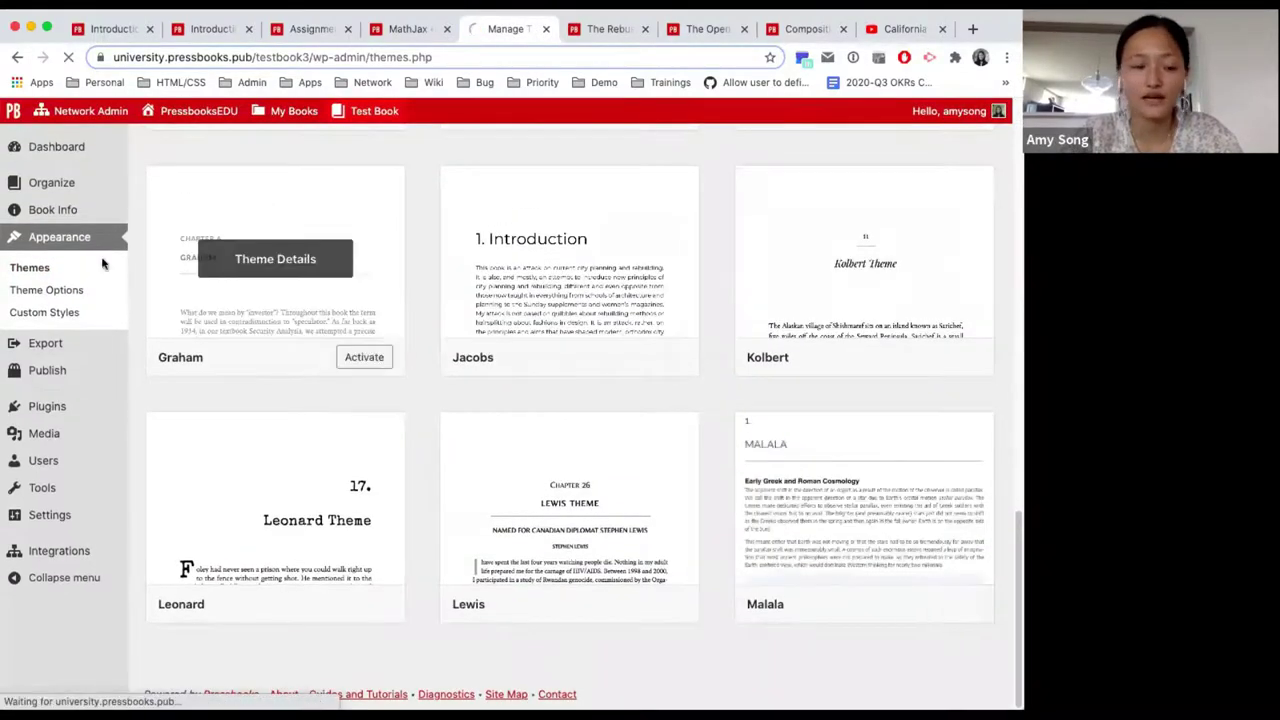
- Review the Malala Theme Options' Global Options, with theme-default header and body fonts
{"action": "left_click", "coordinate": [85, 299]}
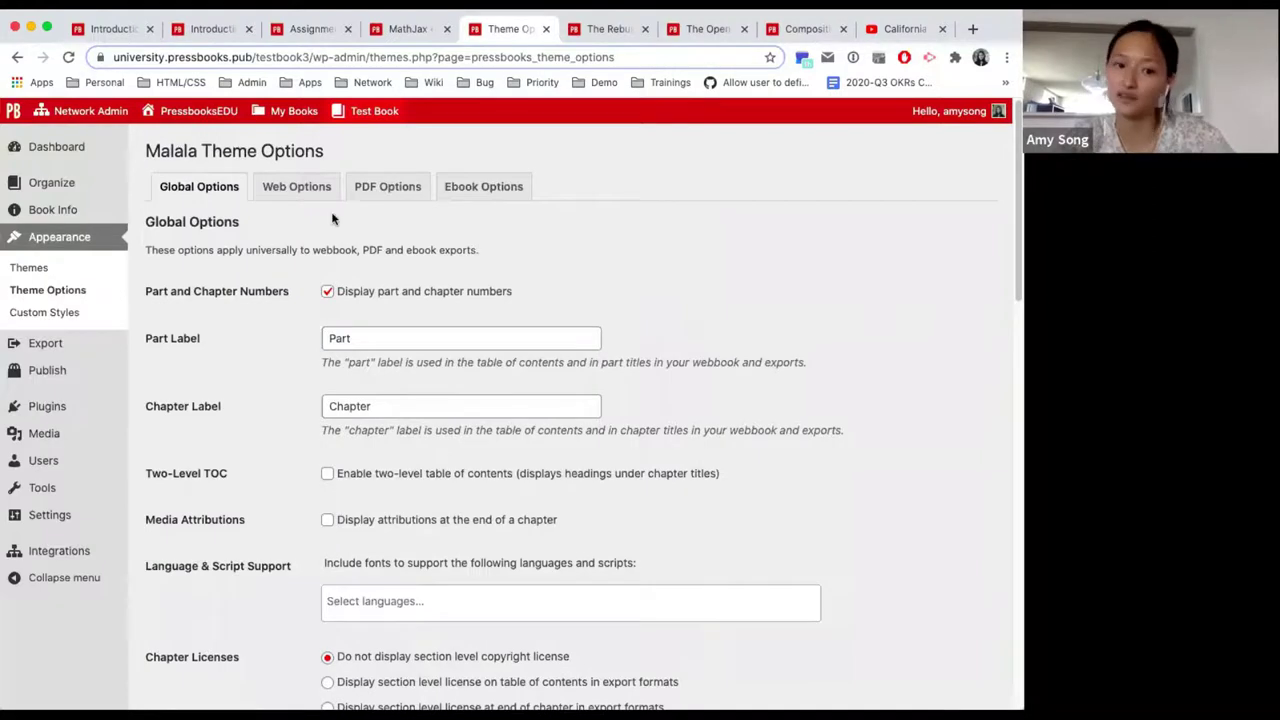
{"action": "scroll", "coordinate": [335, 220], "scroll_direction": "down", "scroll_amount": 2}
{"action": "scroll", "coordinate": [335, 220], "scroll_direction": "up", "scroll_amount": 2}
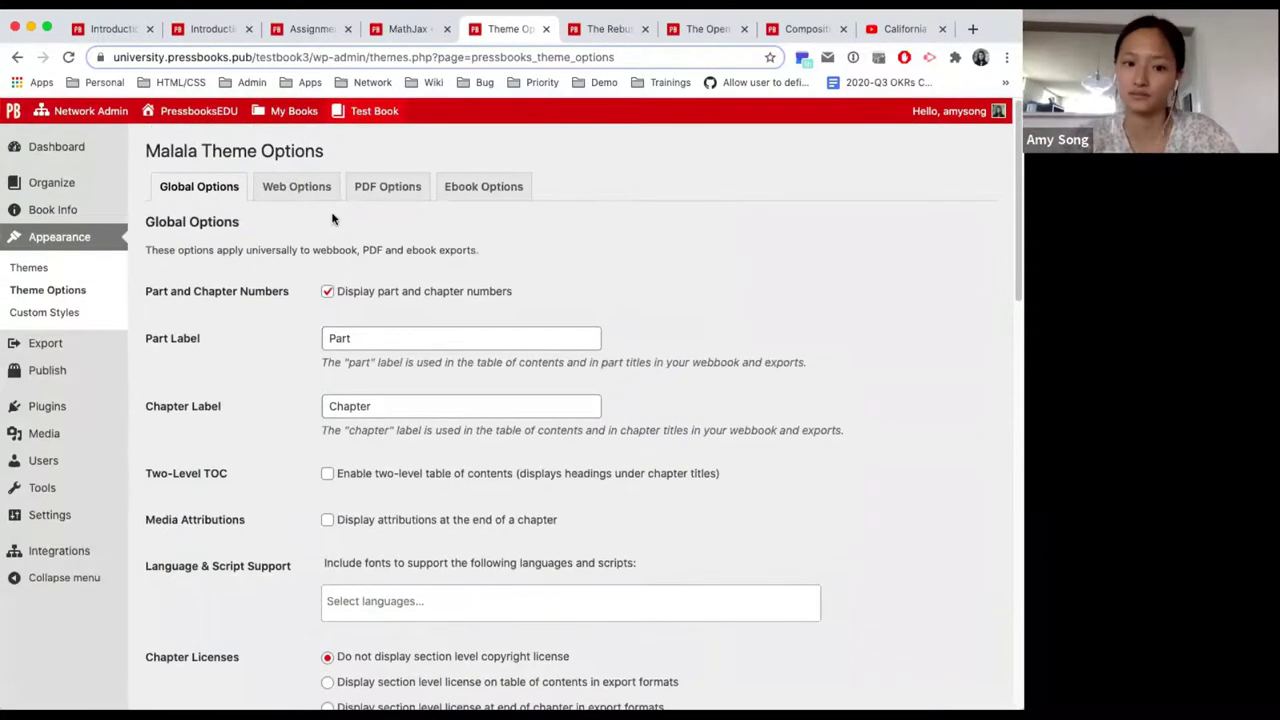
{"action": "scroll", "coordinate": [333, 219], "scroll_direction": "down", "scroll_amount": 2}
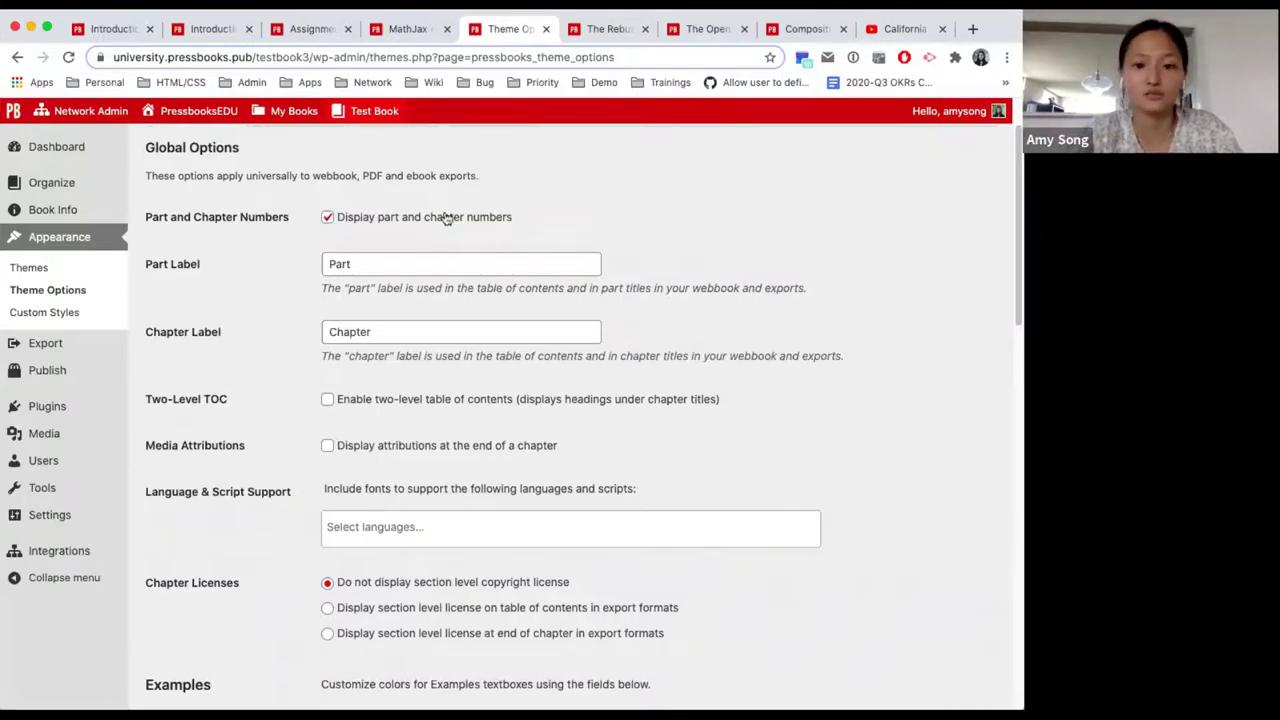
{"action": "scroll", "coordinate": [443, 221], "scroll_direction": "down", "scroll_amount": 4}
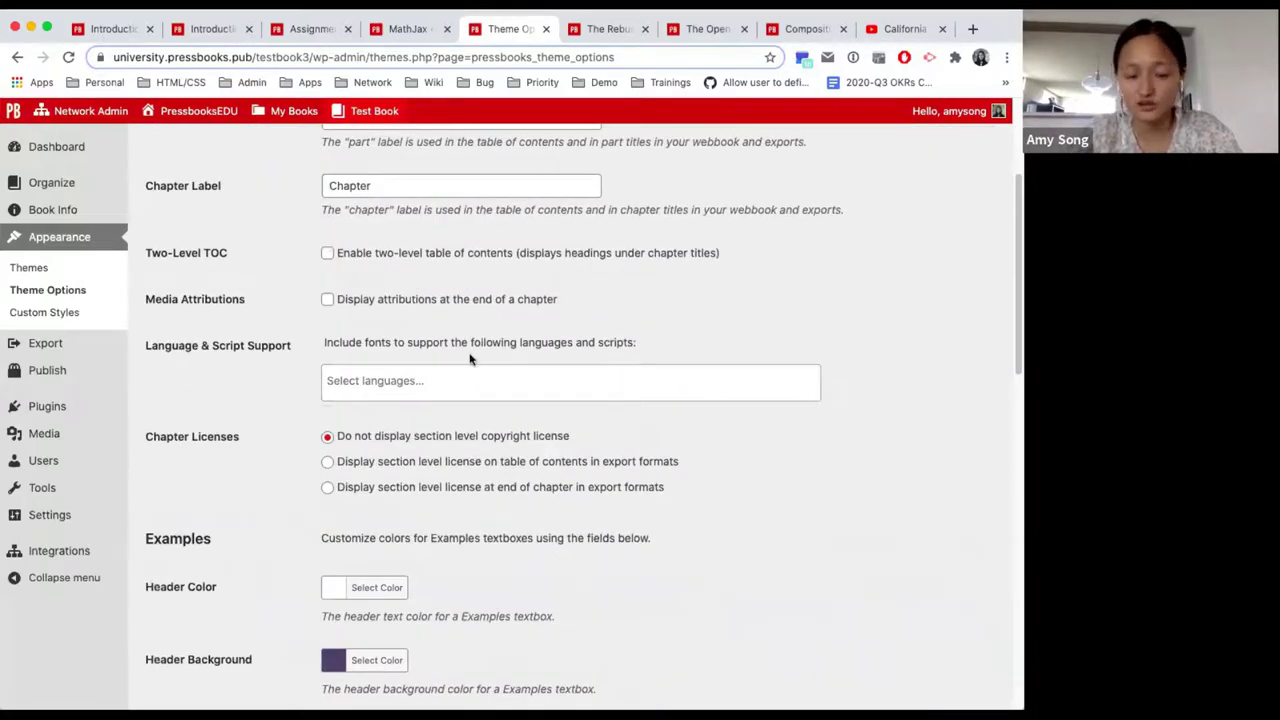
{"action": "scroll", "coordinate": [472, 360], "scroll_direction": "down", "scroll_amount": 5}
{"action": "scroll", "coordinate": [472, 360], "scroll_direction": "up", "scroll_amount": 6}
{"action": "scroll", "coordinate": [472, 360], "scroll_direction": "up", "scroll_amount": 1}
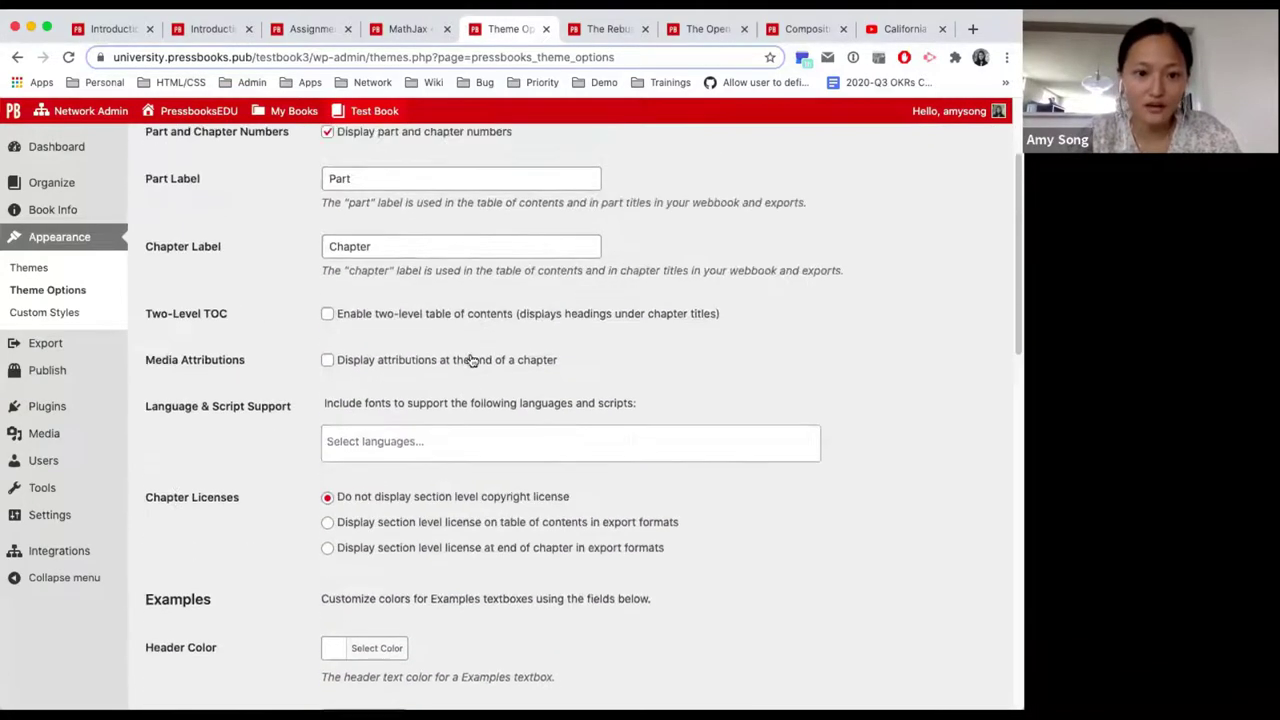
{"action": "scroll", "coordinate": [472, 360], "scroll_direction": "down", "scroll_amount": 20}
{"action": "scroll", "coordinate": [470, 360], "scroll_direction": "down", "scroll_amount": 7}
{"action": "scroll", "coordinate": [470, 360], "scroll_direction": "up", "scroll_amount": 20}
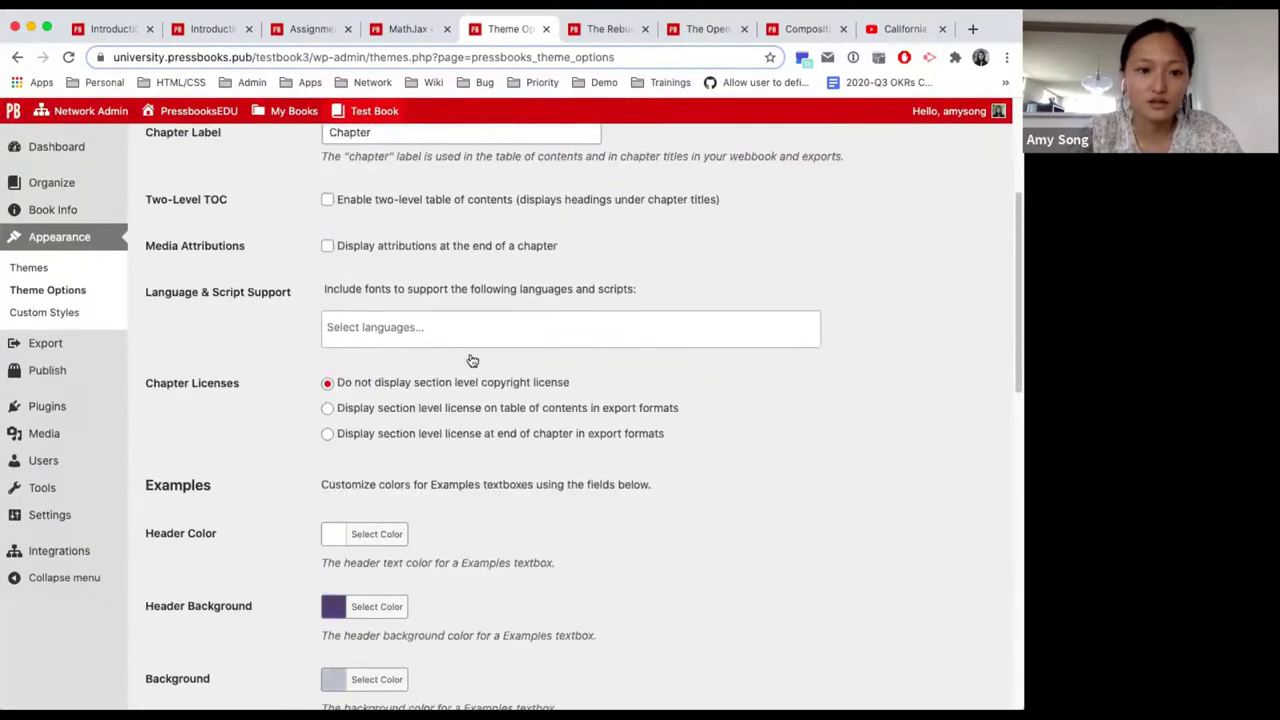
{"action": "scroll", "coordinate": [472, 360], "scroll_direction": "up", "scroll_amount": 2}
- Inspect the supported languages and scripts list and close it without choosing any
{"action": "left_click", "coordinate": [410, 339]}
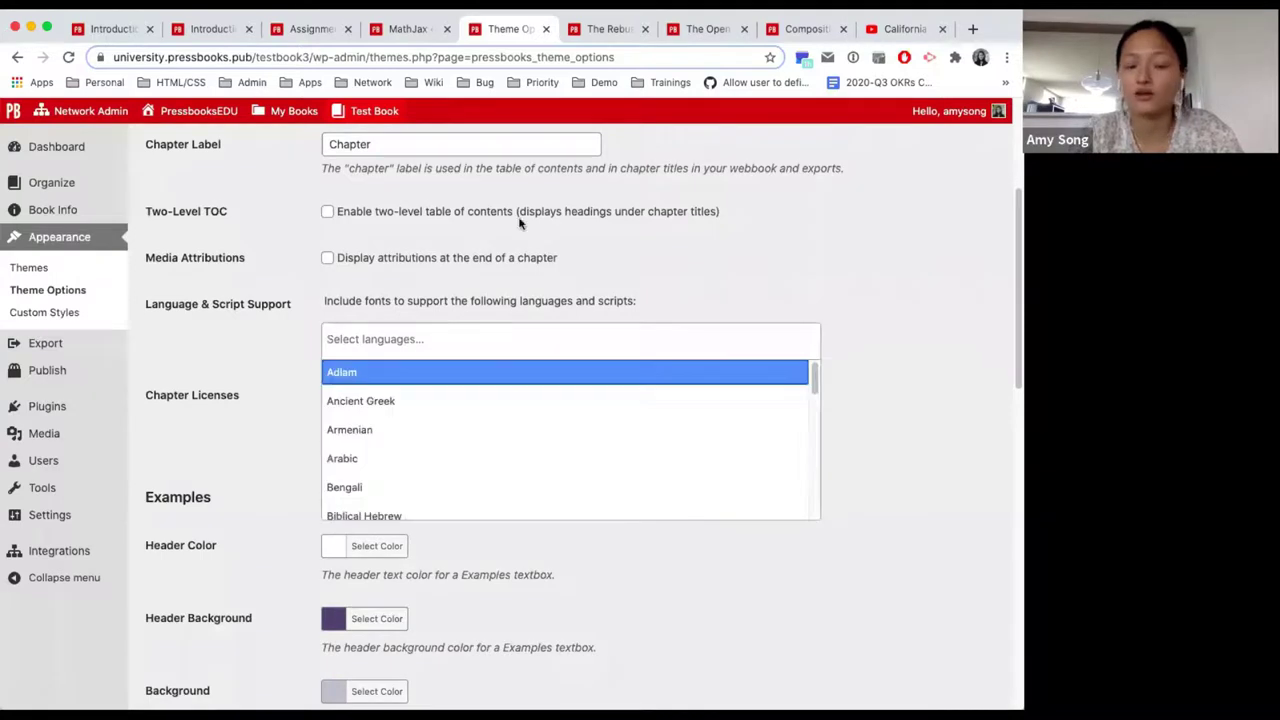
{"action": "scroll", "coordinate": [554, 463], "scroll_direction": "down", "scroll_amount": 10}
{"action": "scroll", "coordinate": [529, 463], "scroll_direction": "up", "scroll_amount": 8}
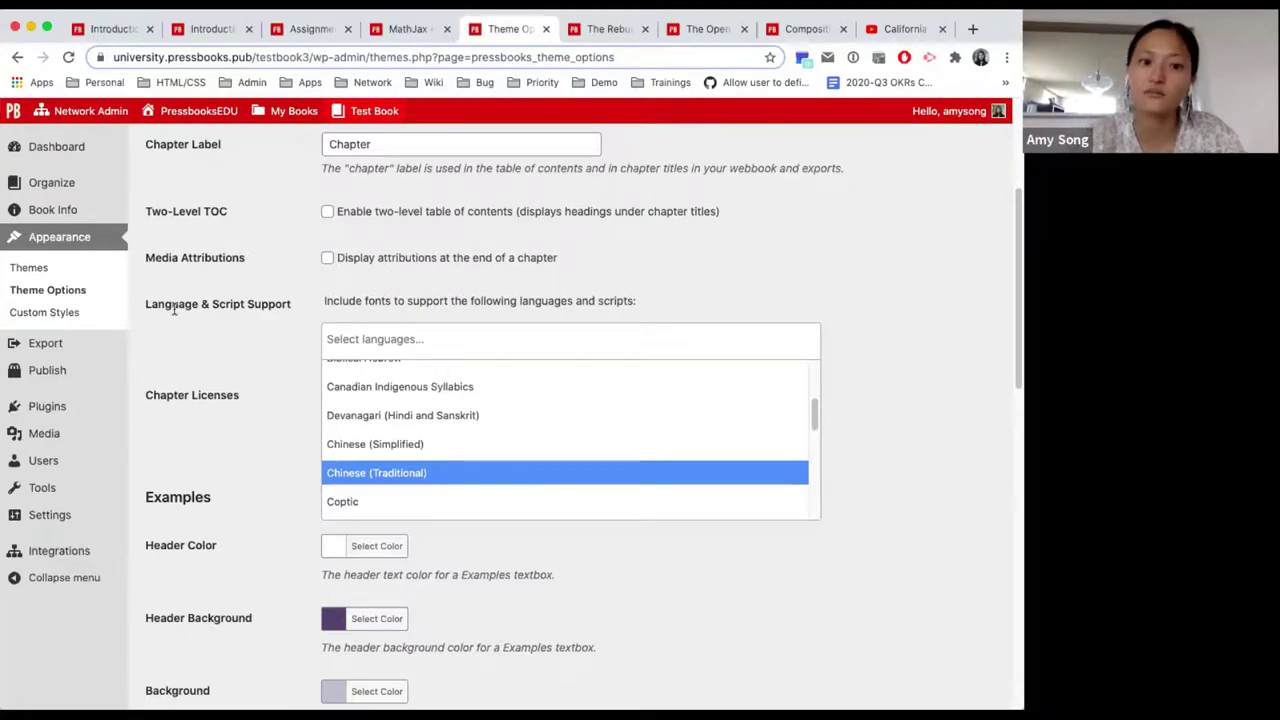
{"action": "left_click", "coordinate": [177, 357]}
- Check the Web Options tab, showing social sharing enabled and skipped-line paragraphs
{"action": "scroll", "coordinate": [178, 358], "scroll_direction": "down", "scroll_amount": 1}
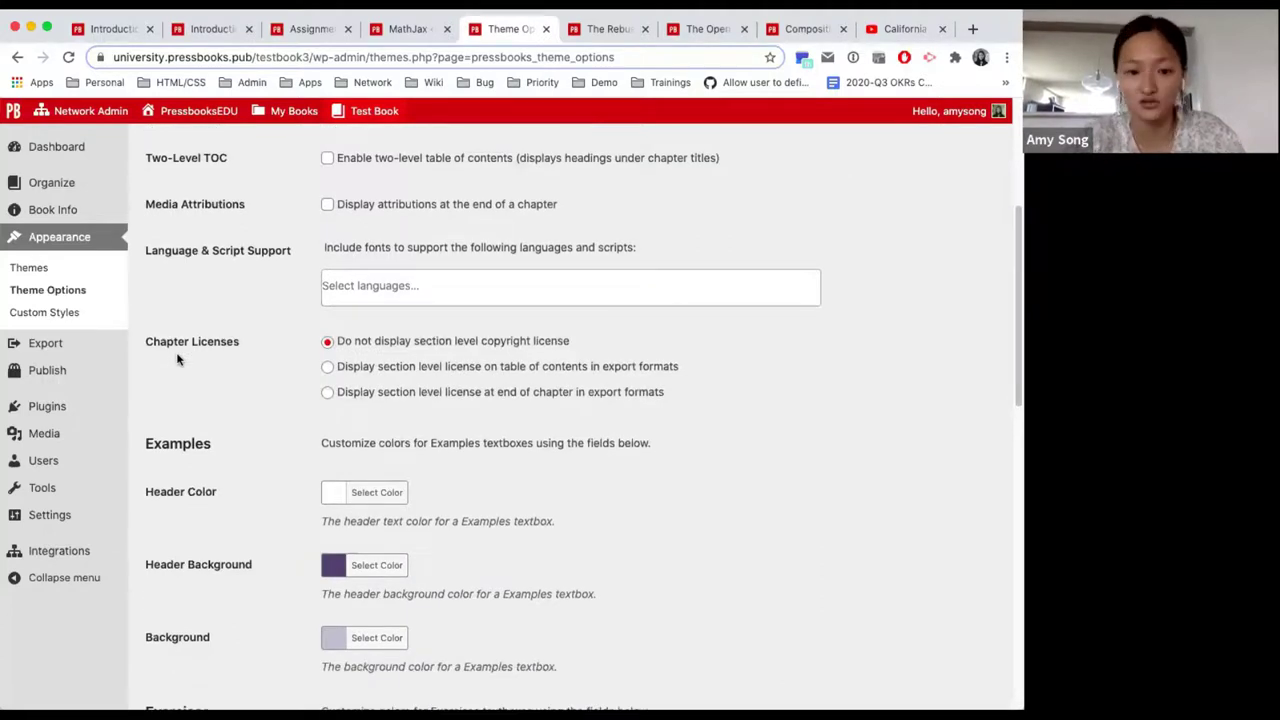
{"action": "scroll", "coordinate": [177, 358], "scroll_direction": "down", "scroll_amount": 4}
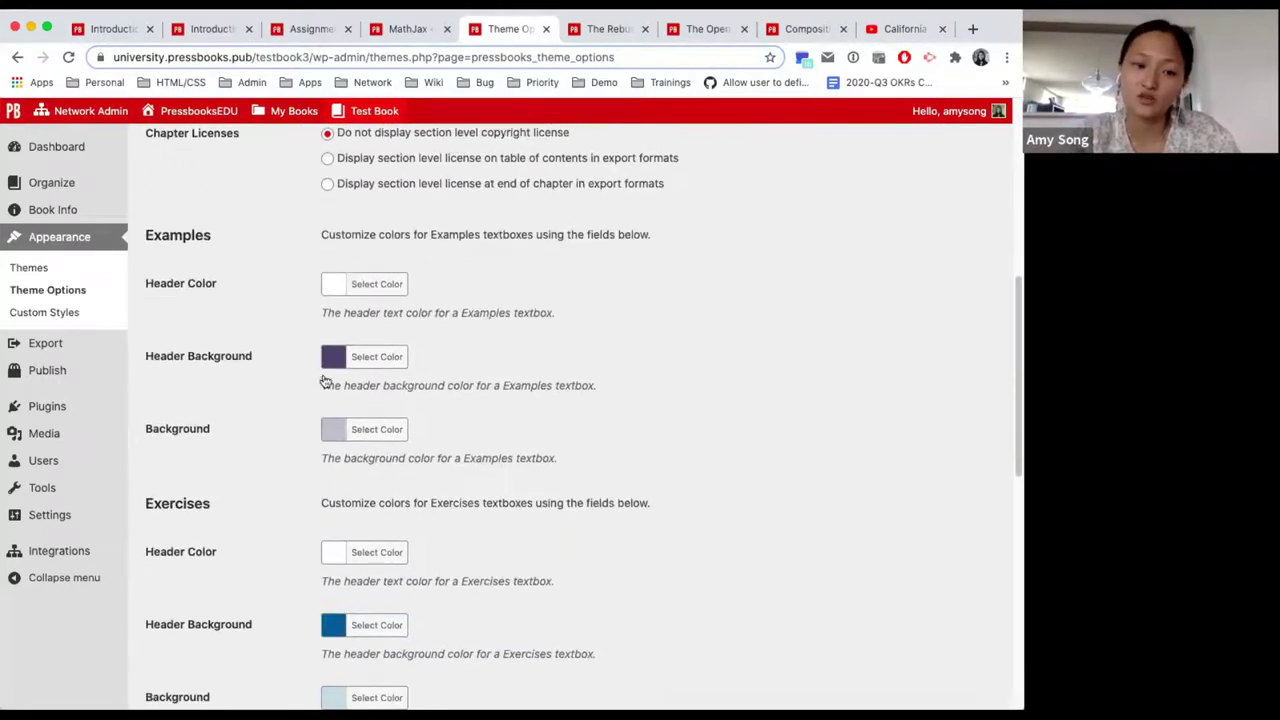
{"action": "scroll", "coordinate": [330, 378], "scroll_direction": "down", "scroll_amount": 6}
{"action": "scroll", "coordinate": [385, 372], "scroll_direction": "down", "scroll_amount": 8}
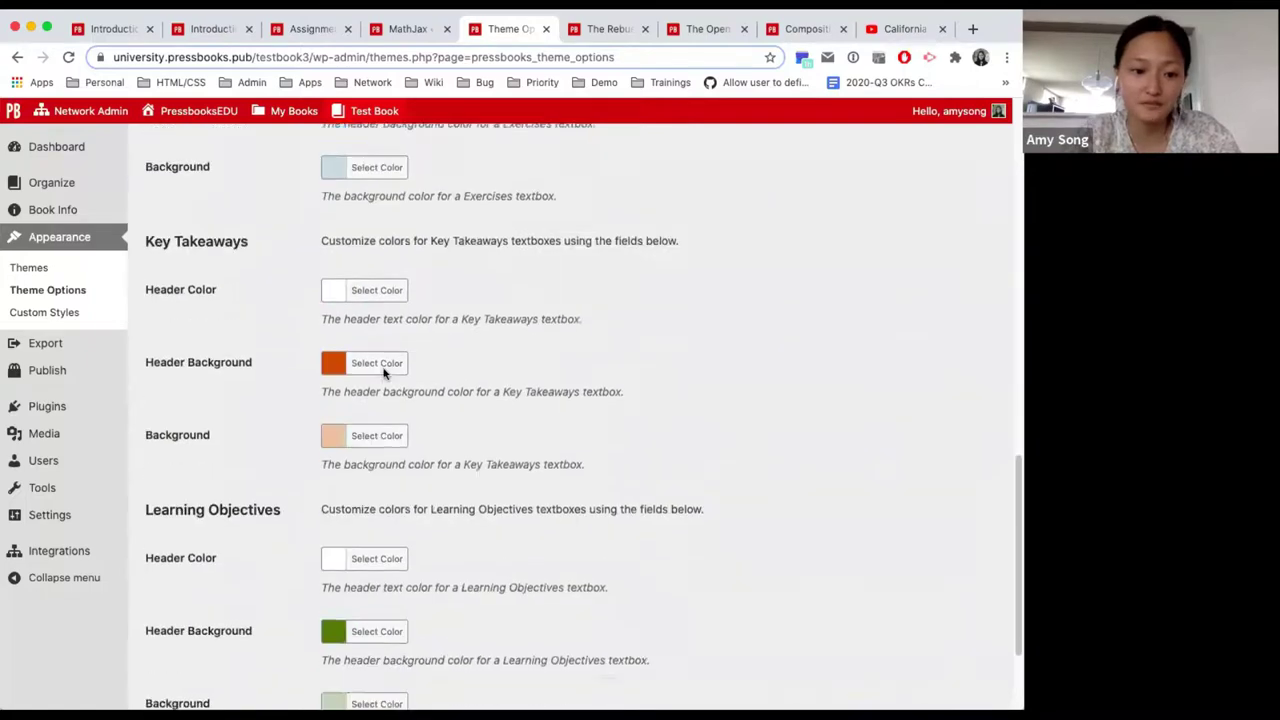
{"action": "scroll", "coordinate": [318, 313], "scroll_direction": "up", "scroll_amount": 2}
{"action": "scroll", "coordinate": [318, 313], "scroll_direction": "up", "scroll_amount": 15}
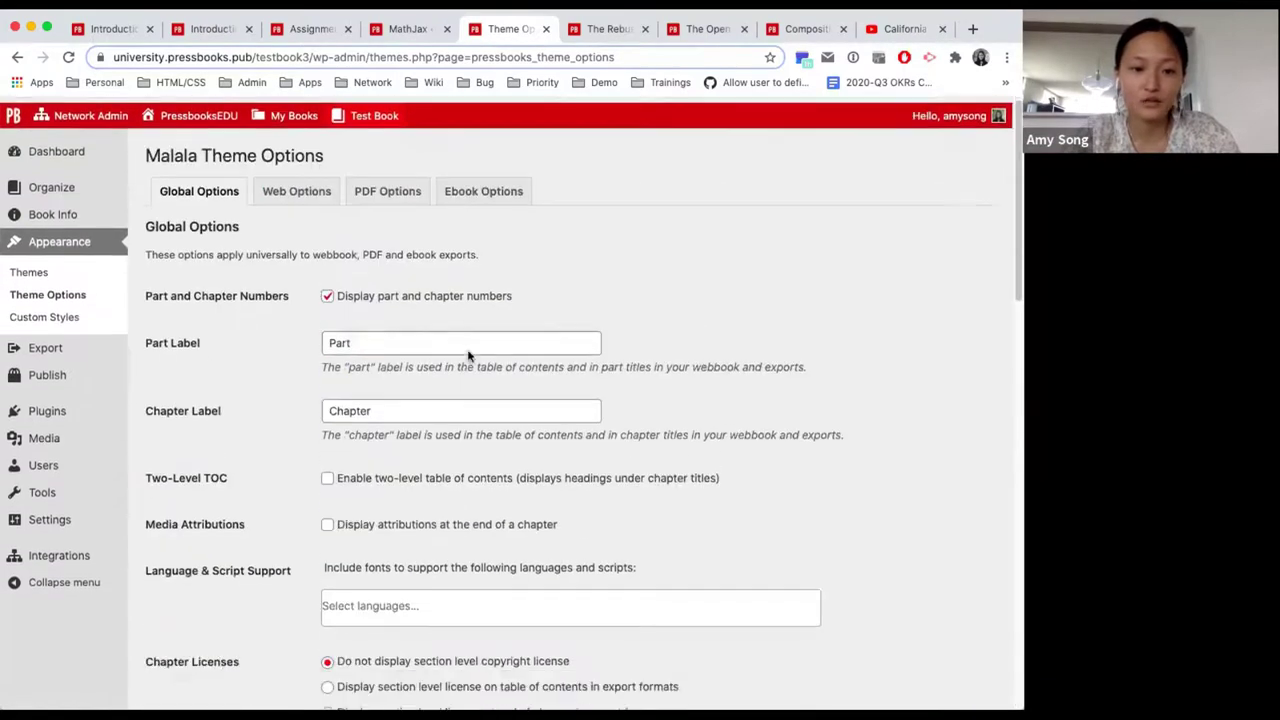
{"action": "left_click", "coordinate": [298, 189]}
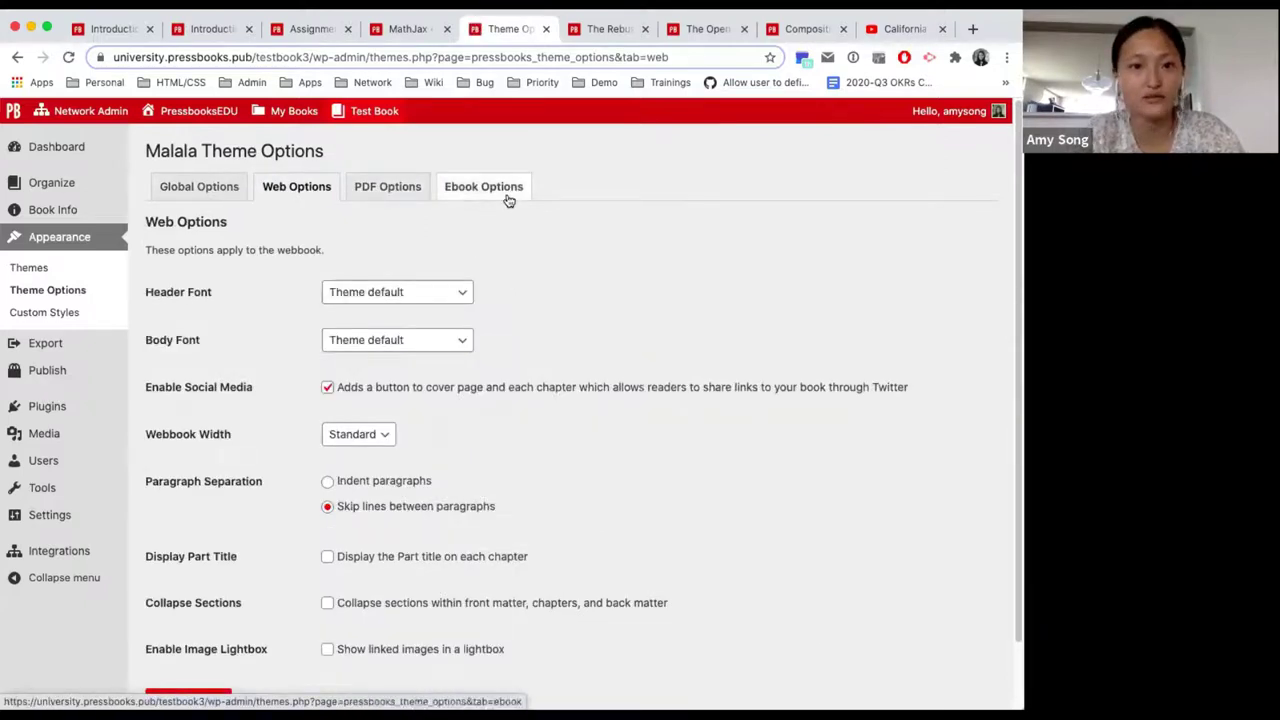
- View Malala's Theme Web Styles CSS and the empty custom area, keeping Web selected
{"action": "left_click", "coordinate": [72, 314]}
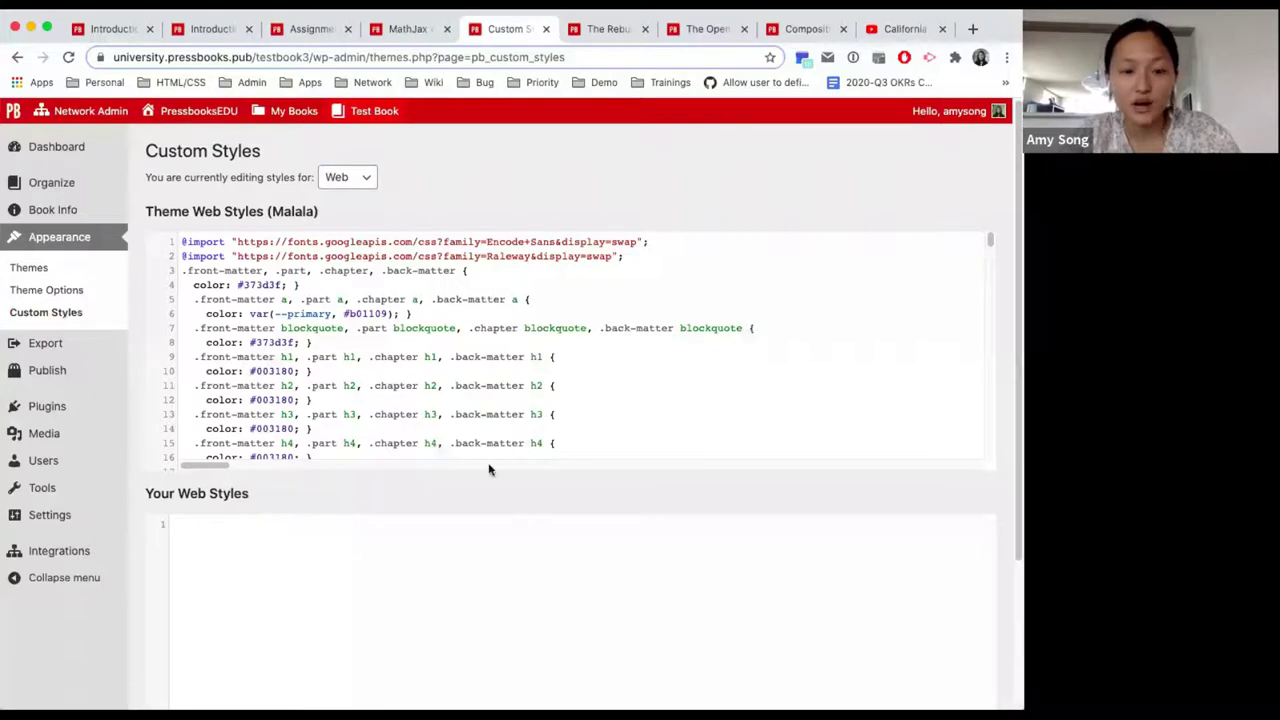
{"action": "scroll", "coordinate": [620, 431], "scroll_direction": "down", "scroll_amount": 10}
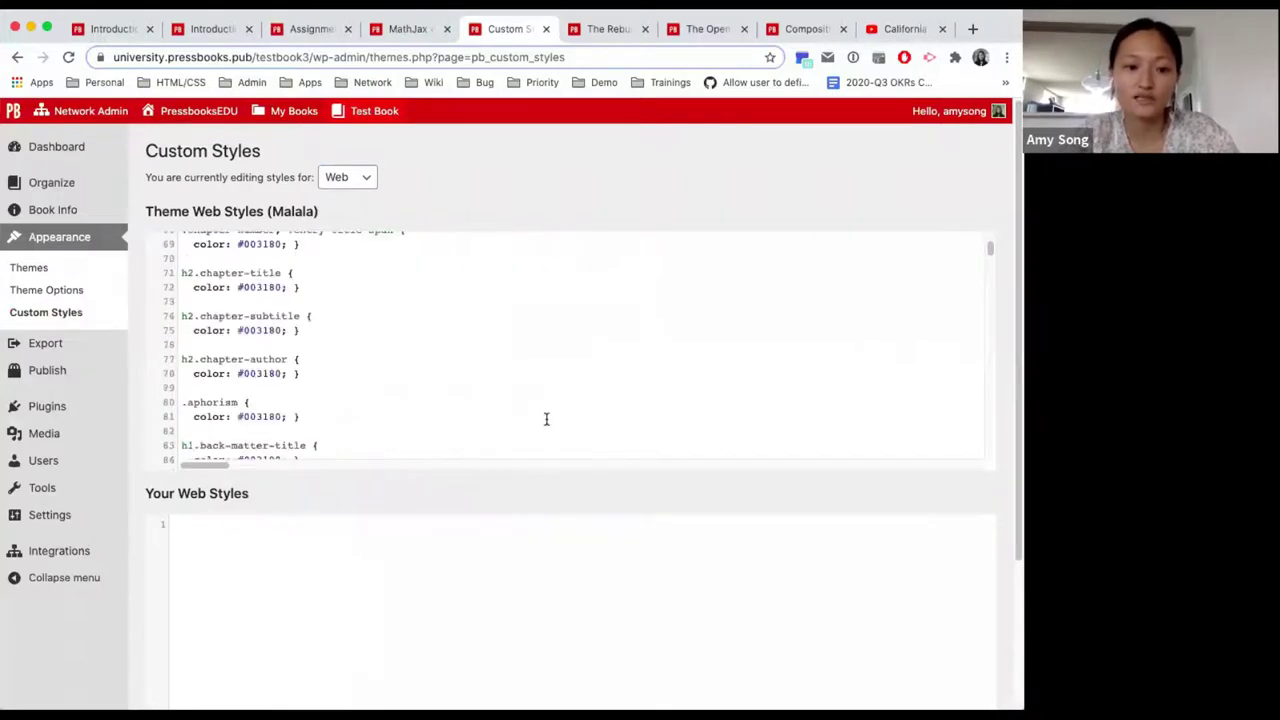
{"action": "scroll", "coordinate": [546, 419], "scroll_direction": "down", "scroll_amount": 10}
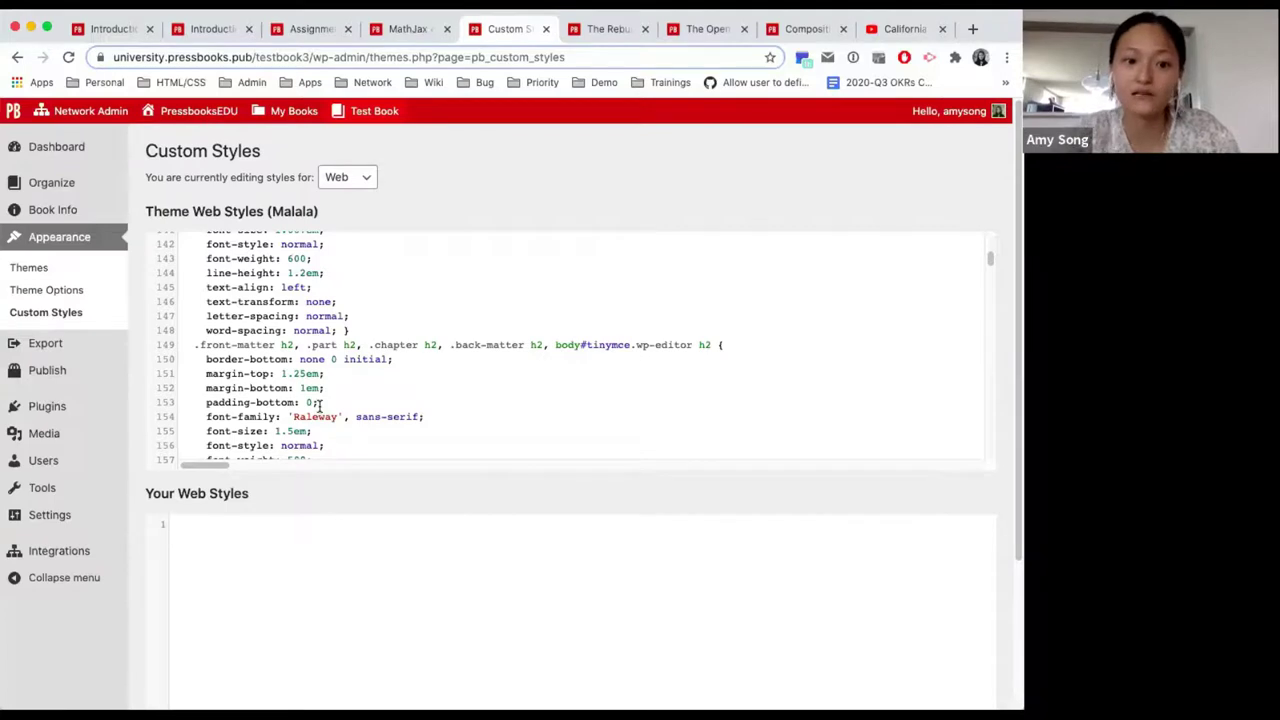
{"action": "left_click", "coordinate": [362, 185]}
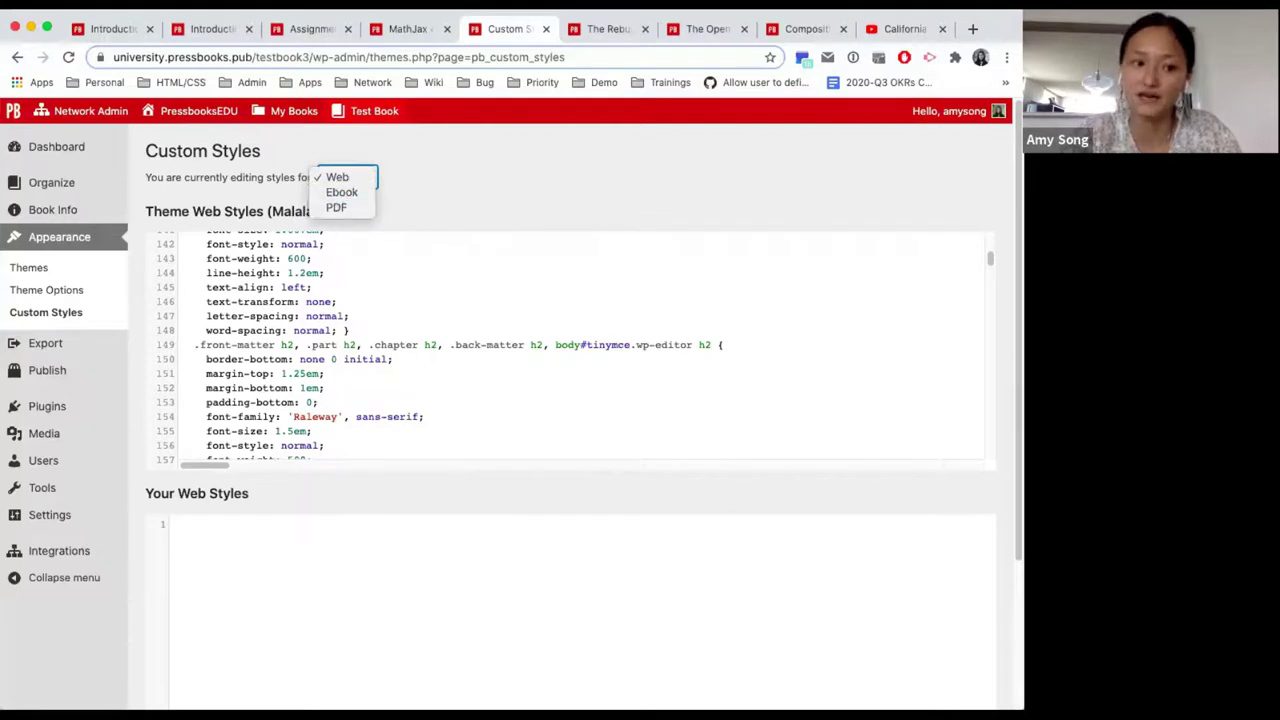
{"action": "key", "text": "Escape"}
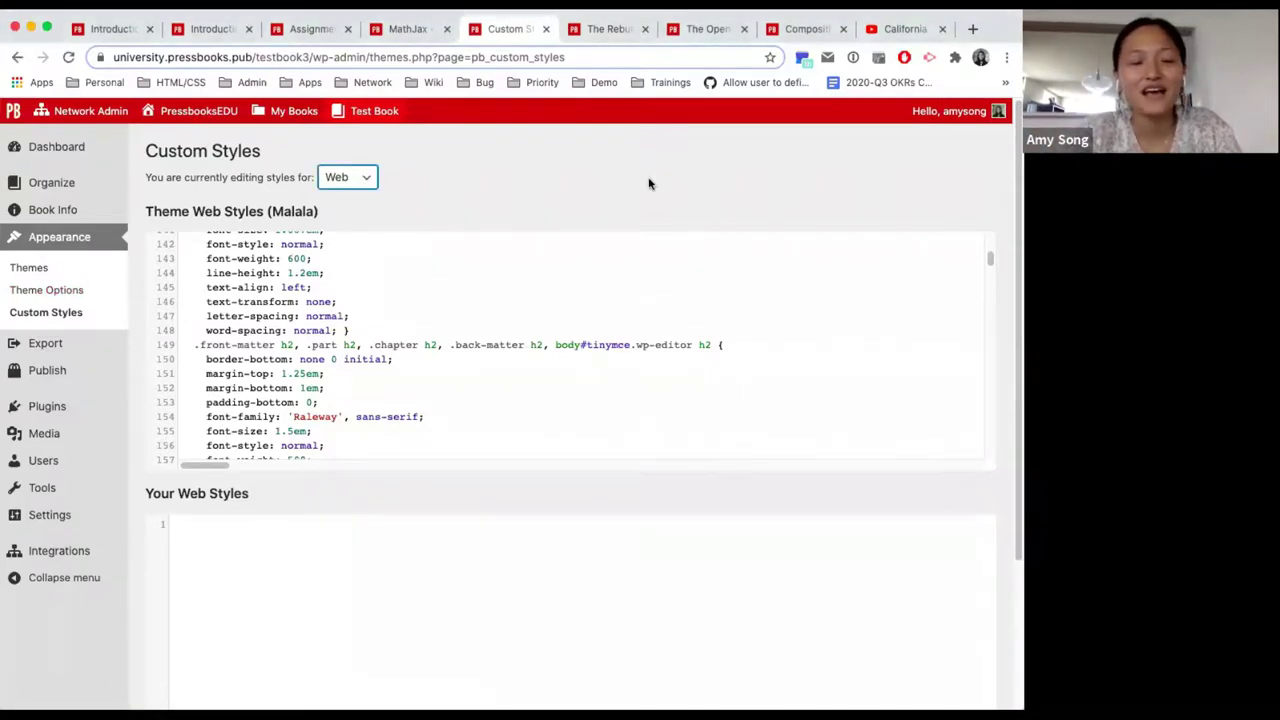
- Close the Community Psychology book and California YouTube video tabs
{"action": "left_click", "coordinate": [195, 32]}
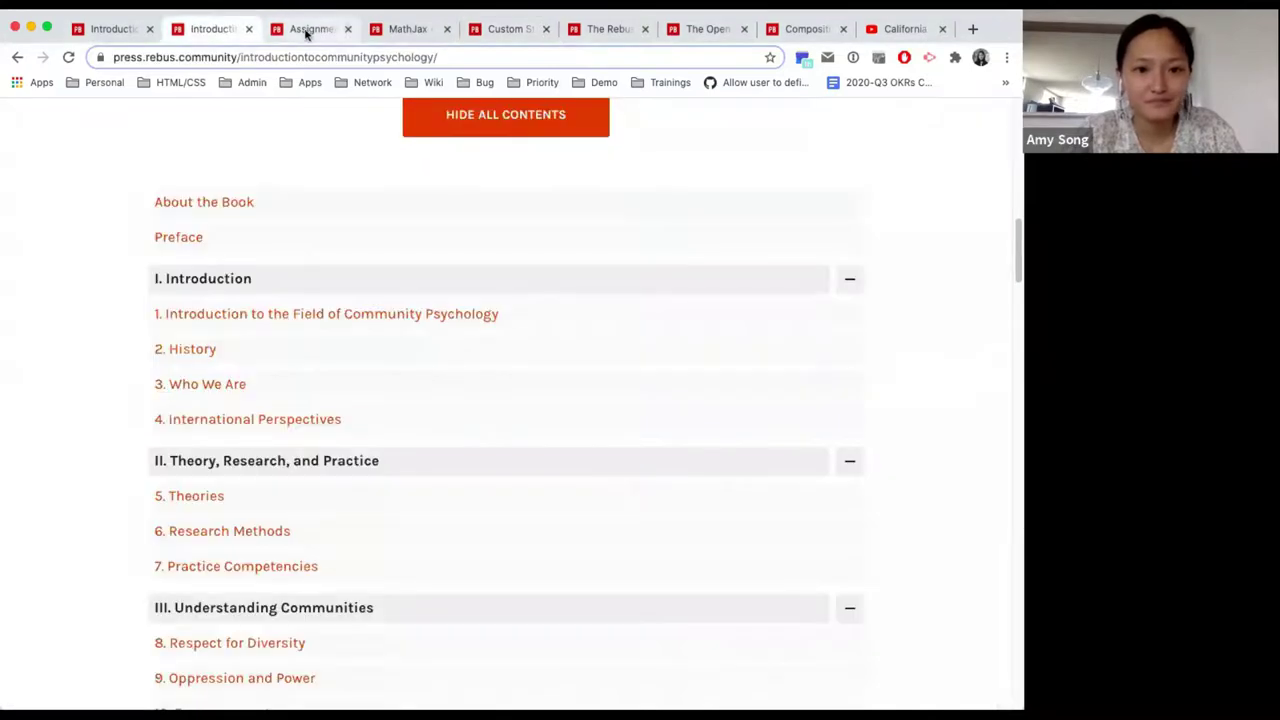
{"action": "left_click", "coordinate": [117, 30]}
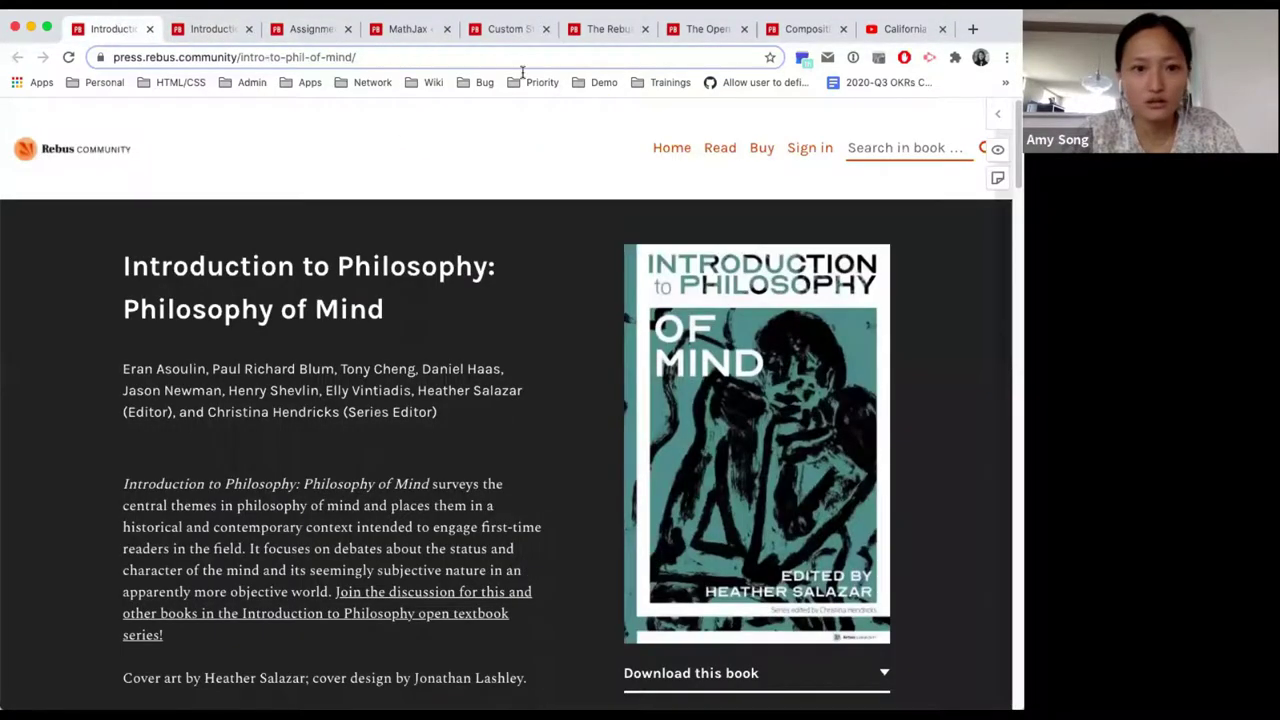
{"action": "left_click", "coordinate": [250, 30]}
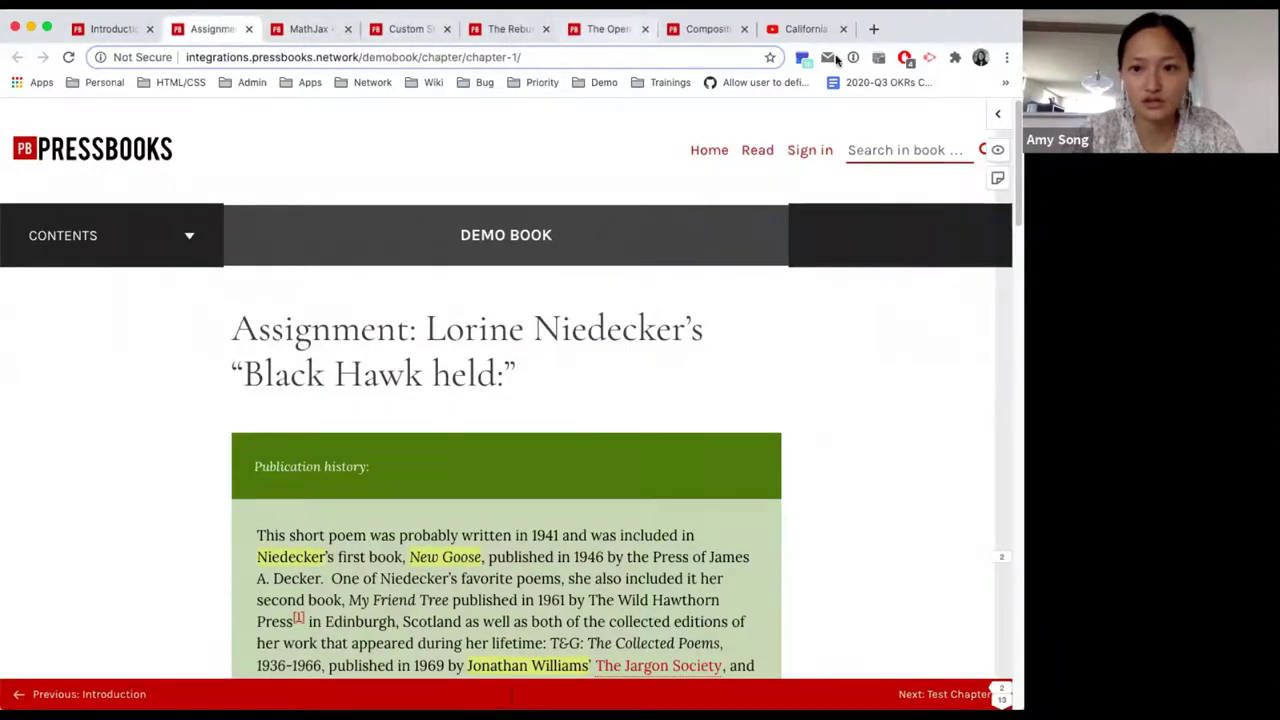
{"action": "left_click", "coordinate": [843, 29]}
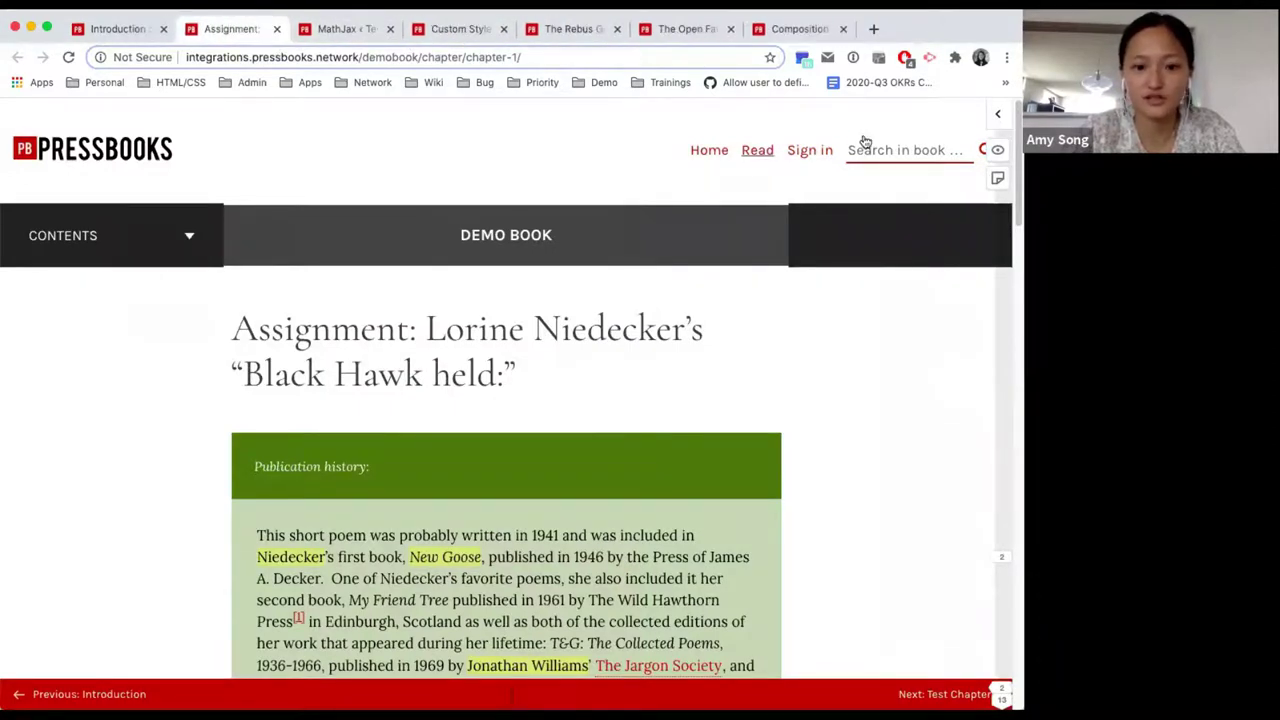
- Show the 17 public annotations beside the "Black Hawk held:" assignment chapter
{"action": "left_click", "coordinate": [1000, 117]}
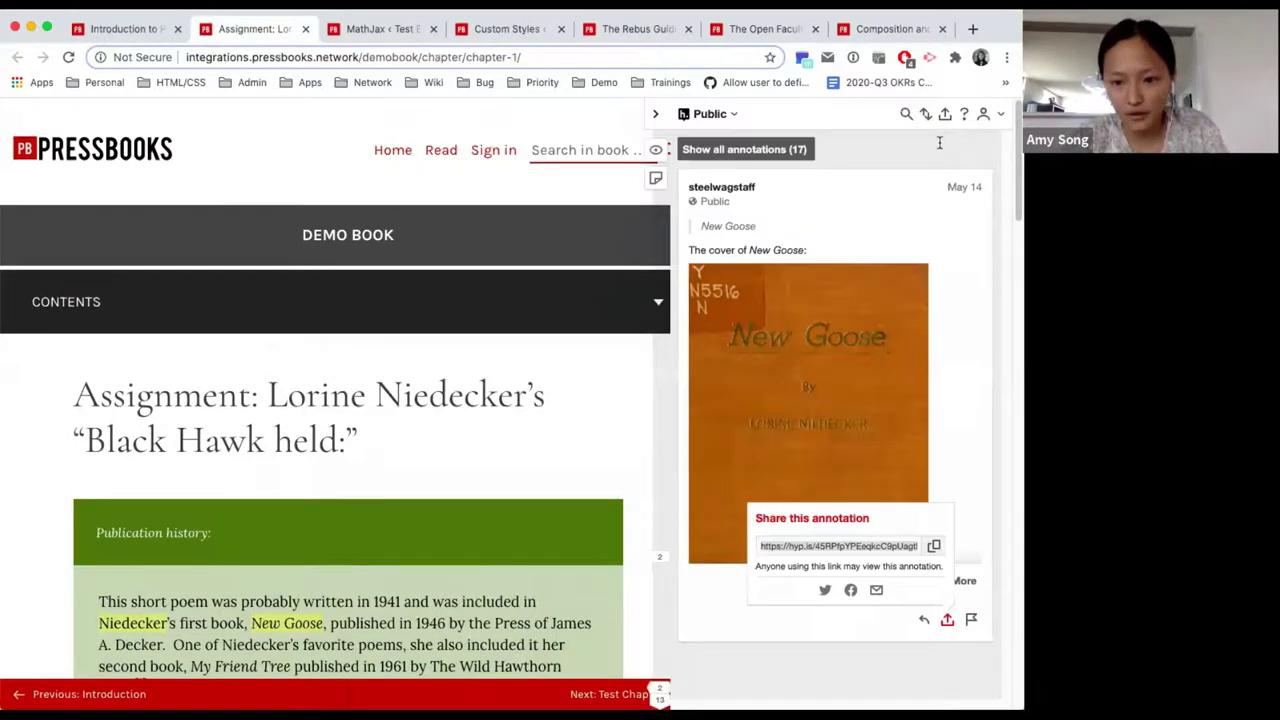
{"action": "scroll", "coordinate": [654, 440], "scroll_direction": "down", "scroll_amount": 10}
{"action": "scroll", "coordinate": [615, 378], "scroll_direction": "down", "scroll_amount": 5}
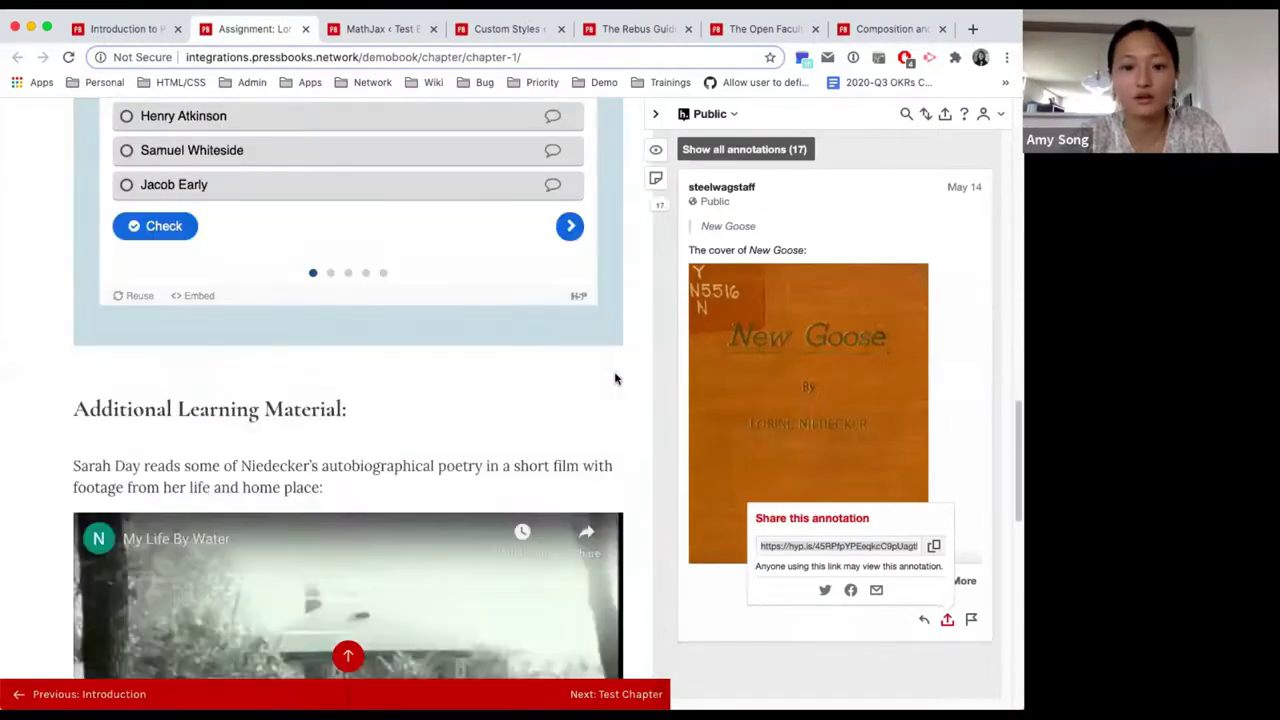
{"action": "scroll", "coordinate": [614, 374], "scroll_direction": "up", "scroll_amount": 15}
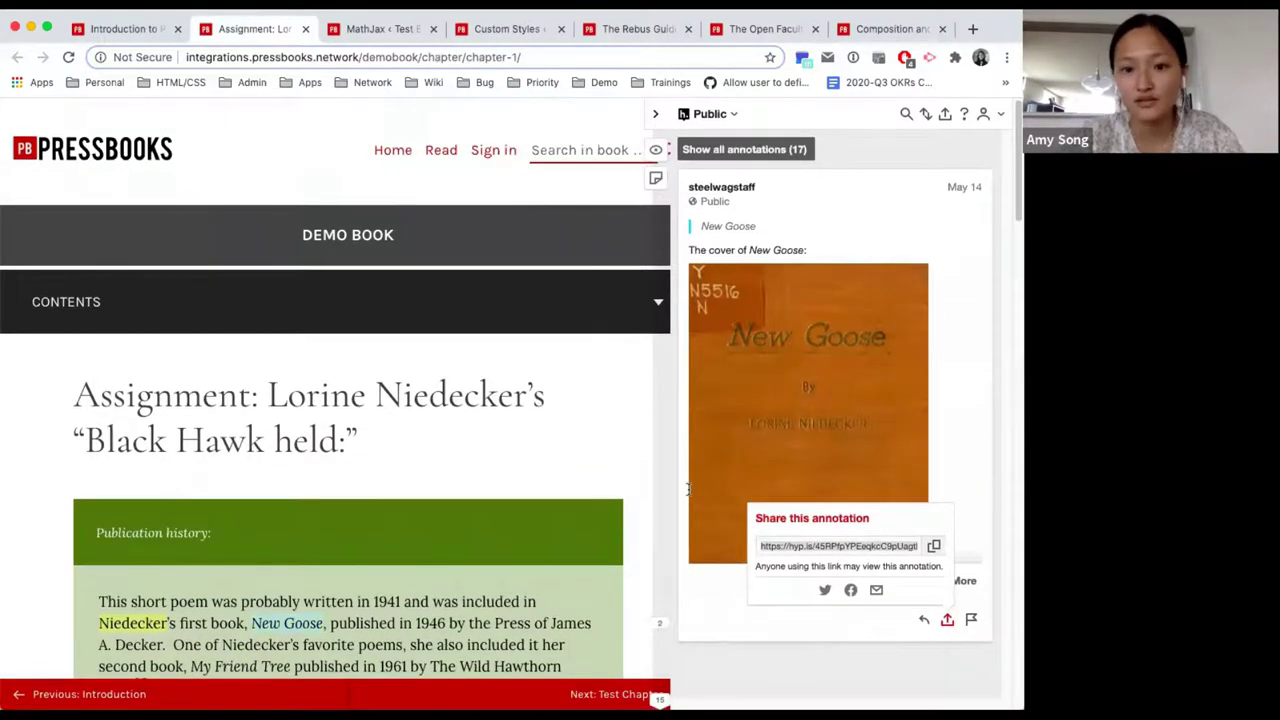
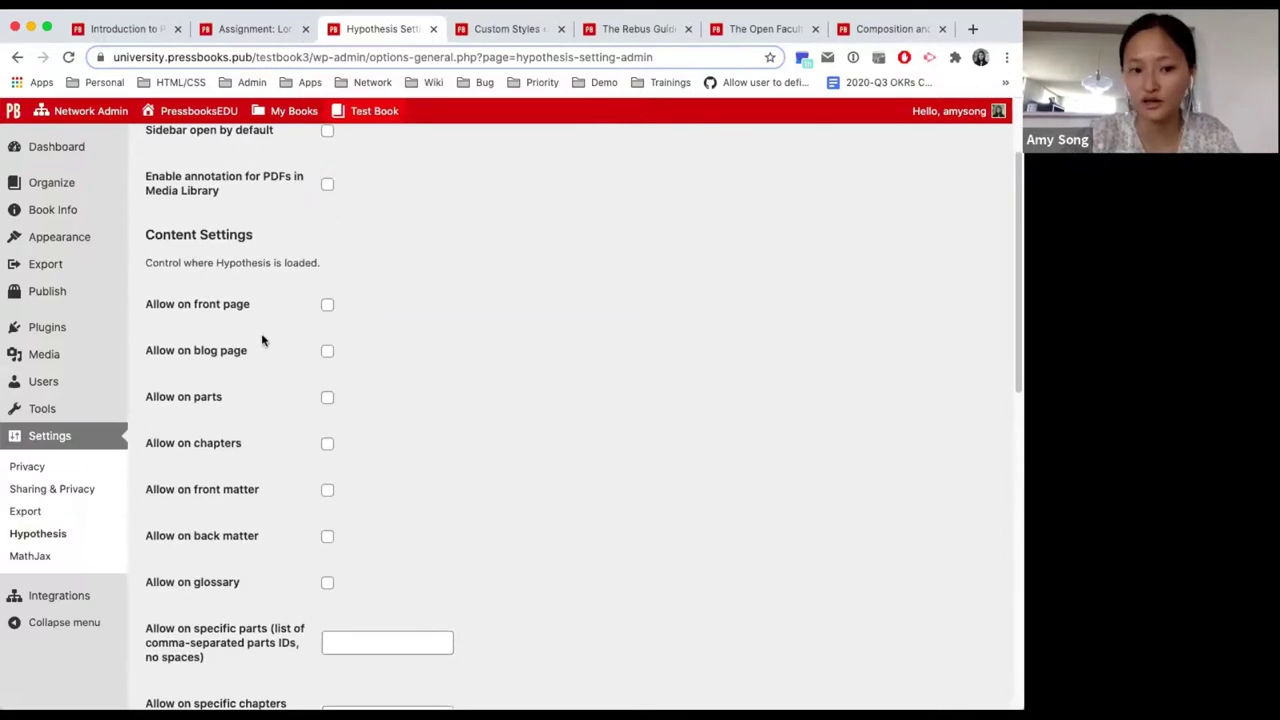
{"action": "scroll", "coordinate": [246, 528], "scroll_direction": "down", "scroll_amount": 3}
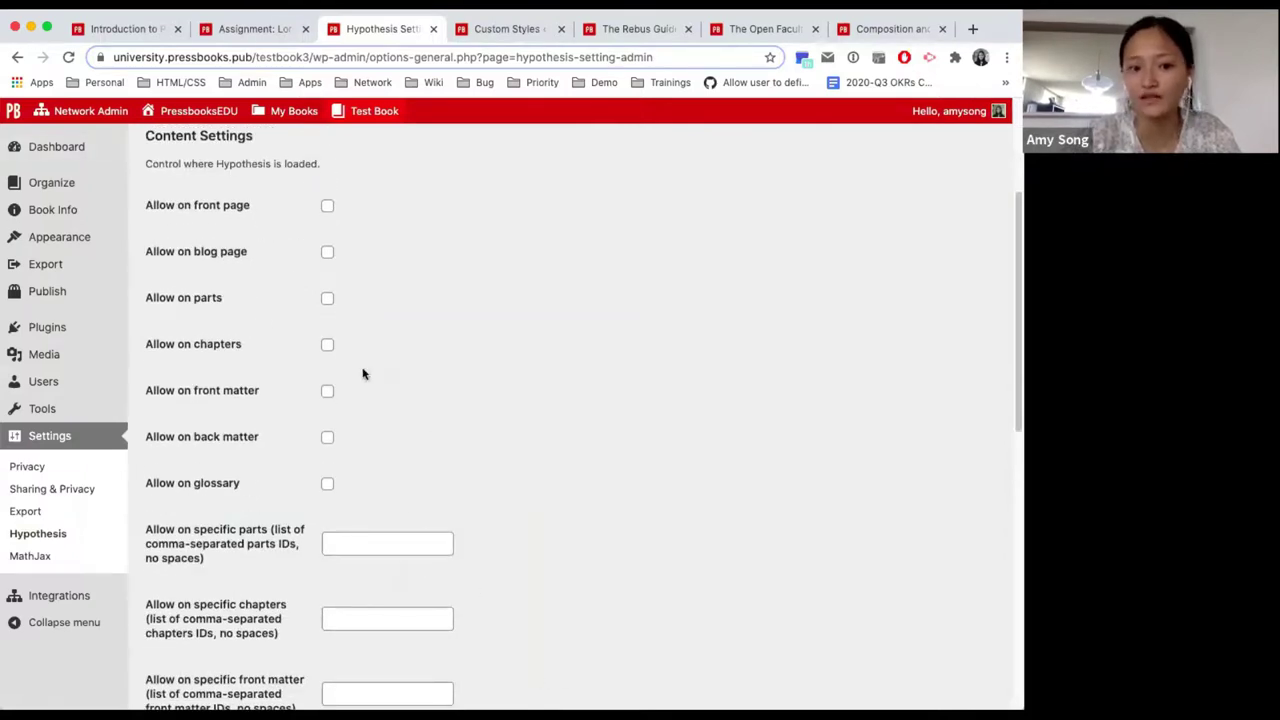
- Save the Hypothesis settings with highlights on by default and annotation allowed on chapters
{"action": "scroll", "coordinate": [514, 363], "scroll_direction": "up", "scroll_amount": 4}
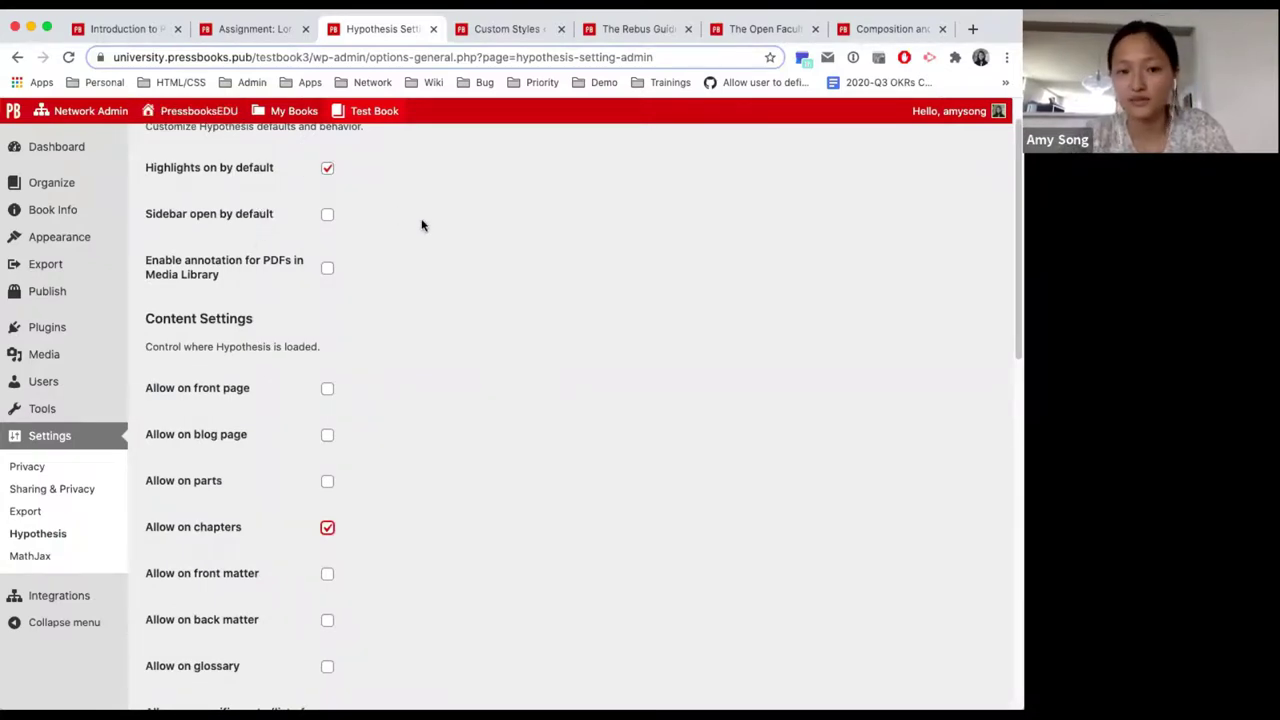
{"action": "scroll", "coordinate": [421, 225], "scroll_direction": "down", "scroll_amount": 10}
{"action": "scroll", "coordinate": [273, 485], "scroll_direction": "up", "scroll_amount": 1}
{"action": "scroll", "coordinate": [323, 340], "scroll_direction": "up", "scroll_amount": 10}
{"action": "scroll", "coordinate": [323, 350], "scroll_direction": "down", "scroll_amount": 5}
{"action": "scroll", "coordinate": [323, 360], "scroll_direction": "down", "scroll_amount": 10}
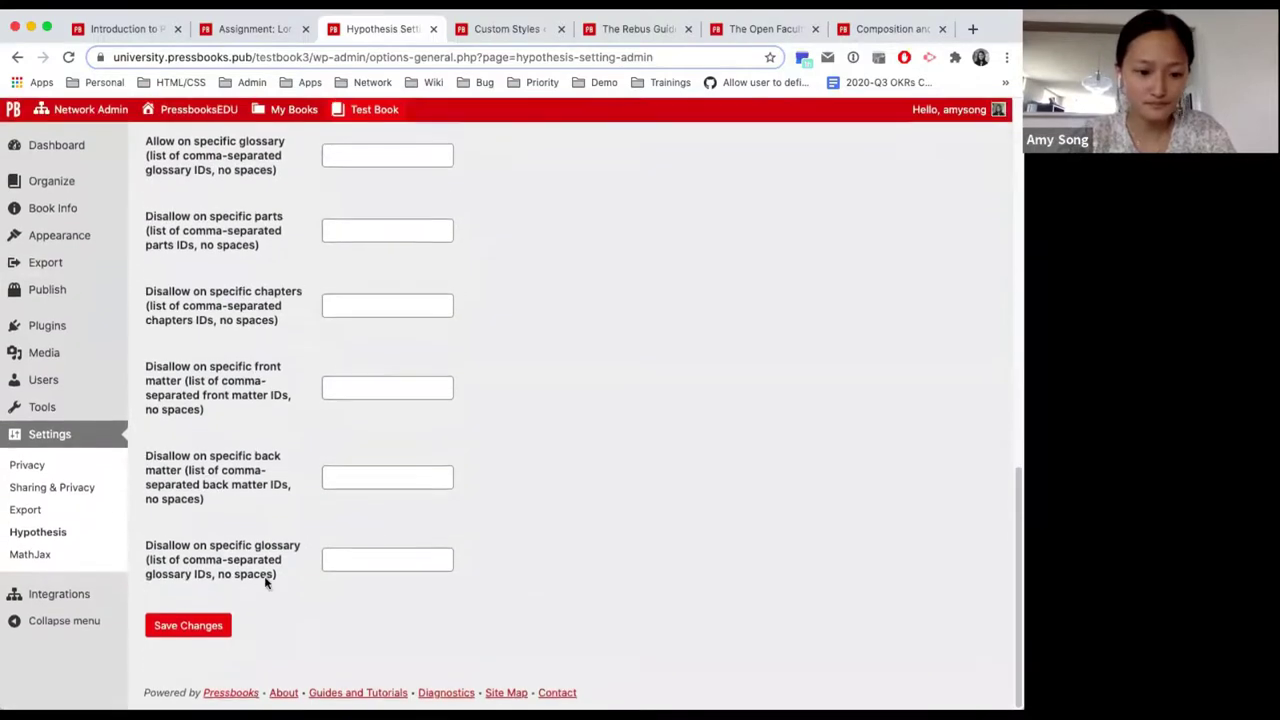
{"action": "left_click", "coordinate": [165, 630]}
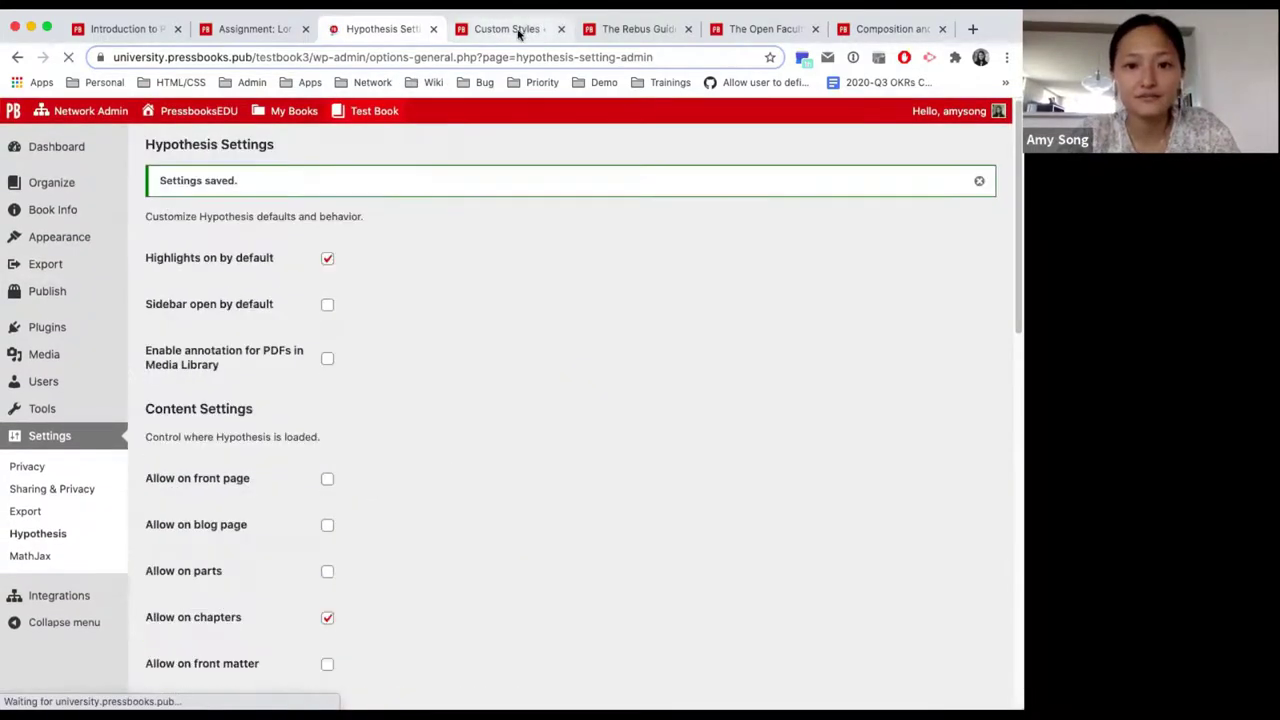
- Close the Custom Styles tab and visit Test Book's public home page
{"action": "left_click", "coordinate": [550, 30]}
{"action": "left_click", "coordinate": [561, 29]}
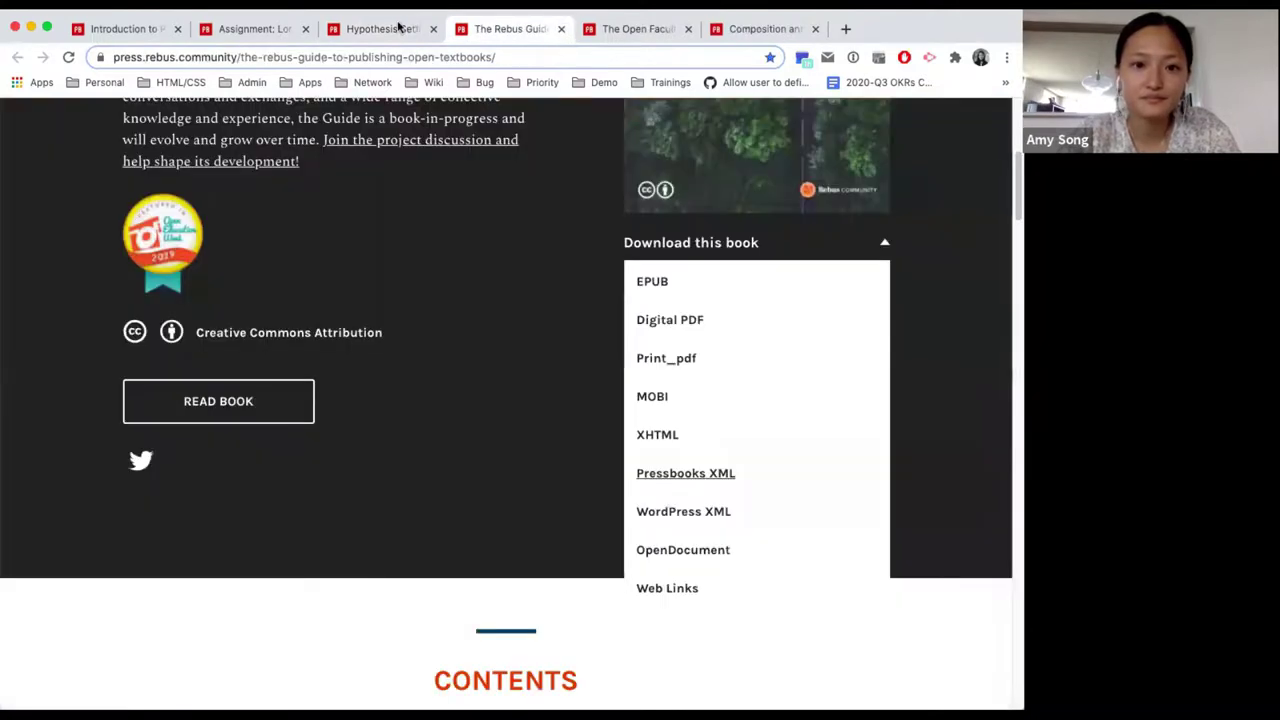
{"action": "left_click", "coordinate": [403, 28]}
{"action": "left_click", "coordinate": [357, 144]}
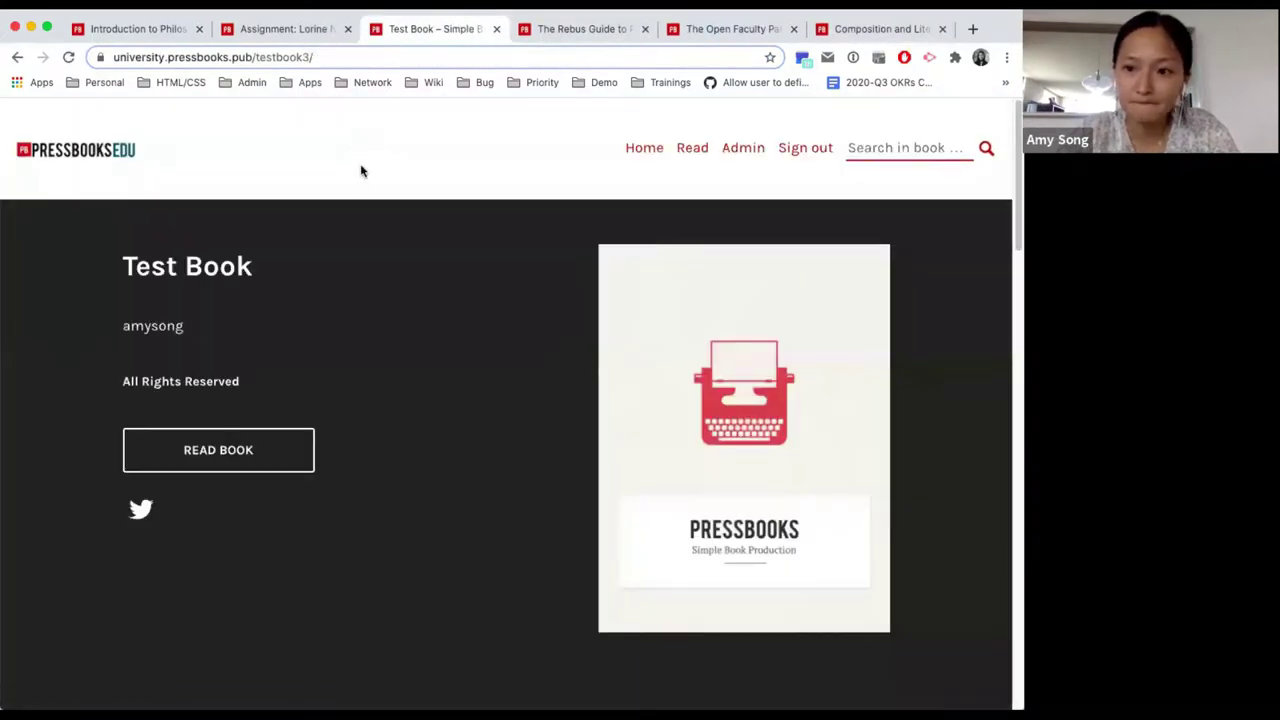
- Open Chapter 1 from the Test Book Contents list
{"action": "scroll", "coordinate": [423, 411], "scroll_direction": "down", "scroll_amount": 4}
{"action": "scroll", "coordinate": [425, 413], "scroll_direction": "up", "scroll_amount": 2}
{"action": "scroll", "coordinate": [424, 413], "scroll_direction": "down", "scroll_amount": 5}
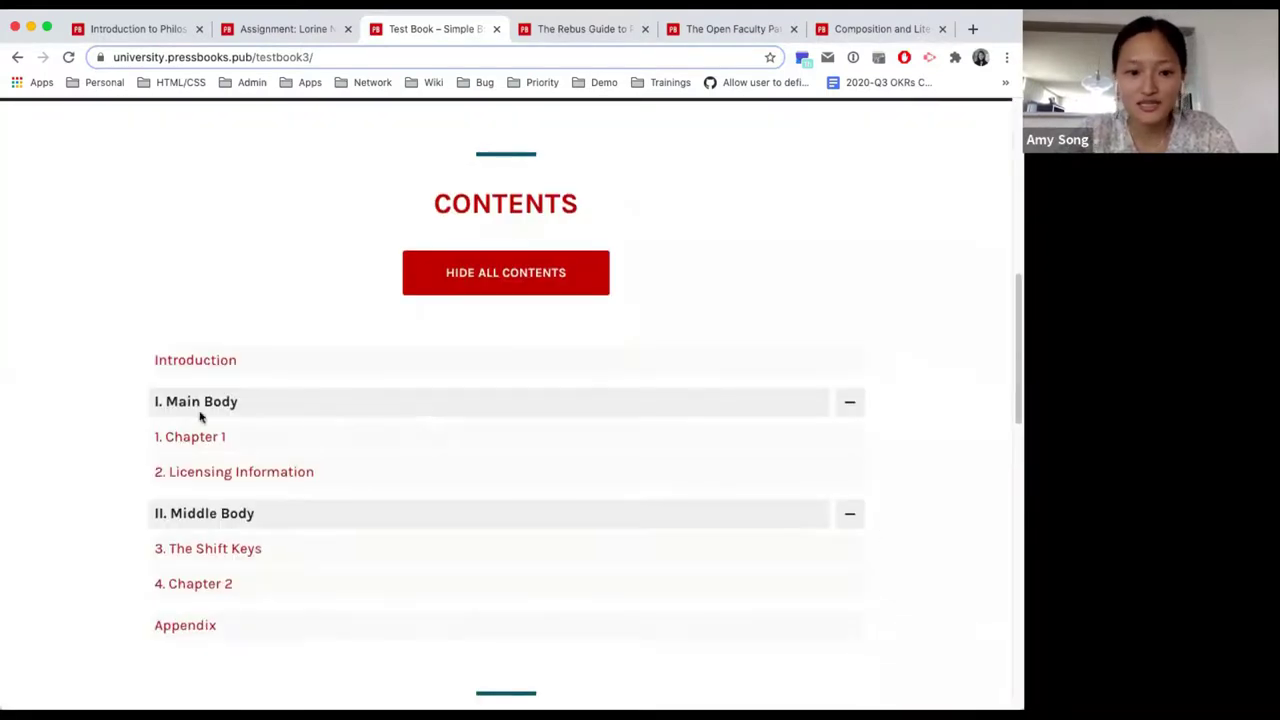
{"action": "left_click", "coordinate": [204, 446]}
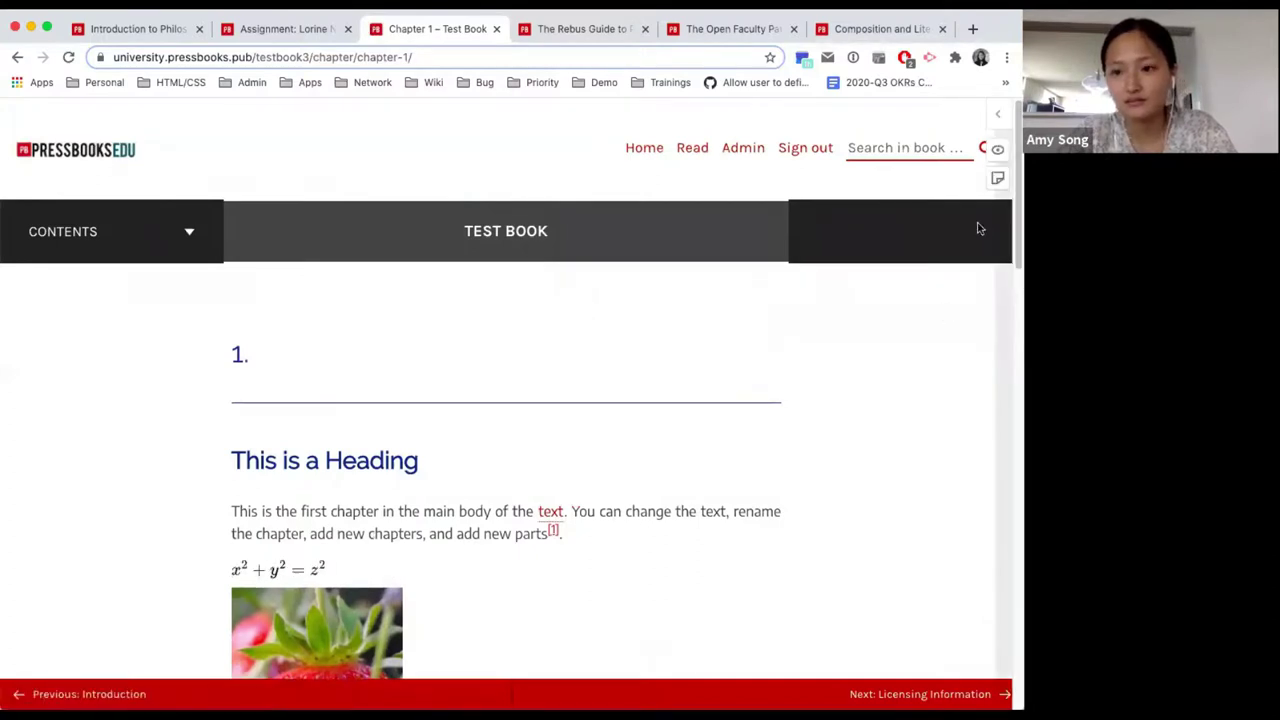
{"action": "scroll", "coordinate": [983, 276], "scroll_direction": "down", "scroll_amount": 3}
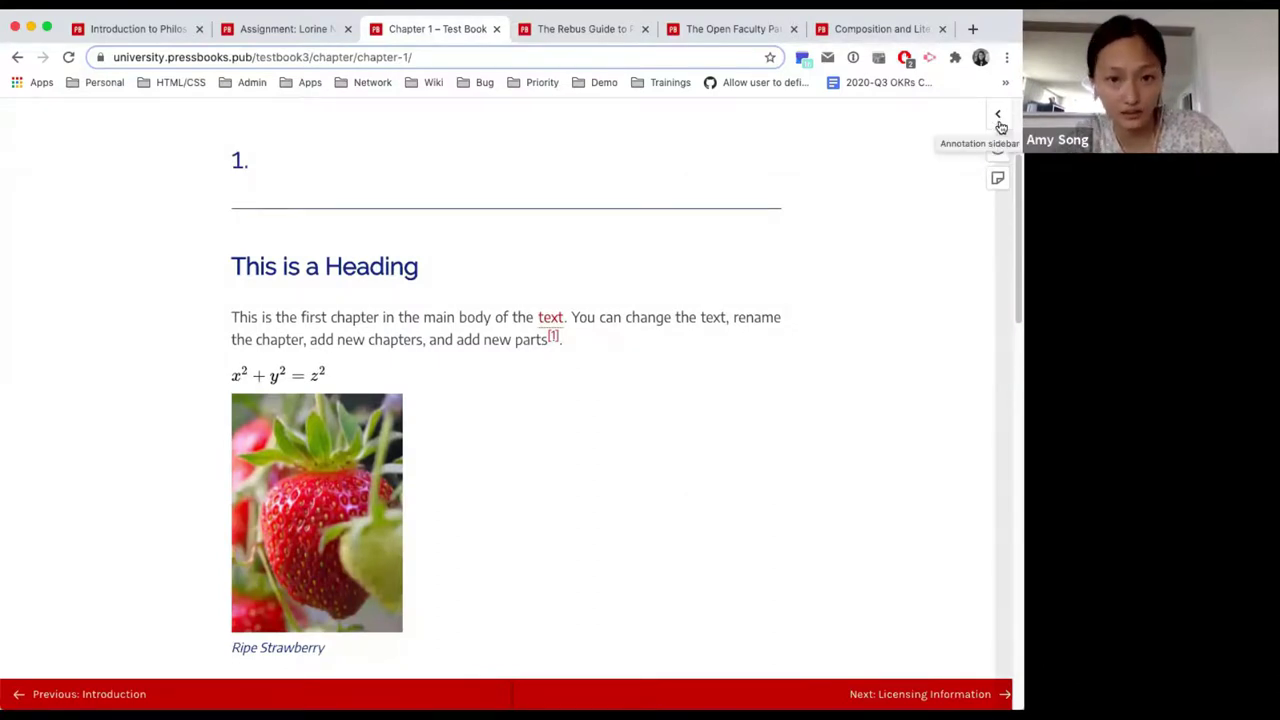
- Expand the Hypothesis sidebar on Chapter 1 and check the account menu, showing no Public annotations
{"action": "left_click", "coordinate": [998, 117]}
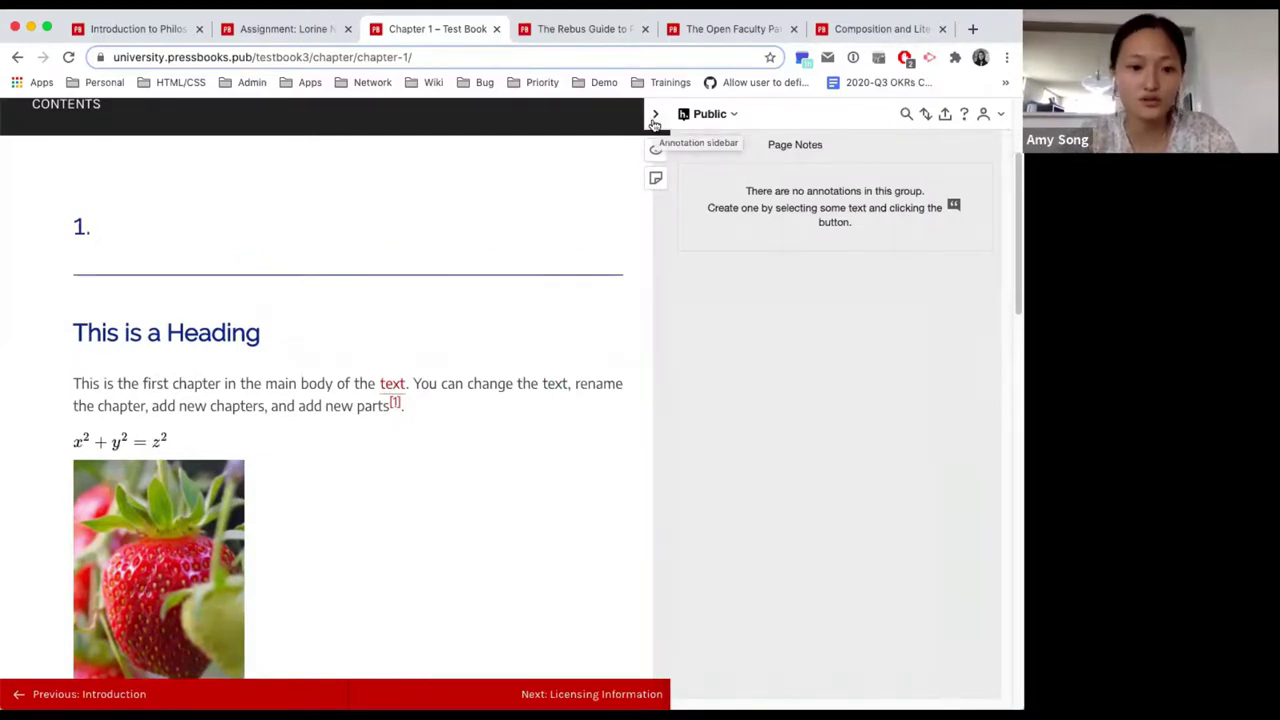
{"action": "left_click", "coordinate": [1001, 117]}
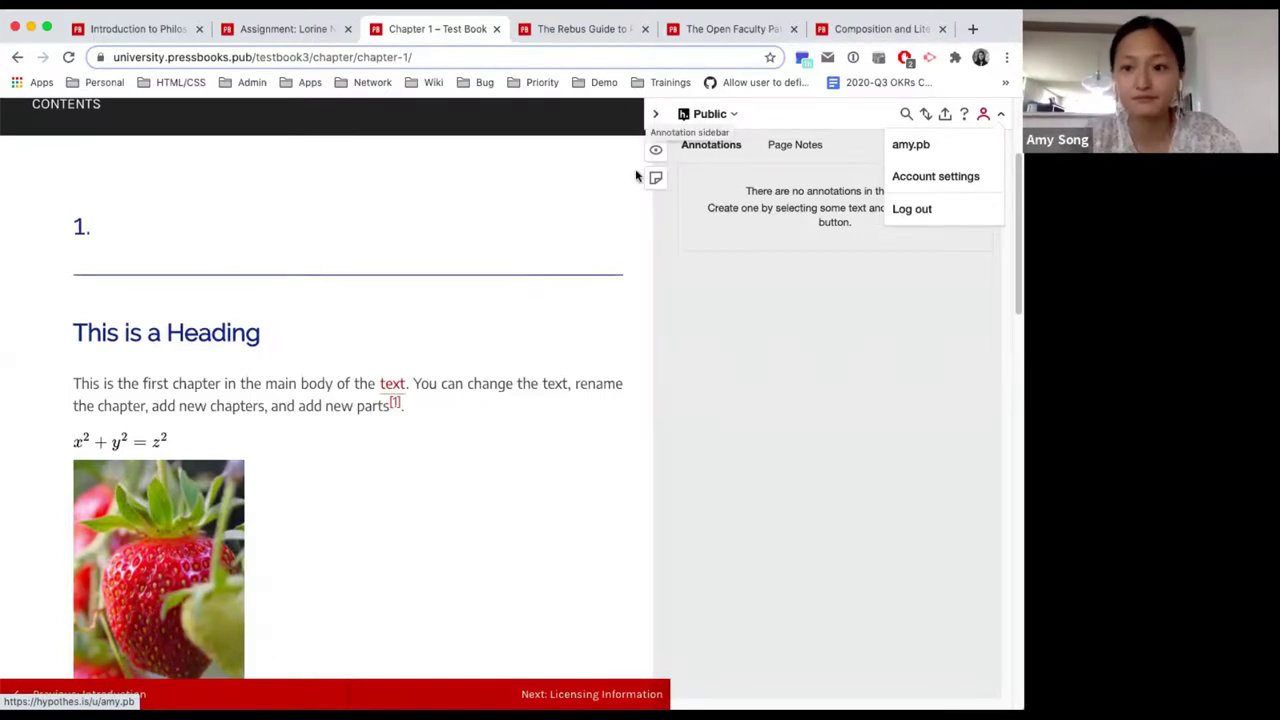
{"action": "scroll", "coordinate": [520, 265], "scroll_direction": "down", "scroll_amount": 1}
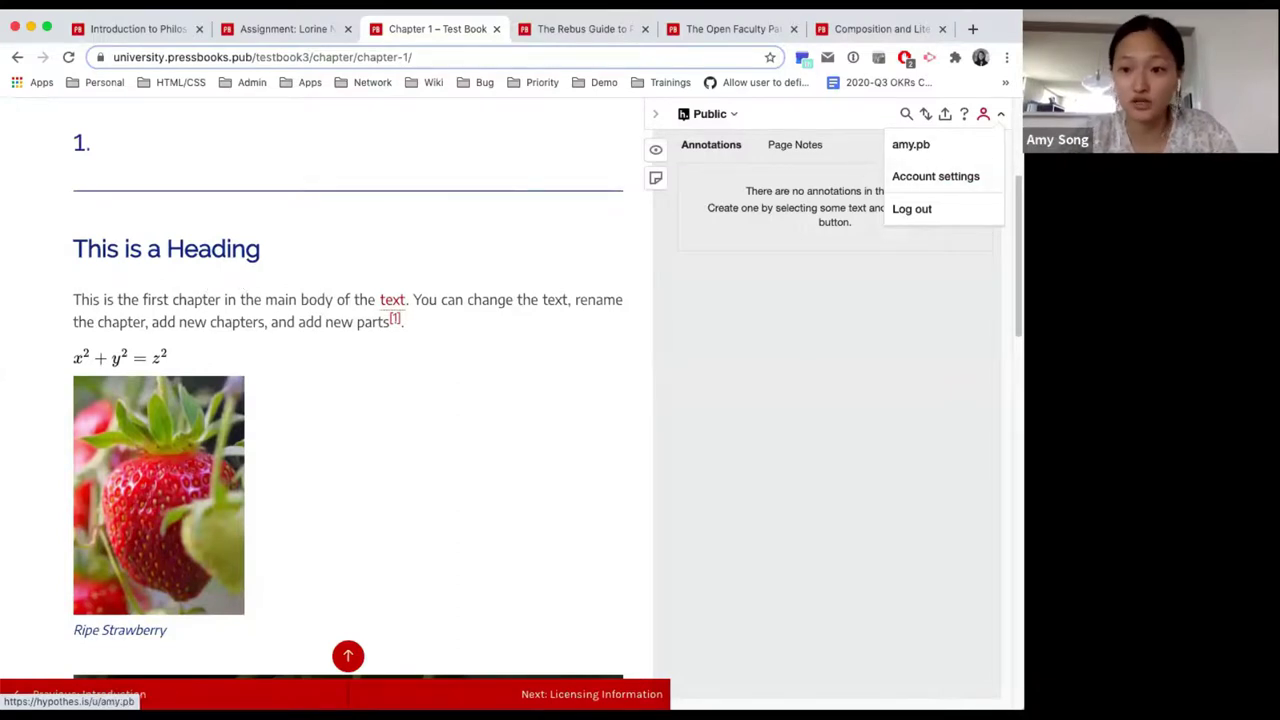
{"action": "left_click", "coordinate": [995, 117]}
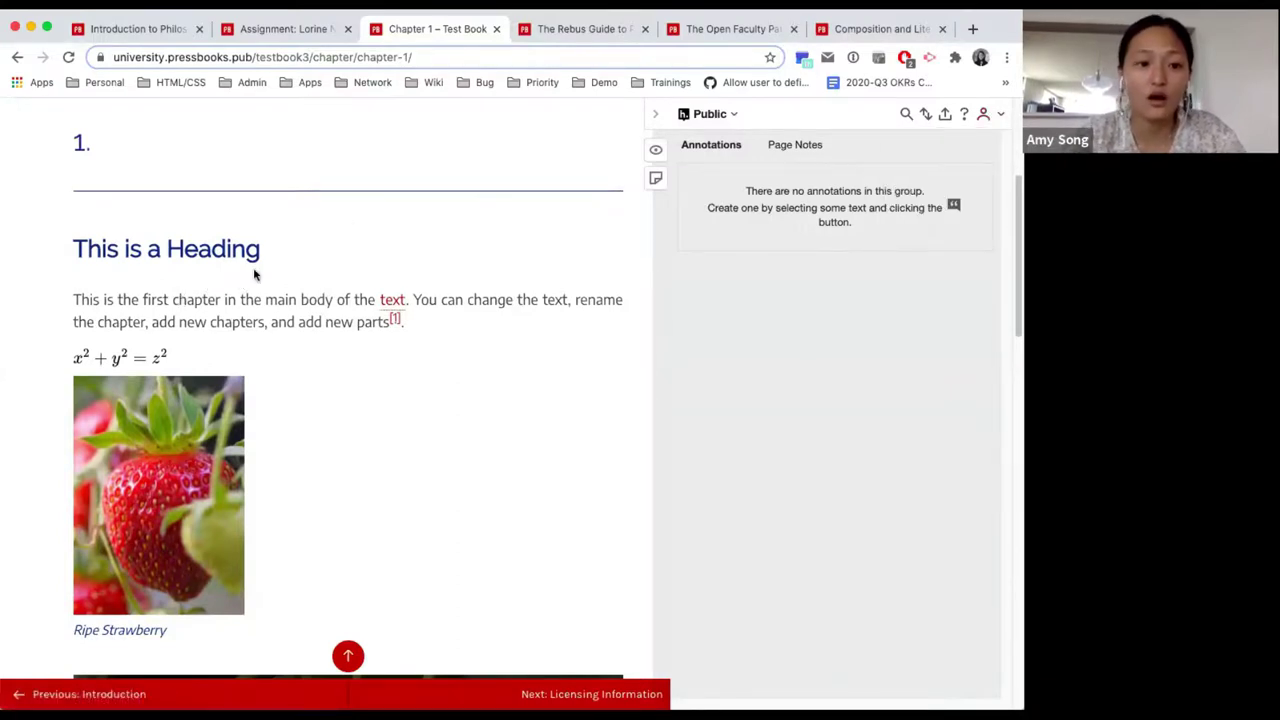
- Annotate the word Heading with the note 'This is an example'
{"action": "double_click", "coordinate": [210, 240]}
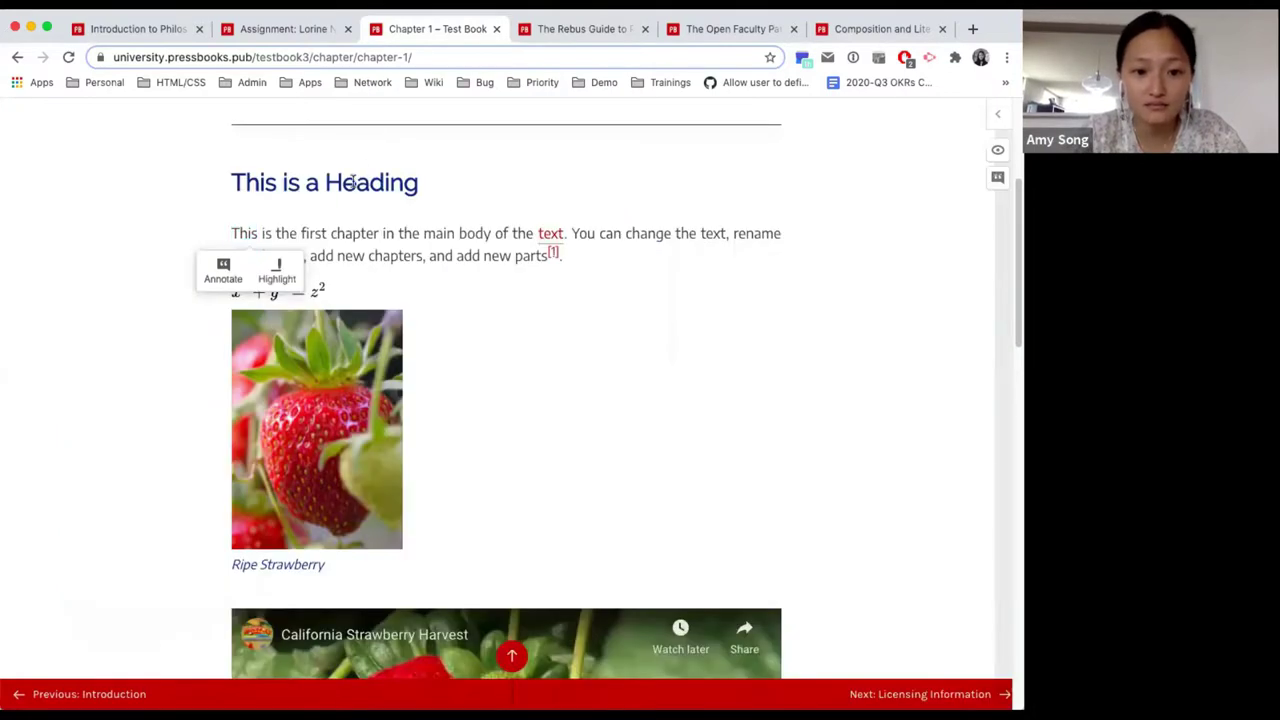
{"action": "double_click", "coordinate": [352, 180]}
{"action": "left_click", "coordinate": [378, 234]}
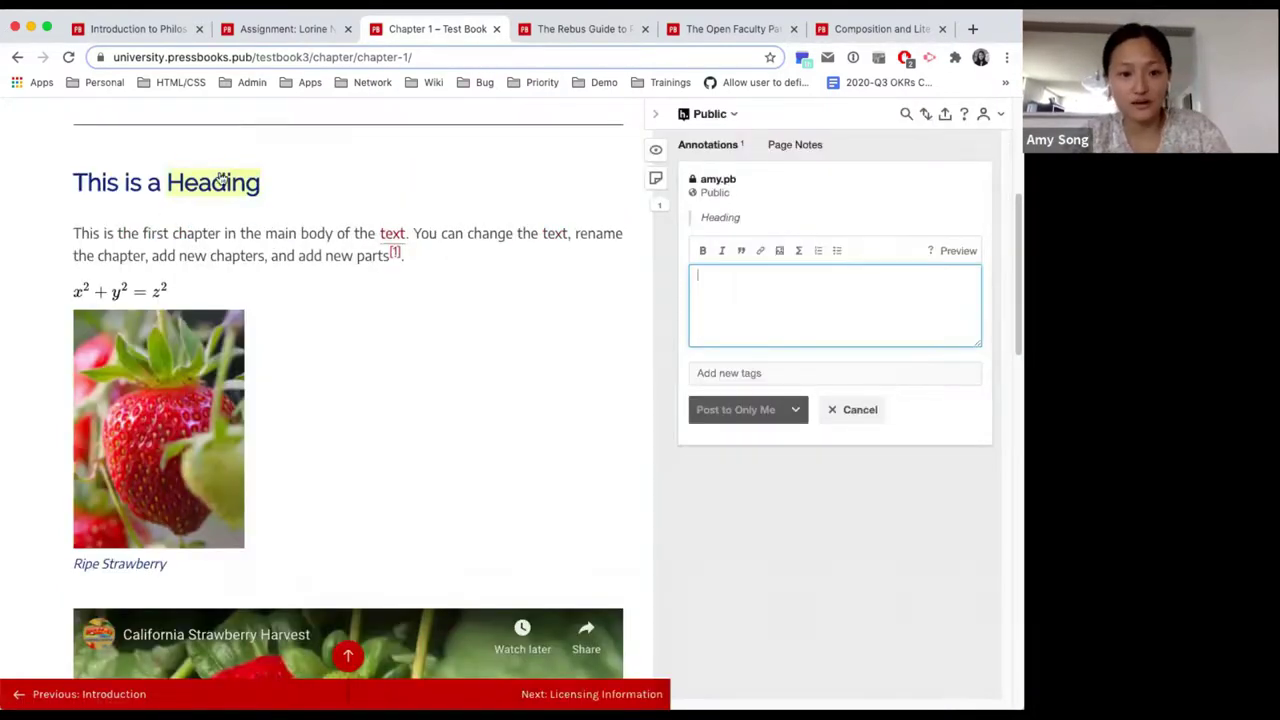
{"action": "type", "text": "Thi"}
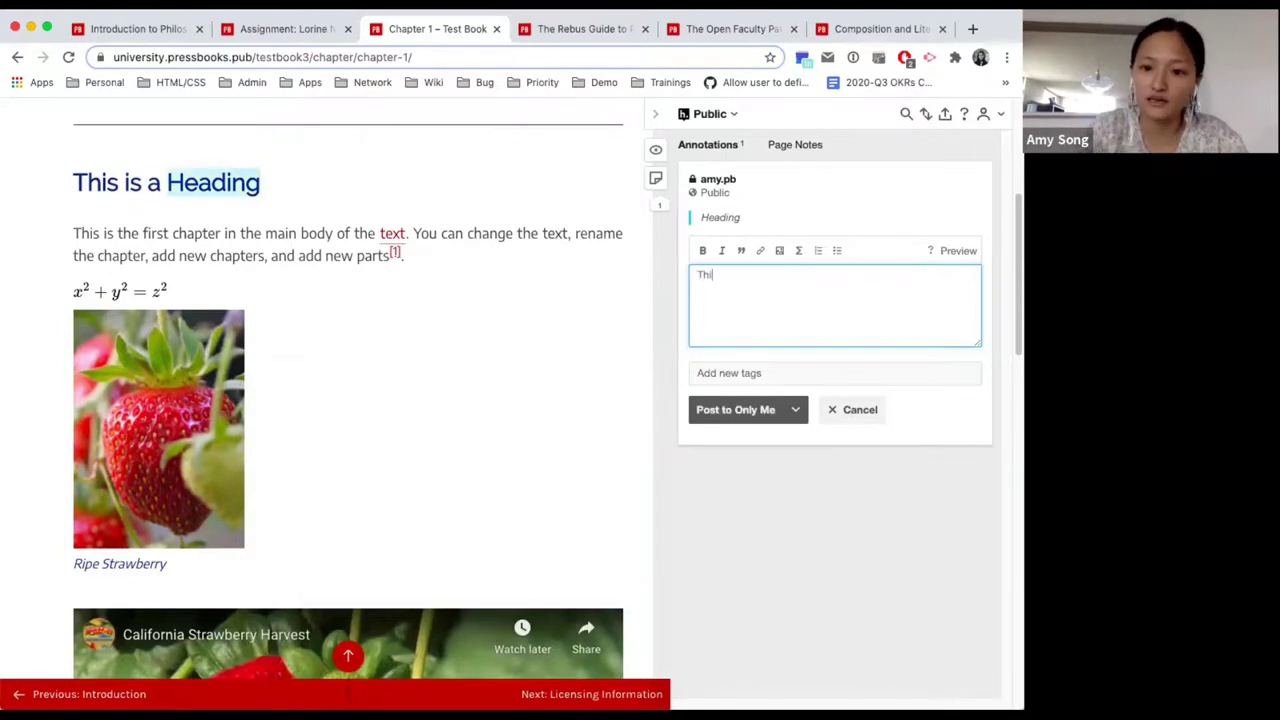
{"action": "type", "text": "s is an example"}
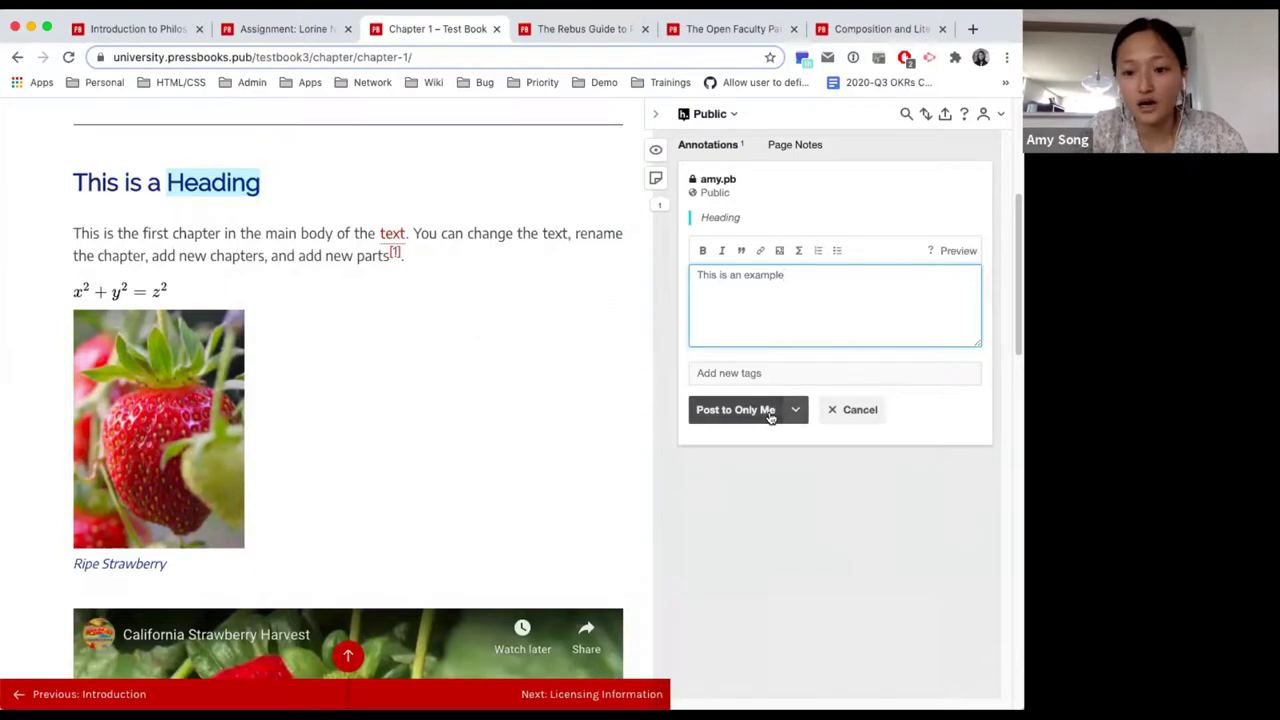
{"action": "left_click", "coordinate": [983, 114]}
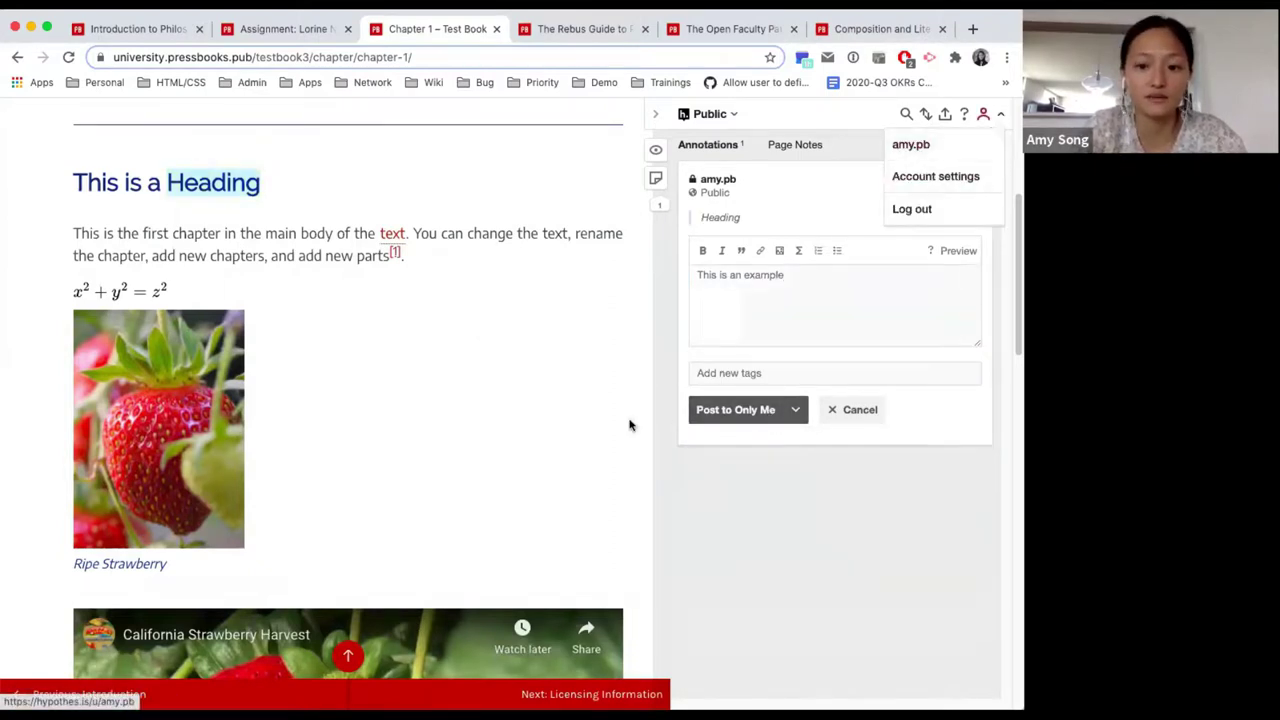
- Post the annotation to Public and collapse the annotation sidebar
{"action": "left_click", "coordinate": [792, 411]}
{"action": "left_click", "coordinate": [773, 455]}
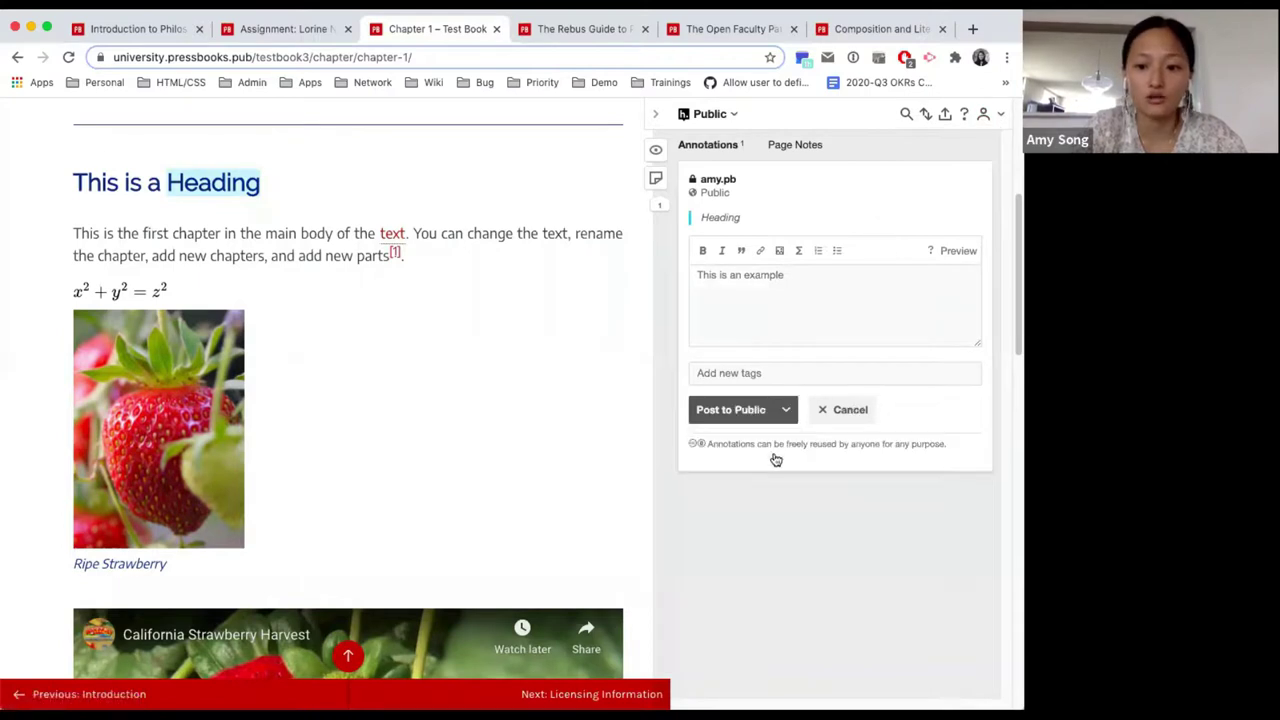
{"action": "left_click", "coordinate": [740, 411]}
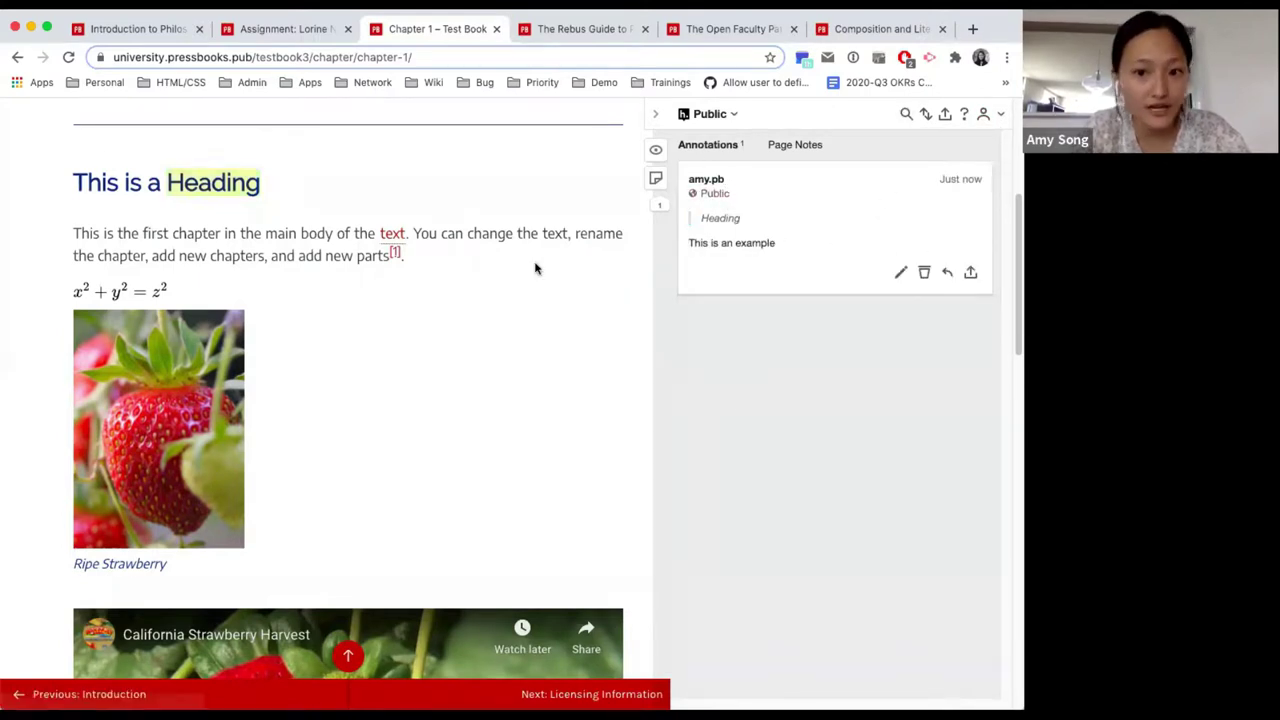
{"action": "scroll", "coordinate": [534, 266], "scroll_direction": "up", "scroll_amount": 5}
{"action": "scroll", "coordinate": [105, 364], "scroll_direction": "down", "scroll_amount": 2}
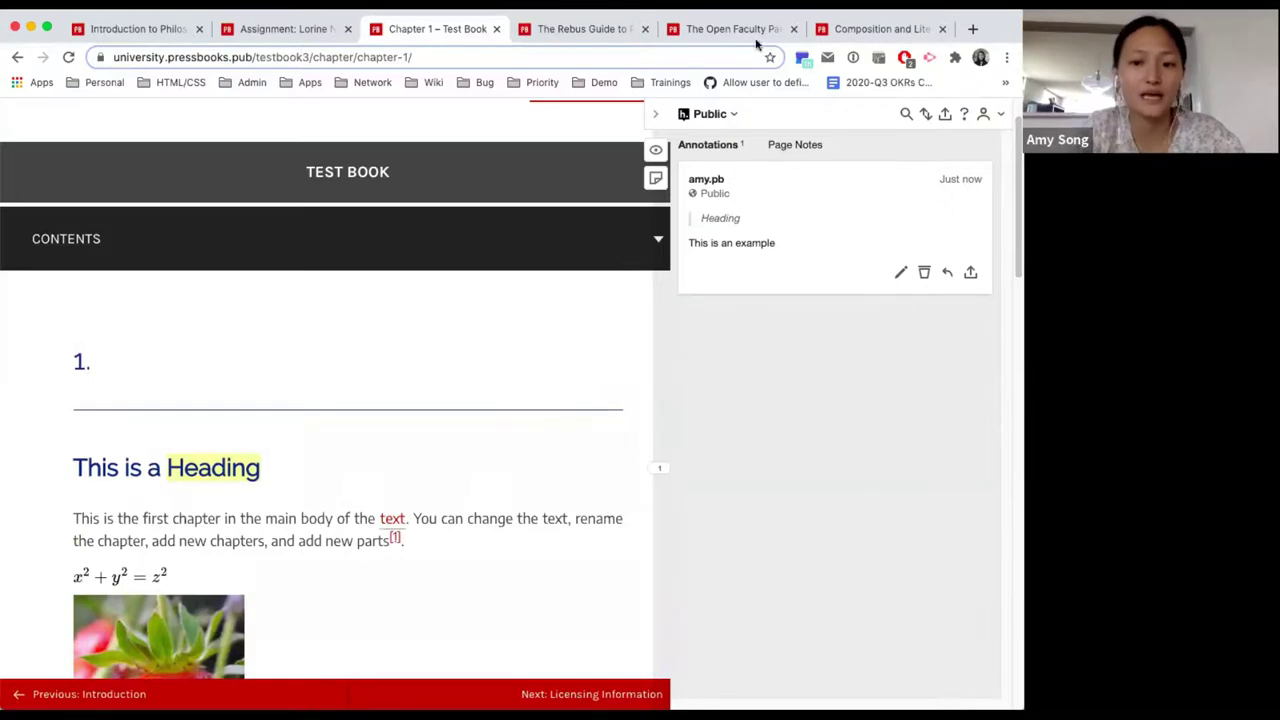
{"action": "scroll", "coordinate": [578, 260], "scroll_direction": "down", "scroll_amount": 3}
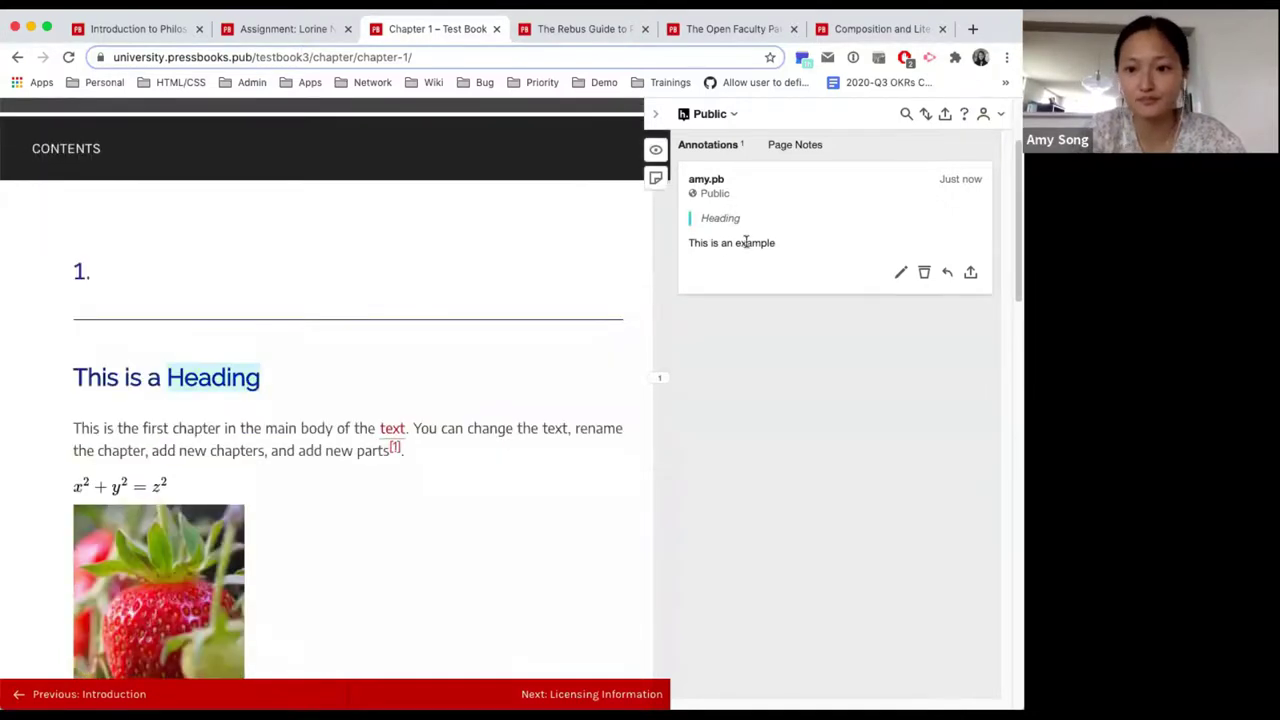
{"action": "left_click", "coordinate": [655, 114]}
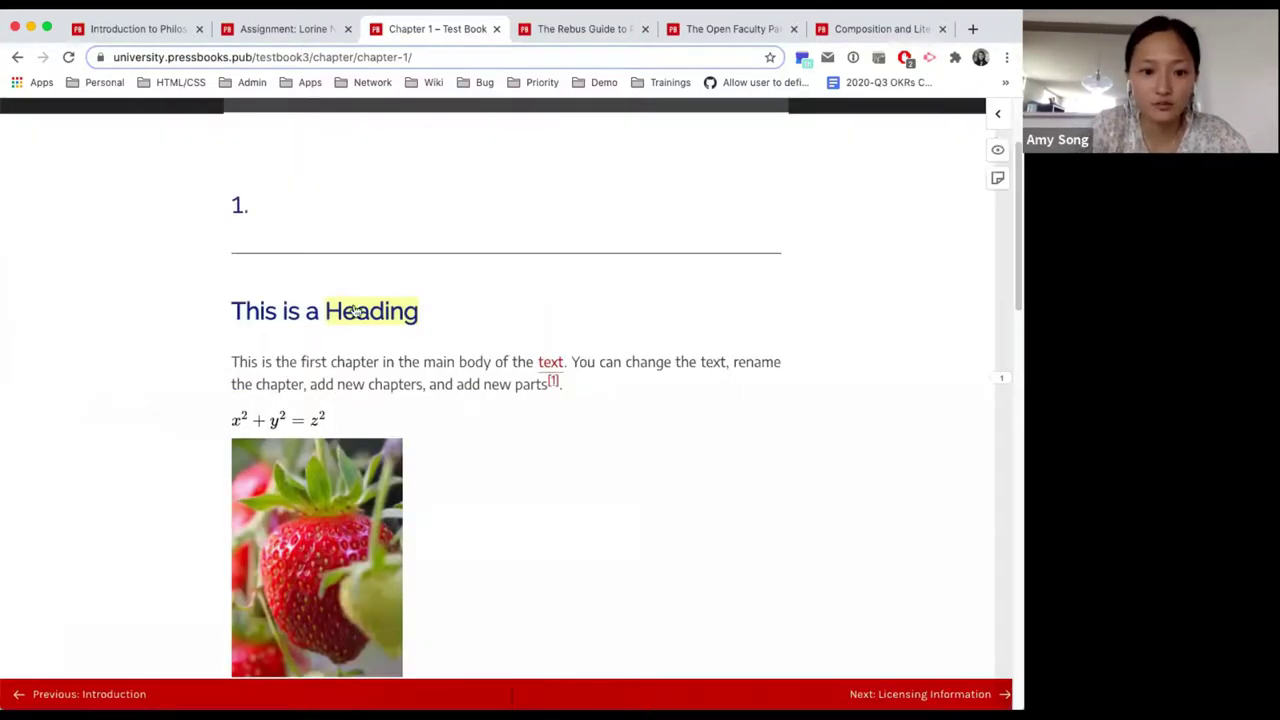
- Edit the Heading annotation, trying the Σ formula, link and quote toolbar buttons
{"action": "left_click", "coordinate": [357, 313]}
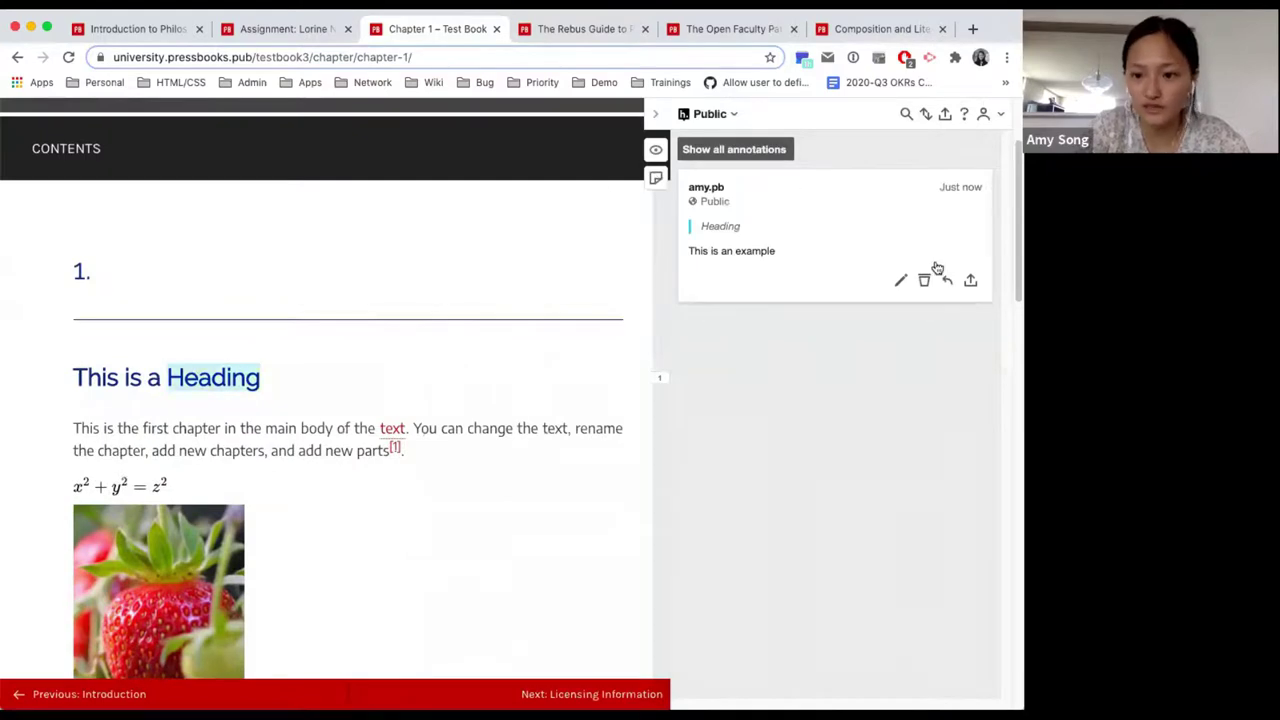
{"action": "left_click", "coordinate": [898, 282]}
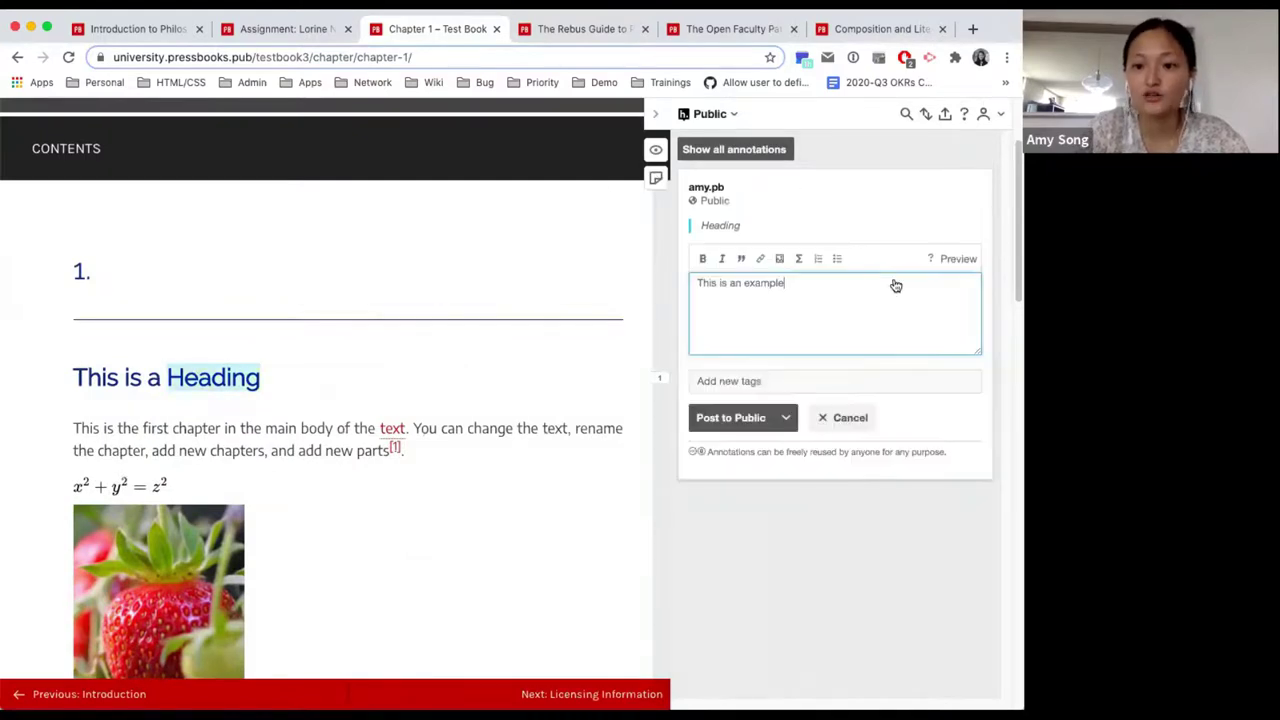
{"action": "left_click", "coordinate": [798, 258]}
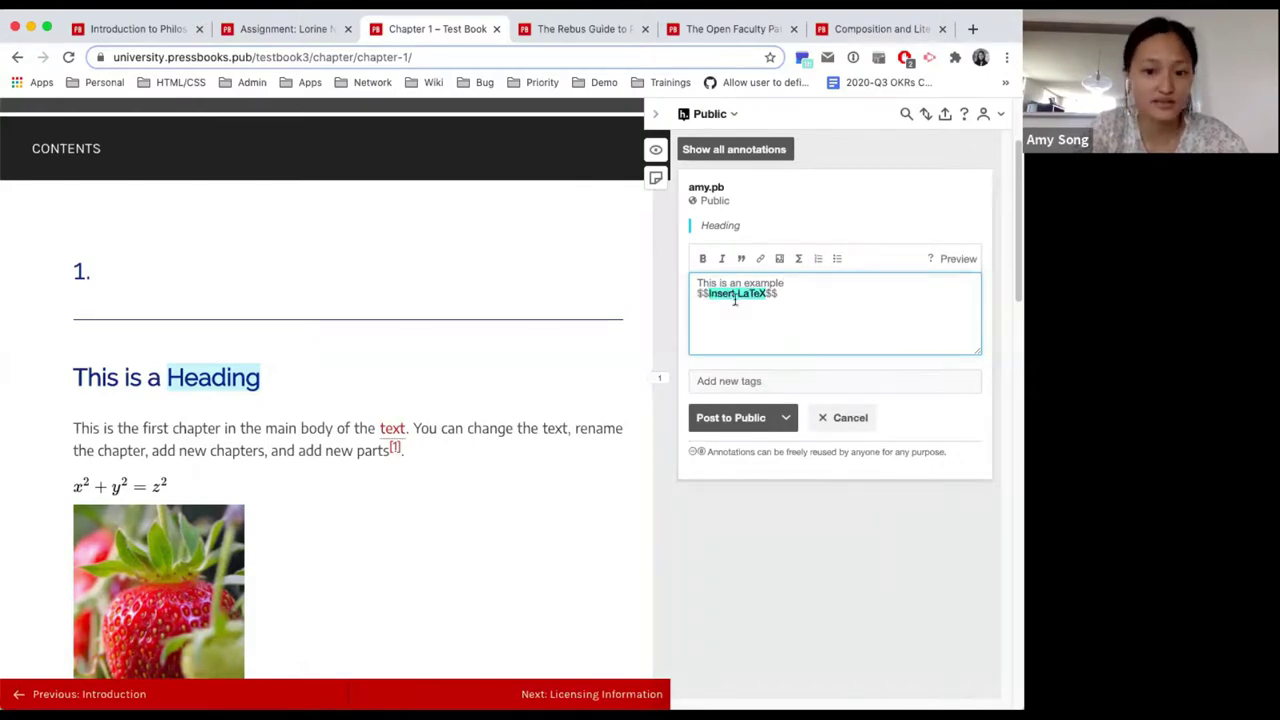
{"action": "left_click", "coordinate": [760, 259]}
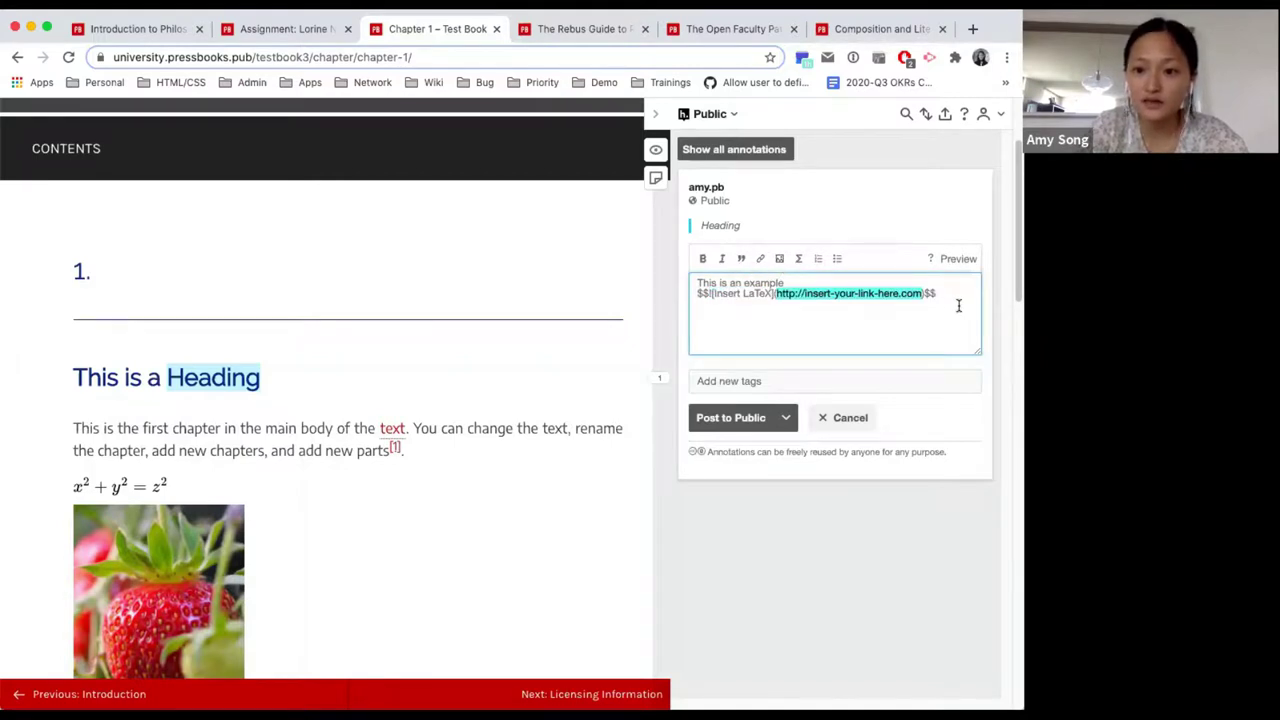
{"action": "left_click", "coordinate": [959, 306]}
{"action": "left_click", "coordinate": [741, 258]}
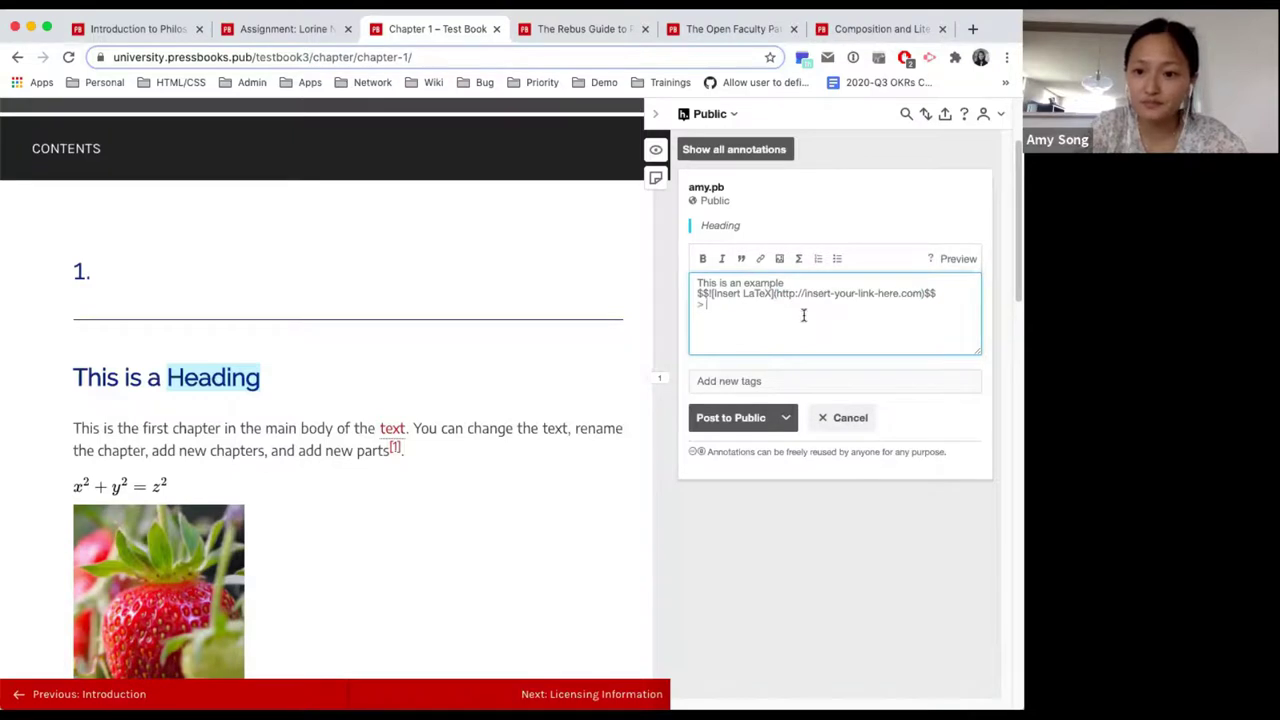
- Delete the extra formula and quote lines and repost 'This is an example' publicly
{"action": "left_click_drag", "start_coordinate": [806, 314], "coordinate": [586, 214]}
{"action": "left_click", "coordinate": [681, 307]}
{"action": "scroll", "coordinate": [681, 307], "scroll_direction": "up", "scroll_amount": 1}
{"action": "left_click_drag", "start_coordinate": [706, 304], "coordinate": [697, 290]}
{"action": "key", "text": "BackSpace"}
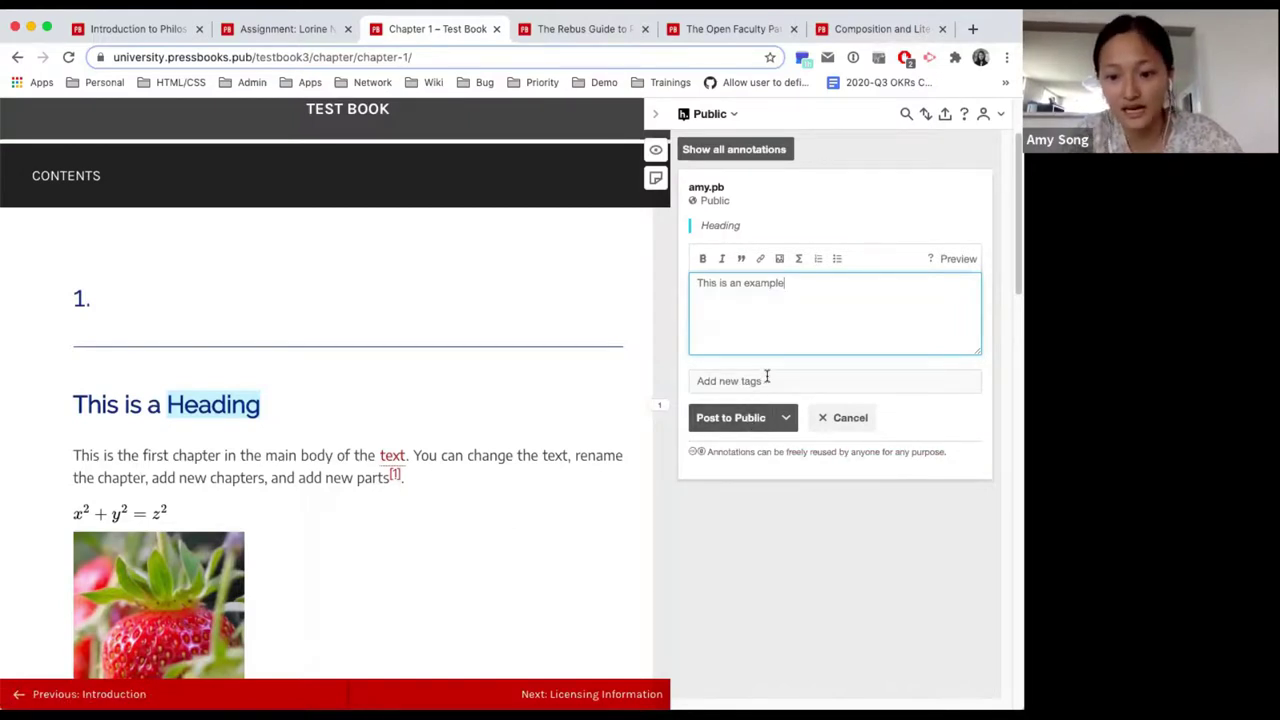
{"action": "left_click", "coordinate": [760, 418]}
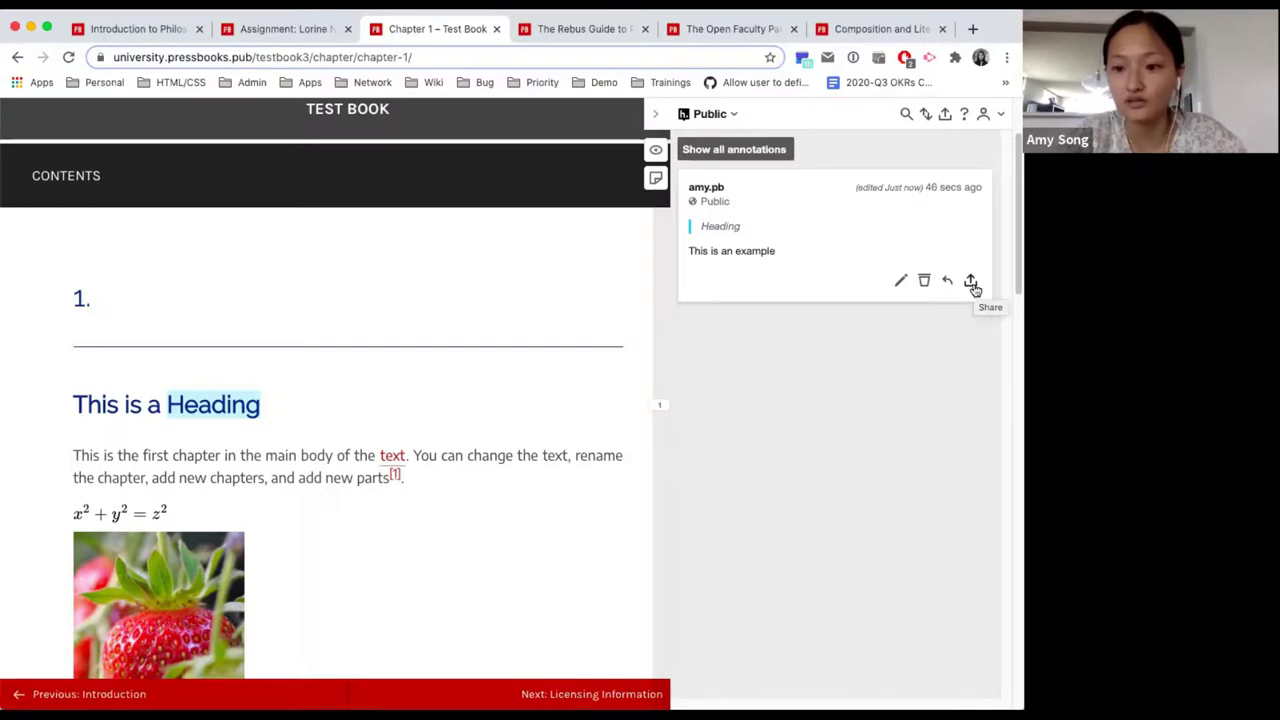
- Get the annotation's share link and list the groups Public and test group
{"action": "left_click", "coordinate": [971, 284]}
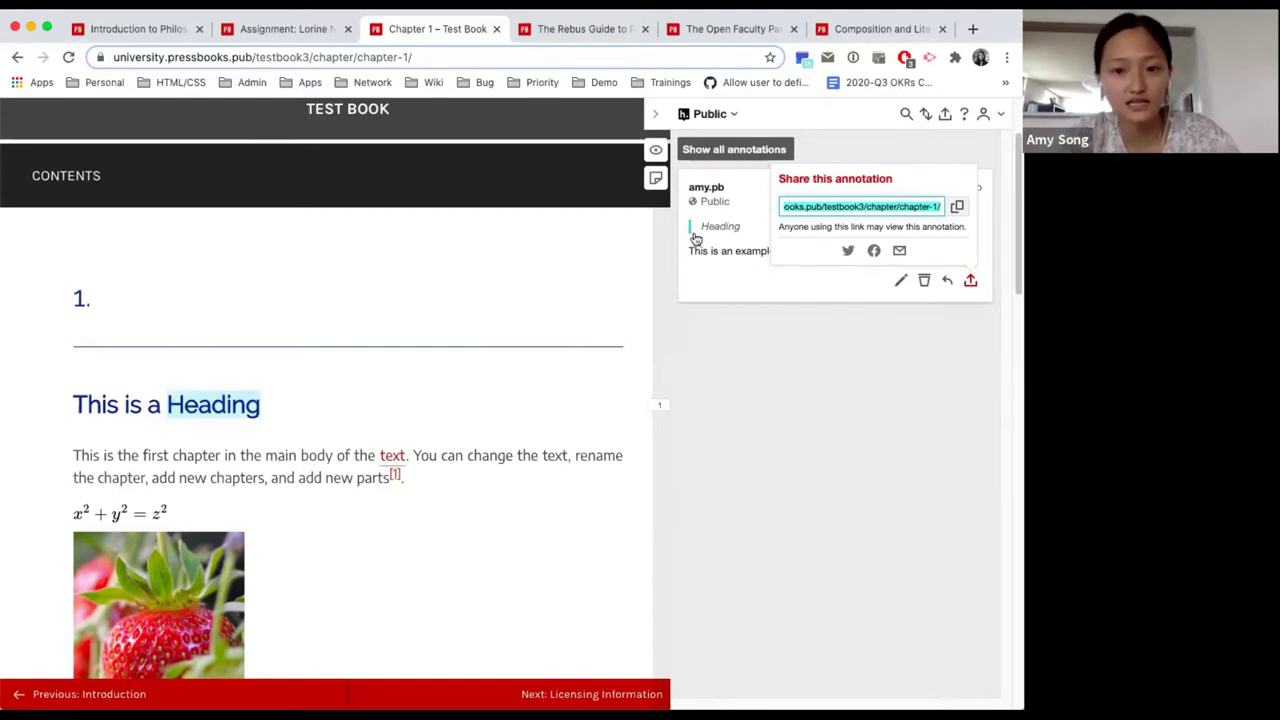
{"action": "left_click", "coordinate": [733, 113]}
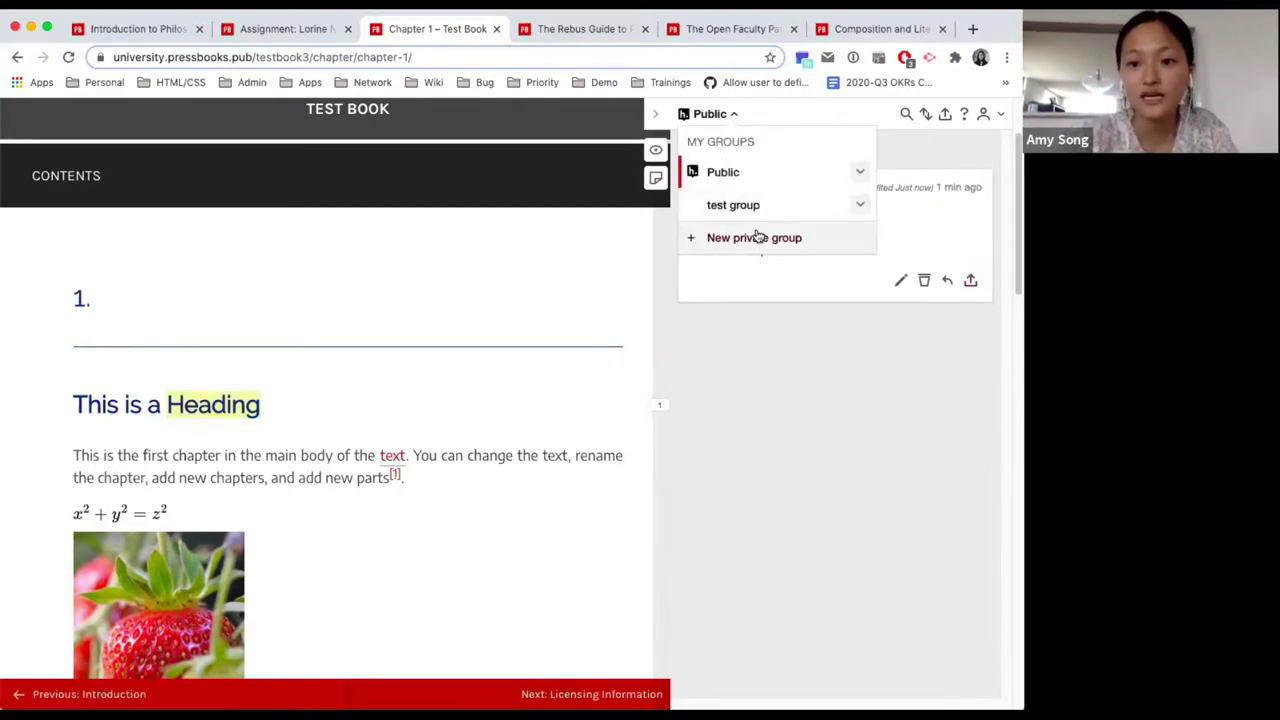
- Create the private group testgroup2, select its invite link, and return to Chapter 1
{"action": "left_click", "coordinate": [756, 237]}
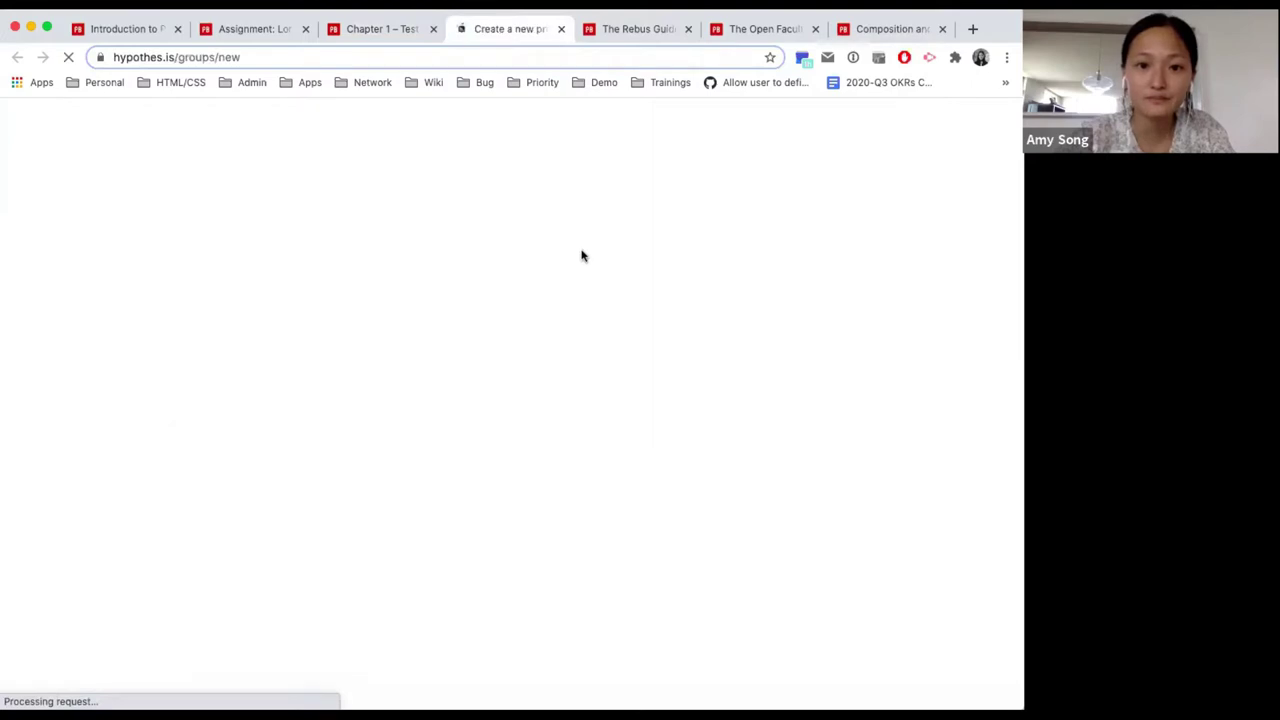
{"action": "type", "text": "testgroup2"}
{"action": "left_click", "coordinate": [474, 311]}
{"action": "left_click", "coordinate": [704, 388]}
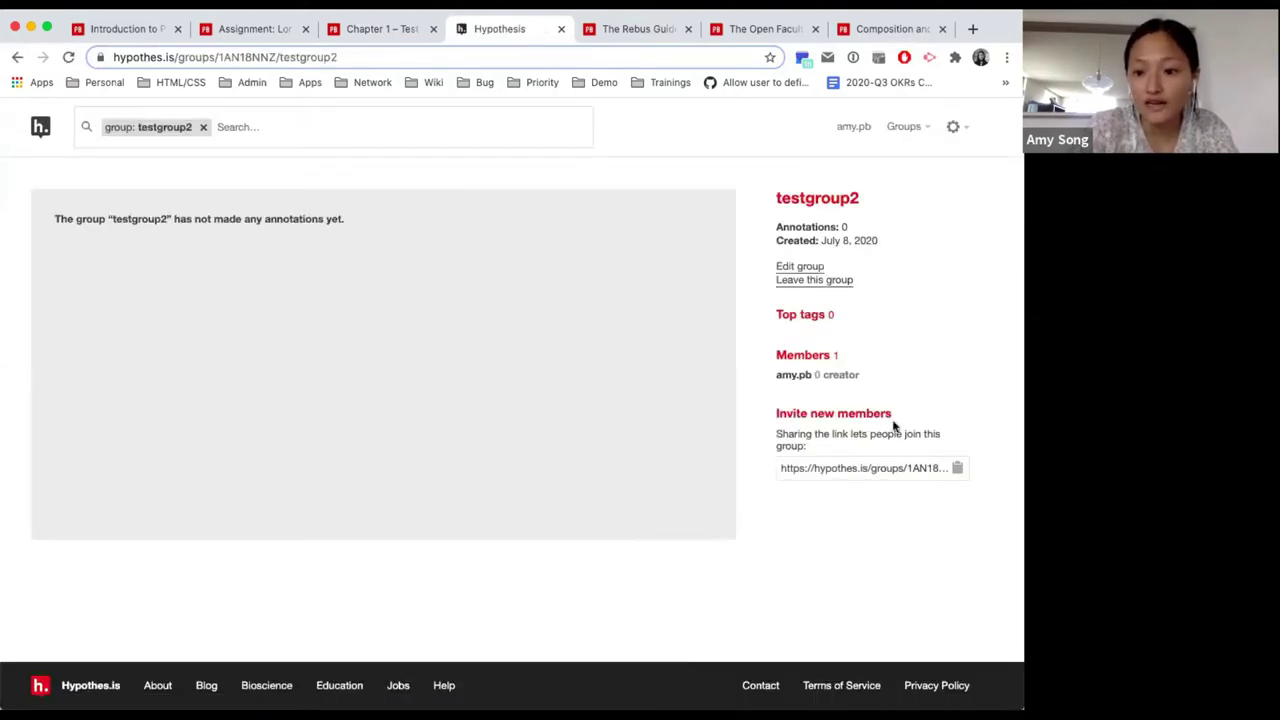
{"action": "left_click", "coordinate": [855, 467]}
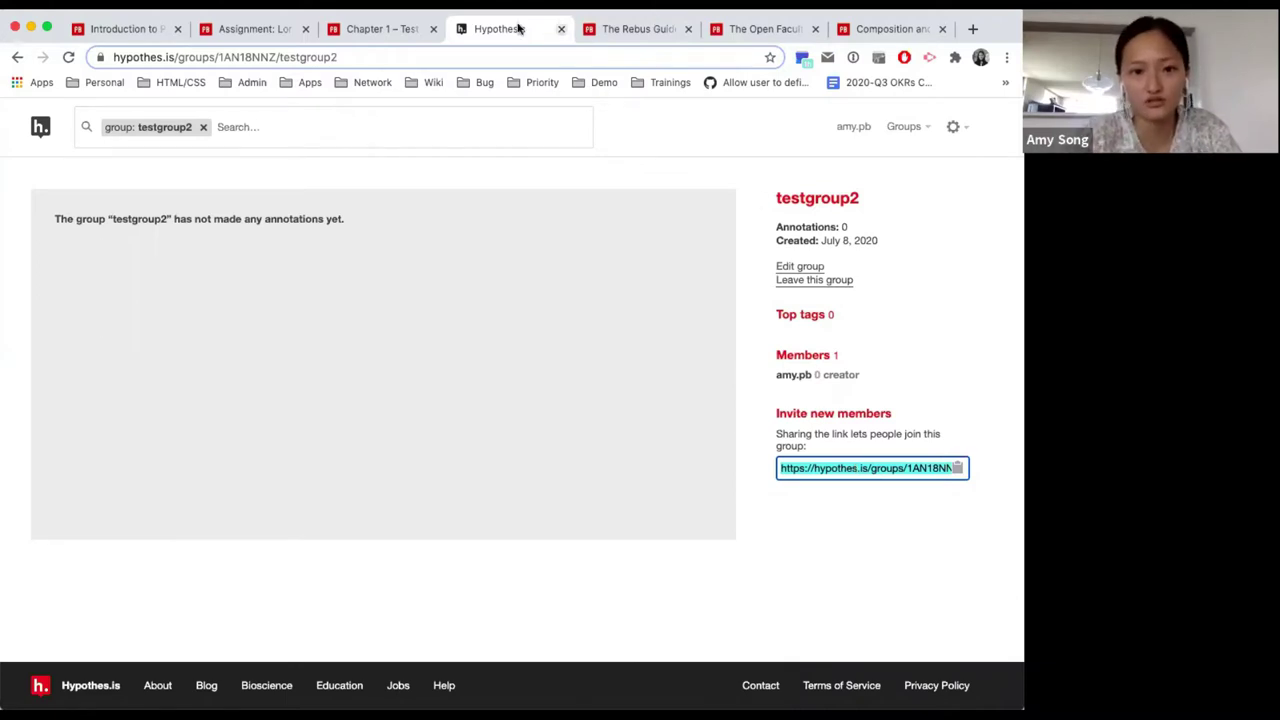
{"action": "left_click", "coordinate": [411, 29]}
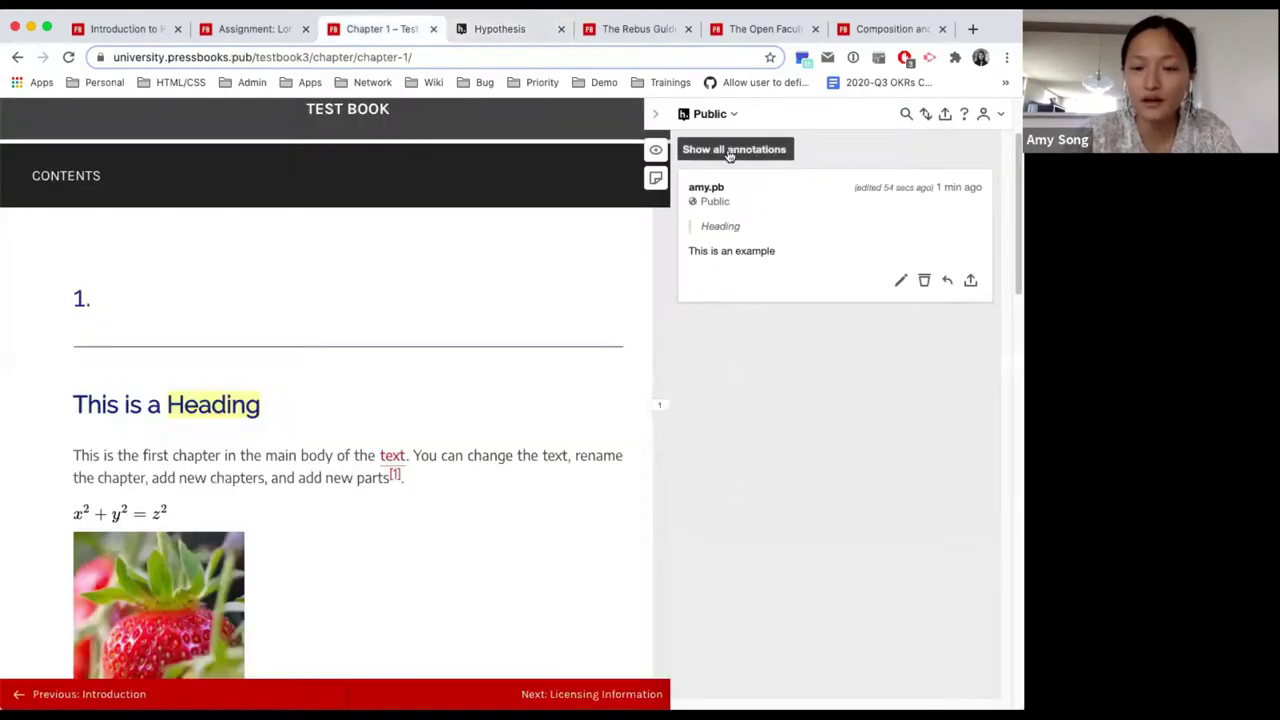
- Try a new page note, toggle Annotations and Page Notes, then collapse the sidebar
{"action": "left_click", "coordinate": [656, 180]}
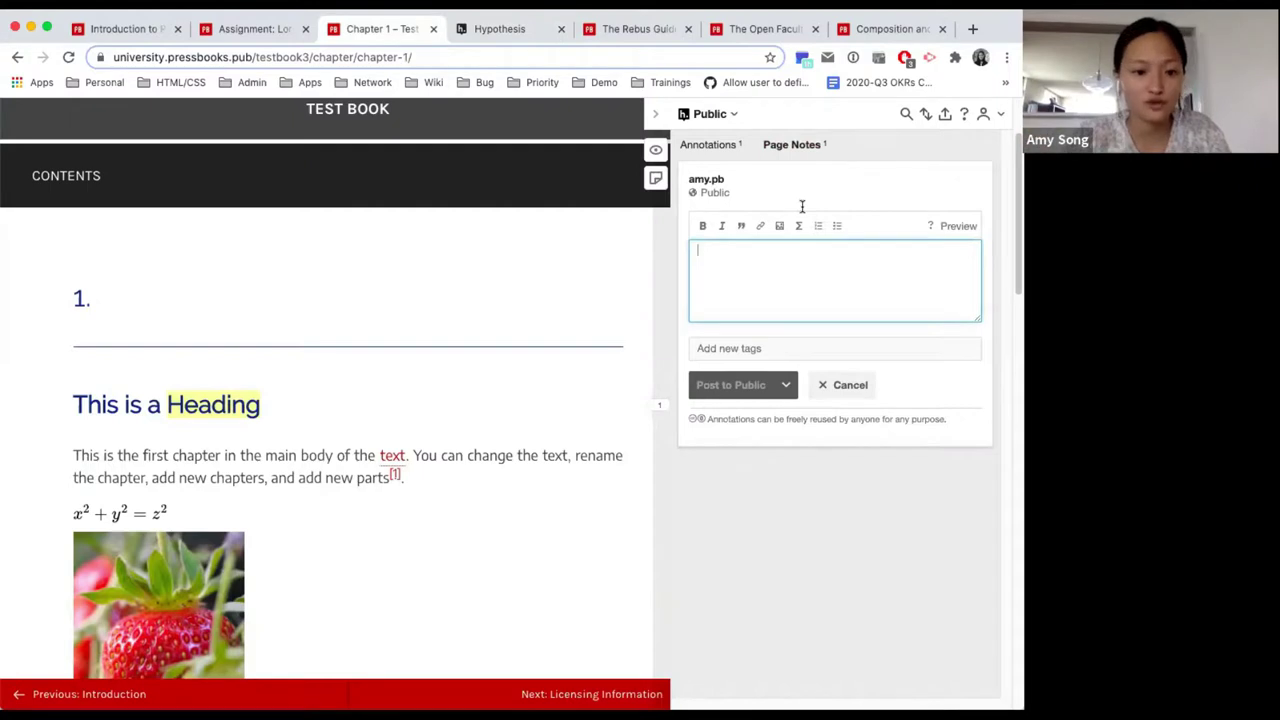
{"action": "left_click", "coordinate": [712, 146]}
{"action": "left_click", "coordinate": [770, 147]}
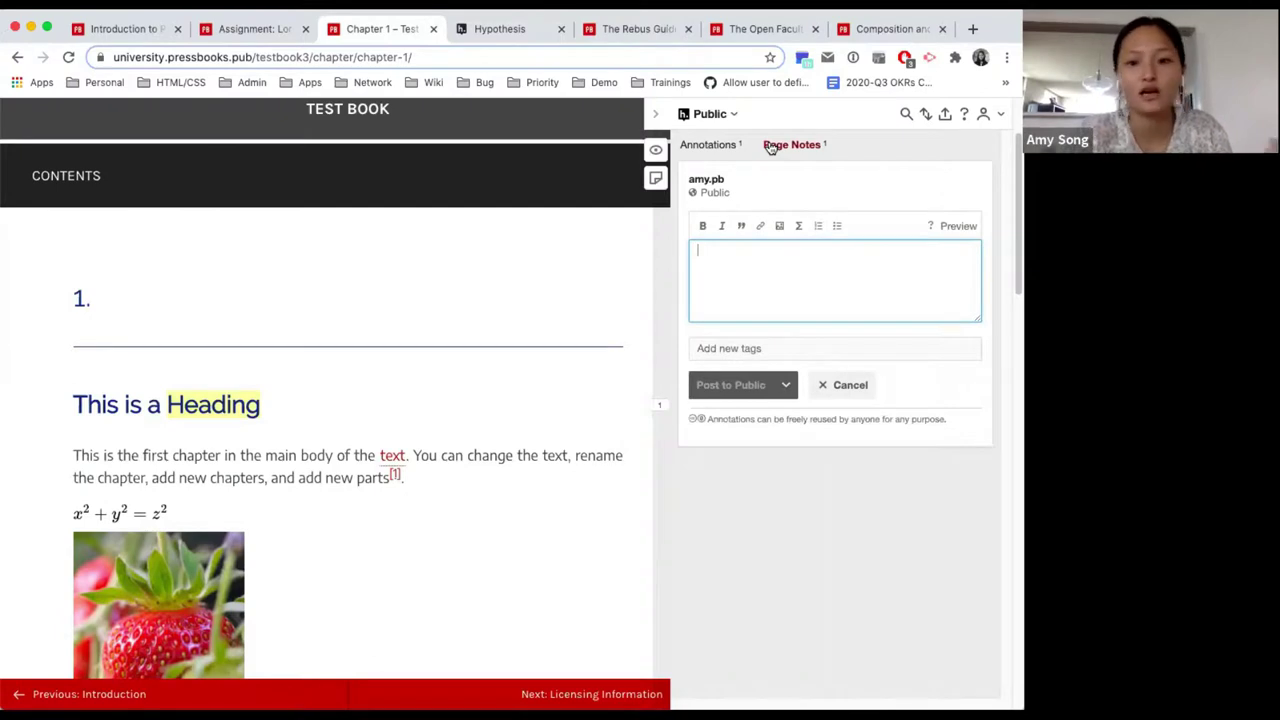
{"action": "left_click", "coordinate": [656, 114]}
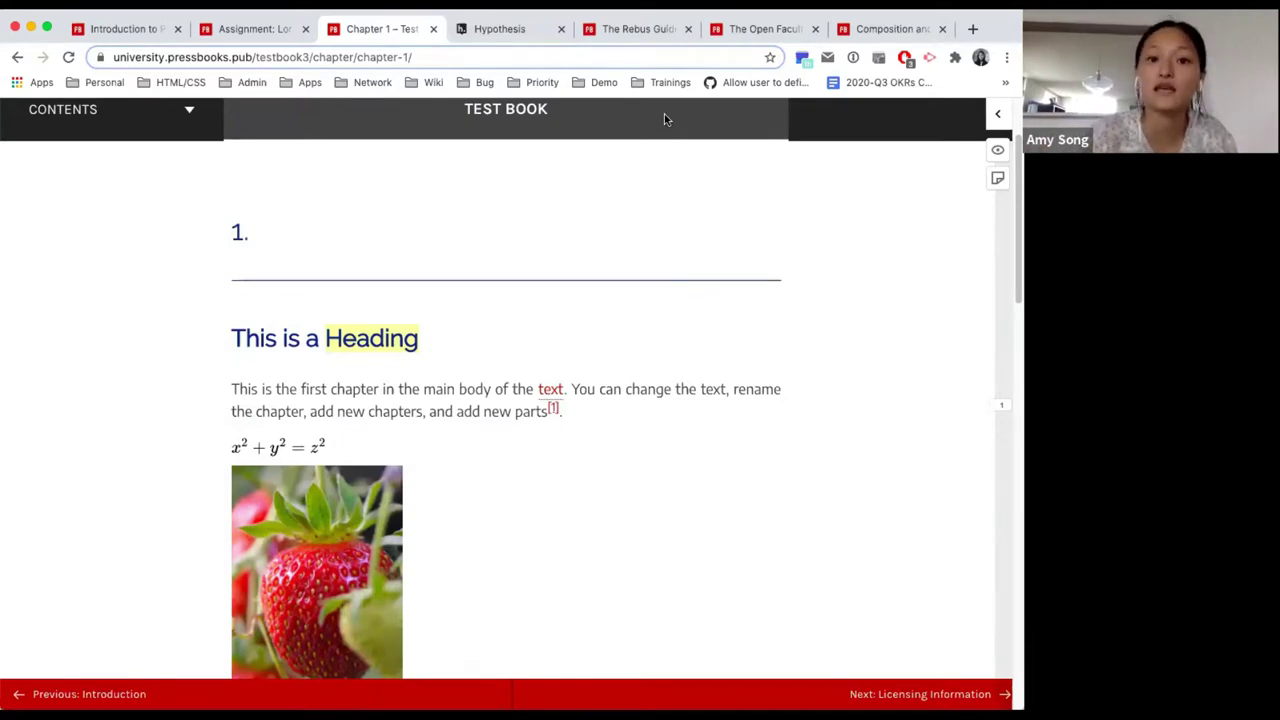
- Collapse the annotation sidebar on the Demo Book assignment page
{"action": "left_click", "coordinate": [252, 29]}
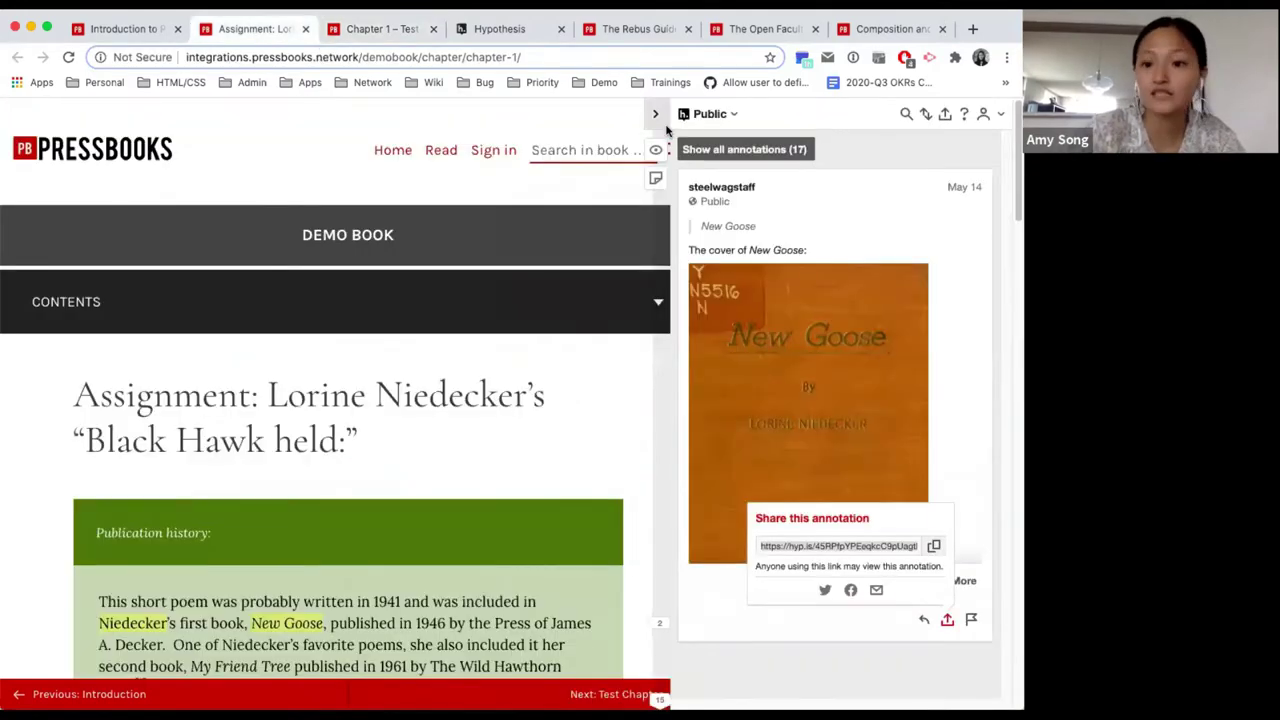
{"action": "left_click", "coordinate": [655, 114]}
{"action": "left_click", "coordinate": [385, 33]}
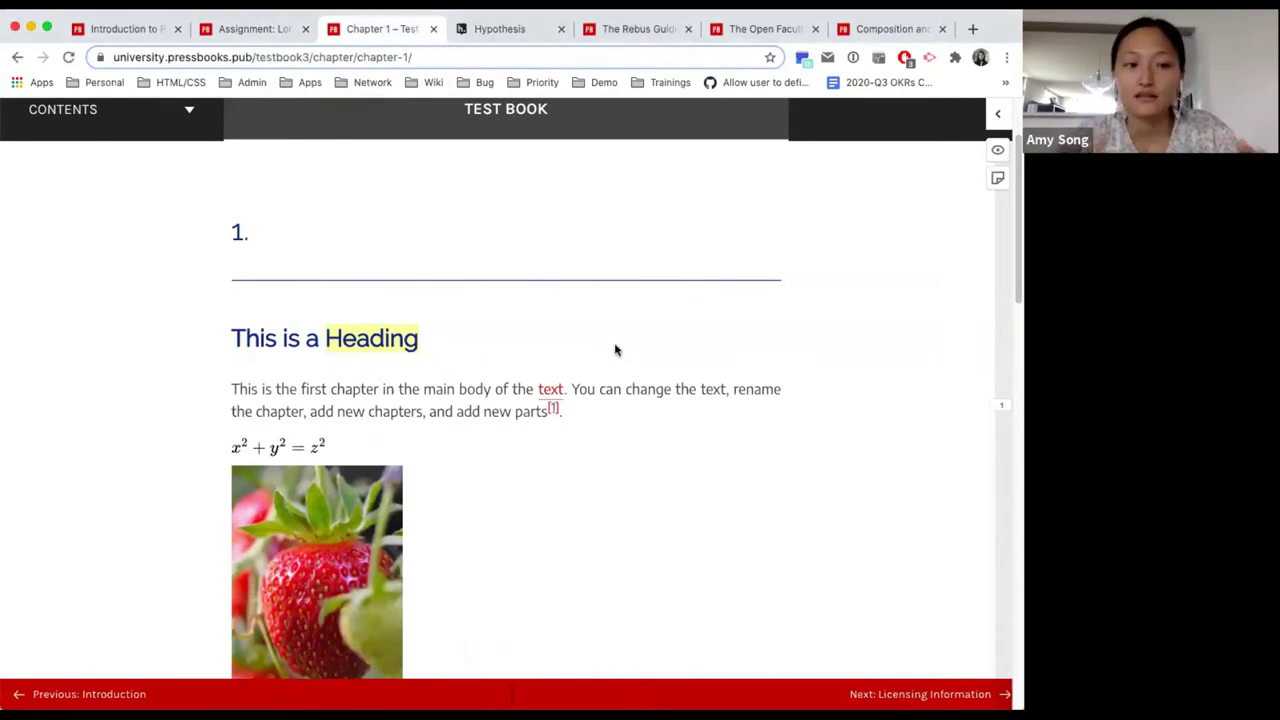
- Scroll through Chapter 1 to review the highlighted Heading, strawberry image and video
{"action": "scroll", "coordinate": [615, 349], "scroll_direction": "up", "scroll_amount": 3}
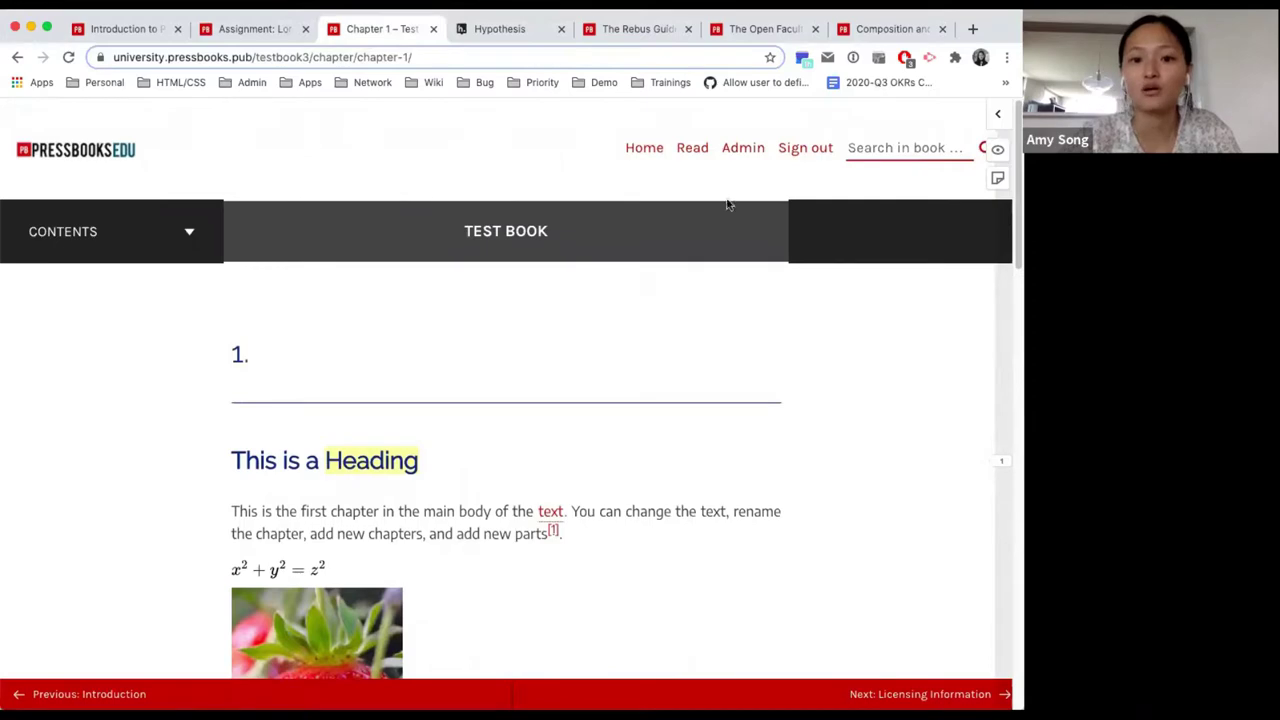
{"action": "scroll", "coordinate": [449, 245], "scroll_direction": "down", "scroll_amount": 5}
{"action": "scroll", "coordinate": [449, 245], "scroll_direction": "down", "scroll_amount": 2}
{"action": "scroll", "coordinate": [449, 245], "scroll_direction": "up", "scroll_amount": 6}
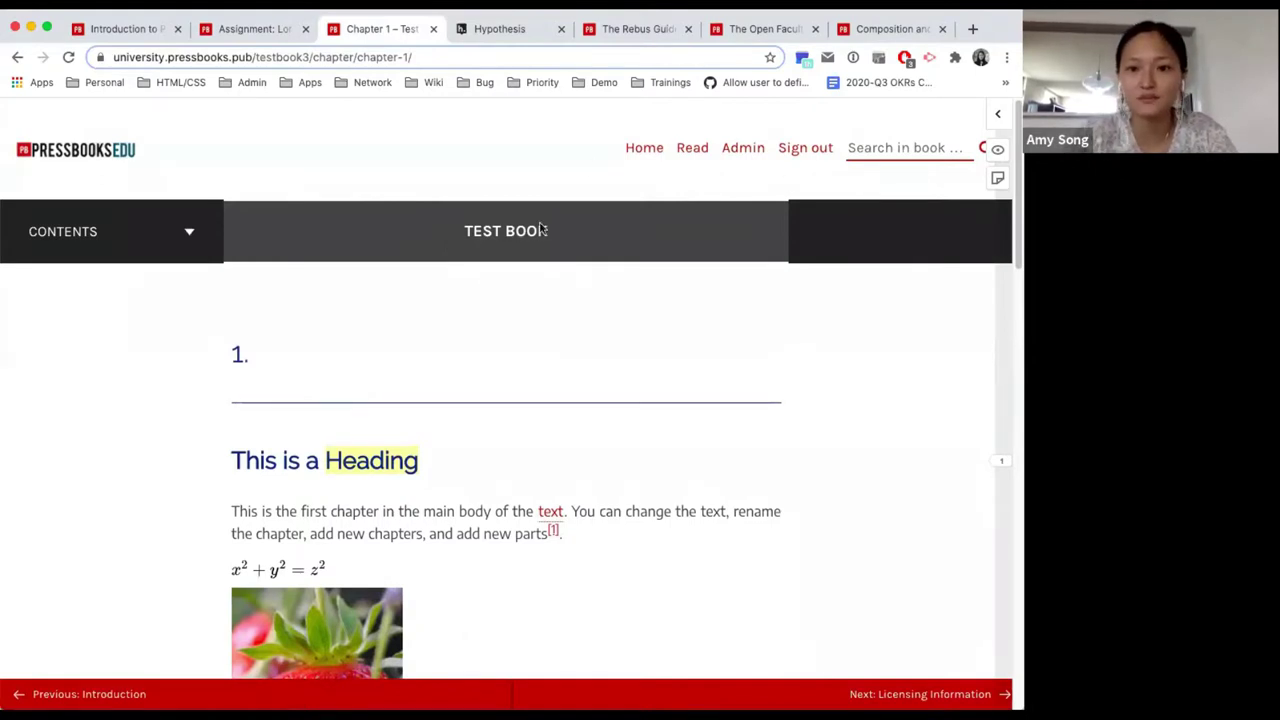
{"action": "scroll", "coordinate": [543, 229], "scroll_direction": "down", "scroll_amount": 5}
{"action": "scroll", "coordinate": [680, 177], "scroll_direction": "up", "scroll_amount": 5}
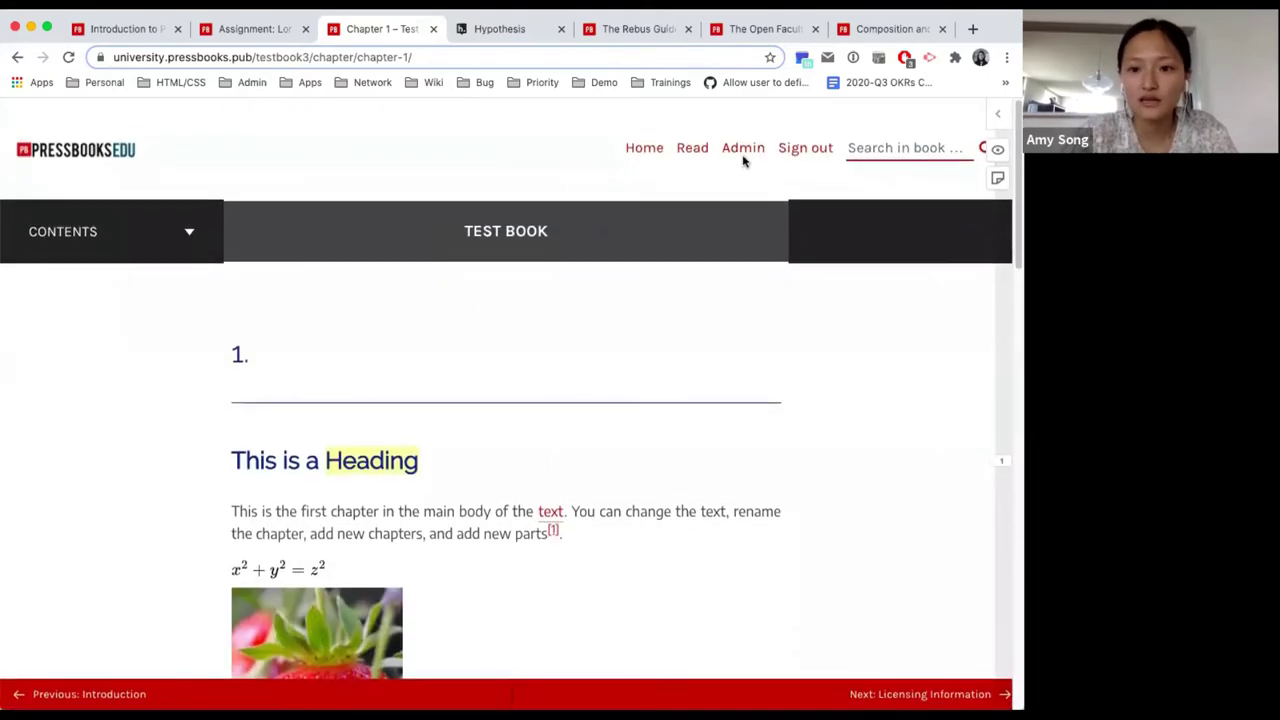
- Export Test Book as EPUB, digital PDF and Pressbooks XML from the admin Export page
{"action": "left_click", "coordinate": [744, 157]}
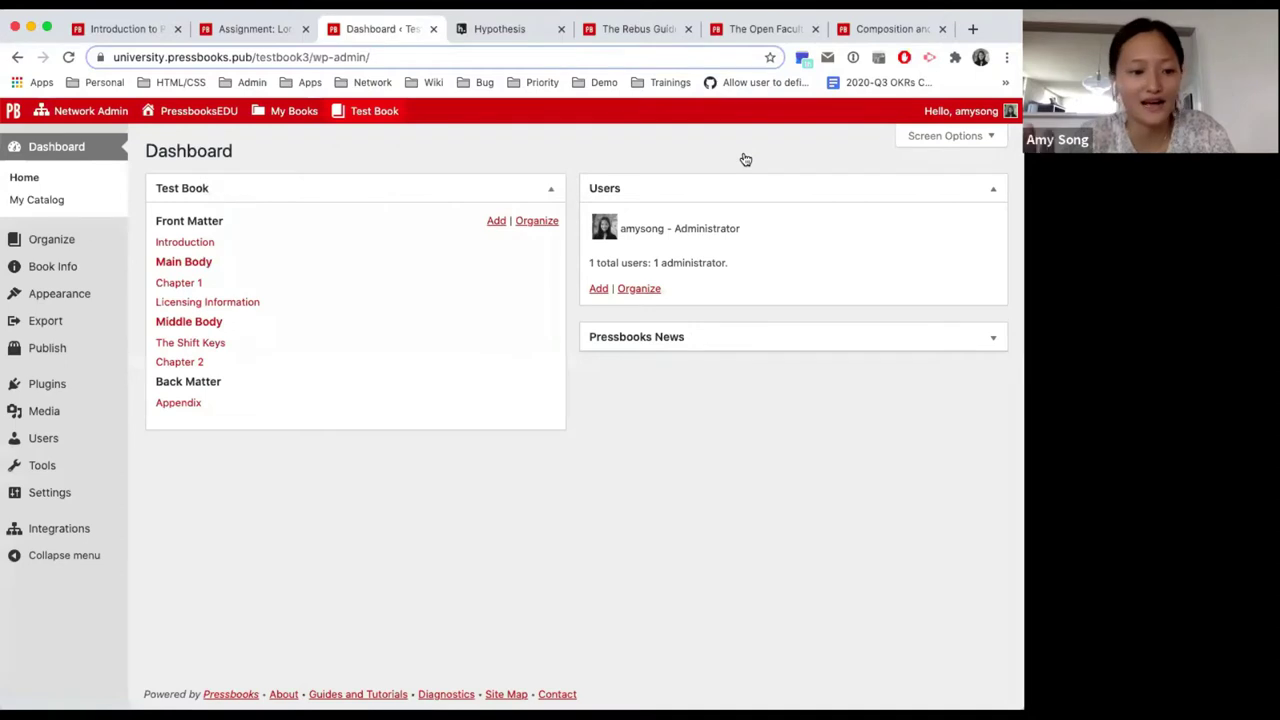
{"action": "left_click", "coordinate": [62, 325]}
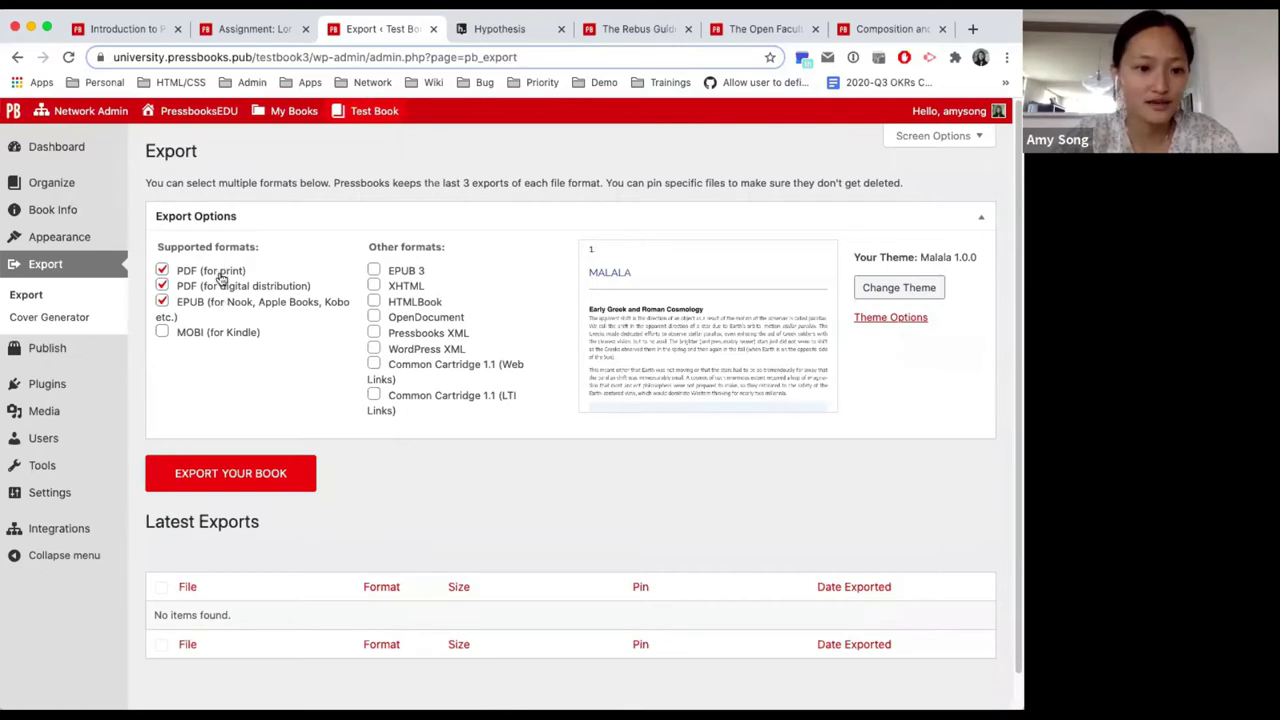
{"action": "left_click", "coordinate": [393, 338]}
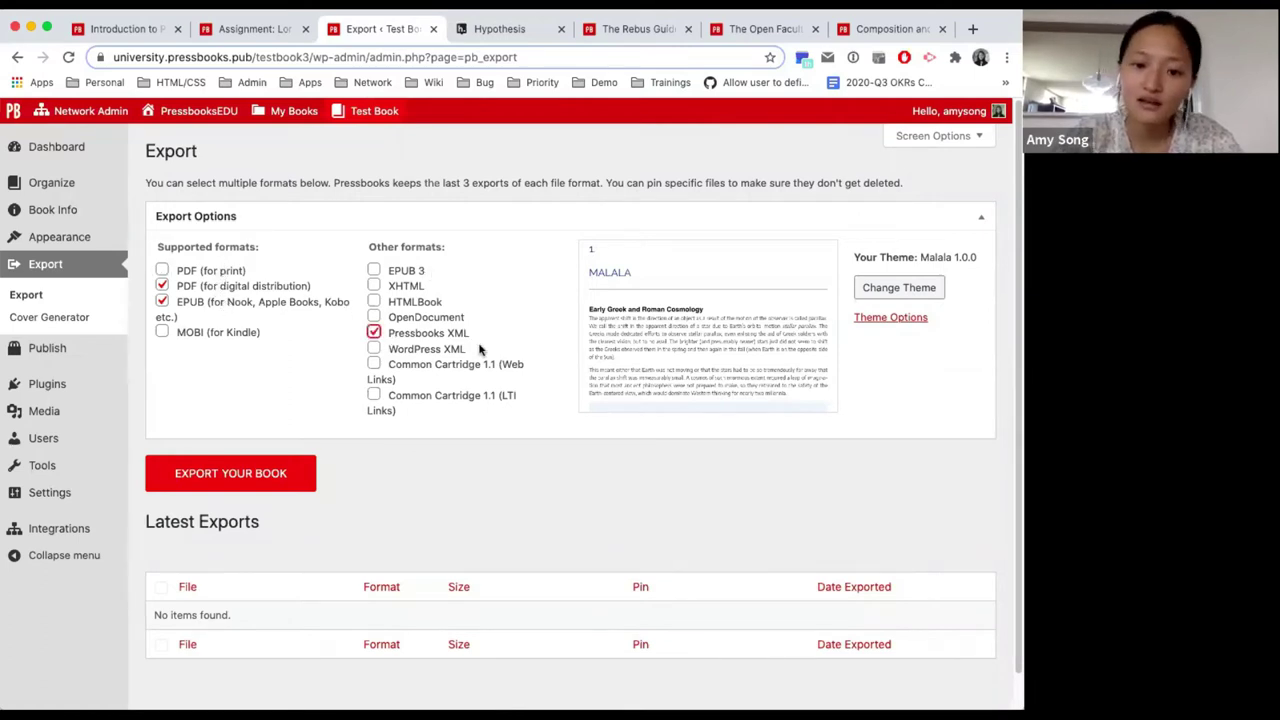
{"action": "left_click", "coordinate": [284, 470]}
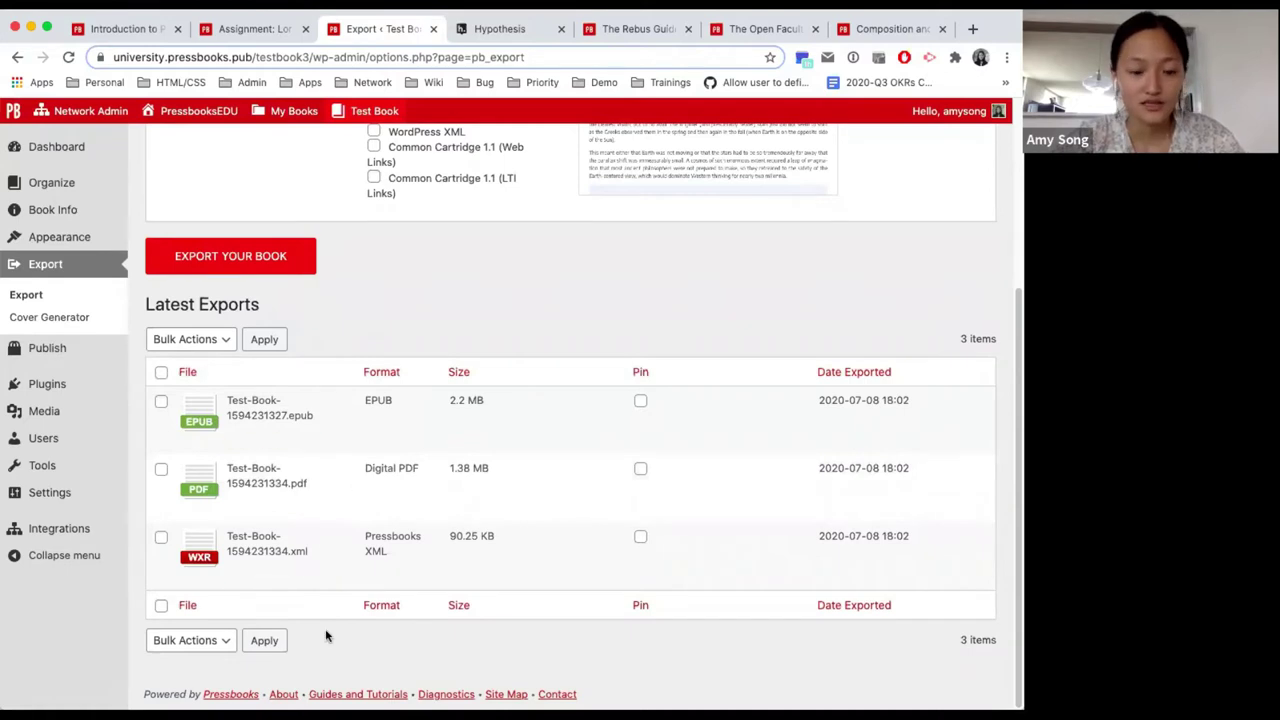
{"action": "mouse_move", "coordinate": [370, 111]}
{"action": "right_click", "coordinate": [362, 139]}
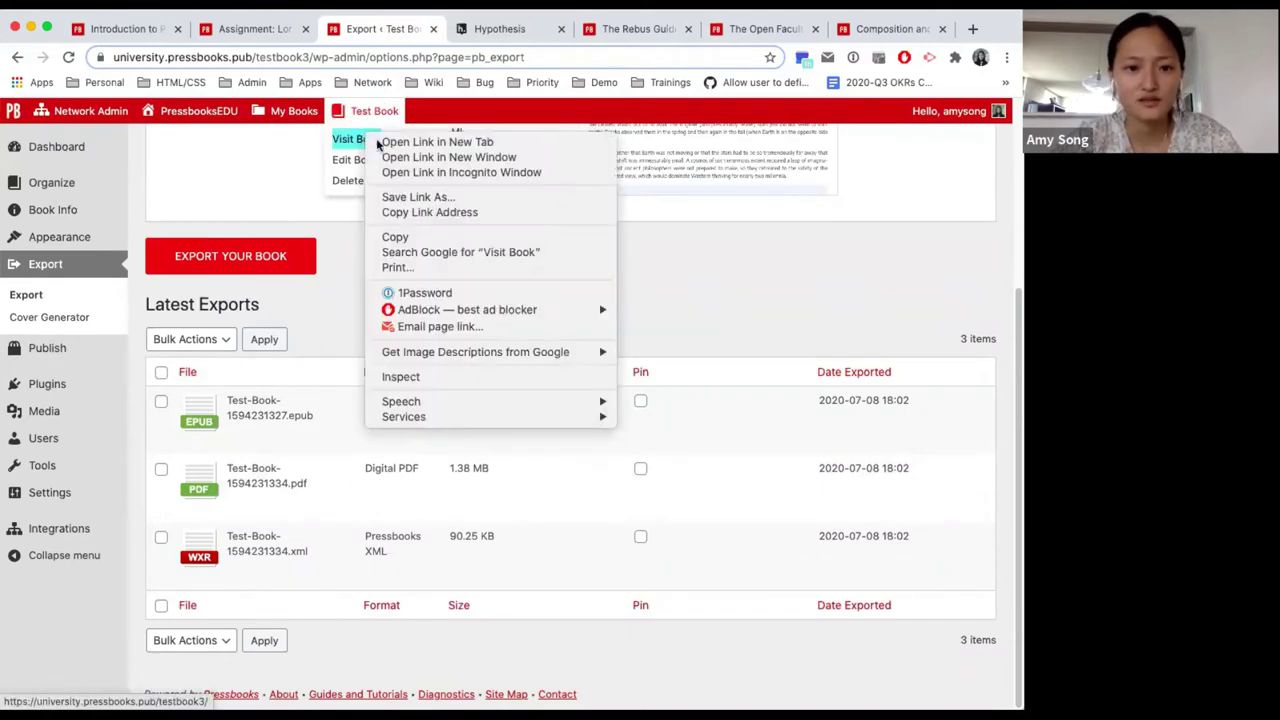
- Open the testbook3 home page in its own tab and close the Hypothesis tab
{"action": "key", "text": "Return"}
{"action": "left_click", "coordinate": [466, 34]}
{"action": "left_click", "coordinate": [551, 31]}
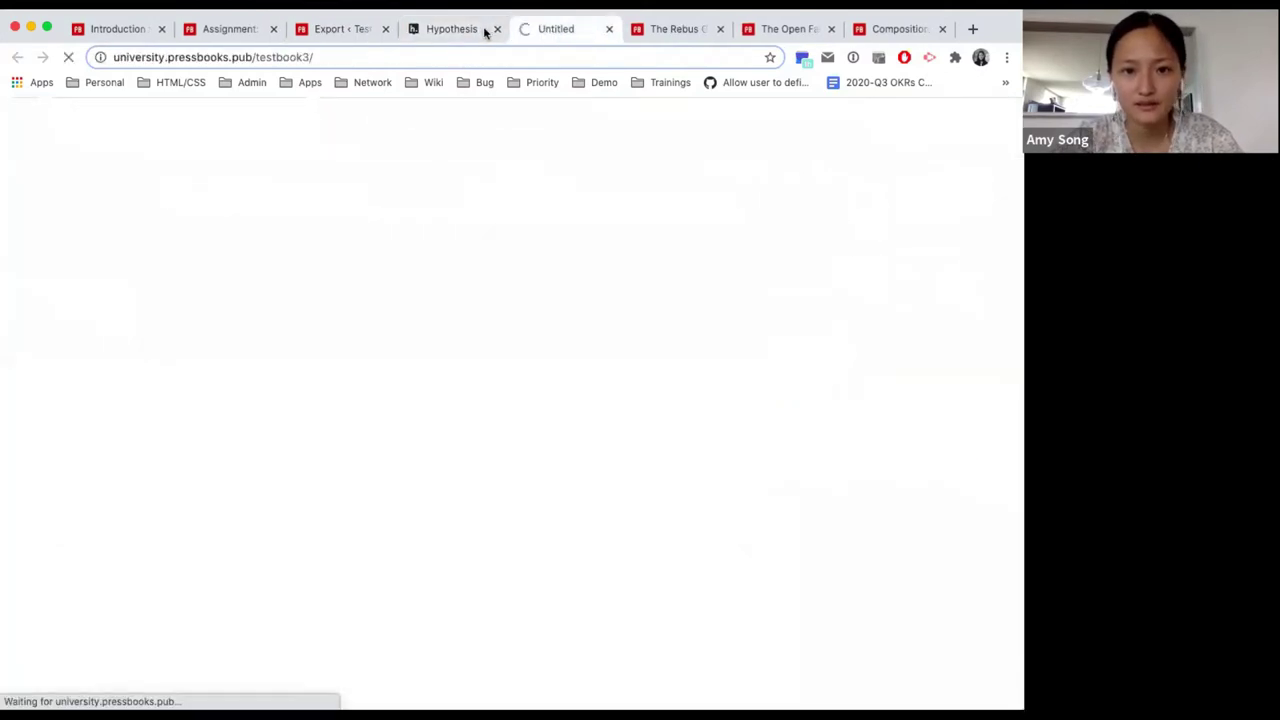
{"action": "left_click", "coordinate": [497, 30]}
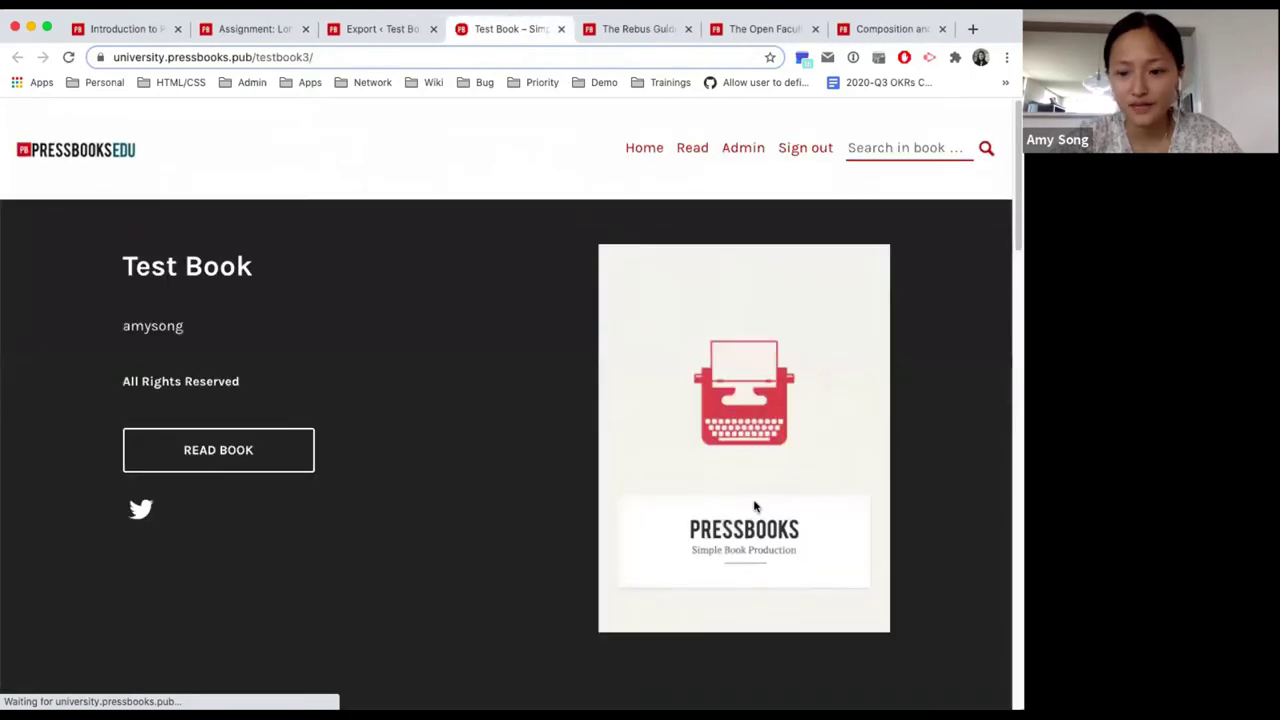
{"action": "scroll", "coordinate": [711, 590], "scroll_direction": "down", "scroll_amount": 3}
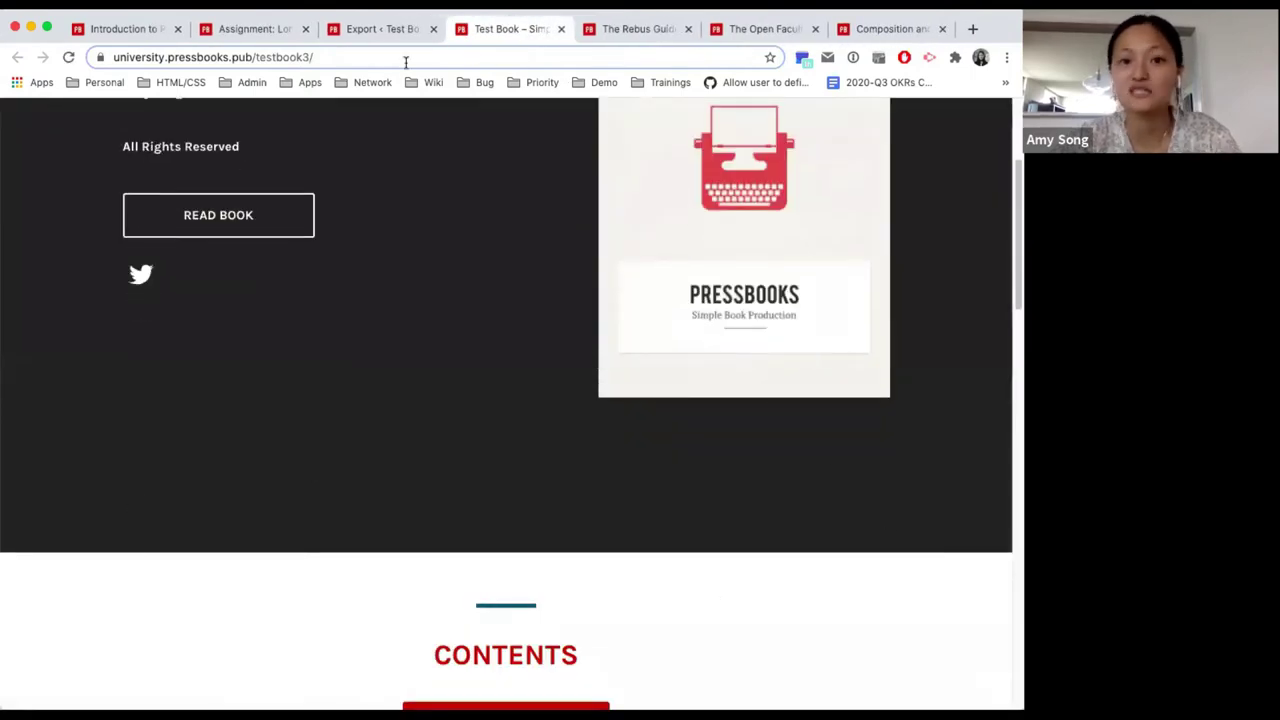
- Compare the Test Book home page with the Export tab and the Introduction to Philosophy book page
{"action": "left_click", "coordinate": [396, 30]}
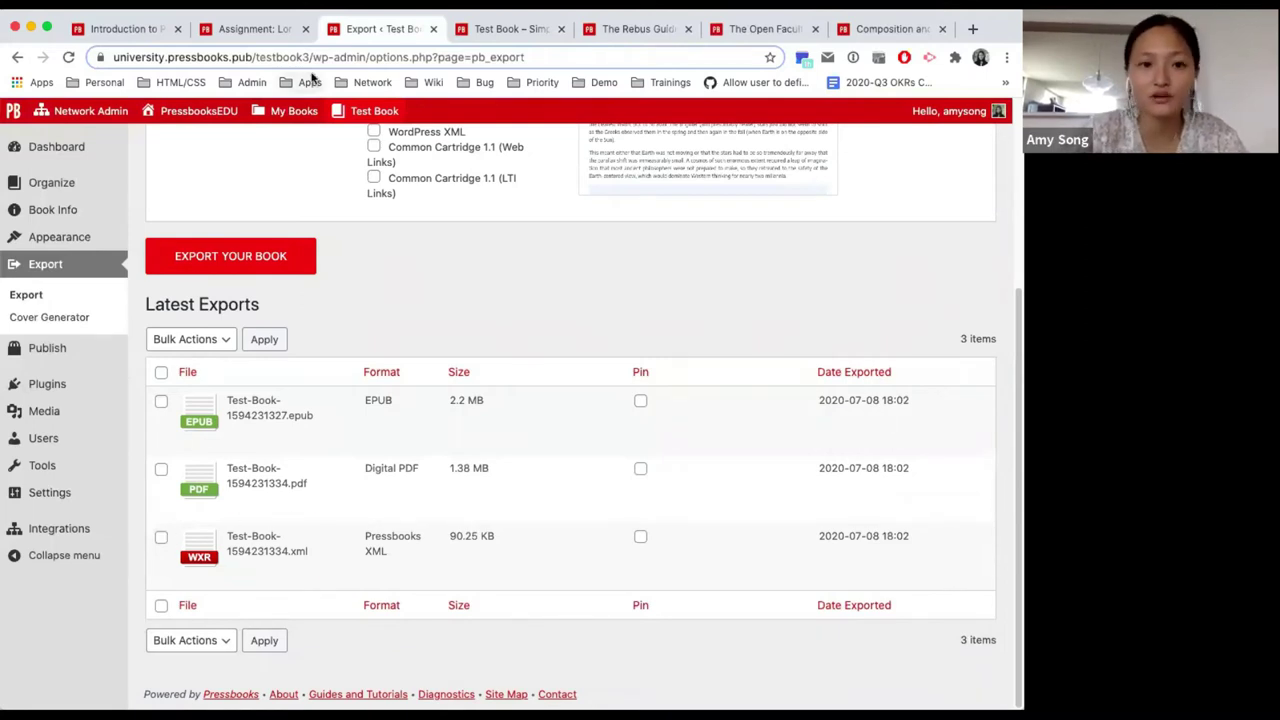
{"action": "left_click", "coordinate": [120, 28]}
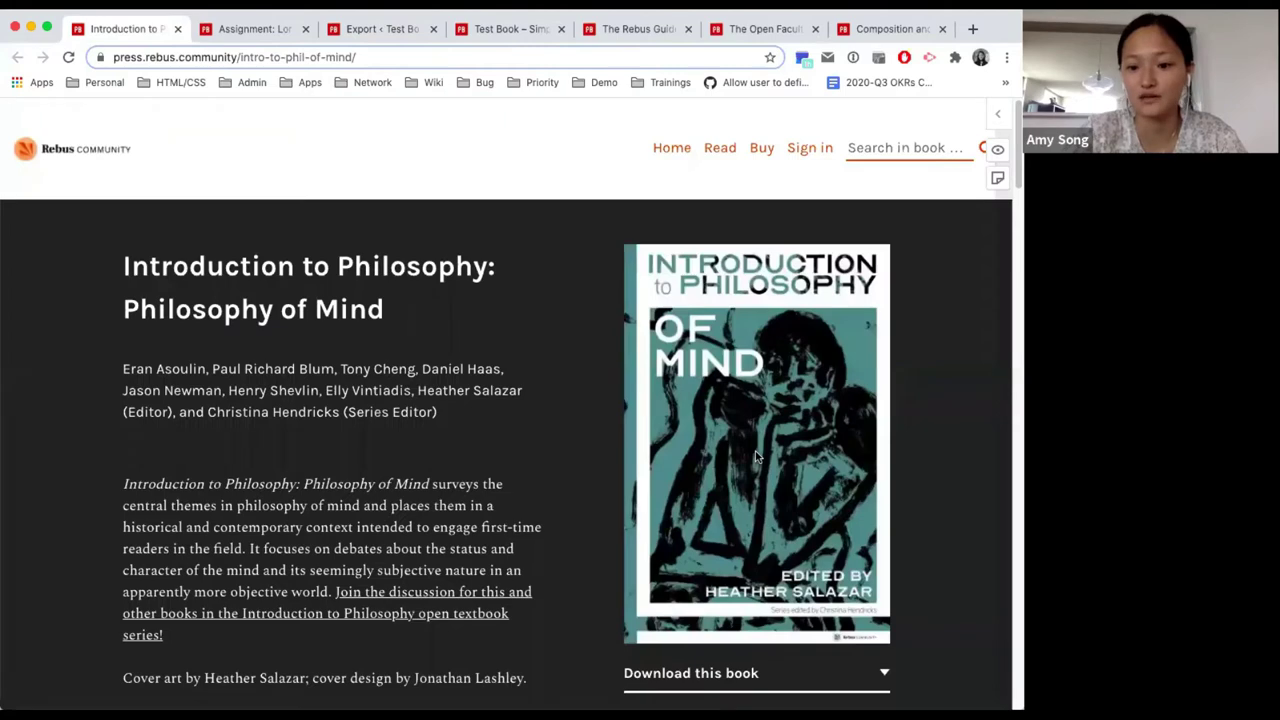
{"action": "scroll", "coordinate": [790, 490], "scroll_direction": "down", "scroll_amount": 3}
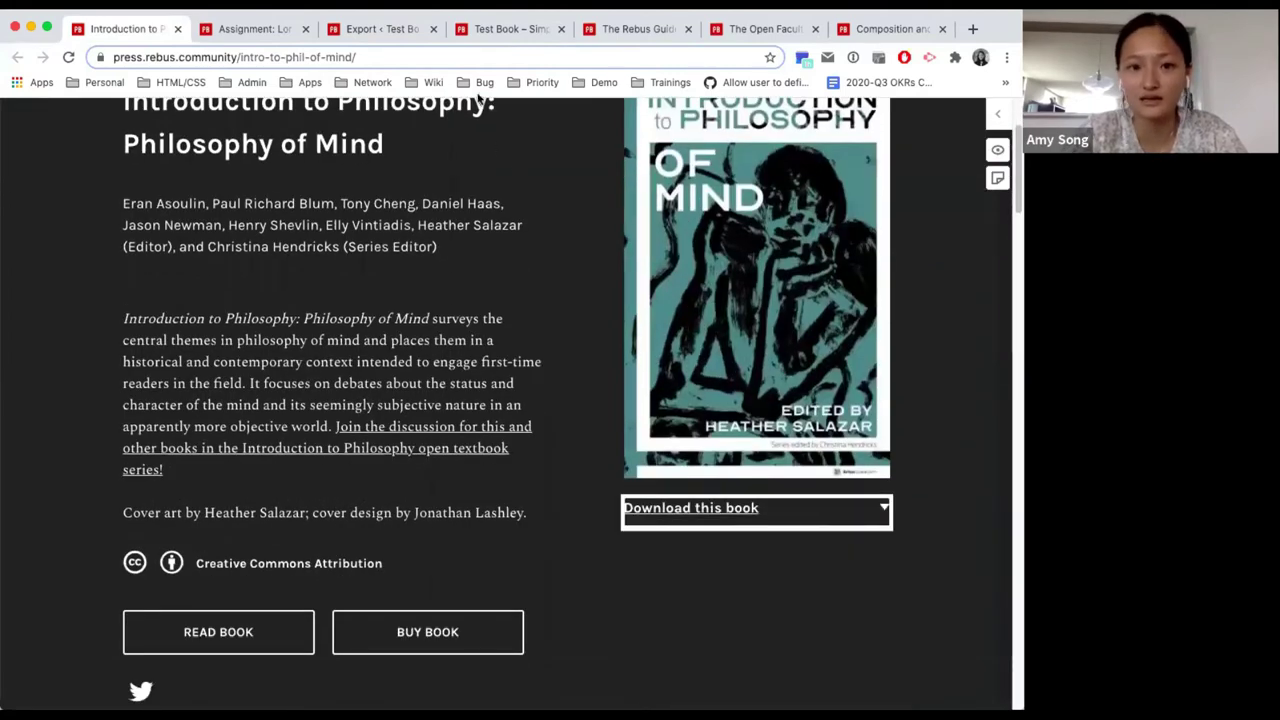
{"action": "left_click", "coordinate": [493, 41]}
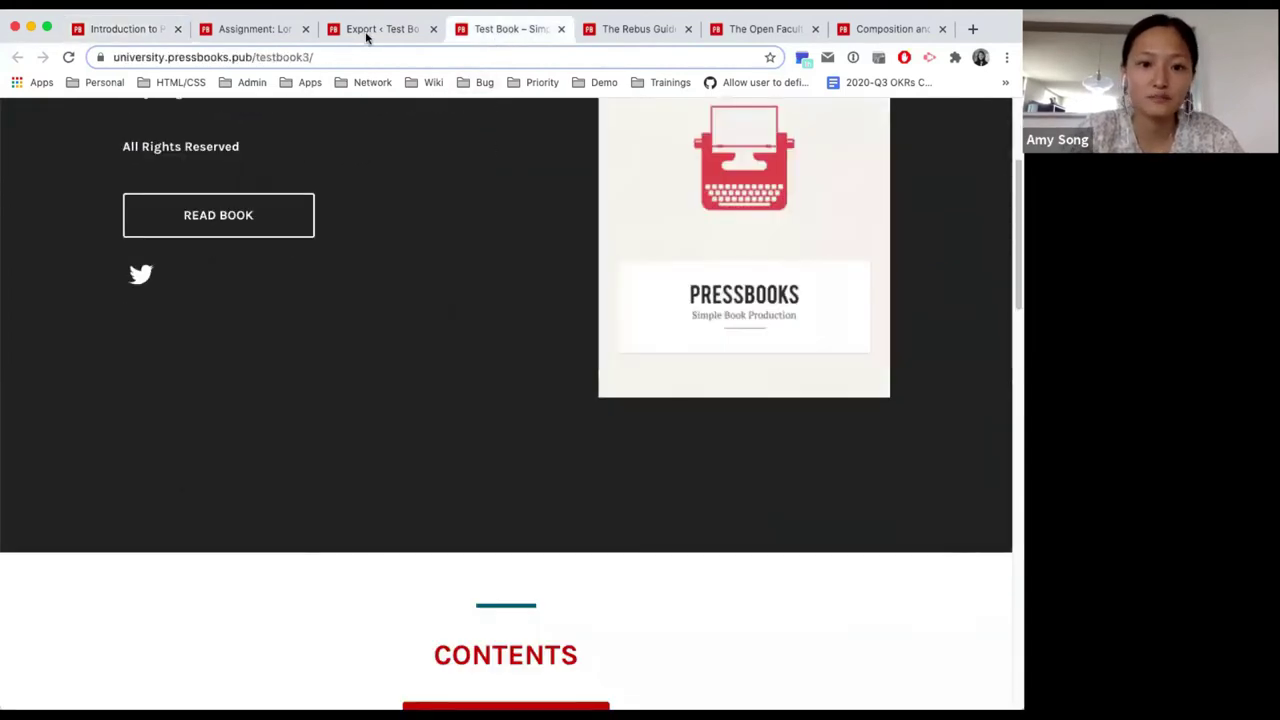
{"action": "left_click", "coordinate": [366, 33]}
- In Sharing & Privacy settings, set Share Latest Export Files to Yes and save
{"action": "mouse_move", "coordinate": [51, 506]}
{"action": "left_click", "coordinate": [163, 517]}
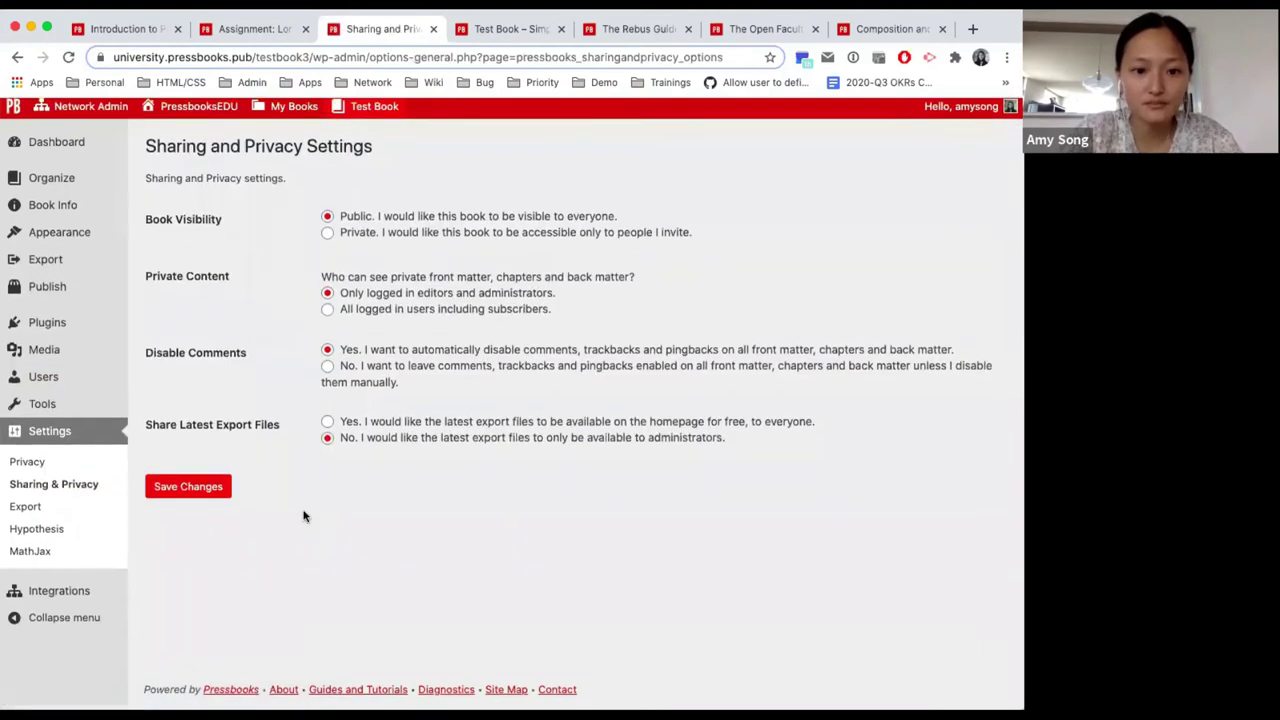
{"action": "left_click", "coordinate": [334, 427]}
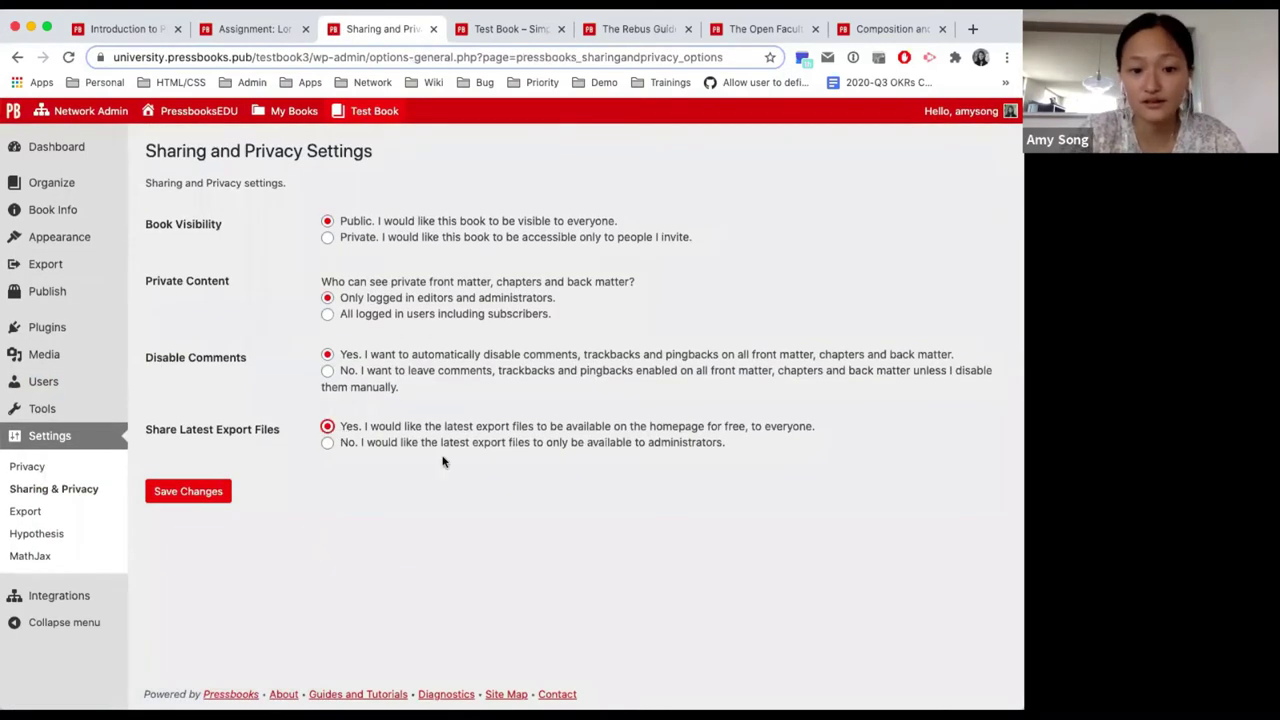
{"action": "left_click", "coordinate": [183, 495]}
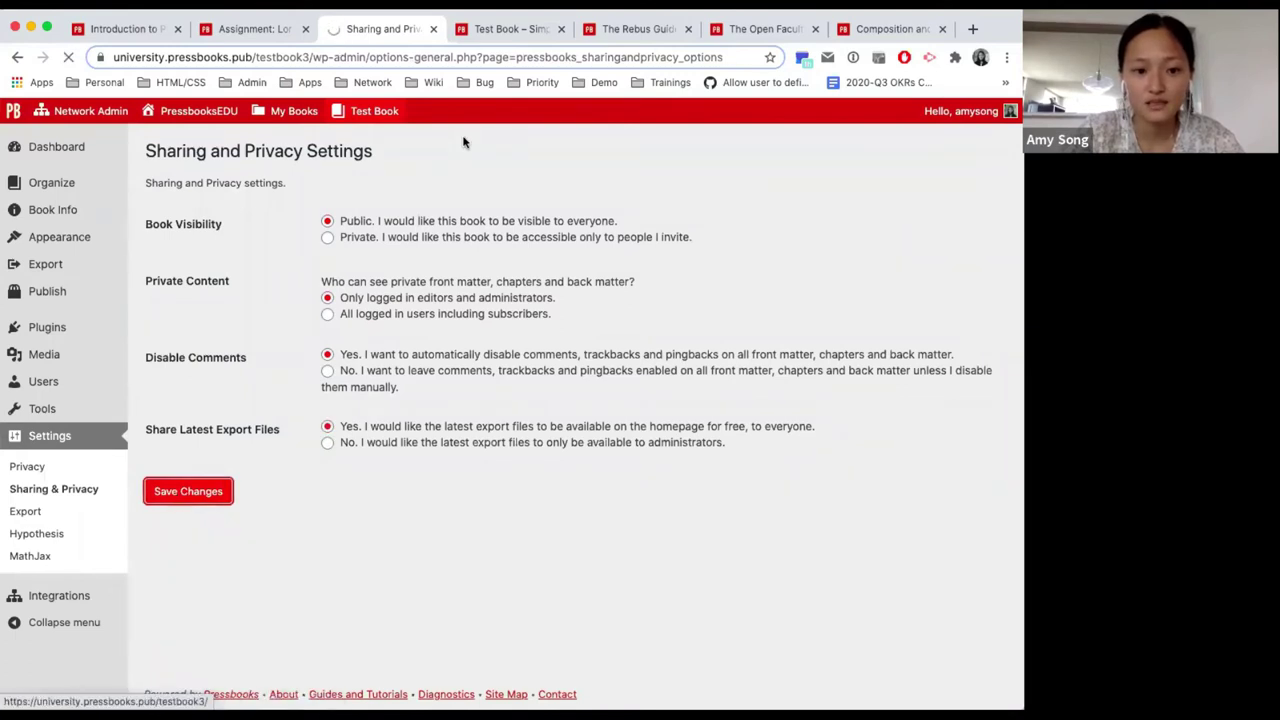
- Reload the Test Book home page and check its EPUB, Digital PDF and Pressbooks XML downloads
{"action": "left_click", "coordinate": [503, 29]}
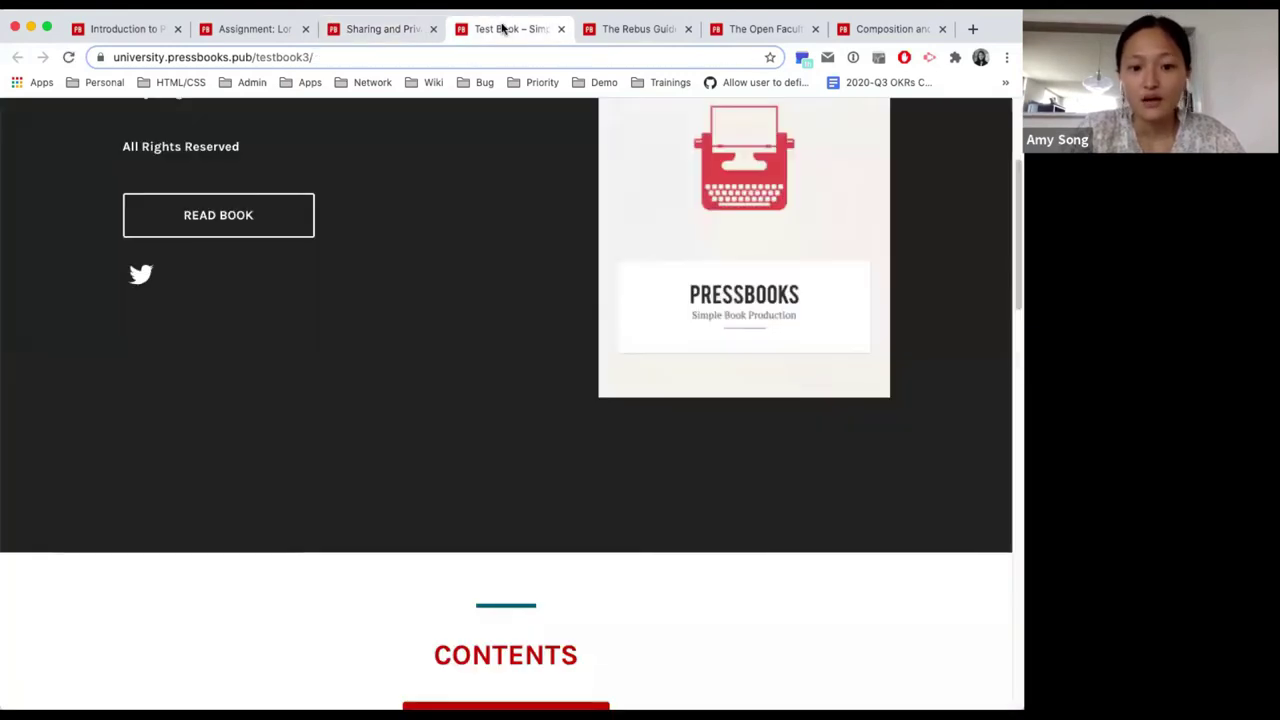
{"action": "key", "text": "super+r"}
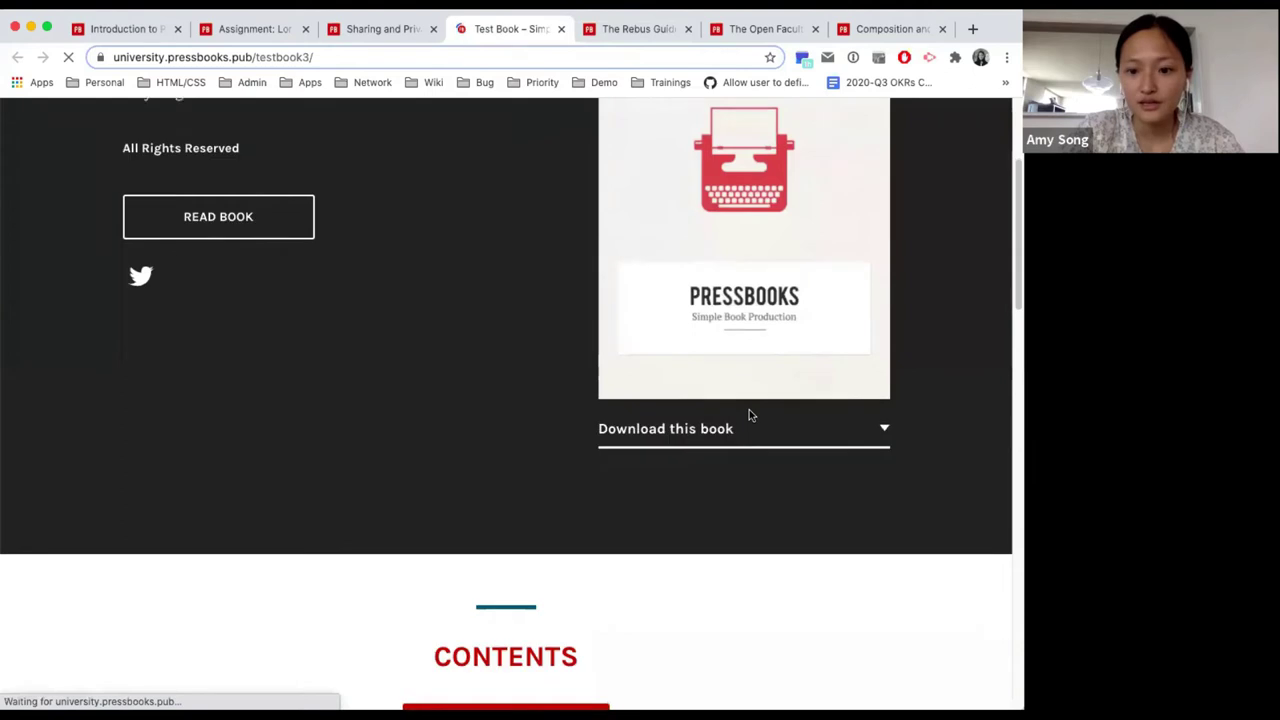
{"action": "left_click", "coordinate": [784, 420]}
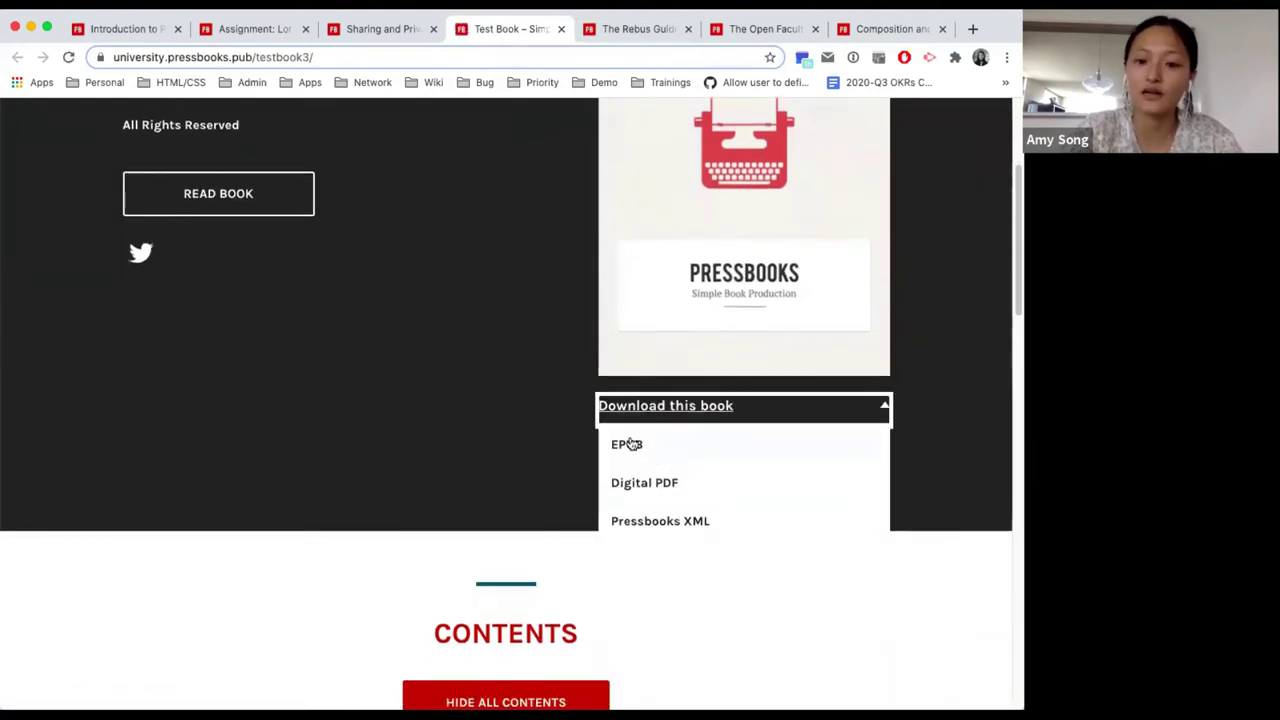
{"action": "left_click", "coordinate": [450, 374]}
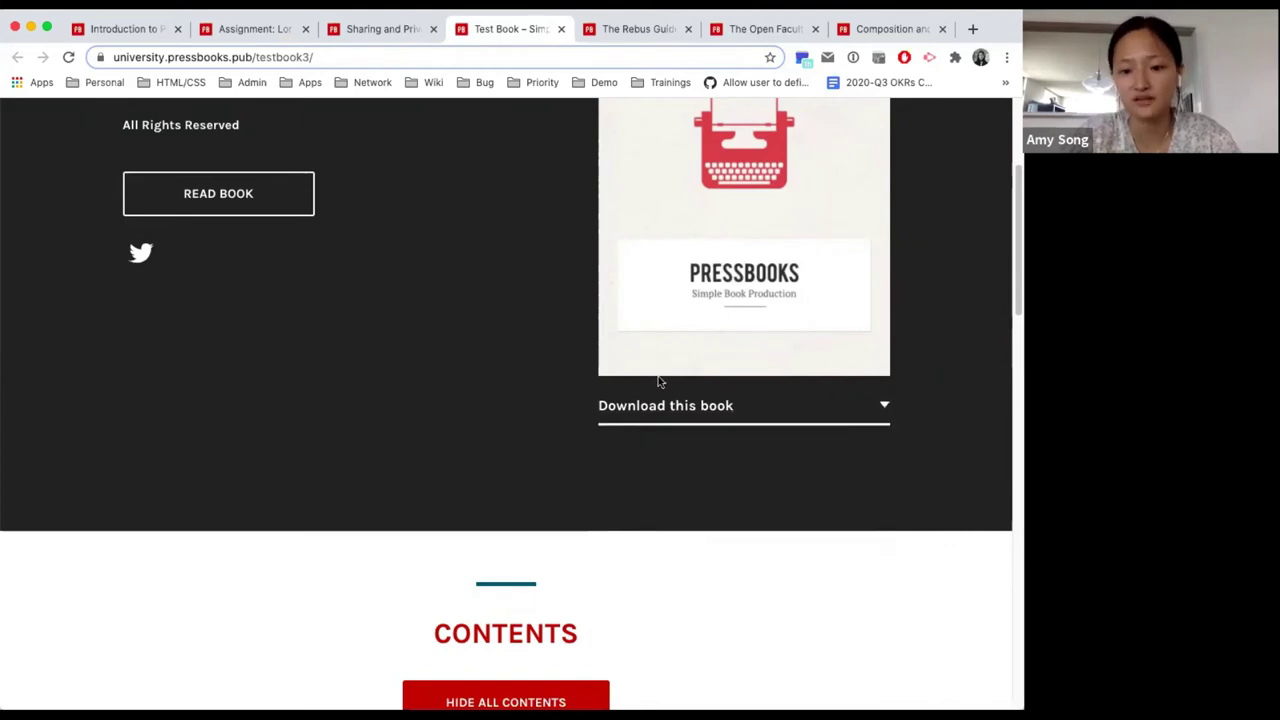
{"action": "left_click", "coordinate": [692, 416]}
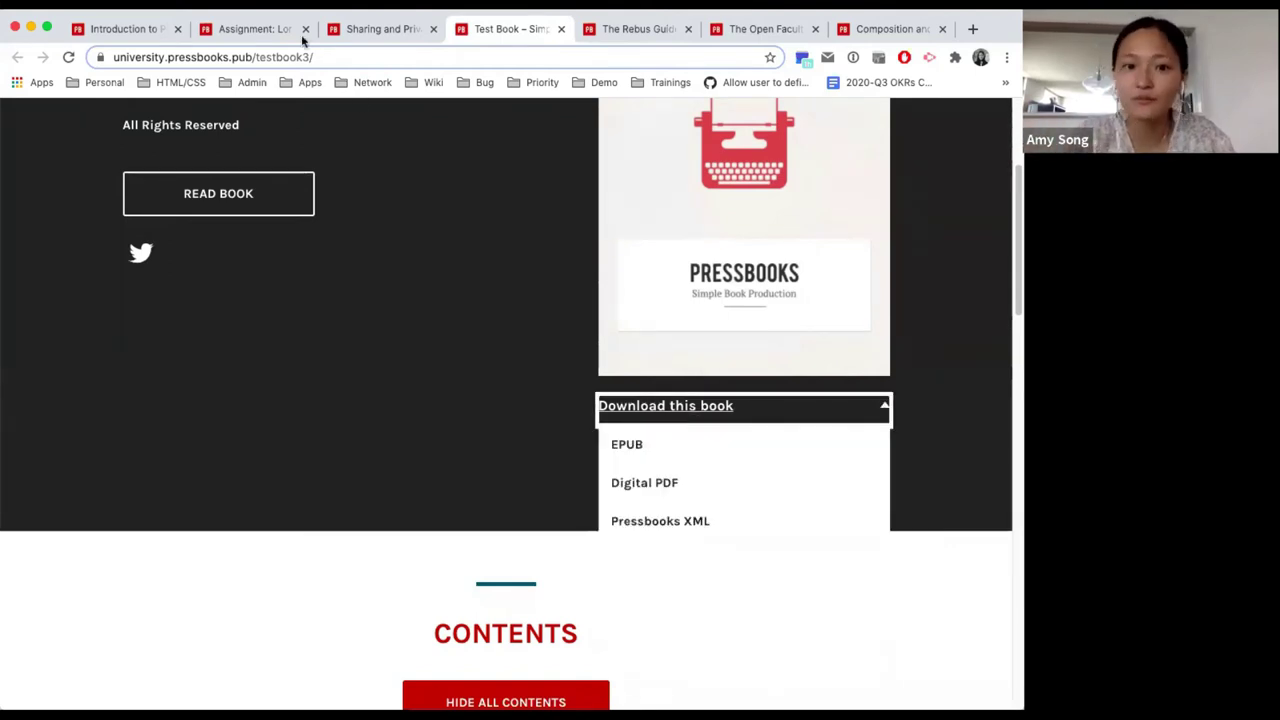
- Go back through the settings tab to the Test Book's Export page
{"action": "left_click", "coordinate": [350, 30]}
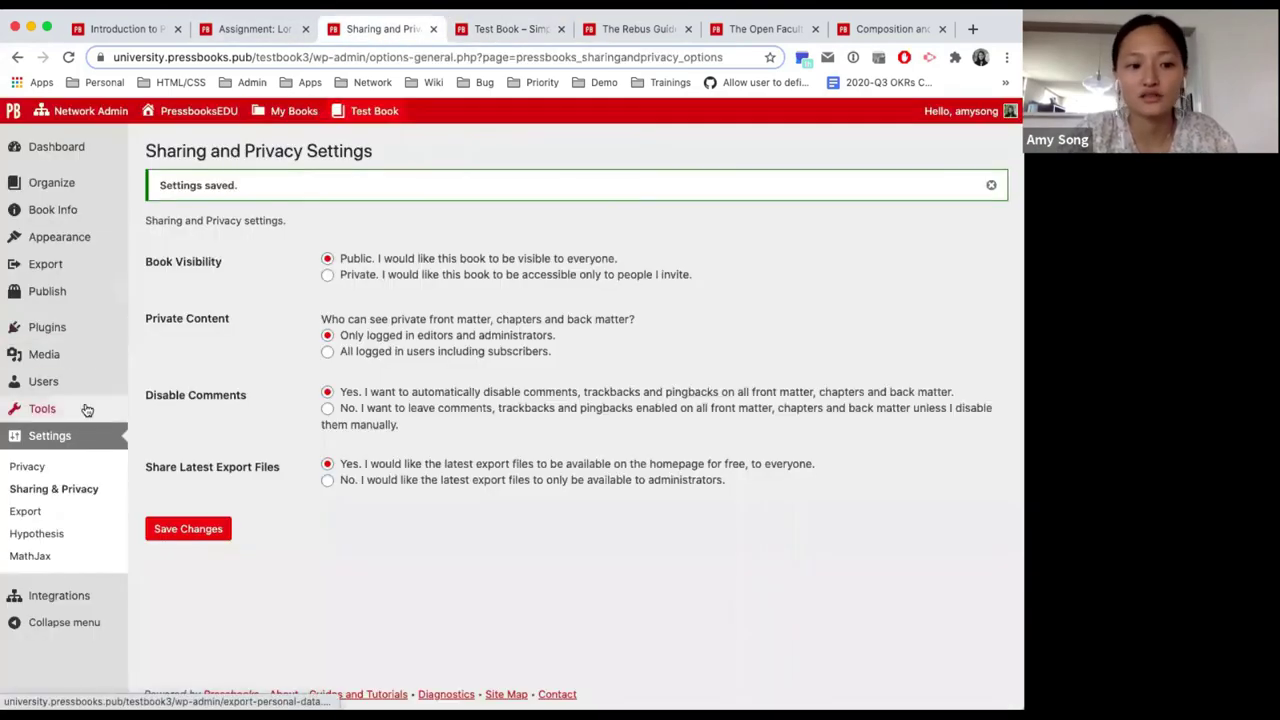
{"action": "left_click", "coordinate": [58, 268]}
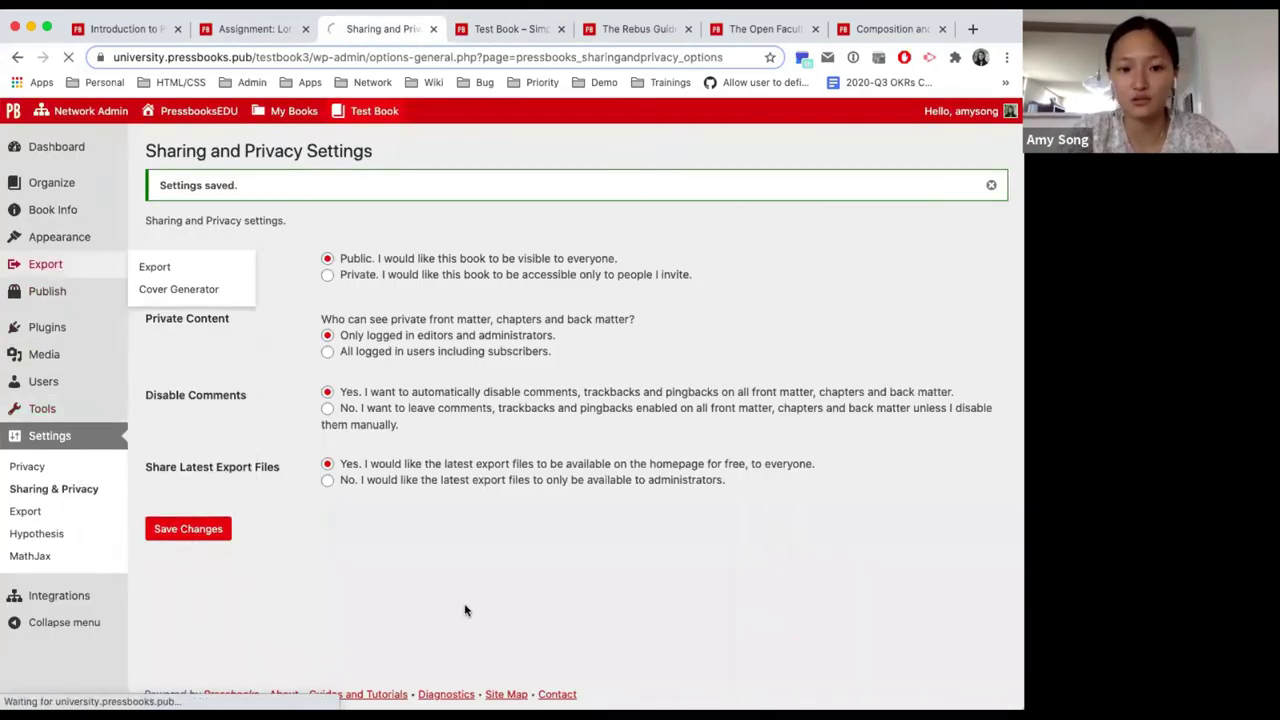
{"action": "scroll", "coordinate": [200, 408], "scroll_direction": "down", "scroll_amount": 5}
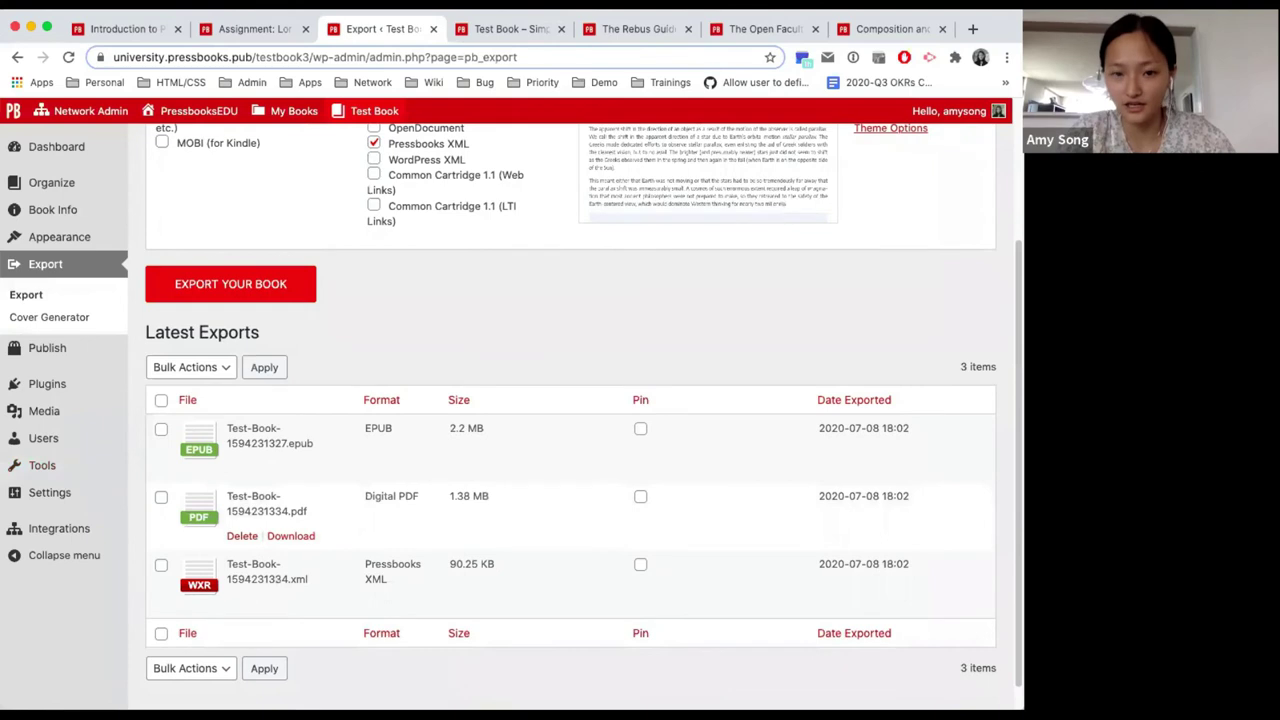
- Delete the Pressbooks XML file from the Latest Exports list
{"action": "left_click", "coordinate": [512, 28]}
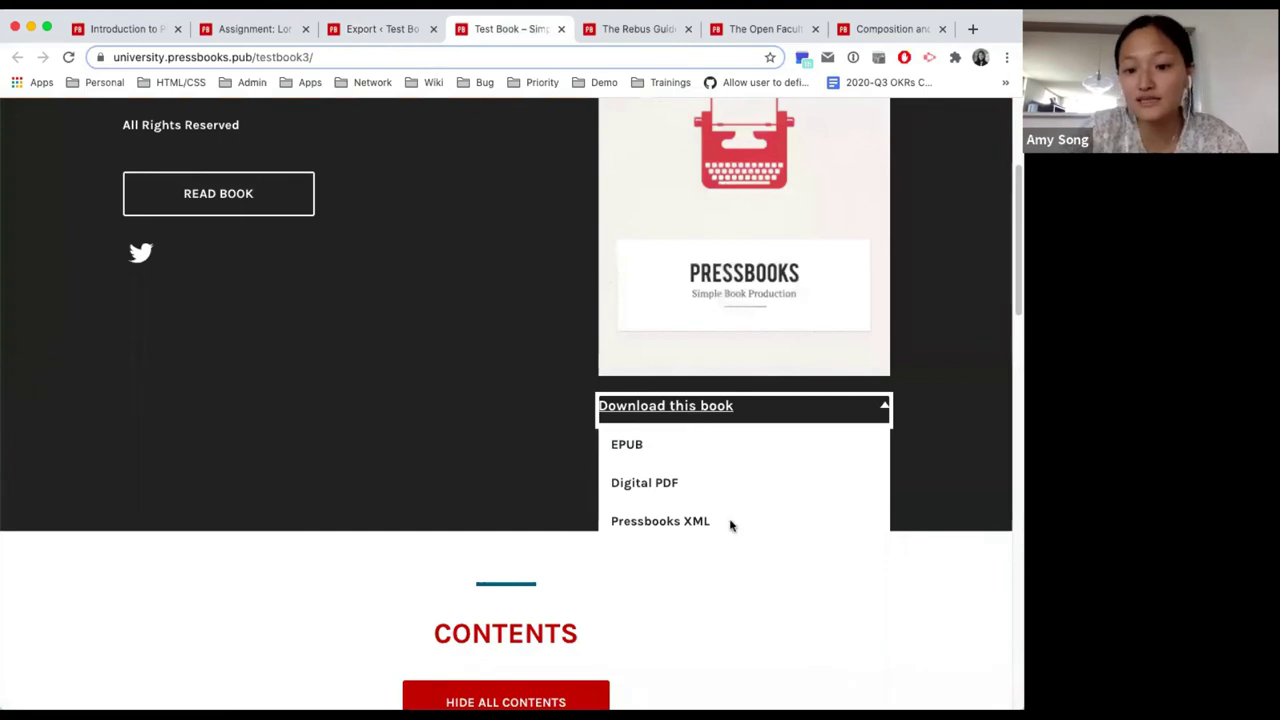
{"action": "left_click", "coordinate": [365, 30]}
{"action": "scroll", "coordinate": [290, 530], "scroll_direction": "down", "scroll_amount": 2}
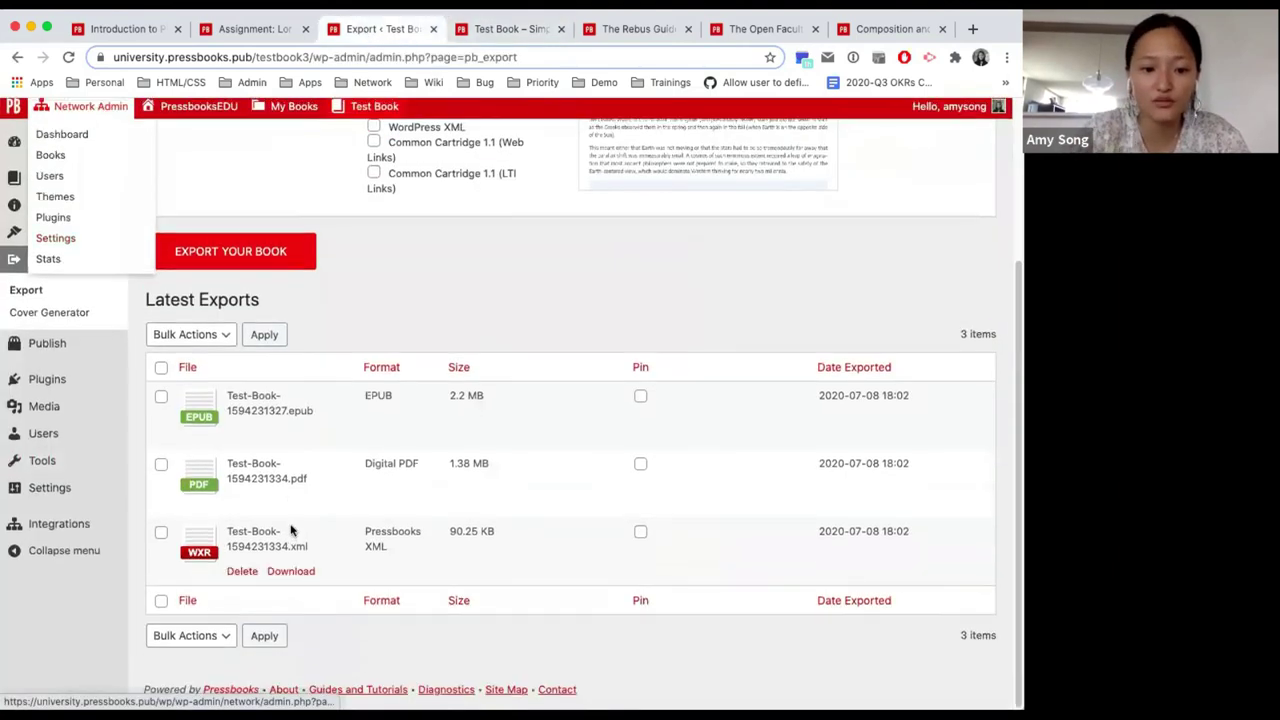
{"action": "left_click", "coordinate": [245, 594]}
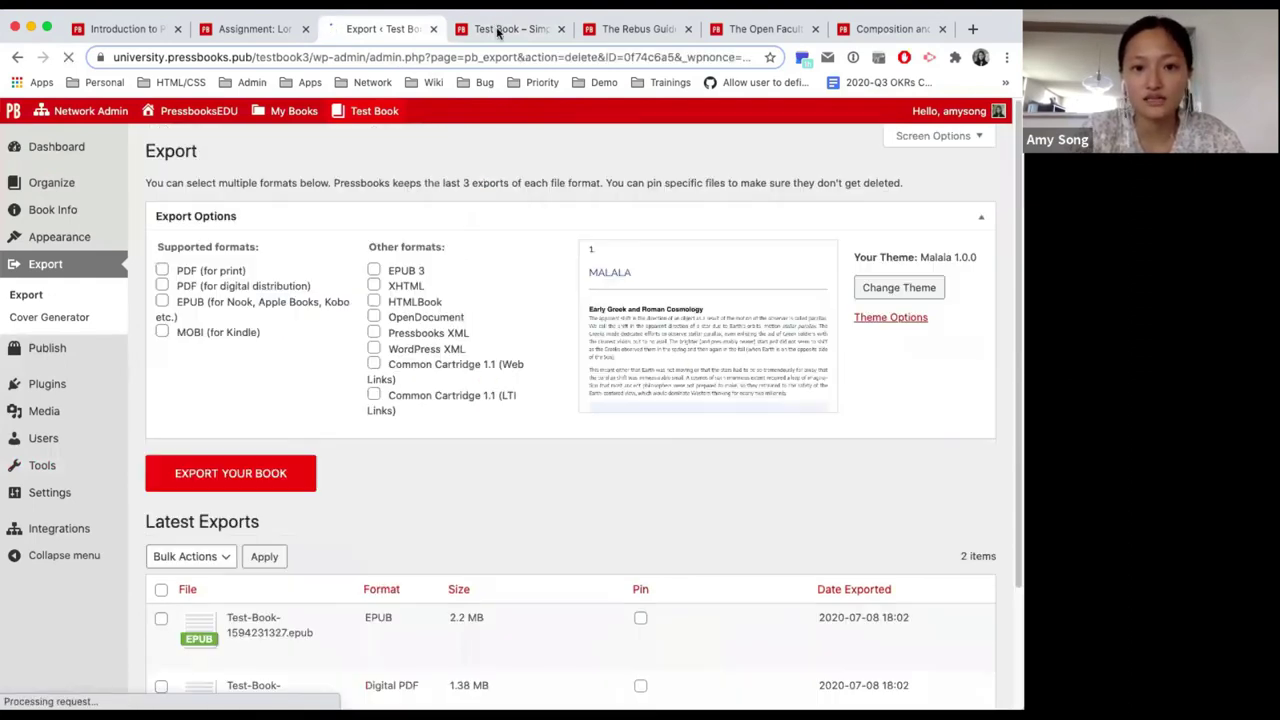
- Confirm the Test Book home page now offers only EPUB and Digital PDF downloads
{"action": "left_click", "coordinate": [498, 31]}
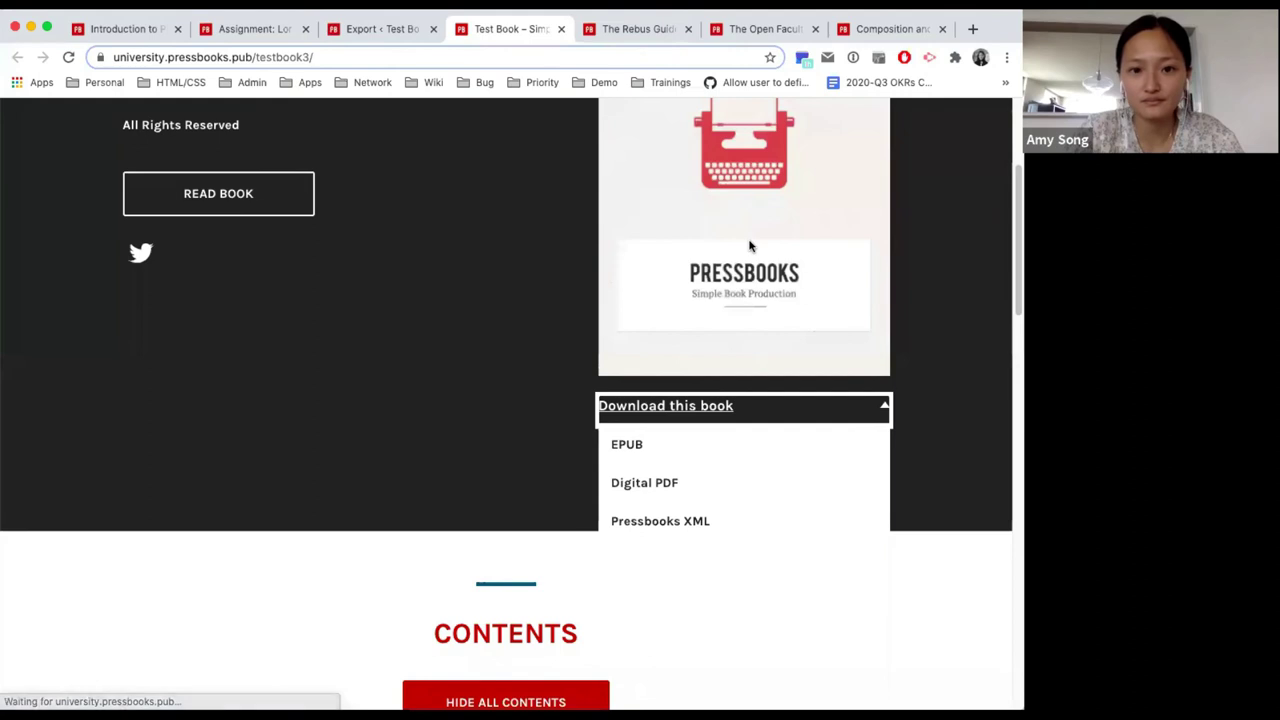
{"action": "left_click", "coordinate": [766, 406]}
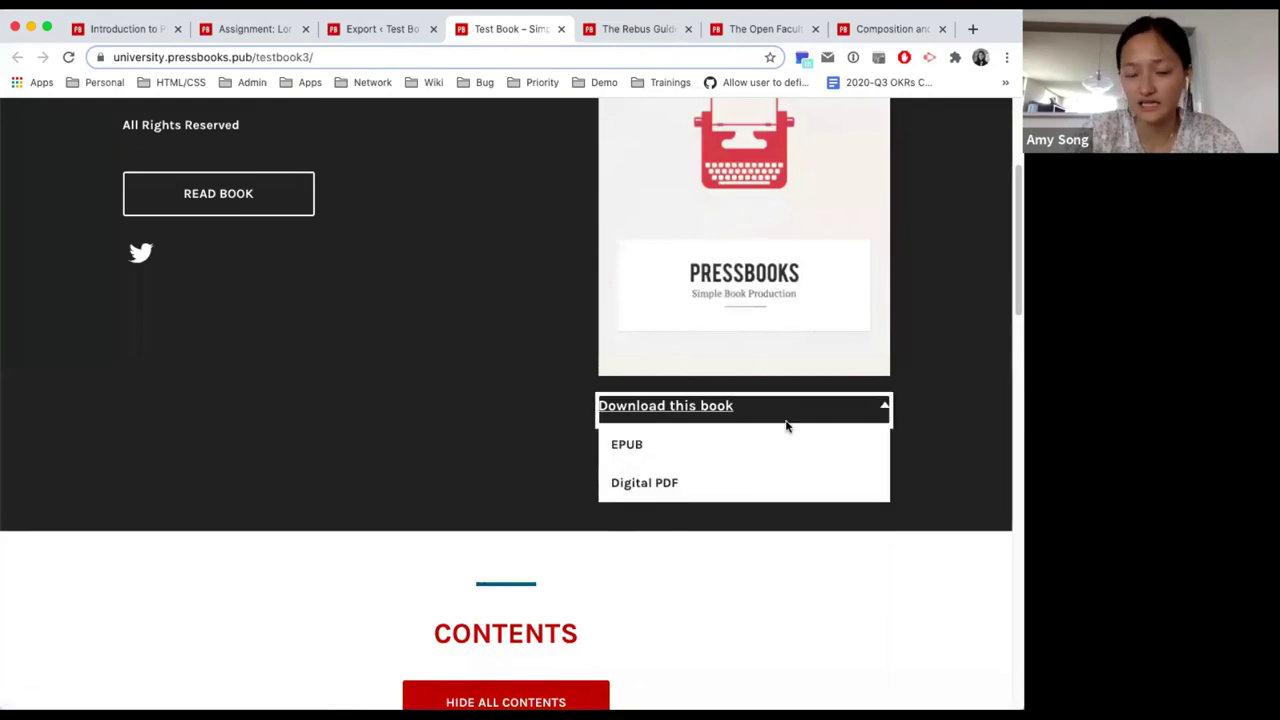
{"action": "left_click", "coordinate": [583, 392]}
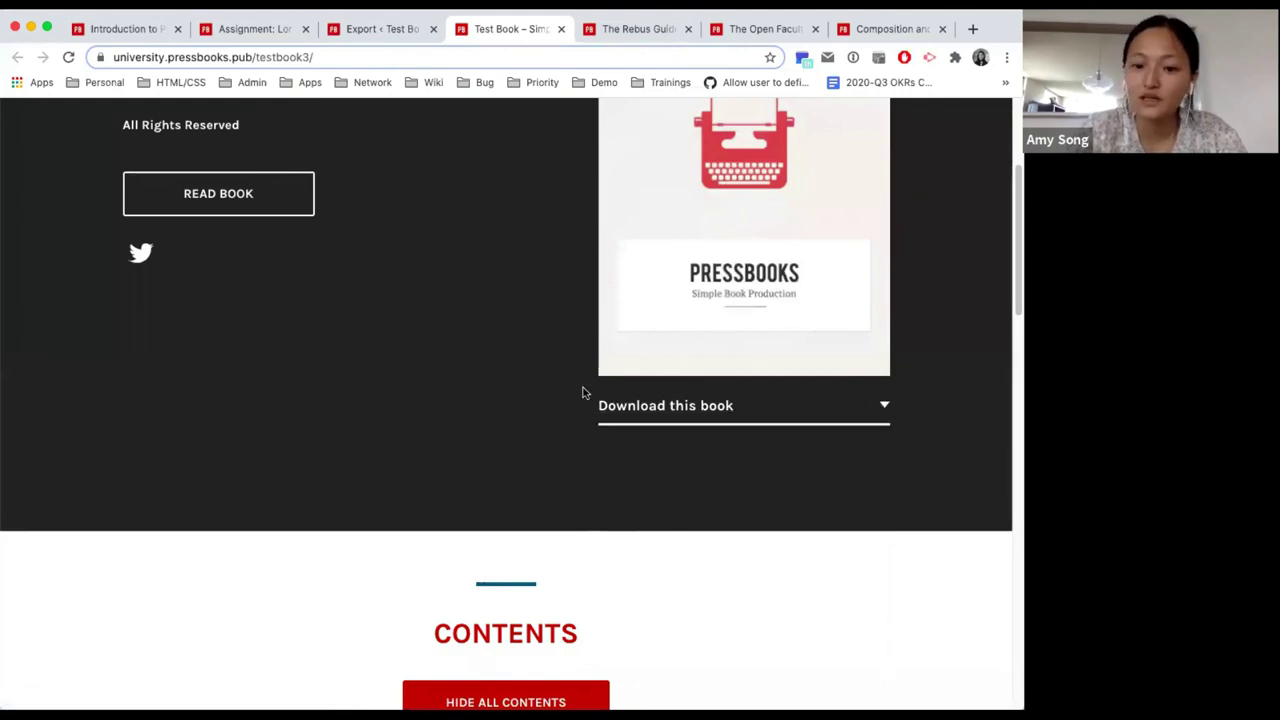
{"action": "scroll", "coordinate": [584, 390], "scroll_direction": "up", "scroll_amount": 3}
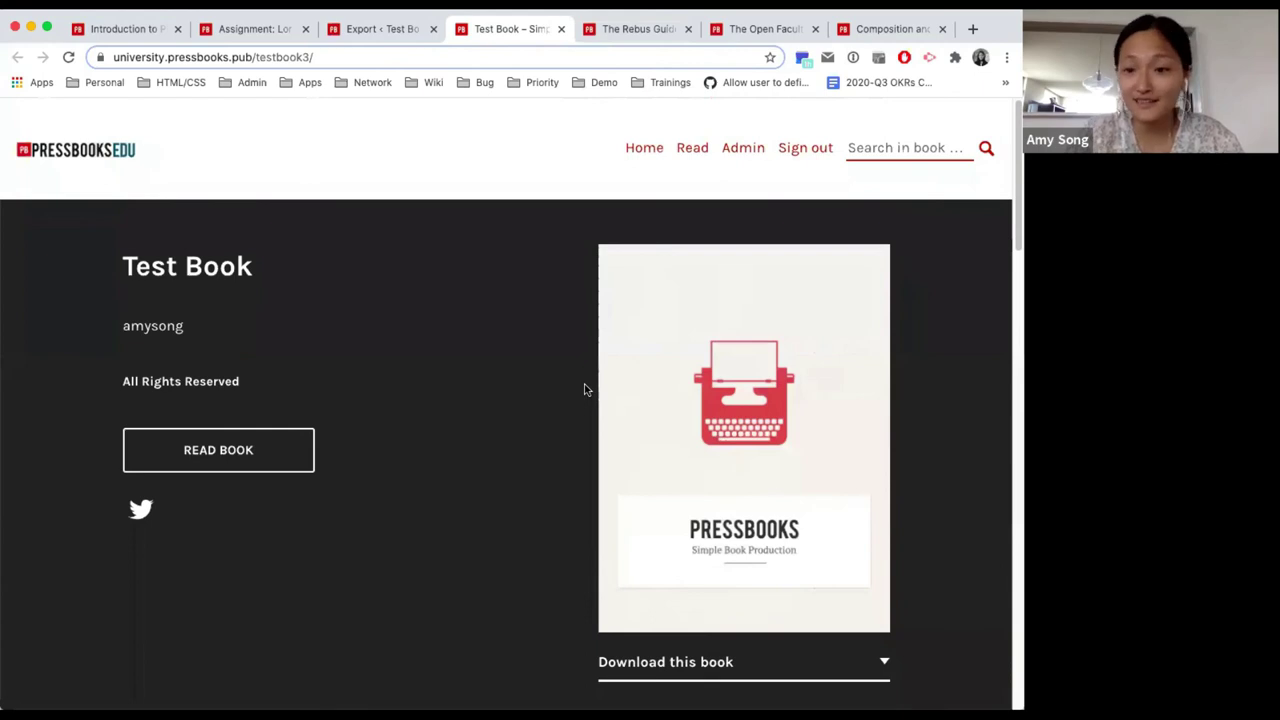